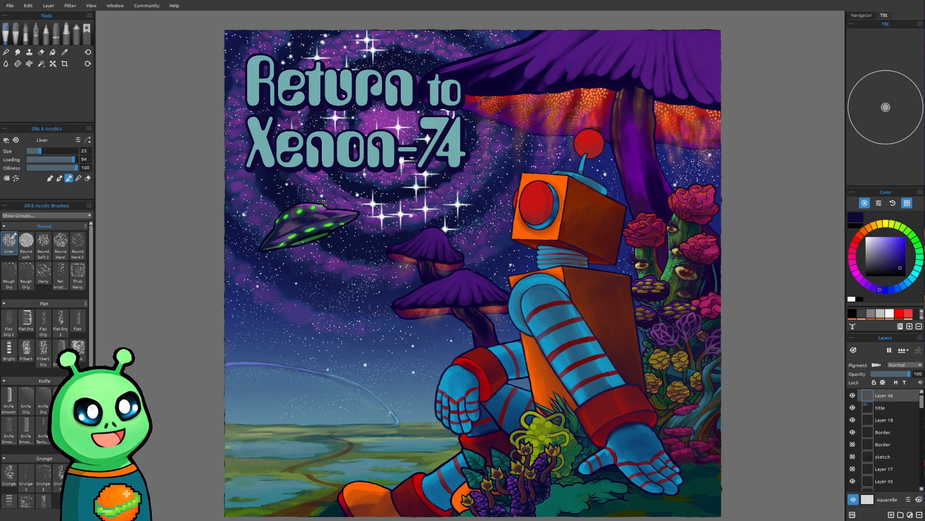
Step: Shrink the Tilt and Color panels so the Layers panel has room to list more layers
drag(335, 375, 313, 328)
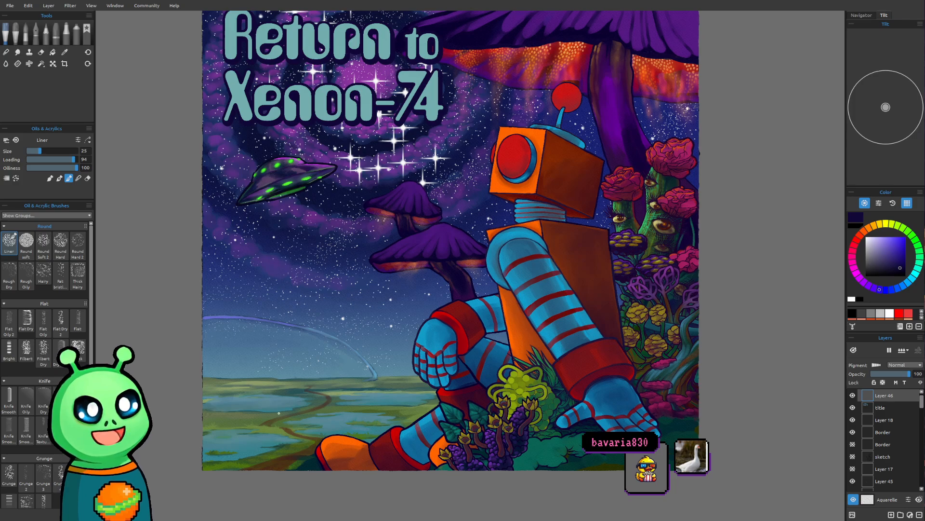
scroll(280, 411, up, 2)
scroll(232, 410, up, 8)
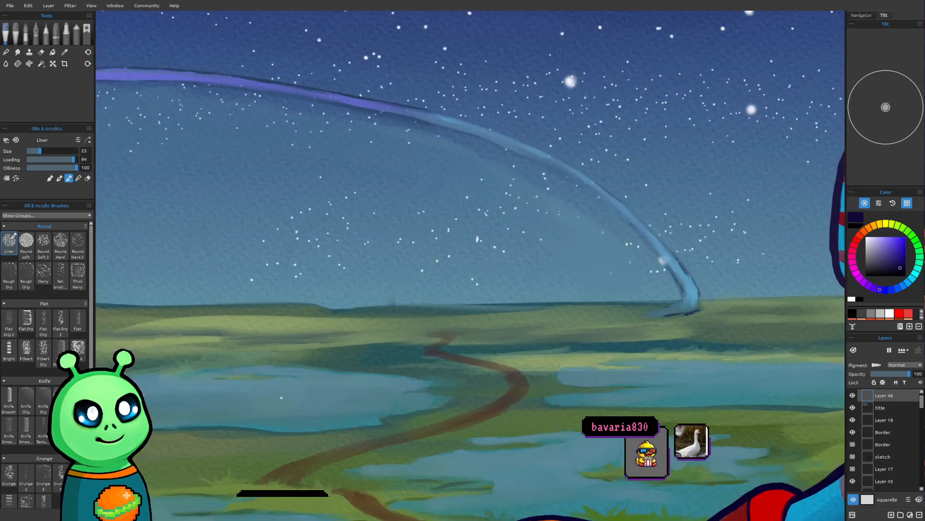
scroll(281, 398, up, 1)
drag(289, 388, 344, 437)
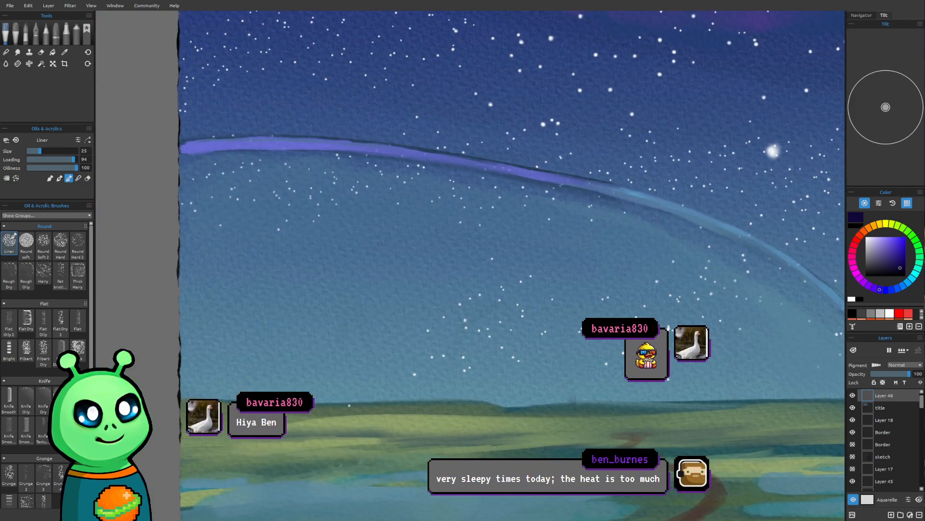
drag(349, 404, 388, 383)
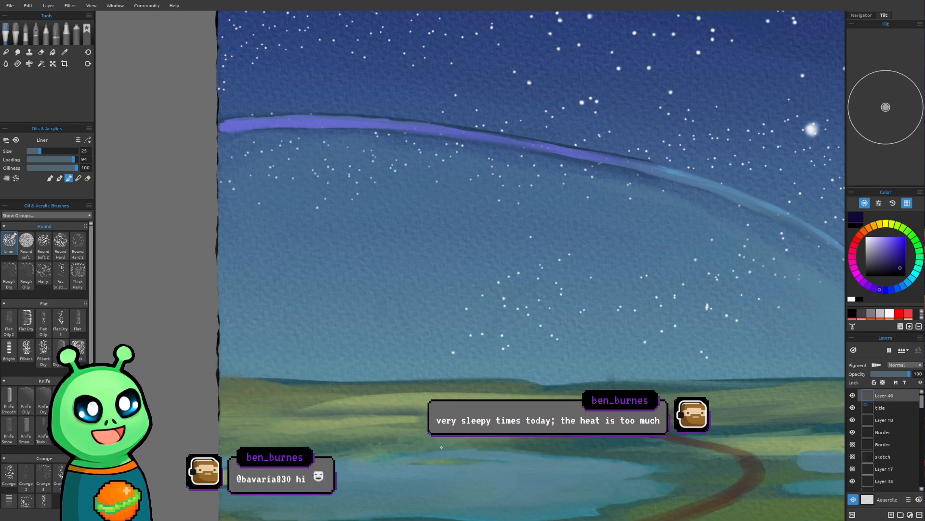
drag(618, 240, 562, 266)
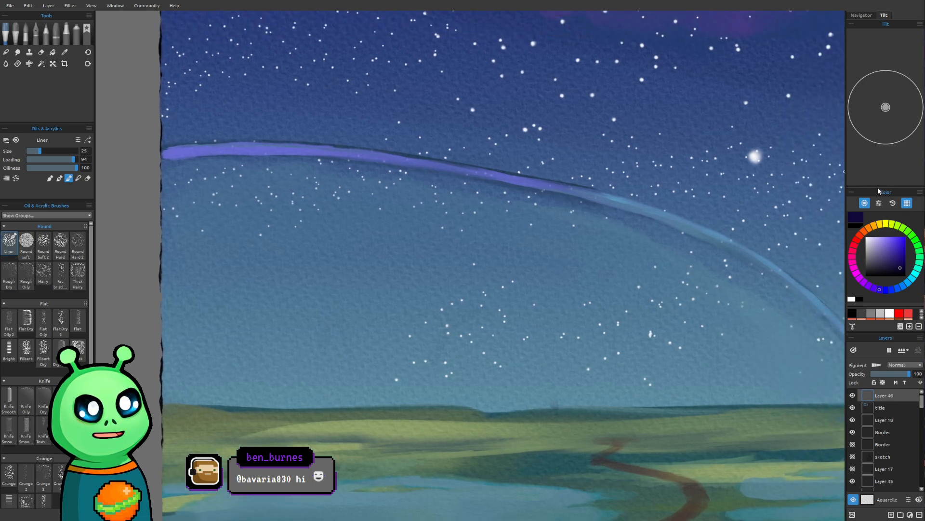
drag(878, 188, 873, 107)
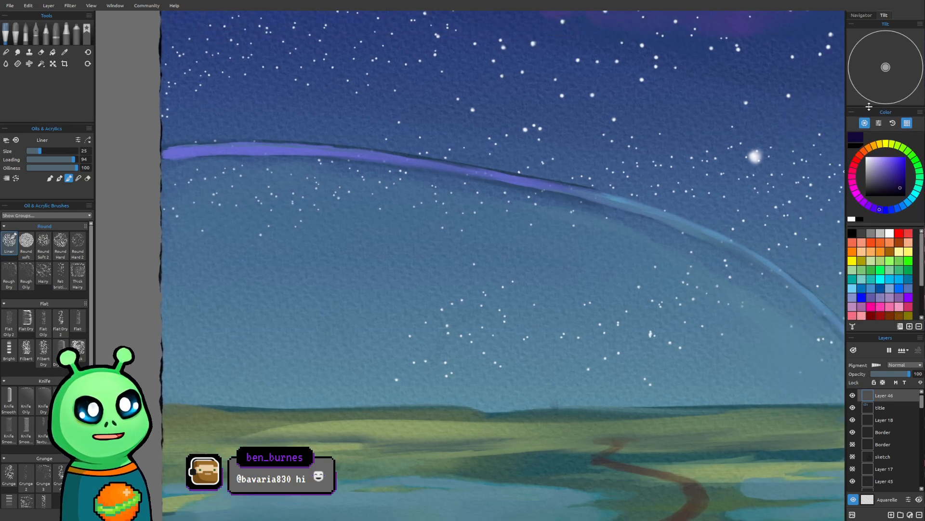
drag(876, 331, 880, 237)
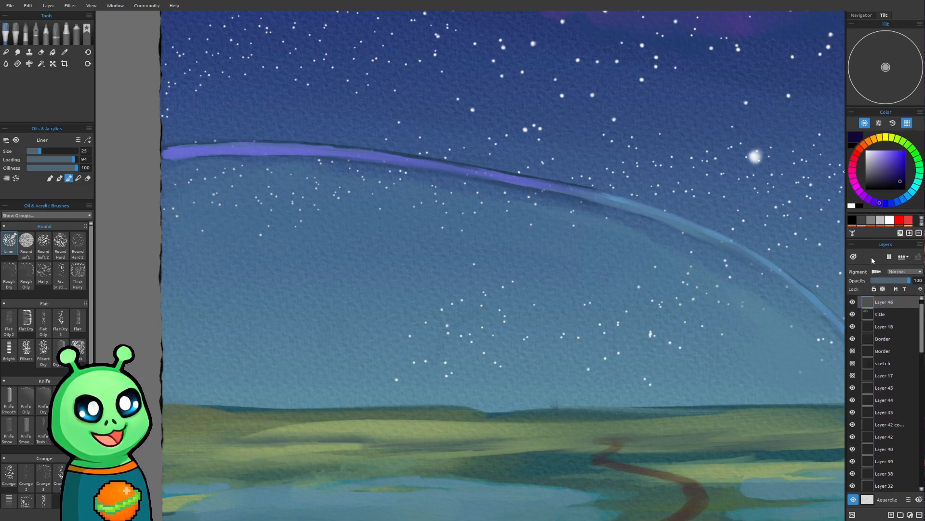
Step: Select Layer 36 near the bottom of the layer stack and toggle its visibility off and back on
drag(571, 334, 543, 312)
scroll(905, 434, down, 1)
scroll(905, 434, down, 6)
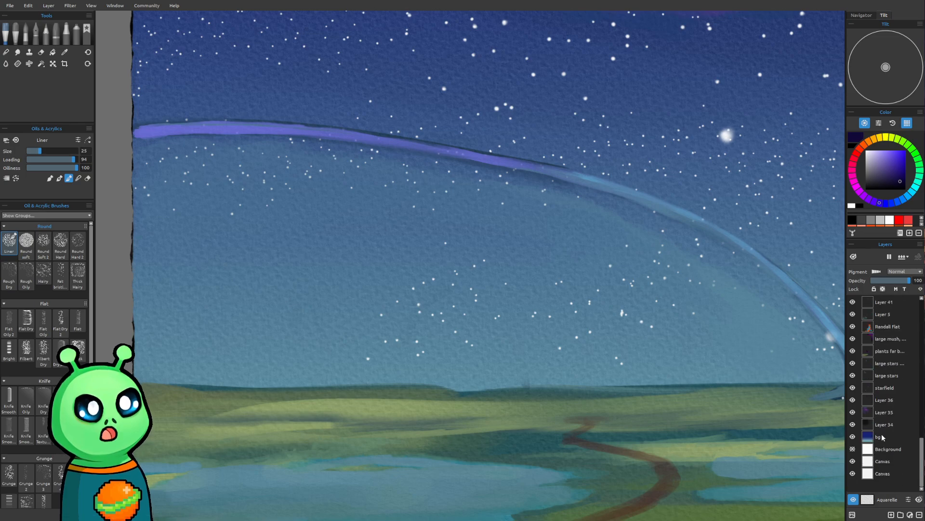
click(888, 402)
click(852, 399)
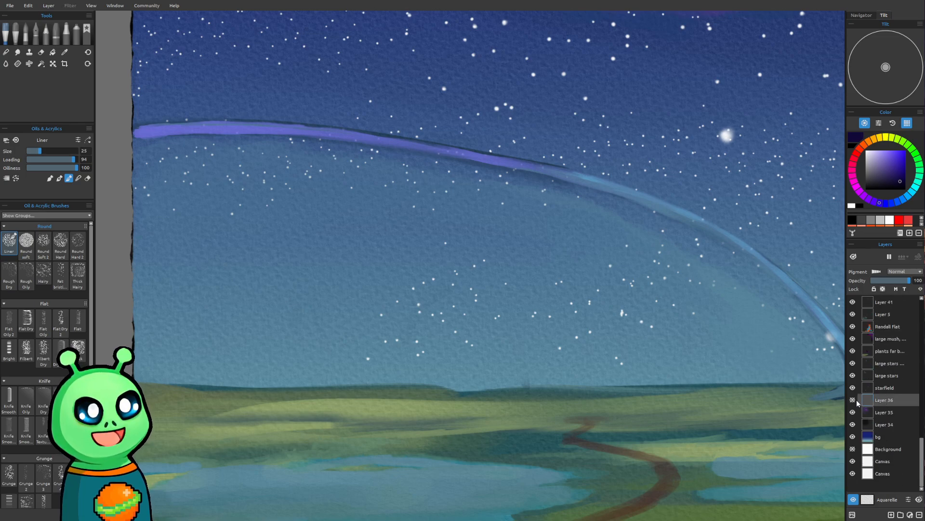
click(856, 400)
drag(586, 386, 546, 406)
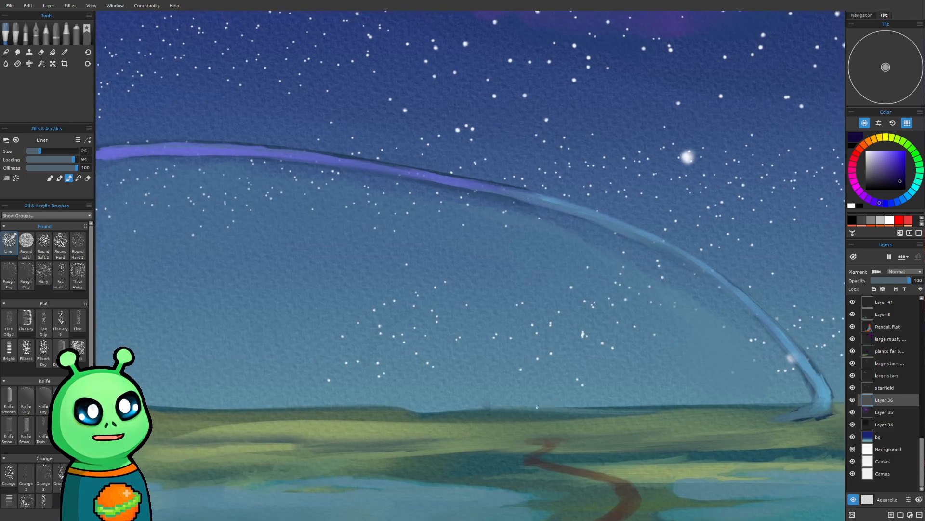
drag(527, 366, 547, 370)
drag(466, 384, 510, 376)
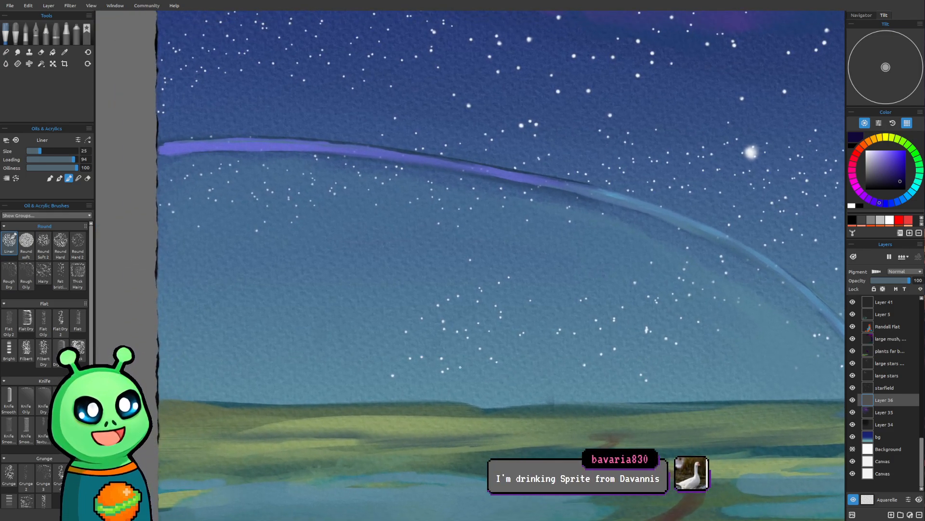
drag(410, 367, 411, 373)
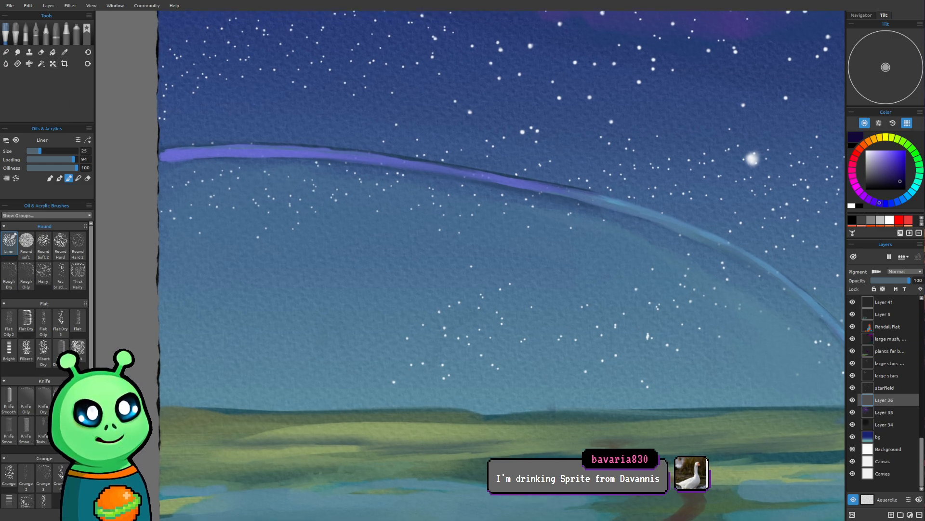
drag(289, 360, 304, 323)
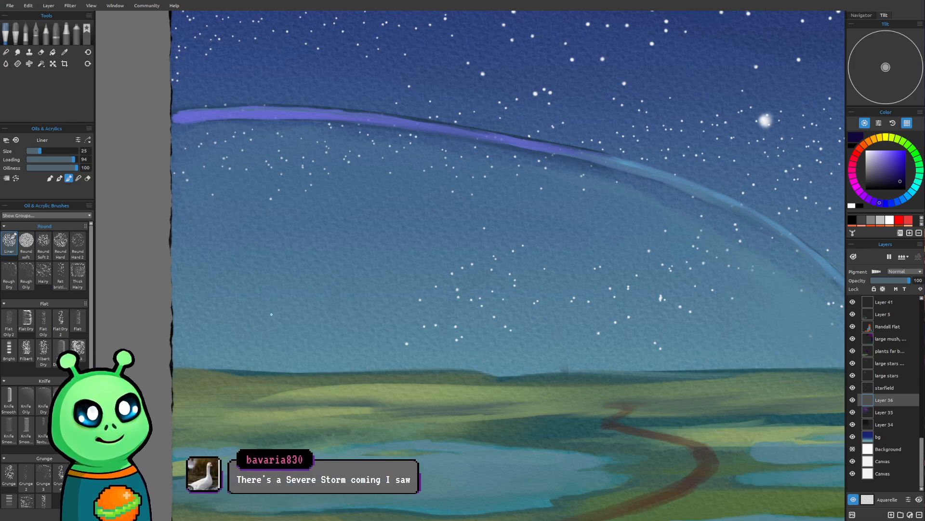
drag(276, 301, 267, 330)
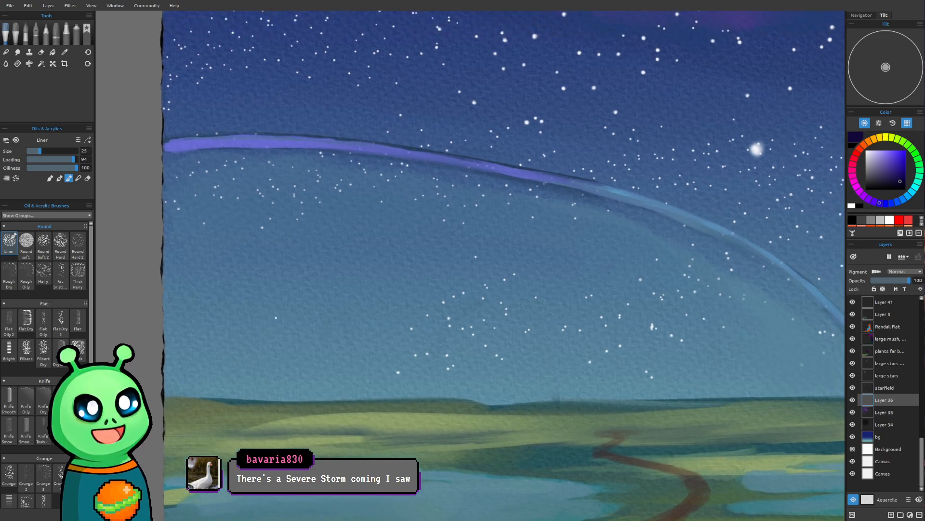
drag(278, 313, 272, 295)
scroll(339, 328, up, 1)
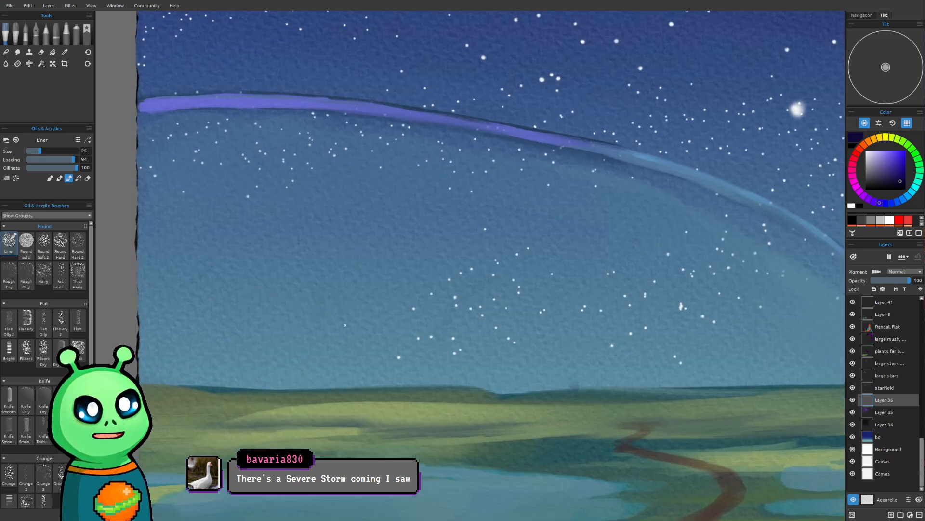
drag(343, 329, 353, 324)
Step: Outline a dome standing on the horizon near the canvas's left edge, using a dark violet Liner brush at size 20
click(873, 201)
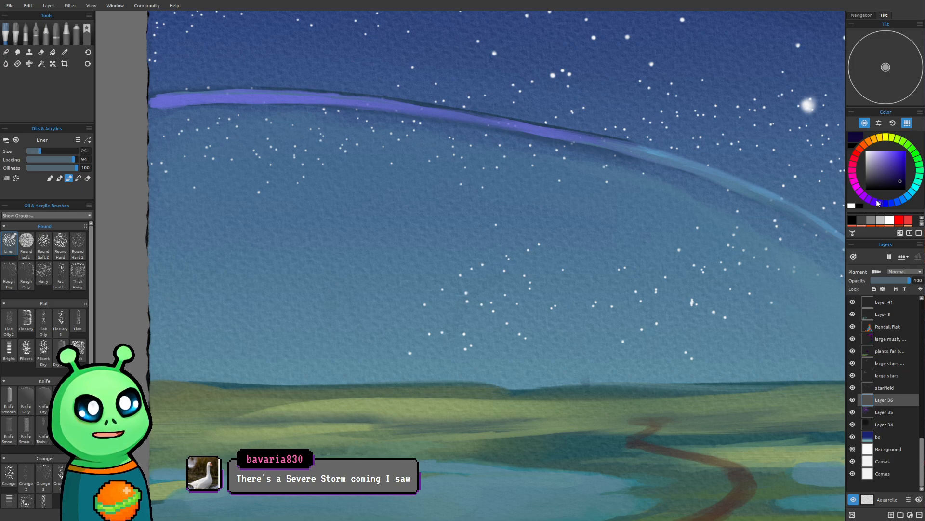
drag(745, 301, 729, 302)
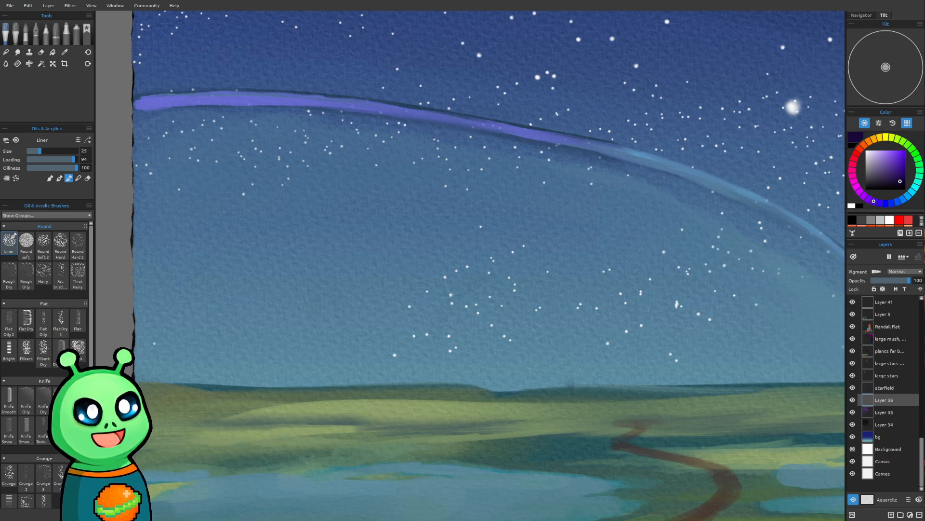
key([)
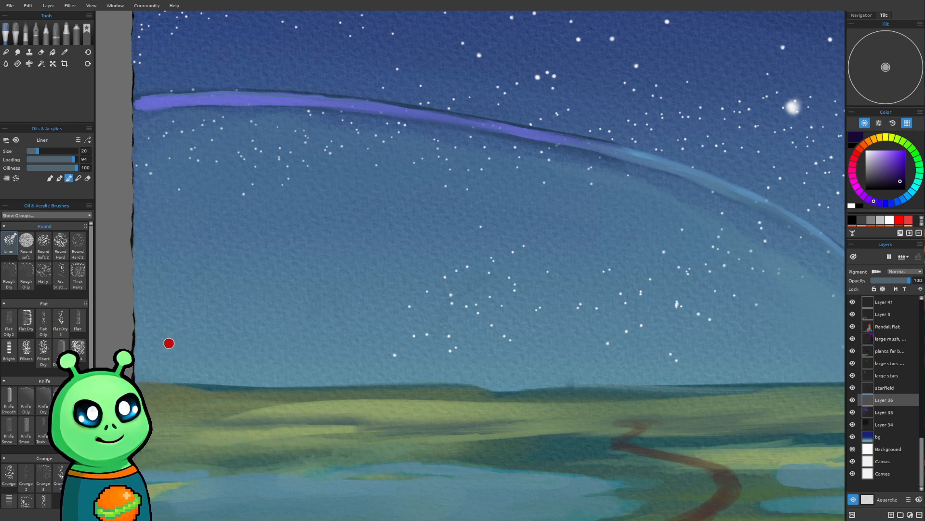
mouse_move(178, 335)
mouse_down()
mouse_move(214, 314)
mouse_move(264, 319)
mouse_move(241, 313)
mouse_move(256, 316)
mouse_move(266, 322)
mouse_move(266, 364)
mouse_up()
drag(189, 328, 170, 368)
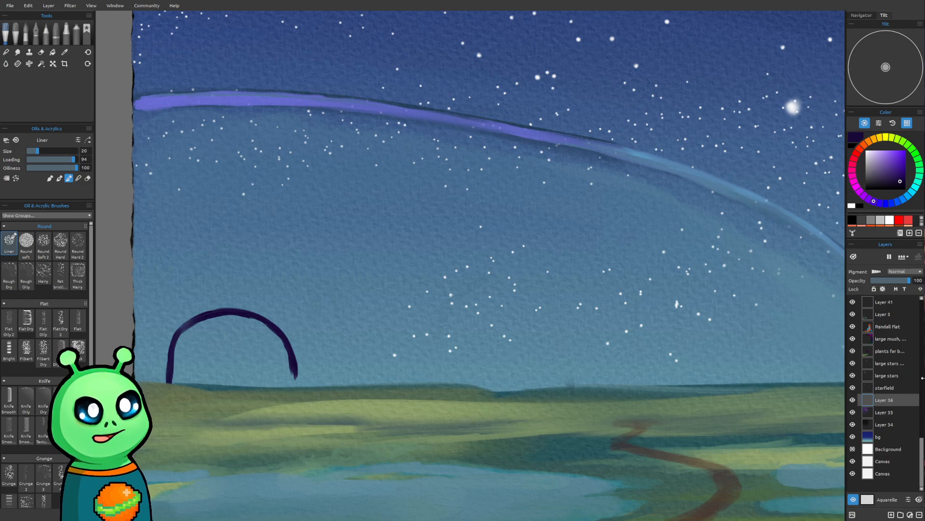
Step: Toggle Layer 36's visibility off and back on, and make Layer 45 the active layer
click(853, 400)
click(853, 401)
scroll(885, 395, up, 4)
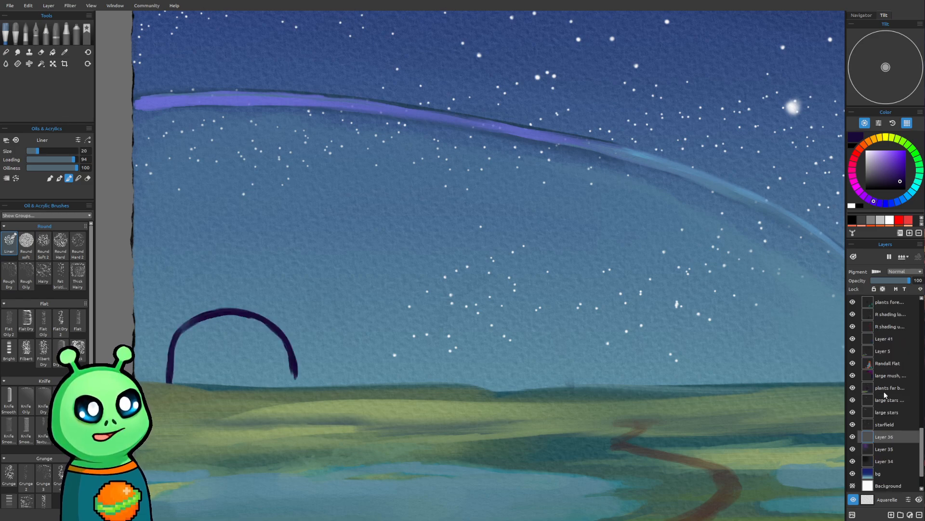
scroll(901, 424, up, 5)
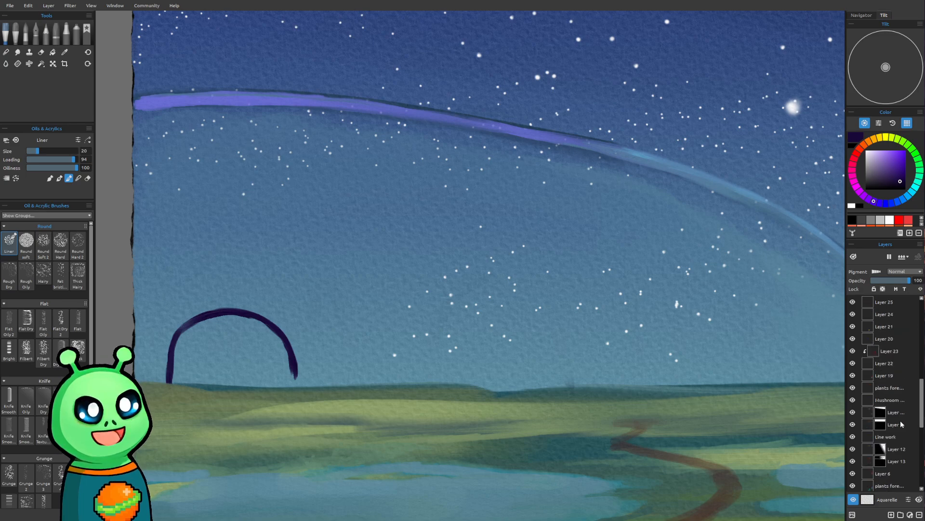
scroll(900, 420, up, 5)
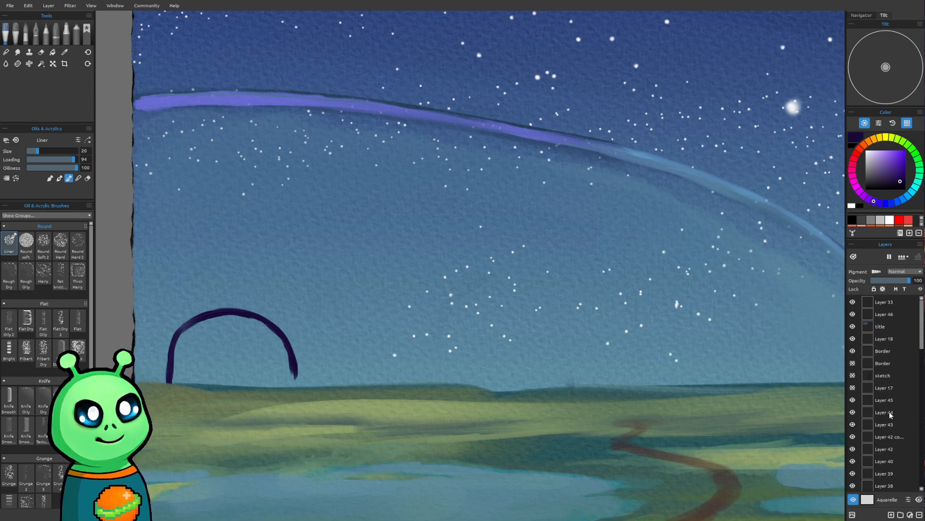
click(886, 399)
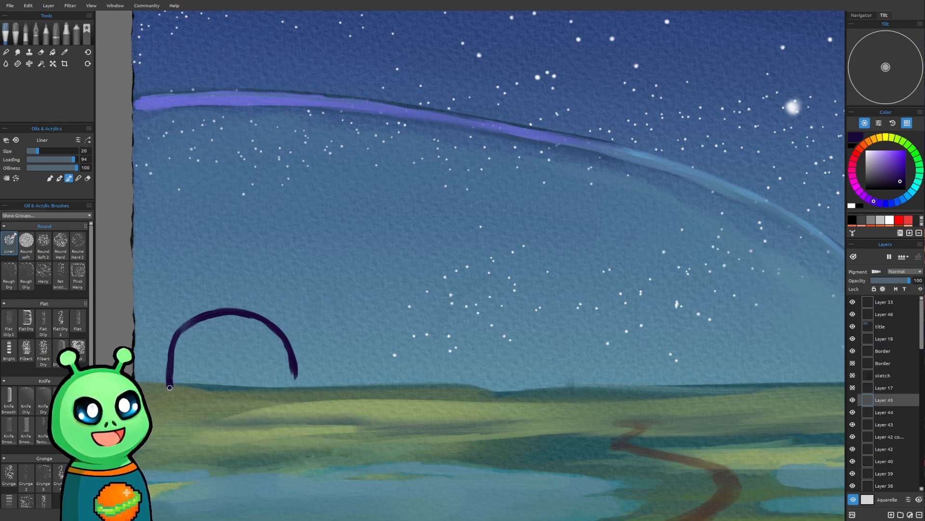
Step: Close the dome's base along the horizon and fill its interior with solid dark violet, raising the brush size to 25 and 30
mouse_move(186, 389)
mouse_down()
mouse_move(296, 390)
mouse_move(264, 393)
mouse_move(289, 388)
mouse_up()
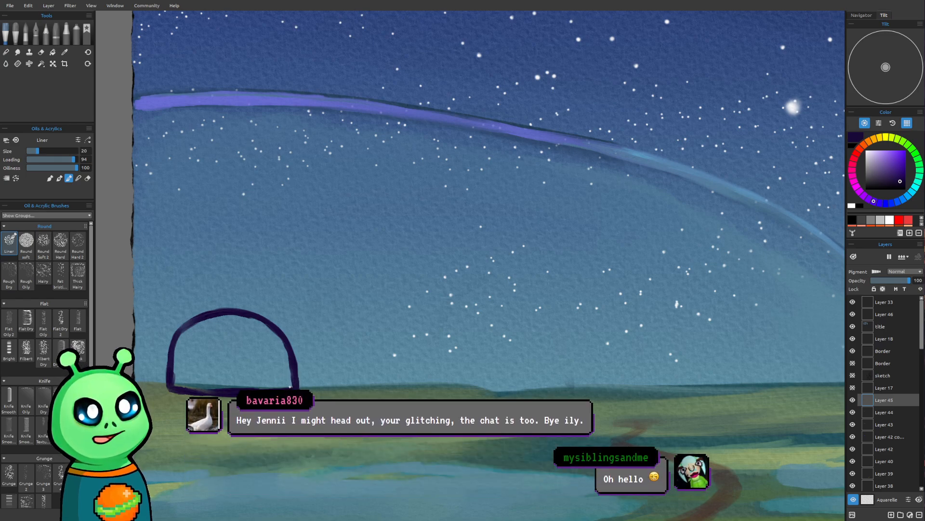
key(bracketright)
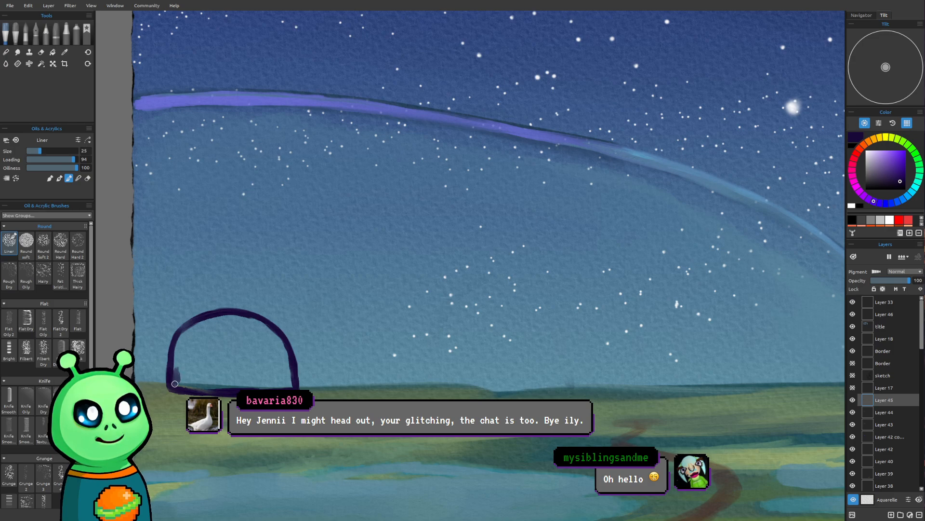
drag(179, 381, 192, 381)
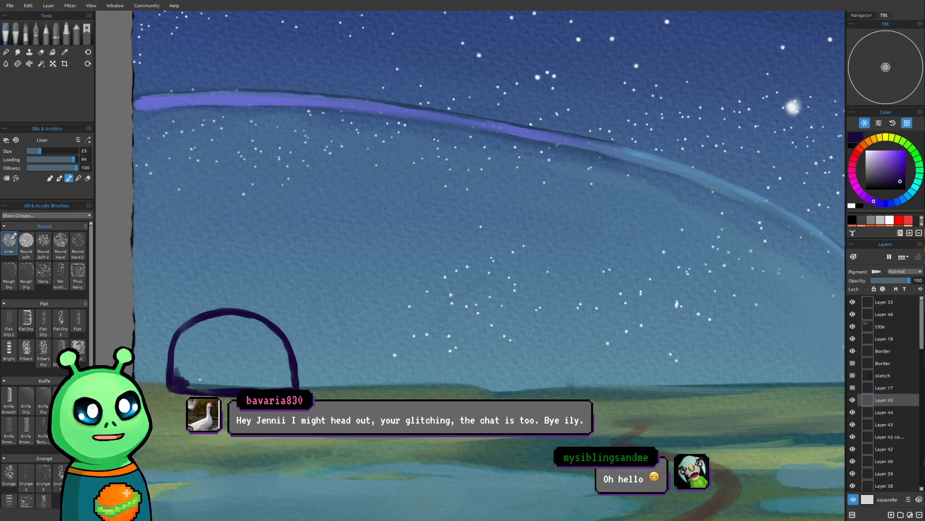
key(bracketright)
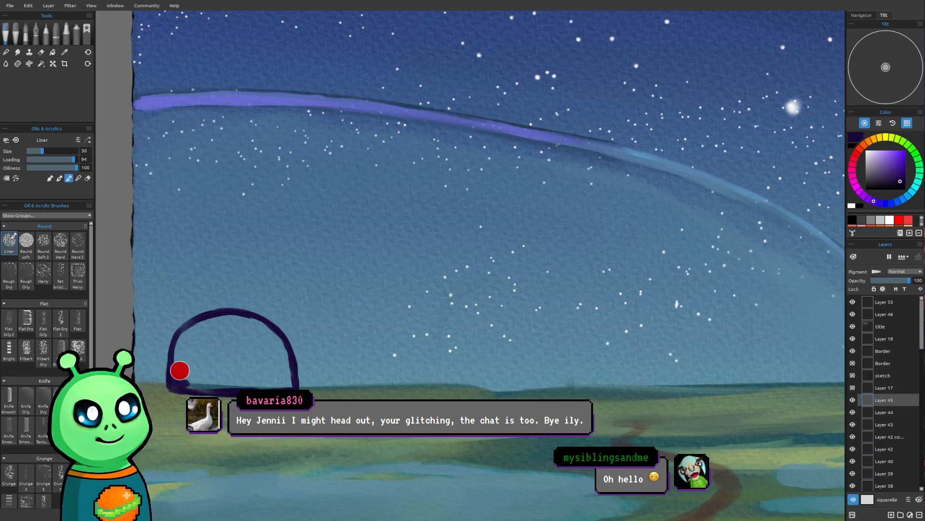
mouse_move(177, 358)
mouse_down()
mouse_move(211, 318)
mouse_move(183, 348)
mouse_move(199, 337)
mouse_move(183, 383)
mouse_move(175, 382)
mouse_move(184, 388)
mouse_move(236, 381)
mouse_move(209, 364)
mouse_move(197, 376)
mouse_move(202, 362)
mouse_move(210, 374)
mouse_move(251, 377)
mouse_move(200, 351)
mouse_move(202, 340)
mouse_move(206, 357)
mouse_move(209, 336)
mouse_up()
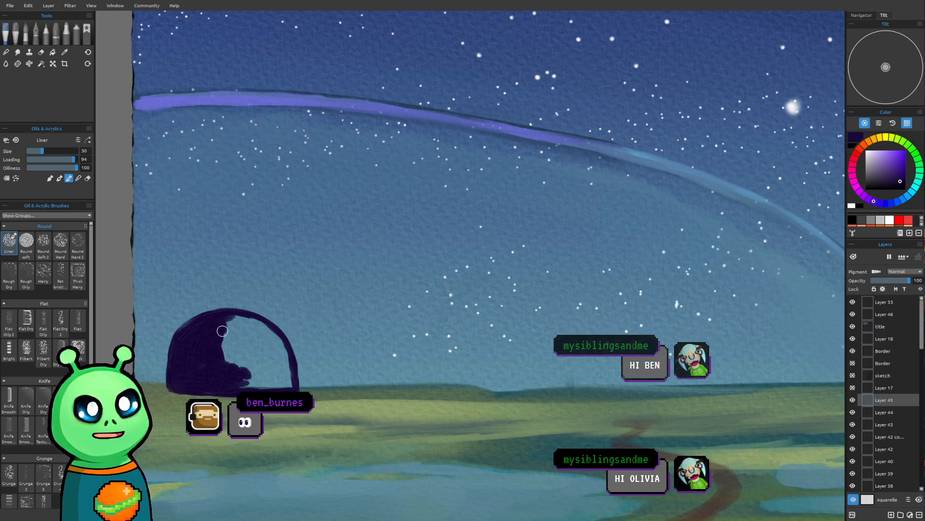
mouse_move(227, 368)
mouse_down()
mouse_move(204, 364)
mouse_move(248, 354)
mouse_move(263, 369)
mouse_move(256, 330)
mouse_move(270, 333)
mouse_up()
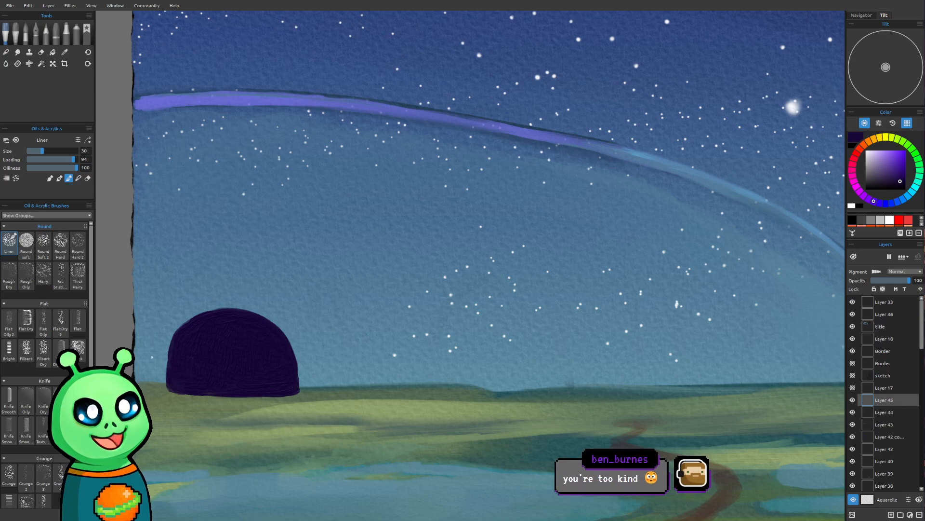
Step: Paint a solid dark violet tower with a rounded top between the dome and the canvas's left edge, using brush sizes 20 and 25
key(bracketleft)
key(bracketleft)
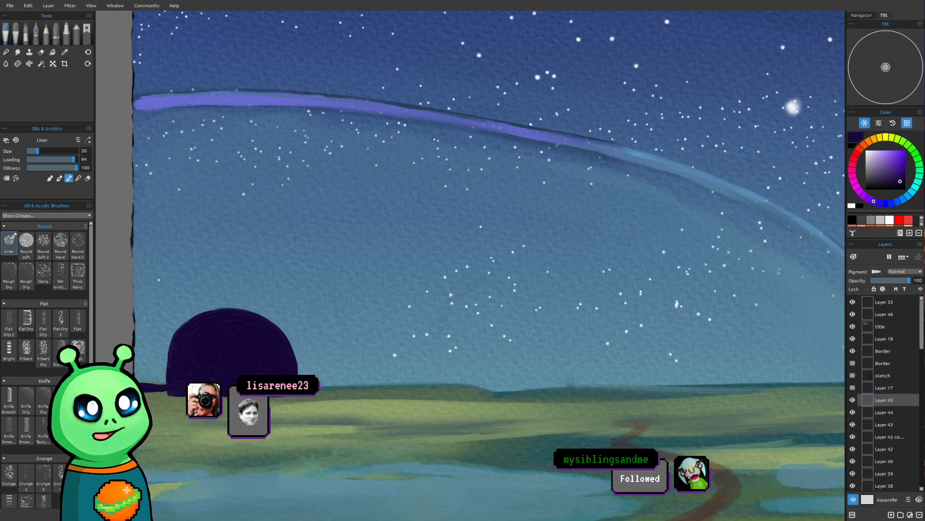
mouse_move(136, 268)
mouse_down()
mouse_move(175, 276)
mouse_move(157, 262)
mouse_move(172, 270)
mouse_move(163, 267)
mouse_move(179, 294)
mouse_move(181, 322)
mouse_up()
key(])
mouse_move(146, 272)
mouse_down()
mouse_move(138, 282)
mouse_move(143, 269)
mouse_move(171, 265)
mouse_up()
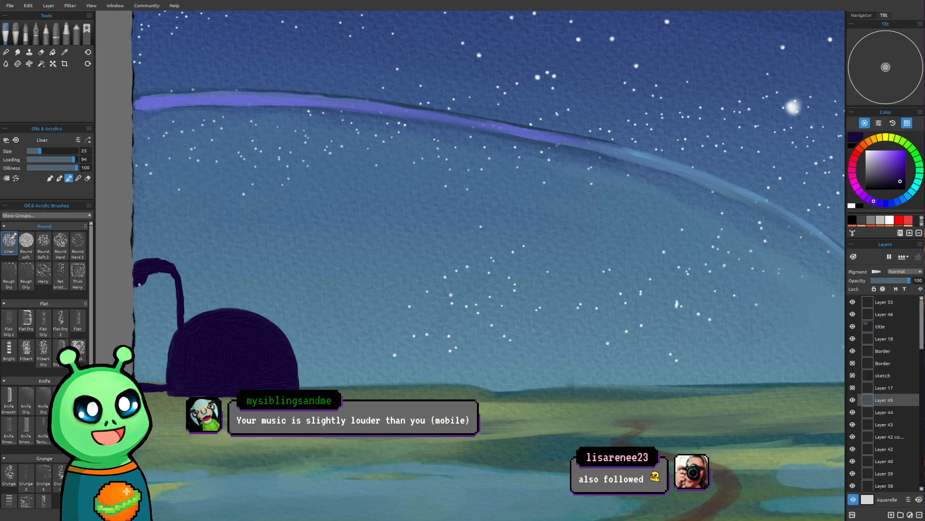
mouse_move(147, 285)
mouse_down()
mouse_move(134, 316)
mouse_move(154, 295)
mouse_move(153, 271)
mouse_move(166, 274)
mouse_move(171, 335)
mouse_move(162, 323)
mouse_move(136, 350)
mouse_move(145, 374)
mouse_move(148, 350)
mouse_move(154, 381)
mouse_move(147, 340)
mouse_move(150, 327)
mouse_move(163, 333)
mouse_move(163, 366)
mouse_up()
drag(365, 396, 333, 450)
drag(321, 317, 326, 321)
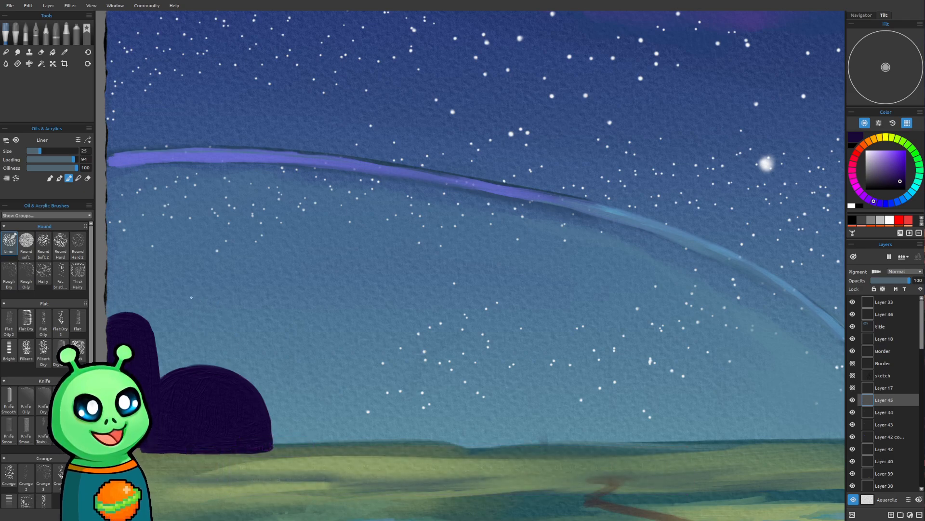
drag(303, 353, 285, 363)
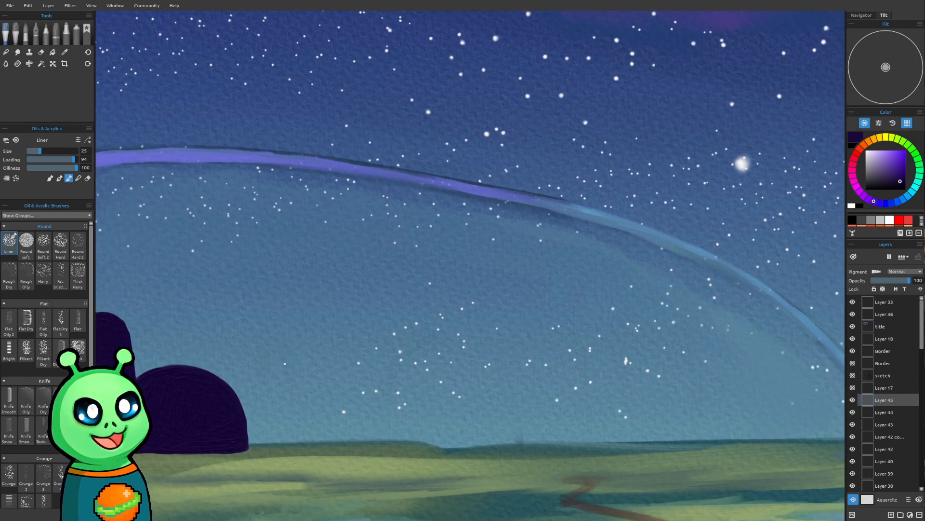
mouse_move(275, 377)
mouse_down()
mouse_move(343, 333)
mouse_move(333, 359)
mouse_up()
mouse_move(344, 326)
mouse_down()
mouse_move(337, 345)
mouse_move(380, 331)
mouse_move(368, 318)
mouse_move(391, 348)
mouse_up()
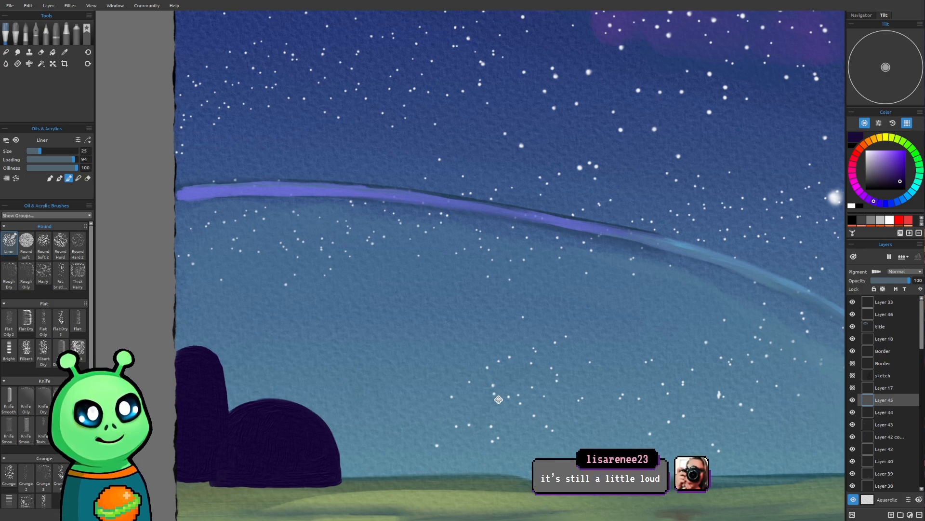
drag(501, 400, 477, 380)
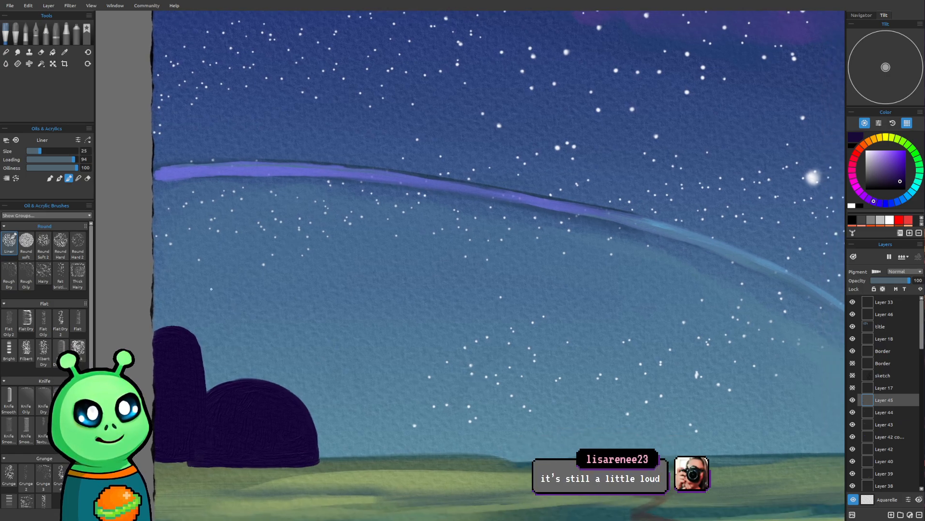
Step: Paint a solid dark violet elongated disc with rounded knobs at both ends in the sky above the dome, using brush size 25
mouse_move(208, 285)
mouse_down()
mouse_move(212, 294)
mouse_move(299, 297)
mouse_move(248, 300)
mouse_up()
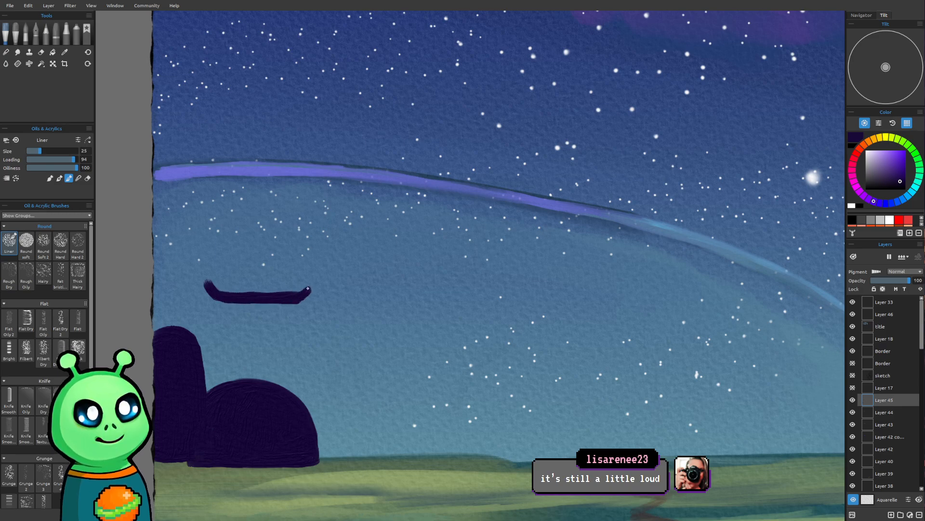
mouse_move(204, 285)
mouse_down()
mouse_move(199, 278)
mouse_move(215, 280)
mouse_up()
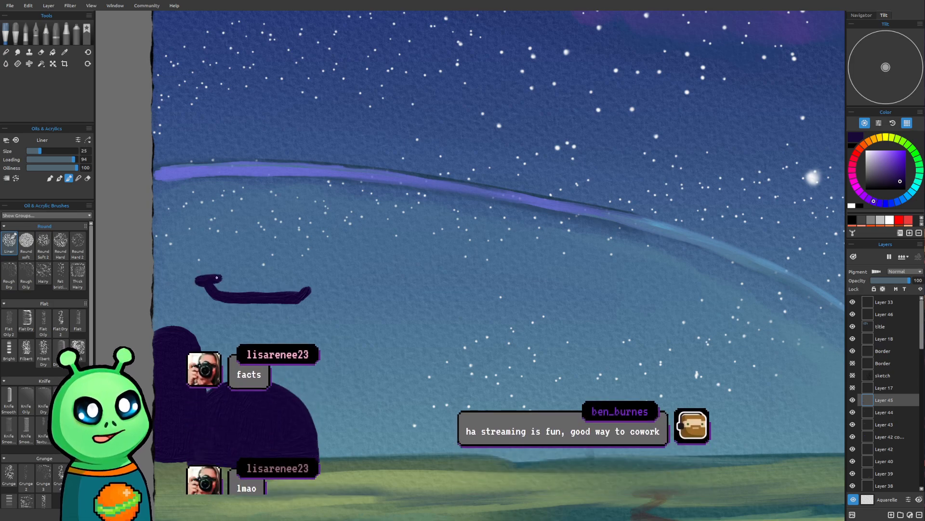
mouse_move(213, 277)
mouse_down()
mouse_move(216, 267)
mouse_move(241, 265)
mouse_move(301, 266)
mouse_move(304, 276)
mouse_up()
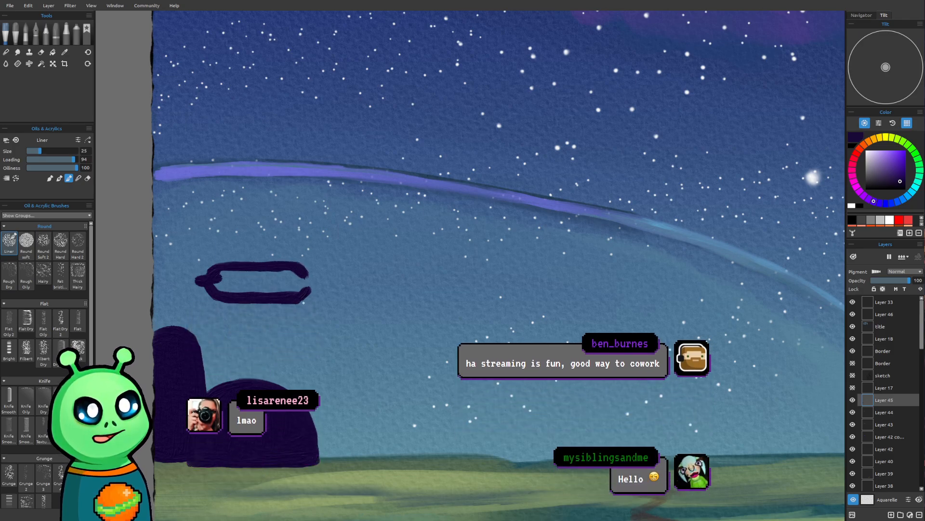
mouse_move(302, 278)
mouse_down()
mouse_move(315, 280)
mouse_move(305, 286)
mouse_up()
mouse_move(220, 272)
mouse_down()
mouse_move(231, 287)
mouse_move(223, 290)
mouse_move(256, 289)
mouse_move(236, 281)
mouse_move(238, 273)
mouse_up()
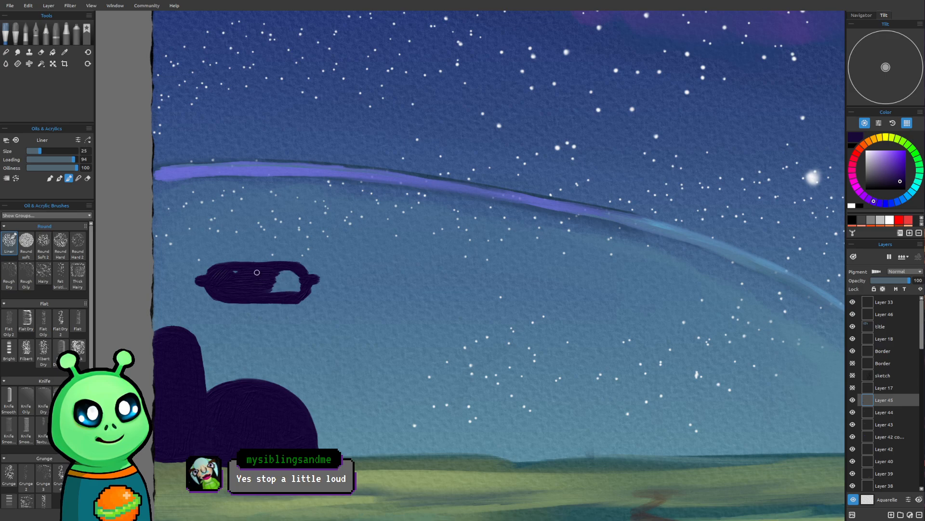
mouse_move(264, 276)
mouse_down()
mouse_move(232, 270)
mouse_move(282, 279)
mouse_move(267, 289)
mouse_move(294, 290)
mouse_move(294, 272)
mouse_up()
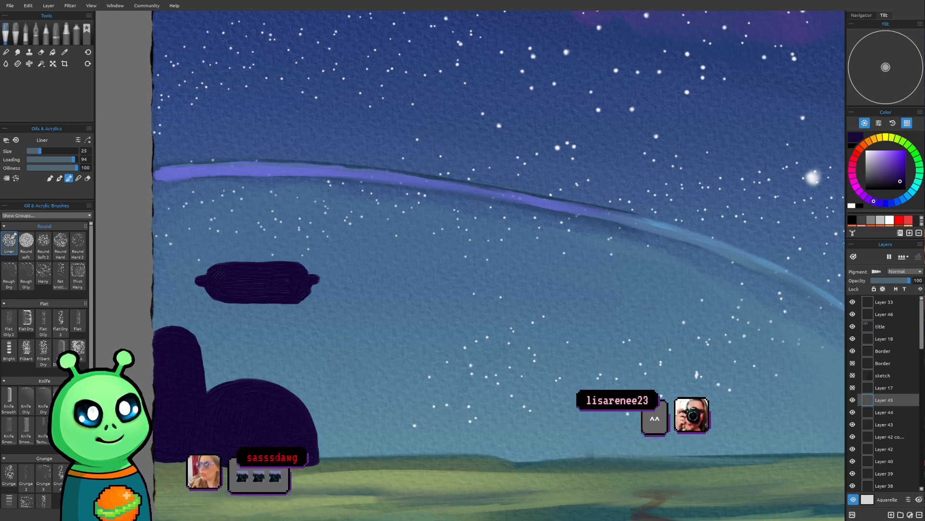
drag(394, 253, 398, 272)
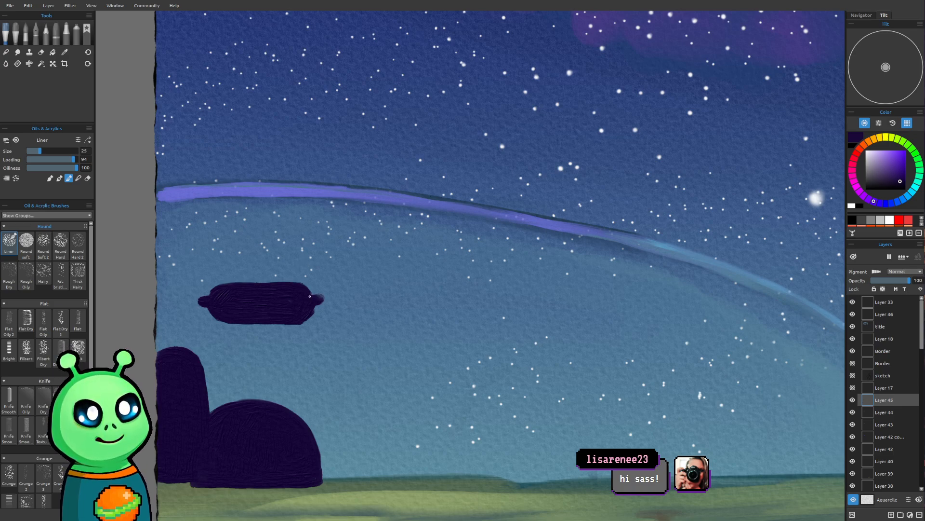
drag(317, 297, 317, 299)
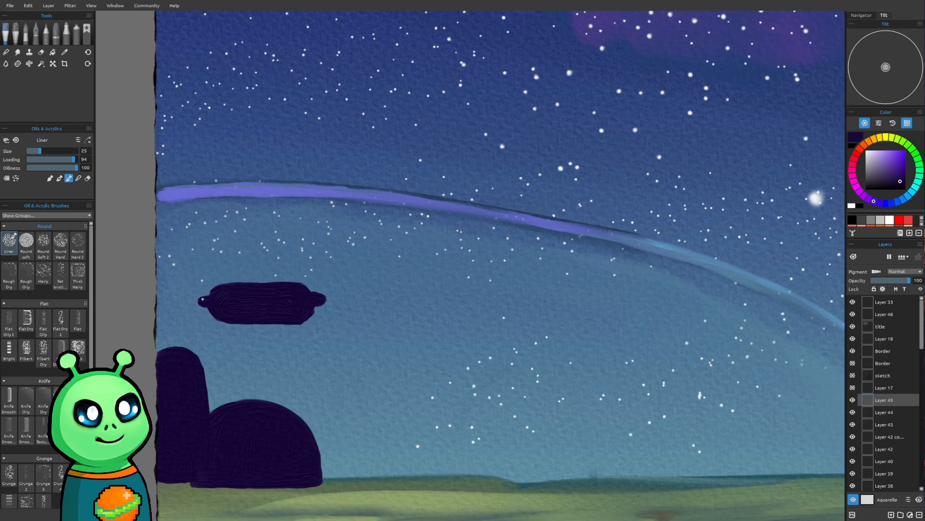
drag(211, 296, 203, 303)
Step: Paint a thick solid stem connecting the underside of the elongated disc to the top of the dome
drag(257, 324, 257, 369)
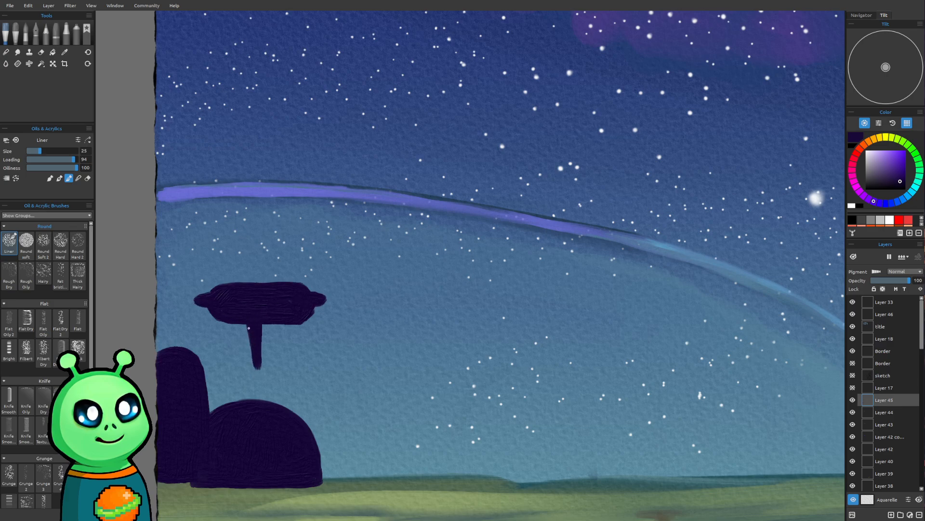
drag(247, 333, 250, 404)
drag(247, 327, 253, 396)
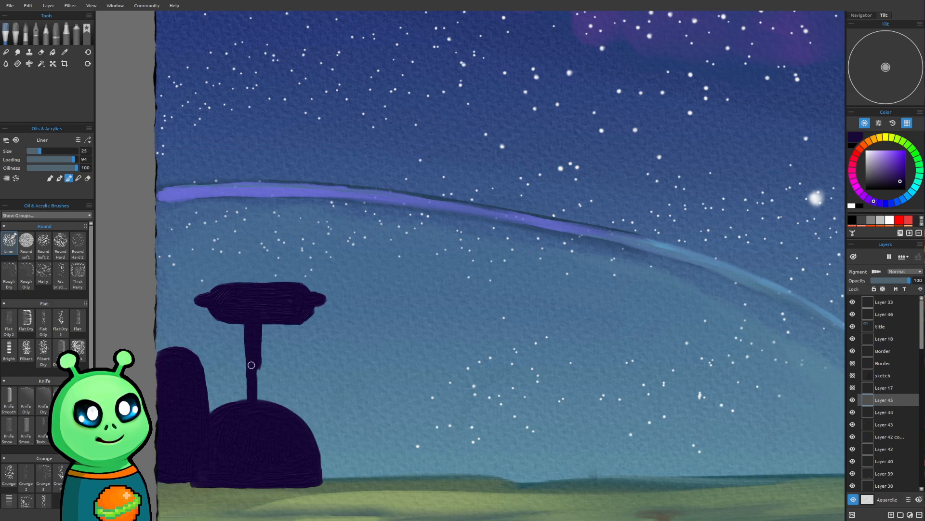
drag(276, 320, 275, 388)
drag(275, 350, 278, 419)
mouse_move(265, 323)
mouse_down()
mouse_move(258, 362)
mouse_move(277, 476)
mouse_up()
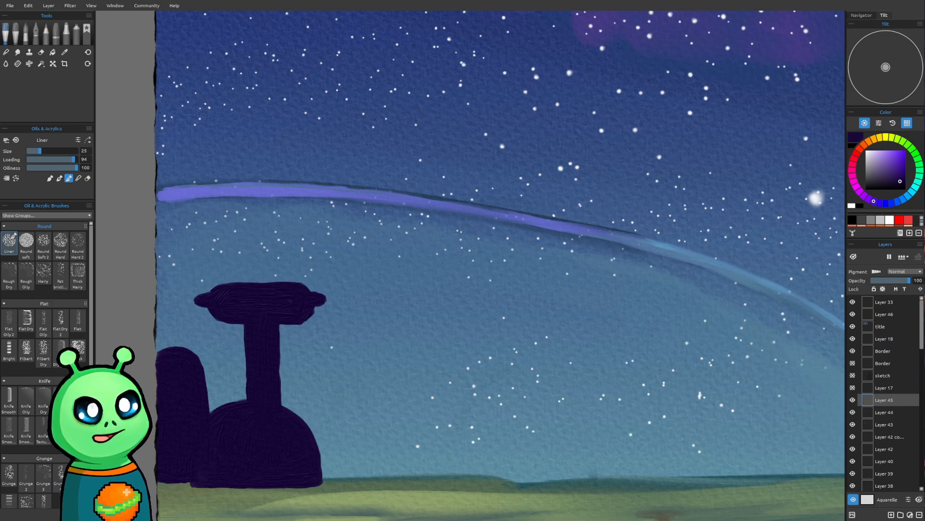
Step: Paint a narrow, round-topped dark violet tower against the right side of the disc-topped dome, reaching down to the horizon
scroll(332, 347, down, 1)
scroll(332, 347, down, 1)
drag(331, 347, 312, 355)
scroll(305, 380, up, 1)
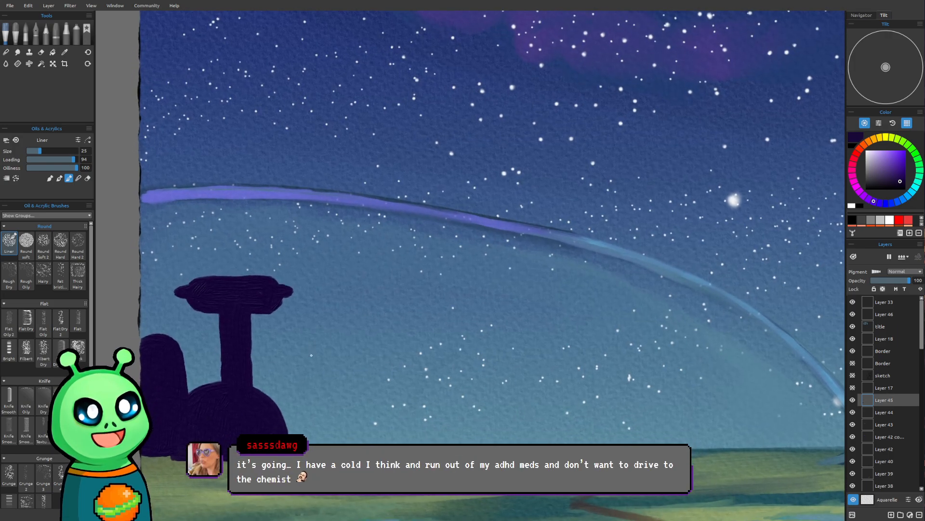
drag(341, 335, 381, 351)
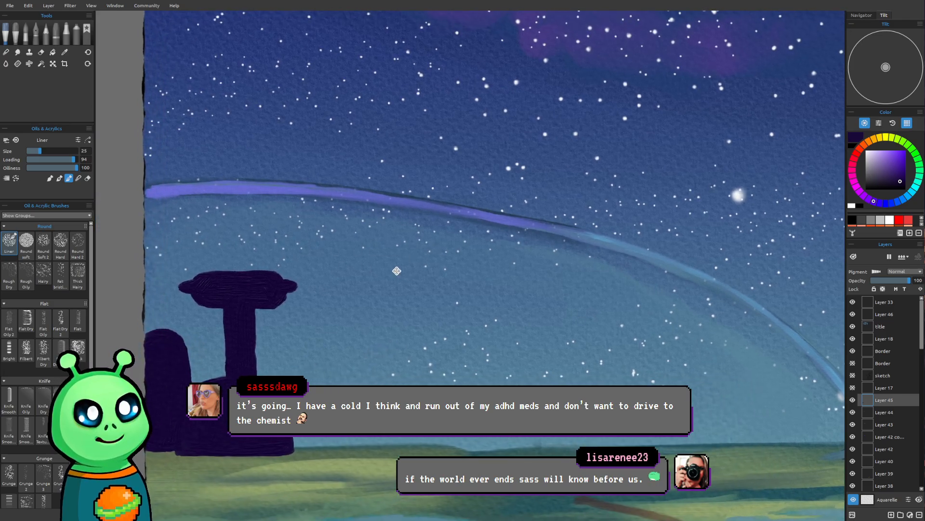
drag(397, 271, 391, 270)
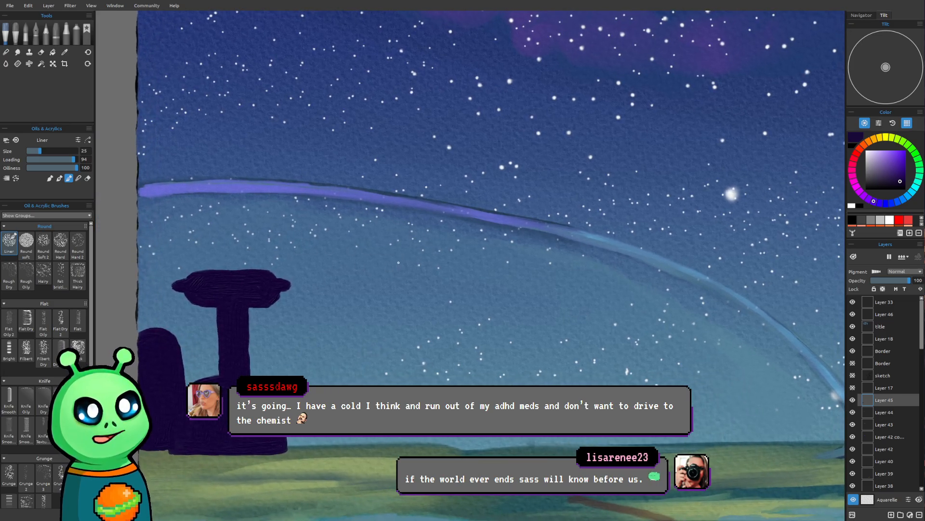
drag(341, 361, 338, 346)
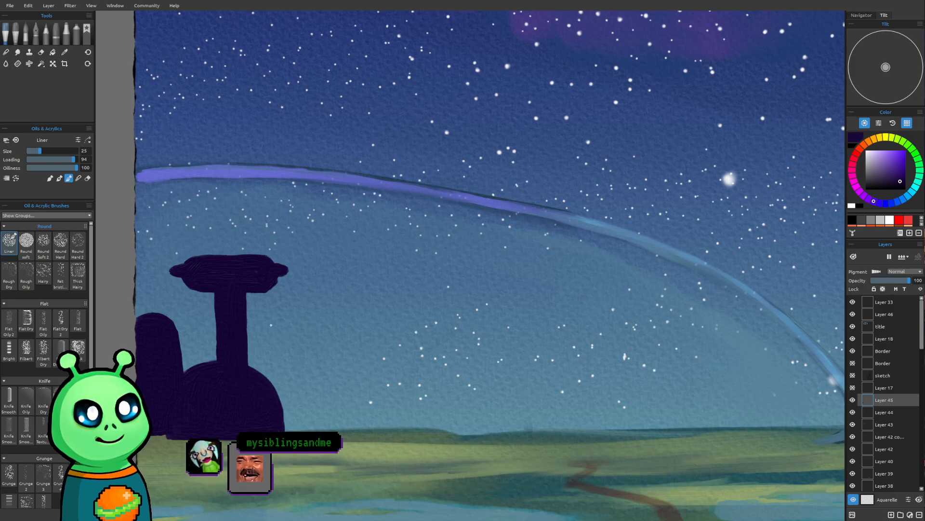
mouse_move(271, 313)
mouse_down()
mouse_move(265, 387)
mouse_move(266, 324)
mouse_move(276, 310)
mouse_move(286, 431)
mouse_up()
mouse_move(278, 365)
mouse_down()
mouse_move(271, 389)
mouse_move(274, 315)
mouse_up()
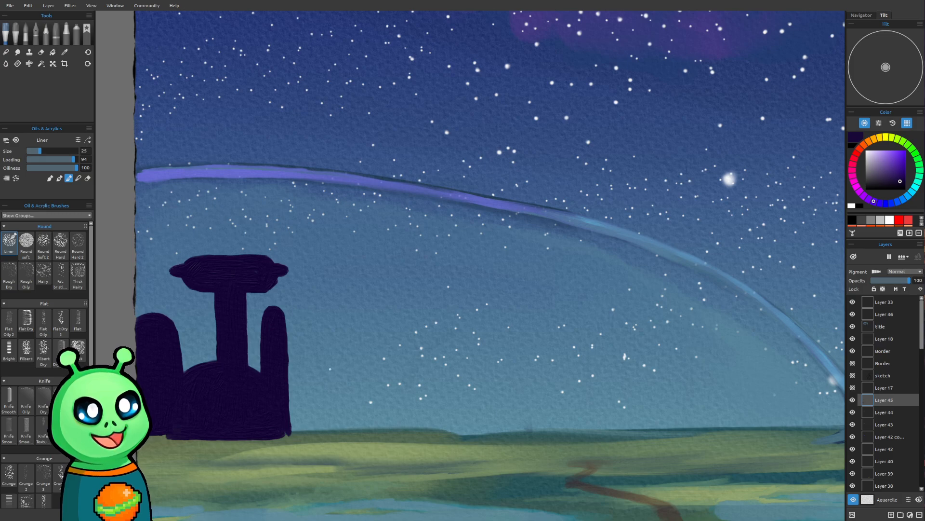
Step: Paint a solid tower beside the narrow one, with a small ball on a neck above a larger ball and a round-shouldered base
mouse_move(311, 313)
mouse_down()
mouse_move(309, 340)
mouse_move(325, 313)
mouse_move(316, 316)
mouse_move(332, 317)
mouse_move(330, 343)
mouse_move(332, 320)
mouse_move(334, 336)
mouse_move(307, 328)
mouse_move(321, 344)
mouse_move(312, 332)
mouse_move(307, 341)
mouse_move(331, 337)
mouse_move(312, 324)
mouse_move(309, 334)
mouse_move(323, 320)
mouse_up()
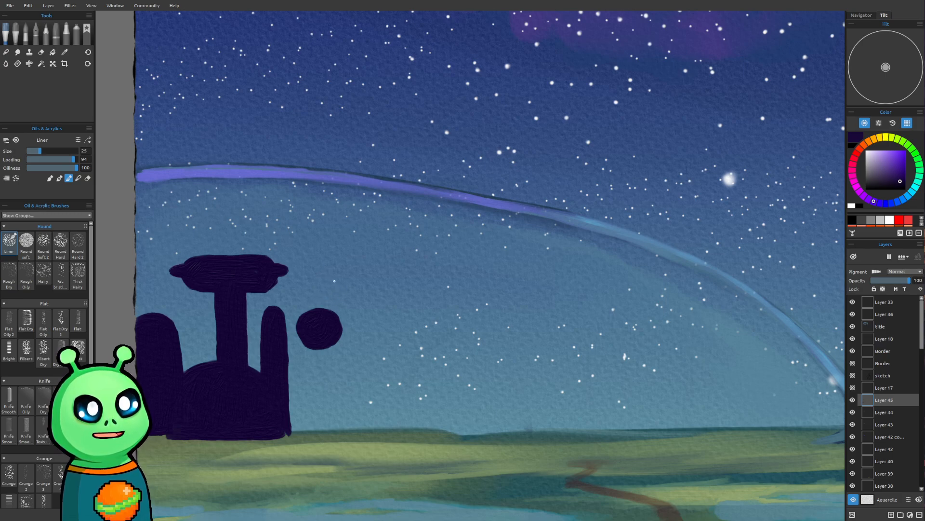
mouse_move(312, 269)
mouse_down()
mouse_move(332, 275)
mouse_move(310, 272)
mouse_move(319, 289)
mouse_move(324, 269)
mouse_move(312, 287)
mouse_move(322, 272)
mouse_move(324, 288)
mouse_move(312, 280)
mouse_move(326, 269)
mouse_move(316, 295)
mouse_up()
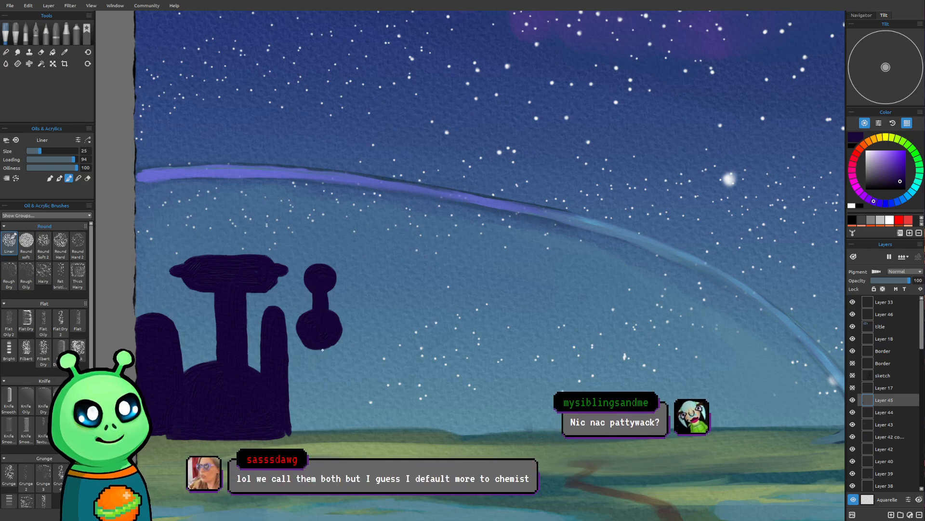
mouse_move(323, 350)
mouse_down()
mouse_move(306, 429)
mouse_move(296, 427)
mouse_move(298, 397)
mouse_move(285, 399)
mouse_move(299, 429)
mouse_up()
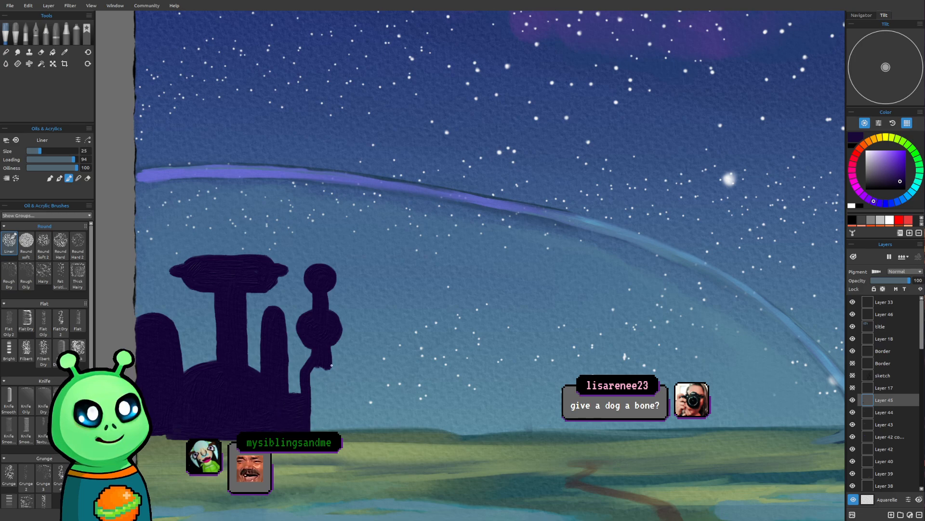
mouse_move(323, 358)
mouse_down()
mouse_move(341, 368)
mouse_move(344, 406)
mouse_up()
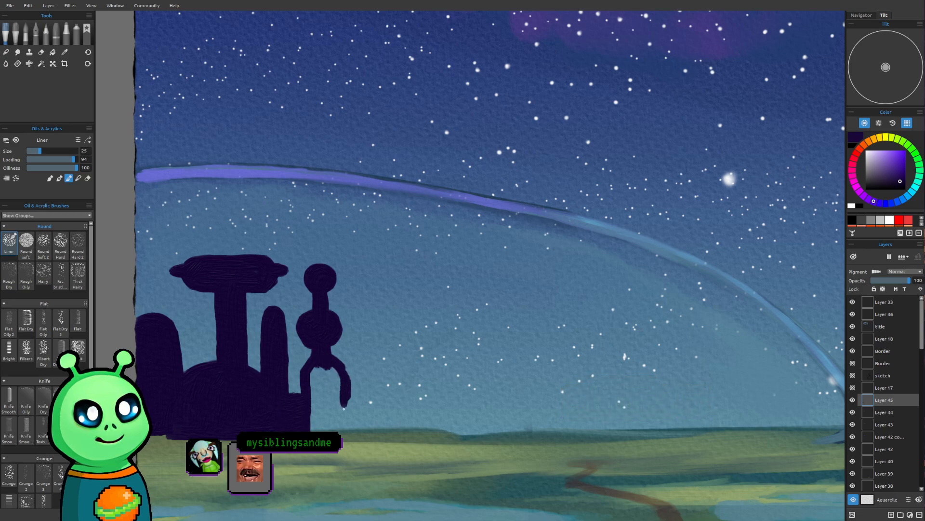
mouse_move(343, 370)
mouse_down()
mouse_move(348, 431)
mouse_move(308, 432)
mouse_move(343, 431)
mouse_up()
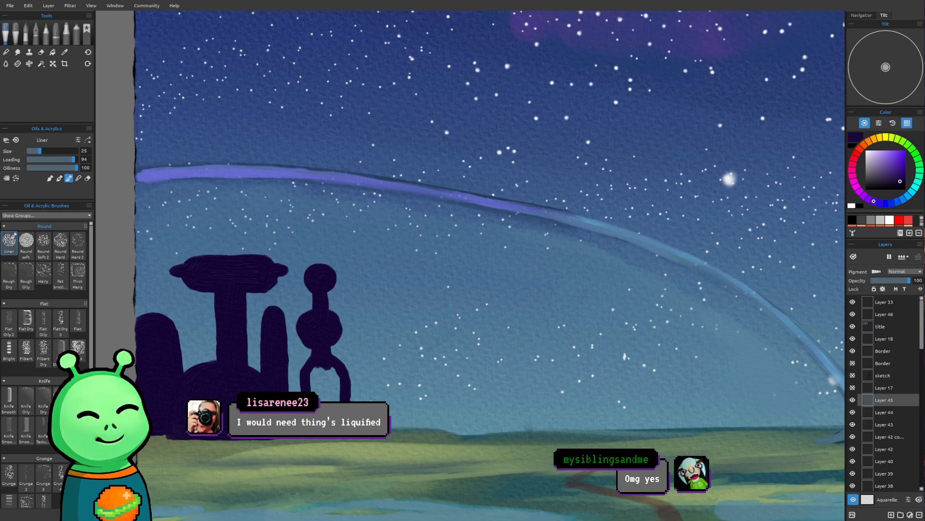
drag(386, 360, 462, 327)
scroll(375, 344, up, 3)
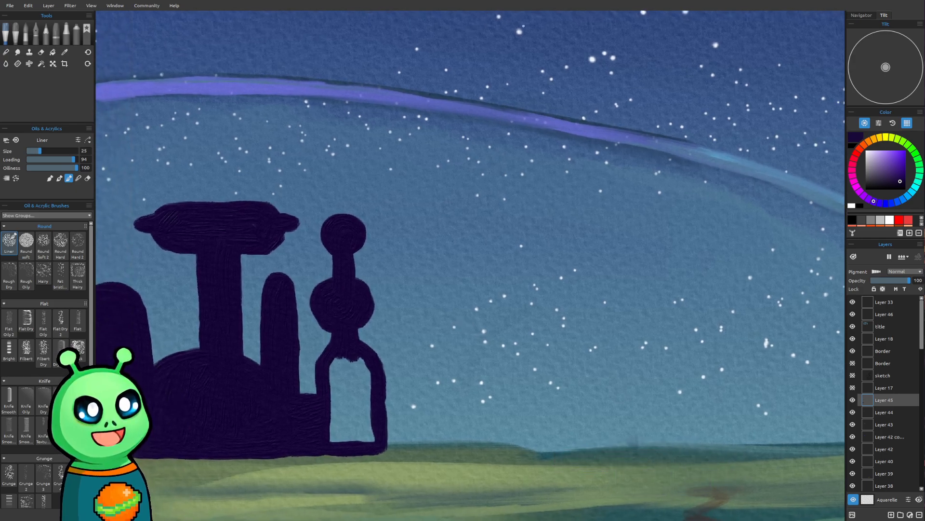
mouse_move(336, 372)
mouse_down()
mouse_move(371, 397)
mouse_move(333, 407)
mouse_move(330, 435)
mouse_move(337, 438)
mouse_move(344, 387)
mouse_move(374, 437)
mouse_up()
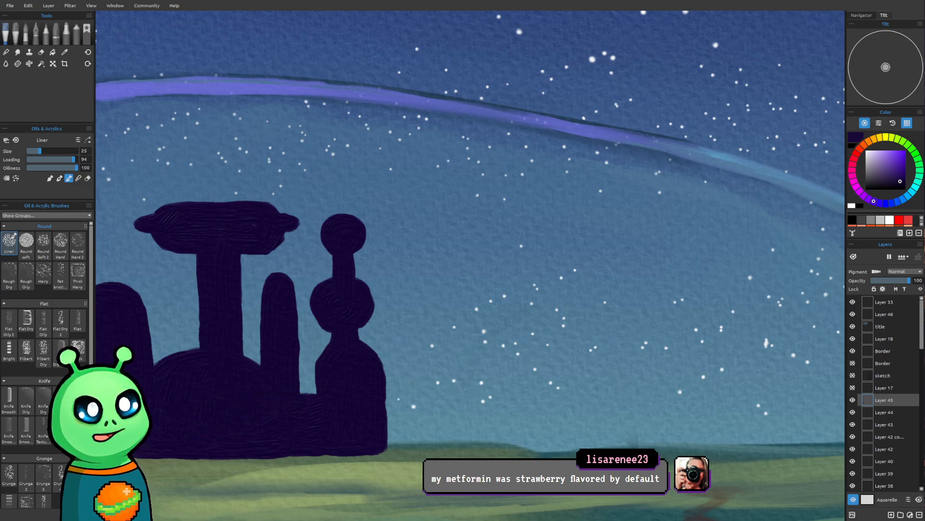
Step: Outline a second wide dome on the horizon beside the ball tower and fill it solid, raising the brush size to 30
mouse_move(386, 406)
mouse_down()
mouse_move(425, 350)
mouse_move(389, 396)
mouse_move(386, 449)
mouse_move(464, 451)
mouse_up()
drag(408, 449, 526, 452)
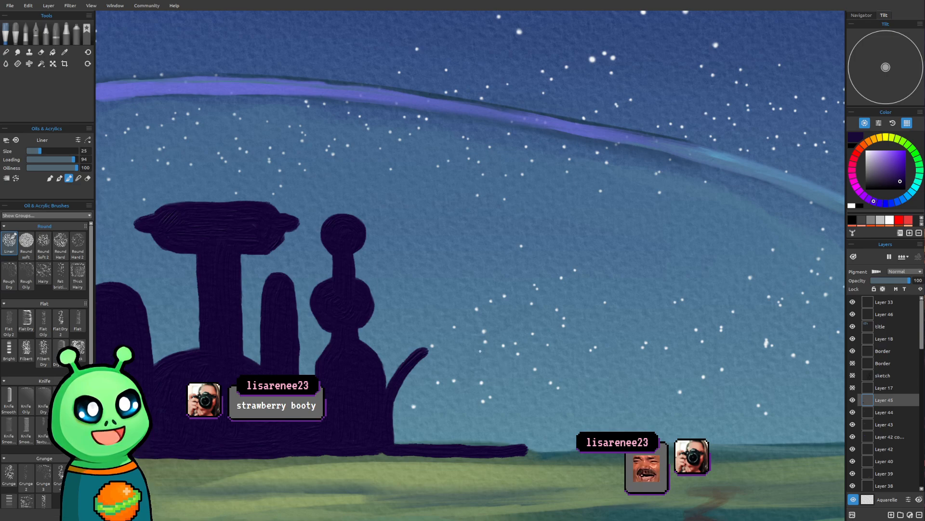
mouse_move(483, 349)
mouse_down()
mouse_move(501, 365)
mouse_move(480, 350)
mouse_move(505, 375)
mouse_move(494, 363)
mouse_move(501, 386)
mouse_move(489, 358)
mouse_move(509, 381)
mouse_move(498, 364)
mouse_move(515, 415)
mouse_up()
mouse_move(508, 376)
mouse_down()
mouse_move(514, 401)
mouse_move(507, 378)
mouse_move(524, 441)
mouse_up()
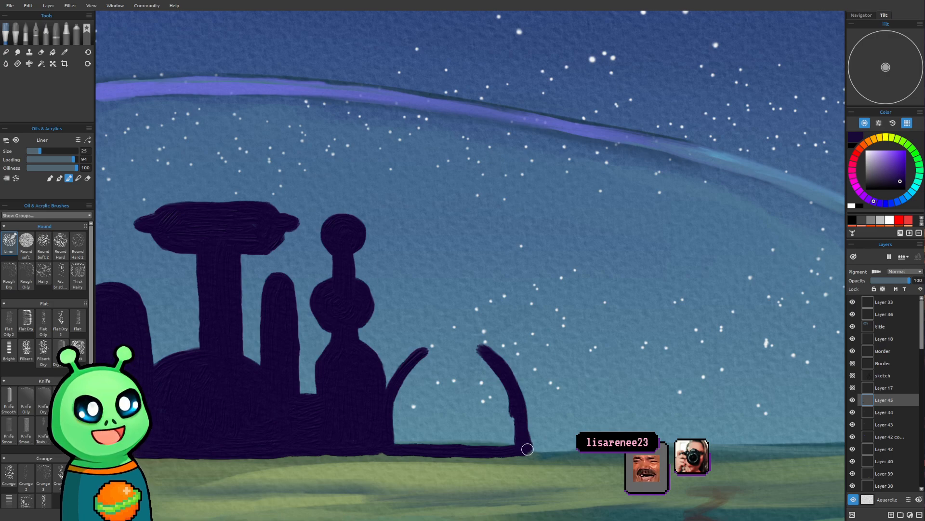
mouse_move(424, 370)
mouse_down()
mouse_move(402, 420)
mouse_move(411, 440)
mouse_move(480, 438)
mouse_up()
key(bracketright)
mouse_move(439, 392)
mouse_down()
mouse_move(414, 416)
mouse_move(452, 421)
mouse_move(482, 440)
mouse_move(508, 429)
mouse_move(479, 361)
mouse_move(436, 368)
mouse_move(474, 357)
mouse_move(456, 351)
mouse_move(424, 381)
mouse_move(468, 385)
mouse_up()
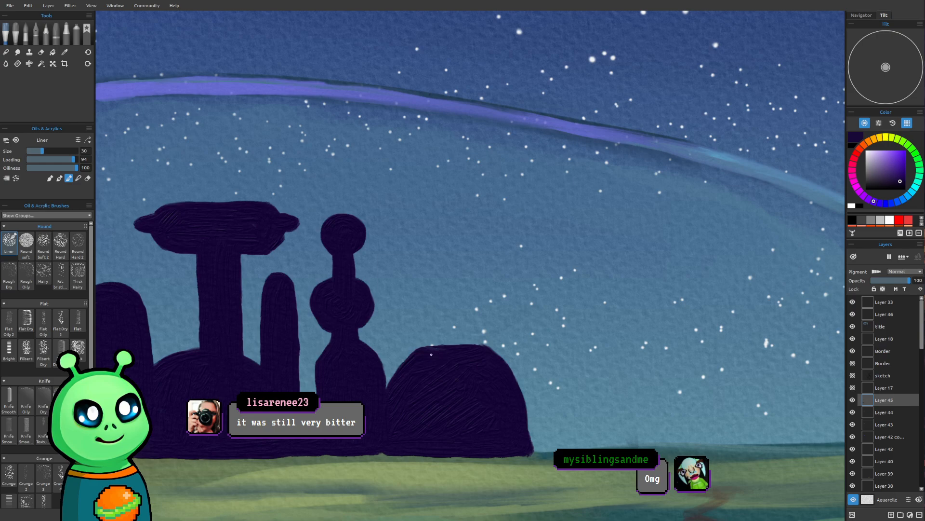
Step: Add a short stem carrying a horizontal capsule shape to the second dome, and round out the dome's top
mouse_move(433, 346)
mouse_down()
mouse_move(423, 299)
mouse_move(423, 356)
mouse_up()
mouse_move(423, 285)
mouse_down()
mouse_move(408, 300)
mouse_move(418, 300)
mouse_move(414, 285)
mouse_move(435, 281)
mouse_move(495, 286)
mouse_move(421, 297)
mouse_move(439, 304)
mouse_move(430, 301)
mouse_move(505, 301)
mouse_move(495, 288)
mouse_move(506, 293)
mouse_move(418, 291)
mouse_move(436, 306)
mouse_move(433, 353)
mouse_move(436, 305)
mouse_move(434, 333)
mouse_up()
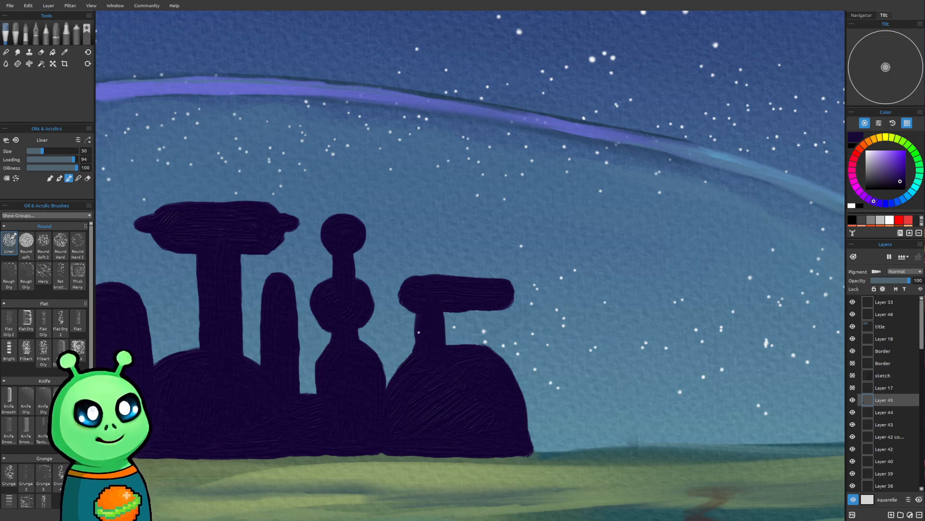
drag(466, 347, 499, 379)
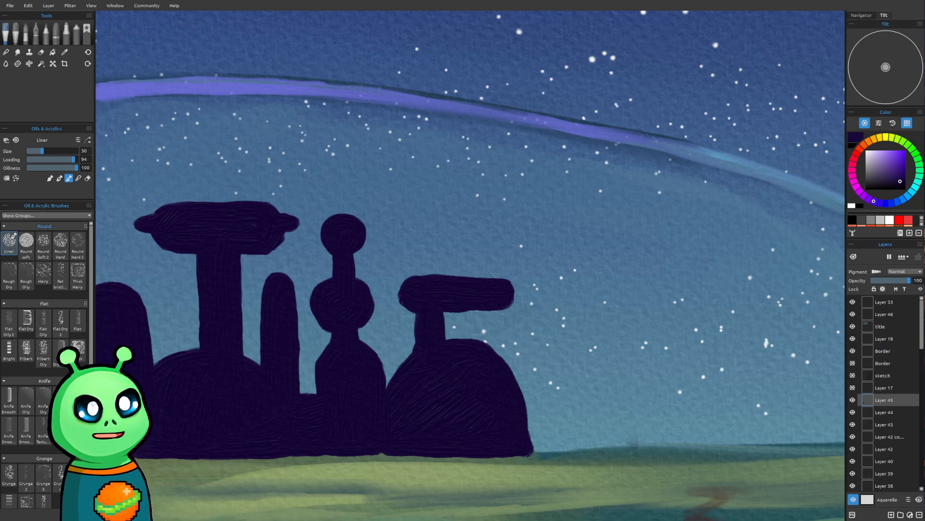
Step: Paint a short round-topped tower beside the second dome, plus a taller solid tower with a flared base and a large ball on top
drag(557, 397, 394, 415)
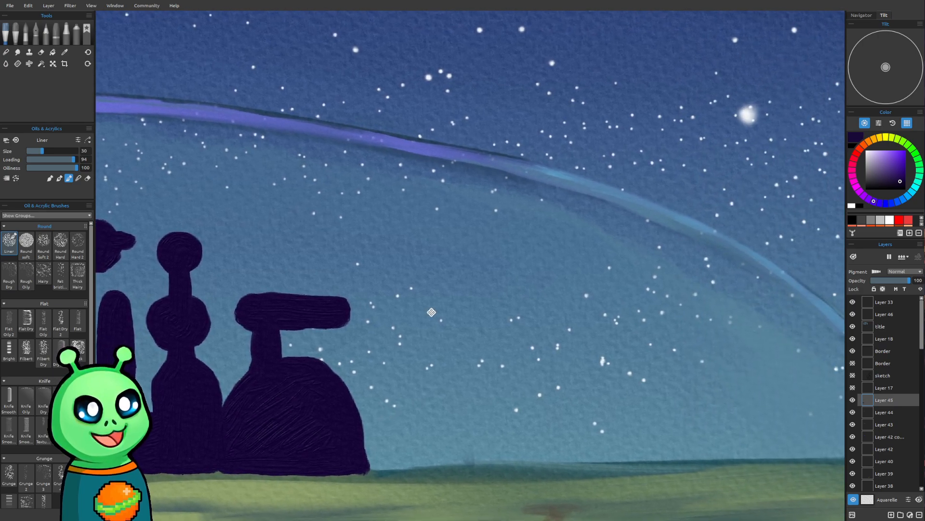
drag(432, 312, 427, 299)
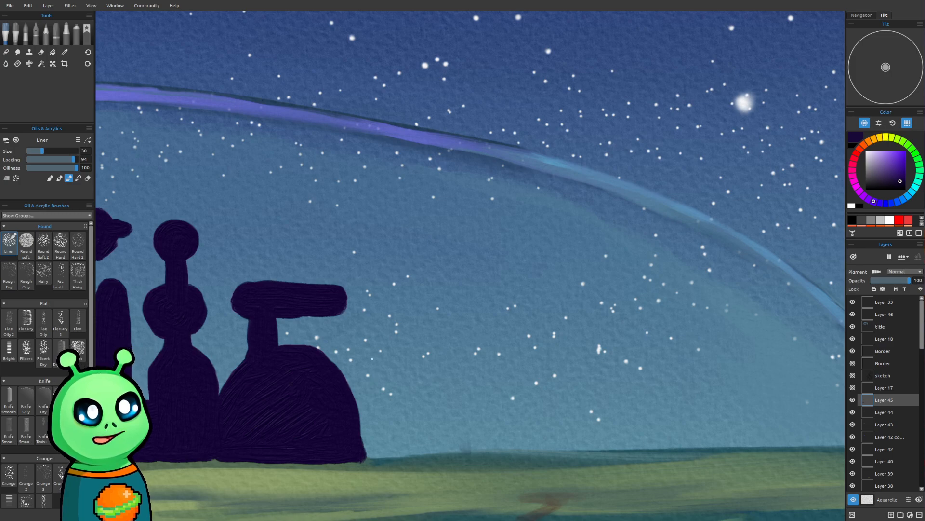
mouse_move(370, 463)
mouse_down()
mouse_move(379, 461)
mouse_move(369, 446)
mouse_move(372, 334)
mouse_move(384, 370)
mouse_move(387, 458)
mouse_move(377, 461)
mouse_move(458, 454)
mouse_up()
mouse_move(397, 457)
mouse_down()
mouse_move(411, 290)
mouse_move(436, 340)
mouse_up()
drag(429, 291, 459, 425)
mouse_move(449, 392)
mouse_down()
mouse_move(464, 450)
mouse_move(463, 442)
mouse_up()
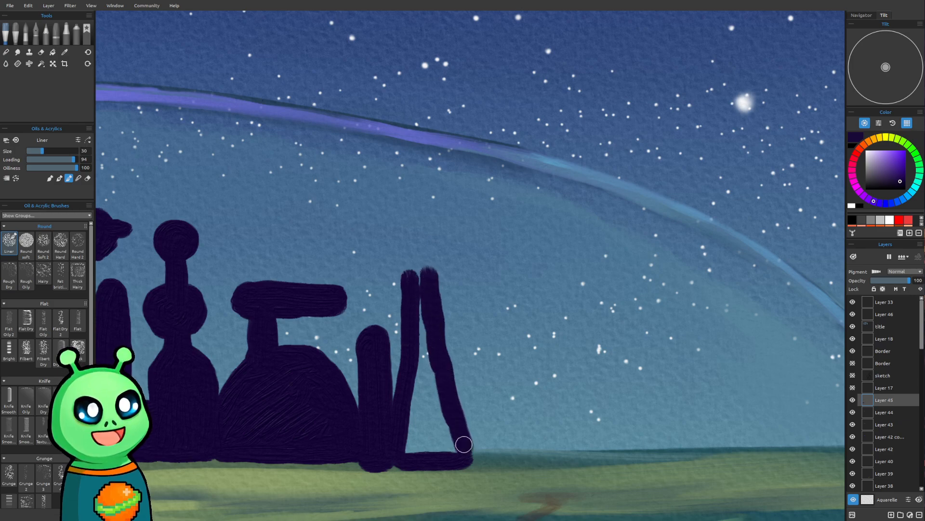
mouse_move(403, 449)
mouse_down()
mouse_move(428, 449)
mouse_move(442, 420)
mouse_move(453, 449)
mouse_move(426, 410)
mouse_move(417, 416)
mouse_move(427, 340)
mouse_move(384, 257)
mouse_move(396, 266)
mouse_move(412, 222)
mouse_move(386, 238)
mouse_move(435, 221)
mouse_move(398, 225)
mouse_move(431, 217)
mouse_move(434, 227)
mouse_move(435, 219)
mouse_move(448, 251)
mouse_move(430, 260)
mouse_move(445, 239)
mouse_move(423, 278)
mouse_move(405, 230)
mouse_move(401, 263)
mouse_move(400, 240)
mouse_move(432, 232)
mouse_move(413, 238)
mouse_move(423, 270)
mouse_move(420, 248)
mouse_up()
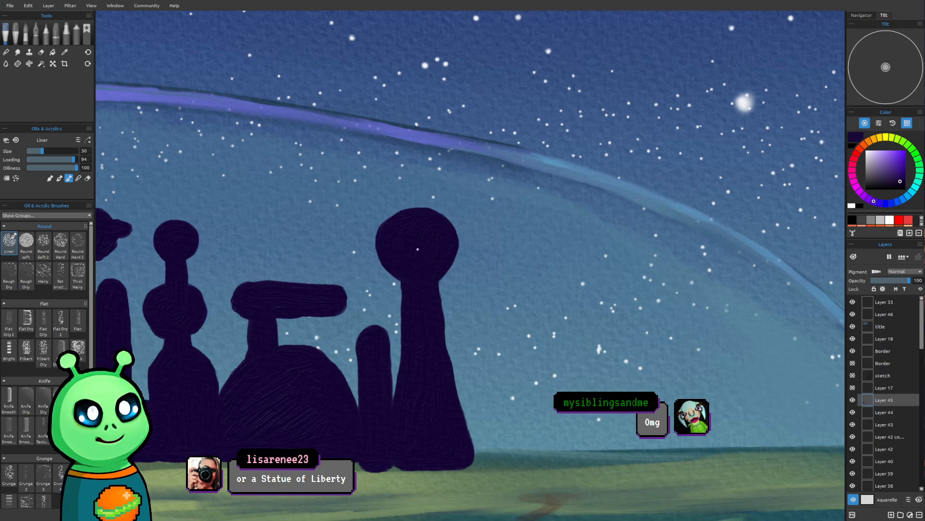
Step: Check the settlement silhouettes against the whole illustration and examine the empty horizon beneath the rest of the glass dome
scroll(661, 274, down, 10)
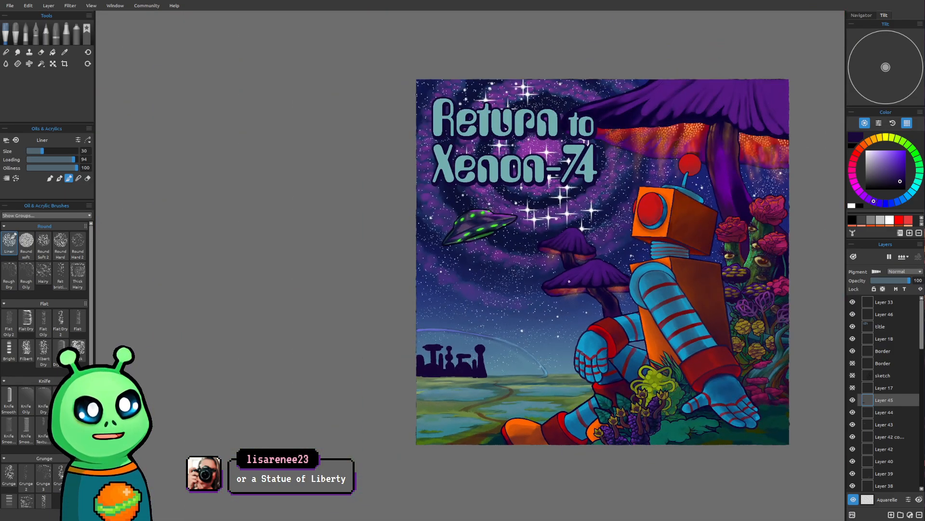
drag(569, 281, 476, 291)
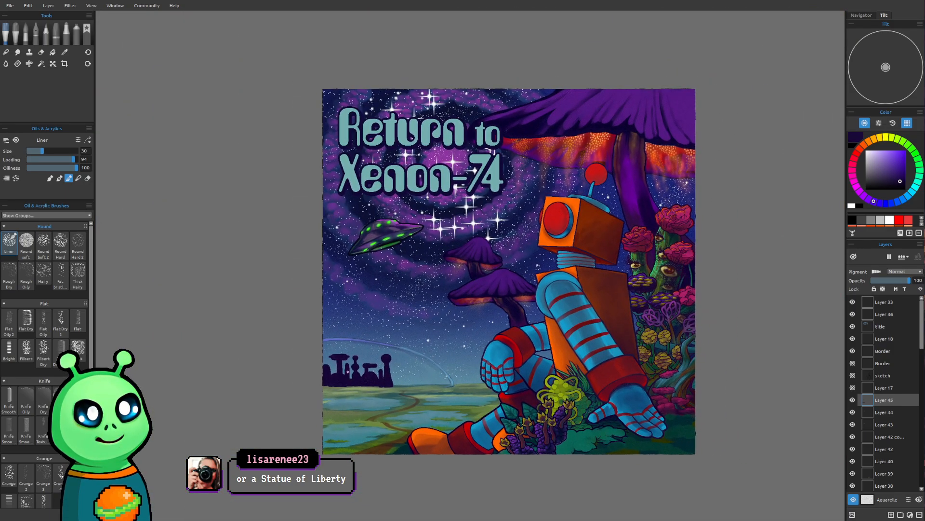
scroll(366, 381, up, 5)
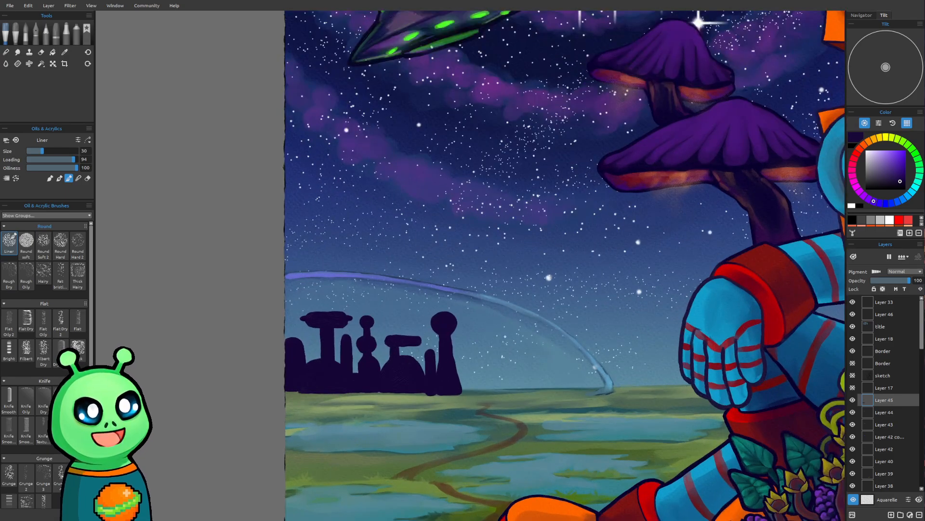
scroll(565, 303, down, 4)
drag(429, 365, 279, 370)
scroll(350, 367, up, 6)
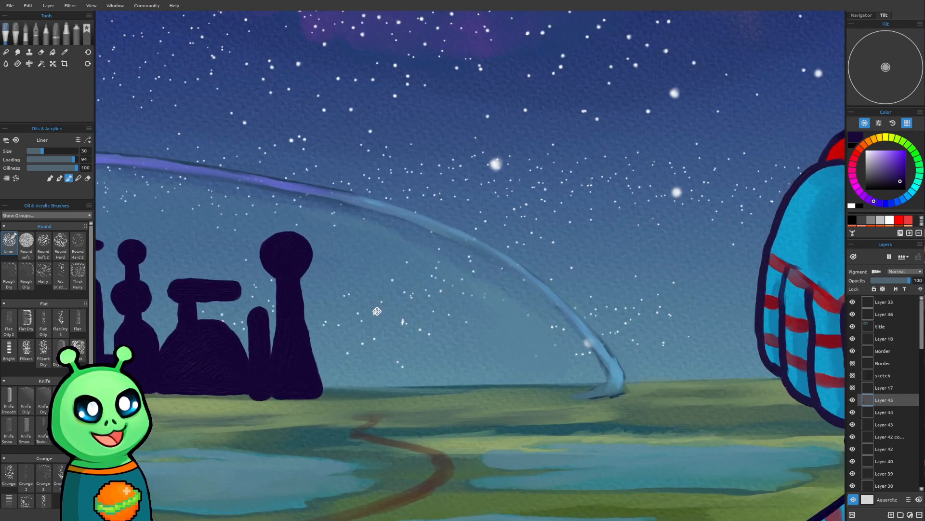
Step: Paint a tall, narrow round-topped tower directly beside the flared tower with the large ball
drag(377, 311, 448, 378)
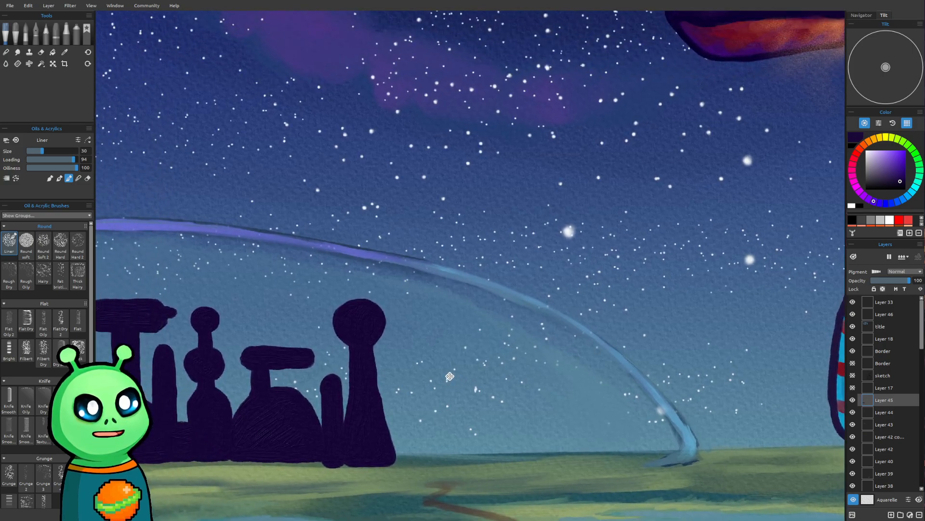
scroll(452, 386, up, 2)
drag(389, 367, 540, 339)
drag(418, 266, 472, 251)
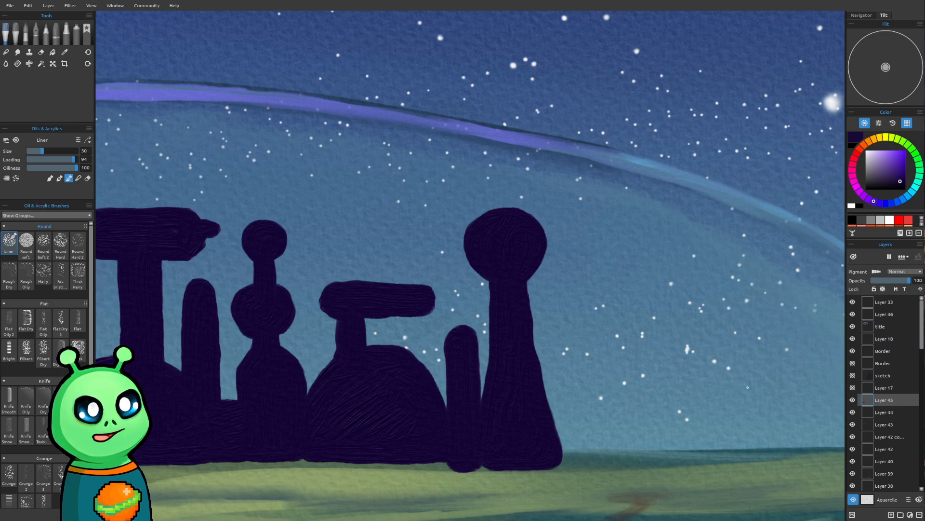
mouse_move(569, 291)
mouse_down()
mouse_move(560, 409)
mouse_move(565, 450)
mouse_move(575, 453)
mouse_up()
mouse_move(565, 290)
mouse_down()
mouse_move(578, 400)
mouse_move(580, 450)
mouse_move(571, 455)
mouse_move(583, 453)
mouse_move(574, 427)
mouse_up()
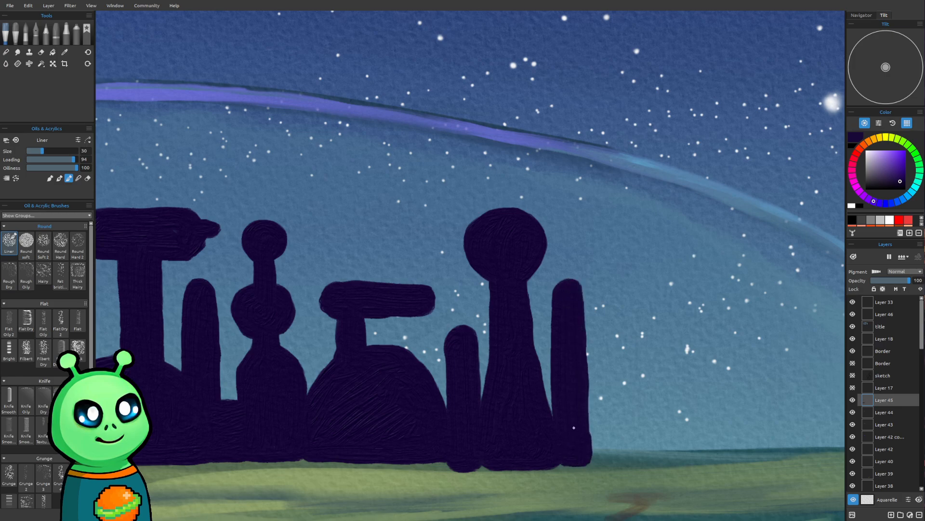
Step: Outline a wide, flat-topped dome on the horizon next to the narrow tower and fill it solid
scroll(632, 364, down, 4)
mouse_move(631, 349)
mouse_down()
mouse_move(504, 386)
mouse_move(511, 354)
mouse_up()
drag(547, 262, 536, 284)
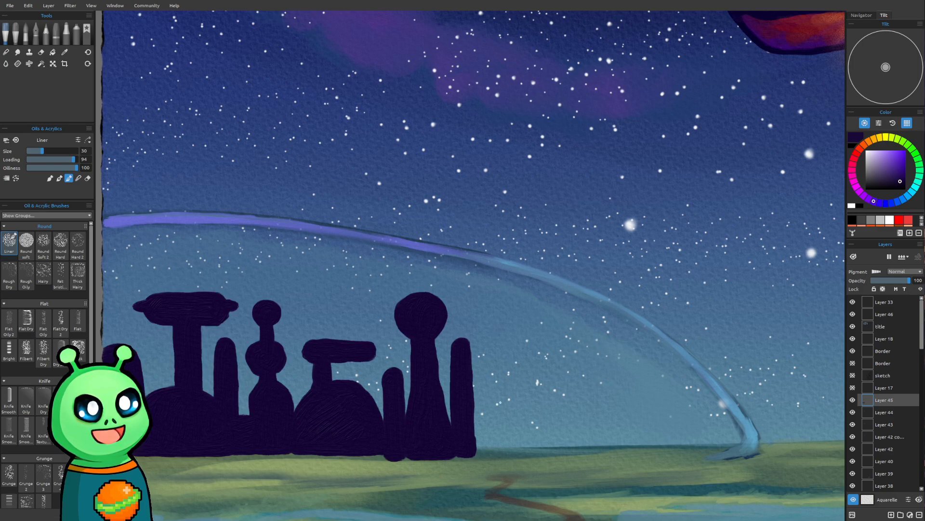
drag(479, 449, 559, 449)
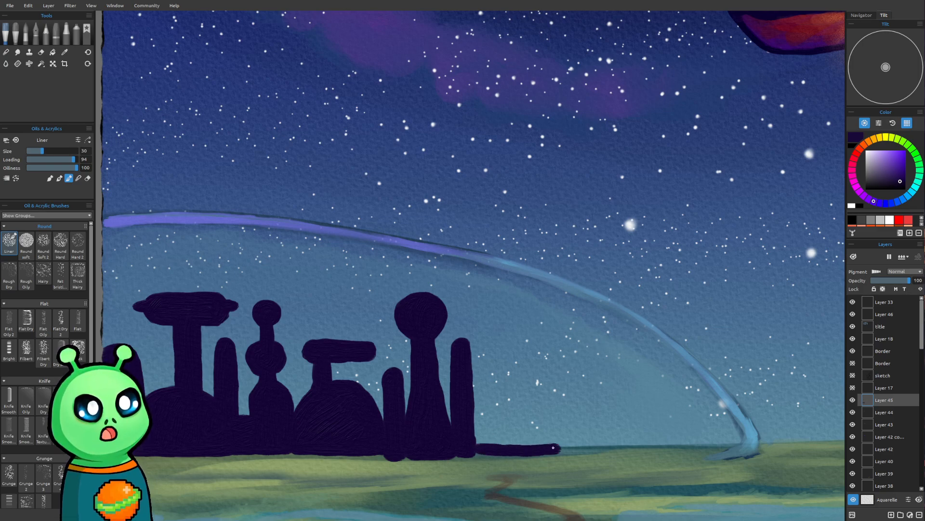
mouse_move(472, 436)
mouse_down()
mouse_move(482, 409)
mouse_move(508, 400)
mouse_move(545, 400)
mouse_move(519, 401)
mouse_move(559, 416)
mouse_move(542, 398)
mouse_move(559, 412)
mouse_move(568, 447)
mouse_up()
mouse_move(485, 417)
mouse_down()
mouse_move(478, 441)
mouse_move(516, 439)
mouse_move(478, 433)
mouse_move(514, 406)
mouse_move(478, 429)
mouse_move(540, 411)
mouse_move(538, 441)
mouse_move(558, 441)
mouse_move(539, 414)
mouse_up()
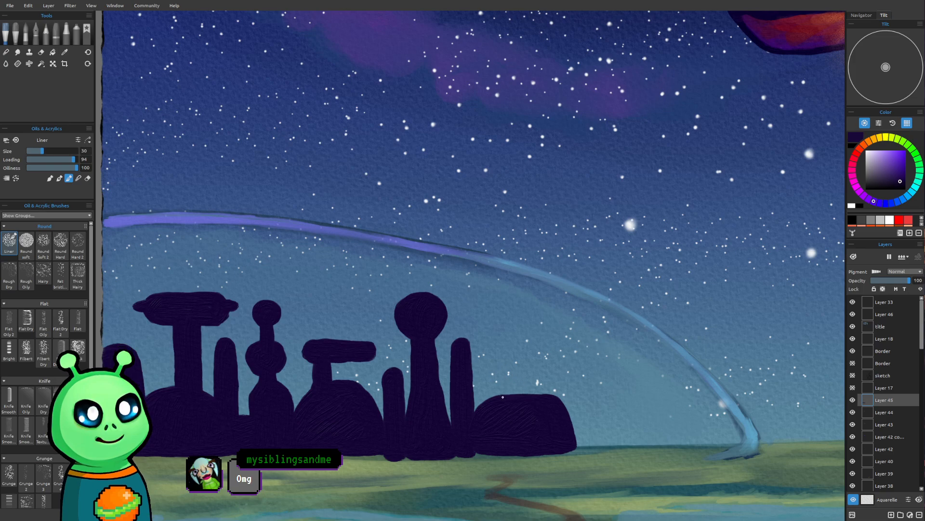
Step: Add a short stem with a solid half-dome mushroom cap on top of the new wide dome
mouse_move(503, 399)
mouse_down()
mouse_move(517, 361)
mouse_move(507, 389)
mouse_move(507, 355)
mouse_move(519, 392)
mouse_up()
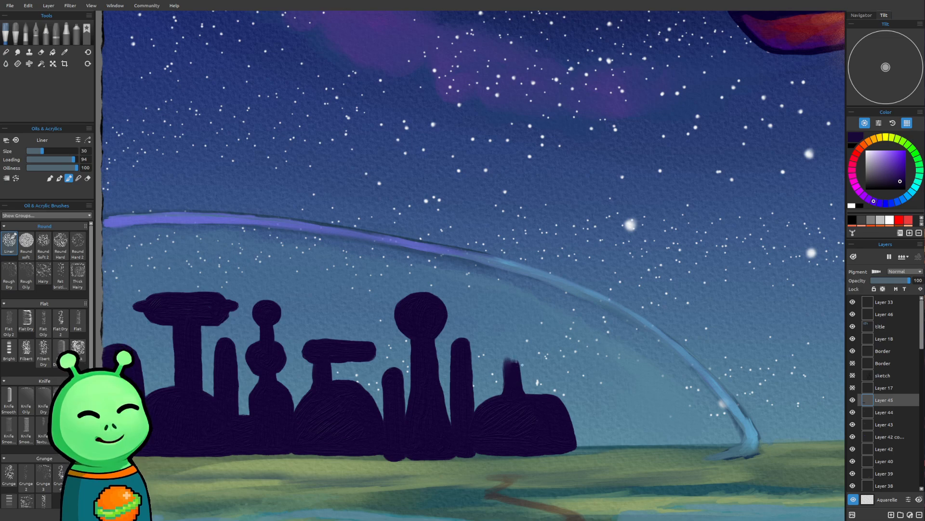
mouse_move(508, 362)
mouse_down()
mouse_move(541, 364)
mouse_move(534, 340)
mouse_move(503, 333)
mouse_move(490, 358)
mouse_up()
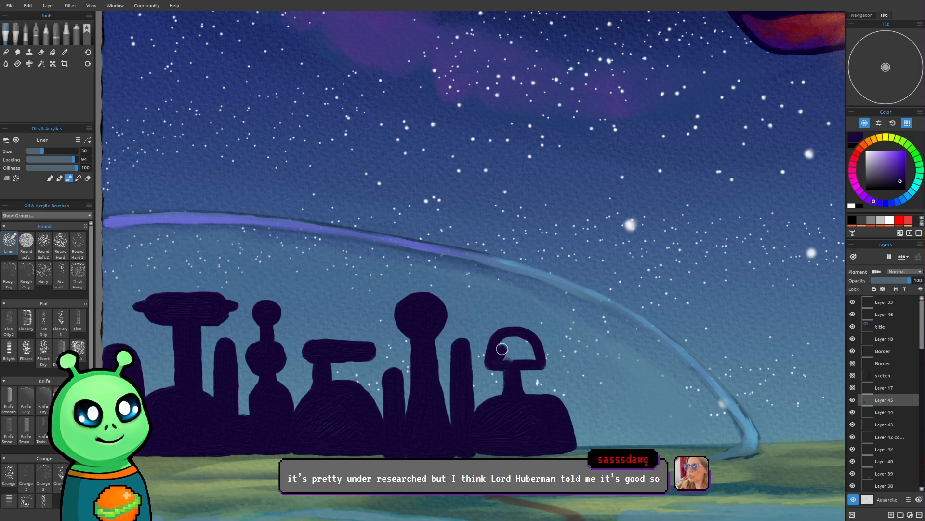
mouse_move(512, 341)
mouse_down()
mouse_move(510, 361)
mouse_move(525, 356)
mouse_up()
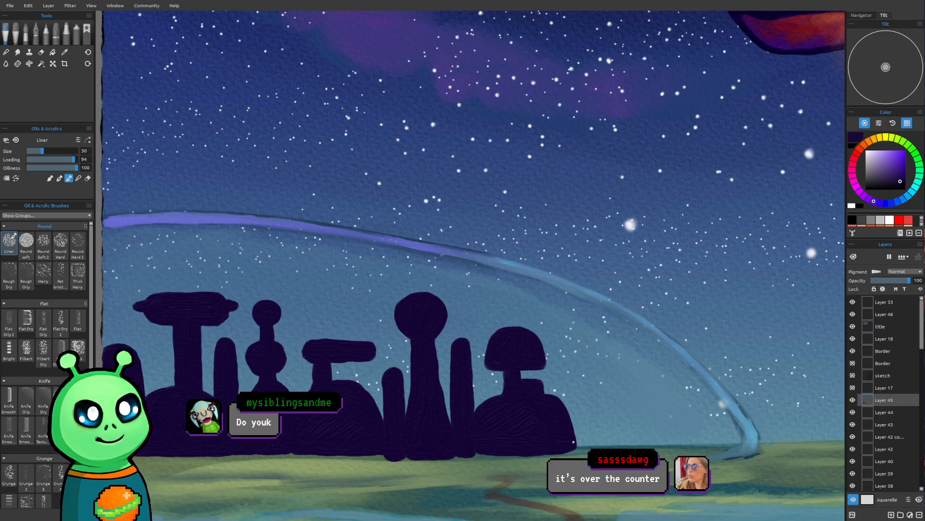
Step: Outline and fill a narrow dome beside the mushroom-capped one, and top it with a neck carrying a hooked round head
mouse_move(523, 408)
mouse_down()
mouse_move(440, 392)
mouse_move(414, 441)
mouse_move(342, 422)
mouse_up()
drag(592, 409, 590, 386)
scroll(590, 387, up, 1)
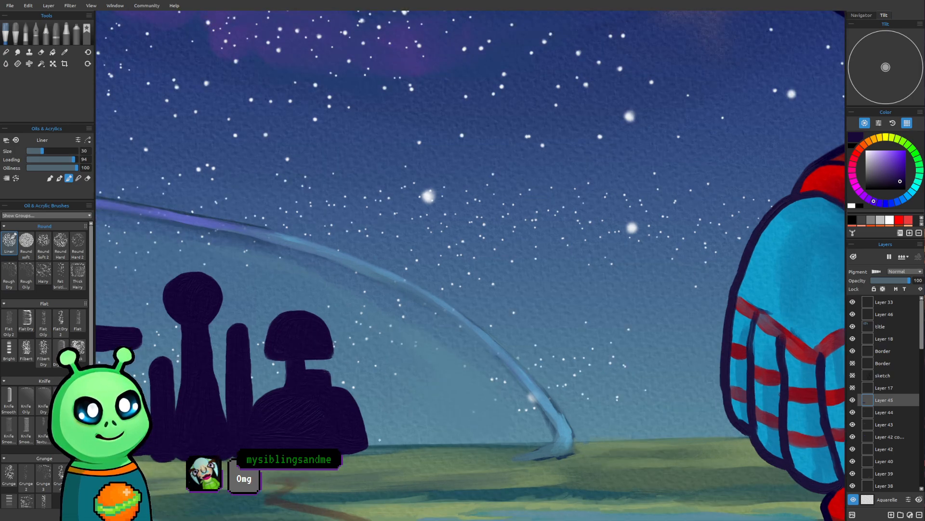
drag(371, 448, 396, 454)
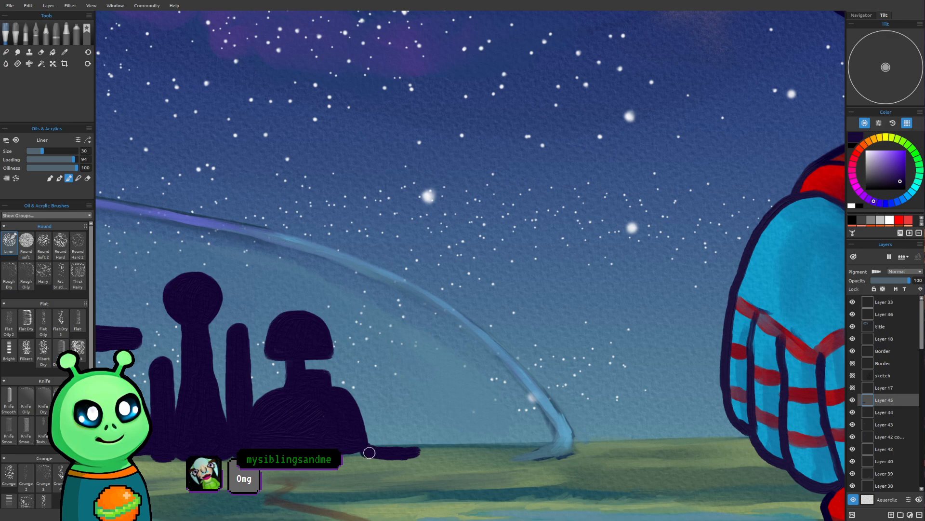
mouse_move(363, 431)
mouse_down()
mouse_move(367, 391)
mouse_move(386, 383)
mouse_move(405, 393)
mouse_move(415, 445)
mouse_up()
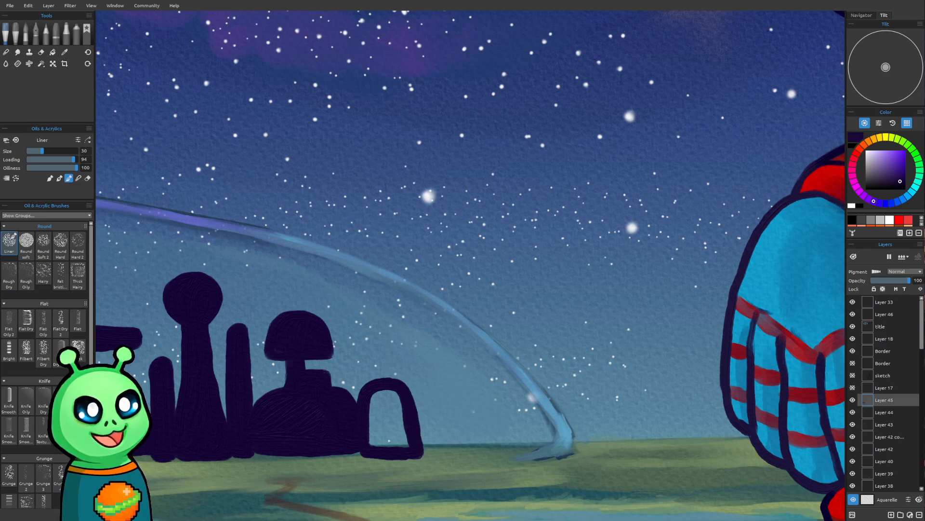
drag(371, 432, 402, 444)
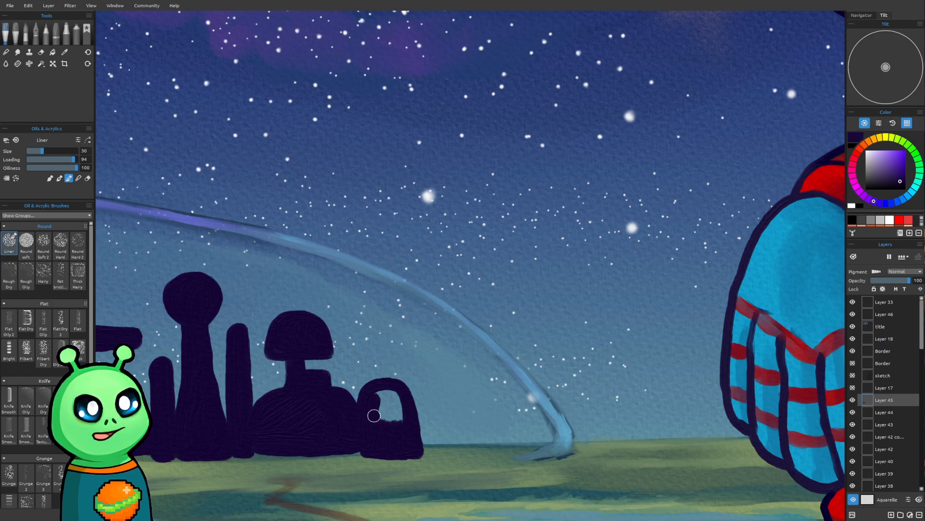
drag(379, 397, 398, 398)
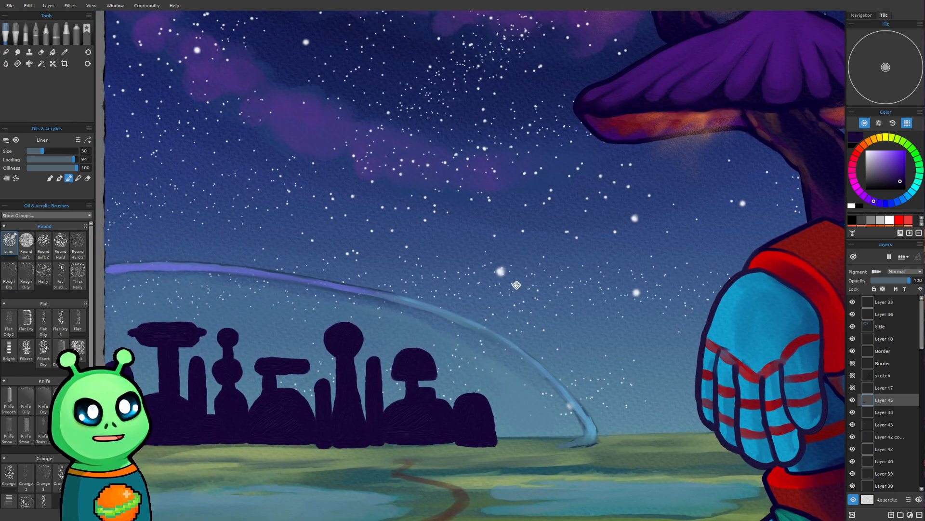
drag(517, 285, 503, 284)
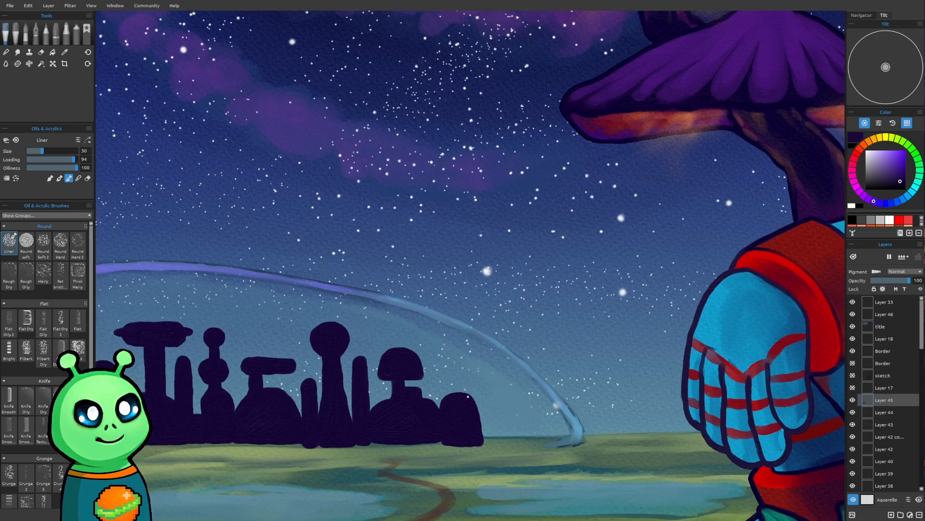
mouse_move(467, 396)
mouse_down()
mouse_move(460, 356)
mouse_move(449, 361)
mouse_move(456, 368)
mouse_up()
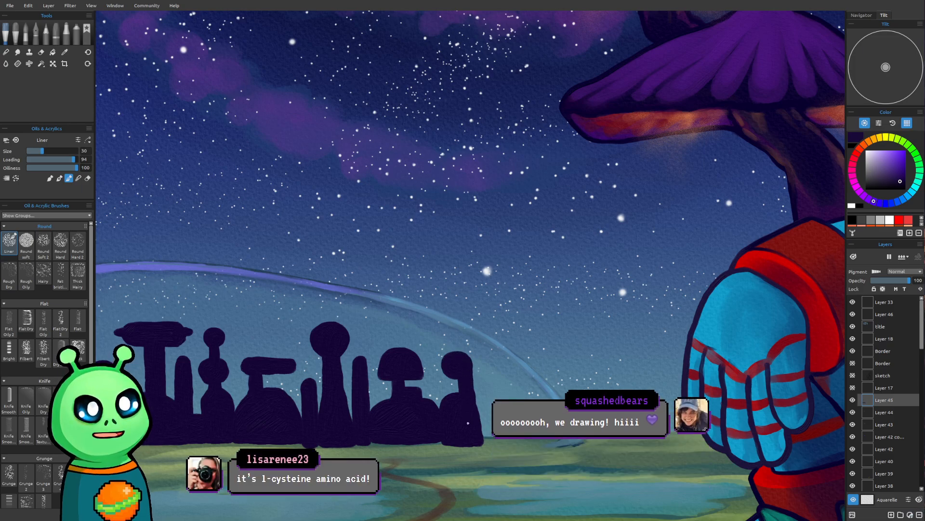
Step: Thicken the outer side of the hooked tower's head and neck so its edge runs straight down to the base
scroll(562, 223, down, 6)
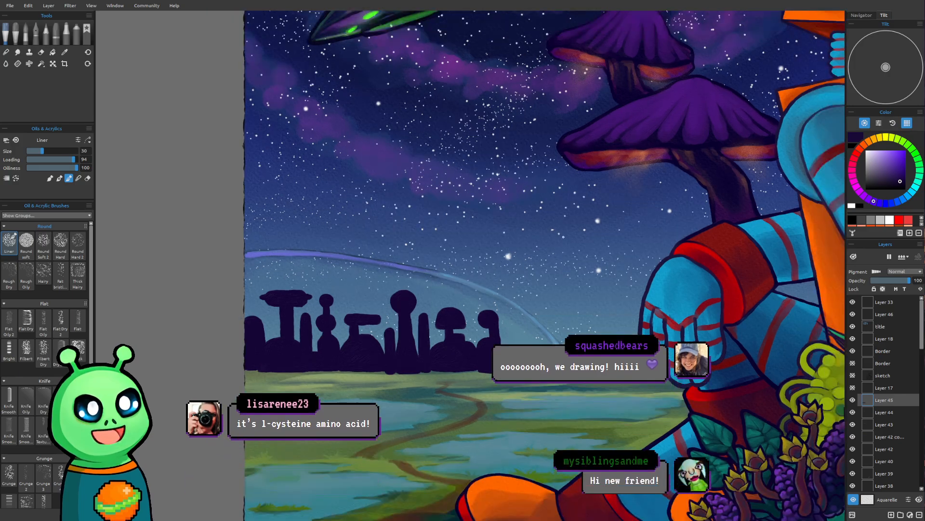
scroll(519, 273, down, 4)
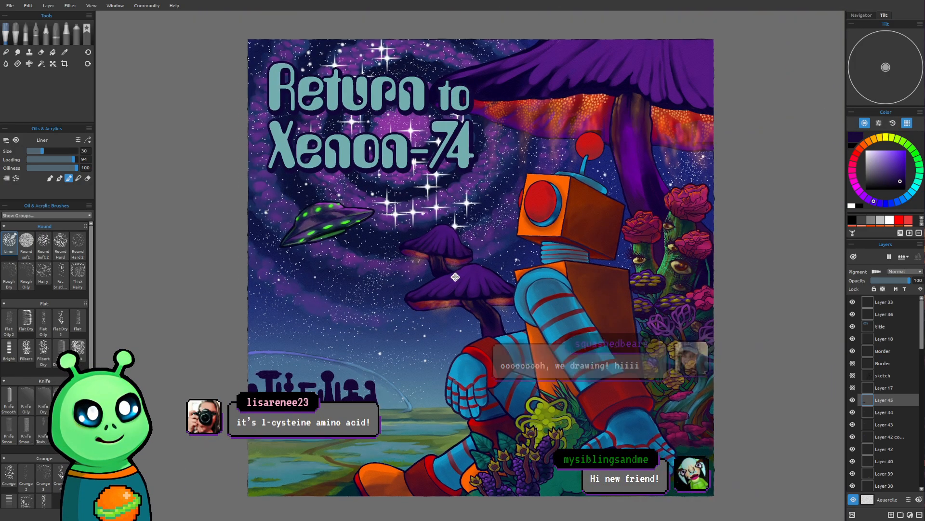
drag(455, 277, 450, 281)
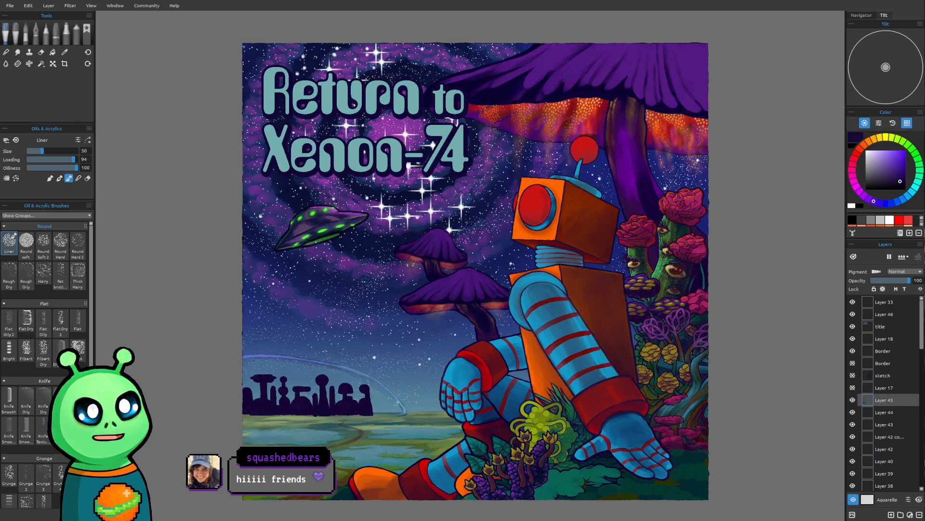
drag(447, 422, 464, 388)
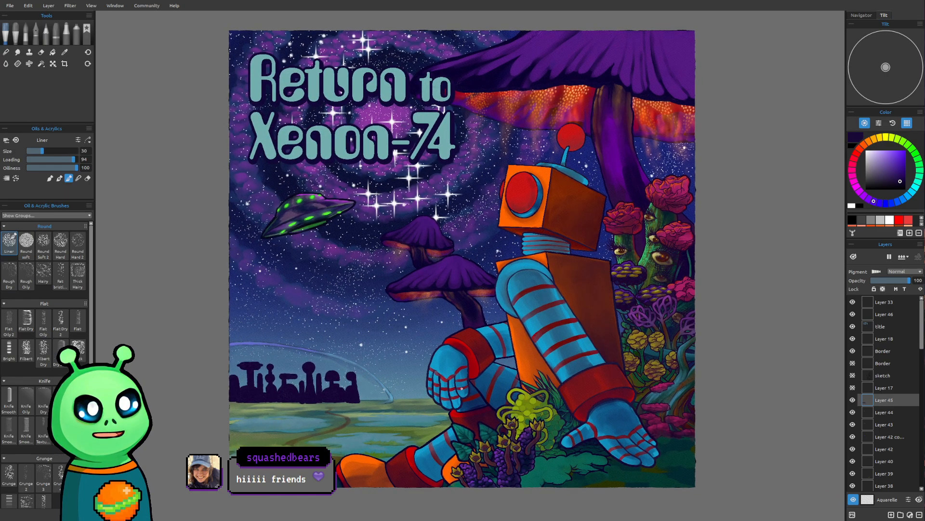
scroll(465, 388, up, 2)
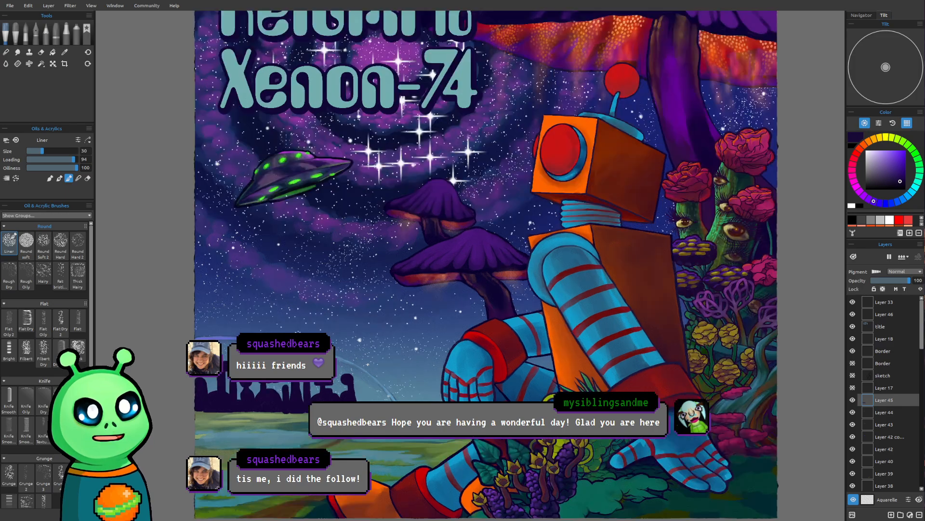
scroll(352, 380, up, 4)
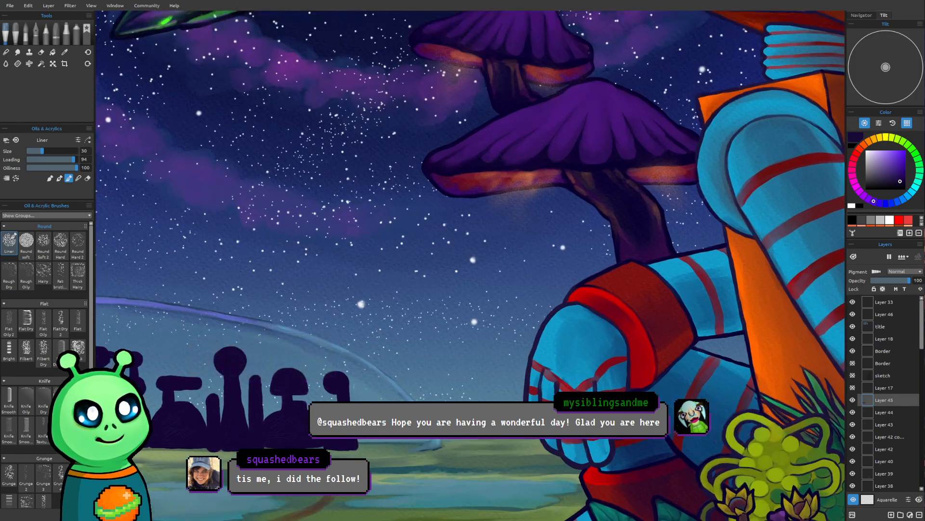
mouse_move(328, 395)
mouse_down()
mouse_move(350, 413)
mouse_move(356, 376)
mouse_move(389, 376)
mouse_up()
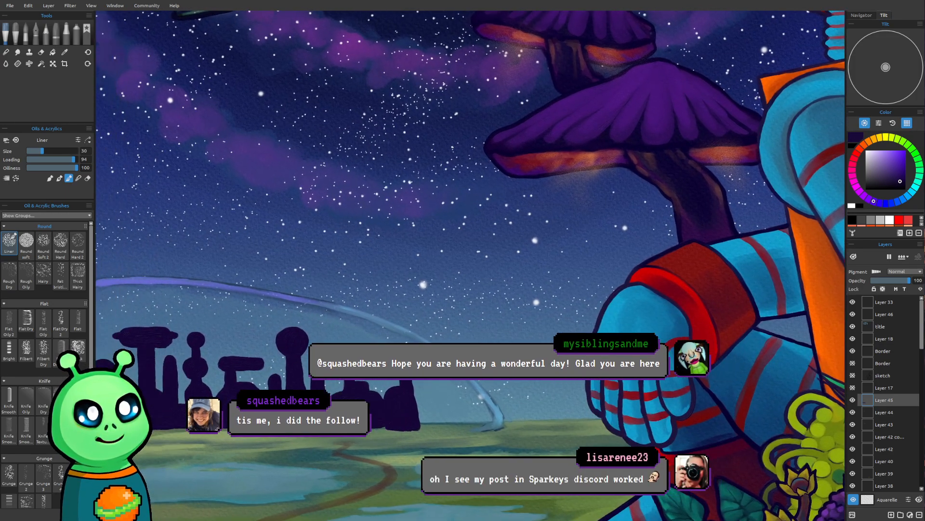
scroll(460, 341, up, 4)
mouse_move(485, 356)
mouse_down()
mouse_move(490, 333)
mouse_move(504, 326)
mouse_up()
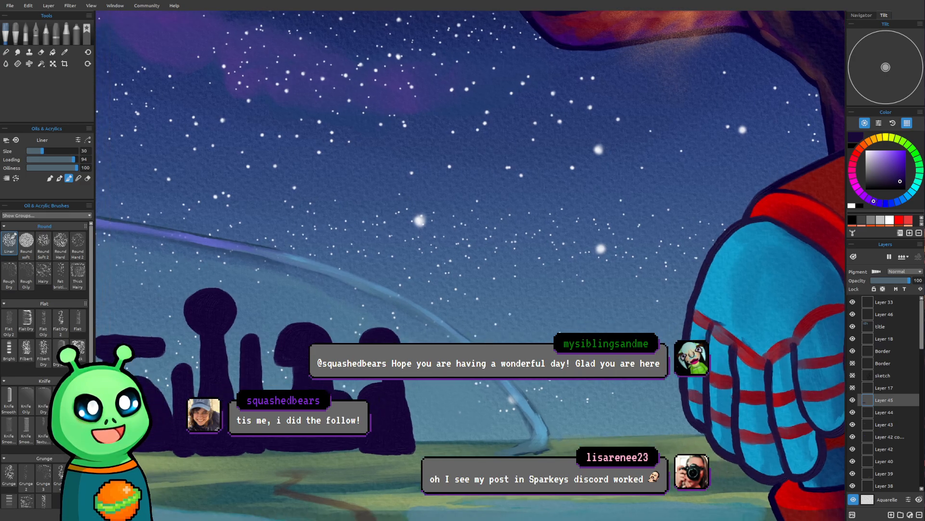
mouse_move(538, 202)
mouse_down()
mouse_move(556, 194)
mouse_move(573, 133)
mouse_up()
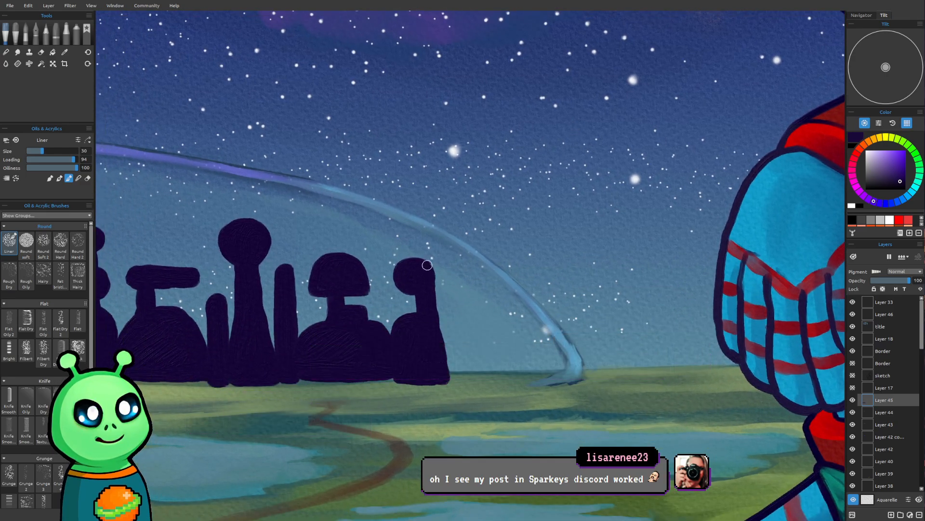
drag(436, 283, 438, 316)
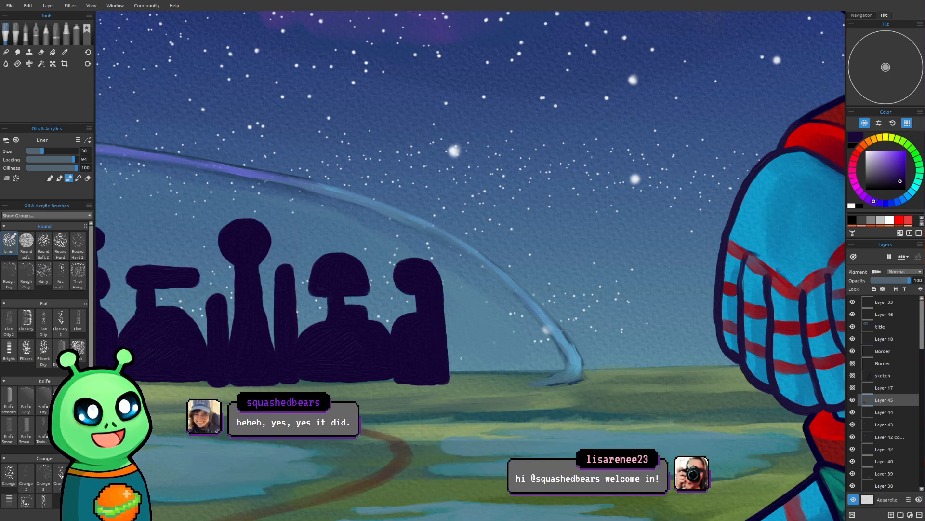
Step: Paint a low solid dome between the hooked tower and the glass dome's edge, plus a smaller rounded one beside it
drag(470, 389, 583, 386)
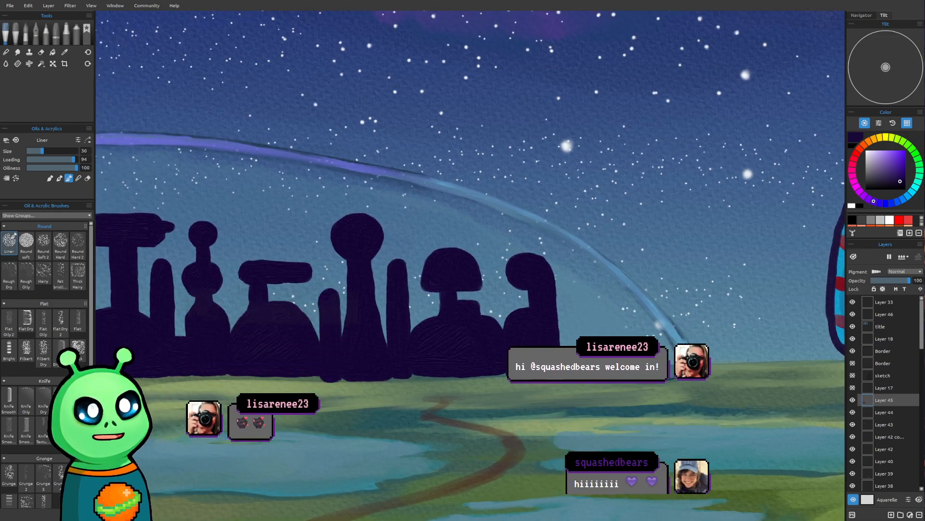
mouse_move(571, 335)
mouse_down()
mouse_move(618, 338)
mouse_move(621, 359)
mouse_move(617, 334)
mouse_move(615, 373)
mouse_up()
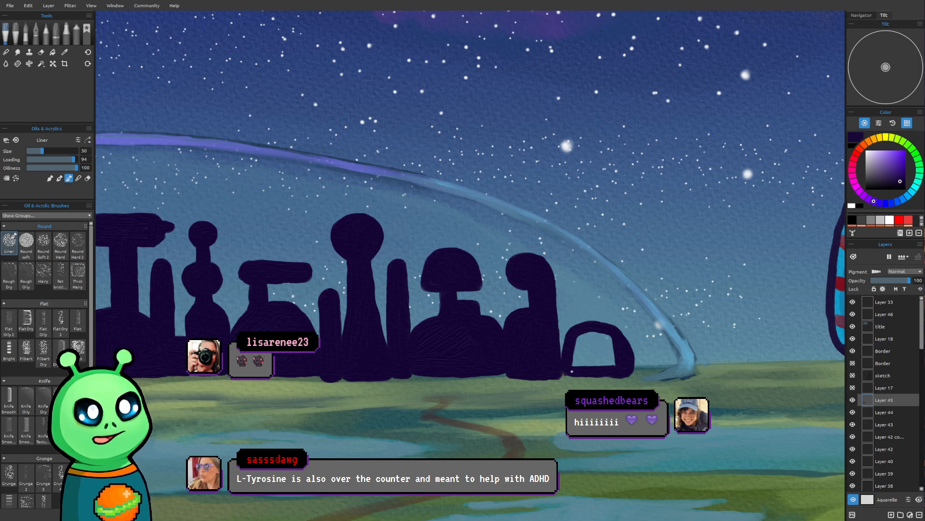
drag(582, 373, 617, 373)
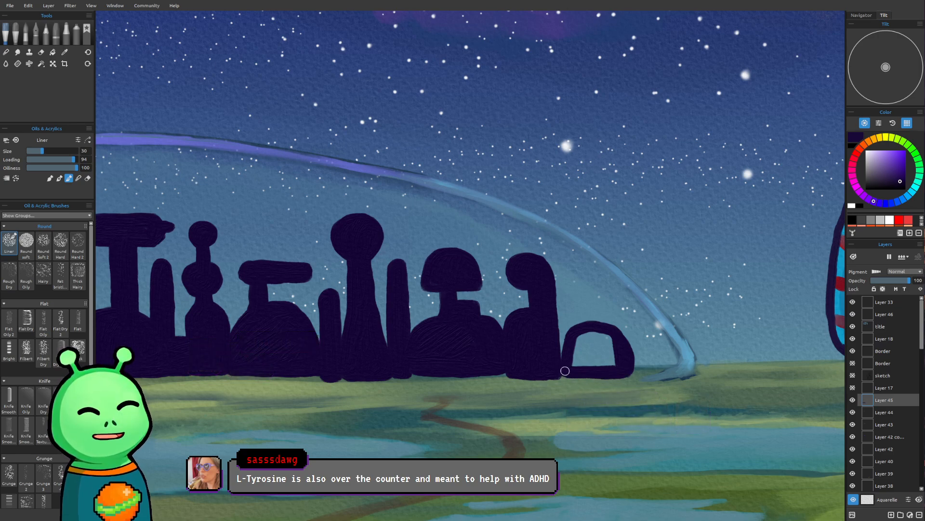
drag(573, 365, 595, 337)
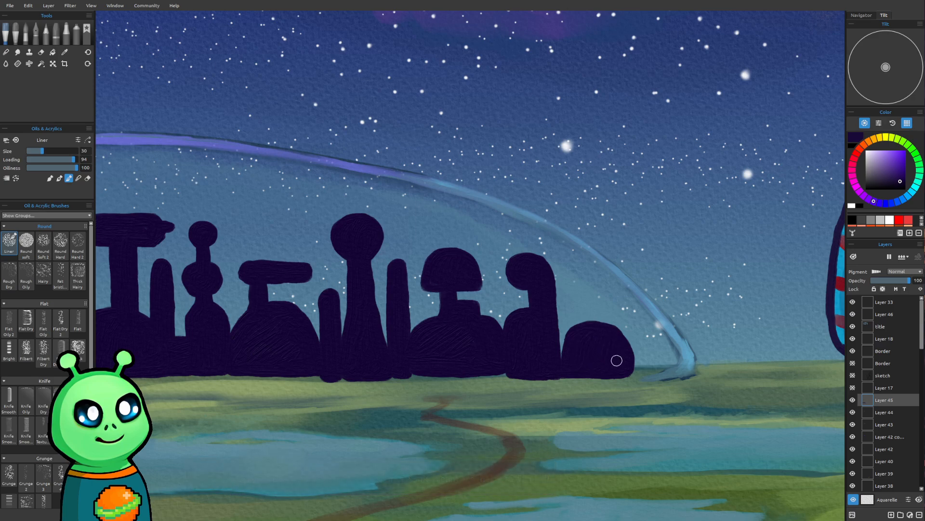
mouse_move(628, 352)
mouse_down()
mouse_move(660, 351)
mouse_move(661, 371)
mouse_move(646, 349)
mouse_move(651, 356)
mouse_up()
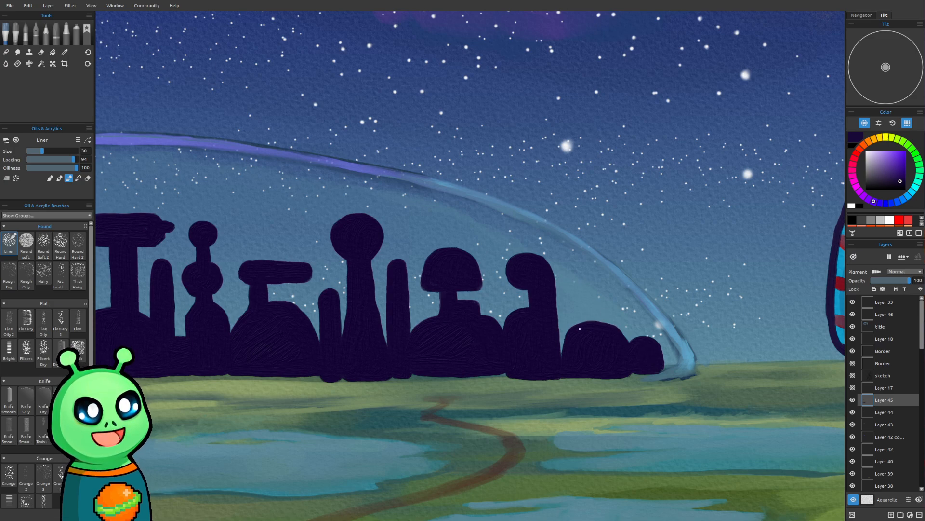
Step: Add a flat oval platform on a short stem above the low dome, and a small rounded bump where the two end domes meet
drag(572, 305, 611, 304)
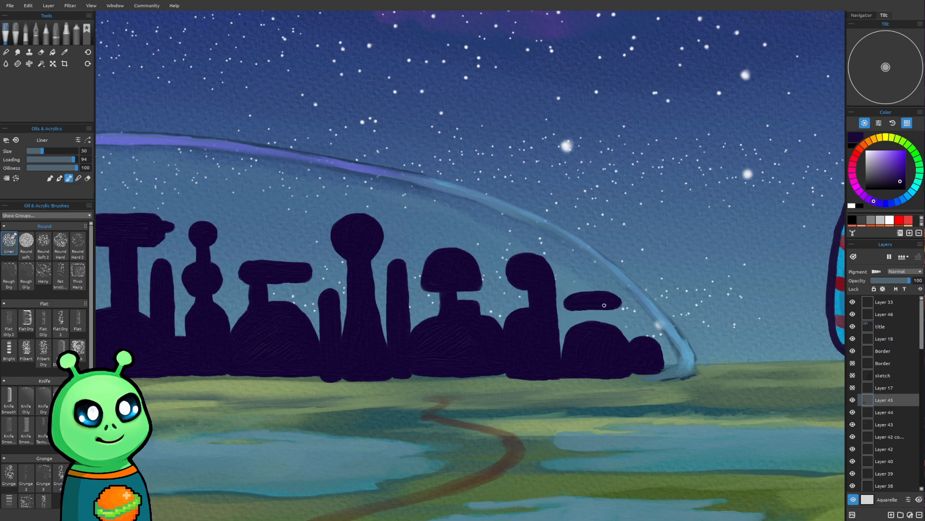
drag(576, 304, 575, 329)
drag(622, 327, 632, 332)
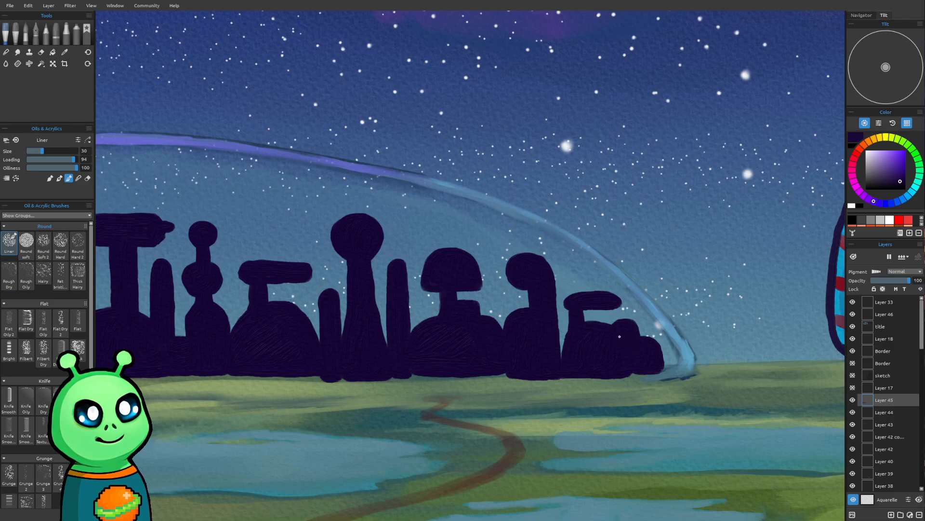
scroll(620, 336, down, 5)
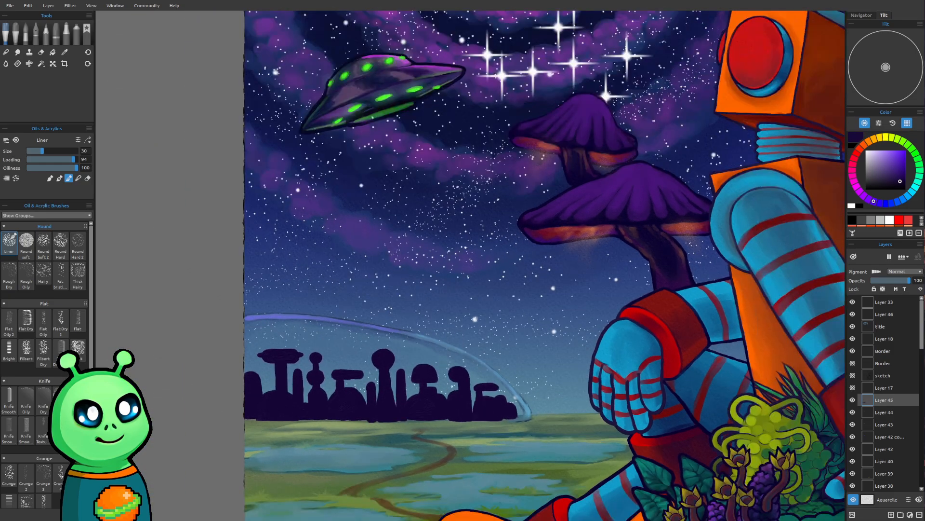
scroll(452, 387, down, 2)
mouse_move(453, 386)
mouse_down()
mouse_move(460, 321)
mouse_move(427, 318)
mouse_up()
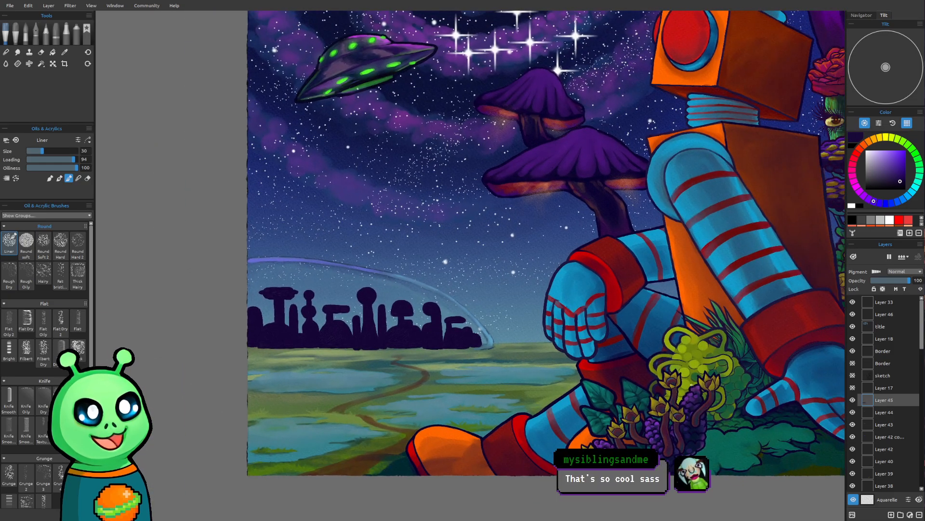
Step: Check the silhouette layer by toggling its visibility, then add a new layer above it and clip it to the silhouettes
click(853, 400)
click(853, 400)
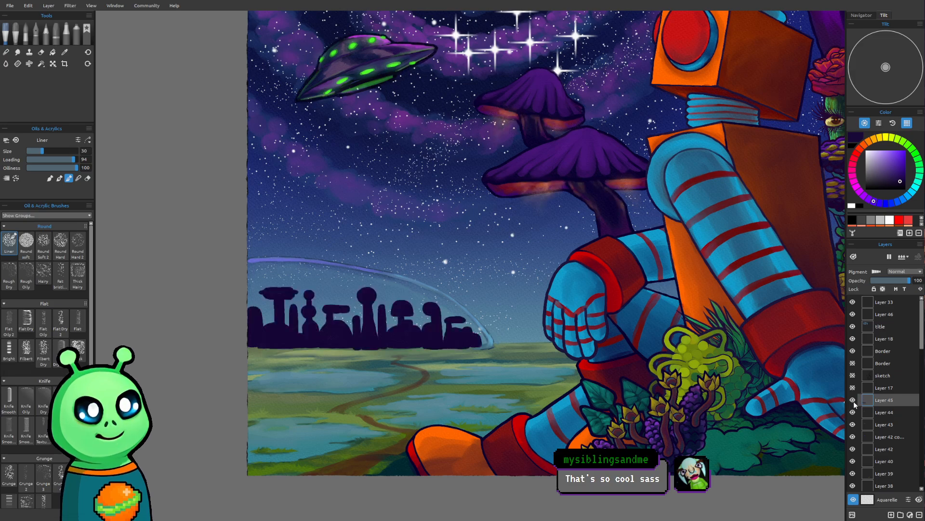
click(892, 514)
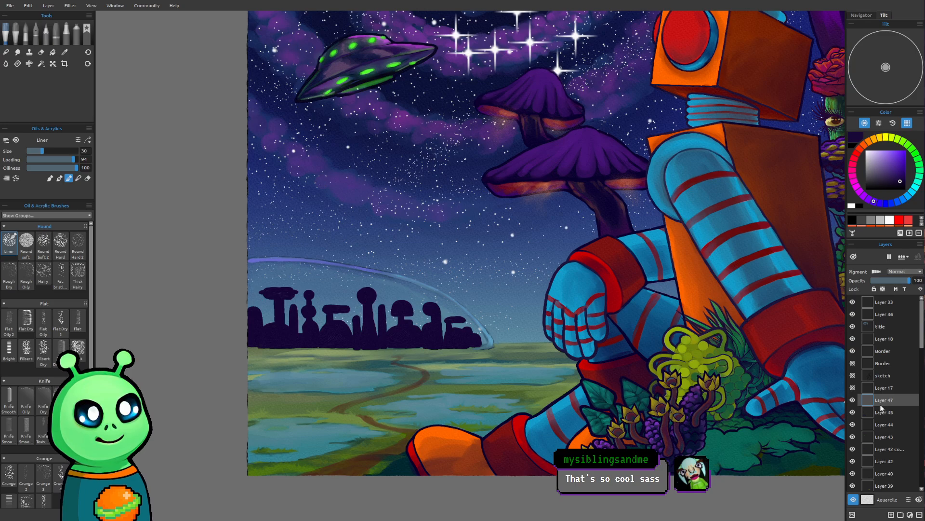
scroll(407, 420, up, 3)
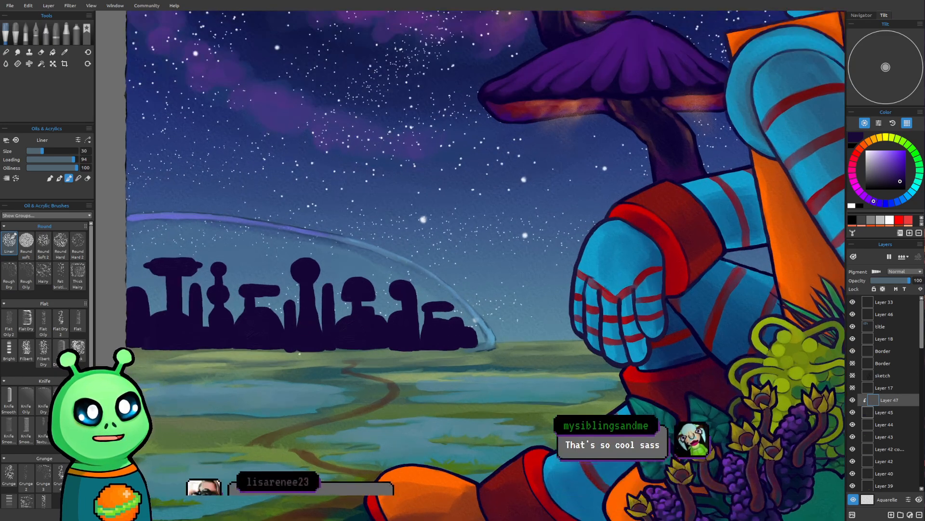
Step: Sample the blue-violet of the glass dome's rim as the paint color and lower the Liner brush loading to 49
scroll(407, 419, up, 3)
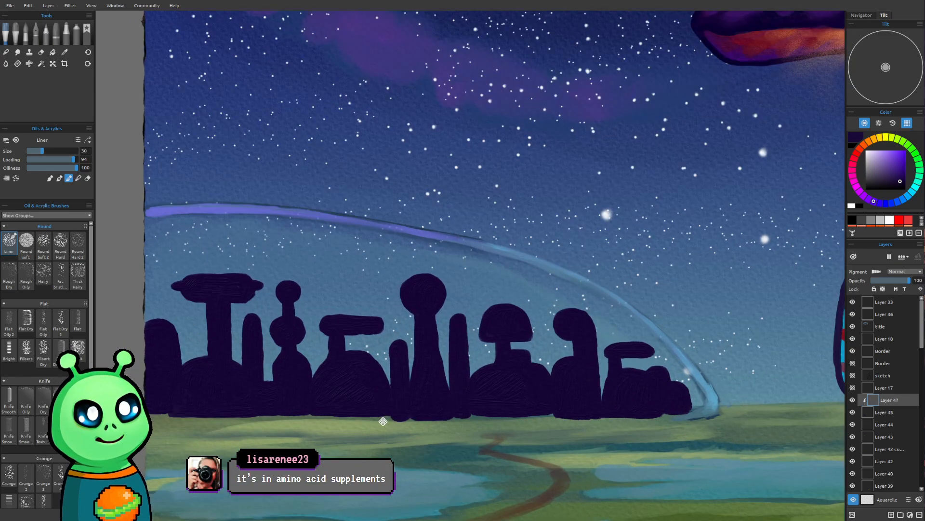
scroll(440, 402, up, 3)
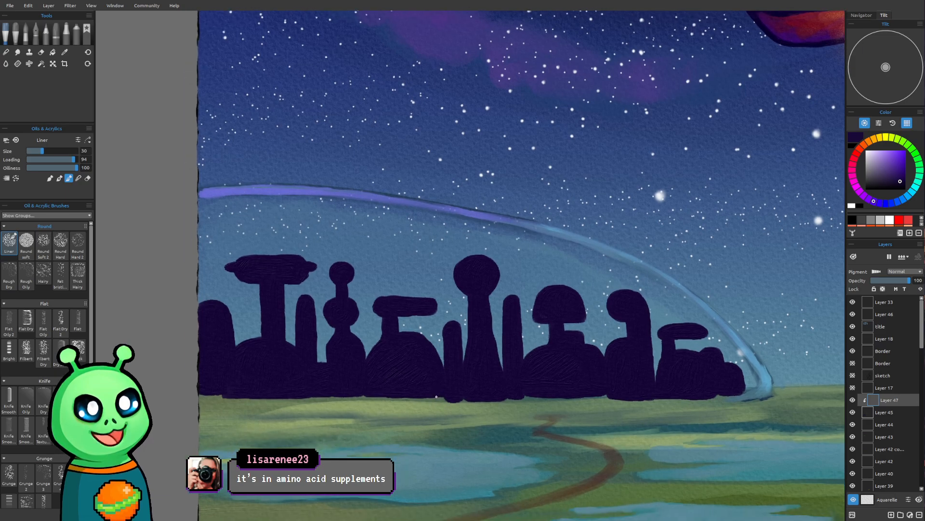
drag(435, 400, 386, 387)
drag(420, 341, 410, 364)
scroll(426, 338, down, 1)
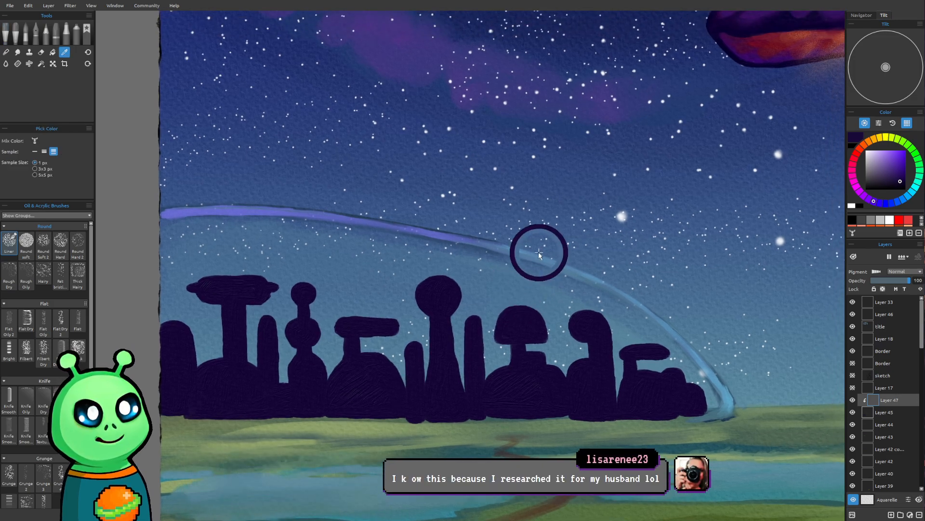
alt+click(438, 237)
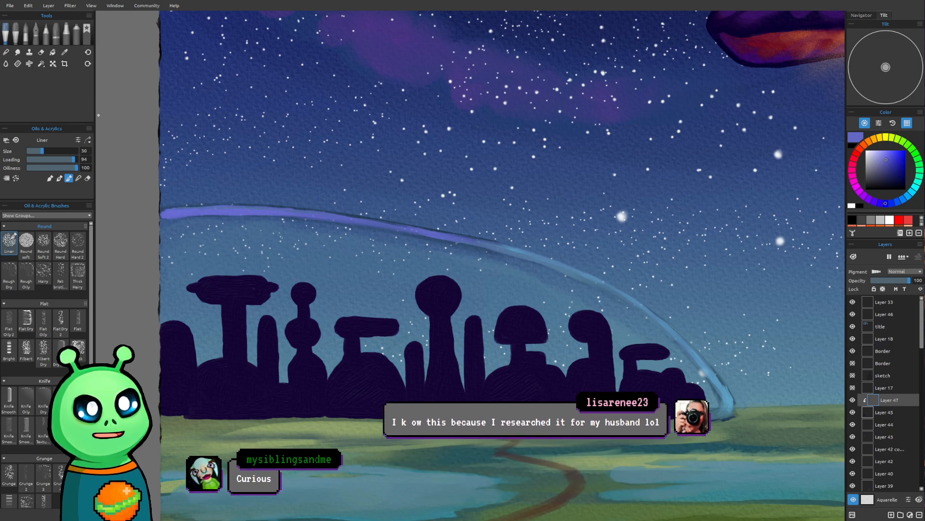
click(53, 159)
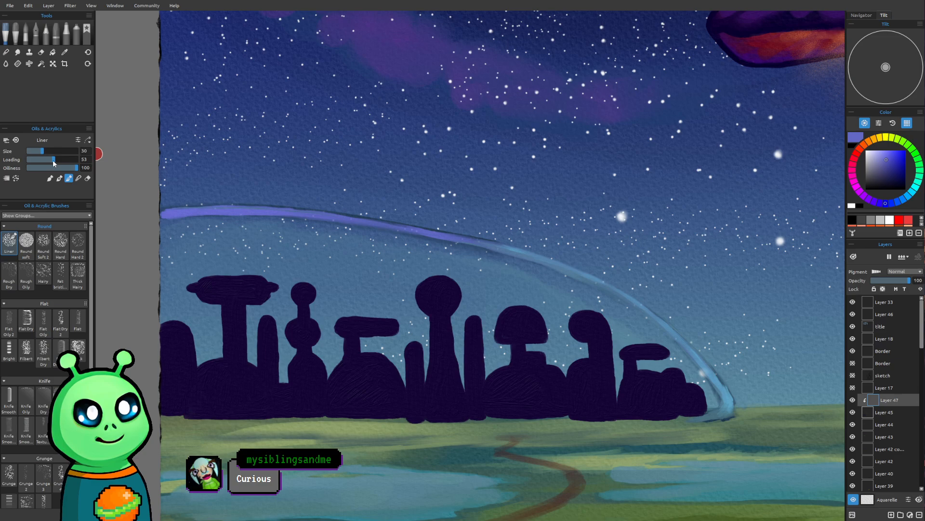
Step: Paint soft blue-violet highlights on the small oval platform at brush size 45 and on the low dome beneath it at size 70
drag(654, 286, 634, 304)
key(])
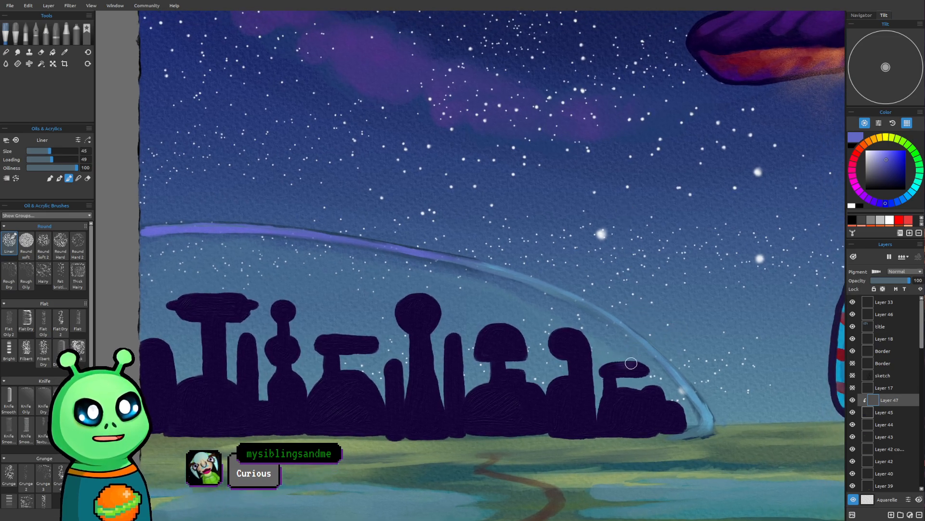
mouse_move(632, 367)
mouse_down()
mouse_move(602, 369)
mouse_move(626, 369)
mouse_move(610, 369)
mouse_up()
key(bracketright)
key(bracketright)
key(bracketright)
key(bracketright)
key(bracketright)
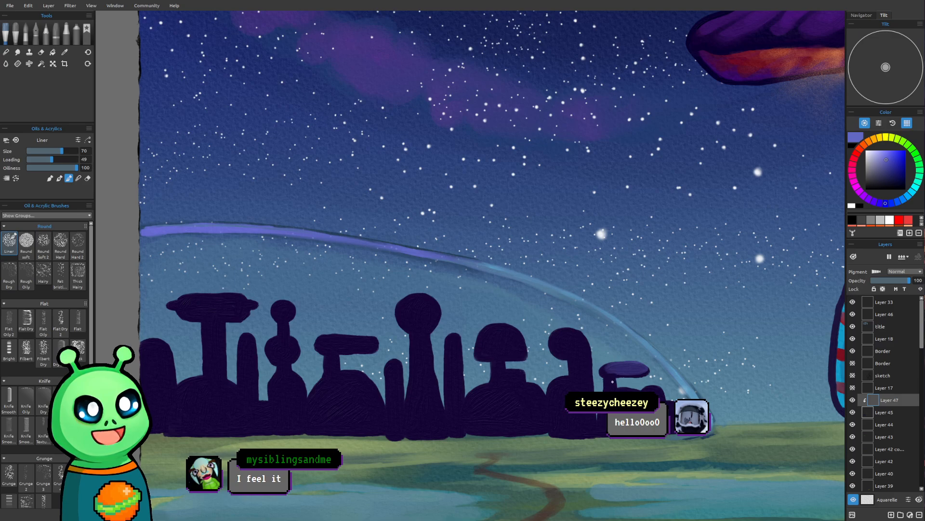
mouse_move(633, 396)
mouse_down()
mouse_move(617, 409)
mouse_move(635, 410)
mouse_move(617, 412)
mouse_move(641, 408)
mouse_move(634, 404)
mouse_move(641, 412)
mouse_move(621, 402)
mouse_move(614, 419)
mouse_move(638, 423)
mouse_up()
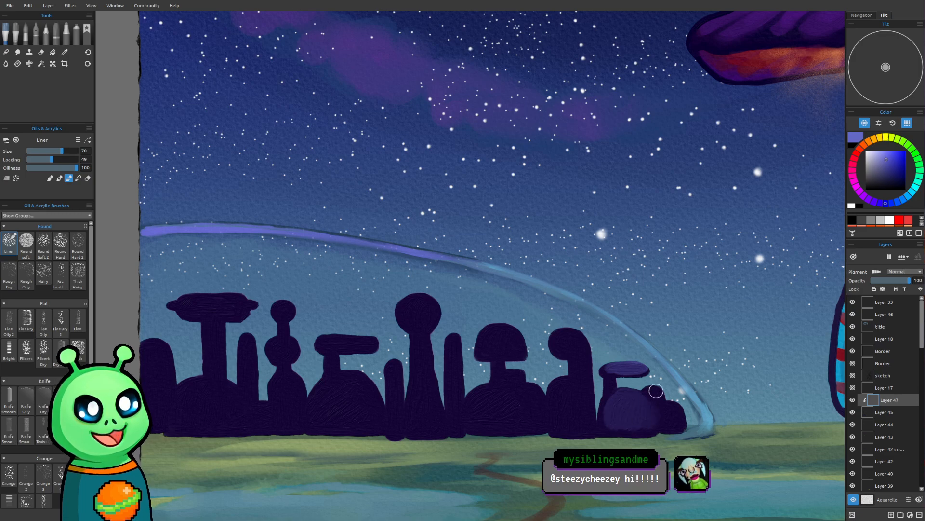
Step: Highlight the small rounded bump and the end dome nearest the glass edge, enlarging the brush from size 40 to 50
drag(665, 381, 658, 376)
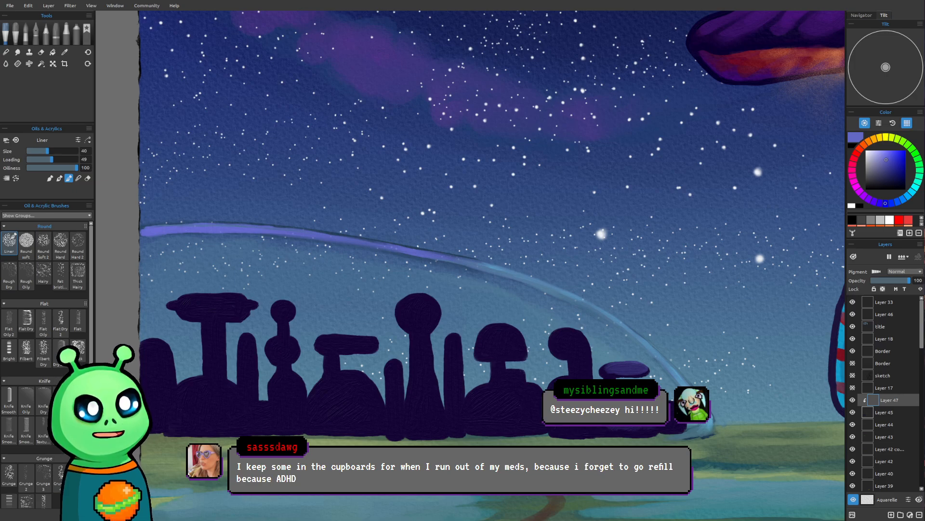
key(bracketright)
key(bracketright)
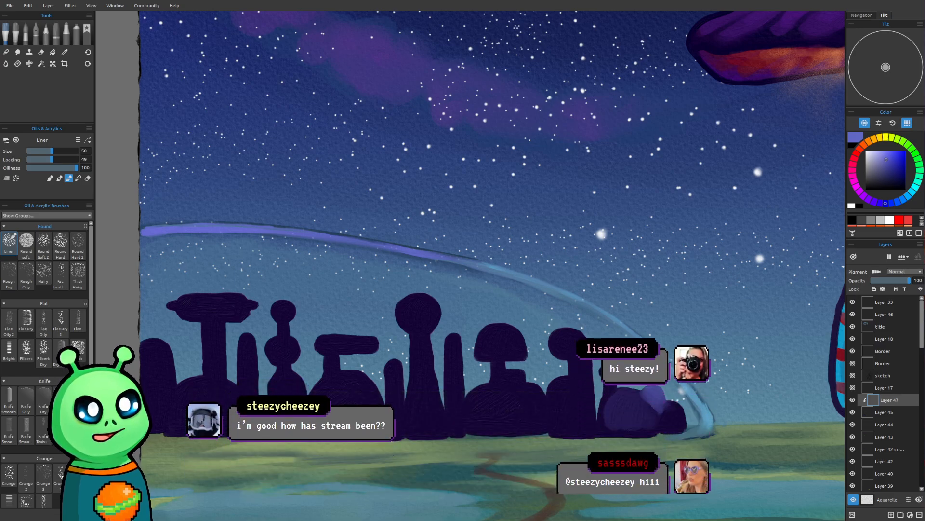
Step: Lower the brush loading to 40 and highlight the hooked tower's neck and domed base with brush sizes 60 and 70
click(47, 159)
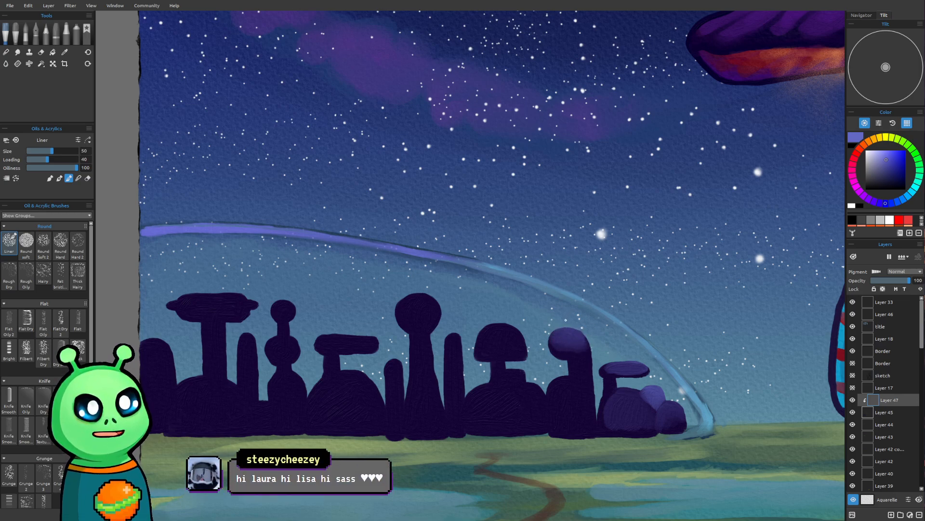
key(])
mouse_move(584, 341)
mouse_down()
mouse_move(582, 377)
mouse_move(567, 386)
mouse_move(581, 385)
mouse_move(563, 388)
mouse_move(584, 388)
mouse_move(563, 389)
mouse_move(586, 391)
mouse_move(575, 385)
mouse_move(556, 397)
mouse_move(559, 386)
mouse_move(563, 411)
mouse_move(581, 392)
mouse_move(602, 390)
mouse_up()
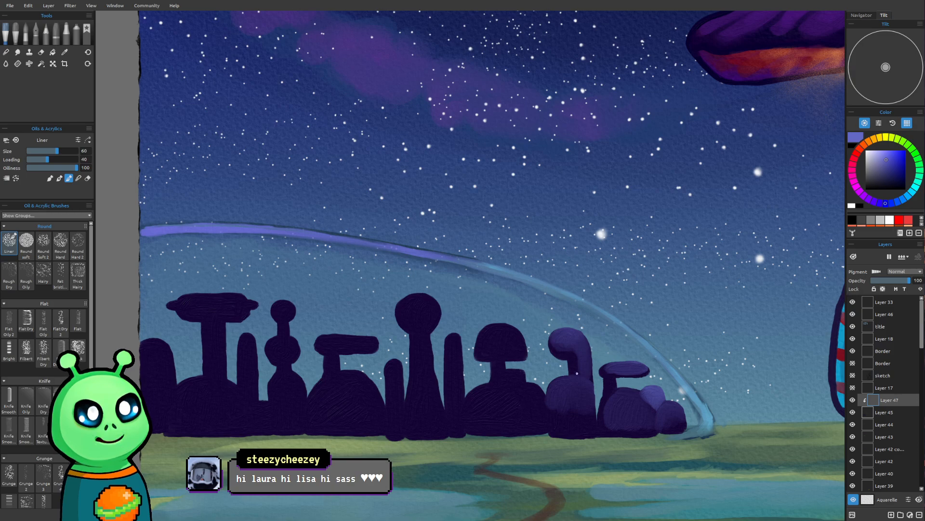
key(])
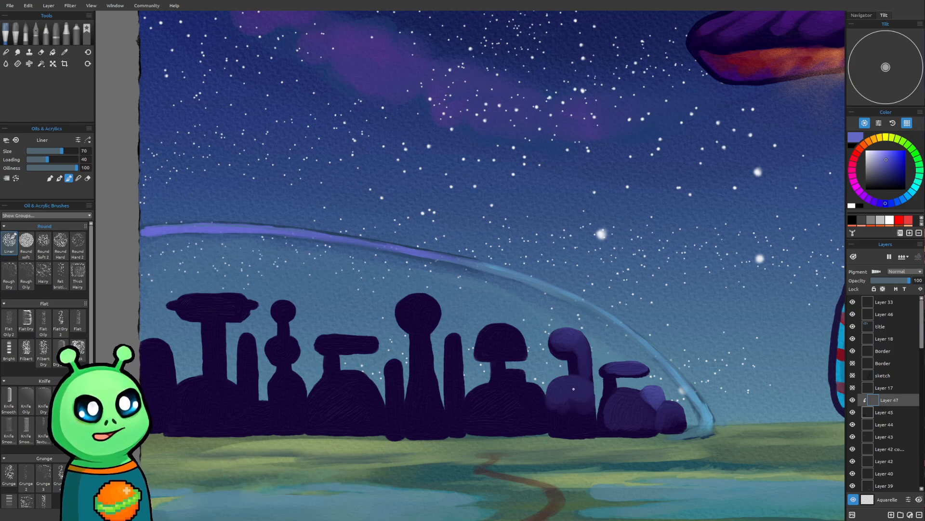
mouse_move(566, 395)
mouse_down()
mouse_move(558, 422)
mouse_move(555, 401)
mouse_move(563, 440)
mouse_move(569, 395)
mouse_move(571, 433)
mouse_move(575, 406)
mouse_move(596, 406)
mouse_move(578, 389)
mouse_move(562, 392)
mouse_move(576, 388)
mouse_move(554, 405)
mouse_move(559, 388)
mouse_move(594, 392)
mouse_up()
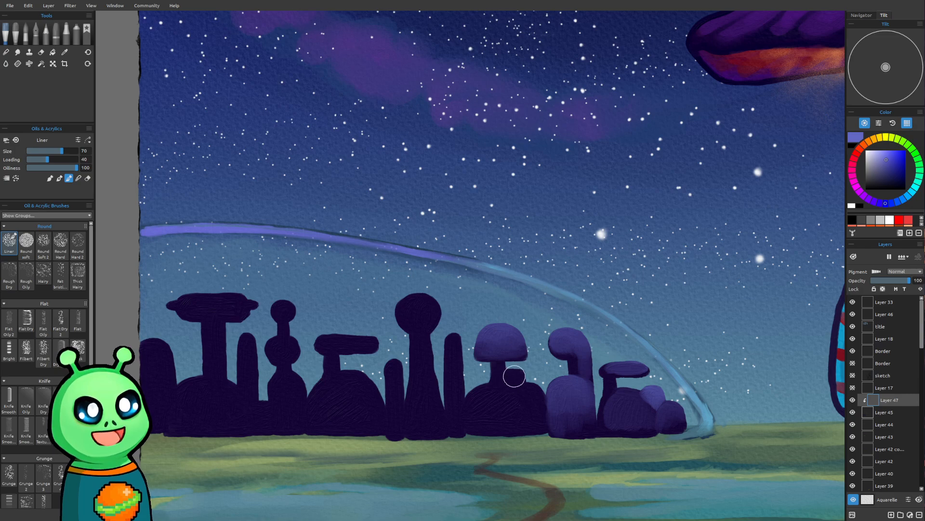
Step: Lighten the stepped block under the mushroom cap and the wide dome below it, raising the brush size from 50 to 70
drag(515, 382, 510, 375)
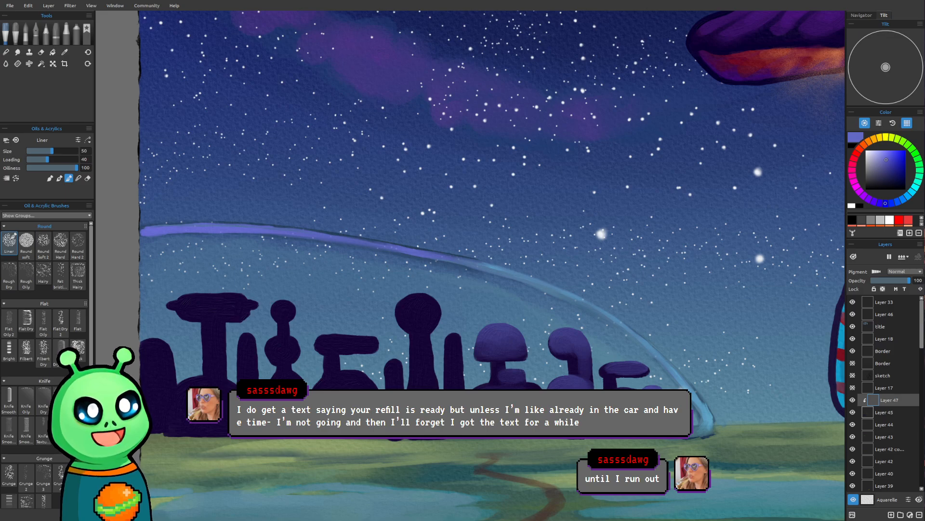
key(])
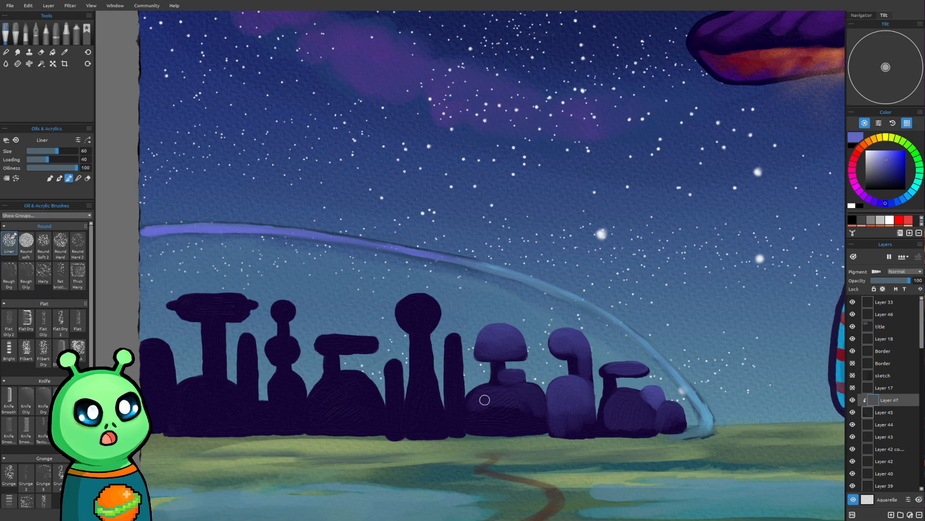
key(bracketright)
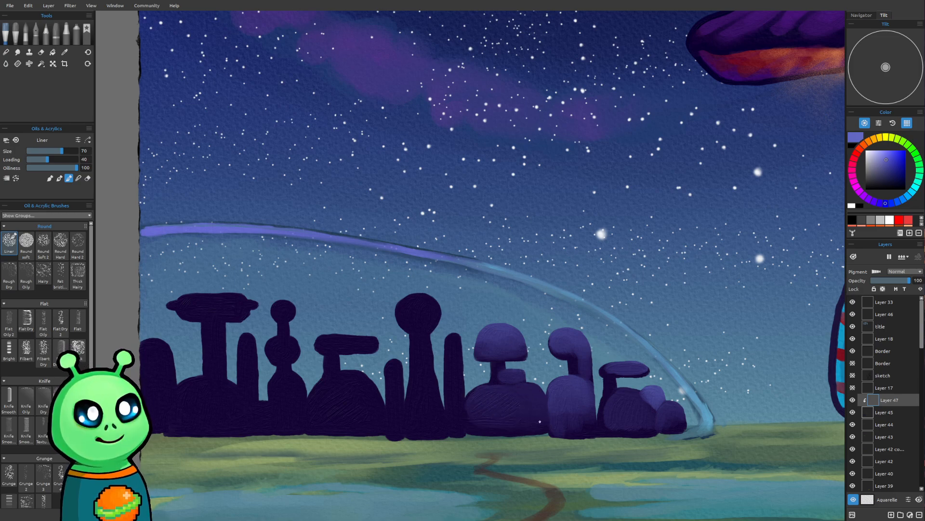
mouse_move(501, 391)
mouse_down()
mouse_move(533, 395)
mouse_move(478, 398)
mouse_move(539, 404)
mouse_move(505, 413)
mouse_move(474, 400)
mouse_move(473, 420)
mouse_up()
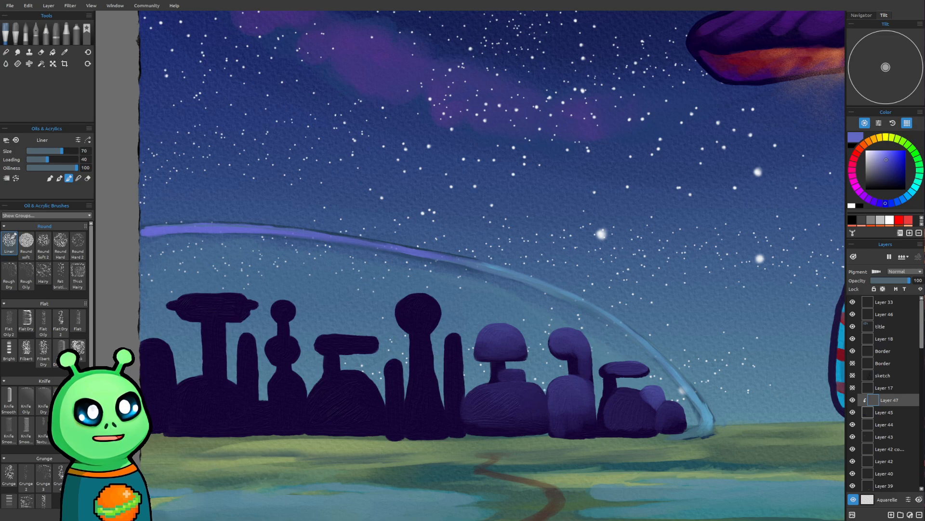
Step: Paint a highlight down the slim pillar between the mushroom-capped building and the round-headed tower, refining it at brush size 45
drag(455, 340, 459, 430)
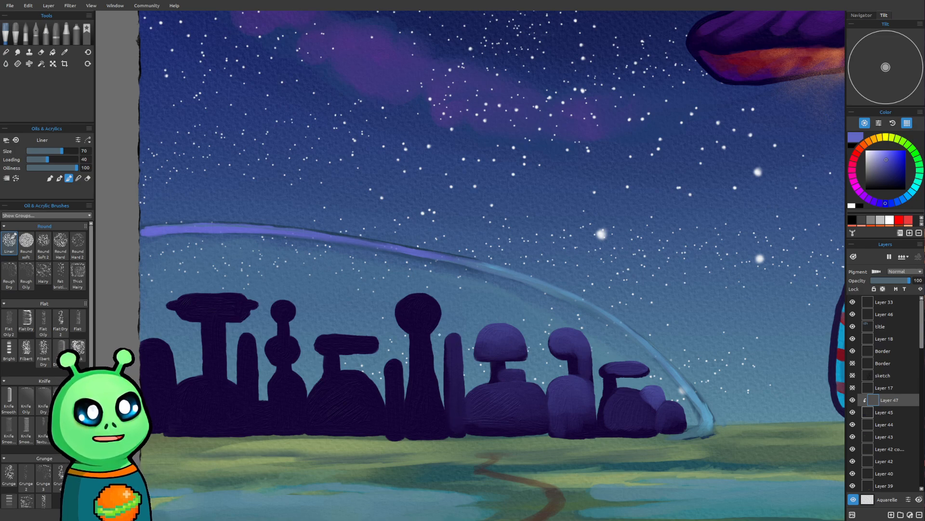
key([)
key([)
key([)
key([)
key([)
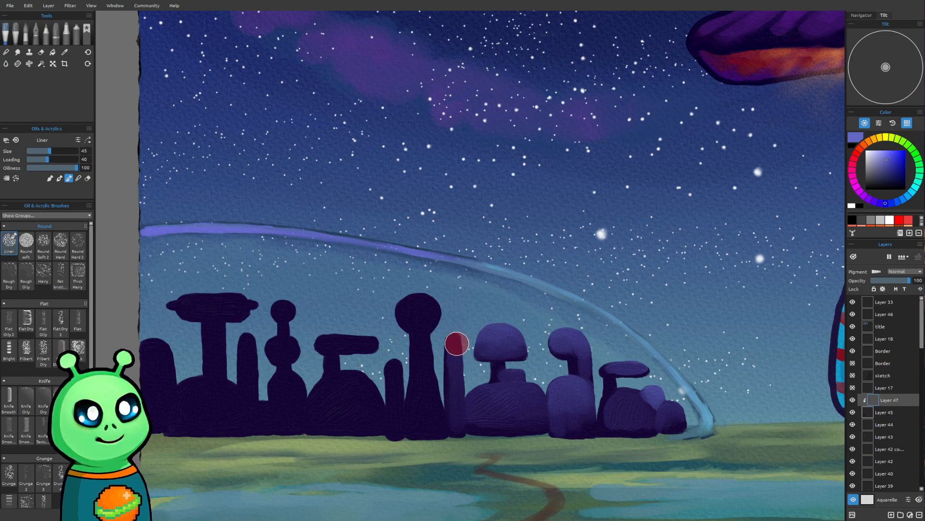
drag(454, 335, 457, 363)
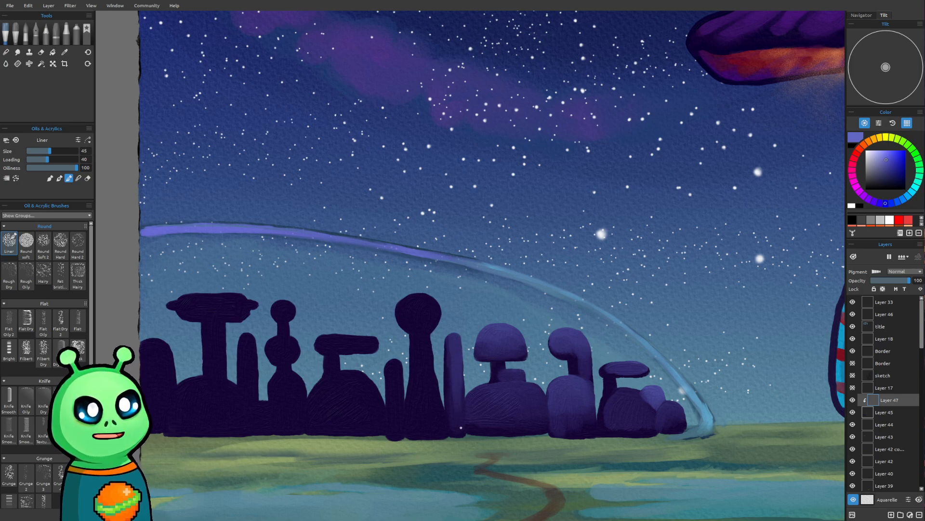
Step: Highlight the tall round-headed tower's sphere and flared shaft with the brush at size 70
key(])
key(])
key(])
key(])
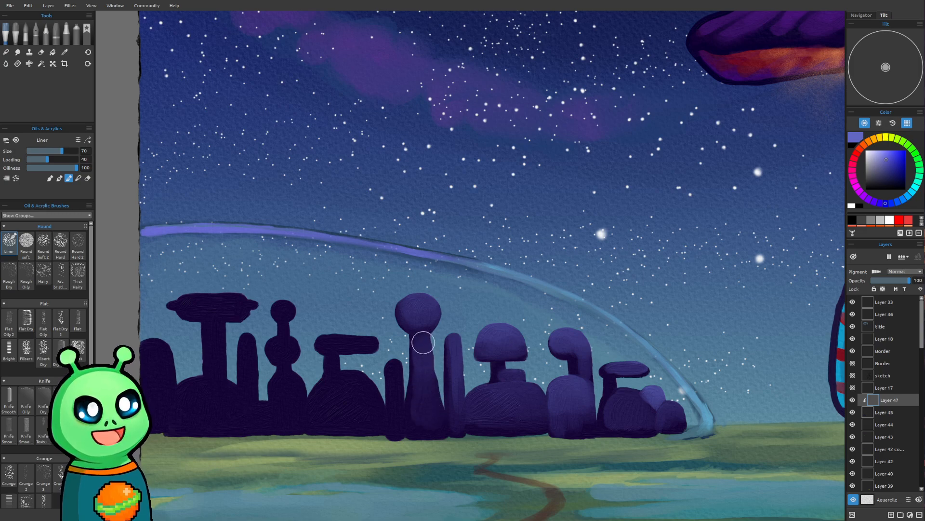
drag(424, 367, 429, 386)
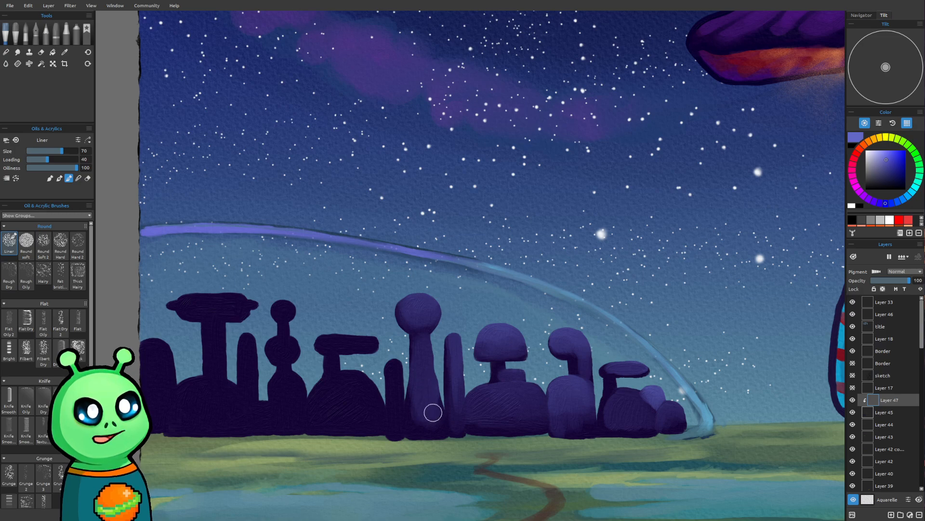
Step: Paint a highlight down the short pillar beside the round-headed tower with the brush at size 50
key([)
key([)
drag(398, 373, 400, 406)
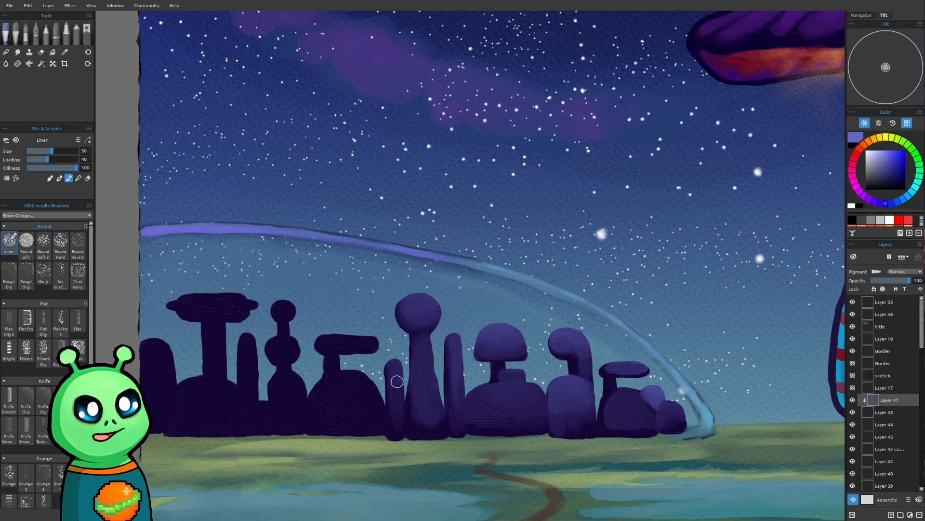
drag(394, 364, 397, 393)
Step: Highlight the slab-topped dome building and the stacked-sphere tower beside it, using brush sizes 60 and 70
key(])
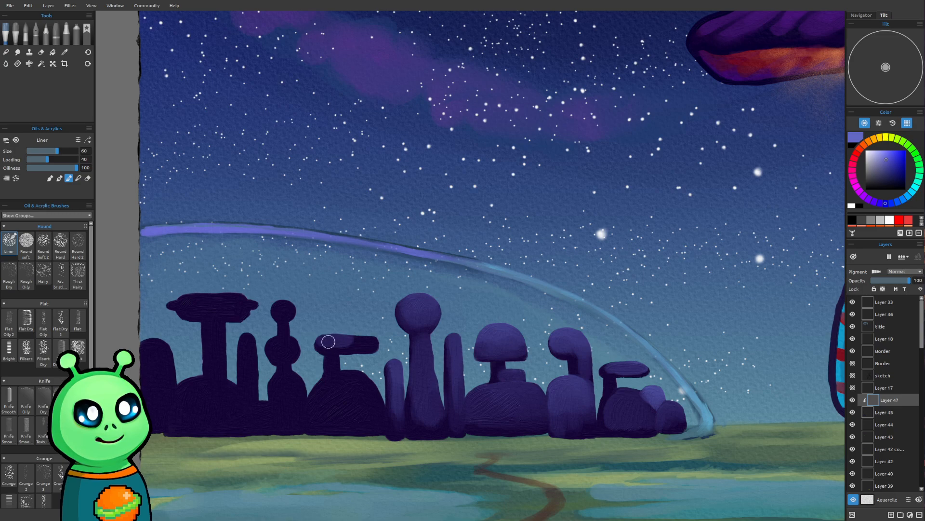
mouse_move(333, 342)
mouse_down()
mouse_move(374, 343)
mouse_move(329, 341)
mouse_move(368, 341)
mouse_move(340, 340)
mouse_up()
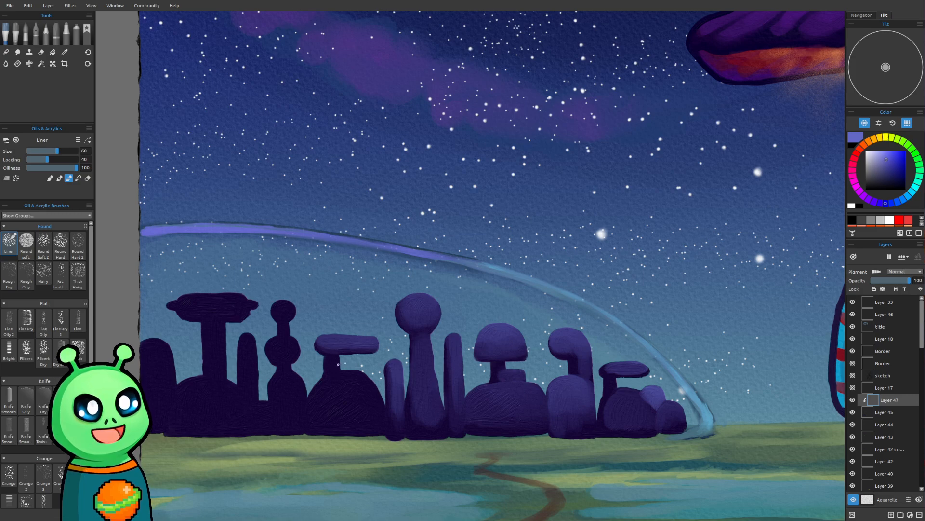
mouse_move(346, 372)
mouse_down()
mouse_move(366, 381)
mouse_move(325, 388)
mouse_move(369, 387)
mouse_move(328, 392)
mouse_move(368, 391)
mouse_up()
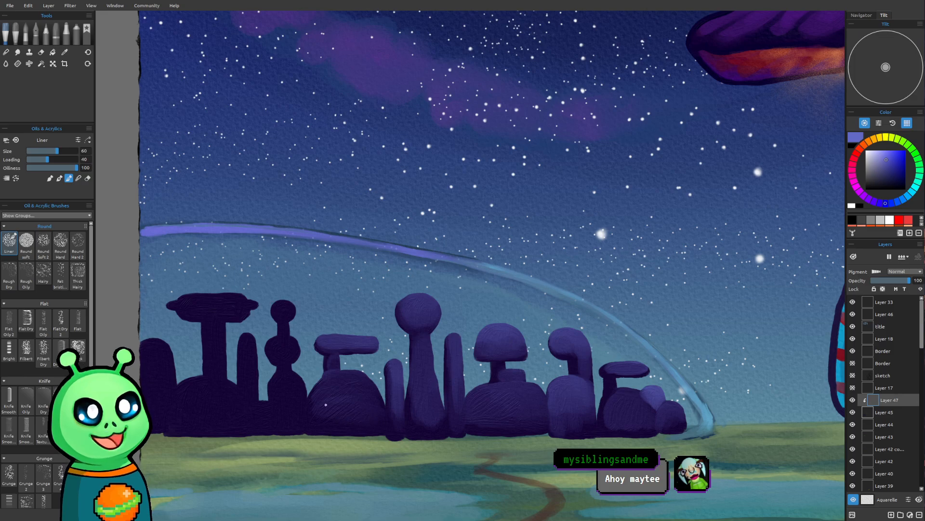
key(bracketright)
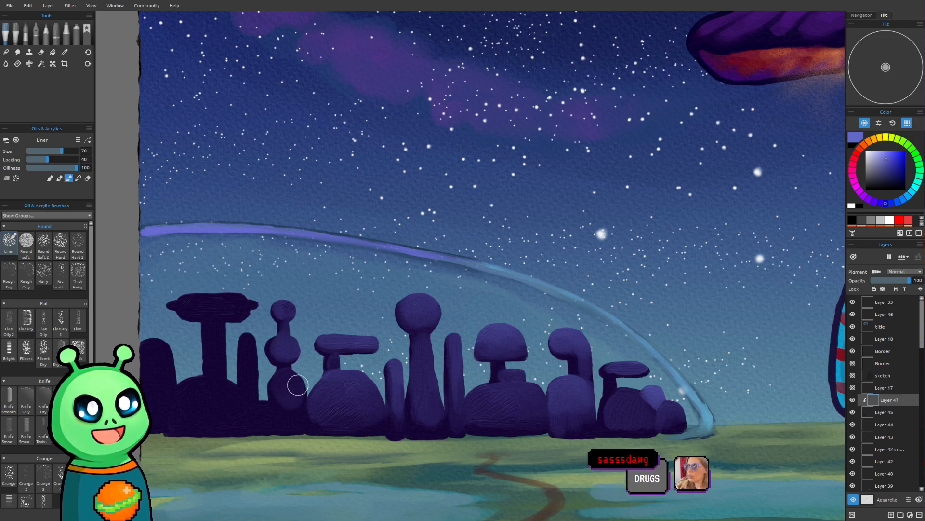
mouse_move(287, 390)
mouse_down()
mouse_move(292, 425)
mouse_move(297, 399)
mouse_move(283, 391)
mouse_move(298, 411)
mouse_up()
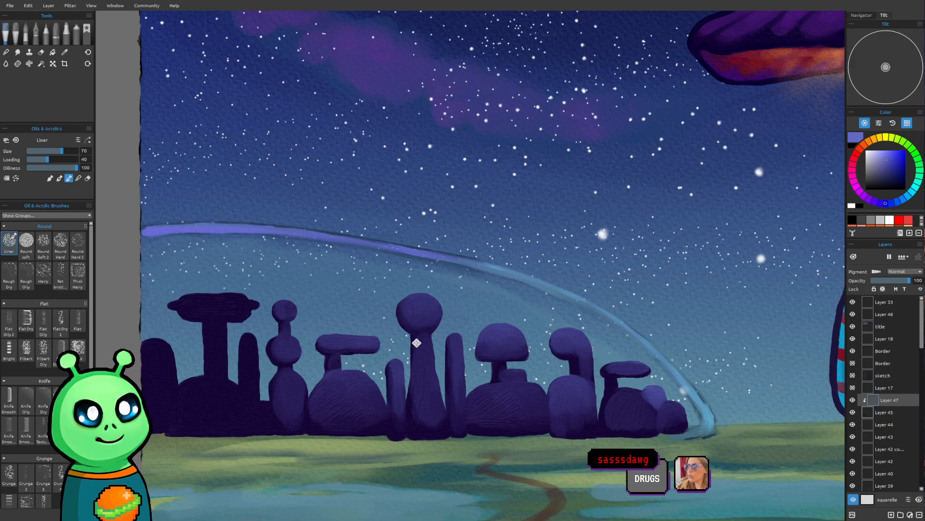
Step: Highlight the wide disc of the tall disc-topped tower at brush size 40, and its column with a slightly larger brush
drag(414, 342, 465, 354)
scroll(344, 319, up, 2)
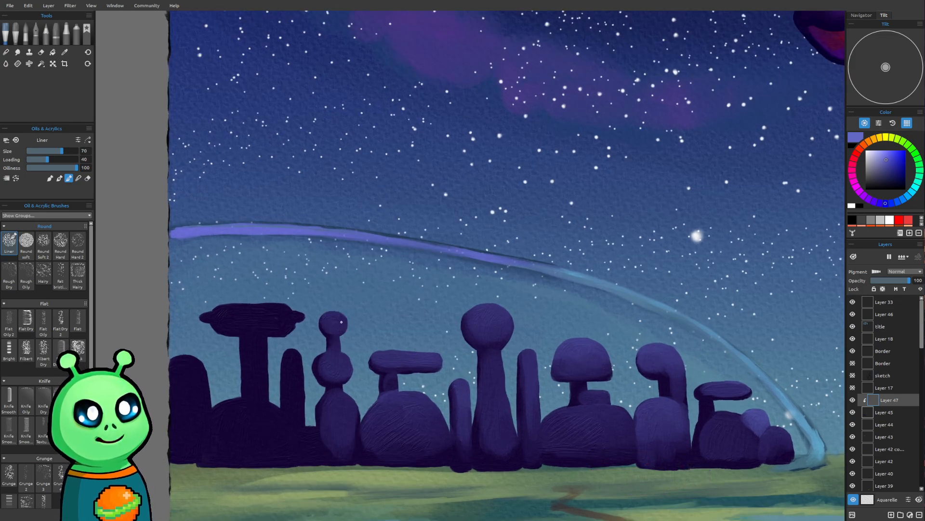
drag(275, 304, 229, 304)
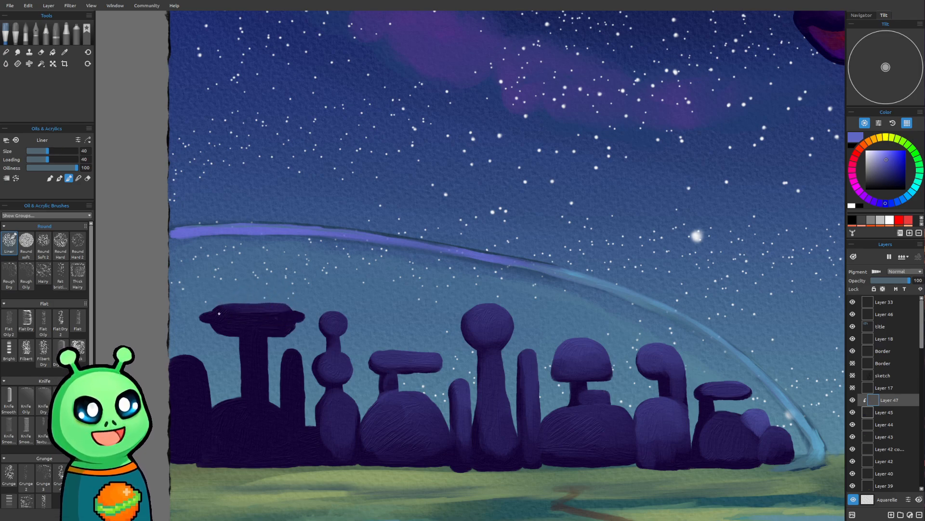
mouse_move(230, 317)
mouse_down()
mouse_move(298, 316)
mouse_move(274, 315)
mouse_move(303, 311)
mouse_up()
key(bracketright)
key(bracketright)
mouse_move(254, 327)
mouse_down()
mouse_move(278, 327)
mouse_move(225, 326)
mouse_move(296, 324)
mouse_move(258, 347)
mouse_move(261, 366)
mouse_move(256, 347)
mouse_move(261, 393)
mouse_move(249, 347)
mouse_up()
Step: Lighten the rounded pillar beside the disc-topped tower and the broad dome at its base, enlarging the brush to size 70
key(bracketright)
key(bracketright)
mouse_move(295, 368)
mouse_down()
mouse_move(294, 355)
mouse_move(296, 411)
mouse_up()
key(bracketright)
key(bracketright)
mouse_move(229, 419)
mouse_down()
mouse_move(254, 420)
mouse_move(252, 437)
mouse_move(295, 437)
mouse_move(277, 417)
mouse_move(296, 435)
mouse_up()
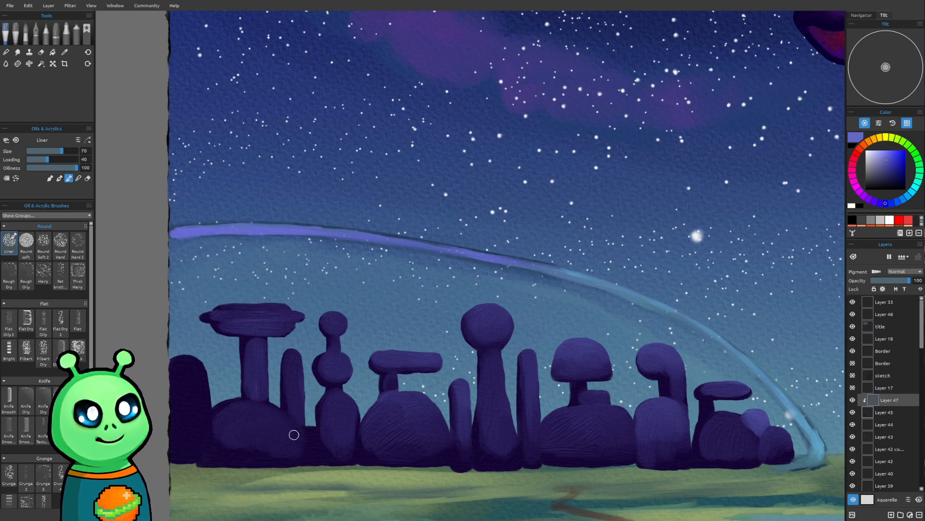
Step: Finish highlighting the broad dome beneath the disc-topped tower, and check the settlement against the whole illustration
drag(226, 446, 263, 451)
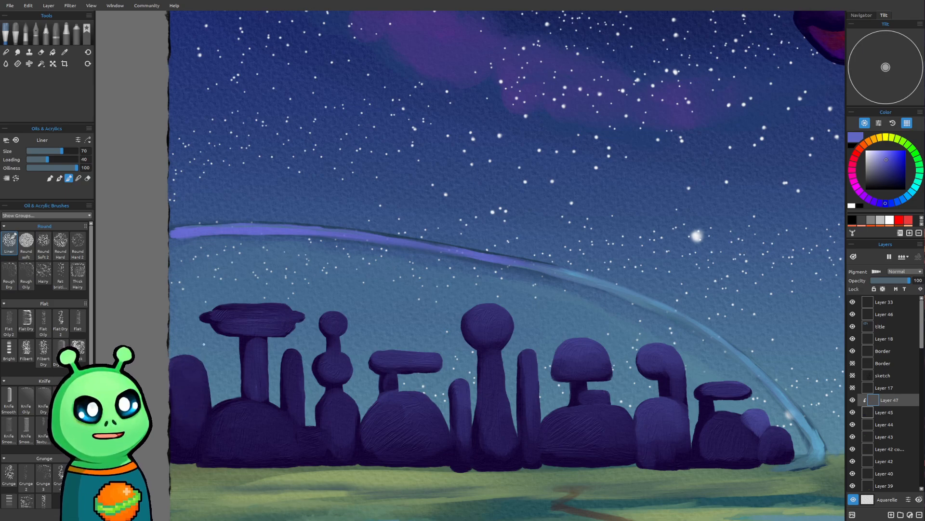
scroll(204, 344, down, 13)
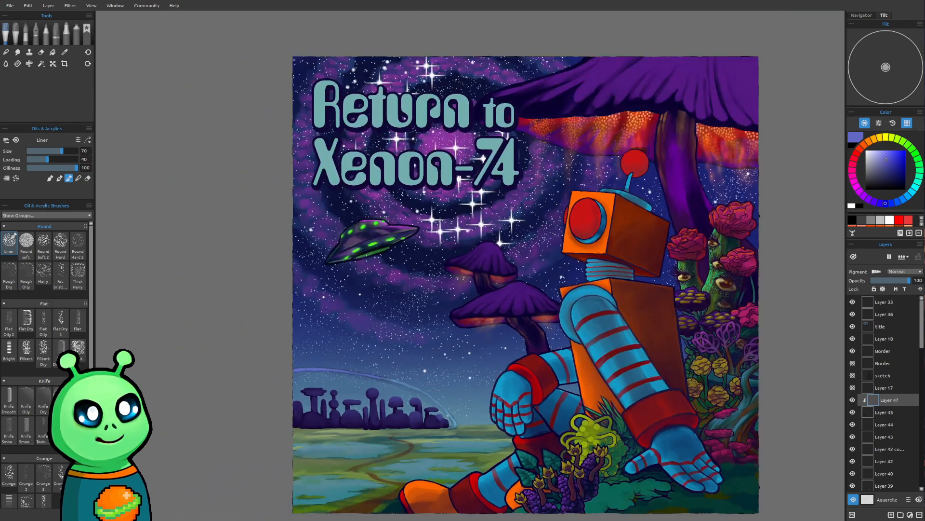
drag(473, 337, 409, 314)
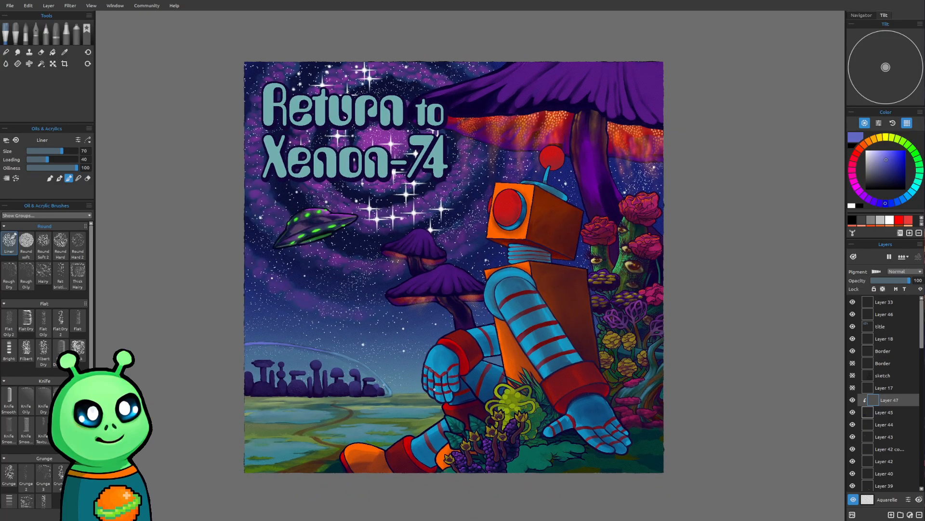
scroll(354, 400, up, 6)
drag(349, 405, 379, 444)
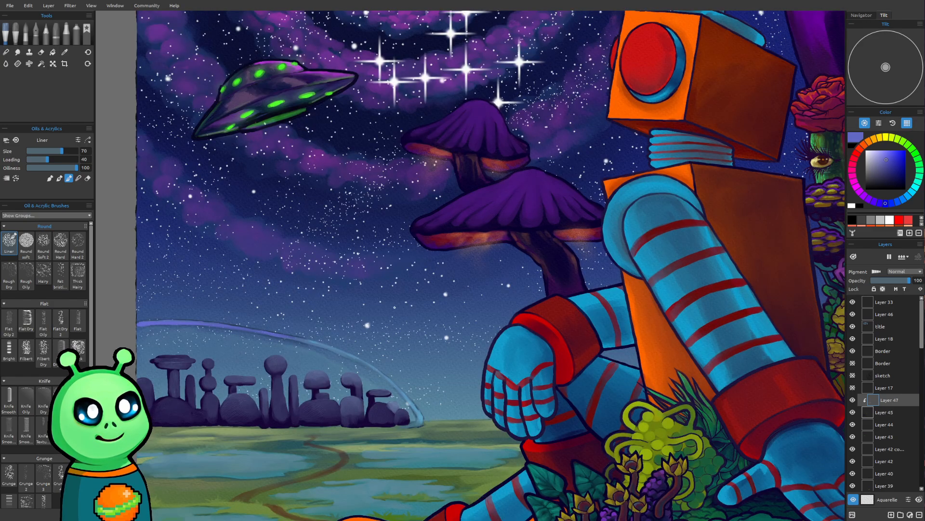
scroll(399, 307, down, 8)
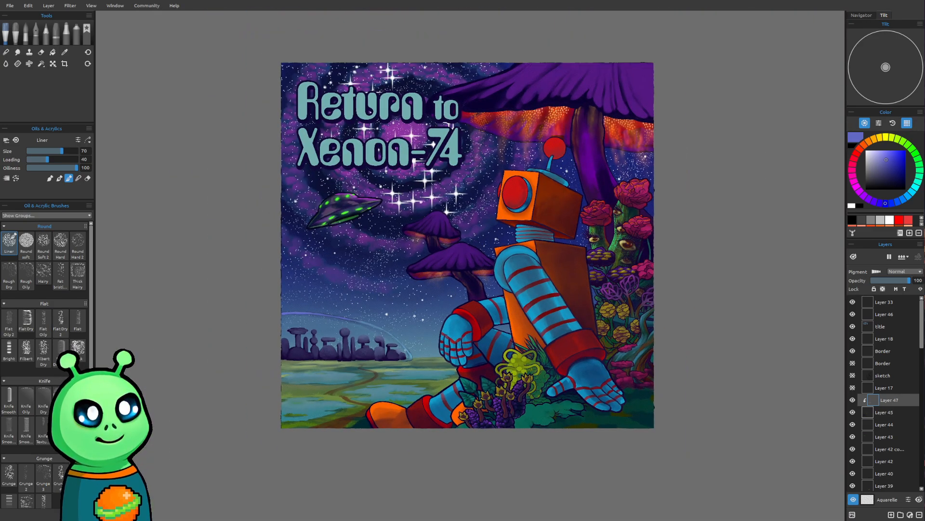
Step: Sample blue from the glass dome's rim and paint it as a soft highlight over the tall tower's round head
scroll(374, 321, up, 5)
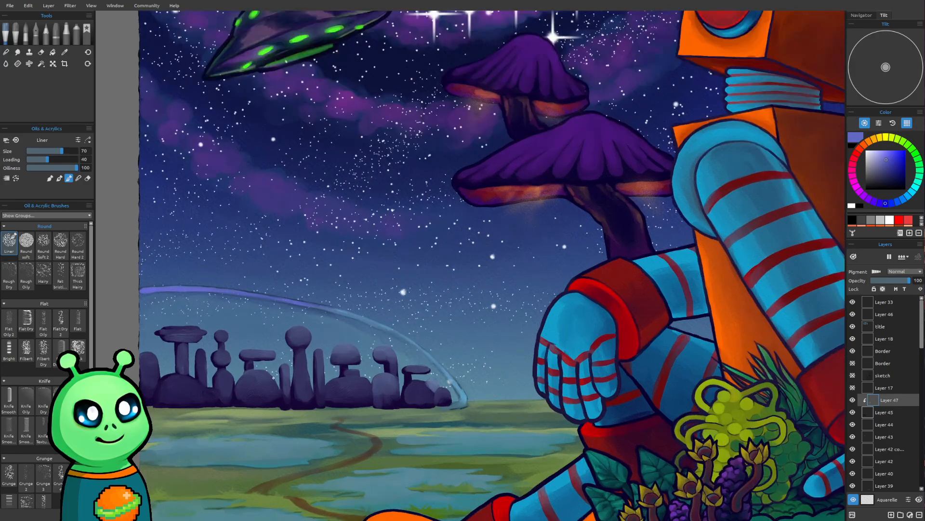
scroll(366, 376, up, 5)
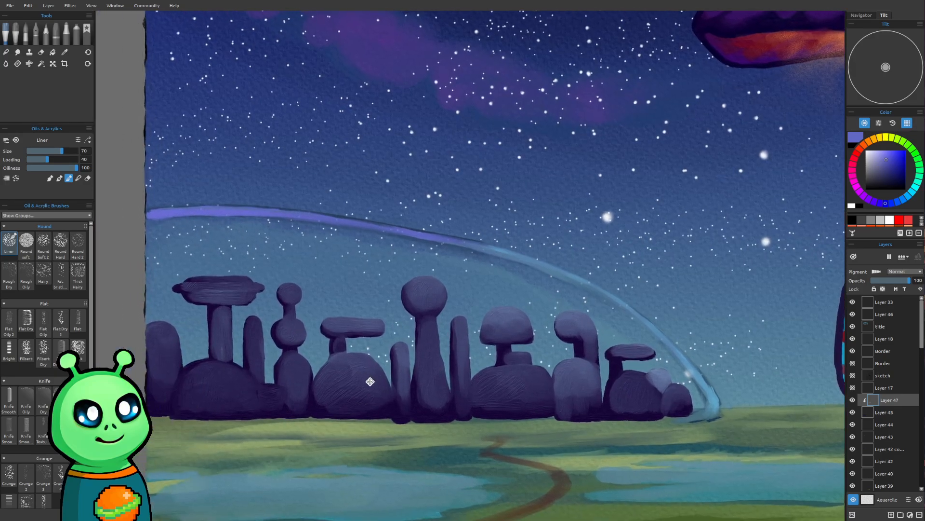
scroll(366, 376, up, 4)
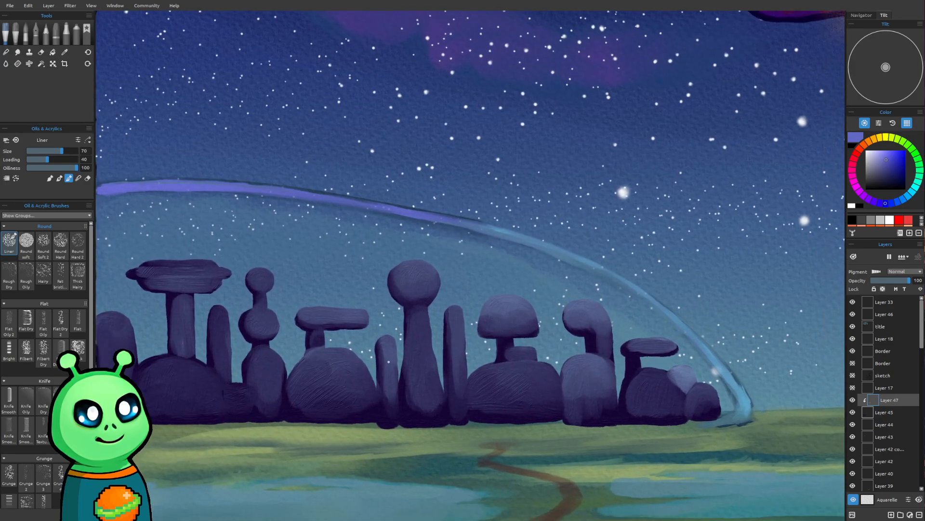
alt+click(491, 226)
drag(297, 225, 215, 236)
drag(355, 259, 309, 273)
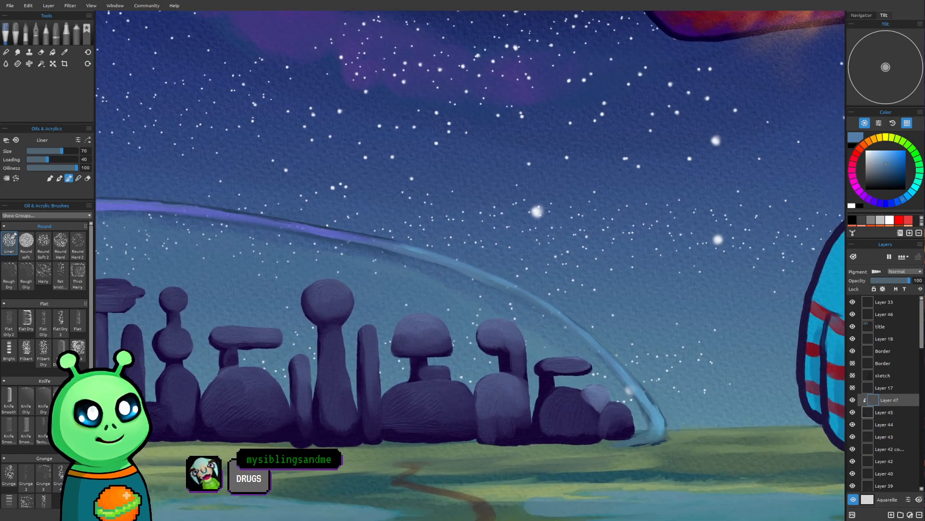
scroll(407, 304, up, 1)
scroll(407, 304, up, 1)
drag(398, 278, 284, 256)
drag(349, 234, 362, 245)
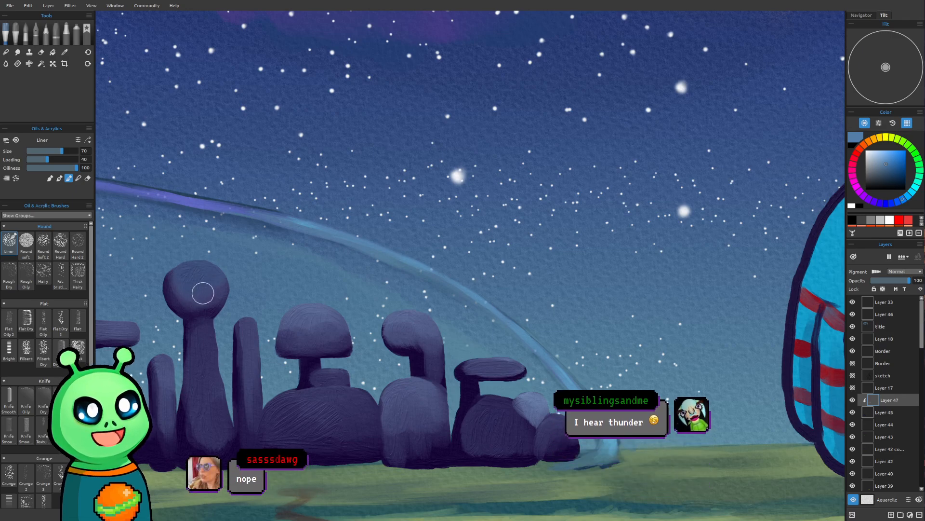
drag(203, 270, 189, 269)
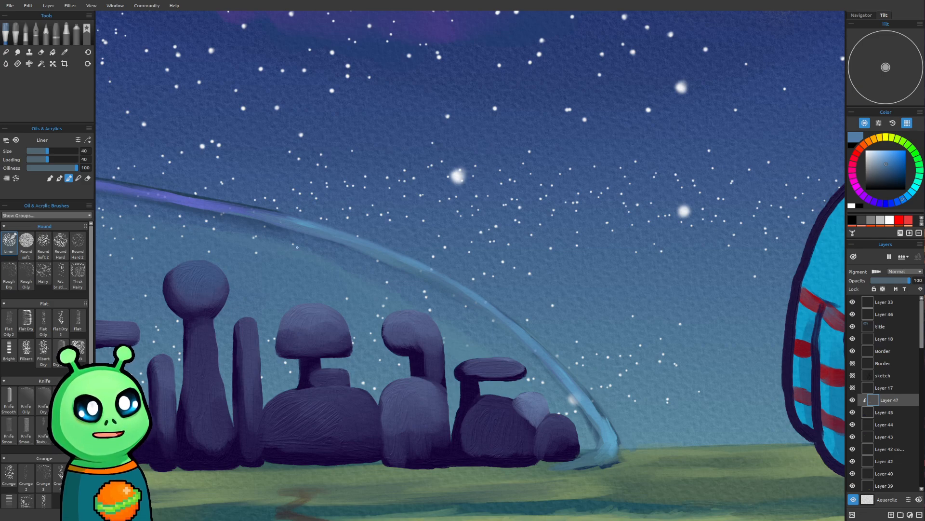
Step: Paint blue highlights on the mushroom-capped building, enlarging the brush from size 40 to 60
scroll(297, 248, down, 3)
mouse_move(295, 238)
mouse_down()
mouse_move(312, 322)
mouse_move(394, 295)
mouse_up()
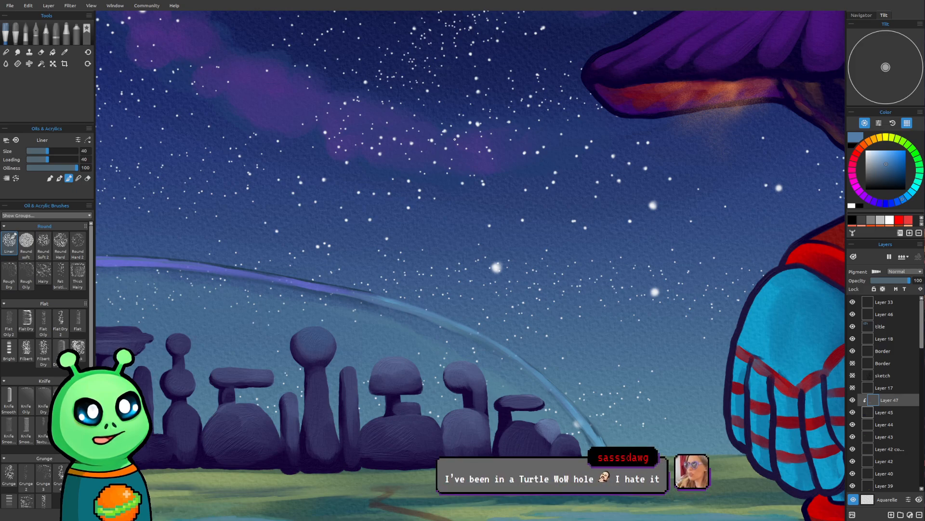
scroll(341, 339, up, 2)
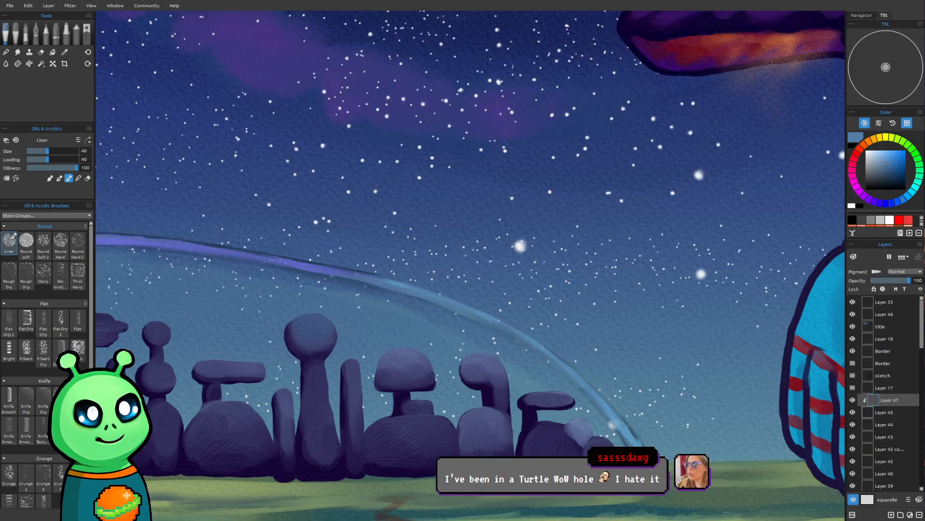
drag(363, 357, 387, 322)
drag(412, 180, 405, 187)
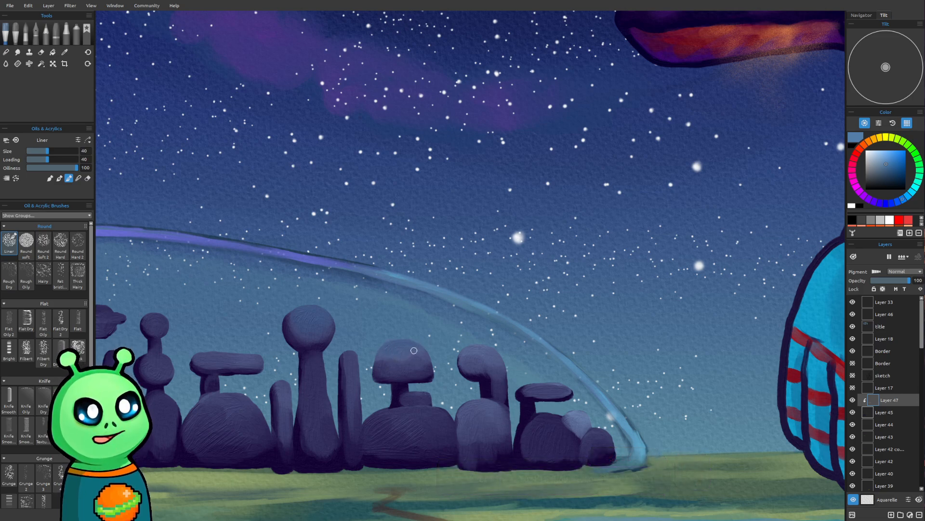
key(bracketright)
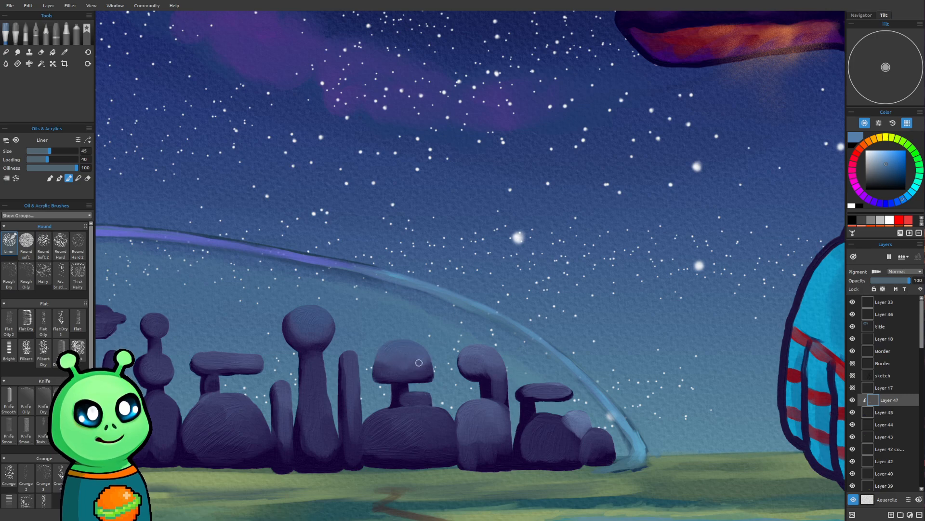
key(bracketright)
key(bracketright)
key(bracketright)
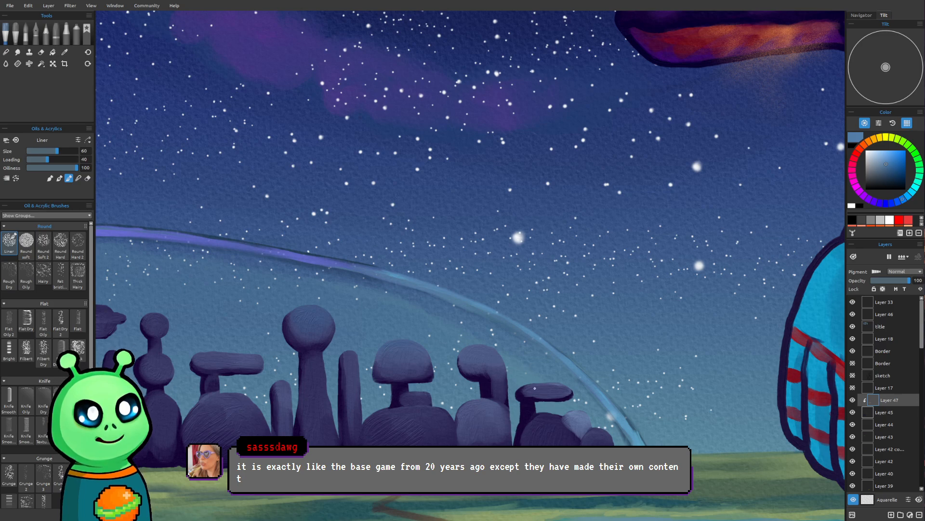
Step: Highlight the flat disc roof of the small building near the glass dome's edge, reducing the brush to size 30
drag(545, 386, 558, 386)
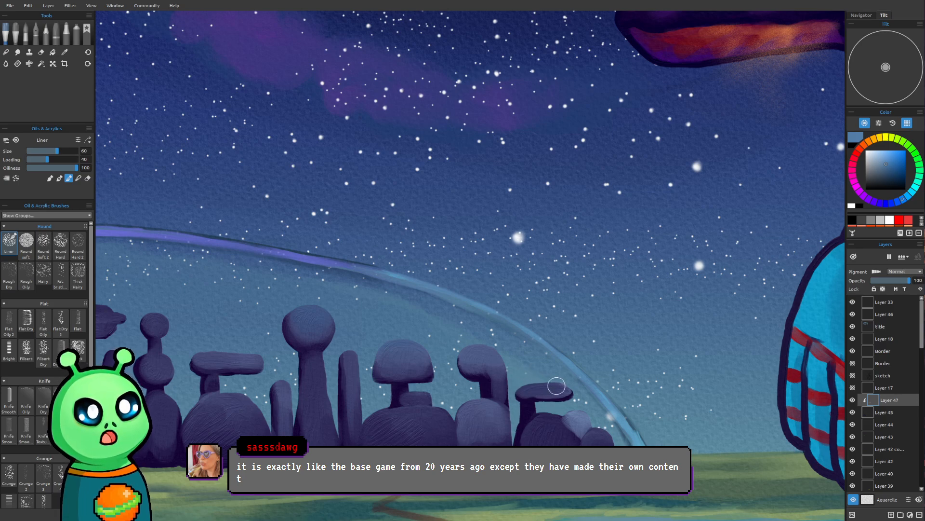
key(bracketleft)
key(bracketleft)
key(bracketleft)
key(bracketleft)
key(bracketleft)
key(bracketleft)
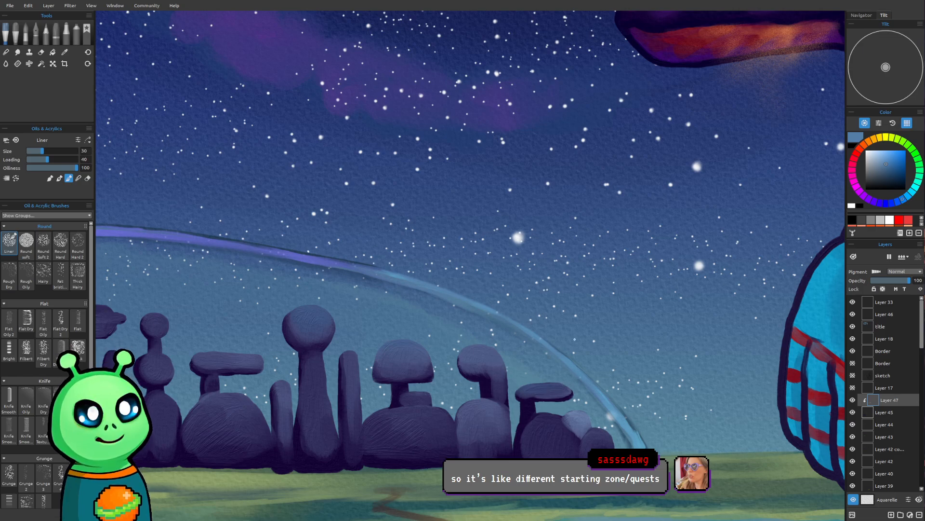
drag(517, 385, 458, 391)
drag(474, 303, 442, 311)
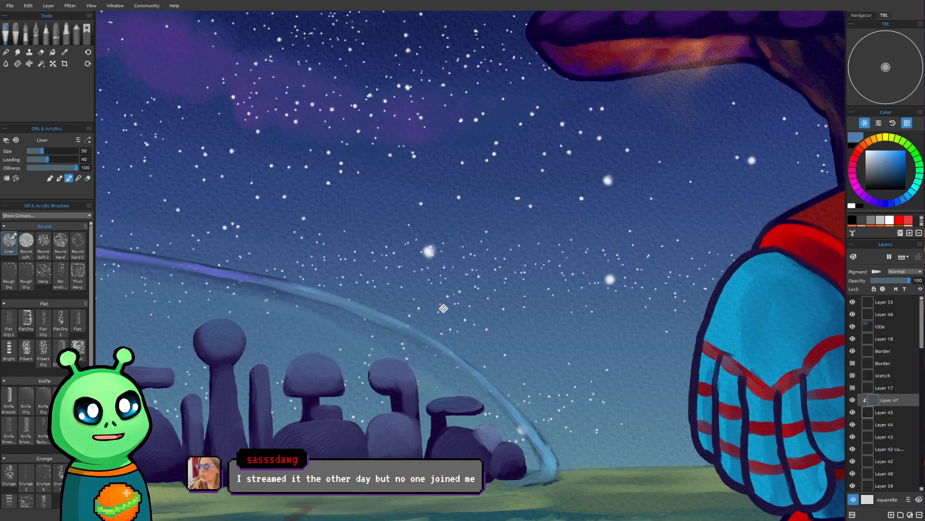
drag(438, 335, 439, 331)
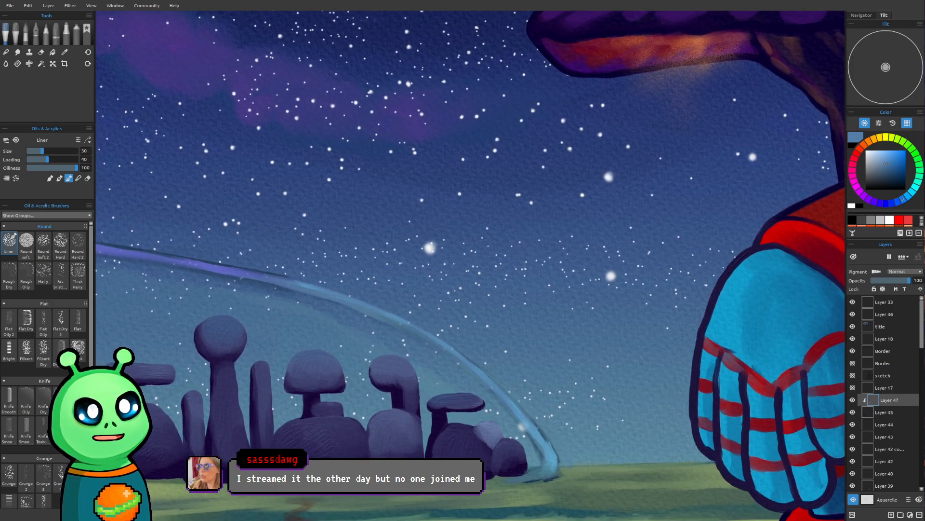
Step: Paint blue highlights on the hooked tower's rounded base and the small domes beside it, enlarging the brush from size 35 to 70
key(])
drag(381, 418, 382, 420)
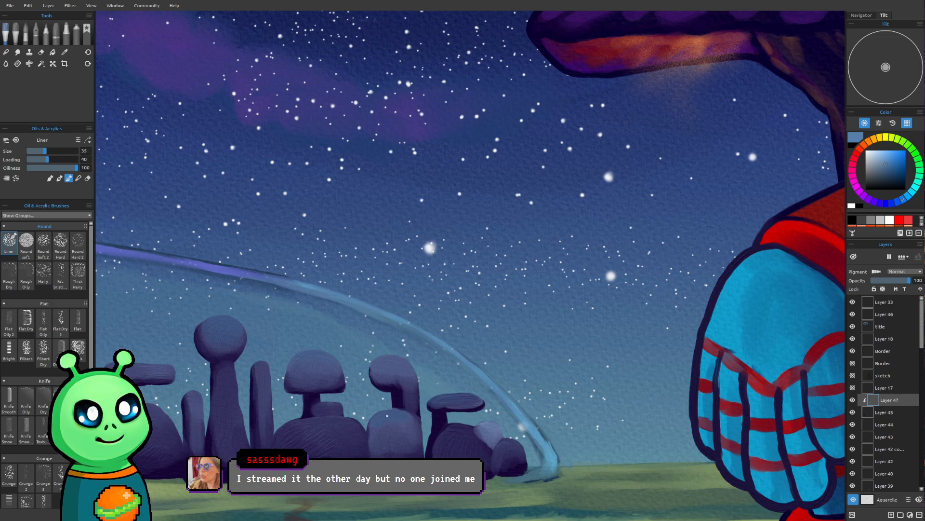
key(])
key(])
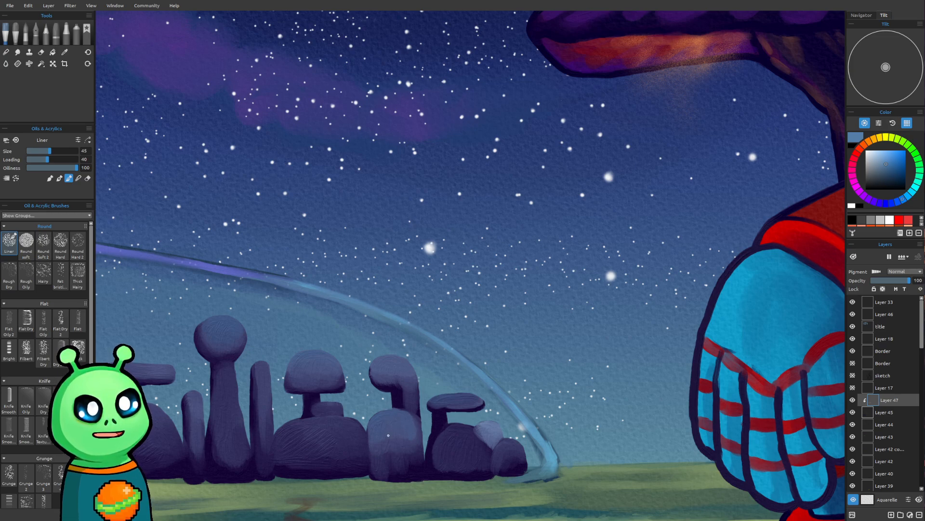
key(bracketright)
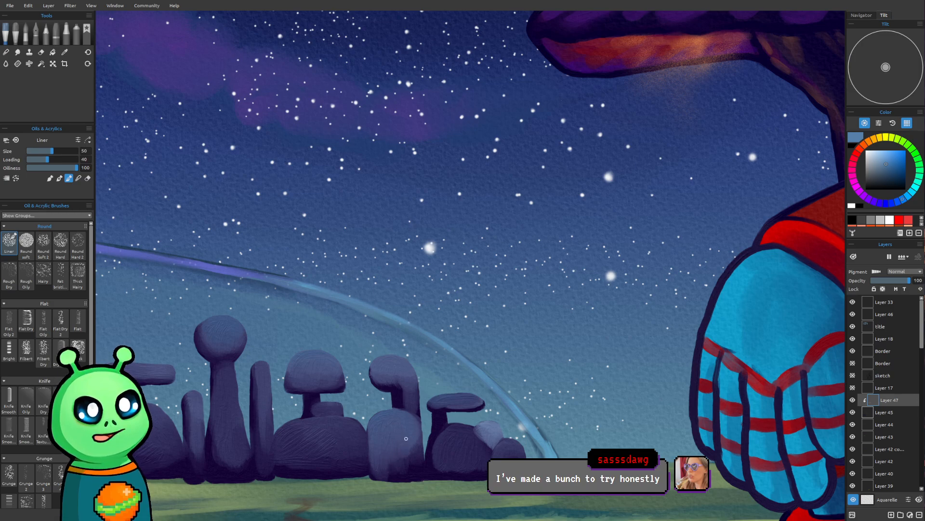
key(bracketright)
key(bracketright)
drag(403, 446, 397, 465)
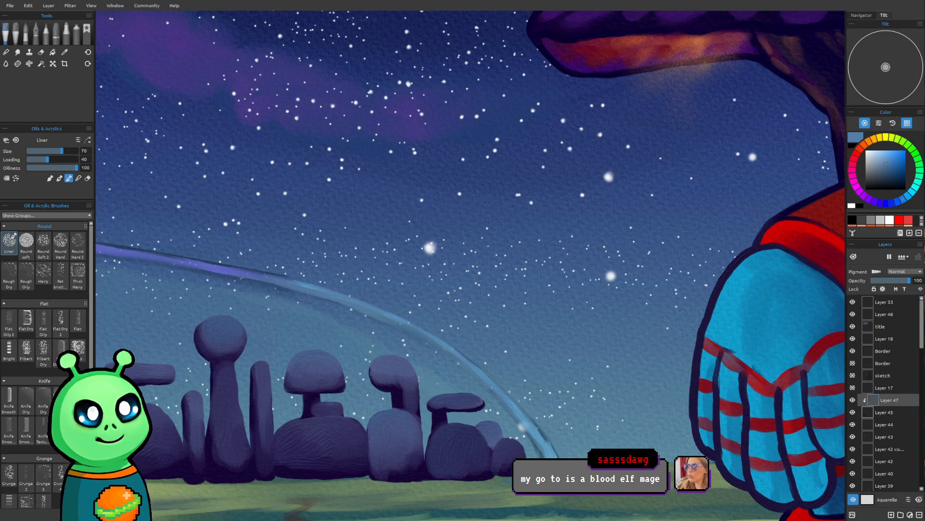
Step: Highlight the slab roof and the top of the stacked-sphere tower in blue, using brush sizes 40 and 35
mouse_move(167, 301)
mouse_down()
mouse_move(306, 283)
mouse_move(386, 291)
mouse_move(471, 320)
mouse_move(439, 302)
mouse_up()
drag(448, 253, 454, 229)
scroll(446, 254, up, 1)
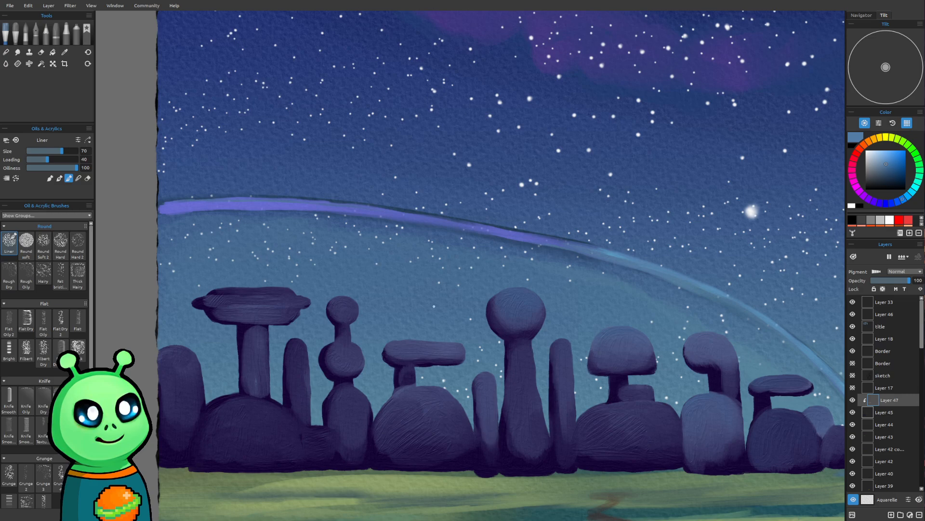
key([)
key([)
key([)
key([)
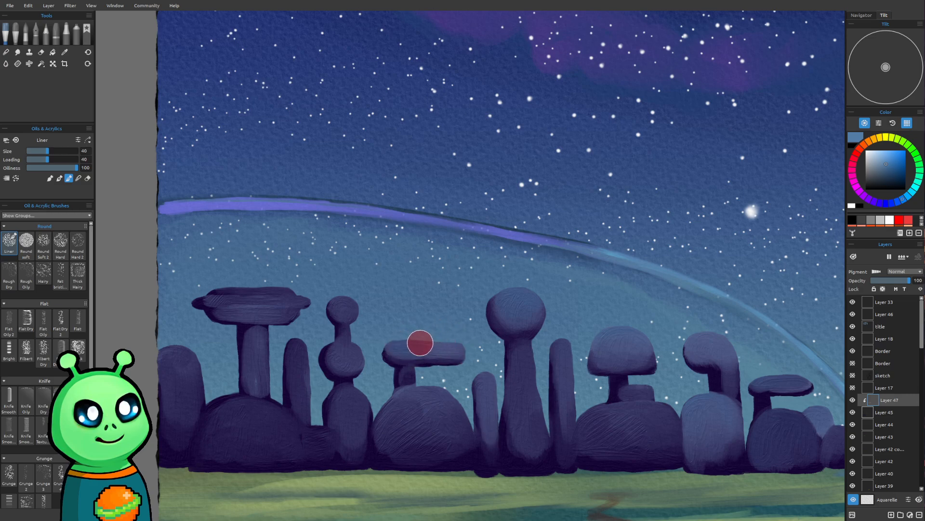
key(bracketright)
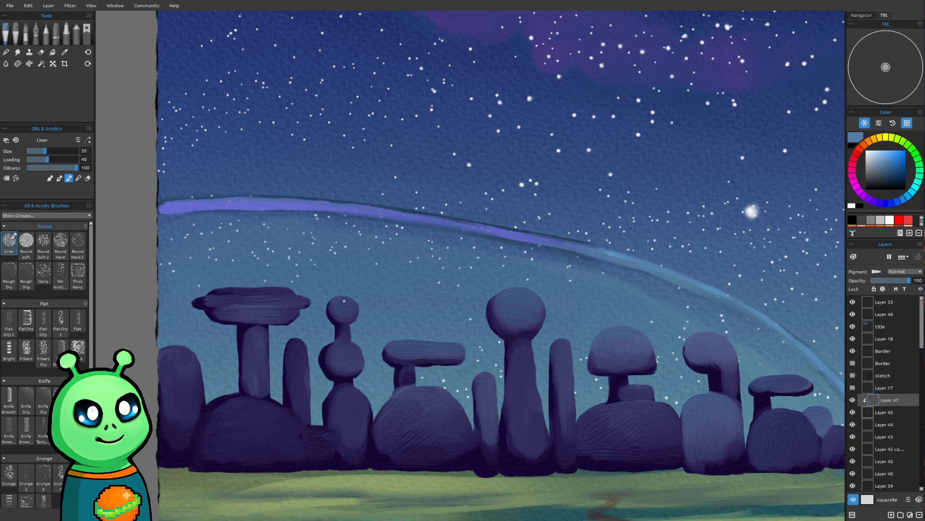
Step: Add blue highlights to the disc-topped tower and its neighbouring pillar, enlarging the brush from size 40 to 70
key(bracketright)
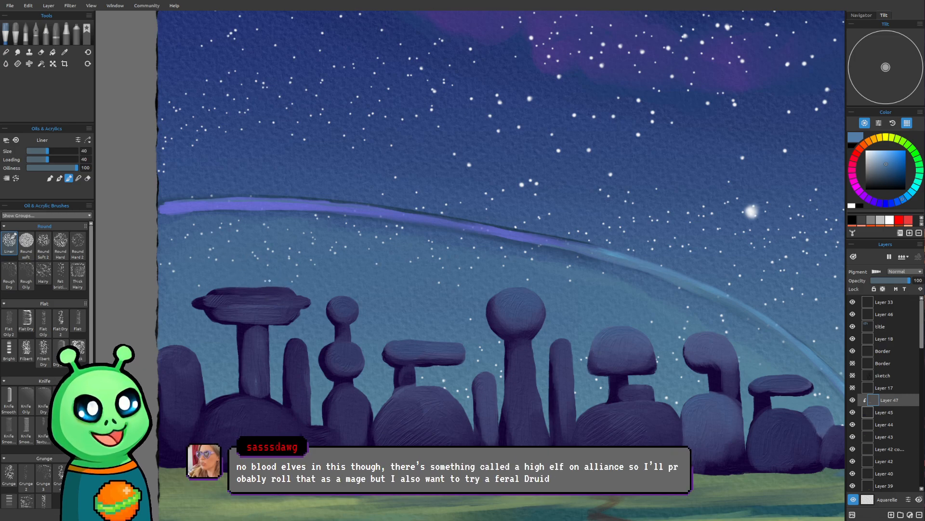
key(bracketright)
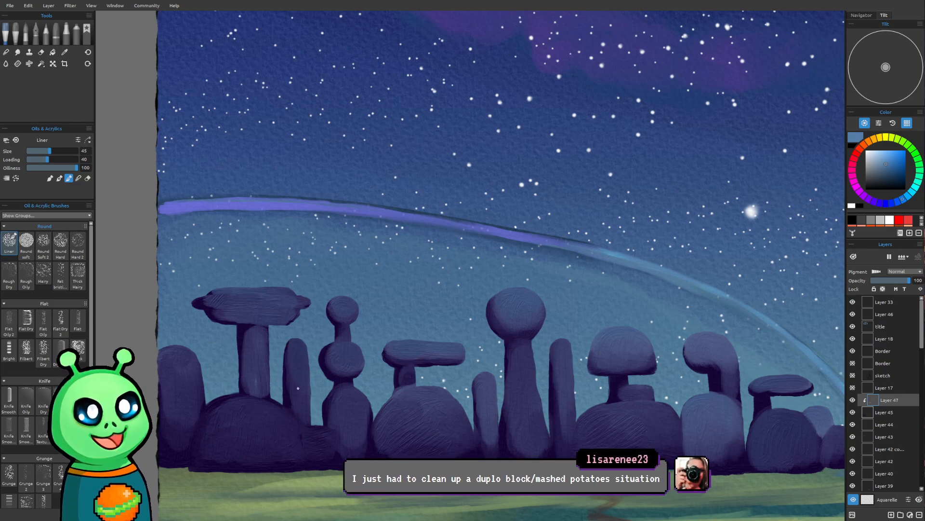
key(])
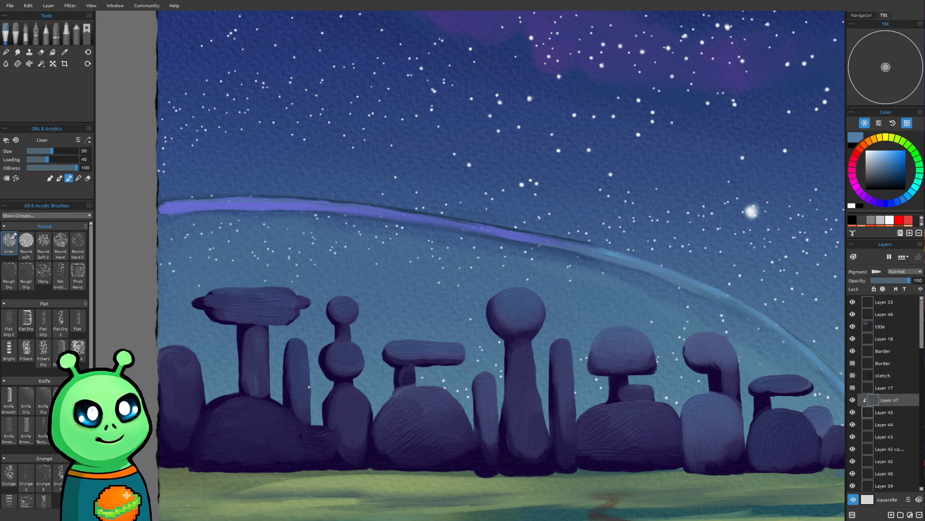
key(])
key(])
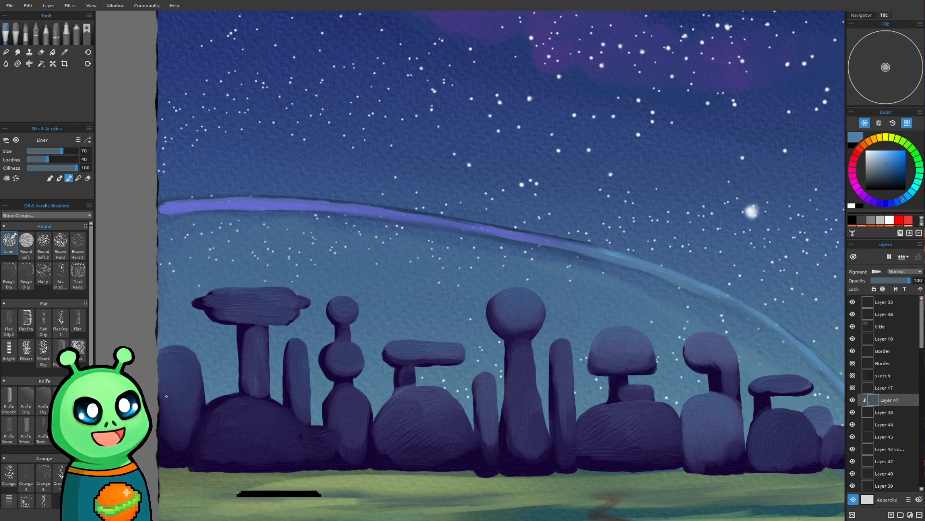
Step: Highlight the disc roof of the small building near the dome's edge with blue sampled from the glass dome, reducing the brush from size 70
drag(506, 298, 386, 334)
scroll(396, 314, down, 2)
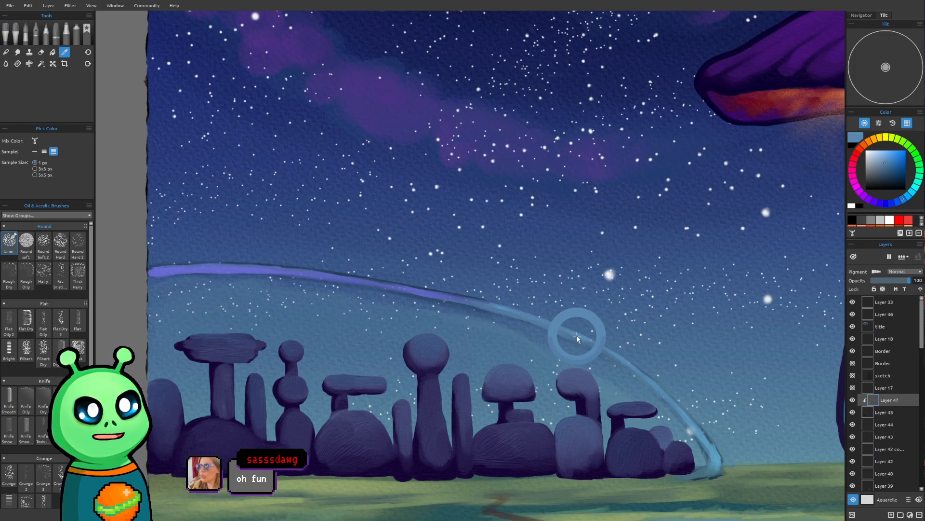
scroll(336, 334, up, 3)
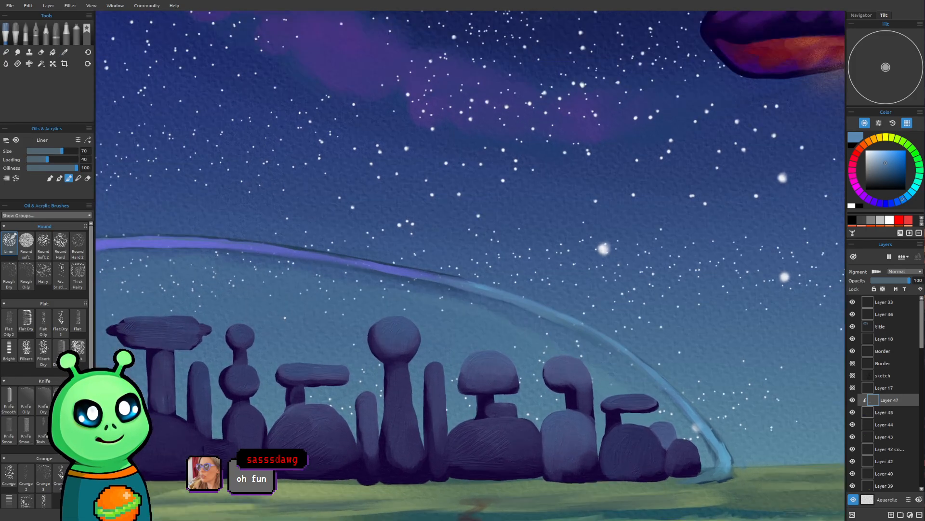
drag(307, 306, 232, 306)
drag(329, 254, 231, 249)
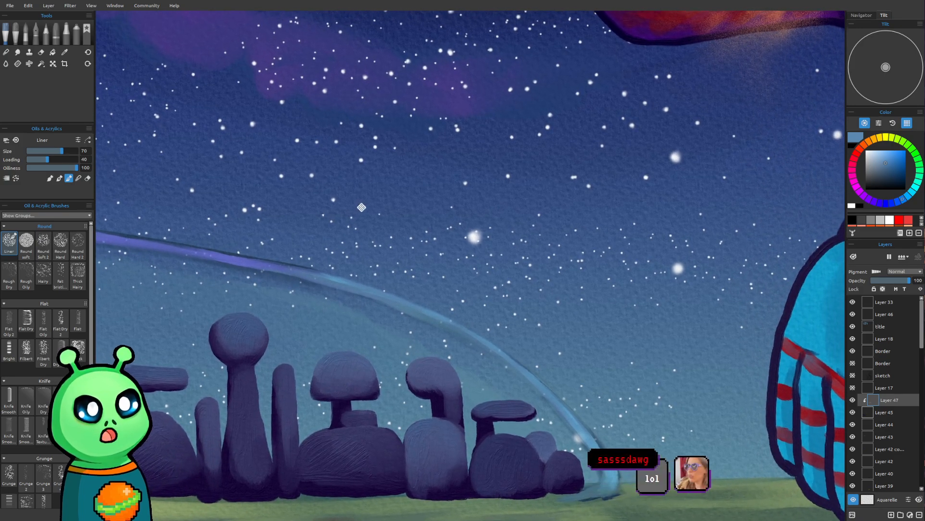
drag(365, 204, 324, 197)
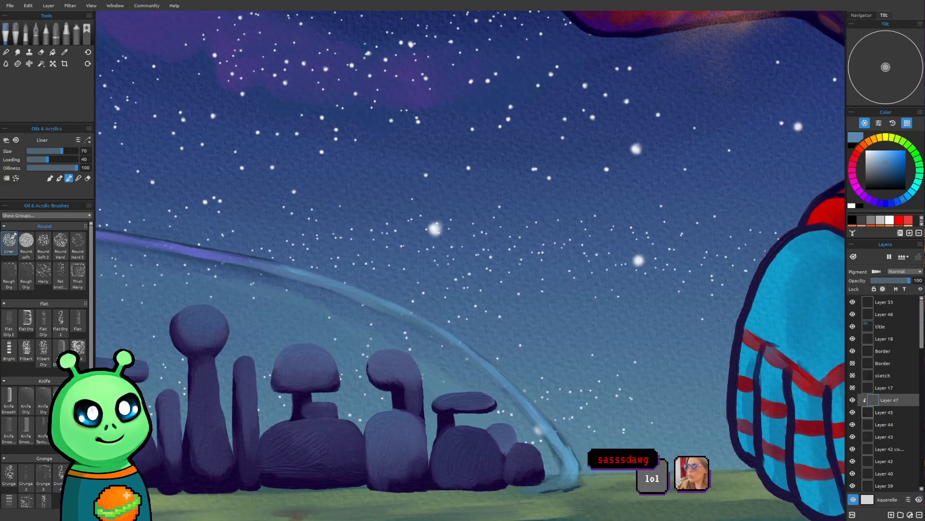
key(bracketleft)
key(bracketleft)
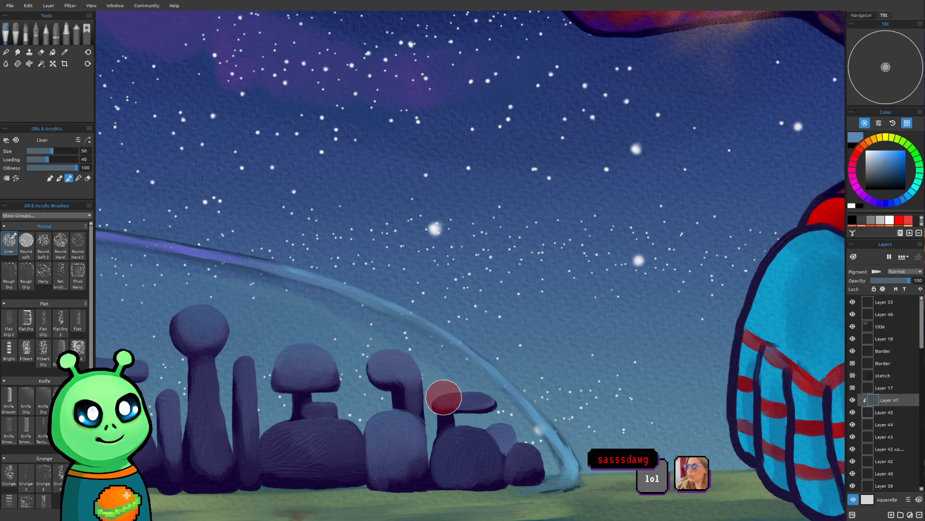
drag(469, 344, 537, 266)
scroll(503, 300, up, 3)
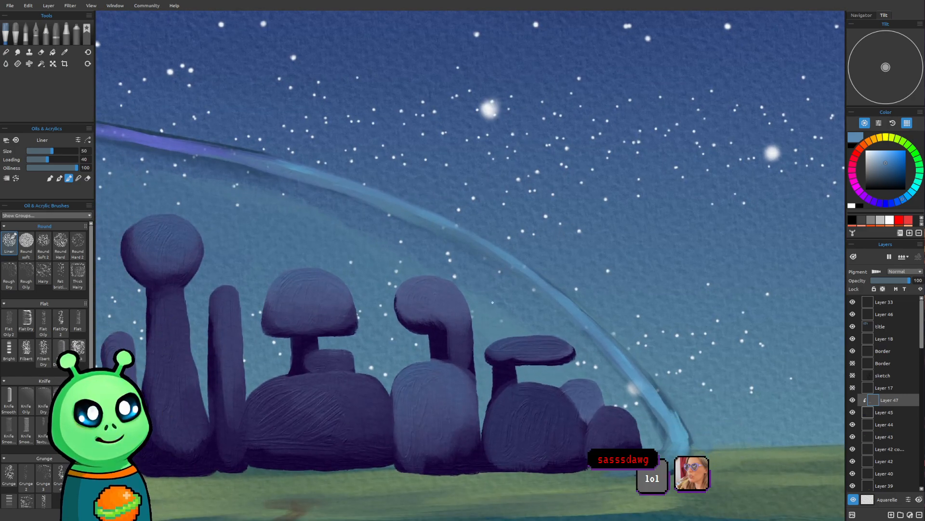
key(bracketleft)
key(bracketleft)
key(bracketleft)
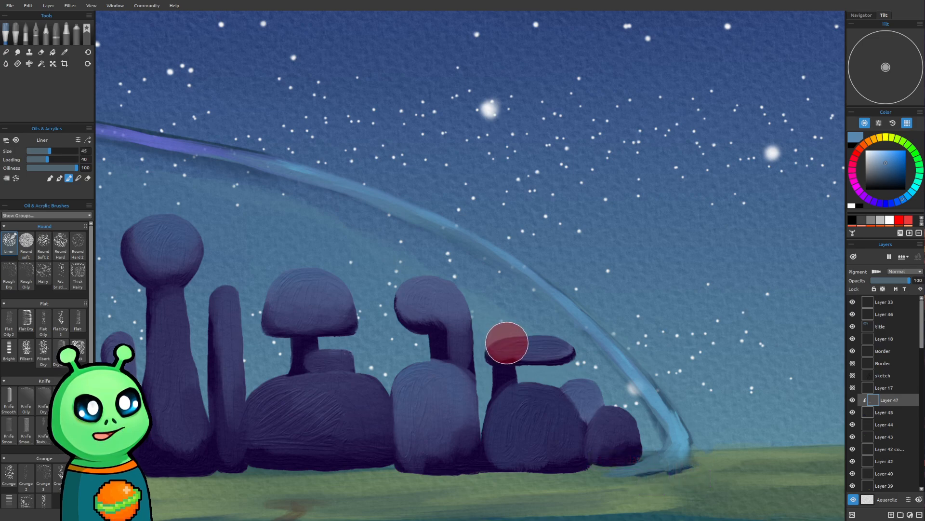
key(bracketleft)
mouse_move(501, 344)
mouse_down()
mouse_move(532, 339)
mouse_move(520, 342)
mouse_move(533, 350)
mouse_up()
Step: Paint blue highlights on the hooked tower's curved top, enlarging the brush from size 30 to 50
key(bracketright)
key(bracketright)
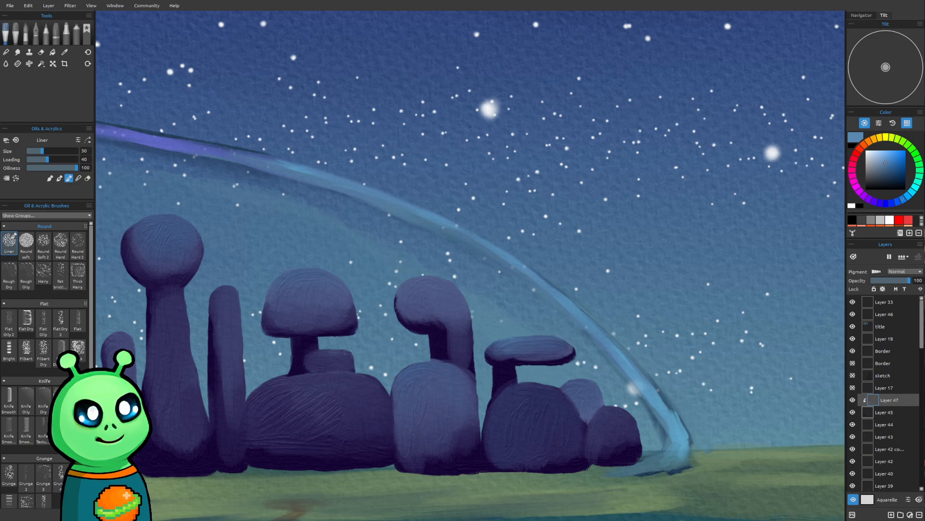
key(bracketright)
key(bracketright)
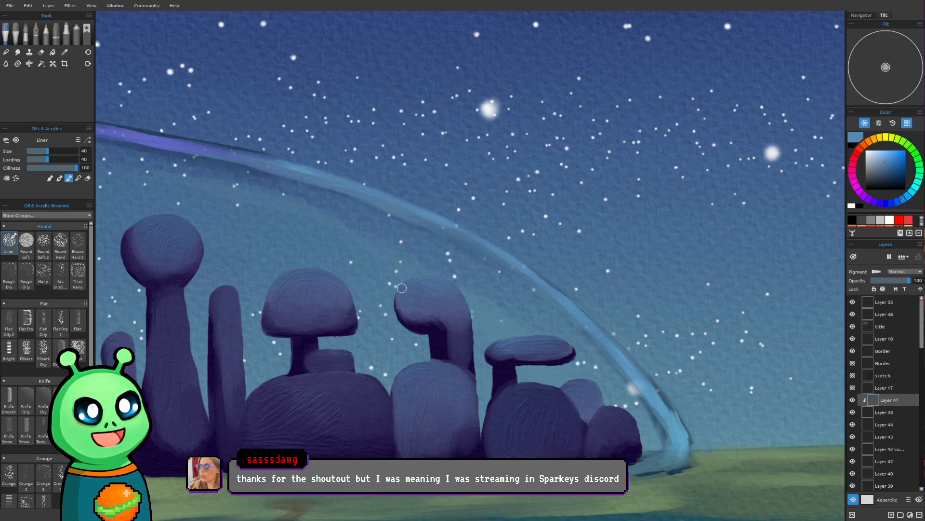
key(bracketright)
mouse_move(430, 287)
mouse_down()
mouse_move(411, 289)
mouse_move(443, 290)
mouse_up()
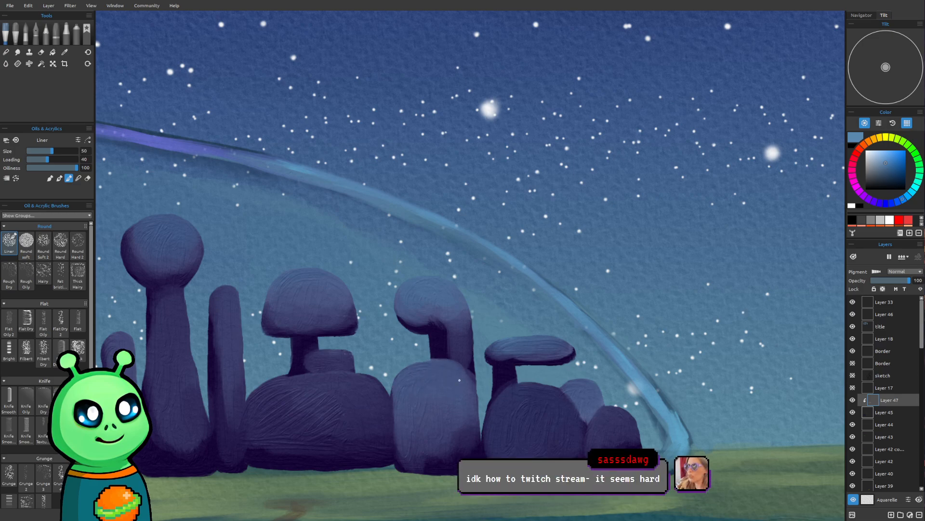
Step: Add blue highlights to the broad domed base beneath the disc-topped tower with the brush at size 60
scroll(581, 209, down, 2)
mouse_move(559, 209)
mouse_down()
mouse_move(478, 329)
mouse_move(581, 289)
mouse_move(578, 232)
mouse_up()
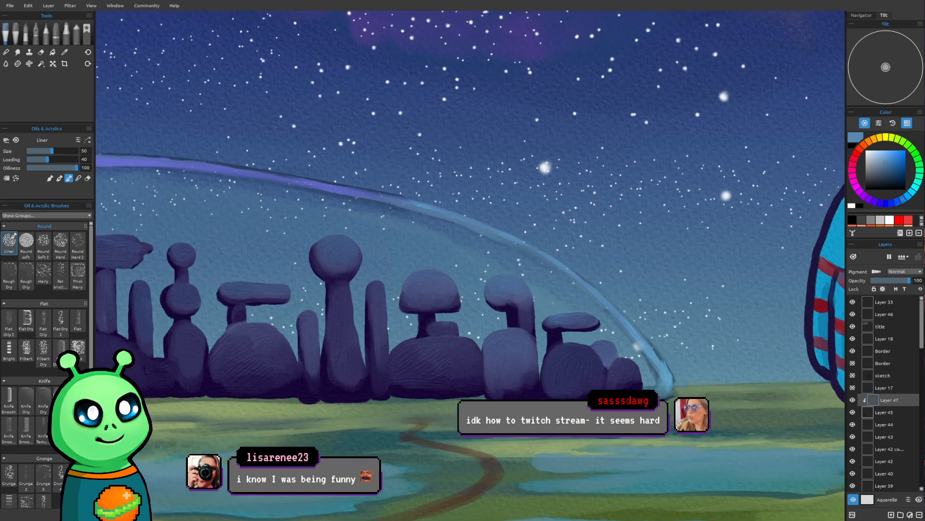
mouse_move(547, 173)
mouse_down()
mouse_move(475, 208)
mouse_move(485, 212)
mouse_up()
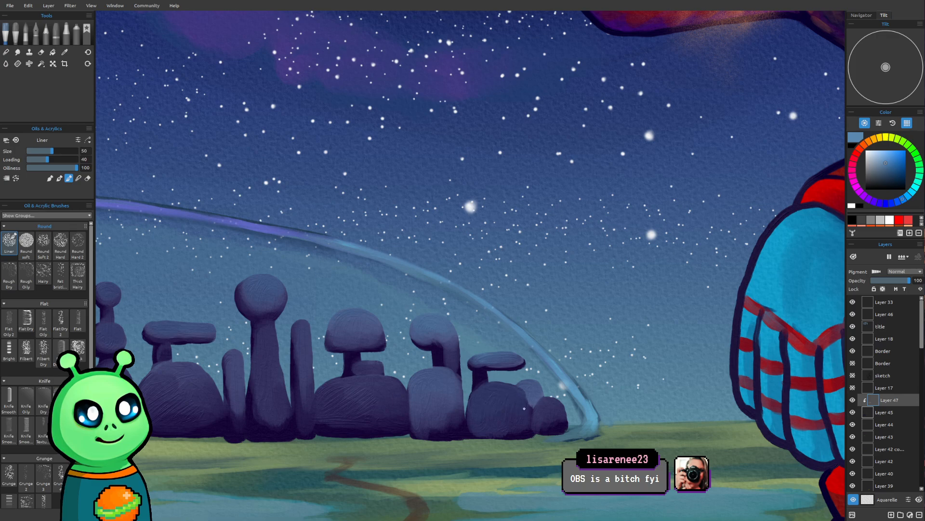
mouse_move(511, 382)
mouse_down()
mouse_move(614, 370)
mouse_move(704, 387)
mouse_up()
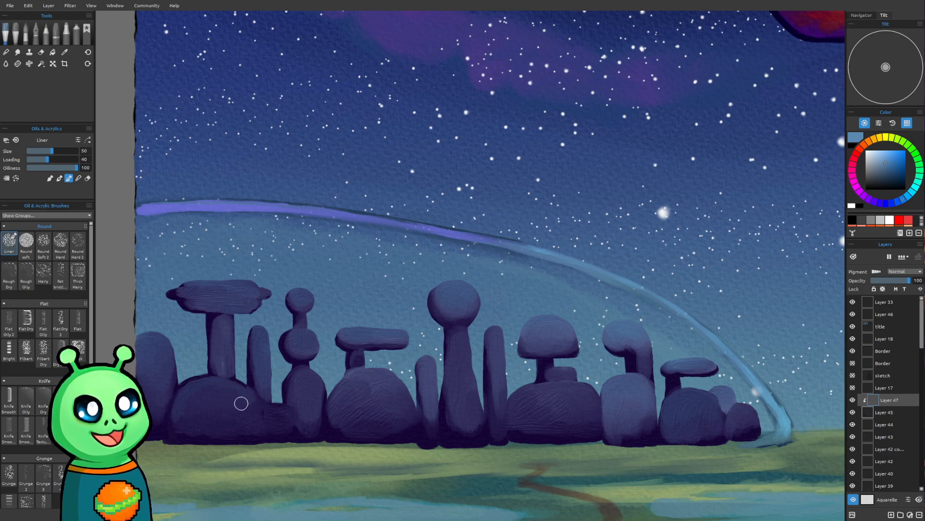
key(bracketright)
drag(239, 394, 202, 390)
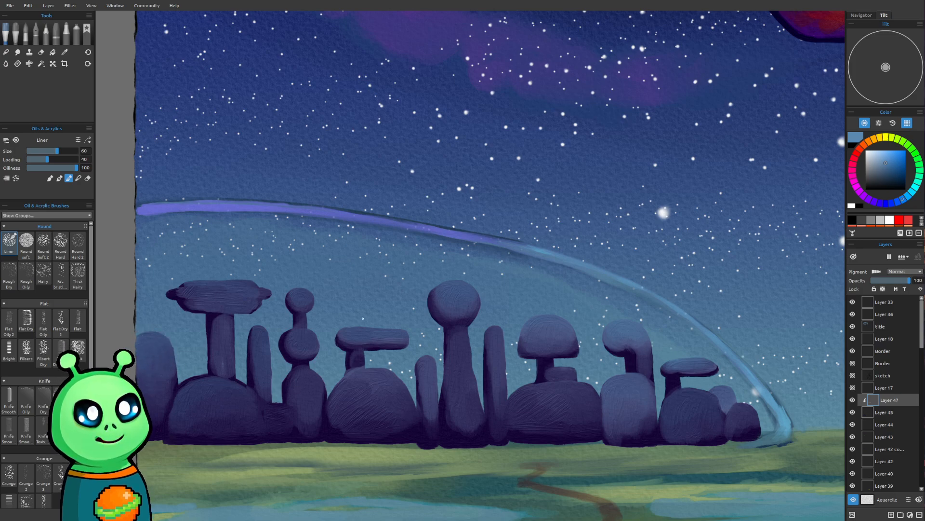
Step: Examine how the highlighted settlement reads within the whole illustration, from the title down to the robot and landscape
scroll(532, 362, down, 3)
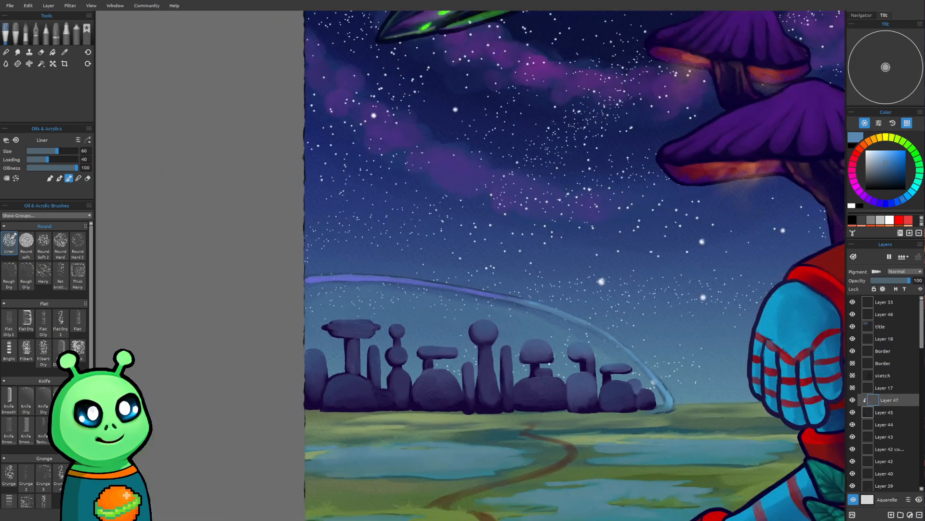
drag(626, 357, 455, 322)
scroll(454, 322, down, 2)
scroll(454, 321, down, 3)
drag(552, 332, 525, 366)
scroll(524, 365, up, 3)
mouse_move(367, 351)
mouse_down()
mouse_move(476, 337)
mouse_move(370, 382)
mouse_move(409, 353)
mouse_move(401, 364)
mouse_up()
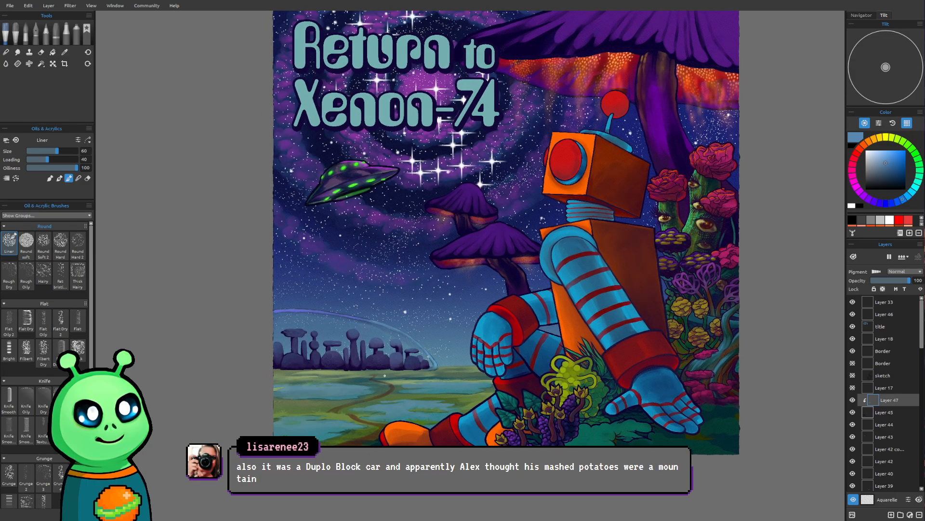
scroll(385, 375, up, 5)
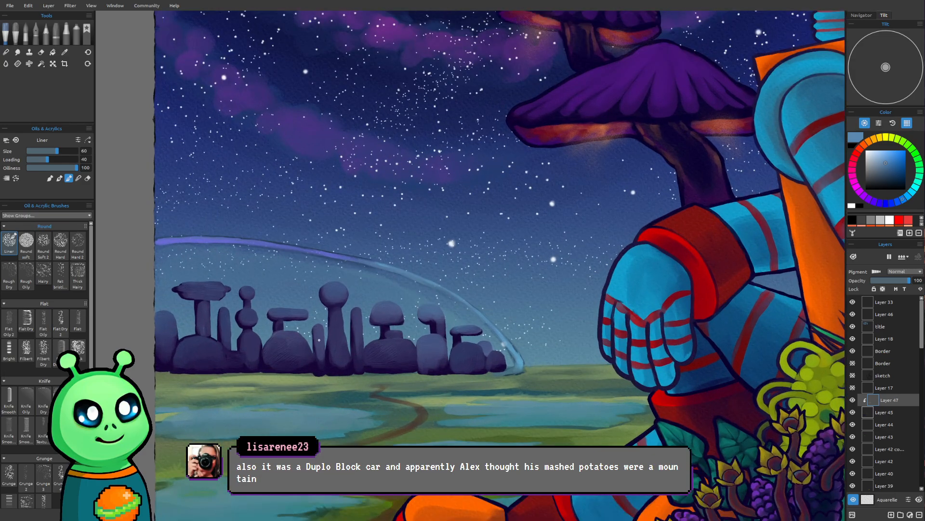
drag(319, 339, 400, 332)
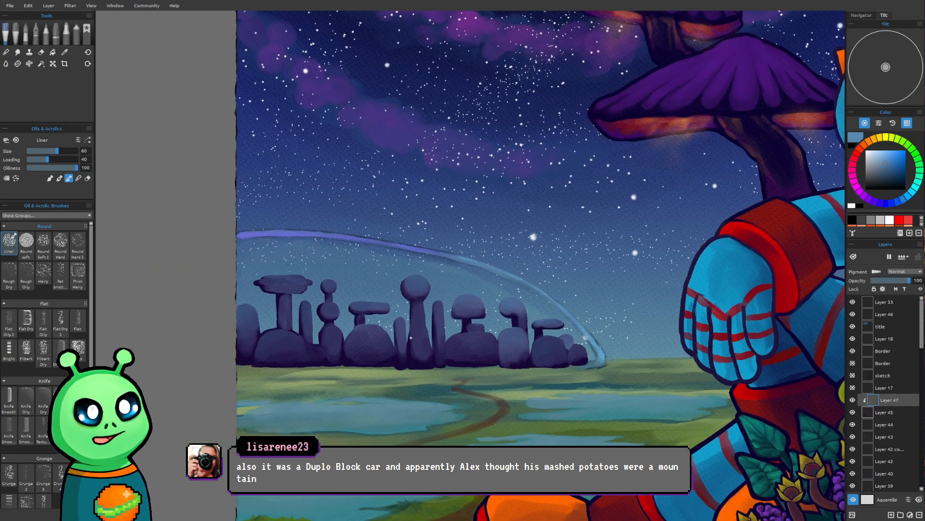
Step: Select Layer 45 and sample the dark violet-blue of the disc-topped tower's roof, reducing the Liner brush to size 40
click(895, 414)
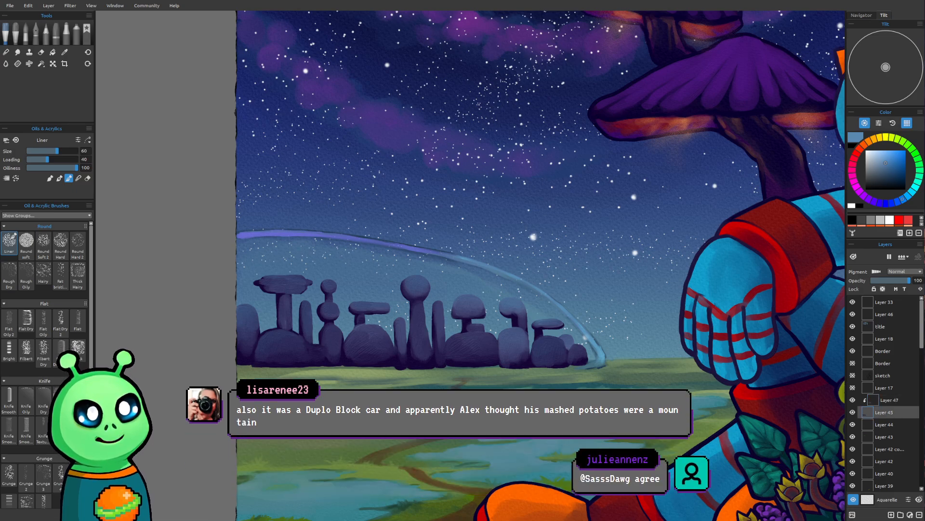
drag(334, 372, 341, 328)
scroll(341, 328, up, 1)
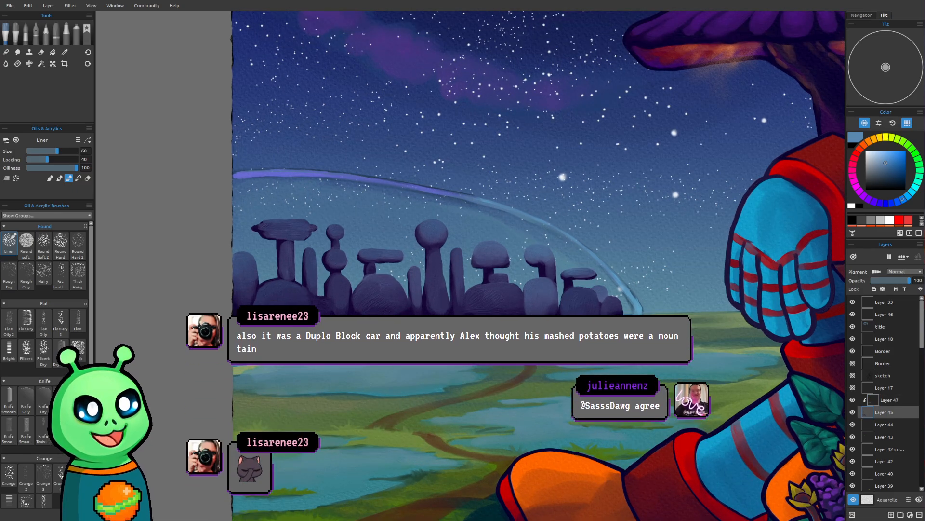
key([)
key([)
key([)
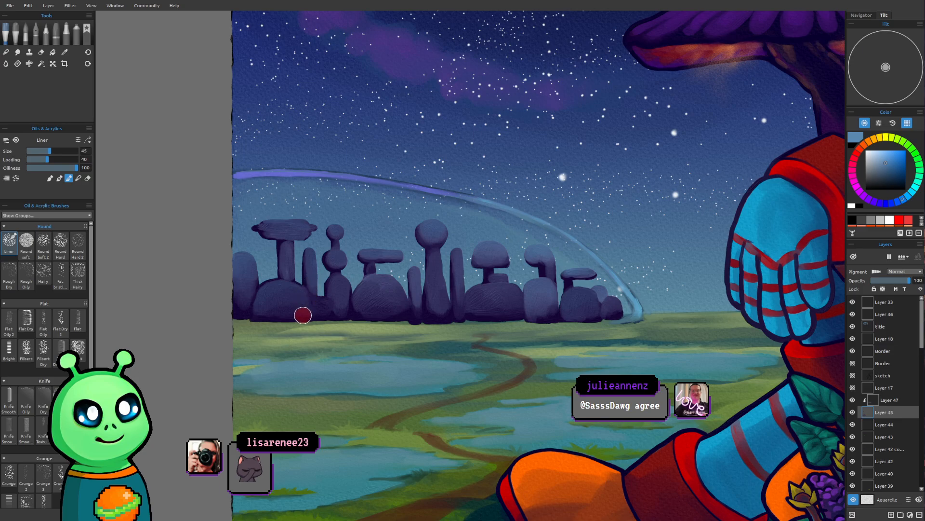
key([)
key([)
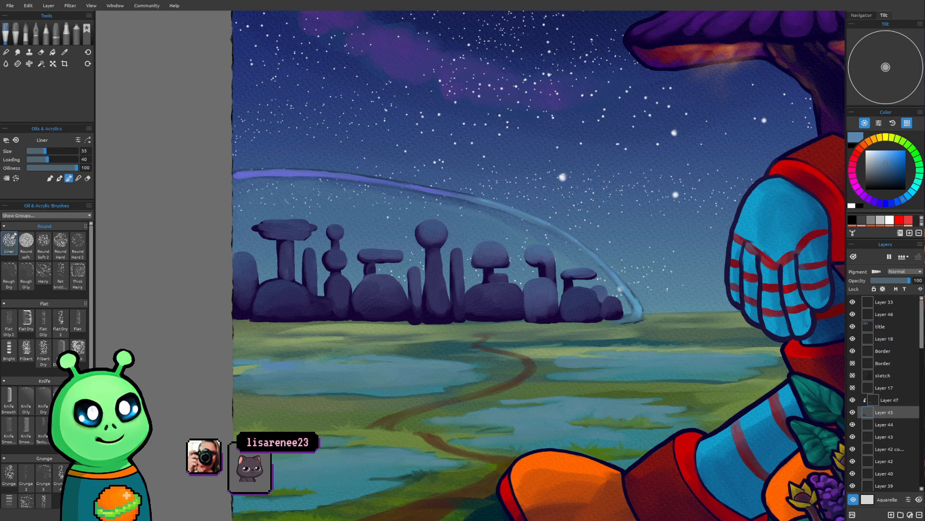
key(i)
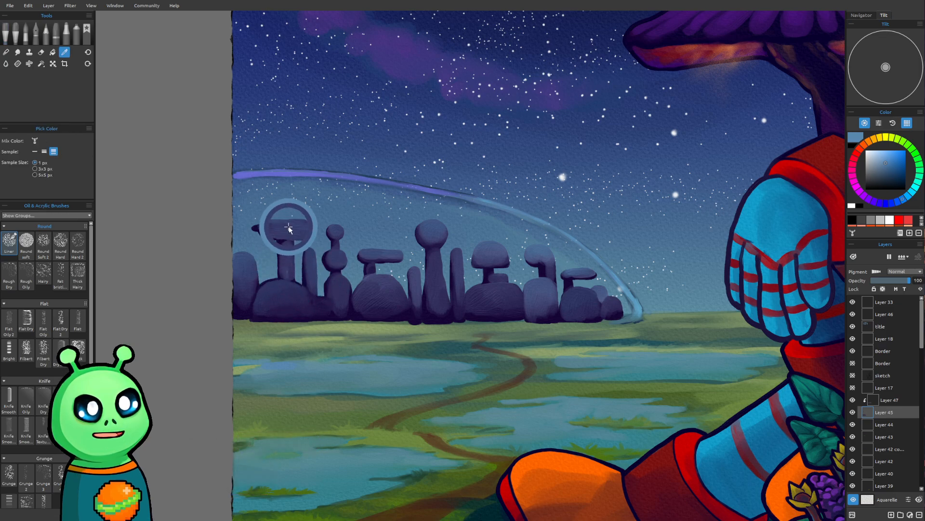
click(283, 231)
key(b)
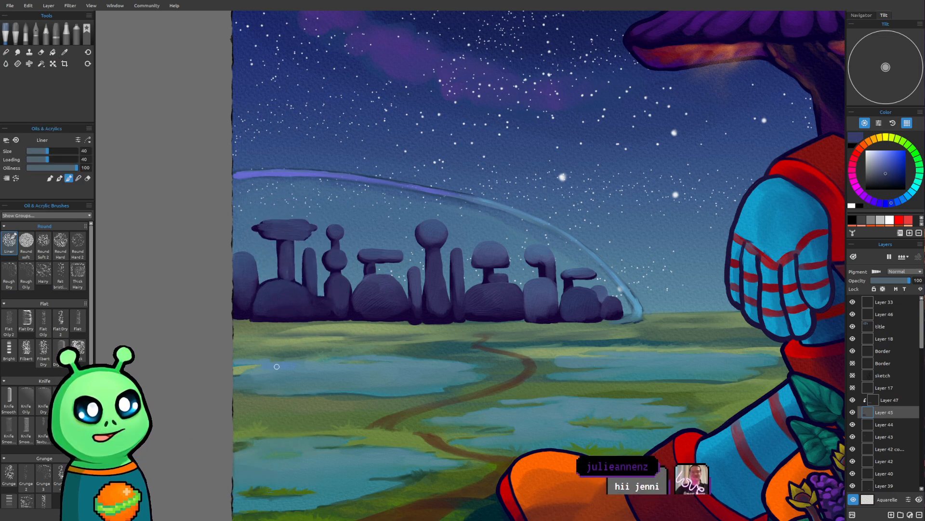
Step: Paint violet-blue reflections across the pond directly below the settlement, enlarging the brush from size 40 to 50
drag(277, 366, 266, 367)
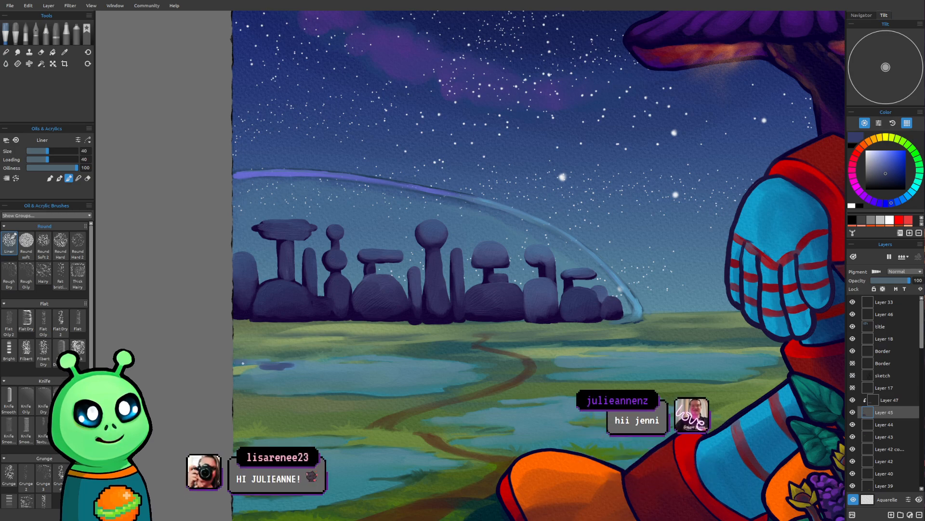
mouse_move(265, 362)
mouse_down()
mouse_move(300, 368)
mouse_move(266, 368)
mouse_up()
key(bracketright)
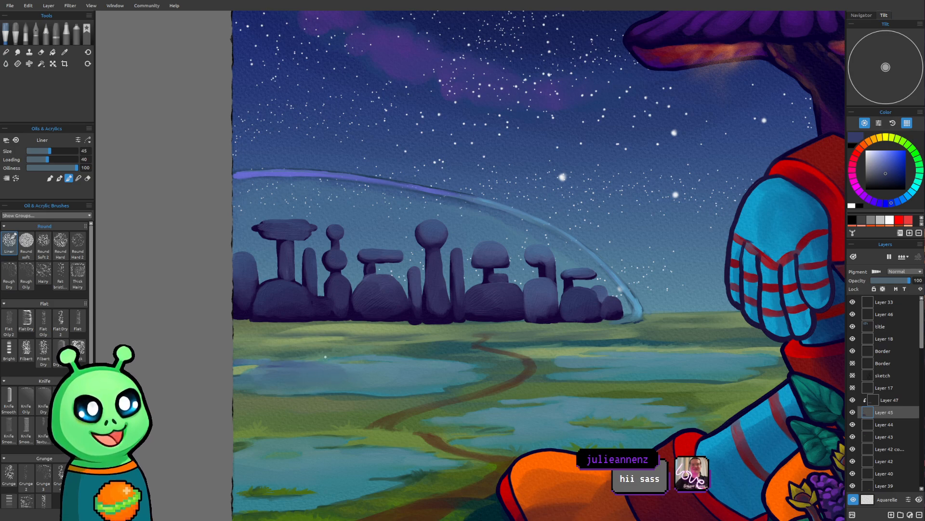
key(])
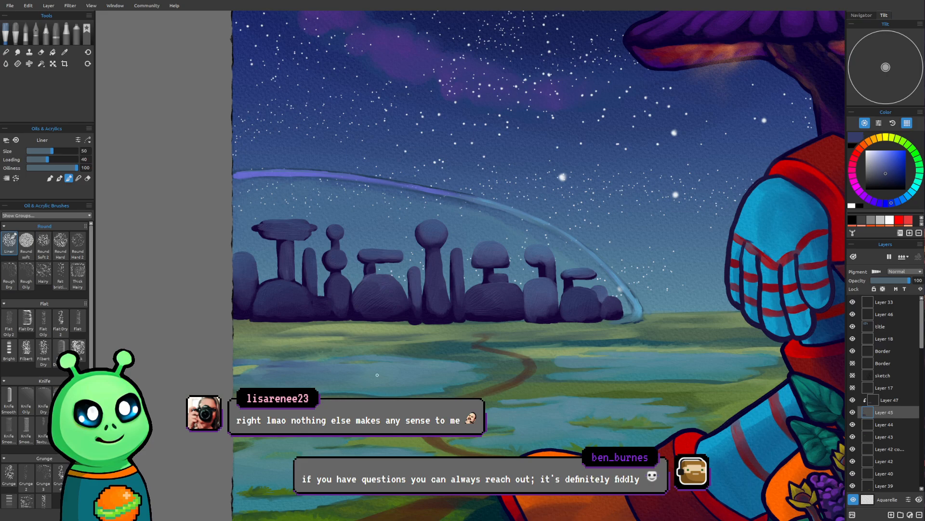
drag(398, 366, 334, 368)
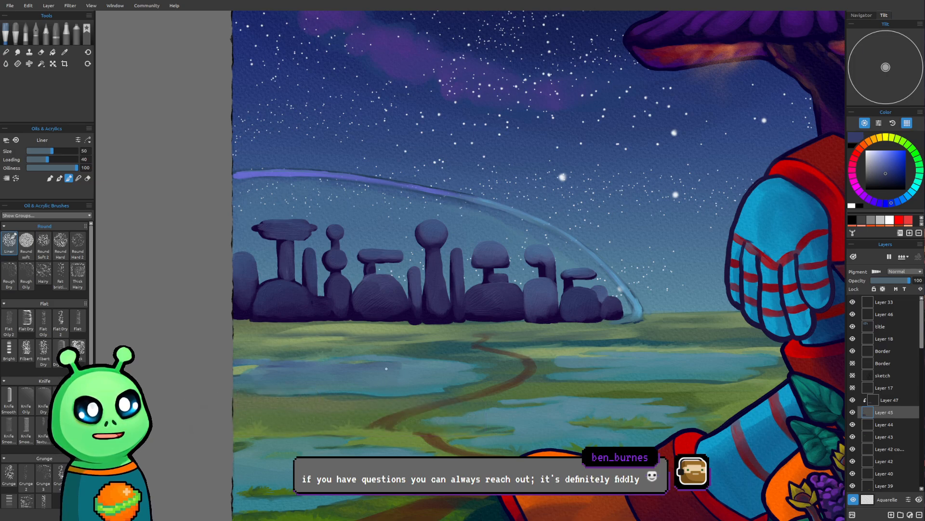
Step: Refine the violet-blue reflections toward the pond's path-side end, using brush sizes 30, 40 and 50
key(bracketleft)
key(bracketleft)
key(bracketleft)
key(bracketleft)
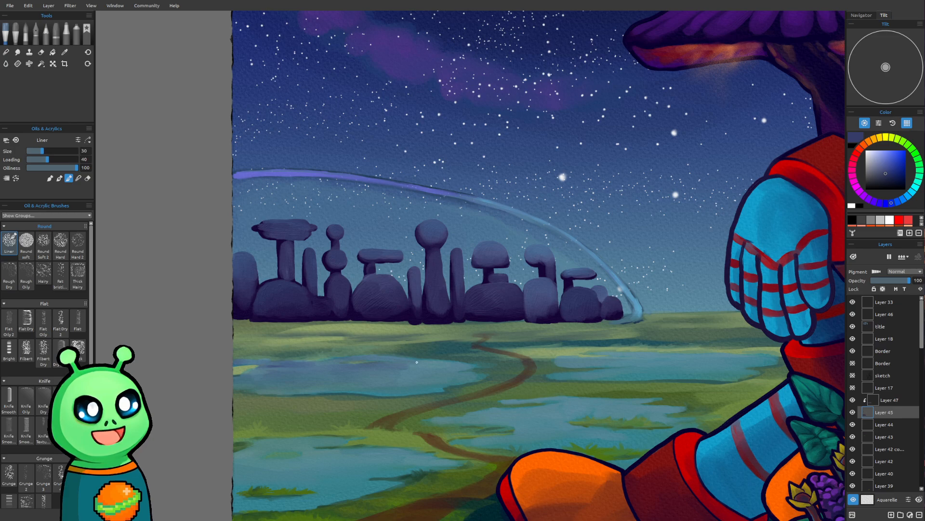
key(bracketright)
key(bracketright)
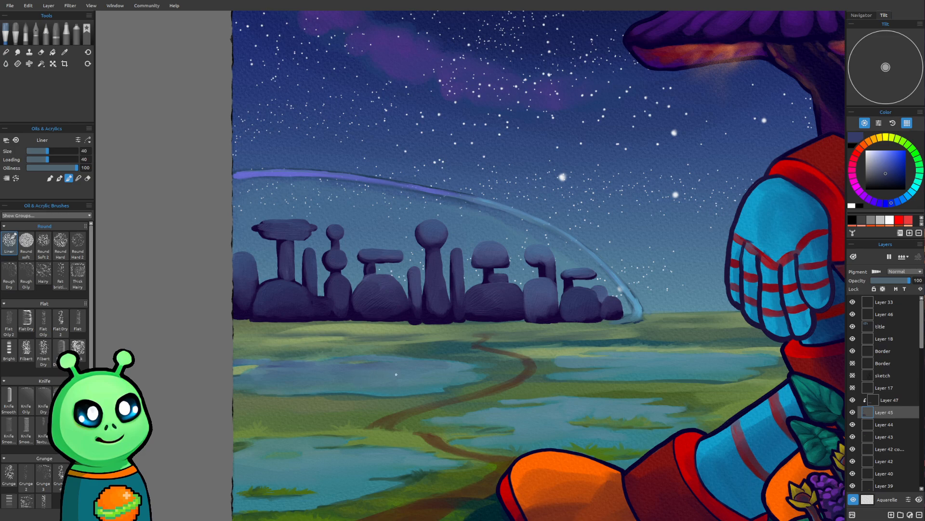
key(bracketright)
key(bracketright)
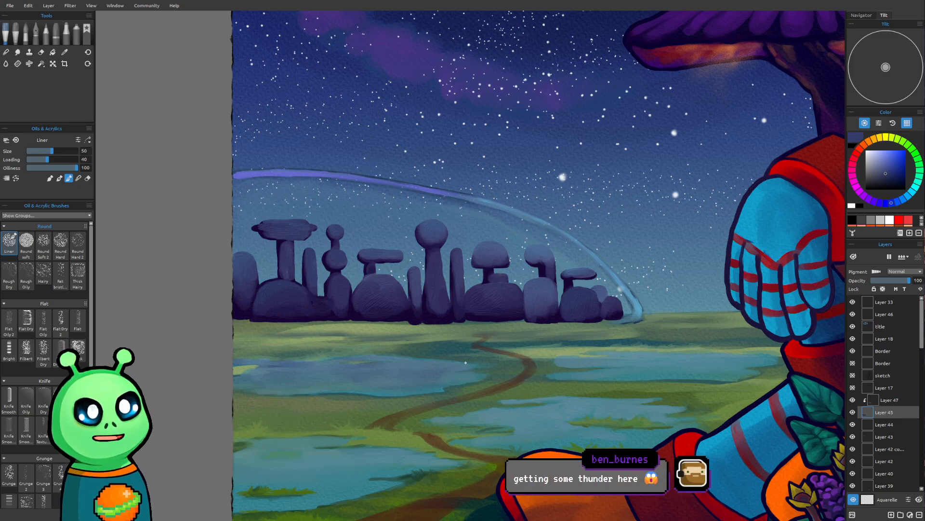
Step: Paint a violet-blue reflection near the far edge of the pond beyond the path, reducing the Liner brush to size 35
drag(488, 364, 372, 333)
drag(605, 264, 619, 316)
scroll(605, 326, down, 2)
scroll(595, 339, down, 1)
drag(558, 376, 450, 363)
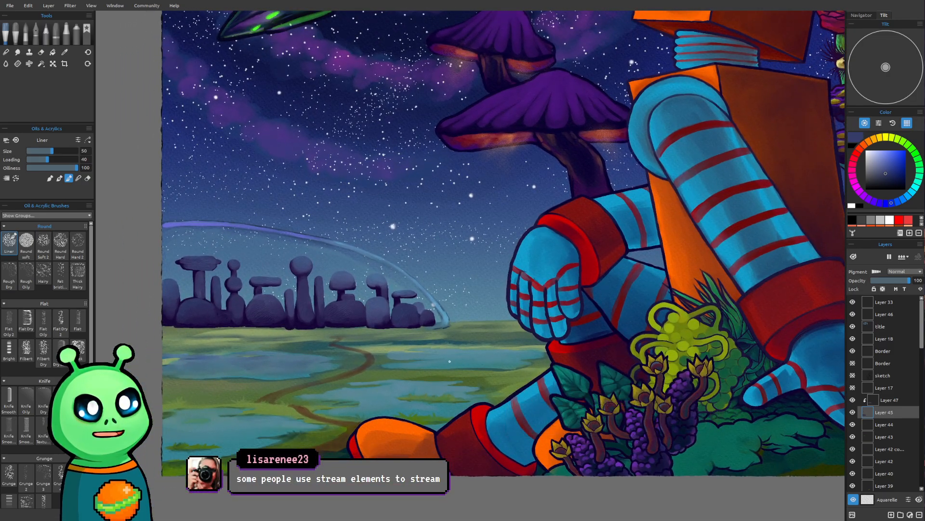
scroll(401, 354, up, 2)
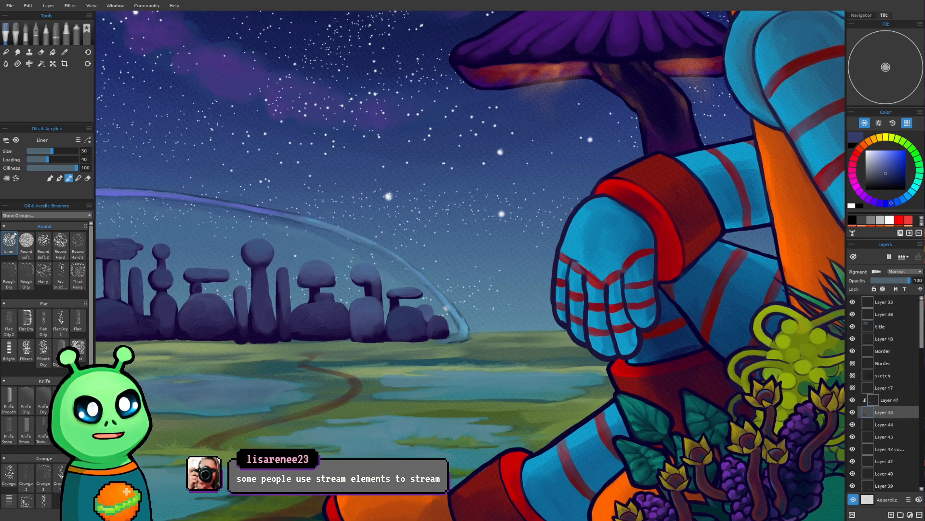
mouse_move(300, 241)
mouse_down()
mouse_move(355, 217)
mouse_move(358, 197)
mouse_up()
scroll(354, 212, up, 1)
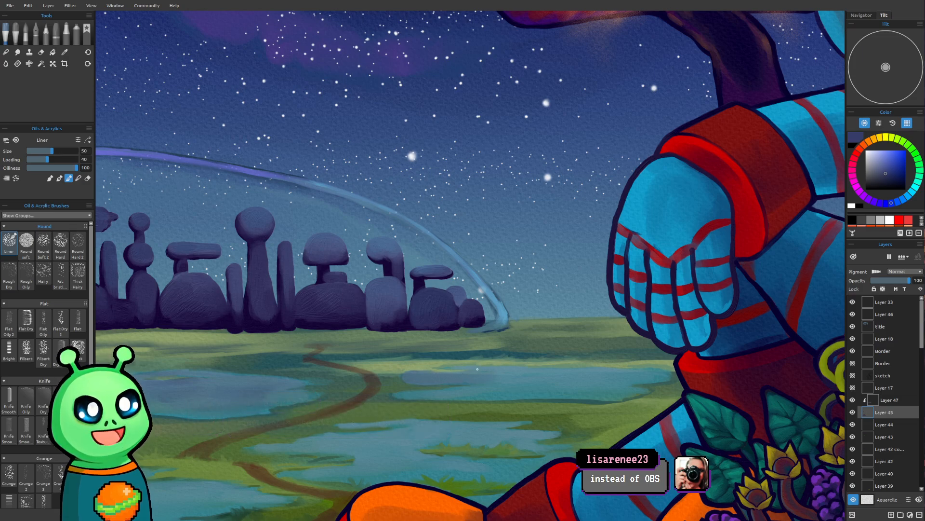
key(bracketleft)
key(bracketleft)
key(bracketleft)
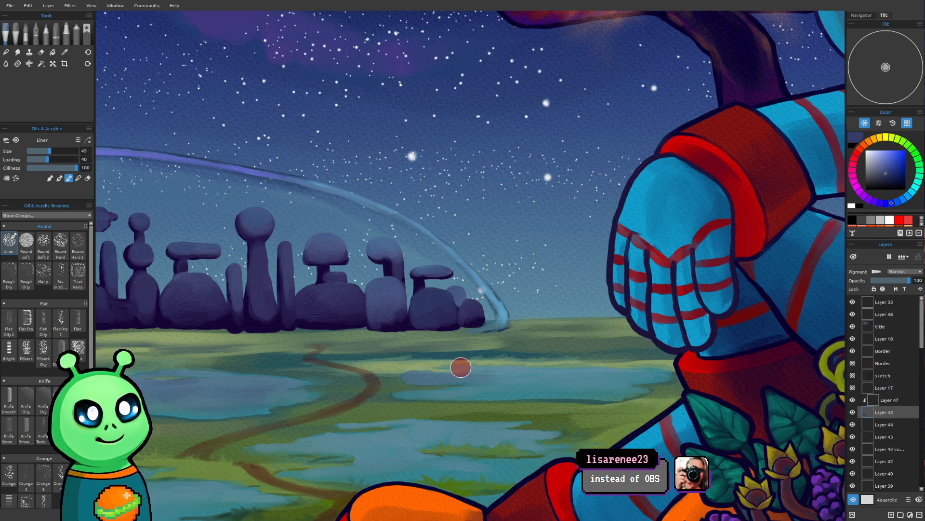
mouse_move(454, 368)
mouse_down()
mouse_move(475, 367)
mouse_move(444, 368)
mouse_move(503, 367)
mouse_up()
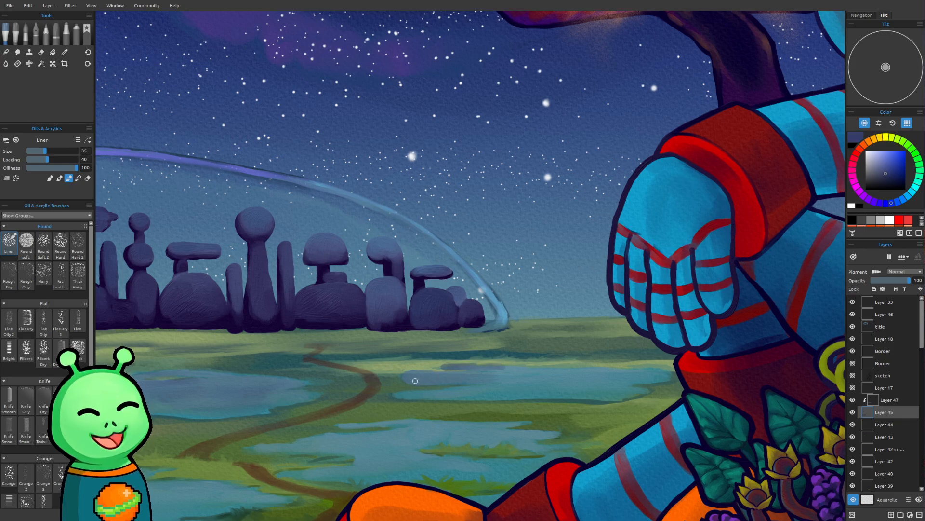
Step: Extend that pond's violet-blue reflections toward its path-side end, enlarging the brush to size 40
mouse_move(492, 370)
mouse_down()
mouse_move(509, 372)
mouse_move(488, 373)
mouse_up()
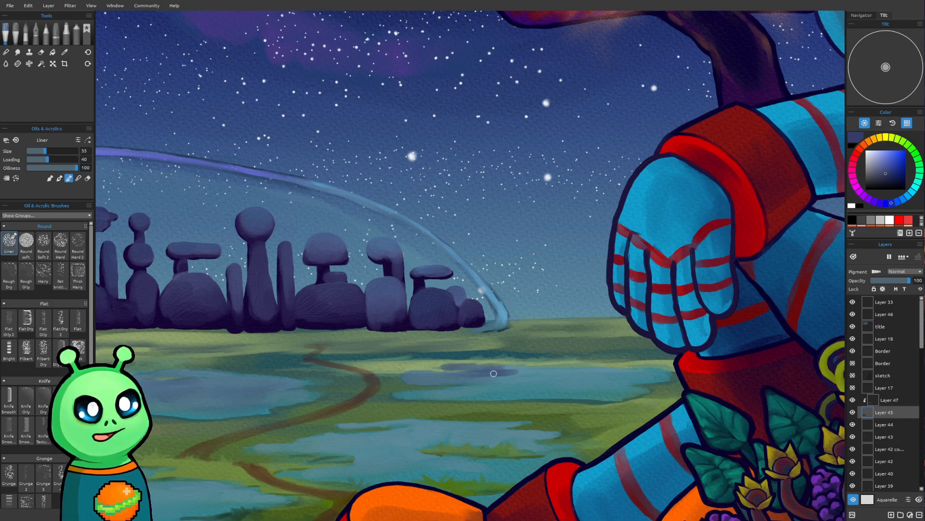
key(bracketright)
mouse_move(494, 370)
mouse_down()
mouse_move(466, 375)
mouse_move(505, 368)
mouse_move(495, 368)
mouse_move(511, 377)
mouse_move(478, 392)
mouse_move(395, 395)
mouse_move(442, 394)
mouse_move(407, 396)
mouse_up()
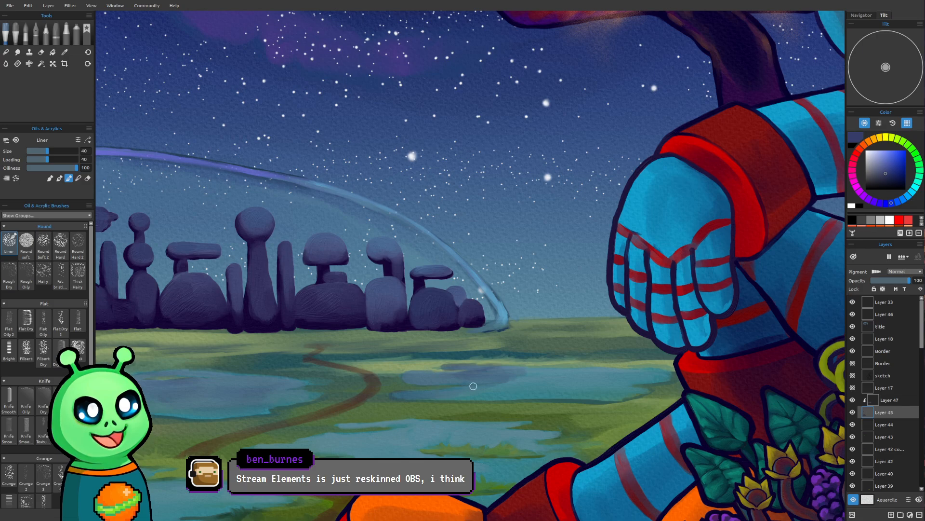
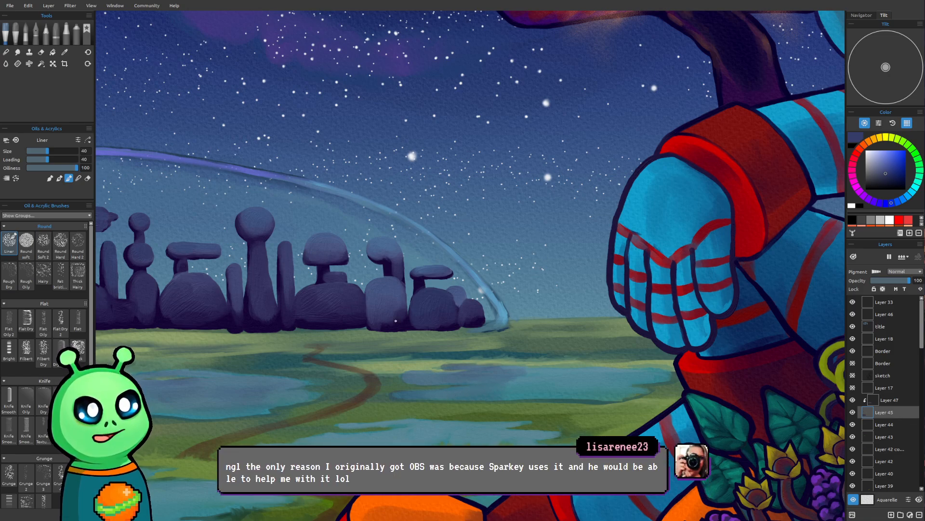
Step: Examine the settlement and the reflections in both ponds, close up and against the surrounding landscape
scroll(396, 321, down, 3)
drag(344, 357, 388, 400)
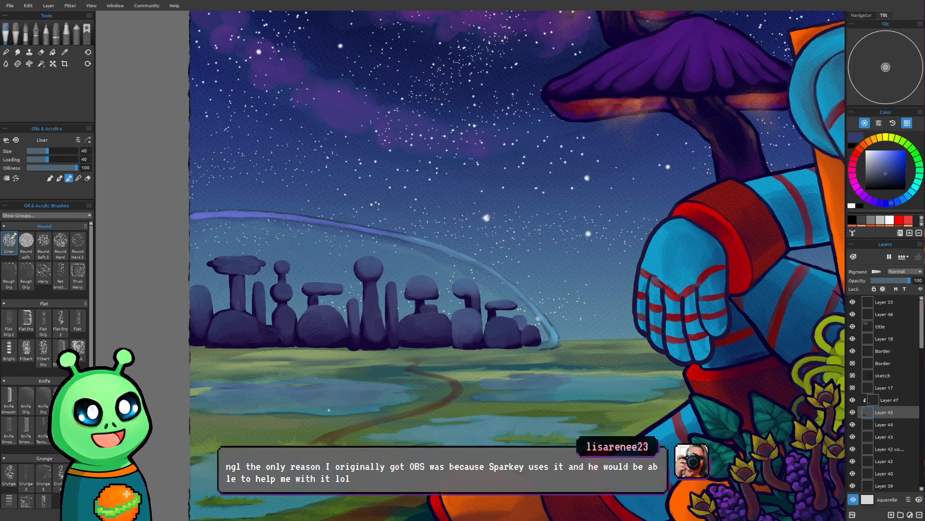
scroll(329, 409, up, 2)
drag(349, 383, 415, 295)
drag(467, 240, 463, 293)
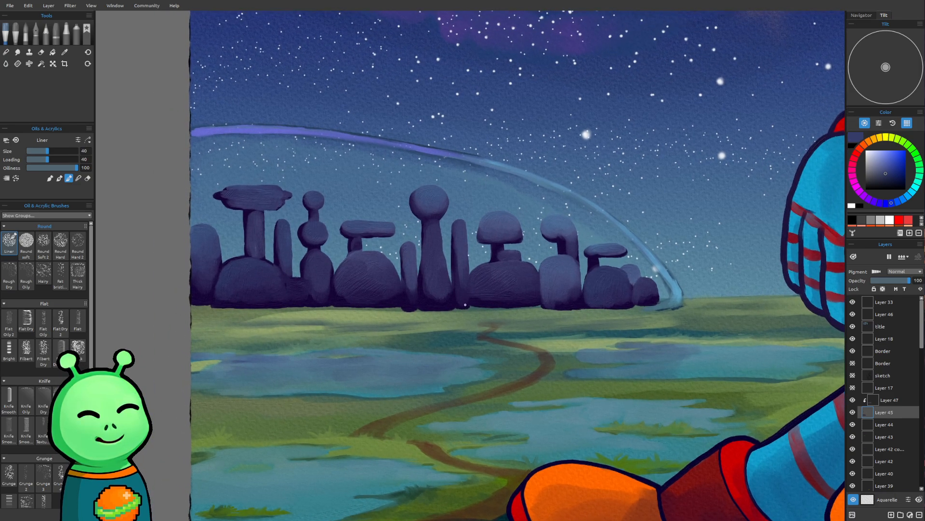
scroll(463, 293, up, 2)
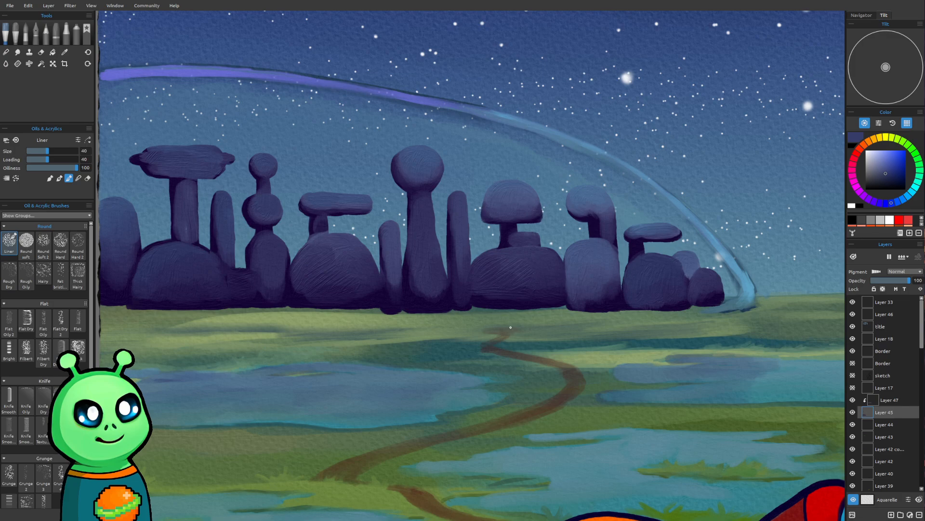
scroll(501, 357, down, 7)
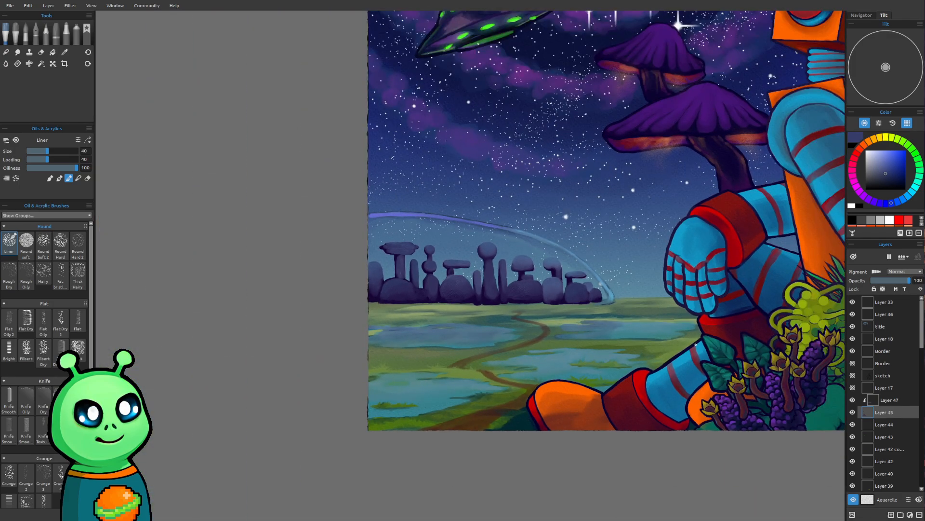
mouse_move(690, 348)
mouse_down()
mouse_move(586, 432)
mouse_move(555, 415)
mouse_up()
drag(354, 359, 397, 350)
scroll(398, 350, up, 5)
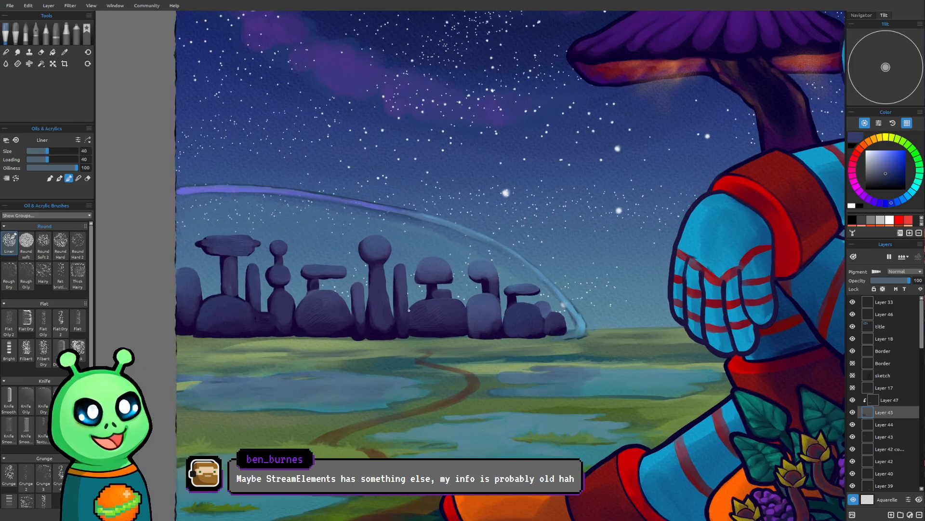
scroll(407, 317, up, 5)
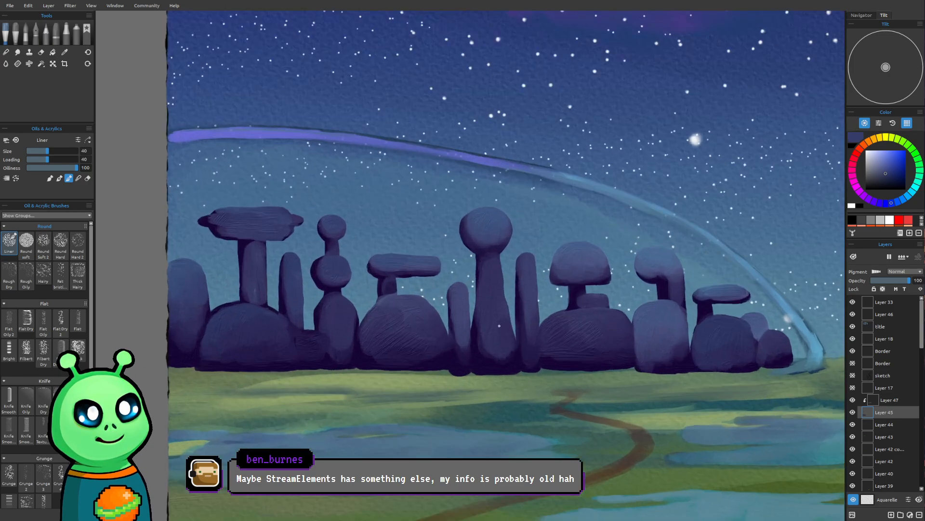
Step: Sample the dark blue at the dome's foot and reduce the Liner brush to size 25 for shading the settlement's base
drag(513, 316, 511, 362)
drag(435, 367, 413, 304)
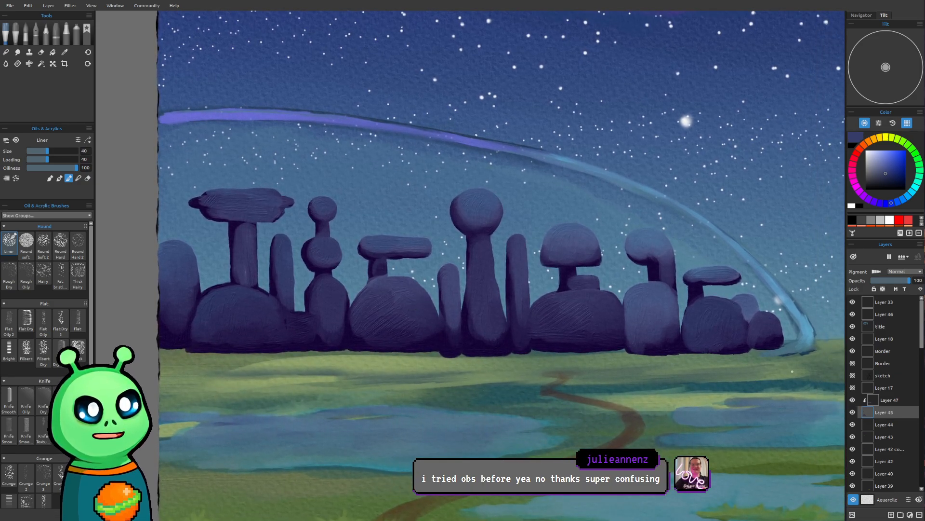
key(i)
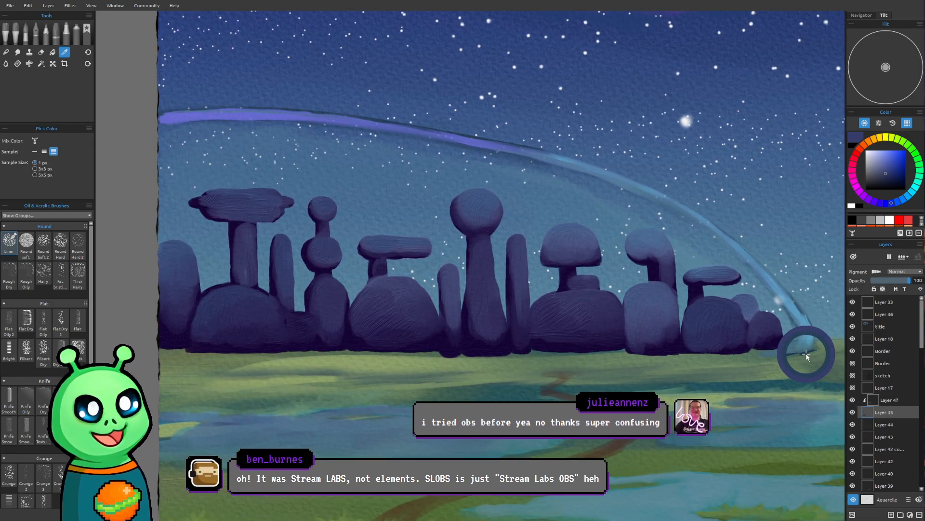
click(806, 353)
key(b)
mouse_move(446, 329)
mouse_down()
mouse_move(429, 345)
mouse_move(446, 335)
mouse_up()
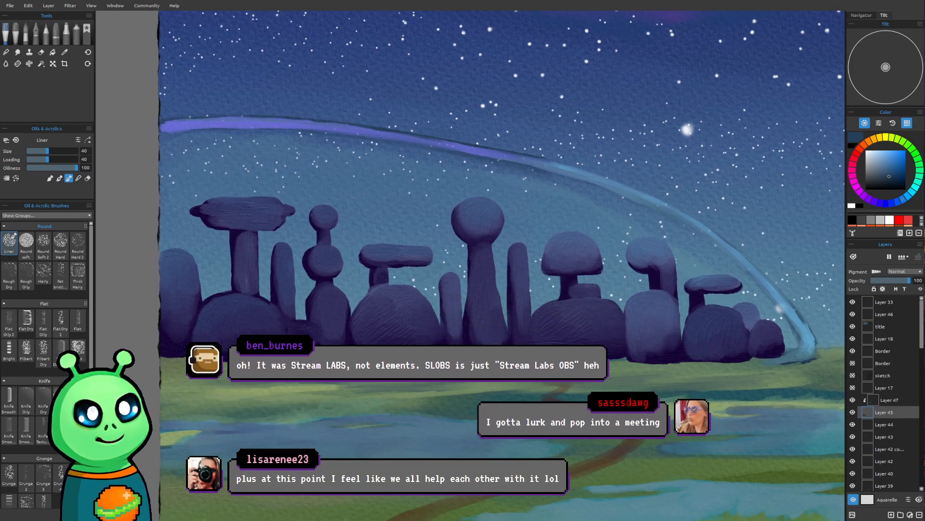
key(bracketleft)
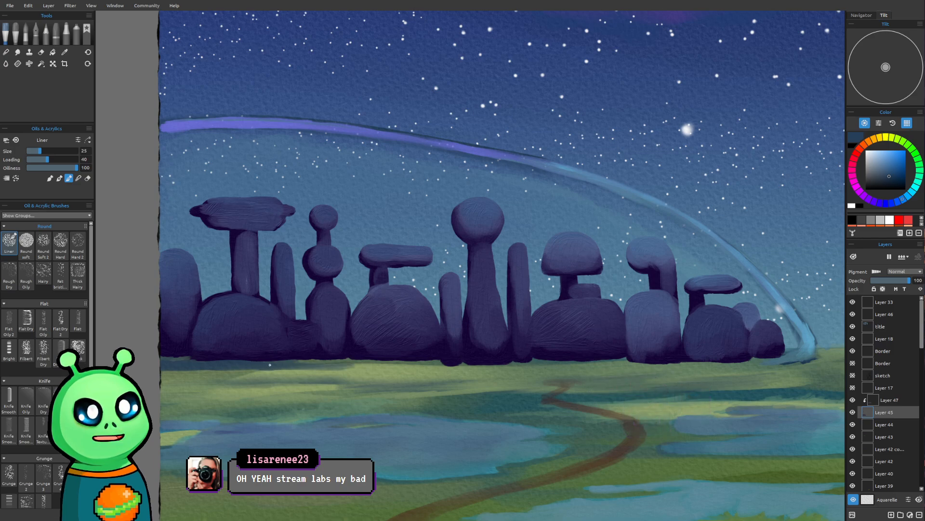
Step: Paint a dark blue ground shadow along the base of the buildings up to the dome's foot, using brush size 30
key(])
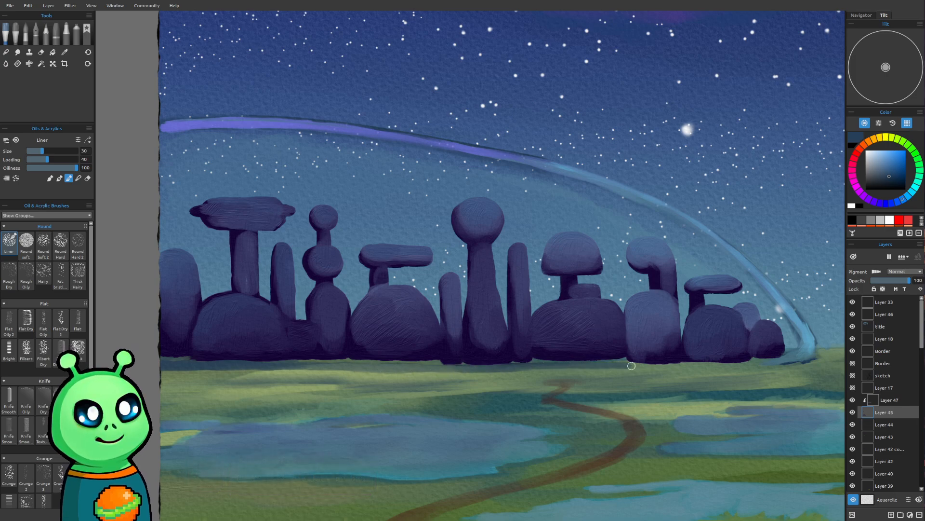
drag(679, 364, 786, 357)
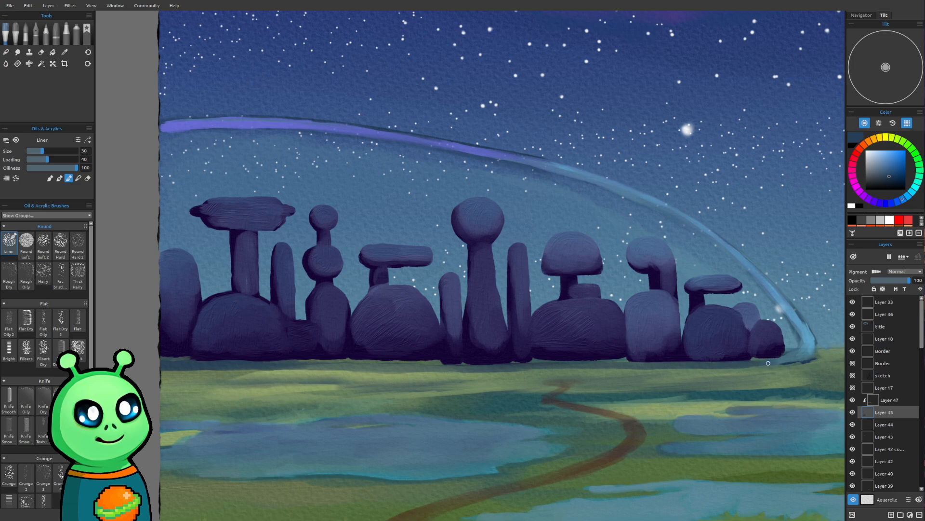
drag(170, 371, 312, 370)
drag(252, 371, 764, 363)
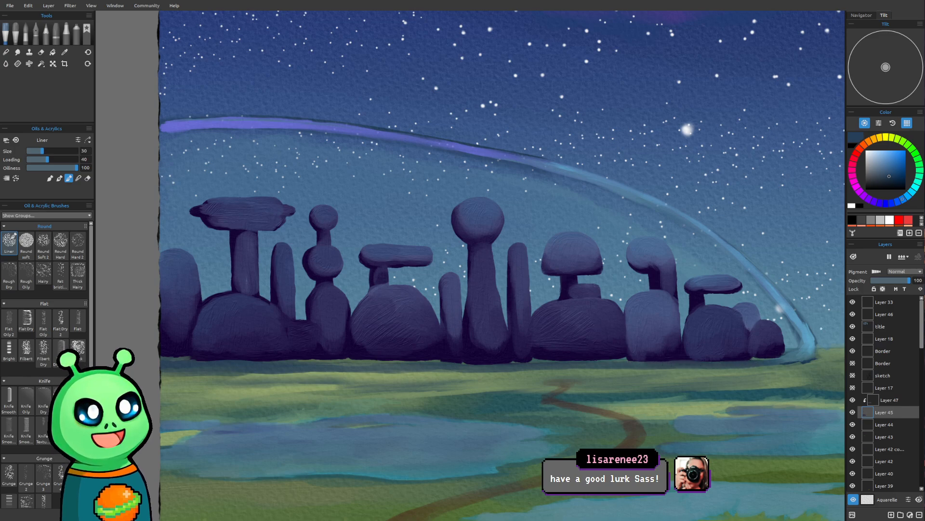
Step: Examine how the settlement's shaded base sits in the landscape beside the robot and mushrooms
drag(742, 331, 493, 426)
drag(505, 367, 481, 373)
scroll(481, 373, down, 4)
scroll(481, 373, down, 2)
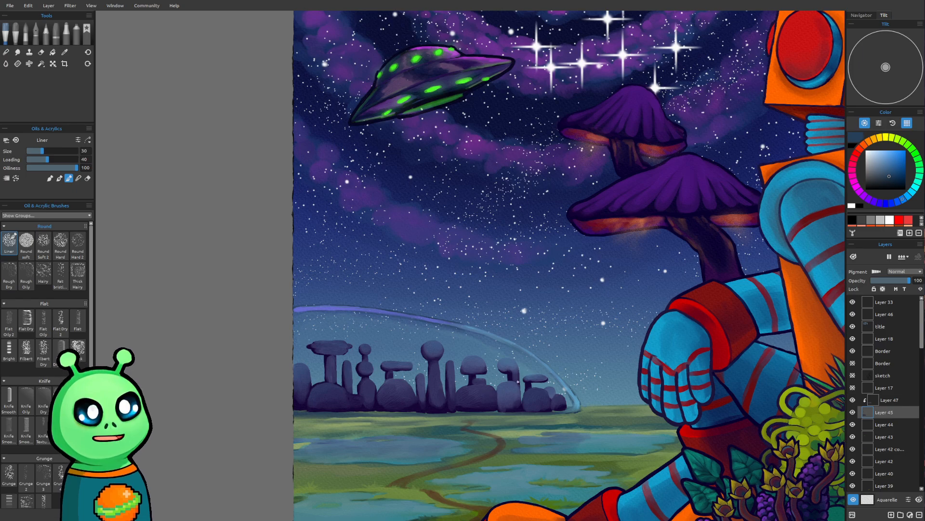
scroll(431, 400, up, 5)
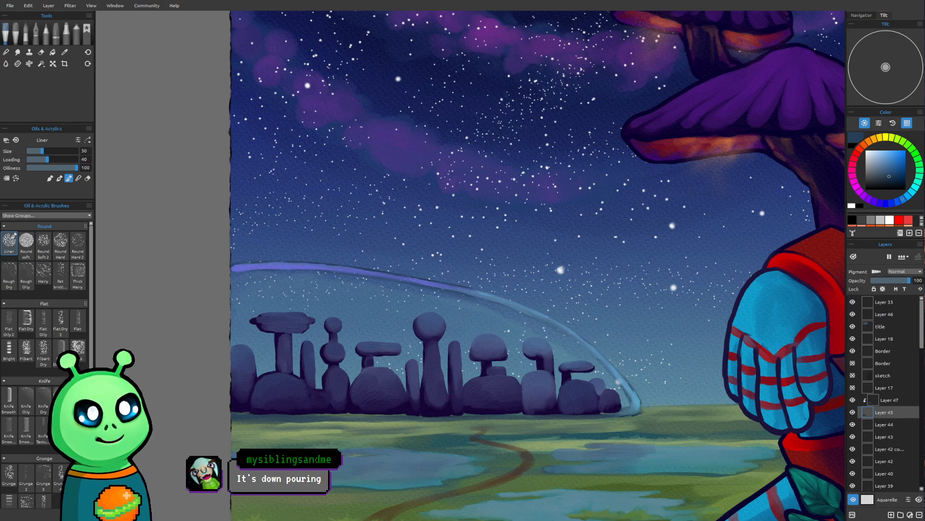
mouse_move(558, 438)
mouse_down()
mouse_move(504, 324)
mouse_move(457, 401)
mouse_up()
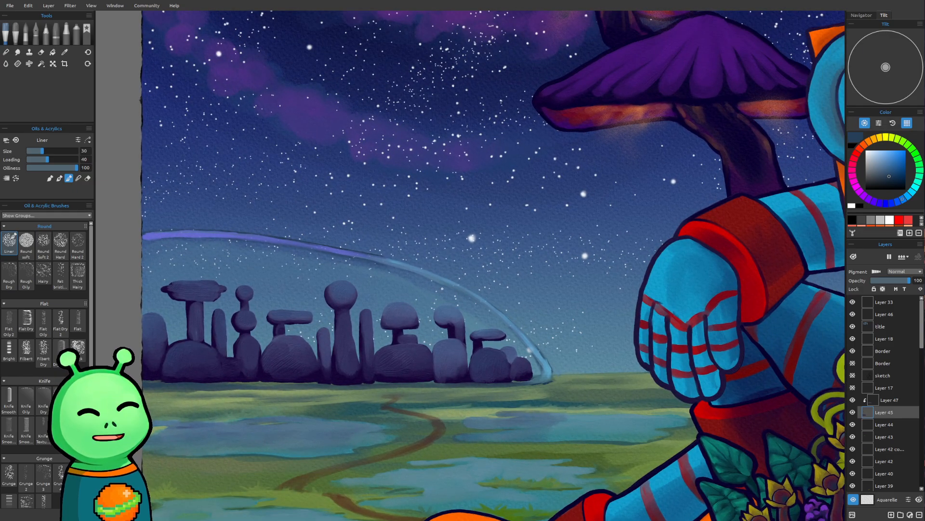
mouse_move(432, 278)
mouse_down()
mouse_move(459, 378)
mouse_move(428, 308)
mouse_move(415, 331)
mouse_up()
Step: Sample the path's brown and paint a thin winding extension of its far end up to the settlement, using brush size 18
scroll(357, 342, up, 3)
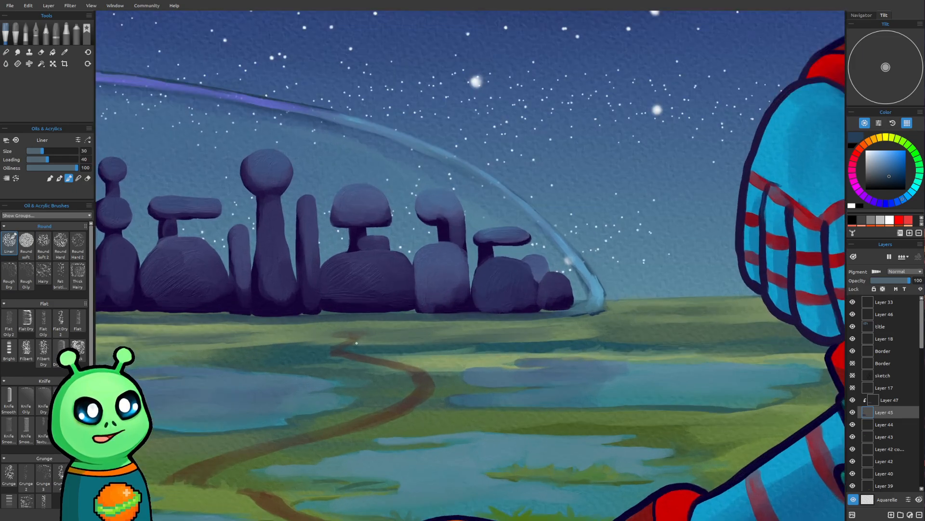
alt+click(420, 385)
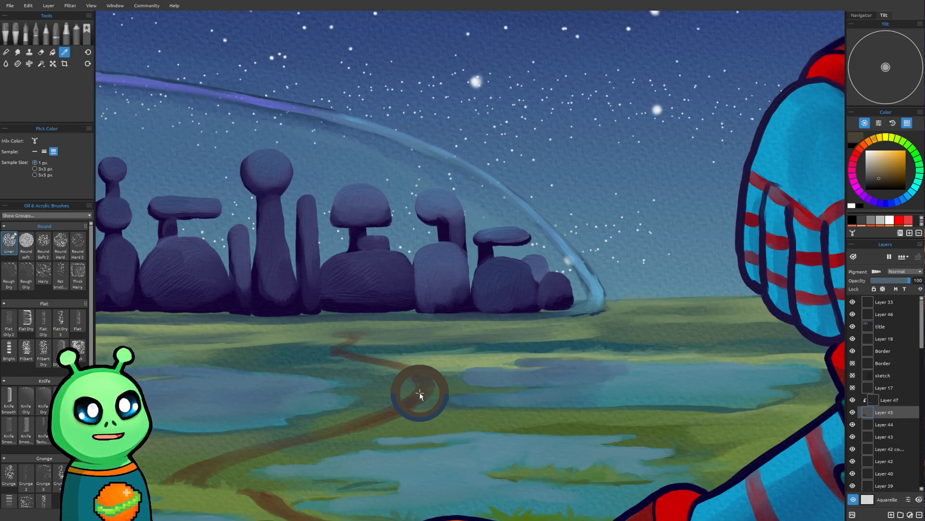
scroll(426, 328, up, 2)
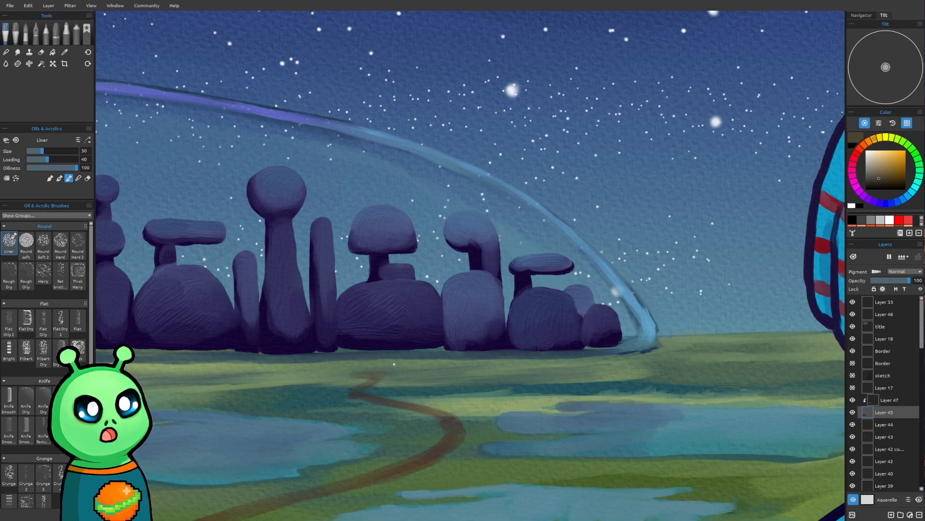
key(bracketleft)
key(bracketleft)
key(bracketleft)
drag(343, 372, 355, 363)
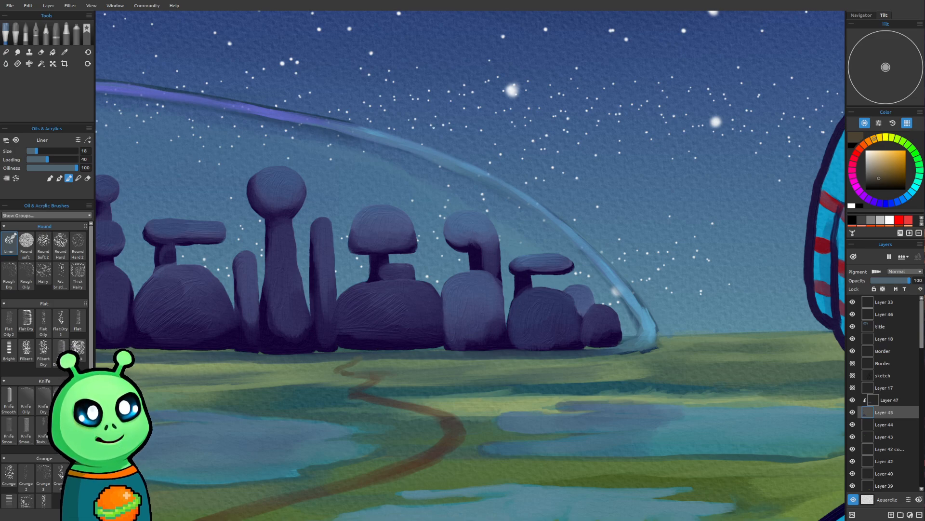
Step: Save the illustration
scroll(374, 399, down, 10)
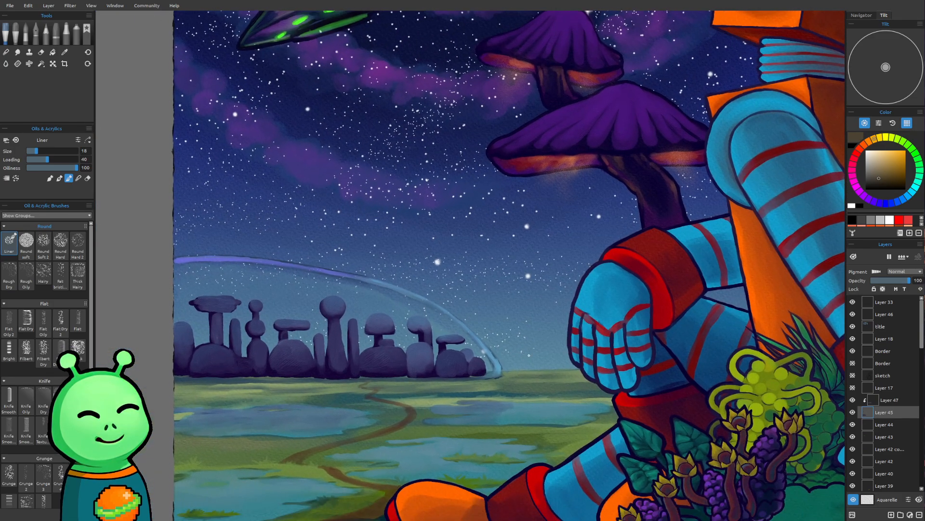
drag(529, 355, 473, 260)
click(11, 6)
click(18, 40)
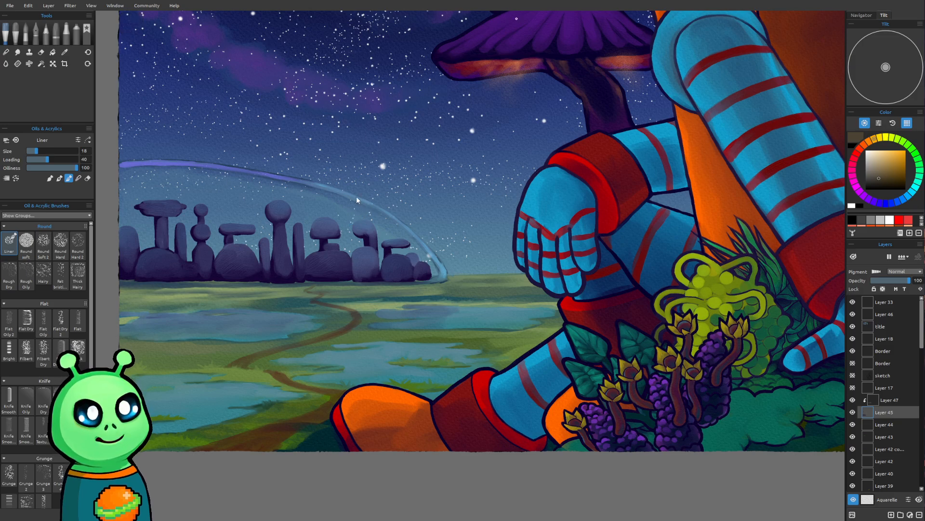
Step: Examine the extended path, the settlement and the pond reflections close up
drag(337, 174, 318, 192)
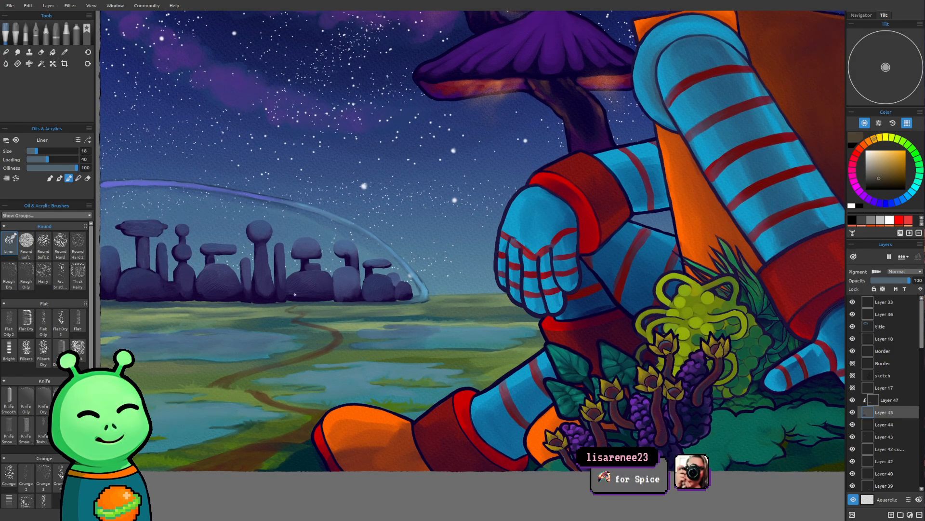
scroll(290, 290, up, 2)
scroll(275, 307, up, 4)
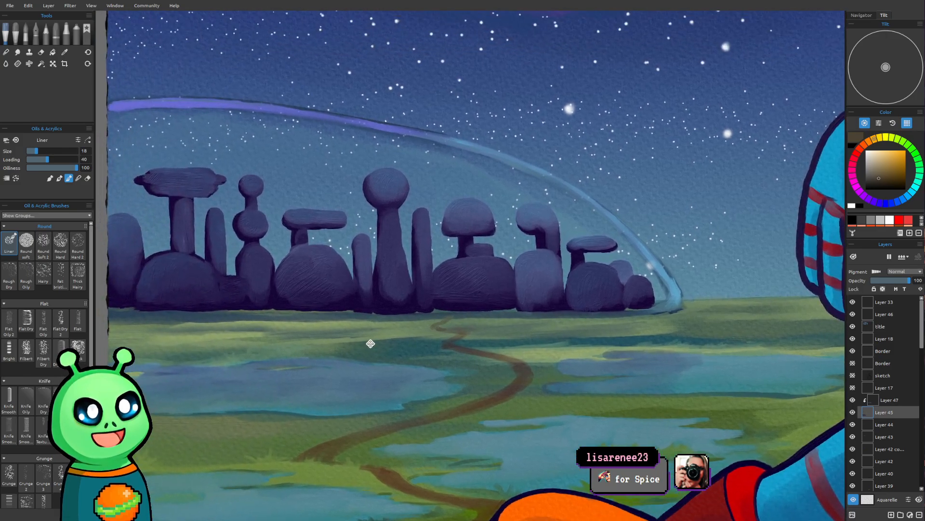
drag(397, 416, 462, 378)
drag(579, 242, 447, 220)
Step: Sample the glowing orange from the underside of the lower small mushroom's cap and make Layer 47 the active layer
scroll(447, 220, down, 5)
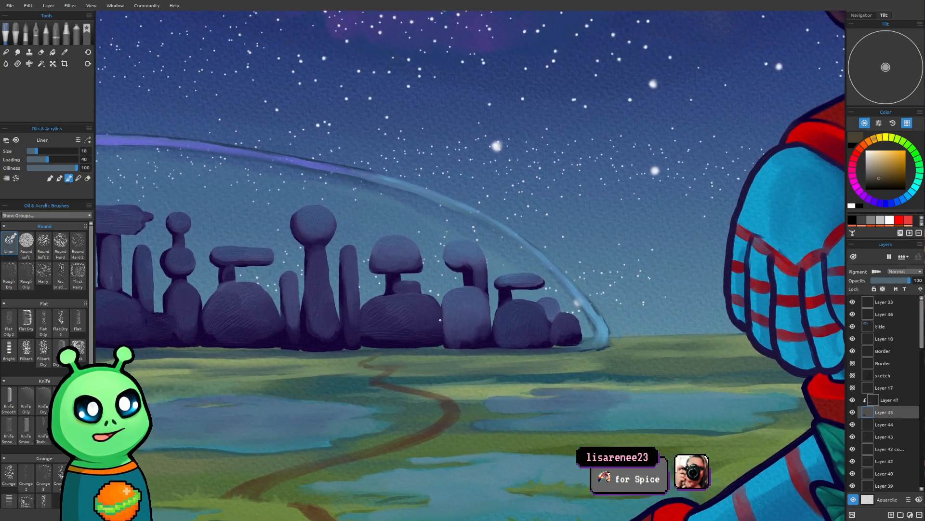
scroll(444, 306, down, 6)
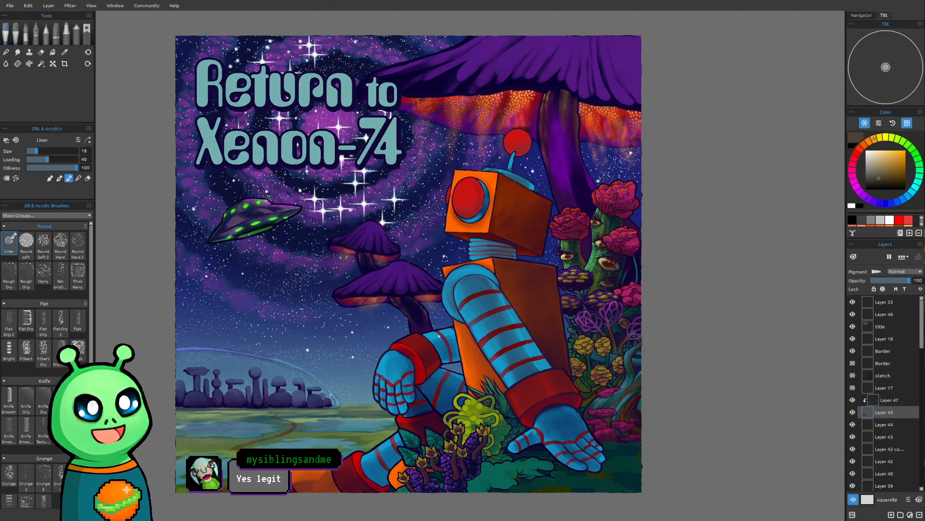
drag(392, 299, 374, 299)
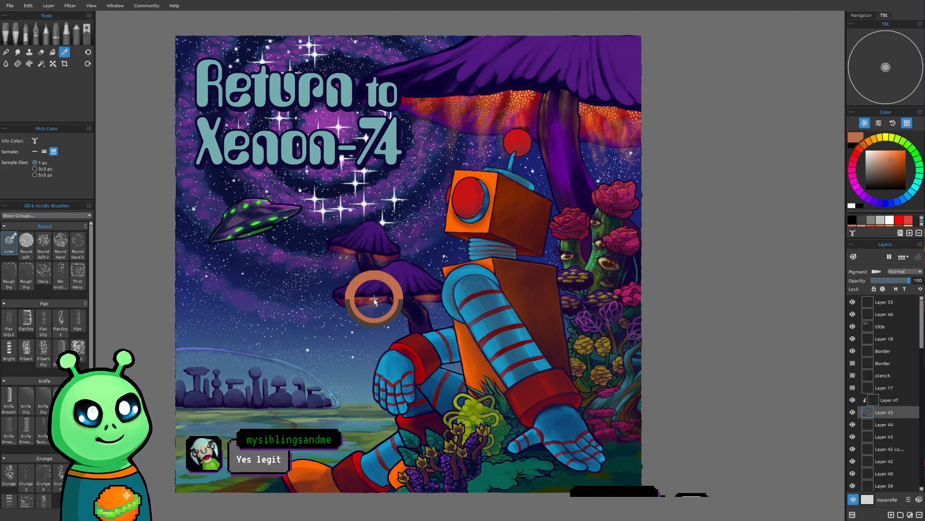
click(890, 402)
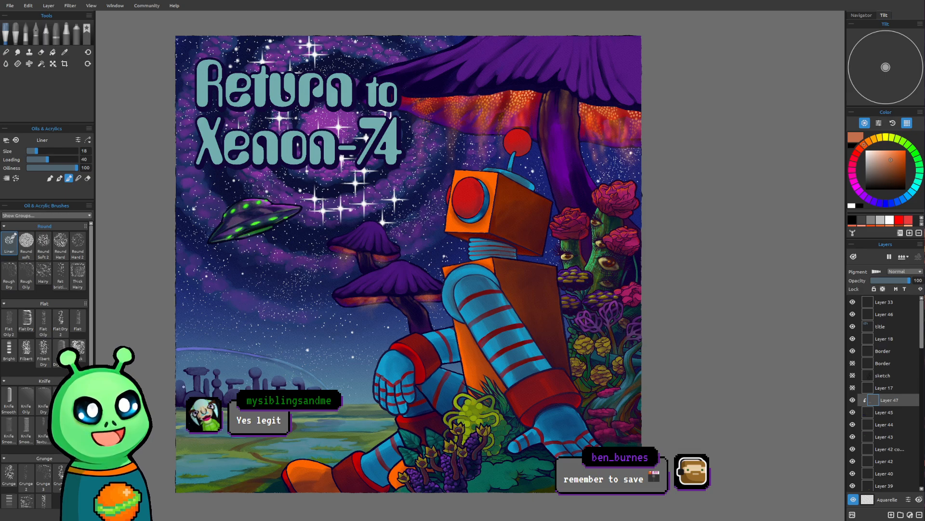
Step: Paint six round orange windows in two rows of three on the tall tower's ball-shaped top, with brush loading 100
scroll(183, 387, up, 6)
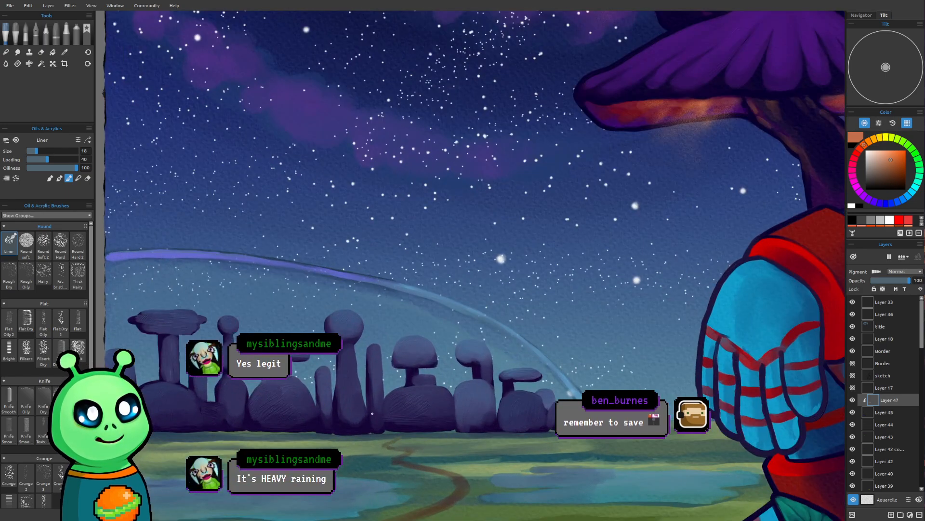
drag(368, 409, 303, 405)
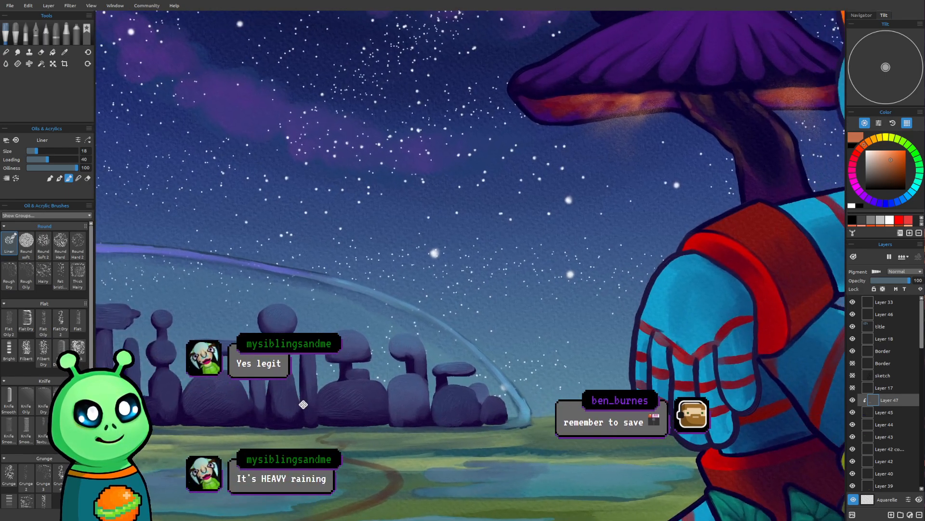
scroll(253, 297, up, 1)
scroll(253, 298, up, 1)
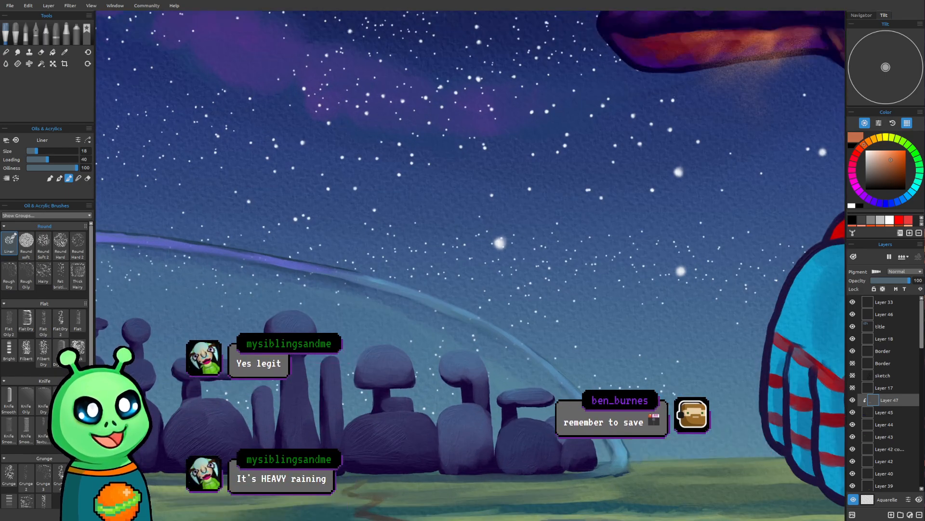
drag(253, 298, 217, 292)
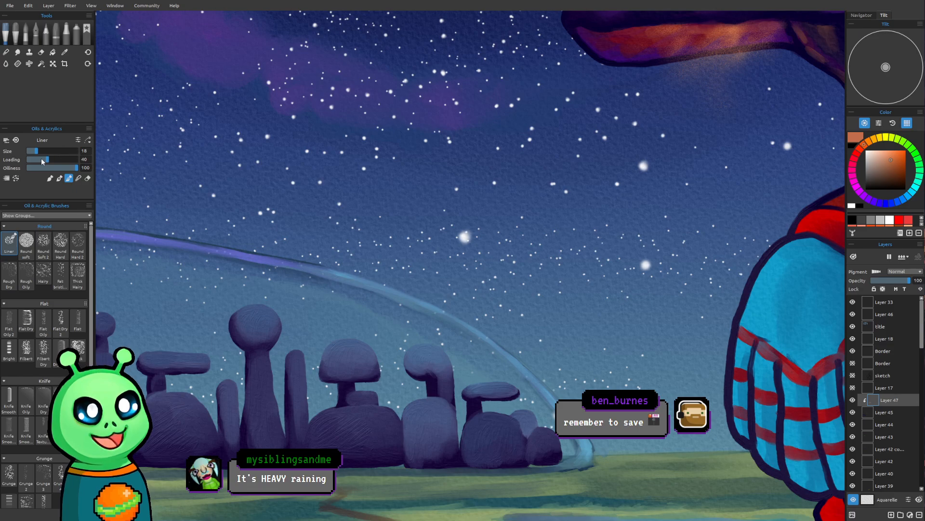
drag(50, 162, 79, 160)
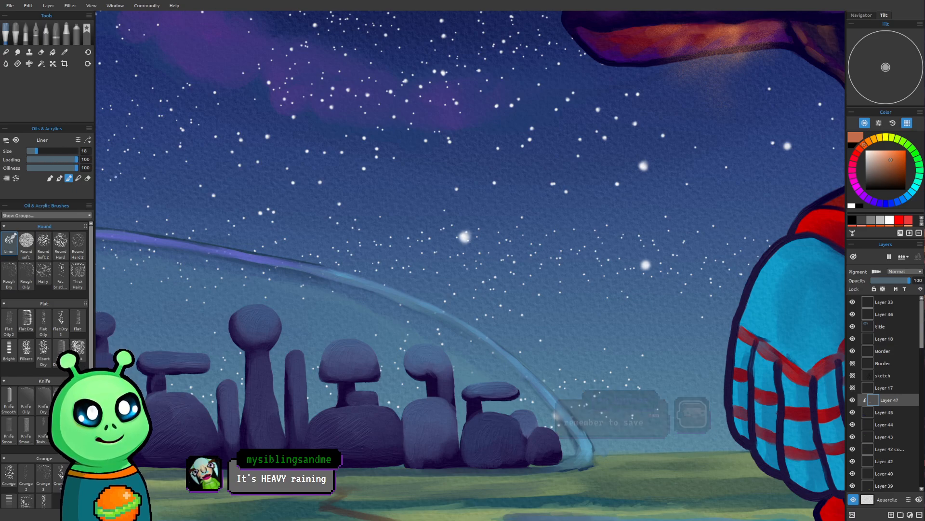
drag(449, 347, 476, 307)
drag(338, 315, 426, 343)
scroll(399, 253, up, 1)
drag(399, 253, 469, 220)
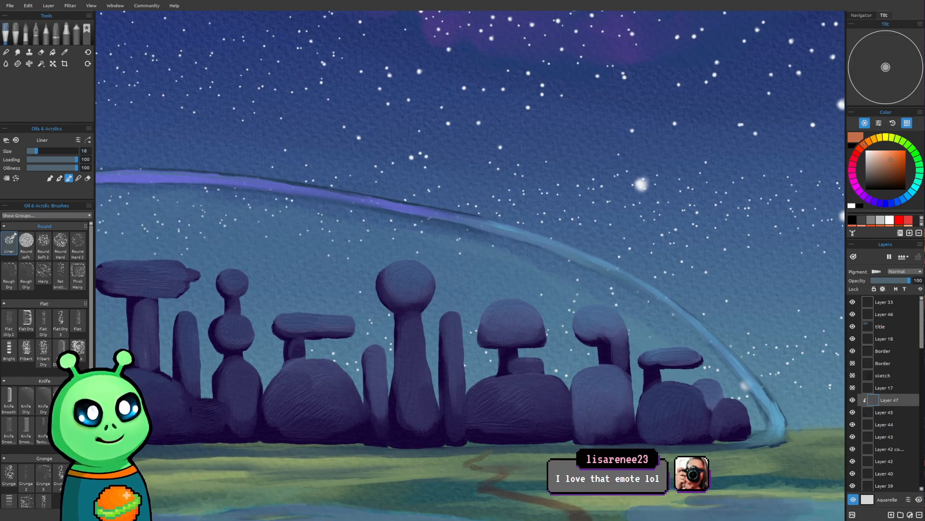
click(417, 278)
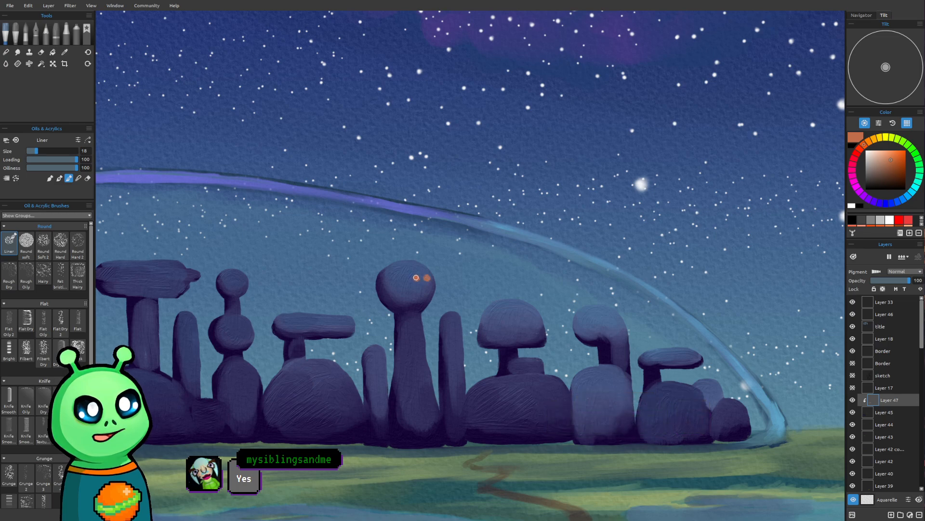
click(406, 278)
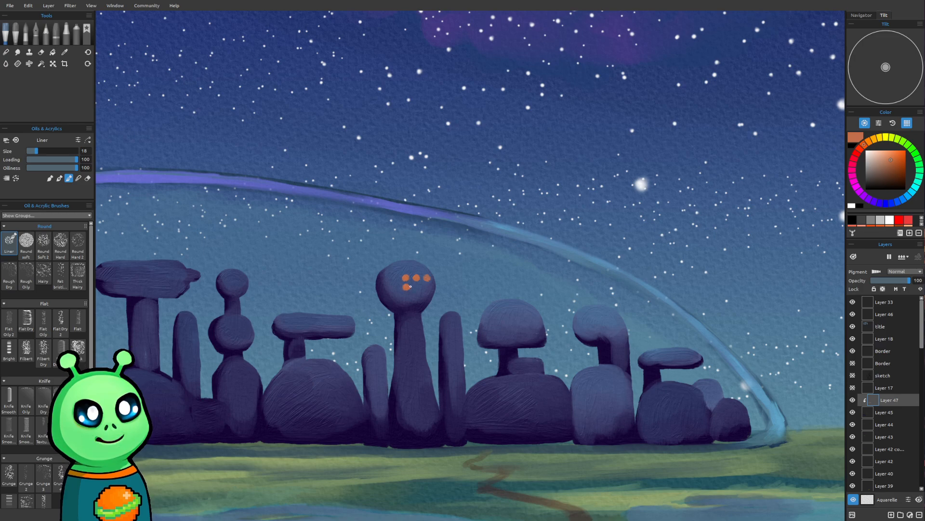
click(418, 286)
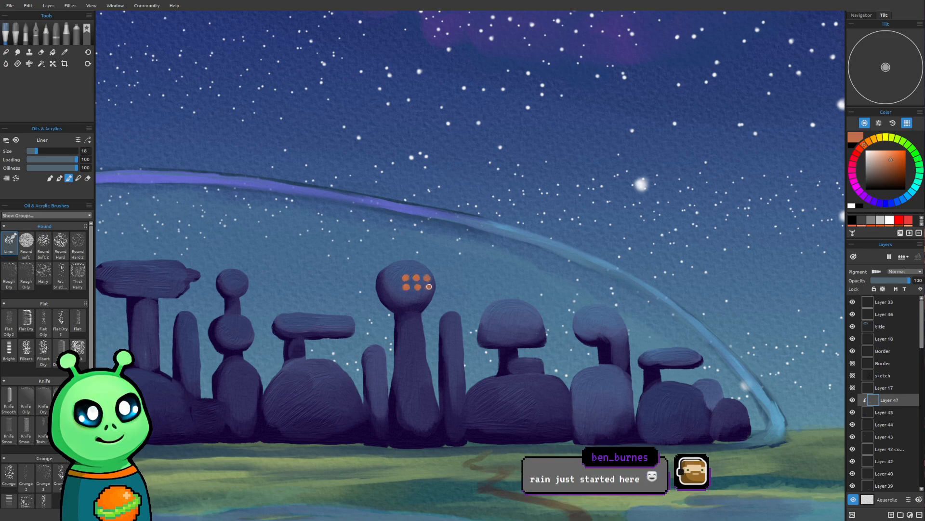
Step: Paint four elongated orange windows in two rows on the flat slab top of the building beside the tall tower
scroll(429, 284, down, 5)
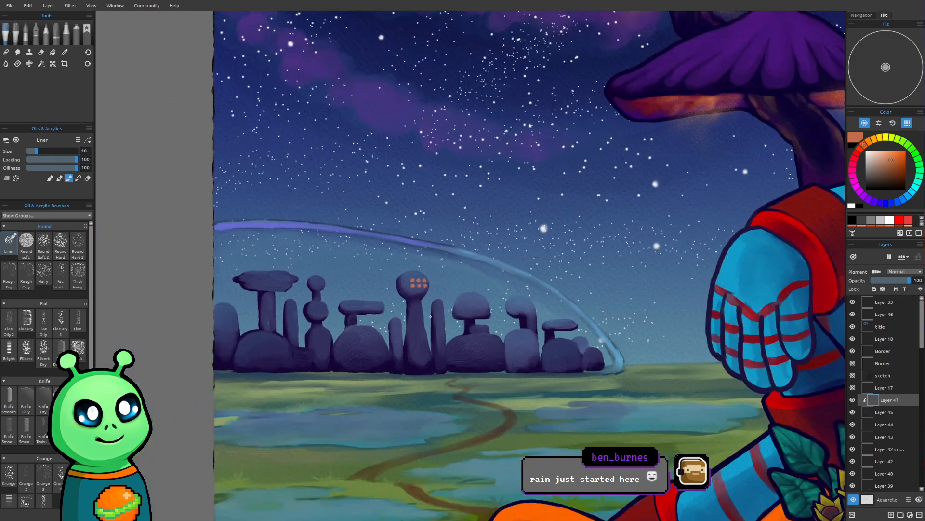
drag(576, 335, 549, 360)
scroll(497, 398, up, 5)
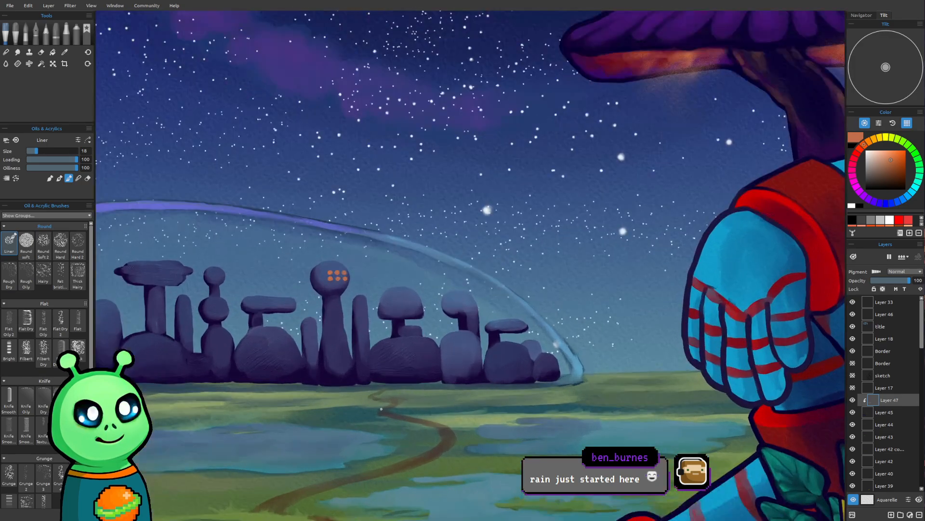
scroll(387, 396, up, 2)
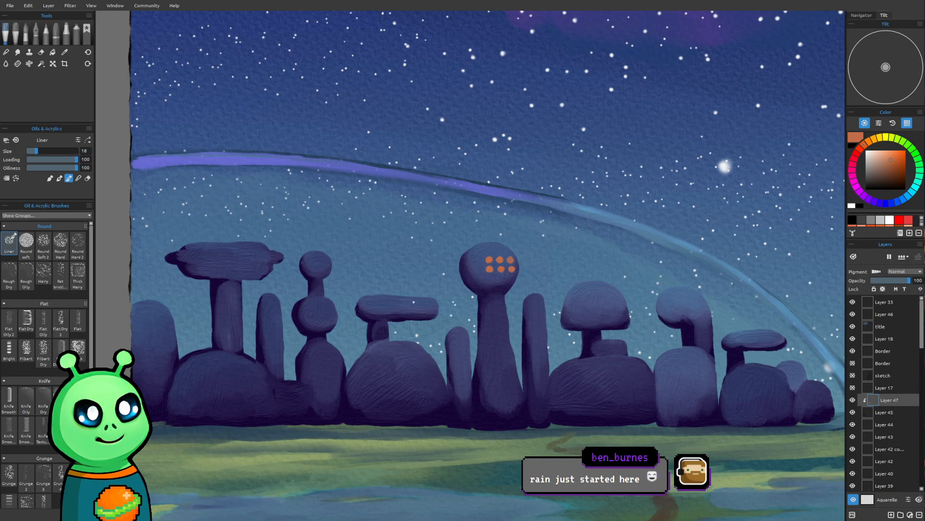
drag(414, 301, 424, 301)
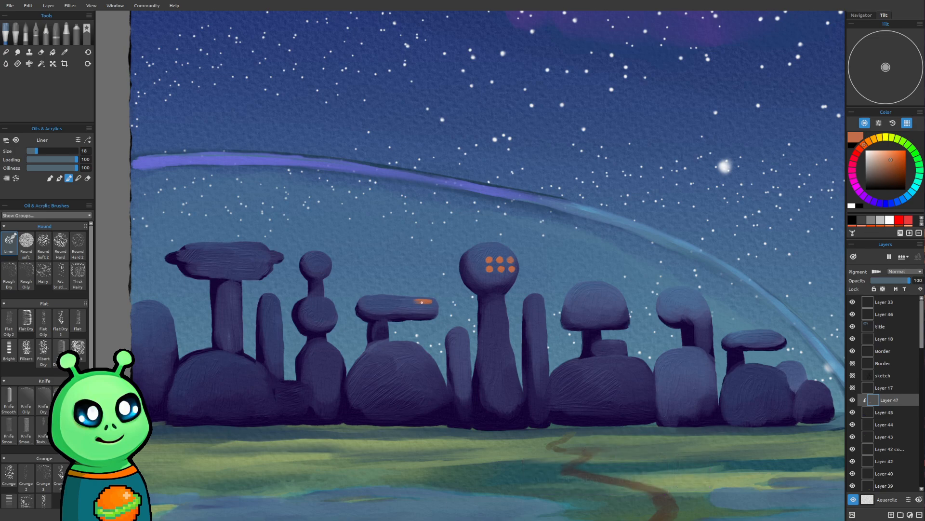
drag(406, 301, 393, 301)
drag(419, 308, 431, 308)
Step: Paint round orange windows on the stacked-ball building: four on the upper ball and six on the lower ball
mouse_move(420, 338)
mouse_down()
mouse_move(349, 401)
mouse_move(364, 407)
mouse_move(478, 389)
mouse_up()
scroll(361, 339, up, 2)
drag(390, 287, 398, 200)
drag(413, 167, 394, 183)
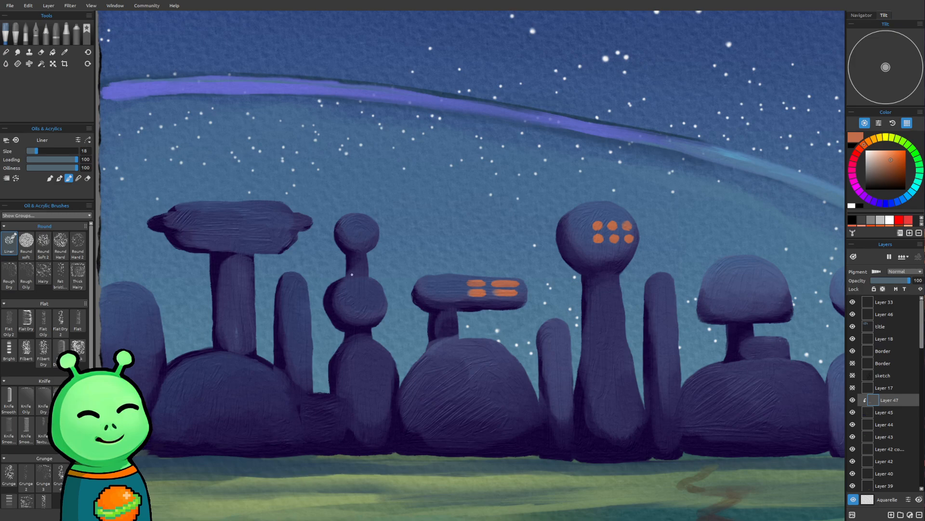
click(371, 227)
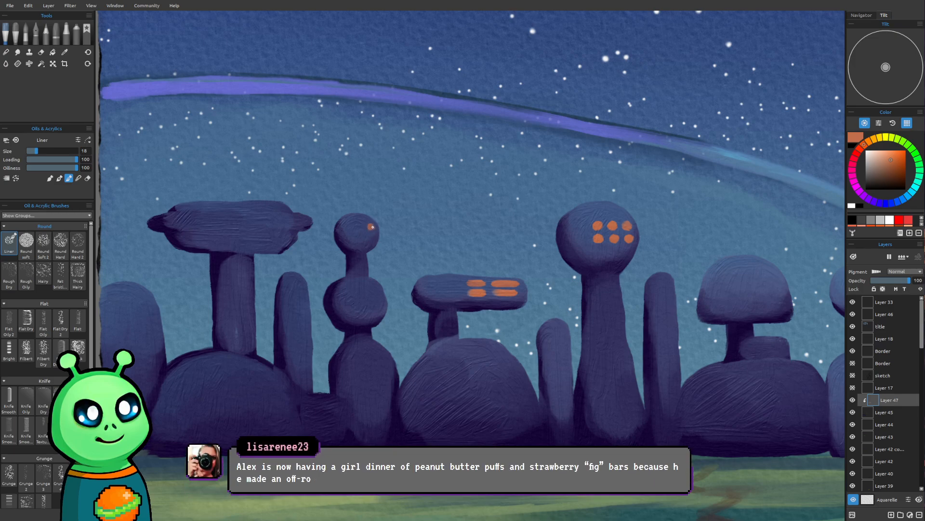
click(361, 226)
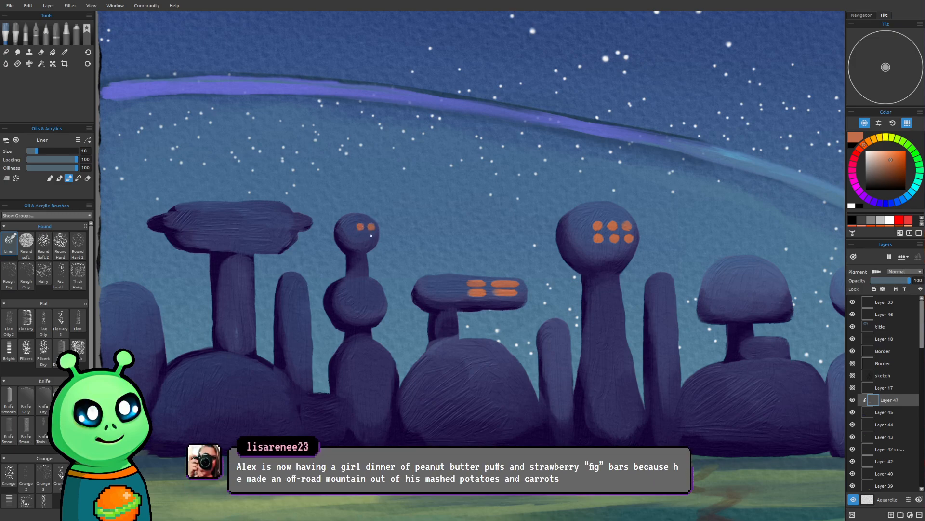
click(371, 236)
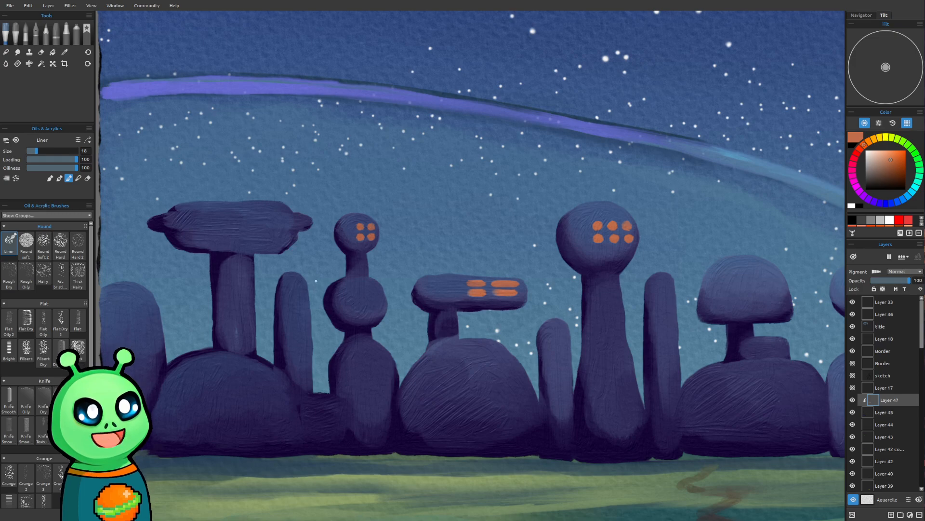
click(365, 293)
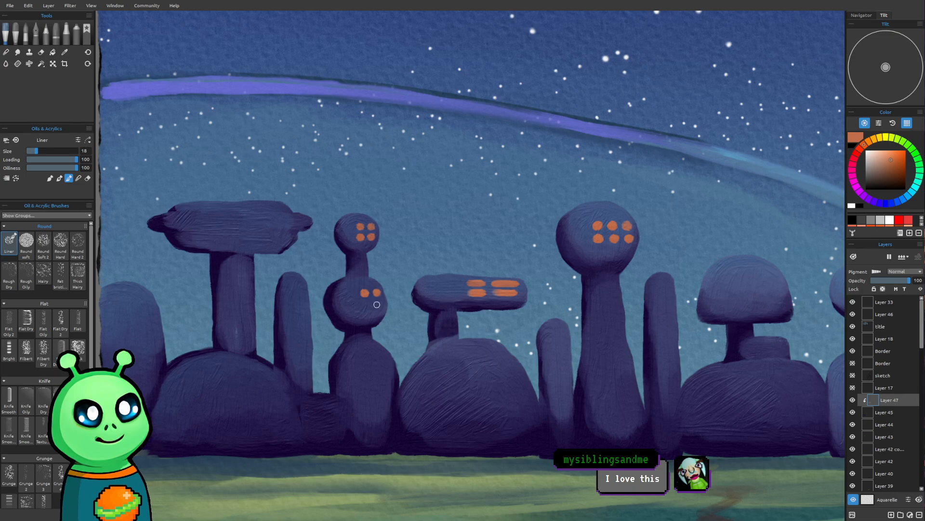
click(378, 305)
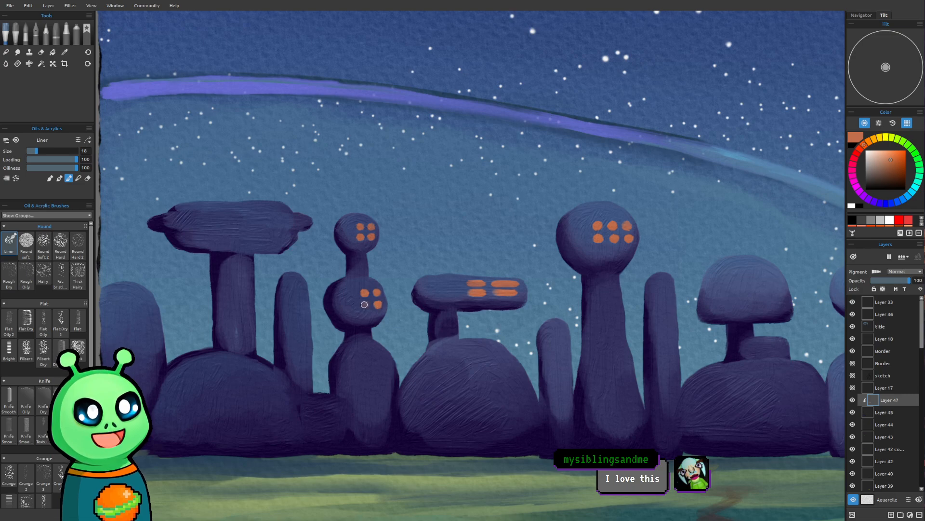
click(351, 292)
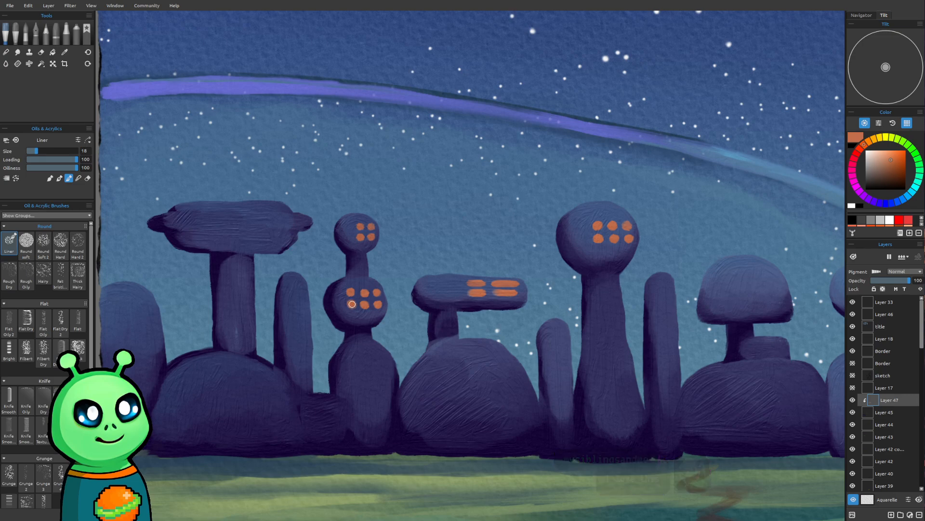
Step: Paint six elongated orange windows in two rows of three on the dome beneath the flat slab top
scroll(426, 251, down, 2)
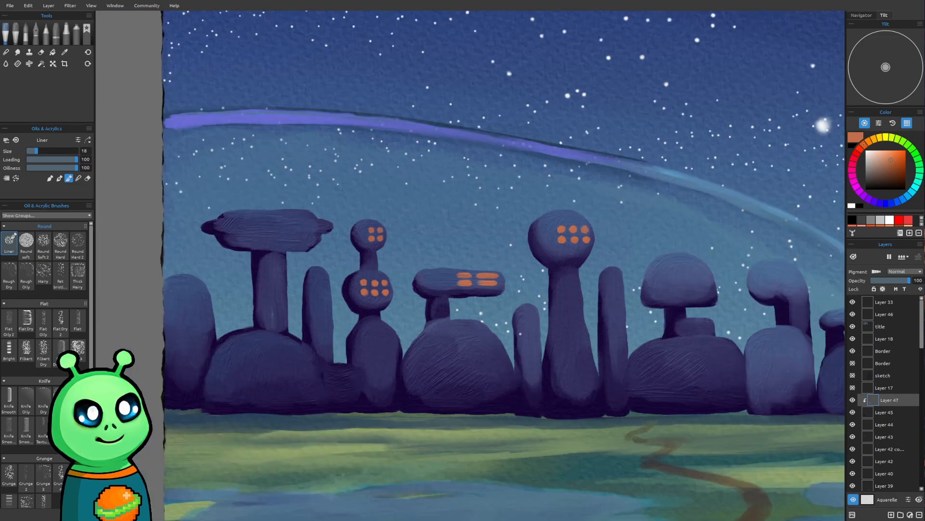
drag(549, 364, 473, 382)
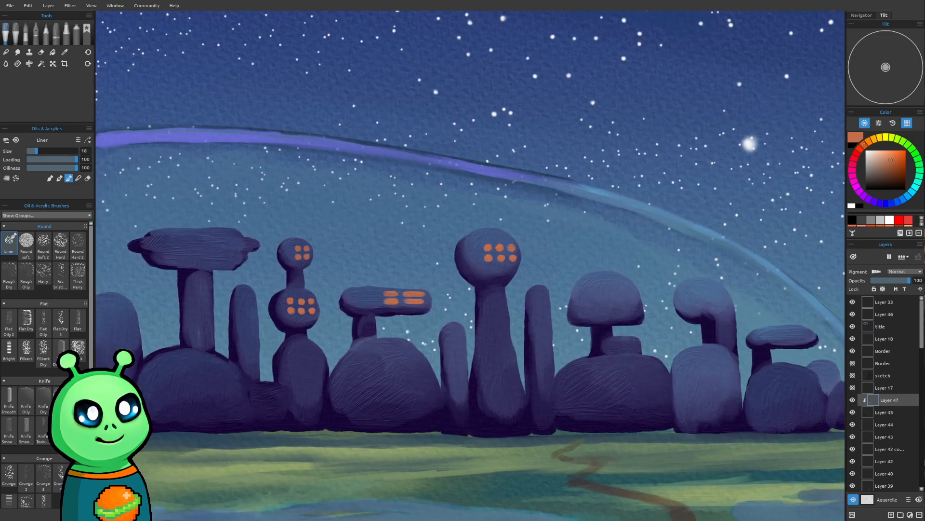
mouse_move(406, 357)
mouse_down()
mouse_move(419, 355)
mouse_move(364, 356)
mouse_up()
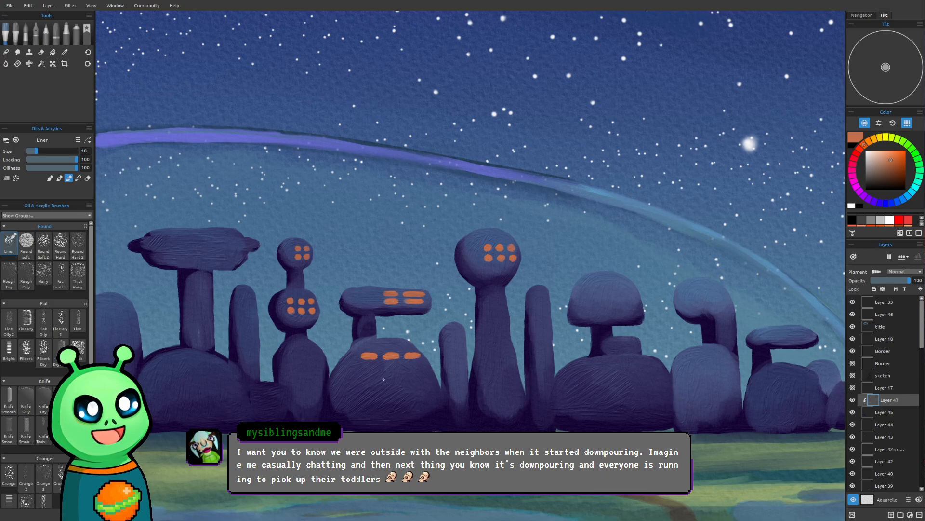
drag(370, 367, 389, 367)
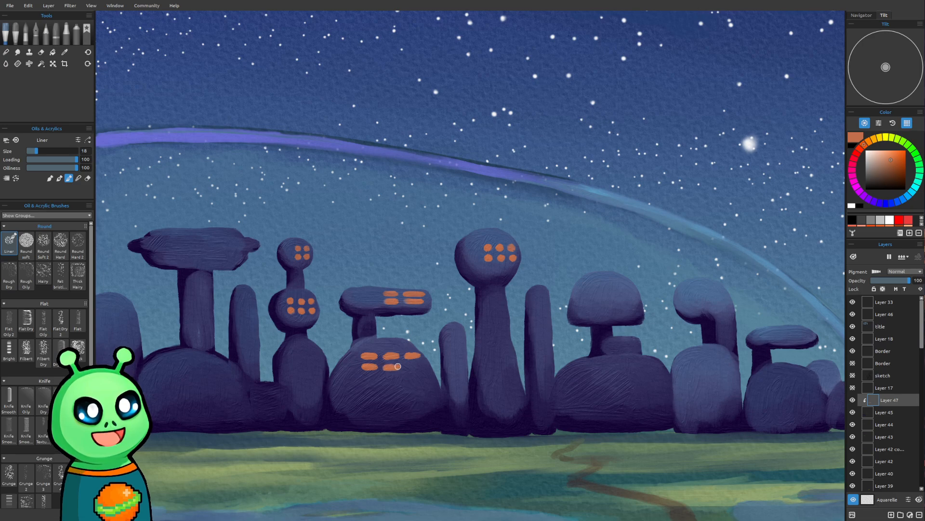
drag(408, 366, 421, 366)
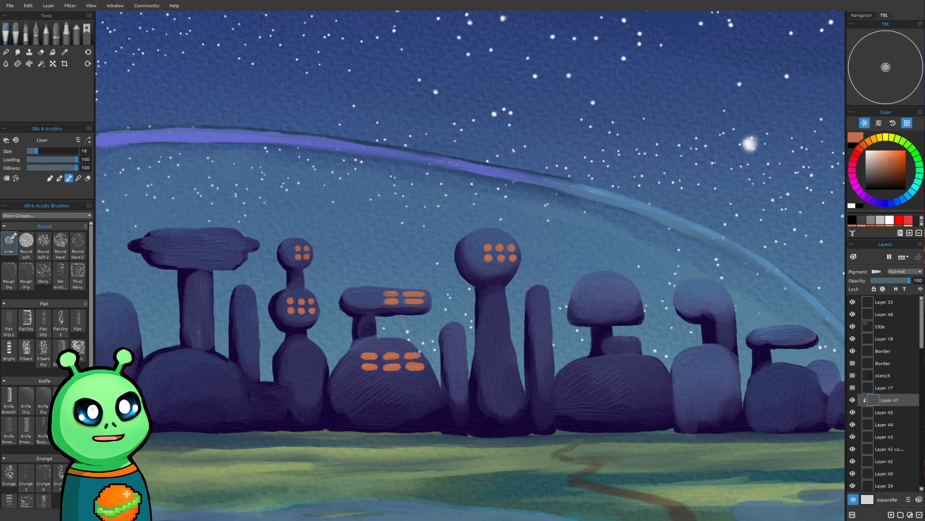
Step: Paint elongated orange windows on the wide saucer-like tower top, four in the upper row and three in the lower row
scroll(457, 322, down, 3)
drag(447, 322, 457, 355)
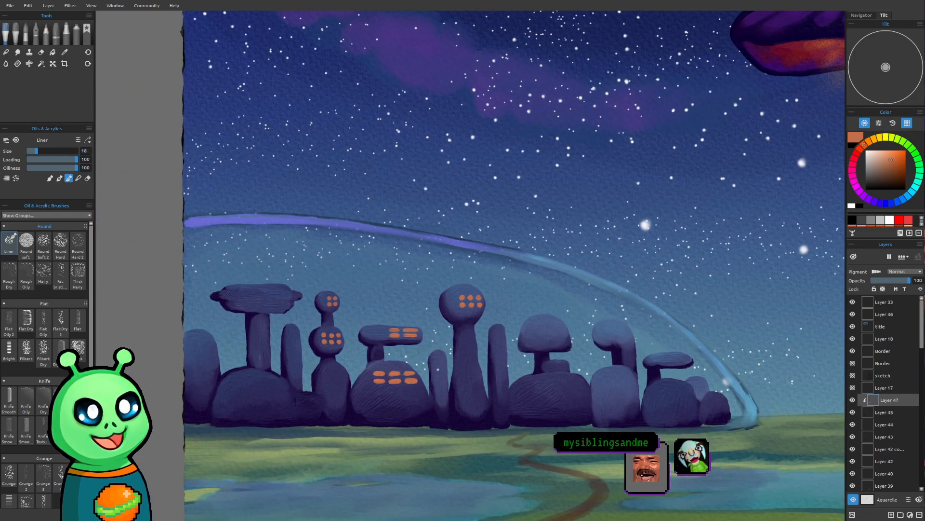
scroll(427, 383, up, 2)
mouse_move(310, 373)
mouse_down()
mouse_move(376, 370)
mouse_move(419, 342)
mouse_move(451, 366)
mouse_up()
scroll(401, 343, up, 3)
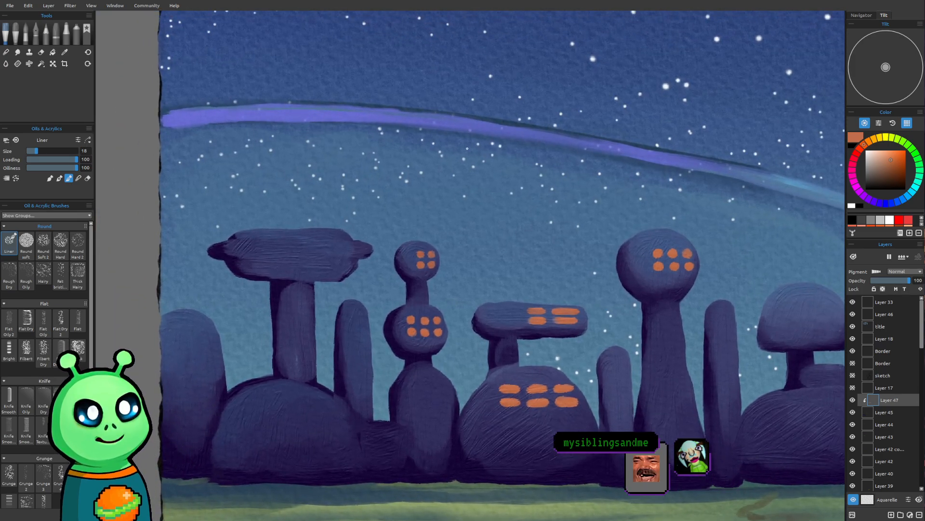
drag(364, 251, 357, 250)
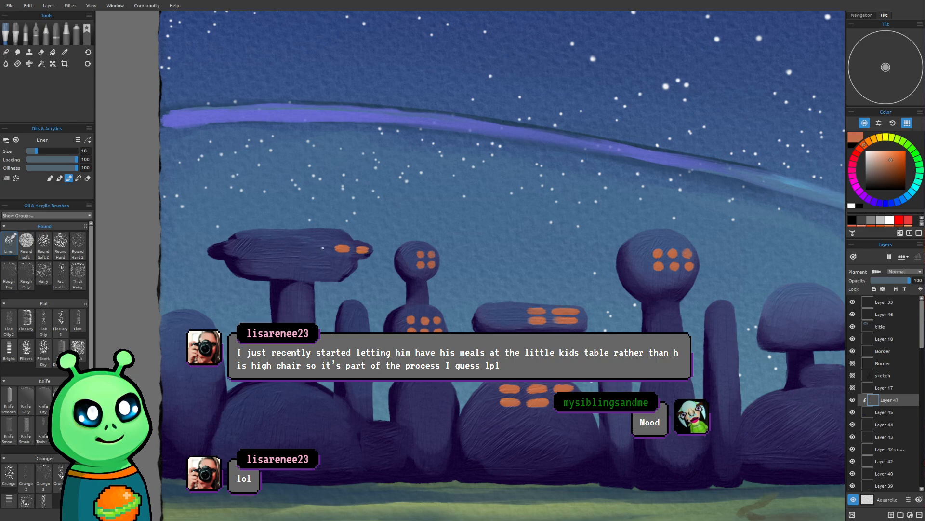
mouse_move(322, 248)
mouse_down()
mouse_move(285, 247)
mouse_move(297, 246)
mouse_up()
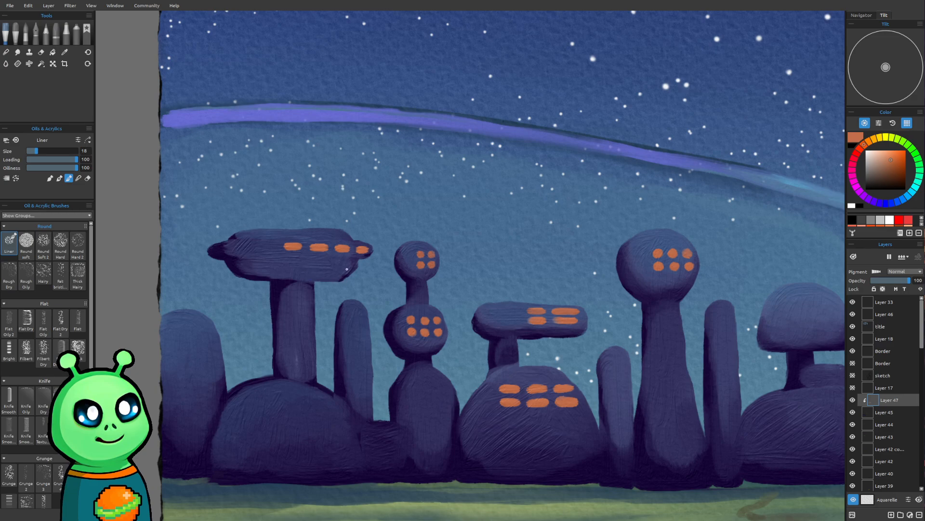
drag(345, 263, 292, 259)
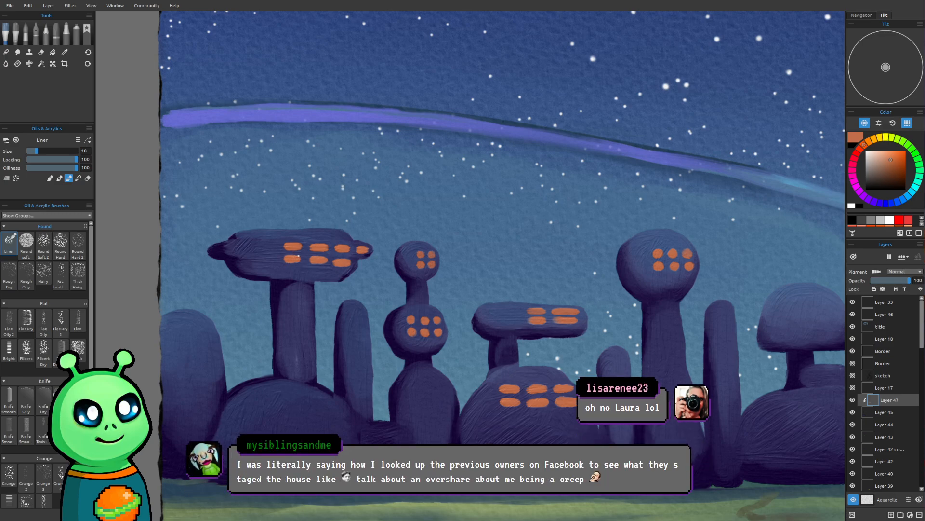
scroll(407, 280, down, 3)
mouse_move(447, 338)
mouse_down()
mouse_move(433, 372)
mouse_move(404, 389)
mouse_up()
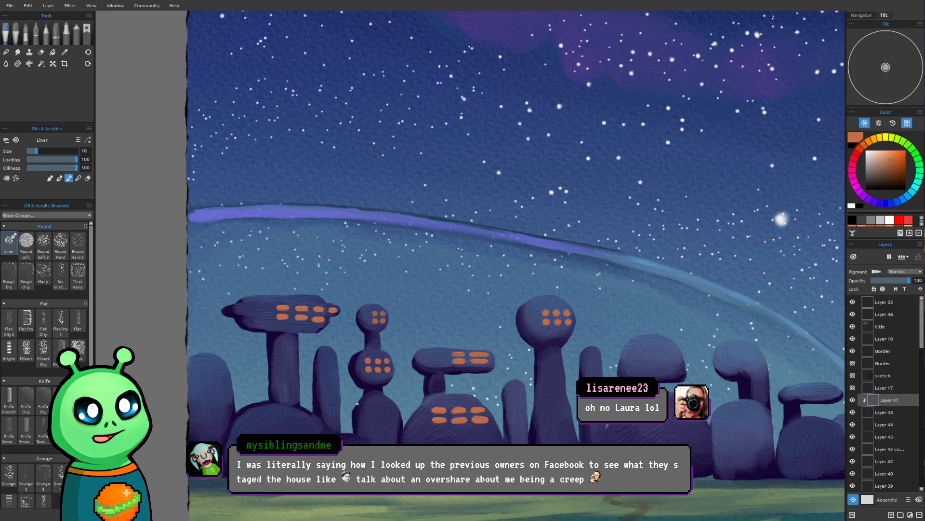
Step: Extend the window rows on the saucer-like tower top with one more elongated orange window at the near end of each row
mouse_move(407, 310)
mouse_down()
mouse_move(380, 285)
mouse_move(345, 276)
mouse_up()
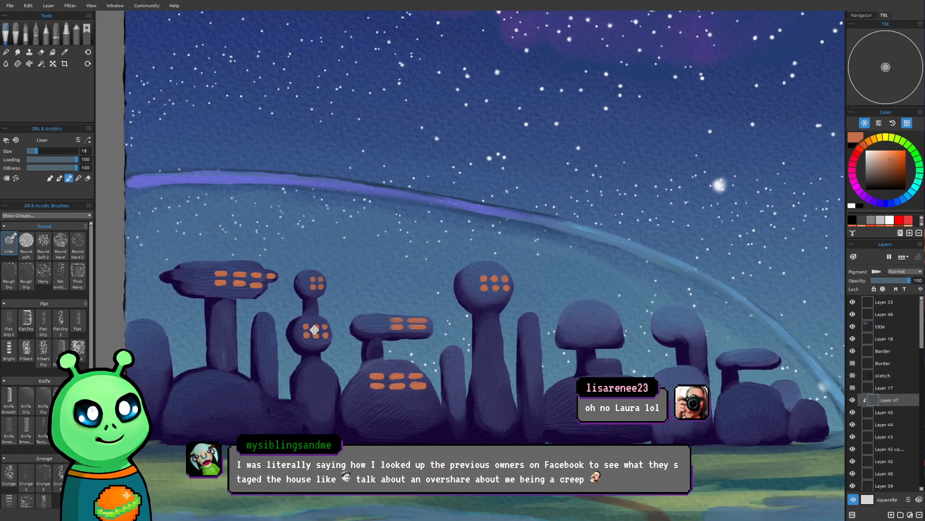
drag(315, 331, 373, 358)
scroll(284, 332, up, 3)
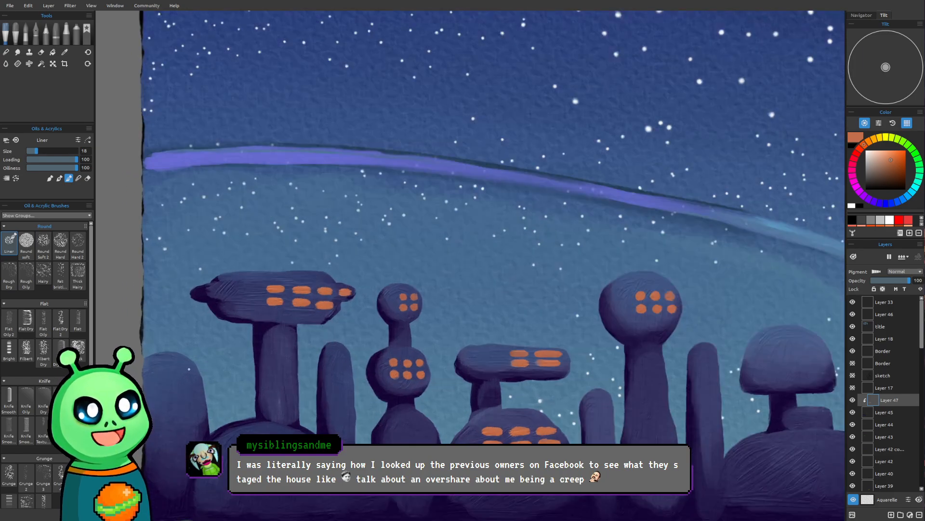
drag(260, 301, 353, 316)
scroll(414, 262, up, 1)
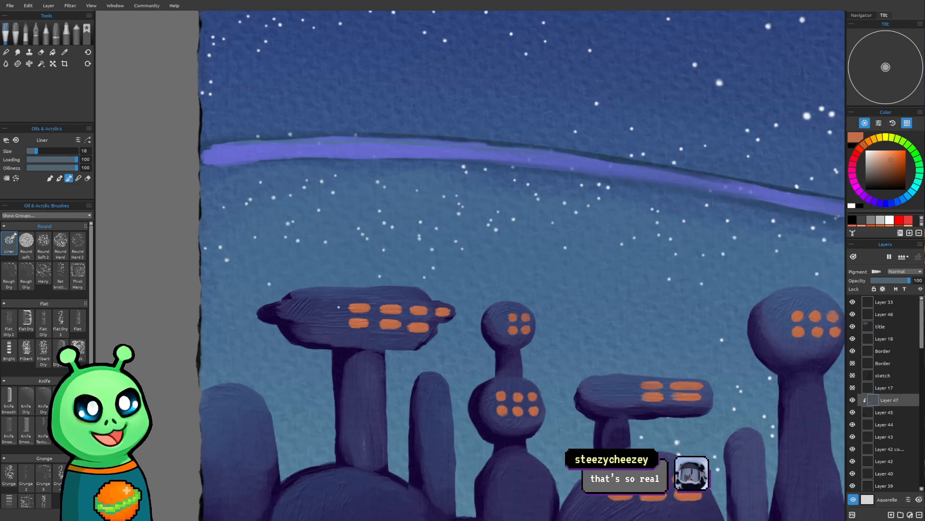
mouse_move(323, 308)
mouse_down()
mouse_move(336, 307)
mouse_move(322, 308)
mouse_move(323, 323)
mouse_move(339, 324)
mouse_move(323, 323)
mouse_up()
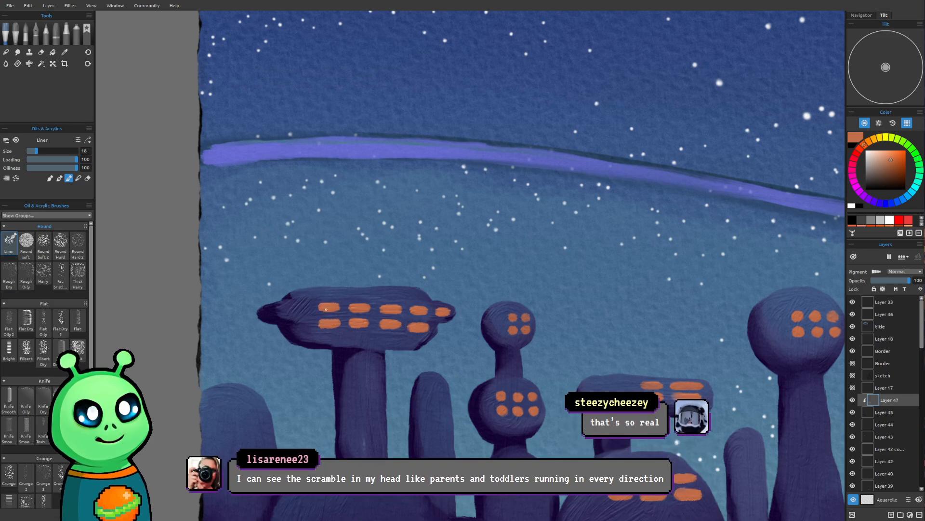
Step: Paint a vertical column of five orange windows down the stem beneath the saucer-like tower top
scroll(429, 358, down, 5)
drag(538, 455, 484, 433)
scroll(484, 432, up, 3)
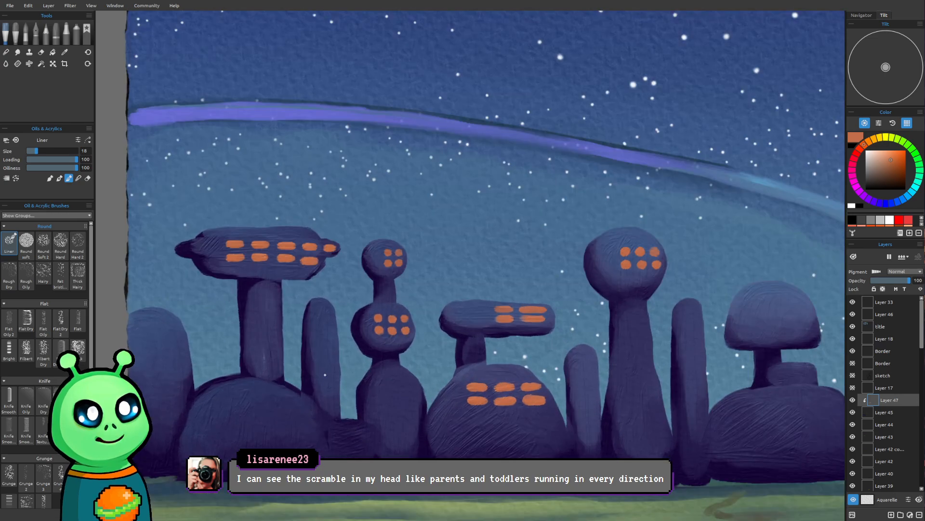
drag(325, 375, 316, 398)
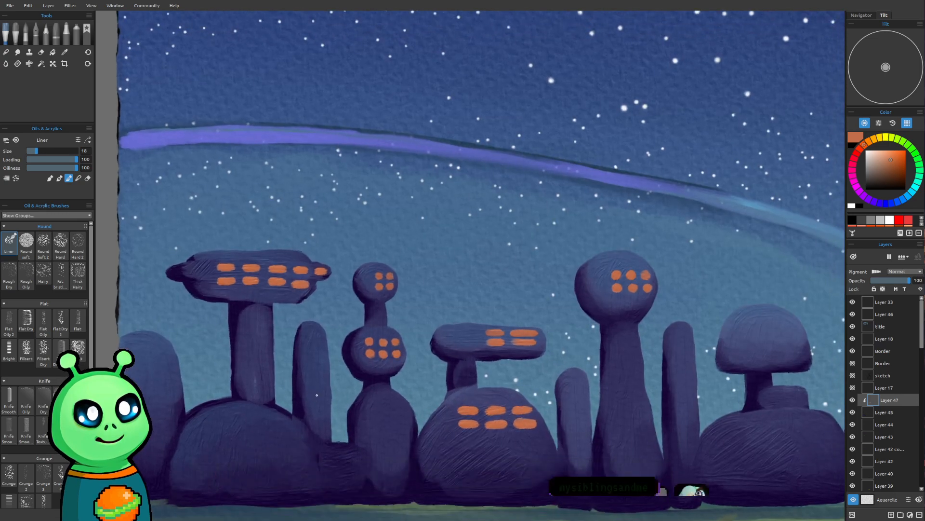
mouse_move(250, 316)
mouse_down()
mouse_move(260, 314)
mouse_move(244, 312)
mouse_move(260, 314)
mouse_move(260, 324)
mouse_move(244, 325)
mouse_move(247, 339)
mouse_up()
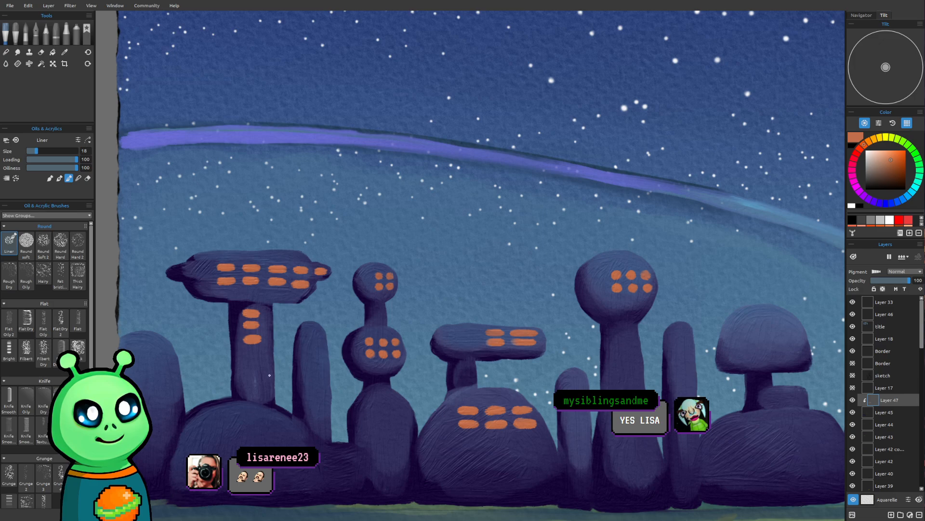
mouse_move(257, 355)
mouse_down()
mouse_move(246, 357)
mouse_move(260, 357)
mouse_move(245, 377)
mouse_move(260, 377)
mouse_move(251, 378)
mouse_up()
Step: Paint three orange windows down the narrow pillar beside the saucer tower's stem and nine in three rows on the rounded building at the canvas edge
scroll(284, 364, down, 5)
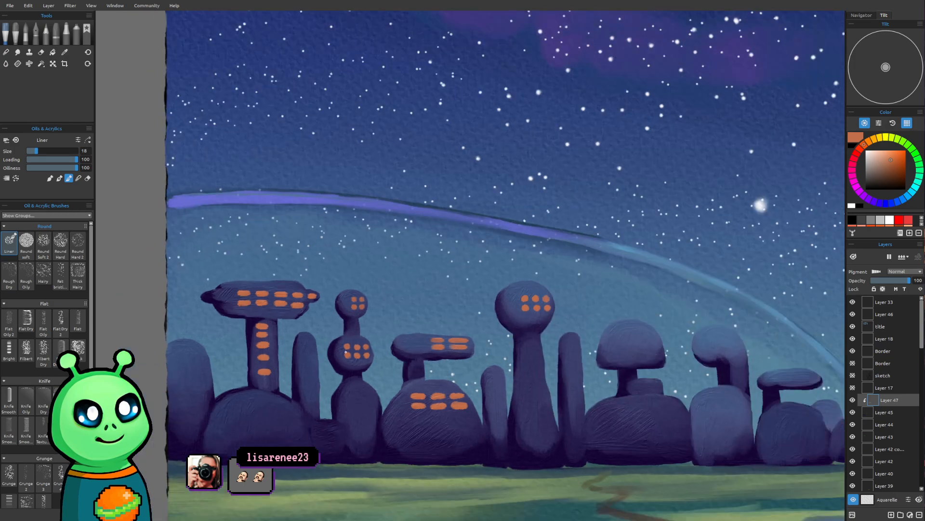
drag(463, 320, 439, 360)
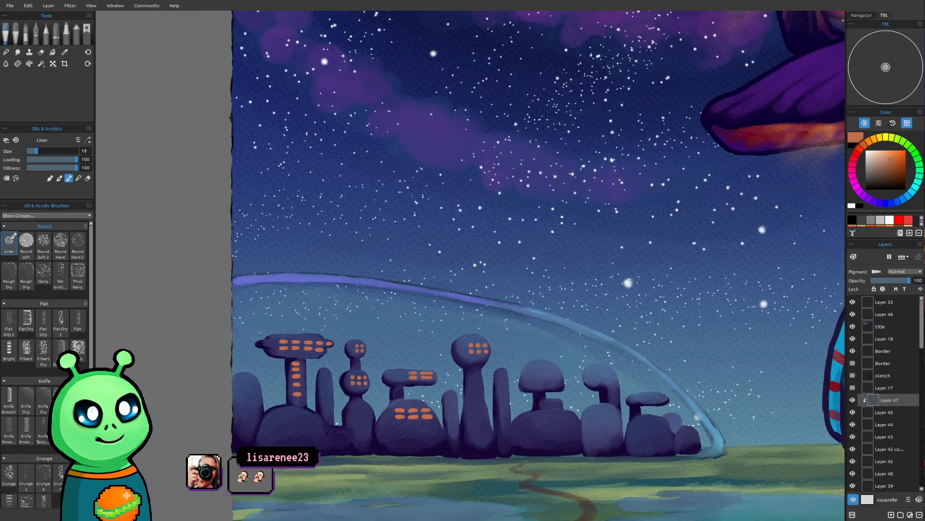
drag(481, 459, 472, 417)
scroll(314, 363, up, 4)
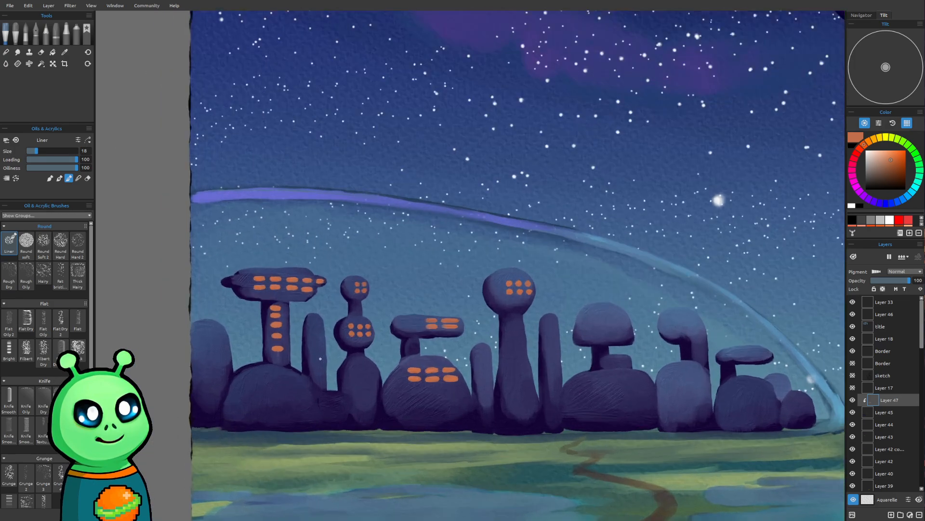
scroll(288, 373, up, 2)
mouse_move(291, 326)
mouse_down()
mouse_move(293, 338)
mouse_move(279, 354)
mouse_move(288, 345)
mouse_up()
drag(384, 291, 380, 300)
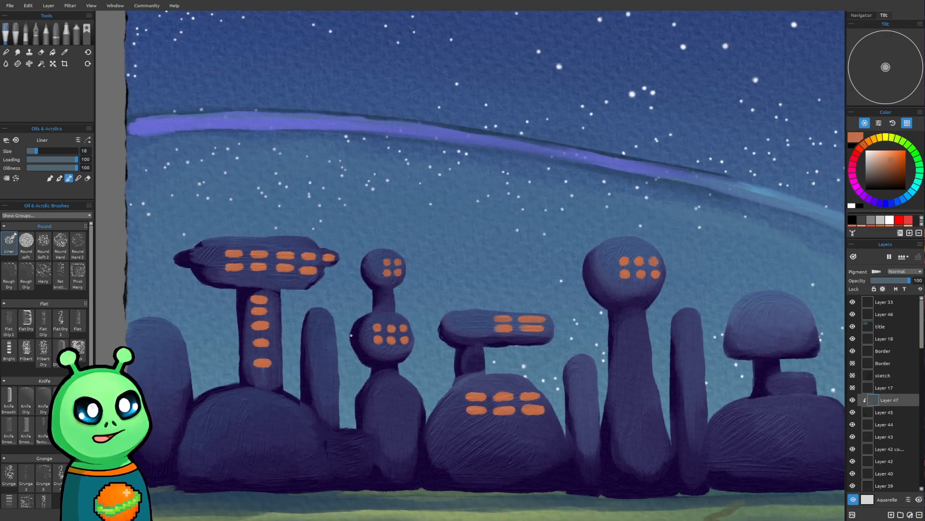
mouse_move(329, 321)
mouse_down()
mouse_move(318, 320)
mouse_move(329, 320)
mouse_move(319, 334)
mouse_move(328, 333)
mouse_move(321, 348)
mouse_move(329, 350)
mouse_up()
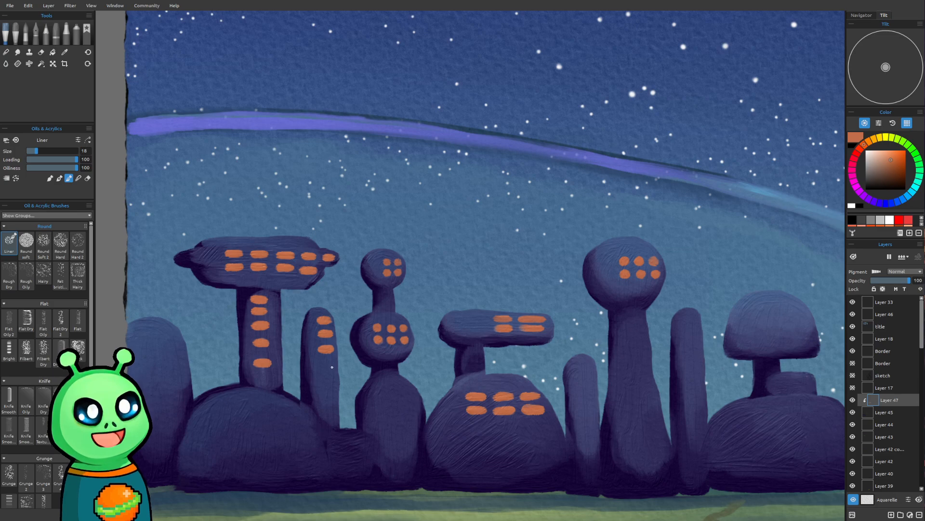
mouse_move(275, 410)
mouse_down()
mouse_move(274, 379)
mouse_move(229, 376)
mouse_up()
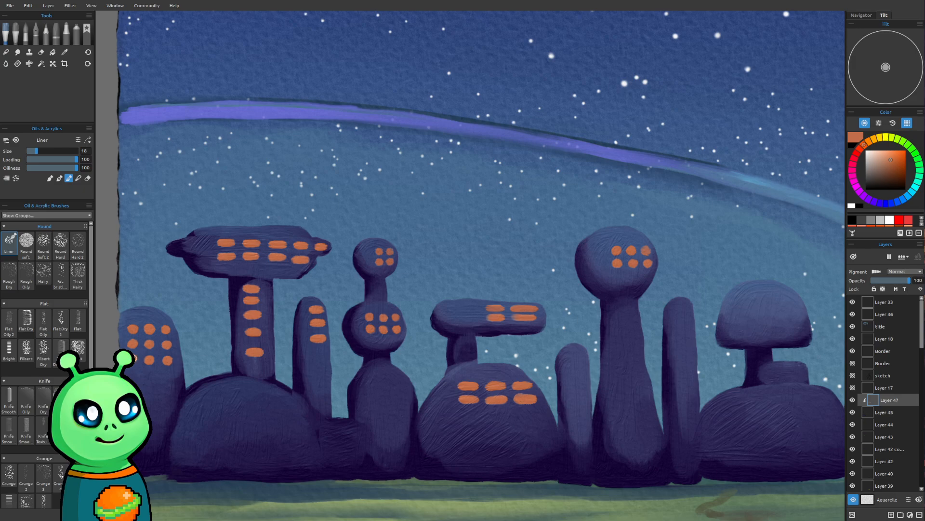
Step: Paint six elongated orange windows in two rows of three on the dome at the base of the saucer-topped tower
scroll(339, 284, down, 5)
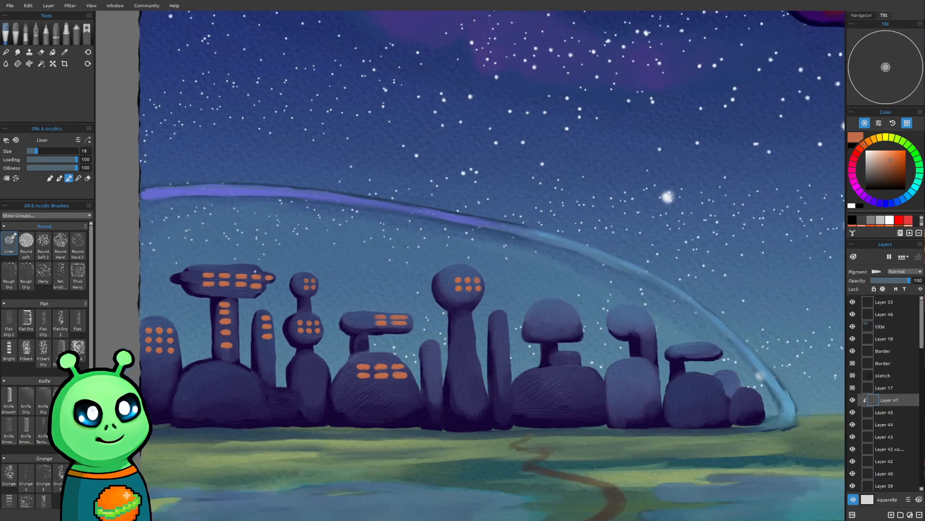
drag(386, 386, 351, 430)
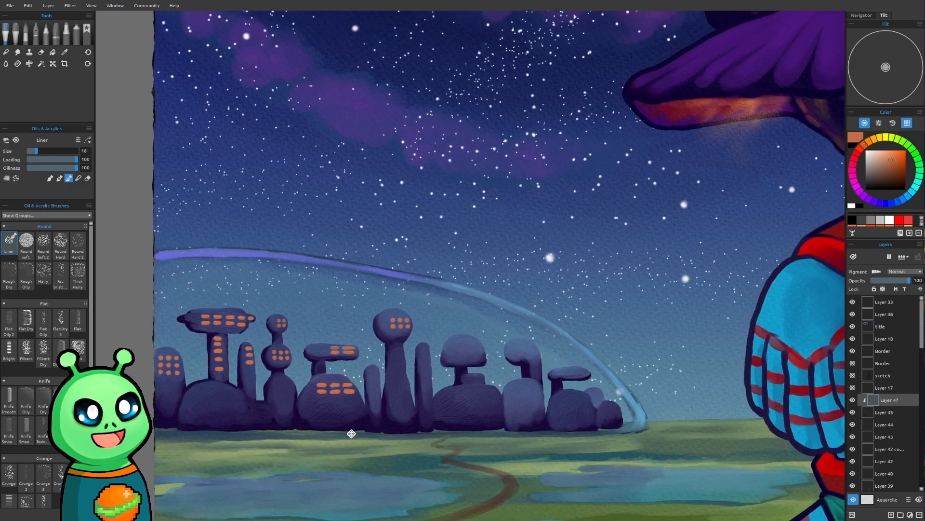
drag(435, 399, 410, 412)
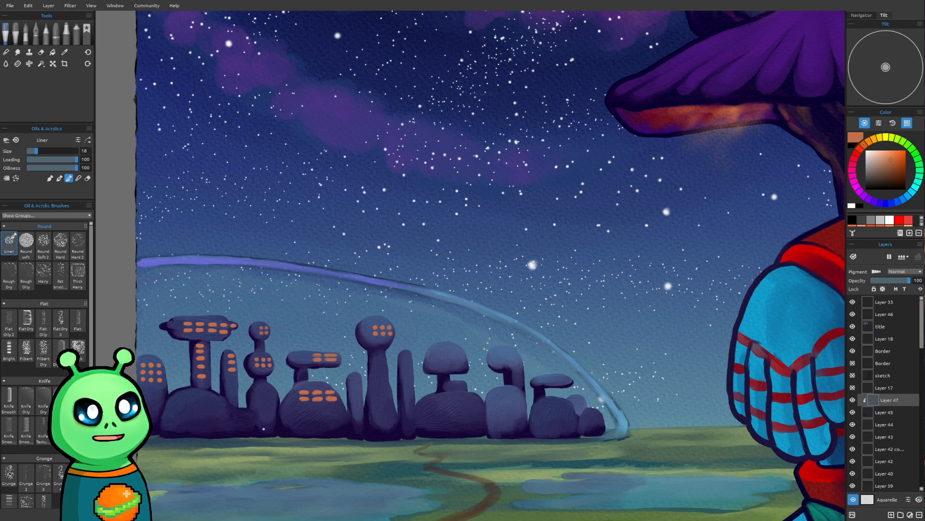
scroll(263, 429, up, 5)
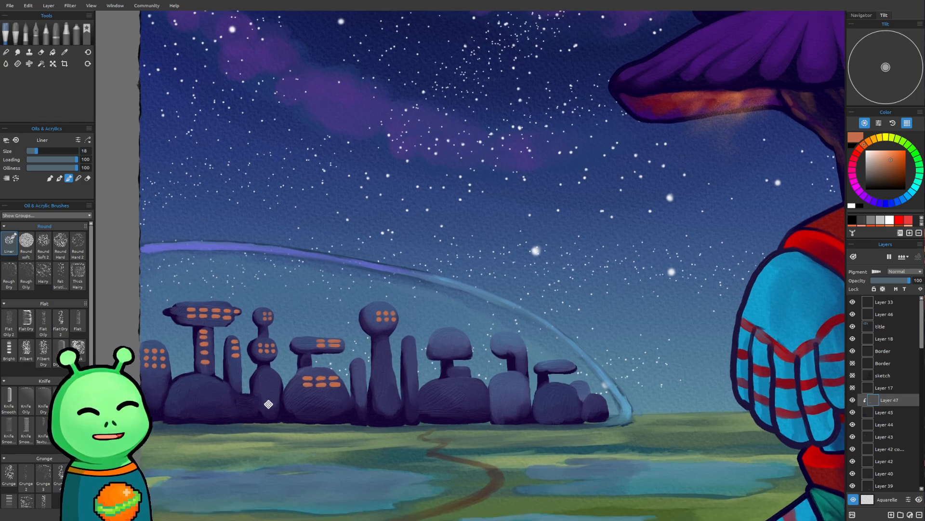
scroll(285, 378, up, 5)
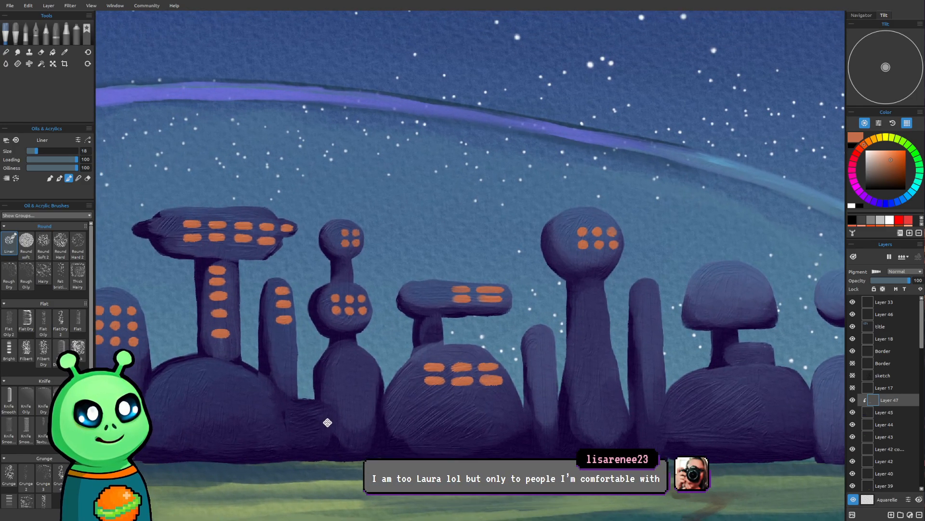
drag(327, 422, 376, 431)
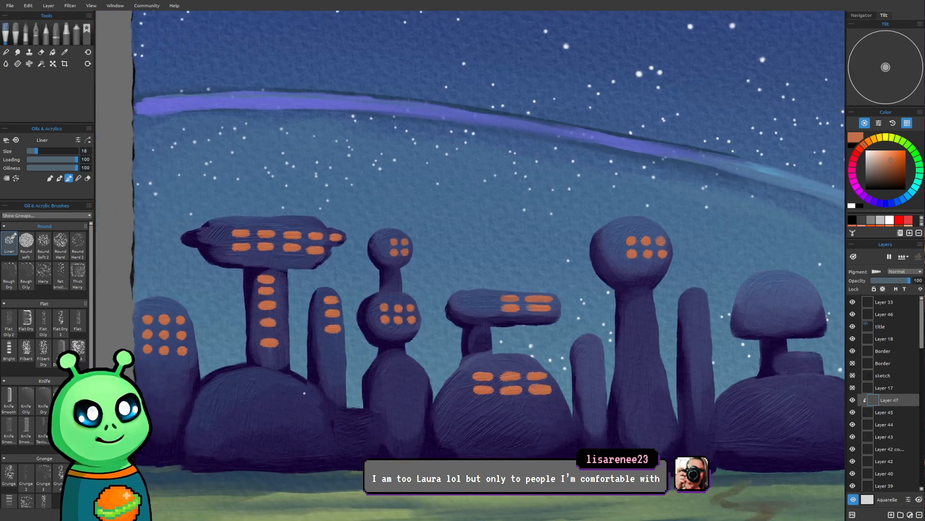
drag(306, 386, 235, 385)
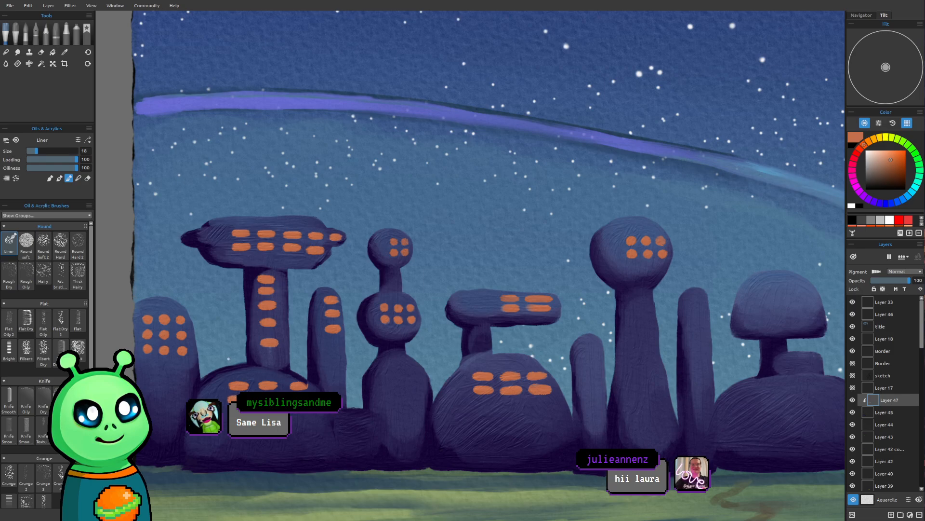
Step: Paint four round orange windows in two rows on the lower body of the stacked-ball building
scroll(392, 336, down, 5)
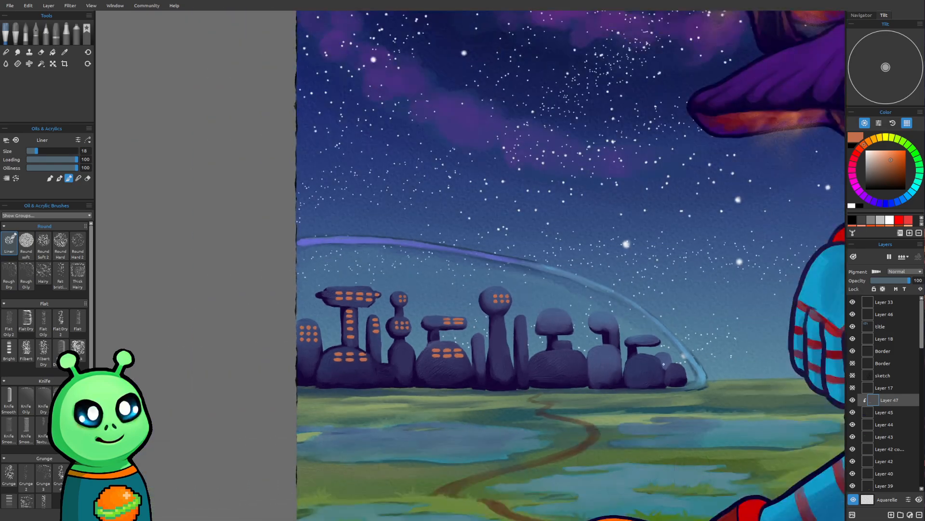
scroll(544, 379, down, 6)
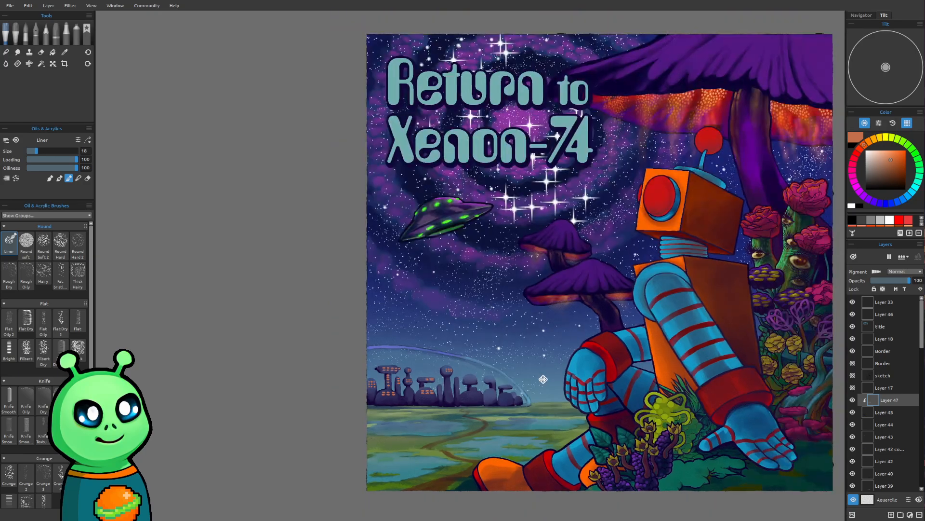
drag(543, 380, 440, 386)
drag(387, 410, 381, 401)
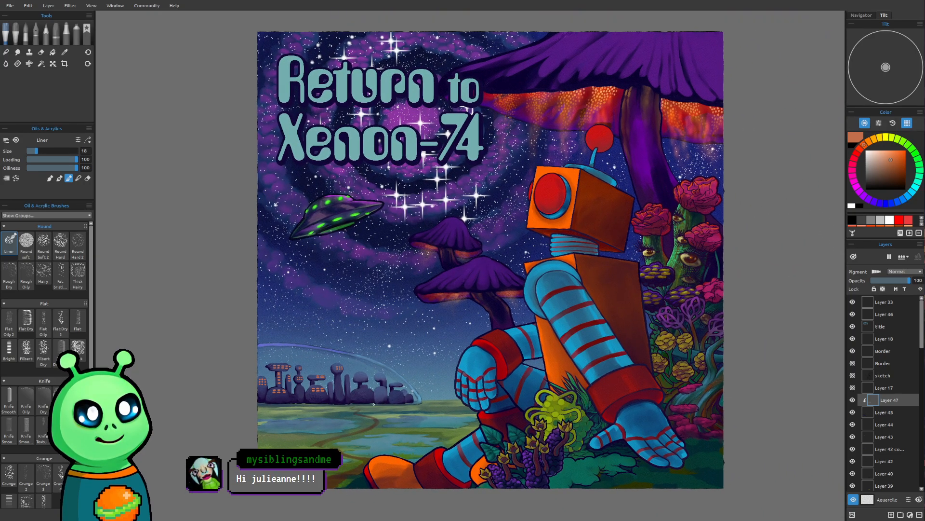
scroll(363, 435, up, 10)
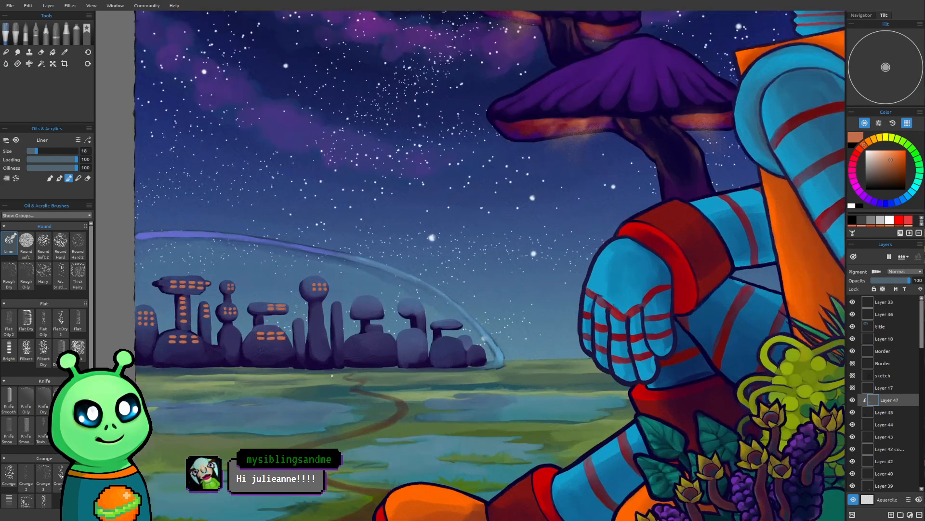
scroll(323, 375, up, 5)
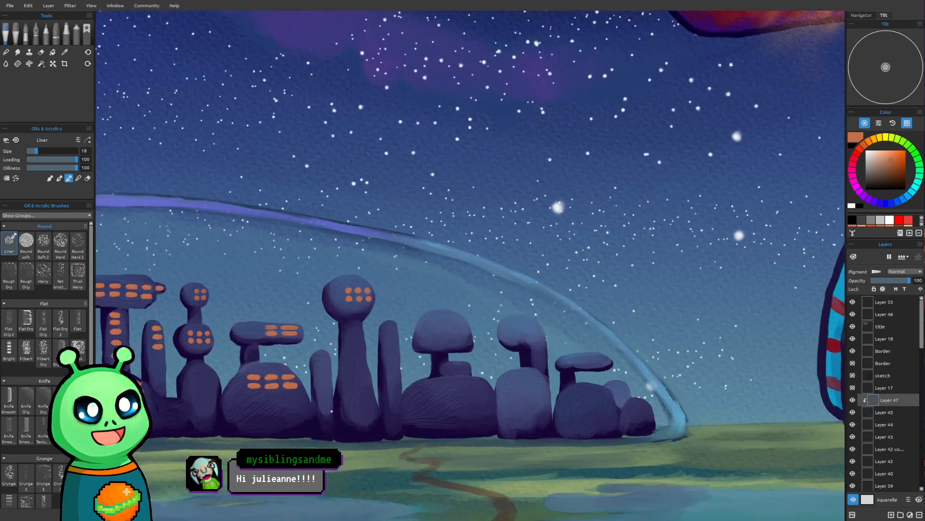
scroll(318, 409, up, 5)
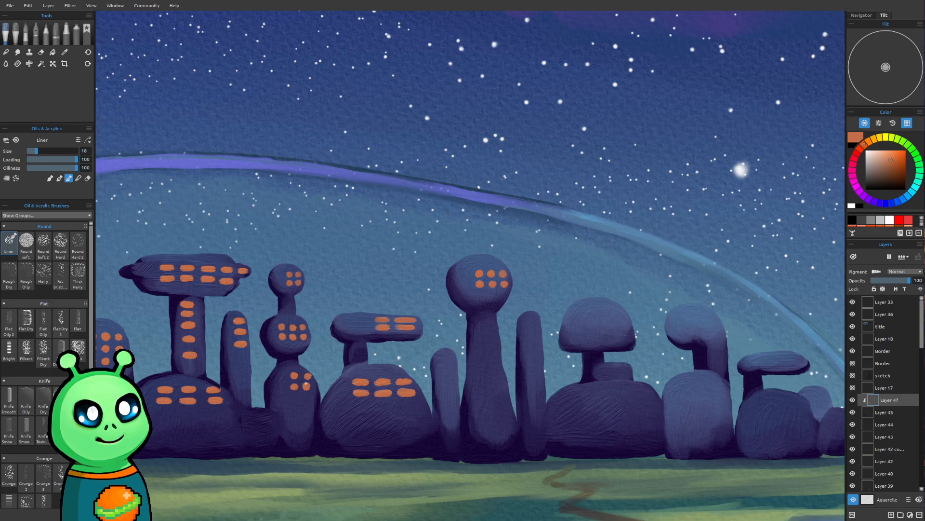
Step: Paint orange windows on the pillars flanking the tall ball-topped tower: two on the short pillar and four on the tall one
drag(543, 421, 372, 431)
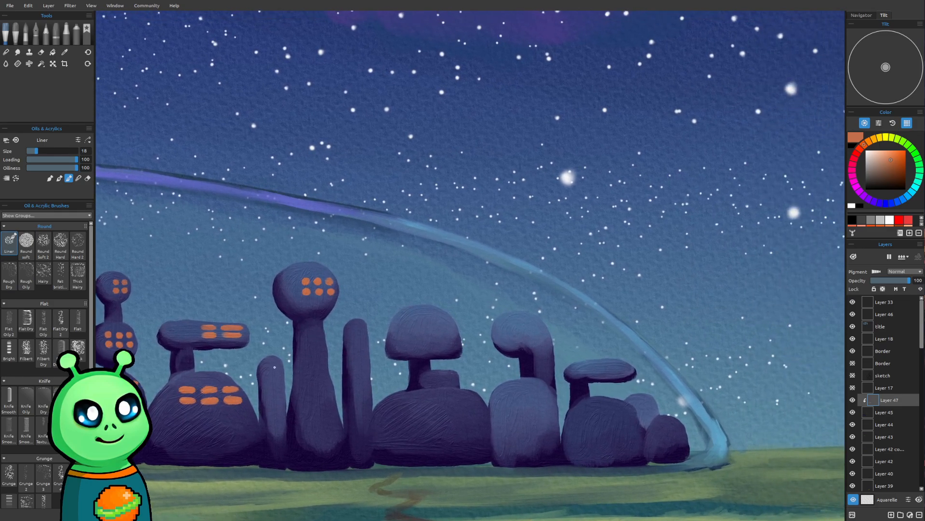
mouse_move(276, 367)
mouse_down()
mouse_move(269, 379)
mouse_move(279, 379)
mouse_up()
mouse_move(355, 330)
mouse_down()
mouse_move(345, 331)
mouse_move(367, 339)
mouse_move(356, 374)
mouse_move(369, 374)
mouse_move(358, 375)
mouse_up()
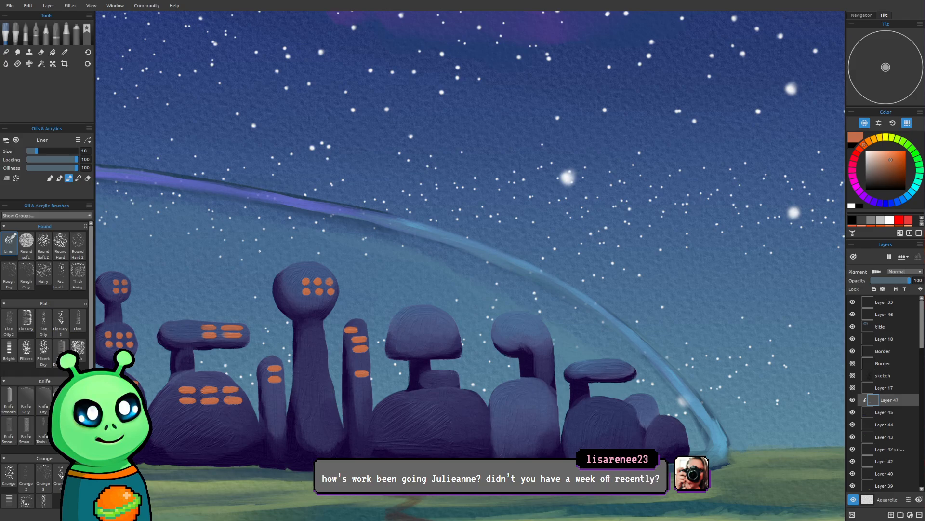
Step: Paint six round orange windows in three rows of two on the stem of the tall ball-topped tower
drag(241, 393, 177, 393)
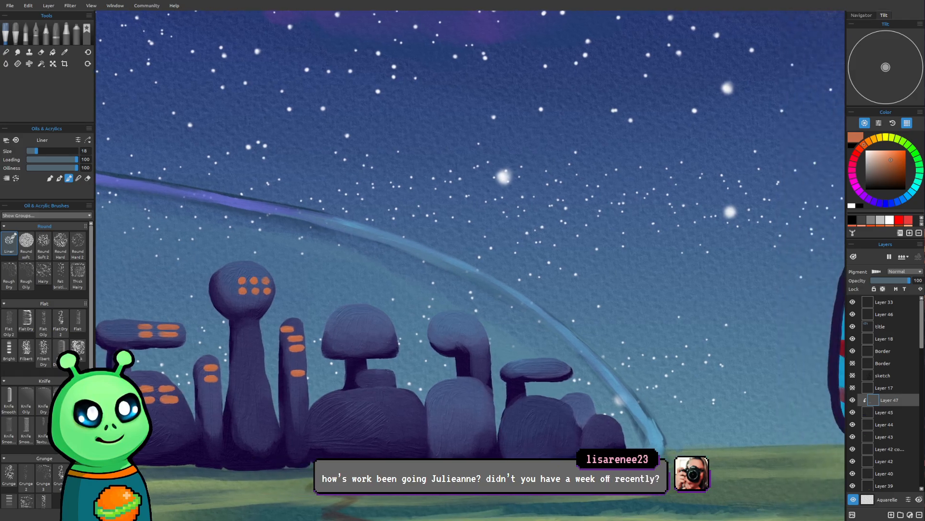
scroll(182, 382, up, 1)
mouse_move(174, 359)
mouse_down()
mouse_move(169, 378)
mouse_move(170, 357)
mouse_up()
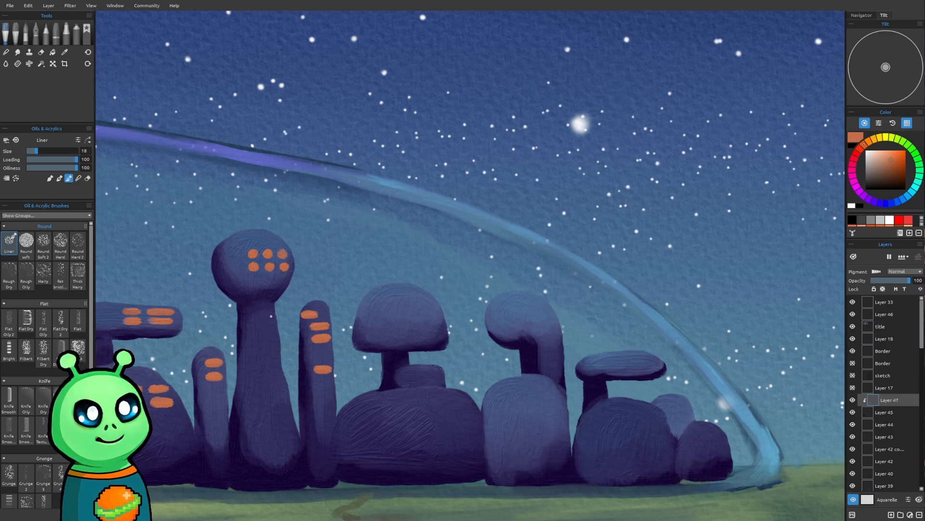
click(270, 315)
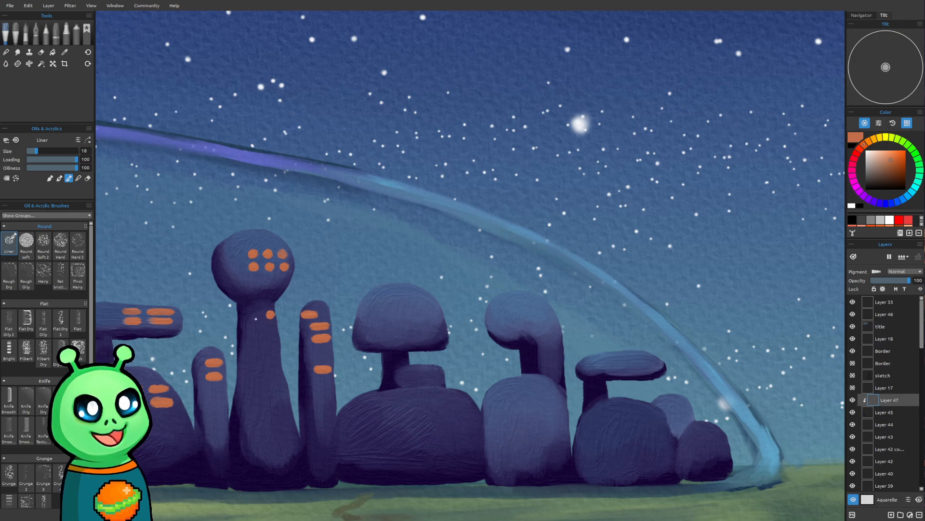
click(258, 315)
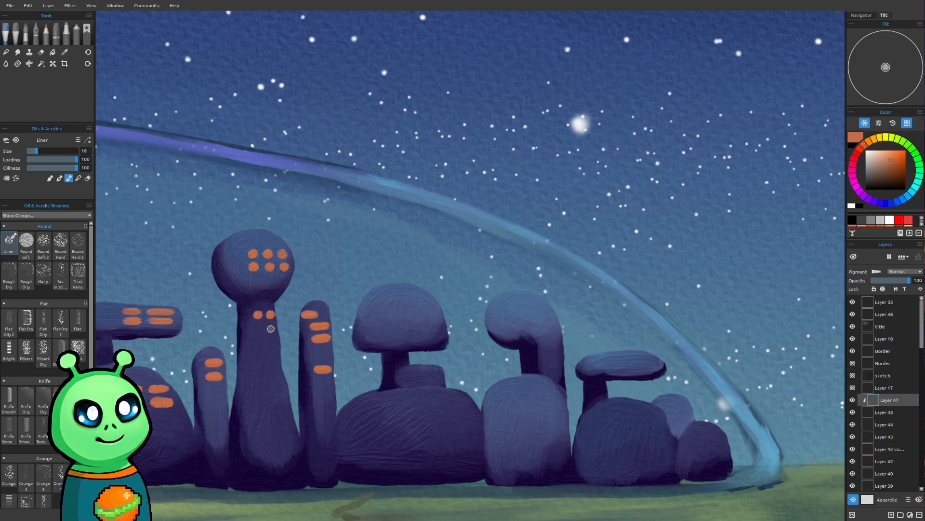
click(272, 328)
click(258, 329)
Step: Paint four elongated orange windows in two rows on the mushroom-shaped building's cap and two small ones on the block beside its stem
mouse_move(426, 335)
mouse_down()
mouse_move(437, 335)
mouse_move(386, 335)
mouse_move(401, 335)
mouse_move(386, 322)
mouse_move(405, 322)
mouse_move(383, 322)
mouse_move(432, 320)
mouse_up()
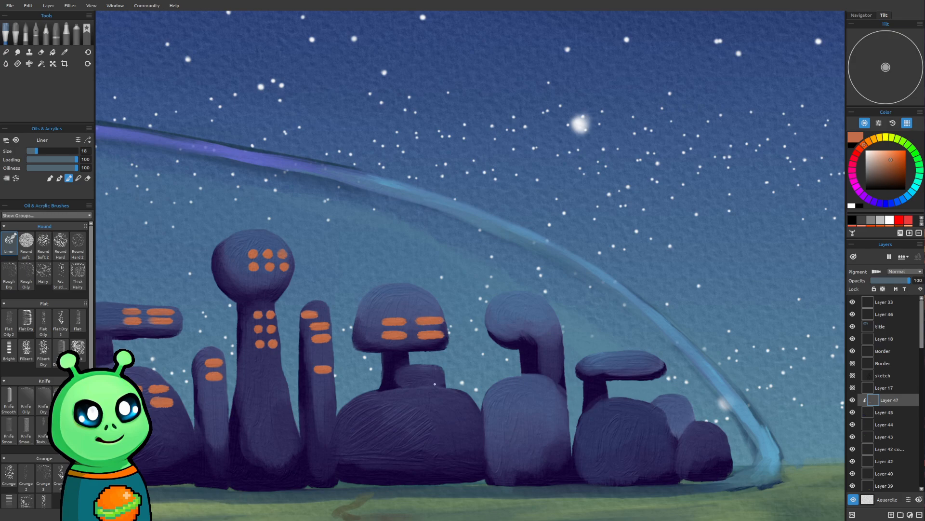
drag(435, 376, 414, 376)
Step: Paint orange windows in two rows on the dome below the mushroom-shaped building, four elongated ones and two short ones at its left edge
mouse_move(358, 416)
mouse_down()
mouse_move(413, 415)
mouse_move(355, 430)
mouse_move(372, 429)
mouse_up()
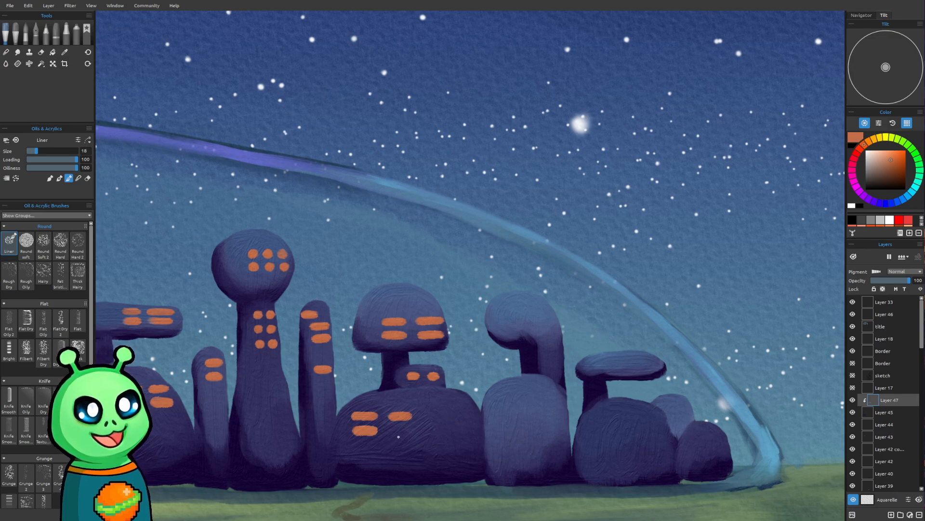
drag(392, 431, 397, 431)
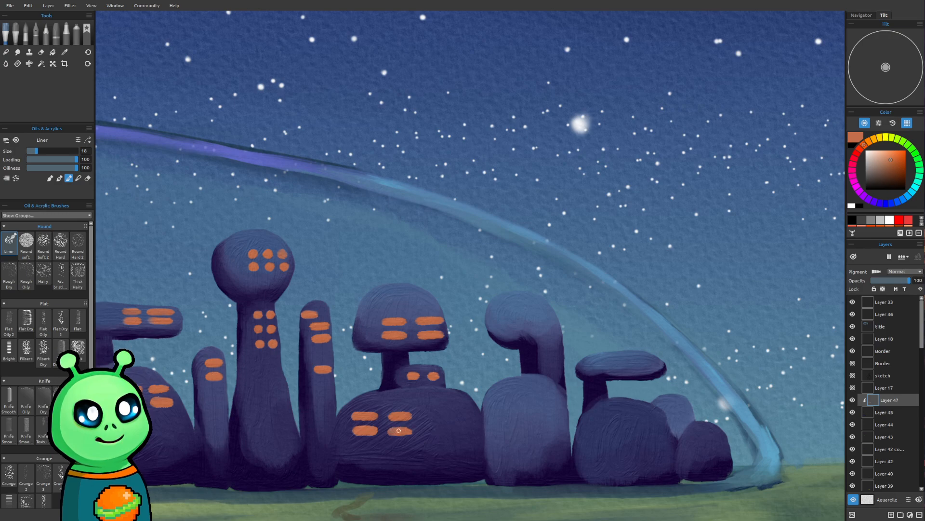
drag(342, 414, 340, 418)
Step: Paint eight orange windows along the hooked building's curved neck and six in two rows on its rounded base
scroll(435, 198, down, 3)
mouse_move(519, 299)
mouse_down()
mouse_move(526, 332)
mouse_move(632, 371)
mouse_move(499, 370)
mouse_up()
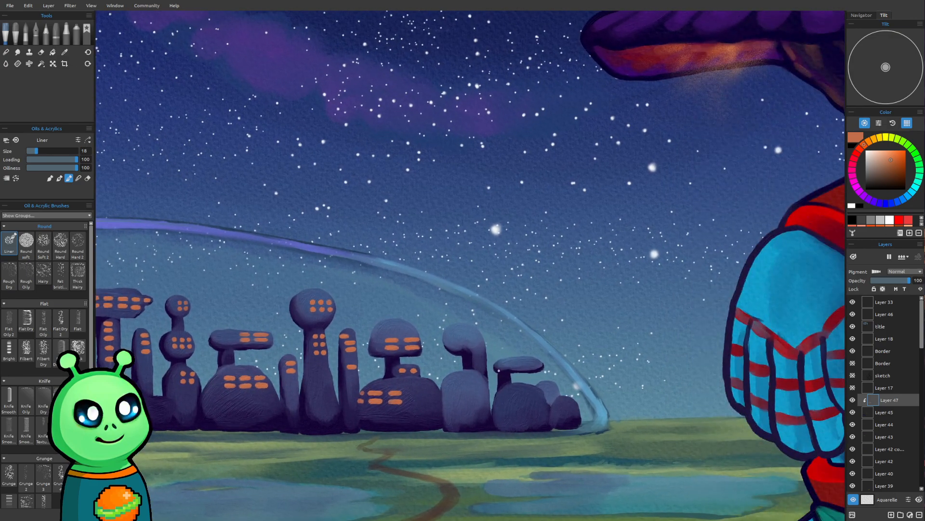
scroll(498, 370, up, 5)
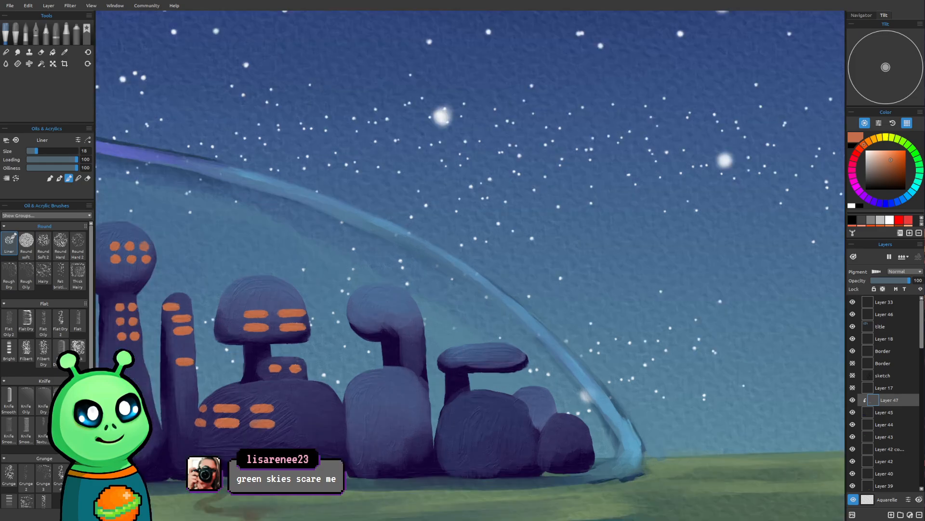
scroll(495, 346, up, 1)
drag(531, 267, 578, 238)
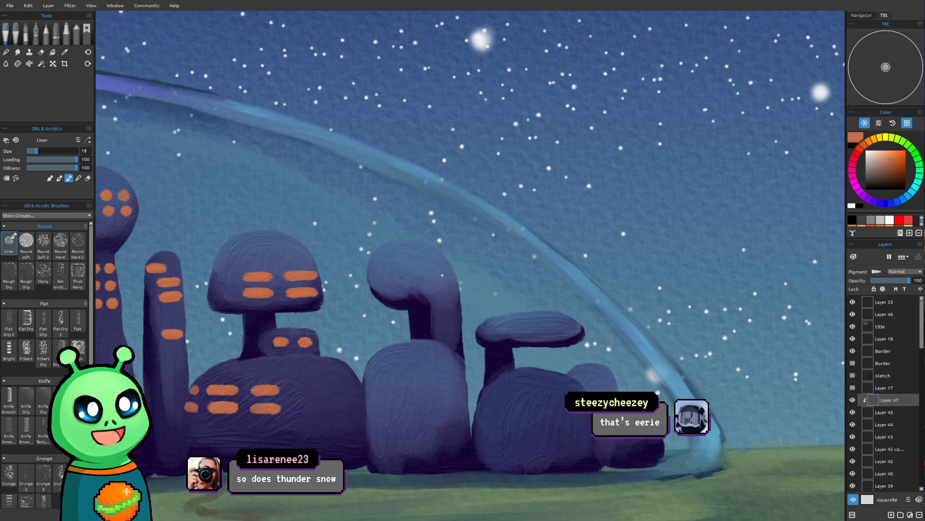
mouse_move(458, 303)
mouse_down()
mouse_move(445, 302)
mouse_move(458, 303)
mouse_move(449, 303)
mouse_move(446, 320)
mouse_move(460, 319)
mouse_move(447, 340)
mouse_move(462, 339)
mouse_move(452, 340)
mouse_up()
mouse_move(453, 281)
mouse_down()
mouse_move(385, 281)
mouse_move(429, 266)
mouse_move(379, 266)
mouse_move(390, 266)
mouse_up()
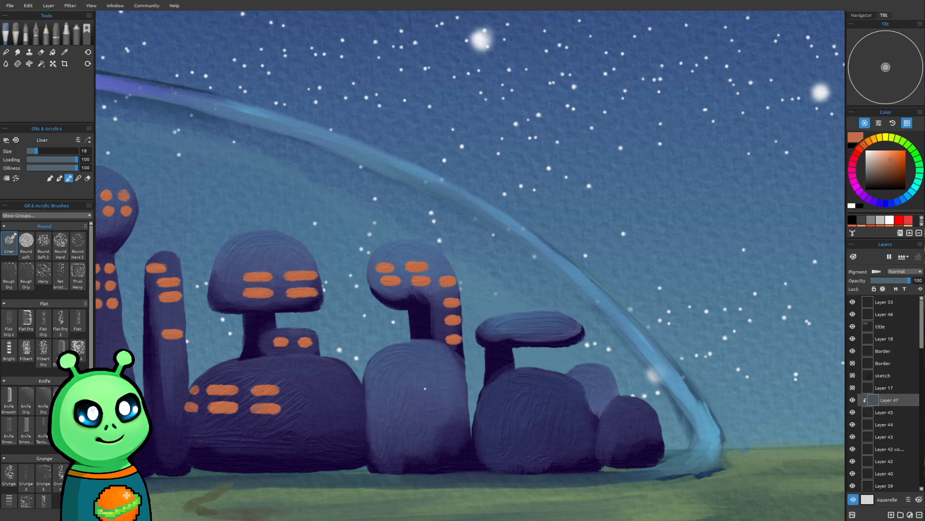
mouse_move(391, 367)
mouse_down()
mouse_move(404, 367)
mouse_move(381, 366)
mouse_move(400, 365)
mouse_move(380, 382)
mouse_move(396, 382)
mouse_up()
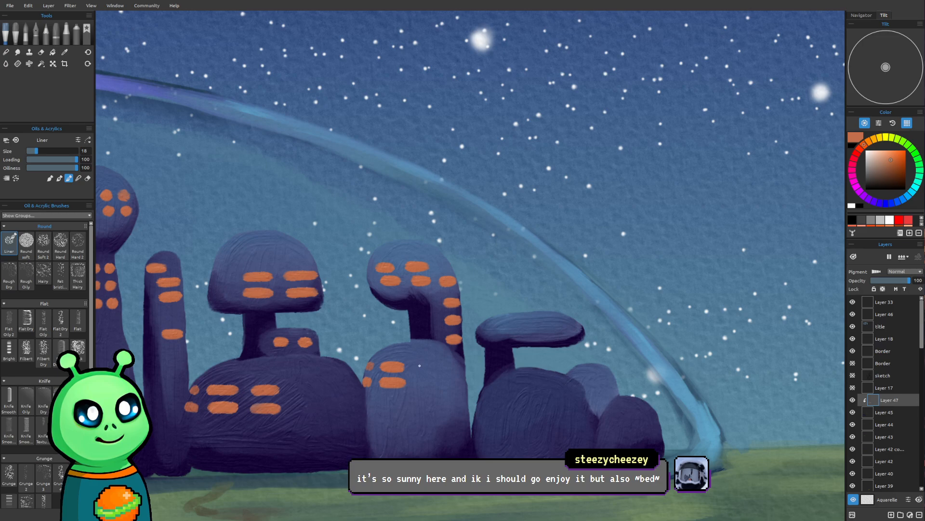
mouse_move(420, 365)
mouse_down()
mouse_move(414, 369)
mouse_move(432, 368)
mouse_move(419, 382)
mouse_up()
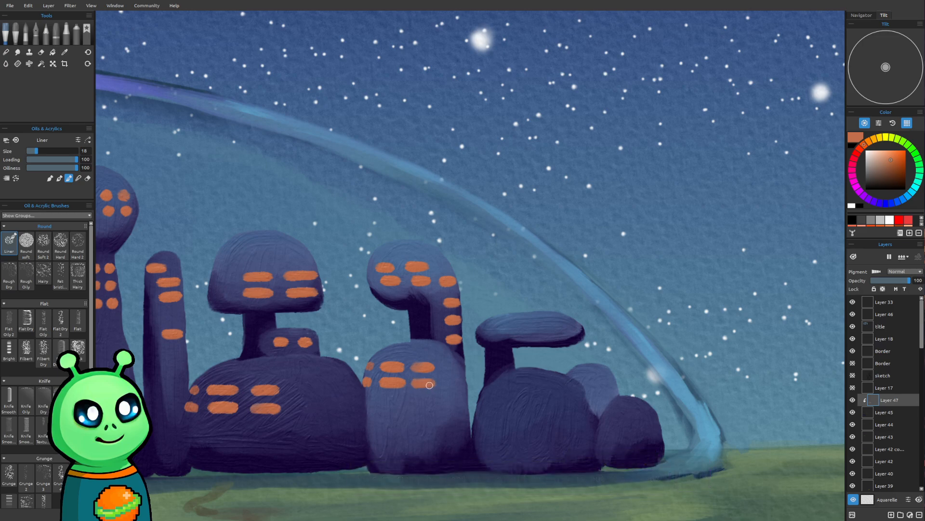
Step: Paint a row of four orange windows on the flat cap of the rightmost tower and four round ones on the small dome behind
drag(505, 327, 560, 327)
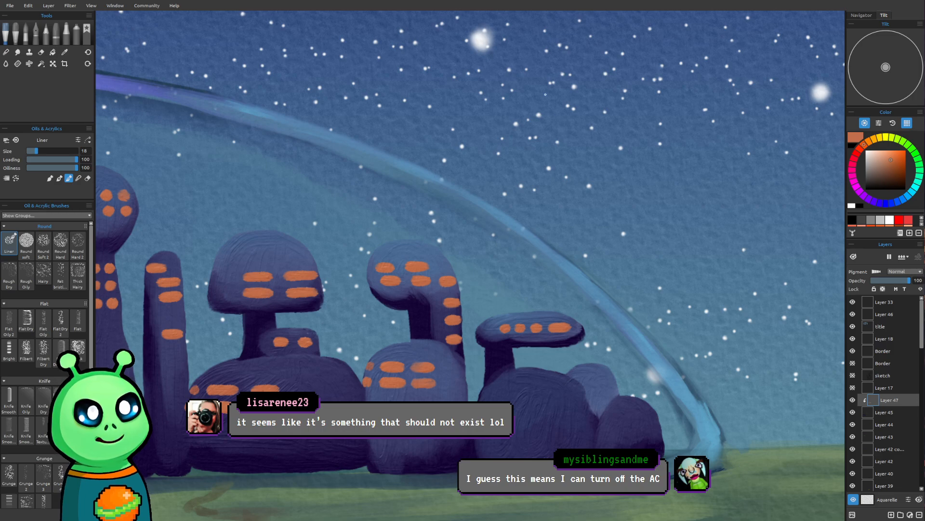
drag(511, 284, 399, 283)
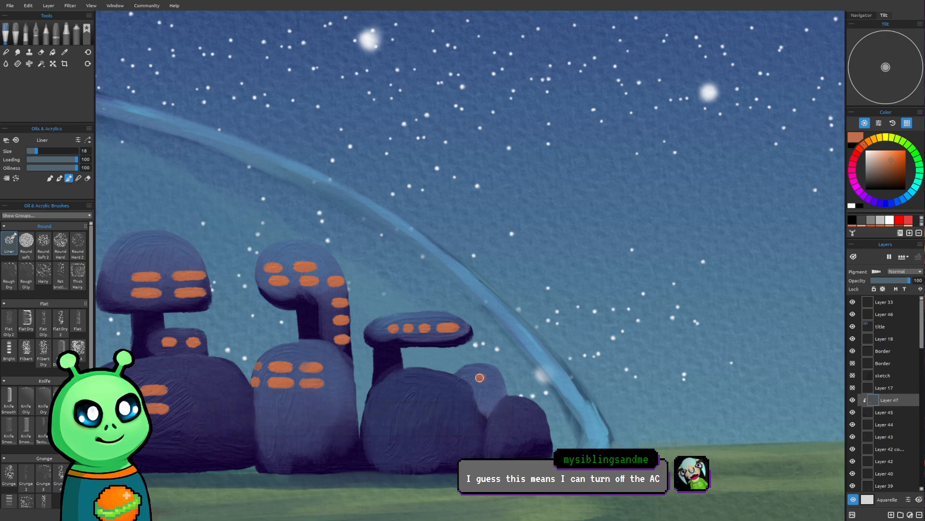
click(496, 378)
click(482, 390)
click(499, 390)
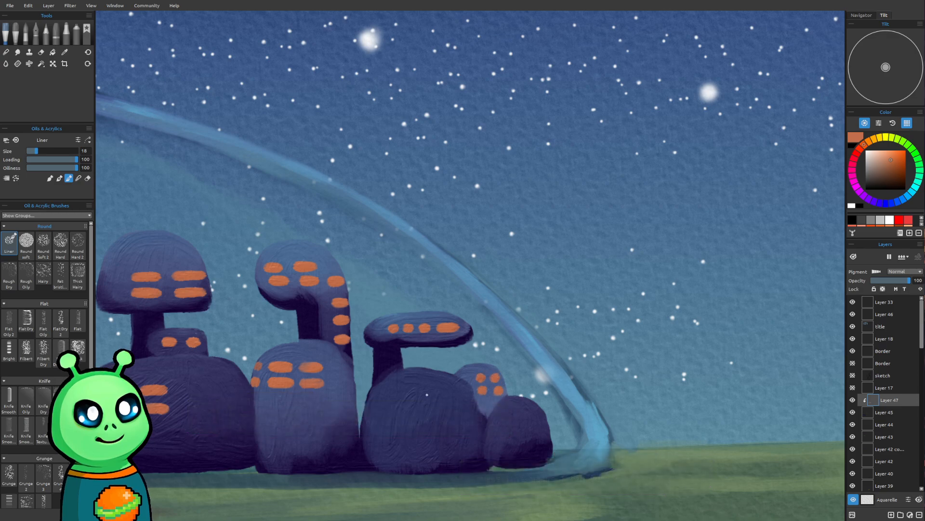
Step: Paint four elongated orange windows on the dome below the flat cap and round ones on the rightmost small dome
mouse_move(438, 390)
mouse_down()
mouse_move(455, 390)
mouse_move(403, 392)
mouse_move(427, 398)
mouse_move(403, 407)
mouse_move(424, 407)
mouse_move(378, 409)
mouse_up()
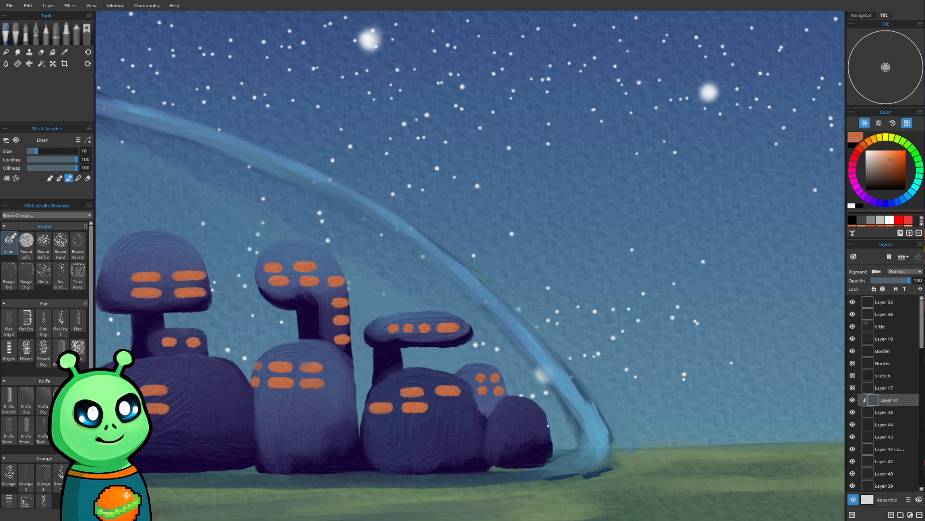
drag(503, 413, 517, 414)
drag(501, 424, 502, 425)
key(ctrl+z)
drag(520, 429, 519, 427)
Step: Lower the Liner brush's Loading to 32 and paint faint orange window reflections in the left part of the large pond
scroll(529, 417, down, 5)
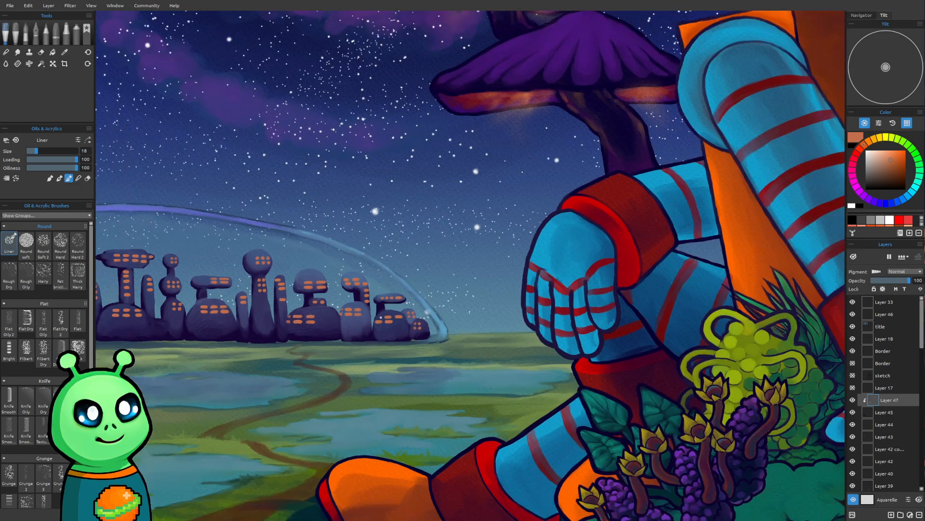
drag(394, 362, 479, 393)
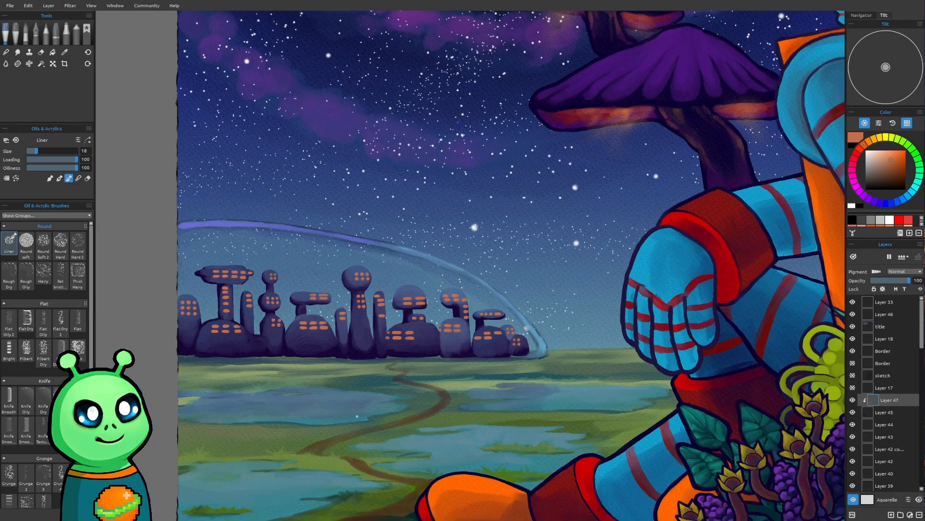
scroll(252, 405, up, 3)
drag(312, 378, 344, 391)
click(43, 159)
drag(533, 309, 552, 291)
scroll(540, 383, up, 1)
mouse_move(321, 307)
mouse_down()
mouse_move(415, 295)
mouse_move(419, 330)
mouse_up()
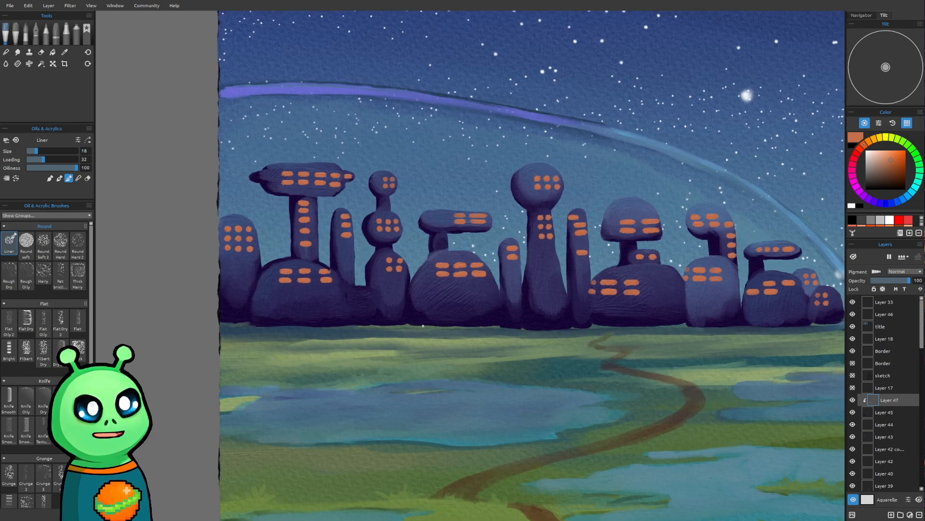
key(bracketright)
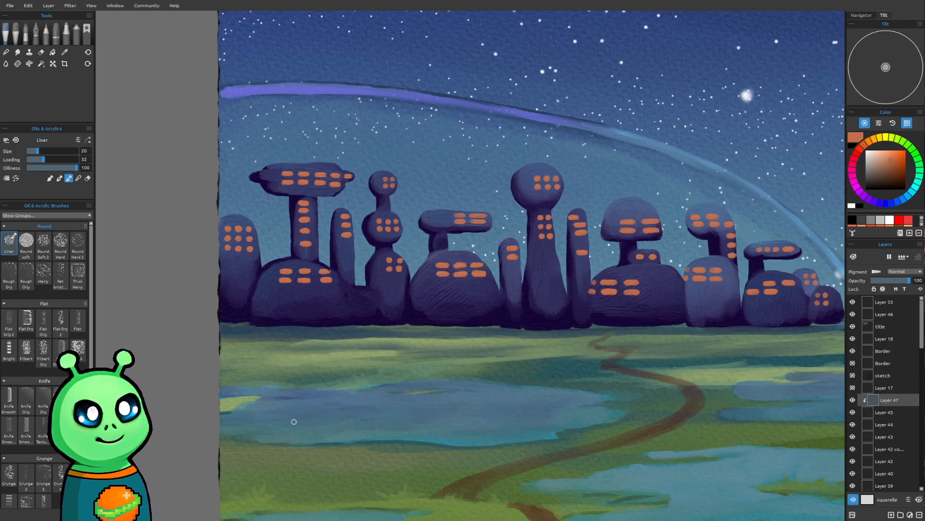
key(bracketright)
key(bracketright)
drag(293, 420, 325, 421)
Step: Extend the faint orange window reflections across the rest of the large pond, using brush sizes 16 and 18
key(bracketleft)
key(bracketleft)
key(bracketleft)
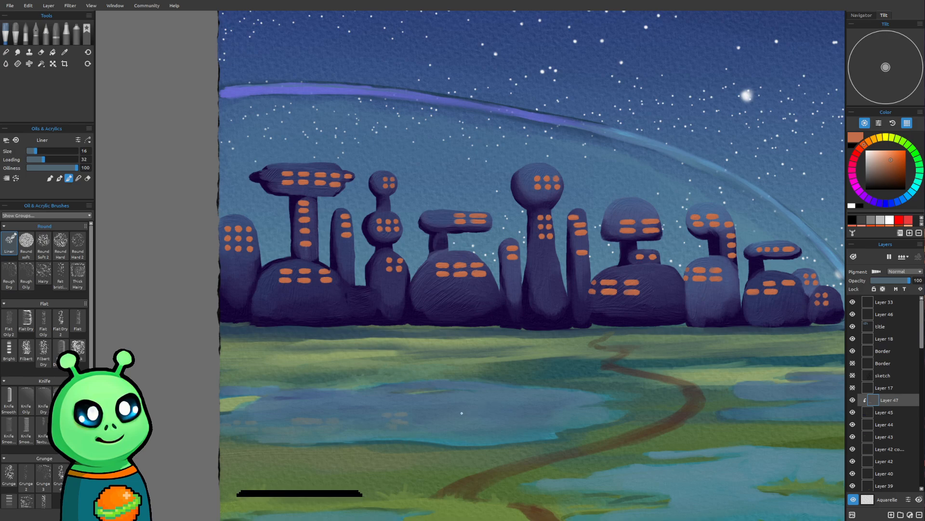
key(bracketright)
key(bracketright)
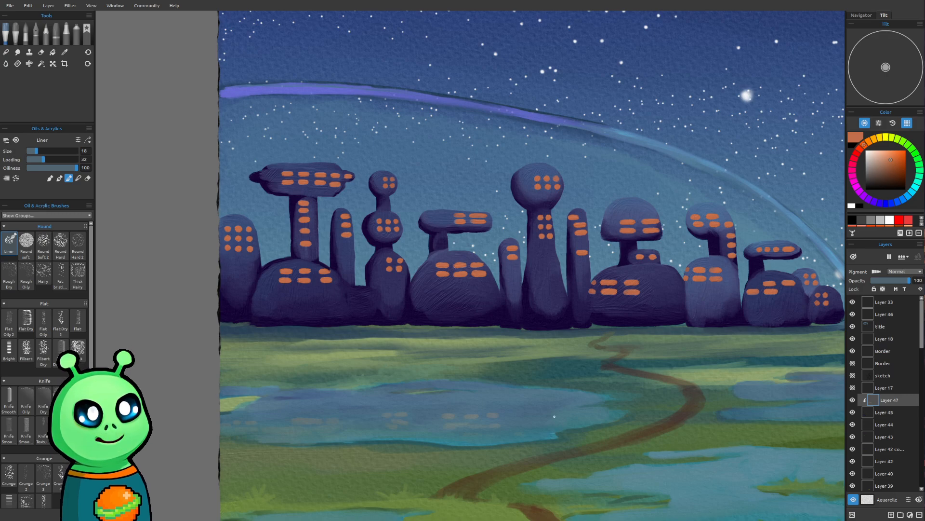
Step: Paint faint orange window reflections in the pond to the right of the path
scroll(568, 443, down, 5)
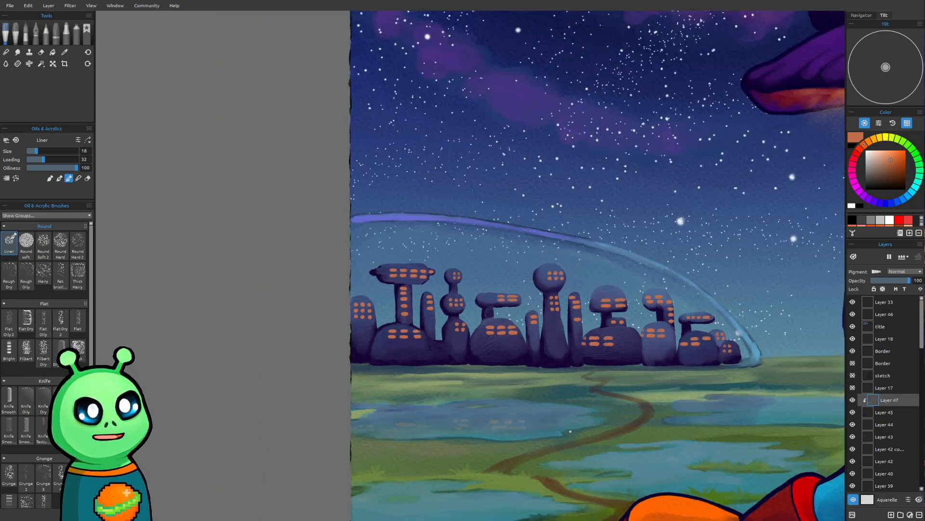
drag(632, 413, 303, 410)
scroll(364, 383, up, 3)
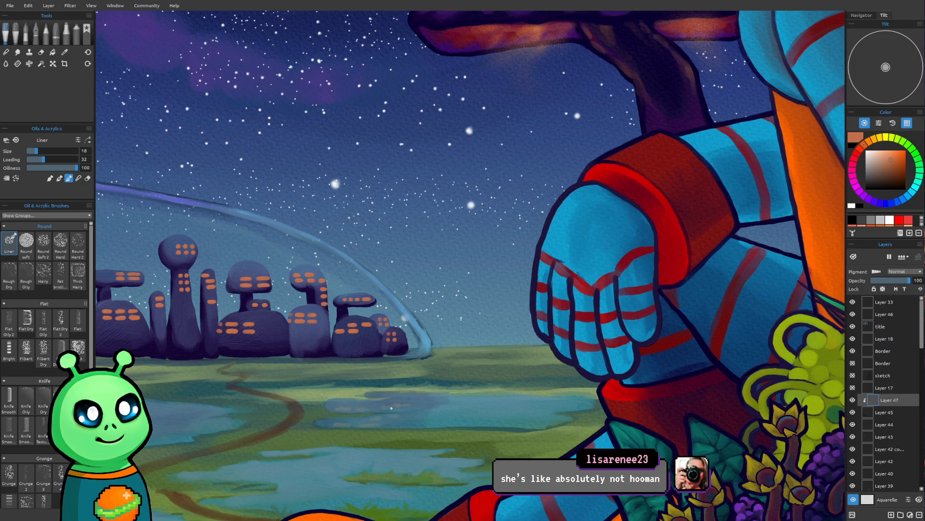
Step: Review the whole illustration, then examine the settlement's windows and building edges up close
scroll(394, 396, down, 5)
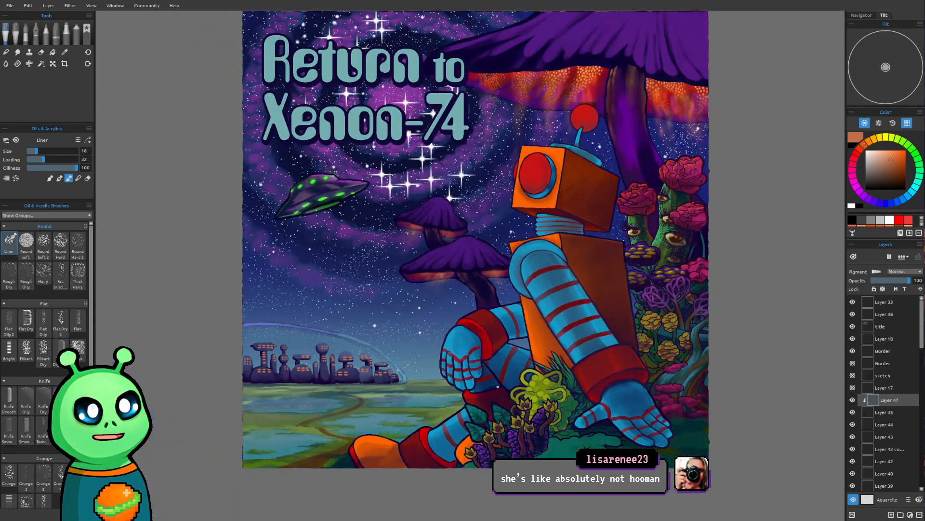
drag(524, 316, 554, 329)
drag(651, 301, 652, 314)
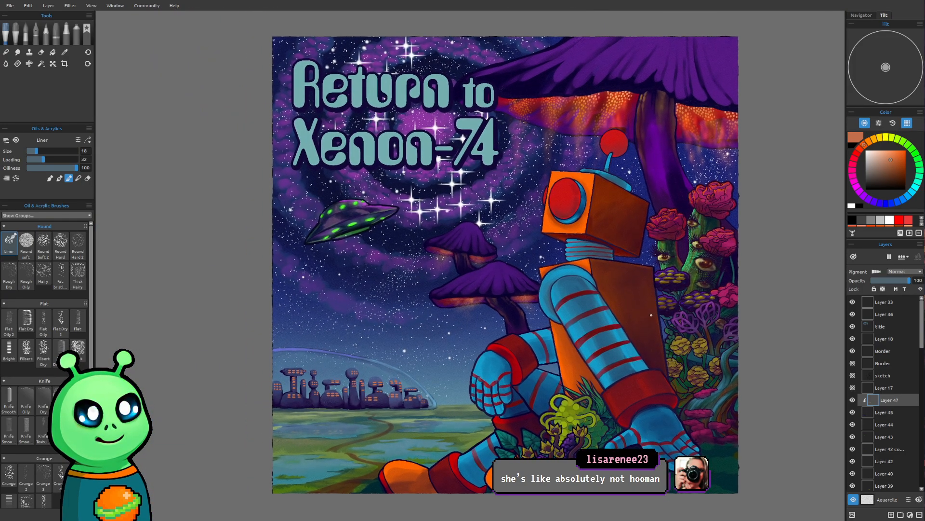
drag(482, 381, 494, 368)
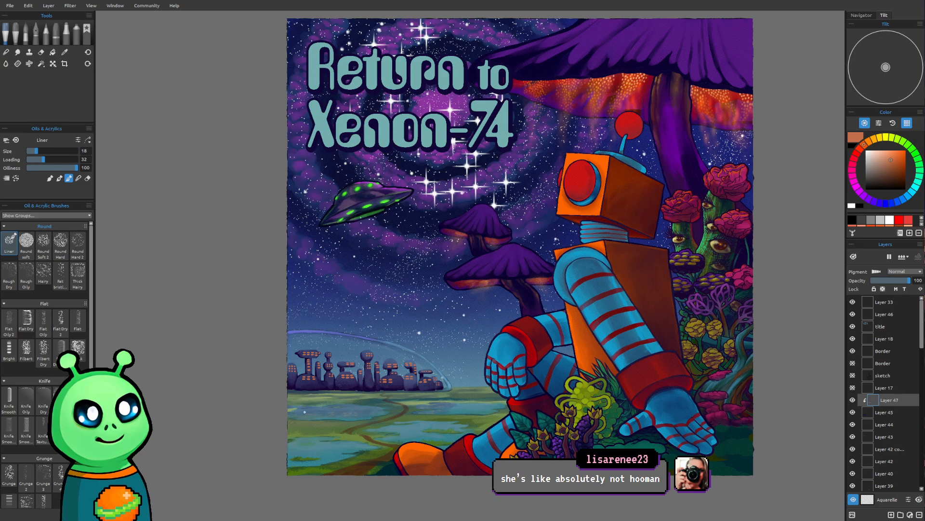
scroll(351, 394, up, 5)
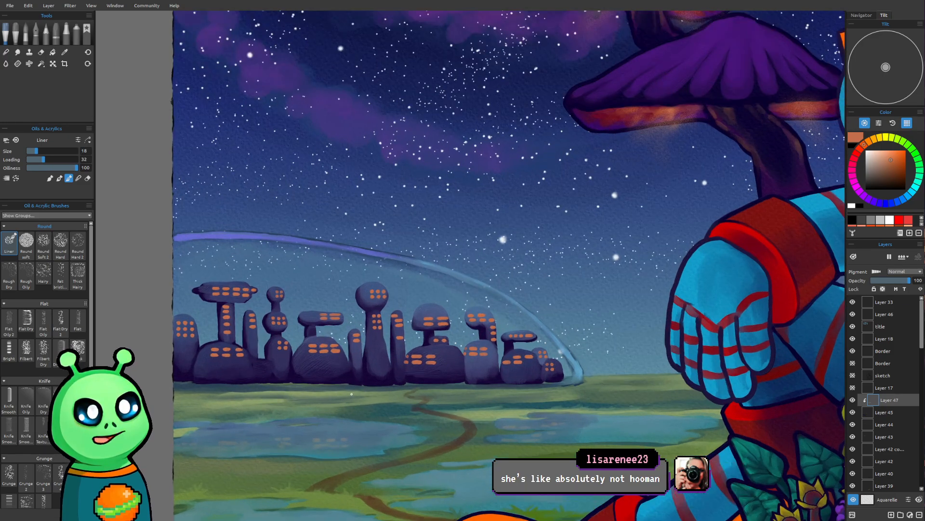
scroll(352, 394, down, 1)
scroll(386, 398, up, 5)
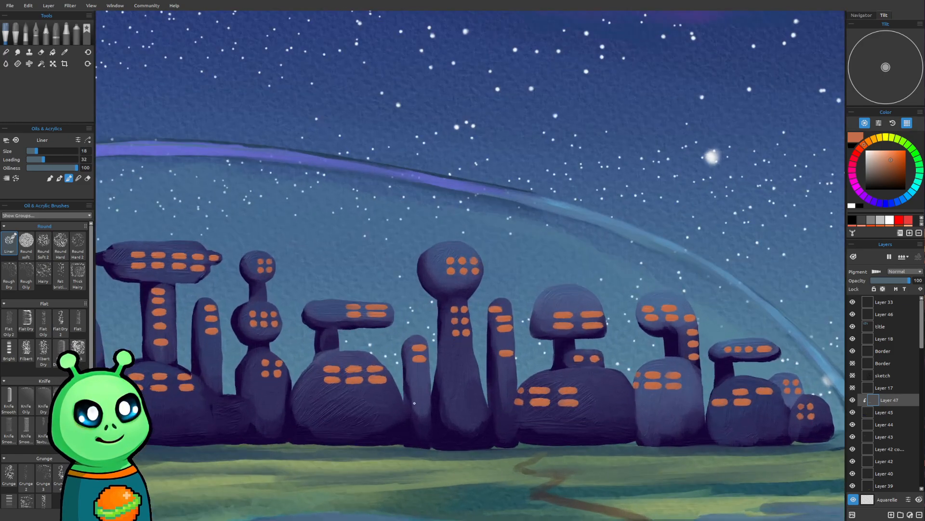
Step: Sample the dark purple from the saucer-topped building and set the Liner brush to size 14 with Loading 92
click(868, 413)
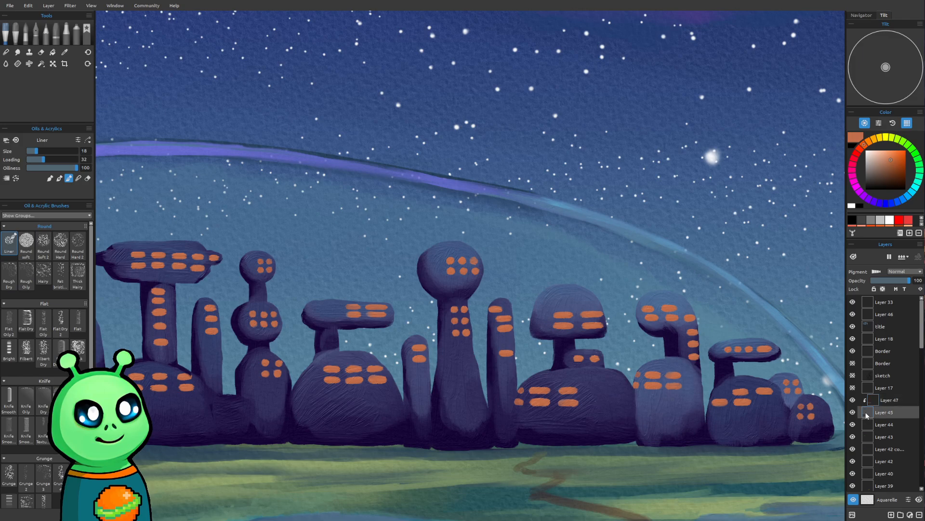
drag(414, 355, 498, 365)
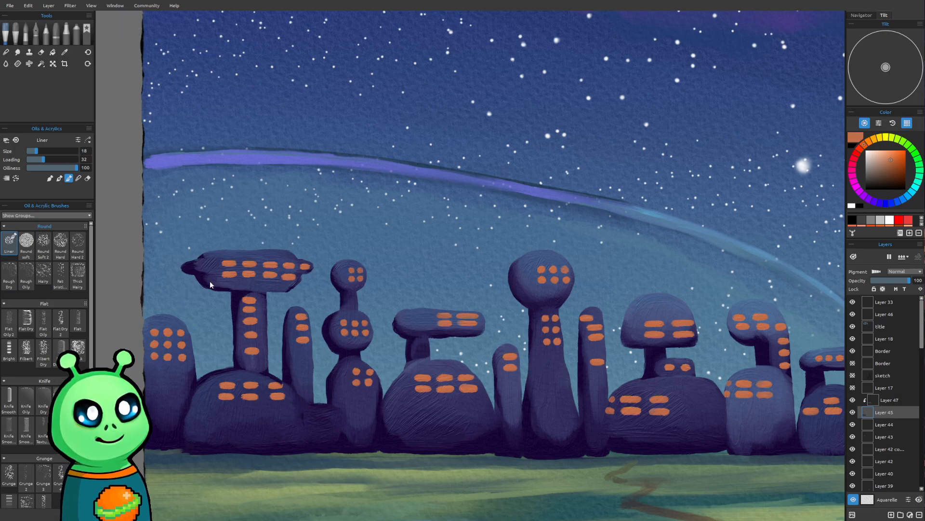
scroll(233, 255, up, 2)
scroll(233, 259, up, 1)
key(i)
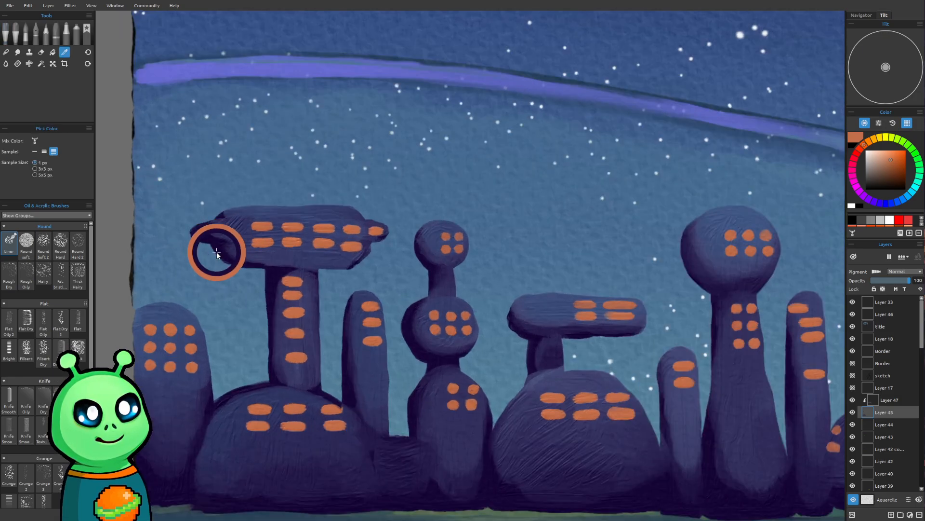
click(221, 218)
scroll(231, 261, down, 4)
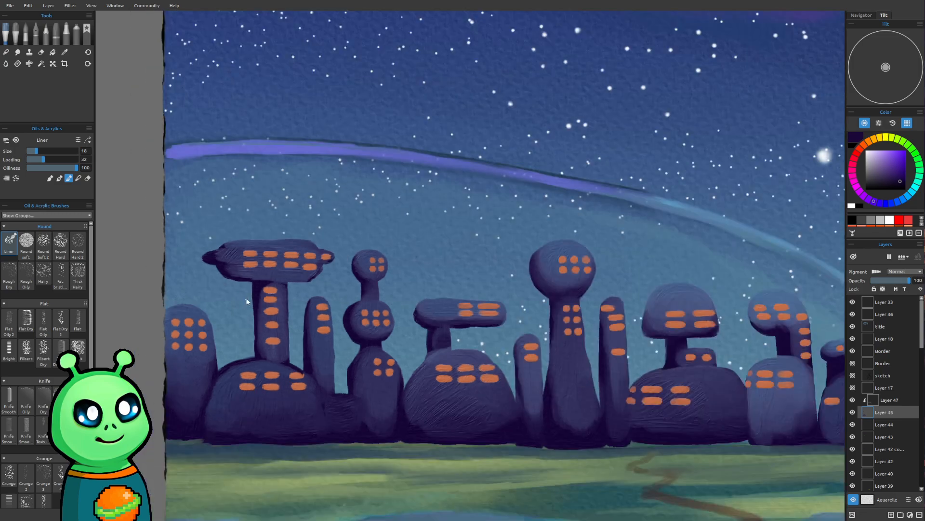
key(])
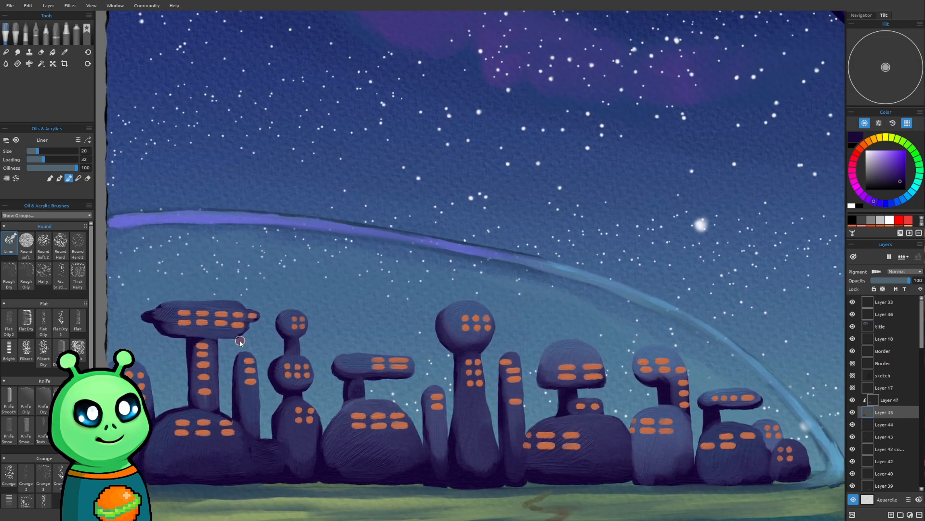
key([)
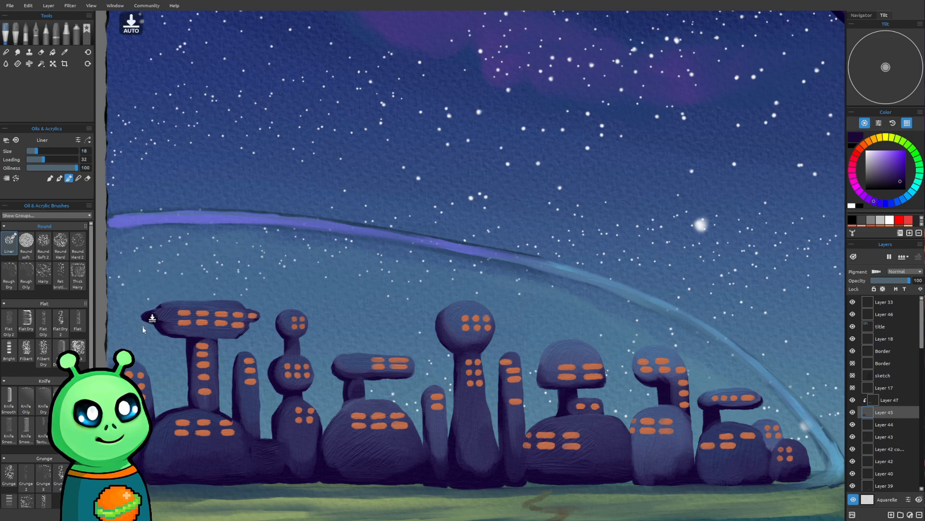
key(alt)
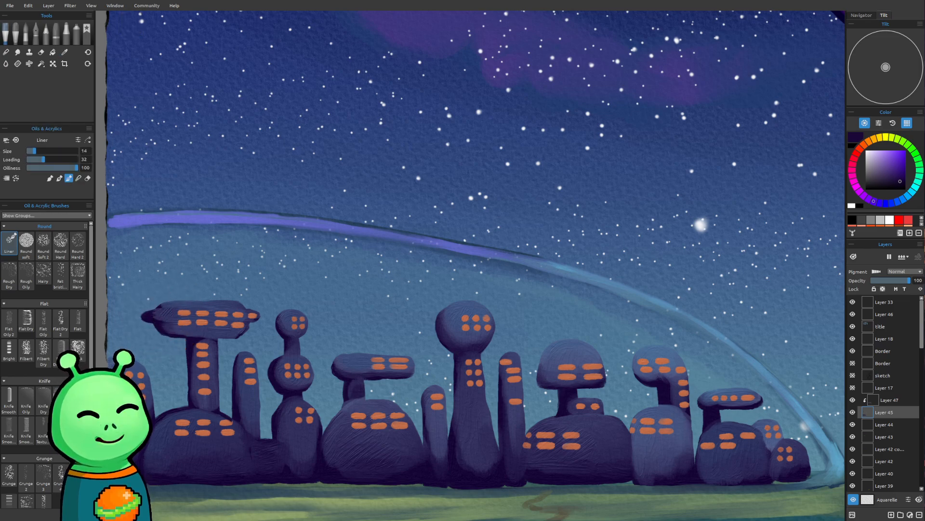
click(72, 159)
drag(289, 270, 290, 278)
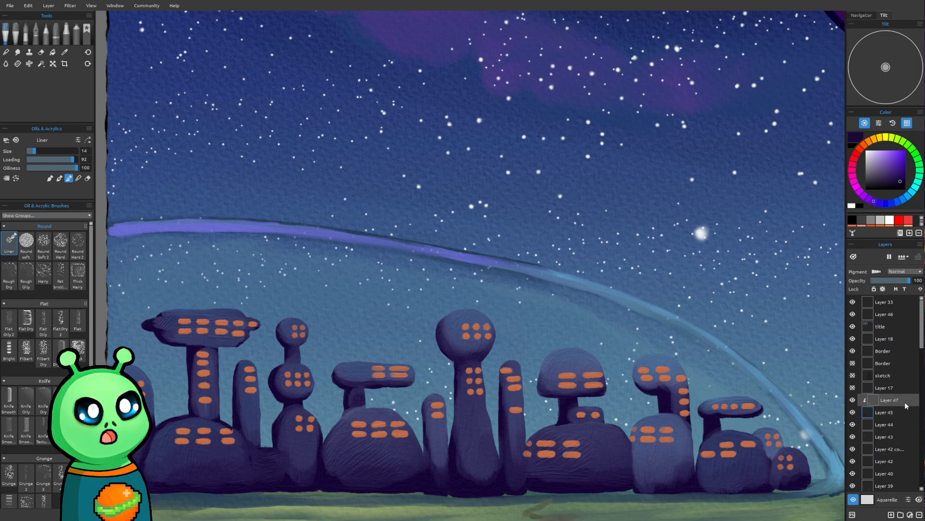
Step: Add a new layer above the windows layer and outline the leftmost building in dark purple at brush size 16
click(892, 515)
drag(246, 298, 273, 290)
scroll(201, 280, up, 1)
scroll(141, 384, up, 2)
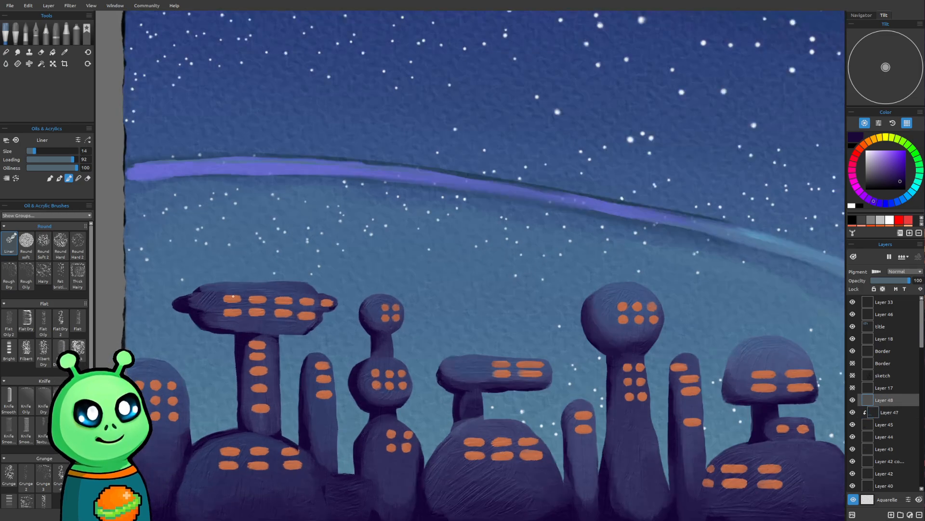
key(bracketright)
key(bracketright)
mouse_move(141, 358)
mouse_down()
mouse_move(180, 373)
mouse_move(192, 426)
mouse_up()
drag(188, 392, 194, 448)
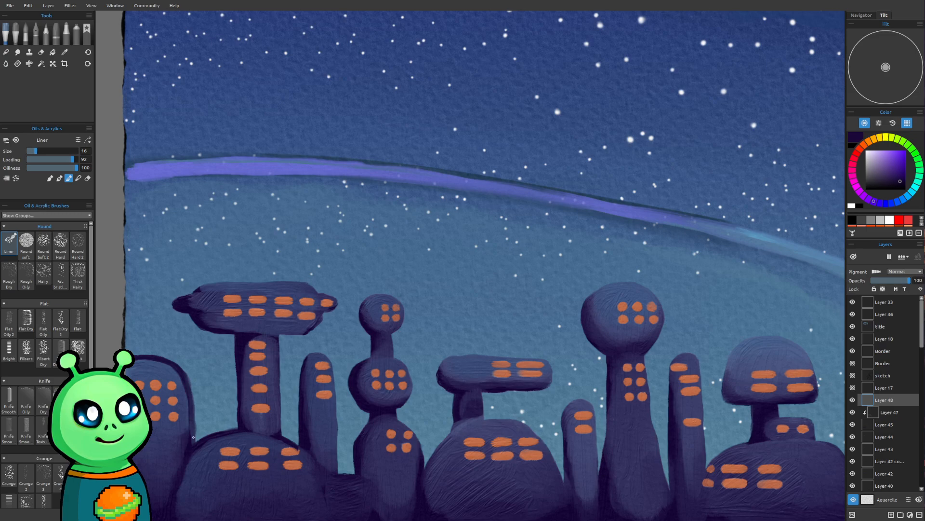
Step: Outline the saucer-topped building's head and stem in dark purple with the size 16 Liner brush
scroll(382, 315, down, 6)
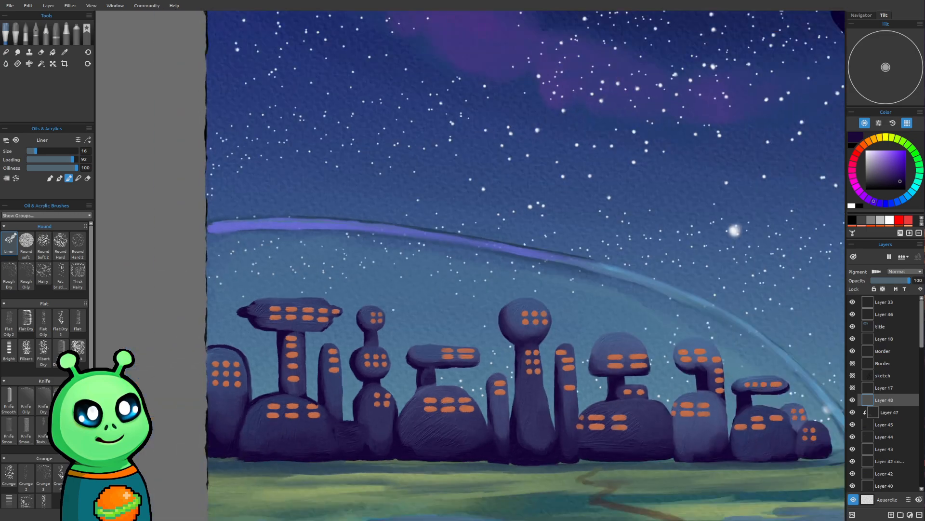
scroll(382, 315, down, 2)
scroll(321, 336, up, 6)
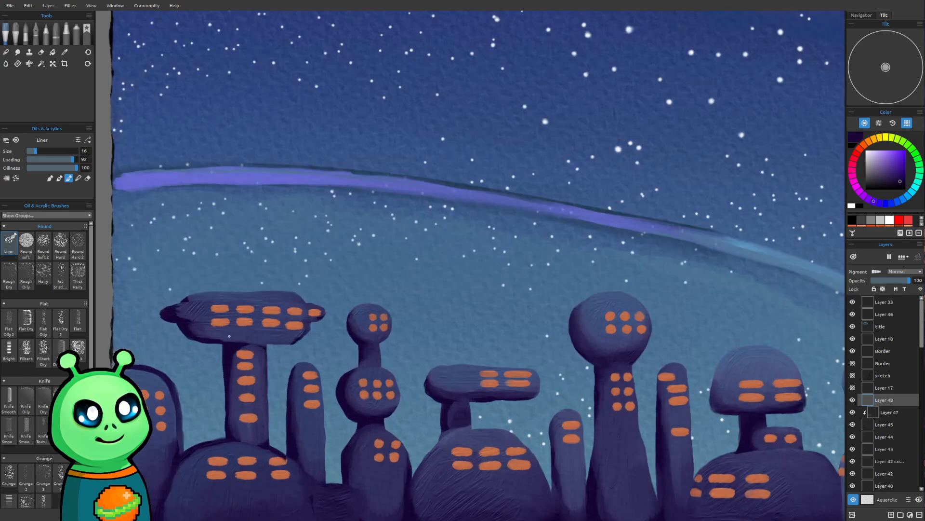
drag(223, 307, 228, 346)
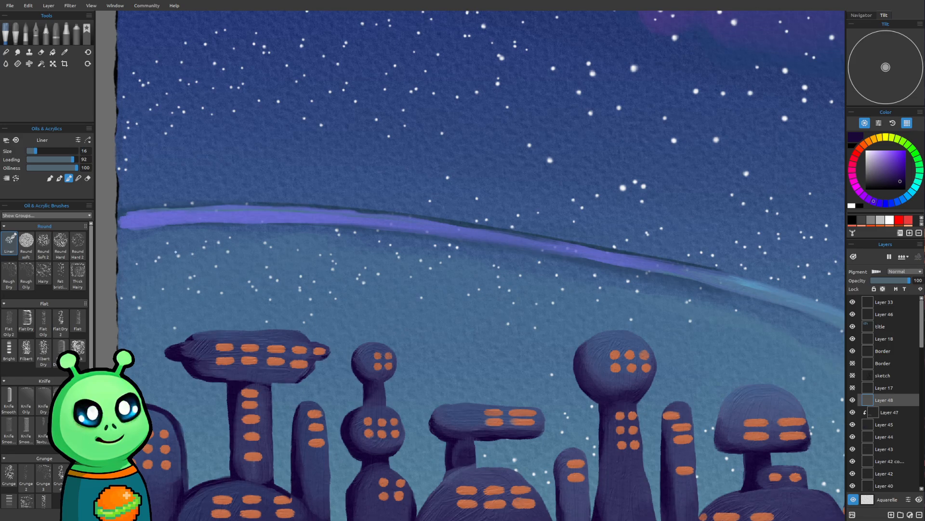
drag(177, 250, 186, 269)
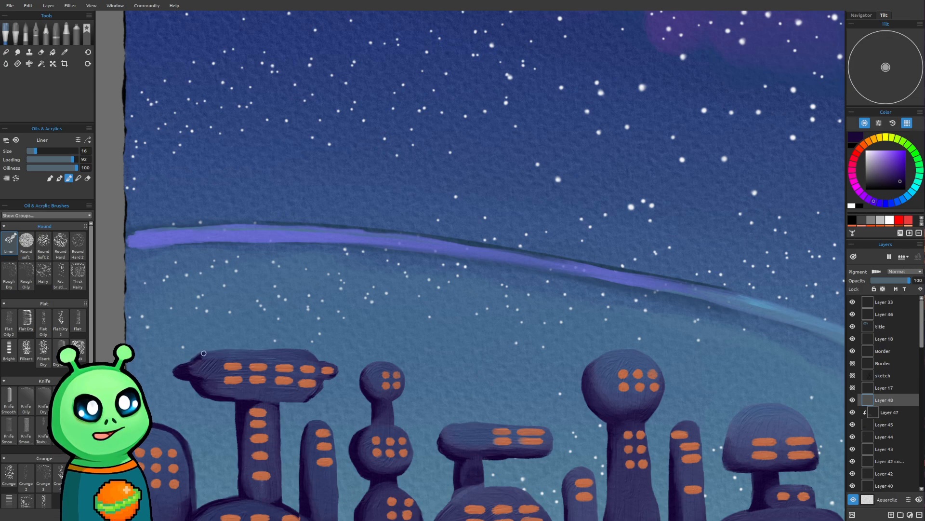
mouse_move(192, 359)
mouse_down()
mouse_move(250, 349)
mouse_move(313, 354)
mouse_up()
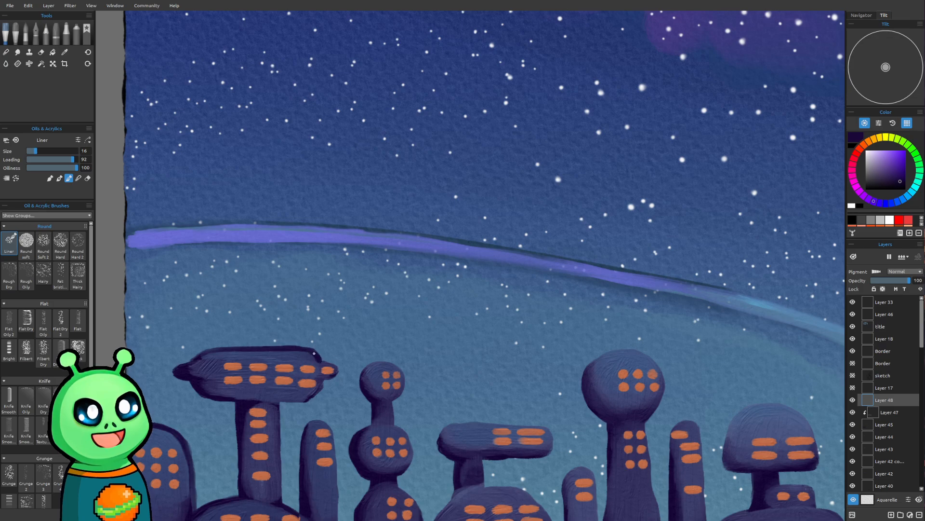
mouse_move(281, 402)
mouse_down()
mouse_move(323, 389)
mouse_move(308, 400)
mouse_move(336, 378)
mouse_move(324, 380)
mouse_move(334, 370)
mouse_move(320, 360)
mouse_move(333, 380)
mouse_up()
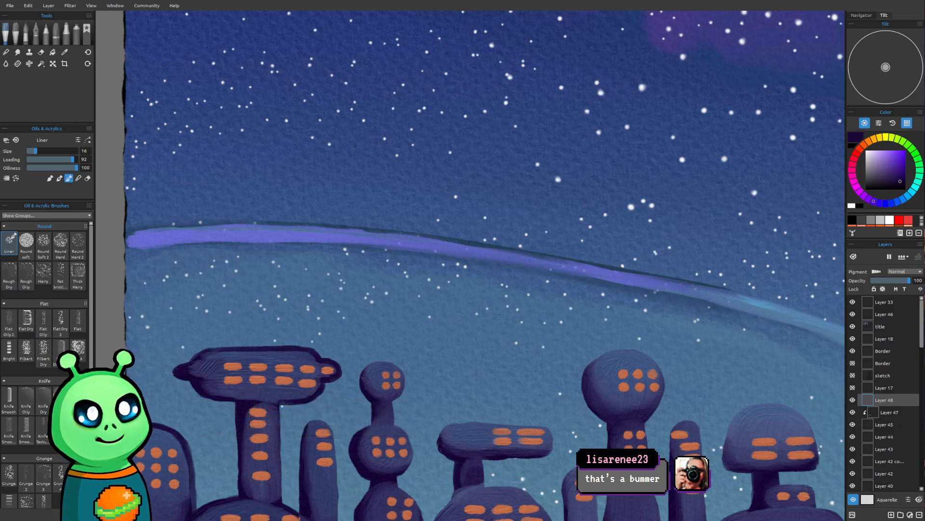
drag(280, 404, 283, 498)
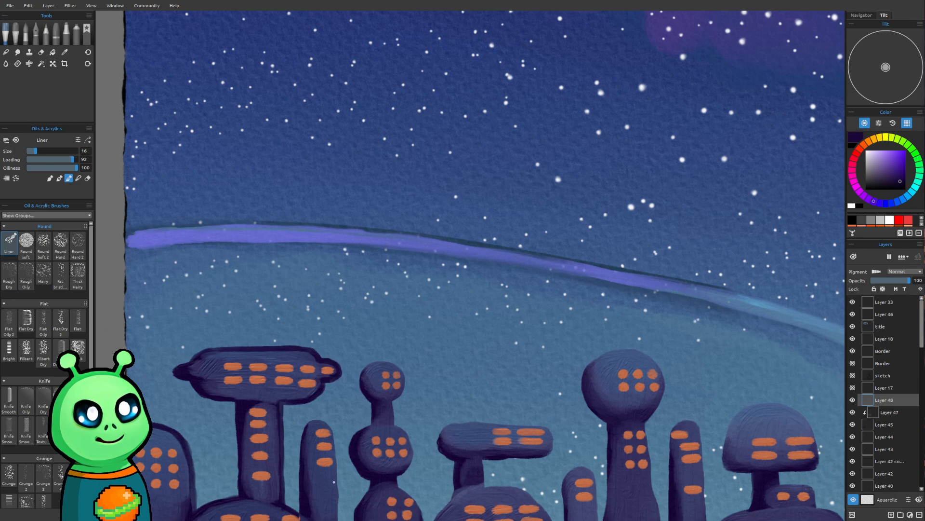
Step: Outline the narrow rounded tower just right of the saucer-topped building in dark purple
drag(461, 420, 345, 326)
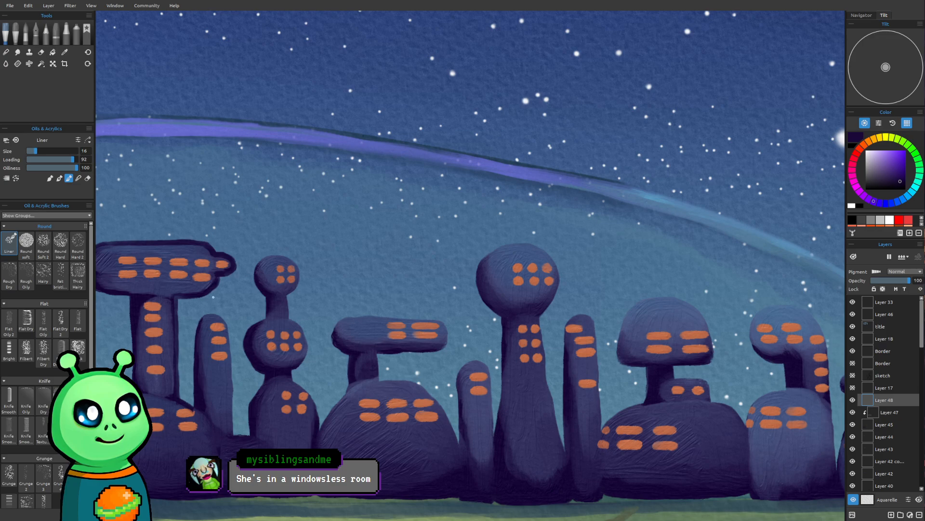
mouse_move(198, 329)
mouse_down()
mouse_move(210, 313)
mouse_move(221, 315)
mouse_up()
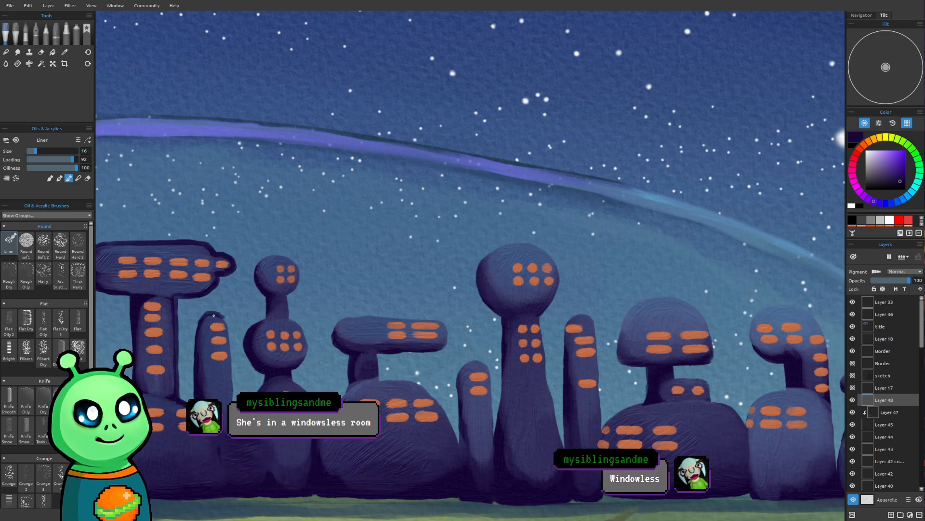
drag(221, 315, 231, 357)
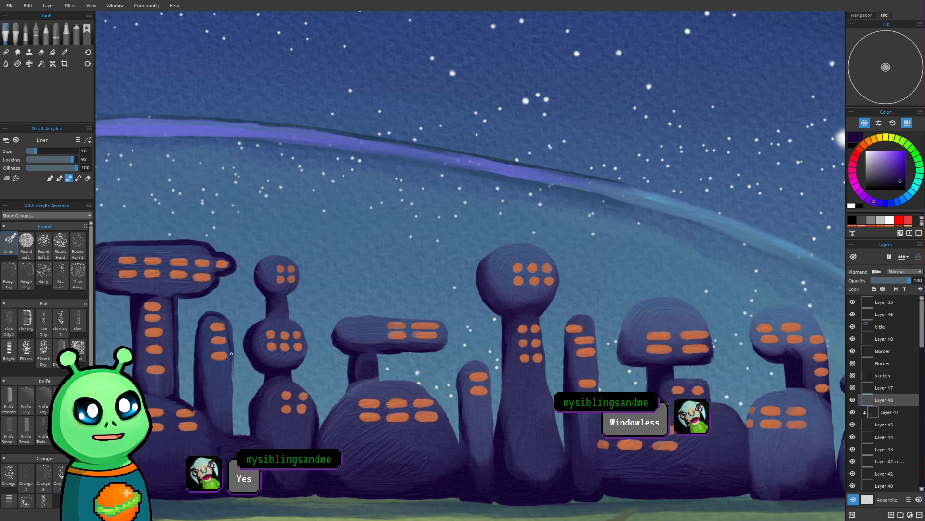
mouse_move(231, 357)
mouse_down()
mouse_move(237, 424)
mouse_move(226, 392)
mouse_move(230, 406)
mouse_move(243, 404)
mouse_move(233, 425)
mouse_move(234, 402)
mouse_move(235, 432)
mouse_up()
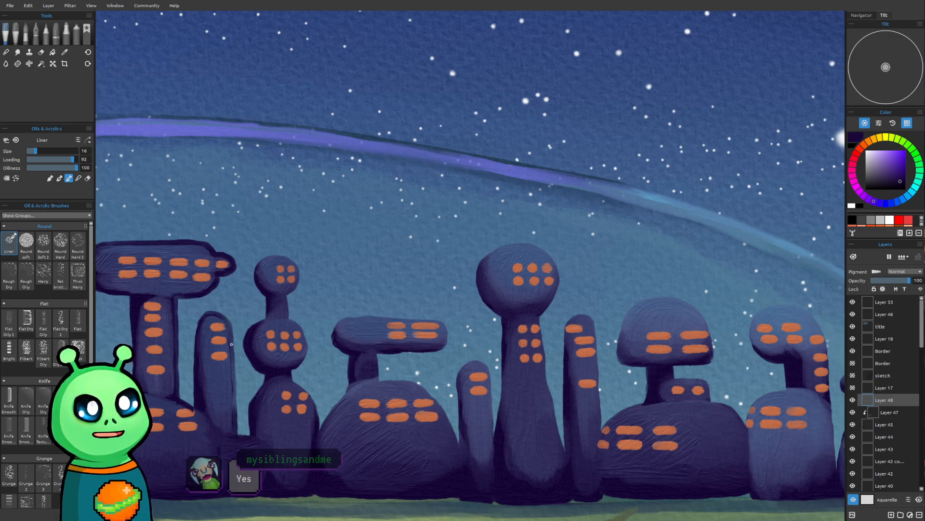
drag(233, 340, 235, 412)
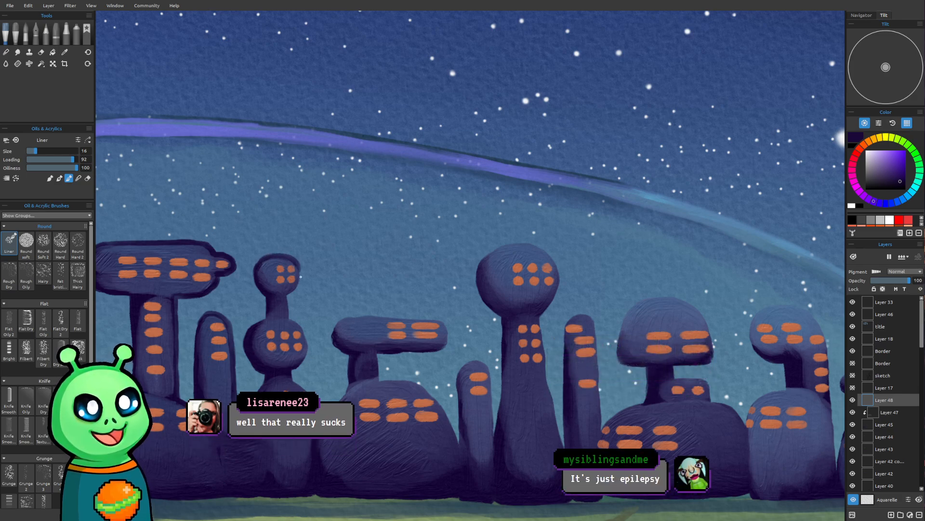
Step: Outline the stacked-sphere tower in dark purple, following its head, neck and middle sphere
drag(289, 296, 298, 277)
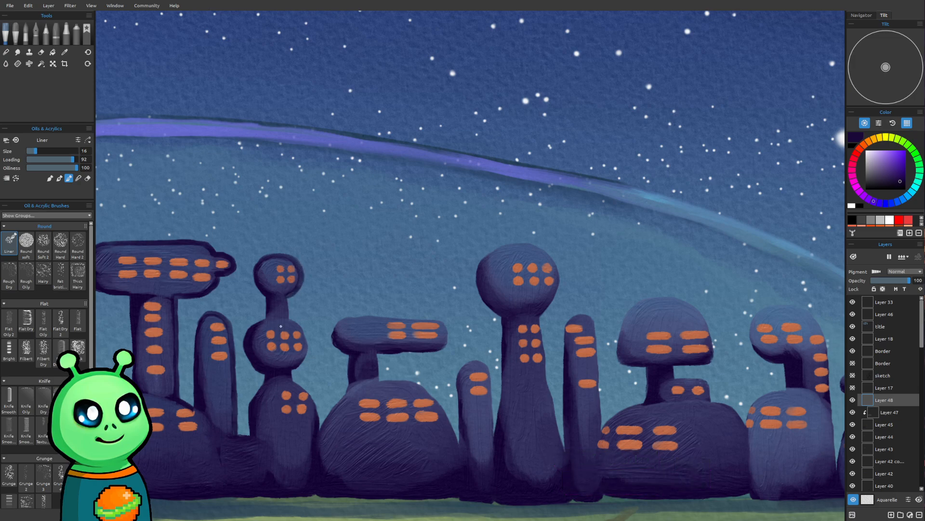
mouse_move(288, 296)
mouse_down()
mouse_move(289, 318)
mouse_move(289, 305)
mouse_move(266, 316)
mouse_move(266, 308)
mouse_up()
mouse_move(296, 322)
mouse_down()
mouse_move(308, 345)
mouse_move(302, 336)
mouse_move(302, 360)
mouse_move(304, 340)
mouse_move(303, 364)
mouse_up()
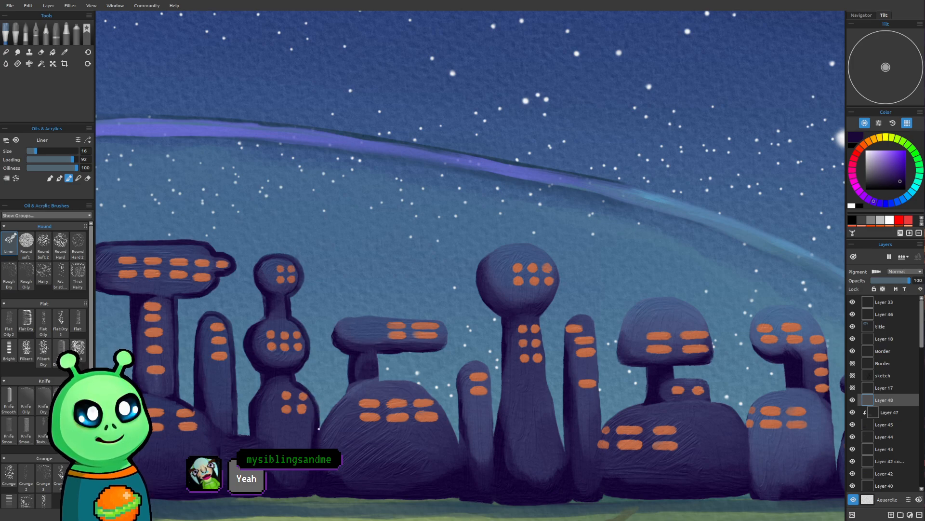
Step: Outline the flat-topped building right of the stacked spheres, including its slab, neck and domed base
mouse_move(319, 428)
mouse_down()
mouse_move(334, 408)
mouse_move(316, 435)
mouse_move(350, 385)
mouse_up()
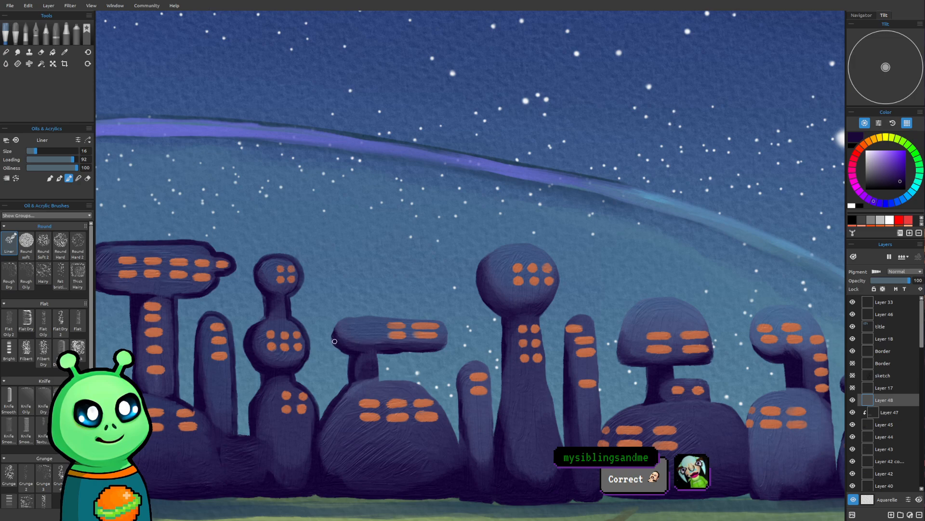
mouse_move(334, 341)
mouse_down()
mouse_move(340, 320)
mouse_move(335, 330)
mouse_move(367, 317)
mouse_move(344, 319)
mouse_move(366, 316)
mouse_move(353, 316)
mouse_move(386, 317)
mouse_move(355, 316)
mouse_move(442, 316)
mouse_up()
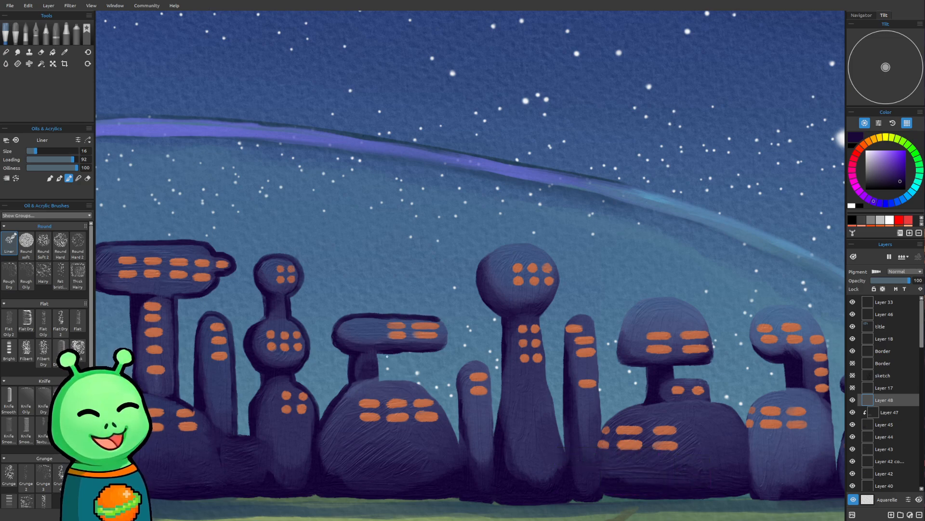
mouse_move(378, 369)
mouse_down()
mouse_move(378, 352)
mouse_move(379, 378)
mouse_up()
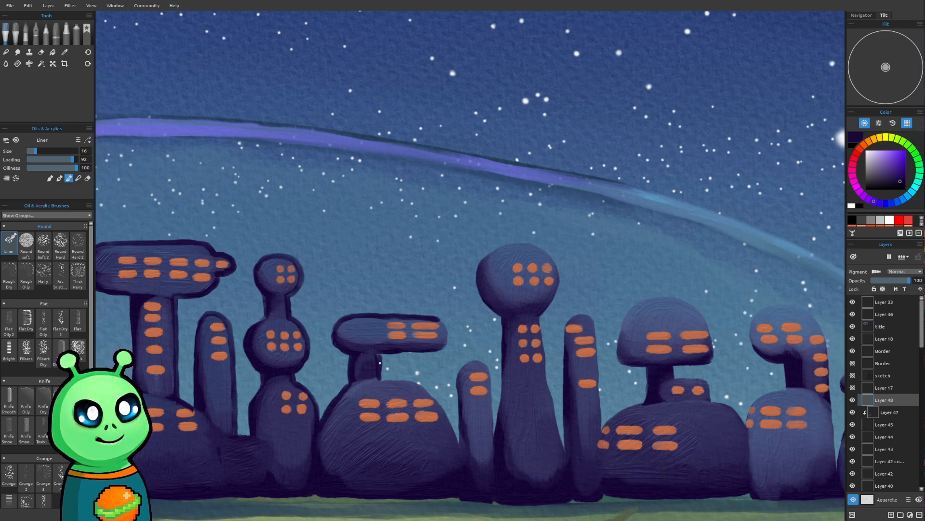
mouse_move(435, 319)
mouse_down()
mouse_move(449, 337)
mouse_move(430, 352)
mouse_up()
drag(378, 379, 382, 380)
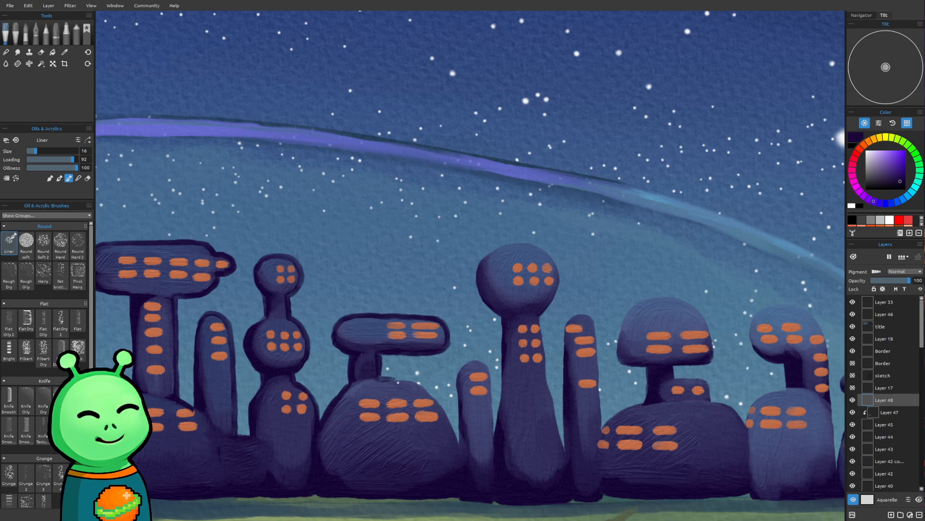
mouse_move(394, 380)
mouse_down()
mouse_move(426, 385)
mouse_move(411, 379)
mouse_move(437, 397)
mouse_move(420, 382)
mouse_move(461, 444)
mouse_up()
Step: Outline the short rounded pillar between the flat-topped building and the tall ball-topped tower, undoing a stray stroke
drag(457, 385, 460, 436)
key(ctrl+z)
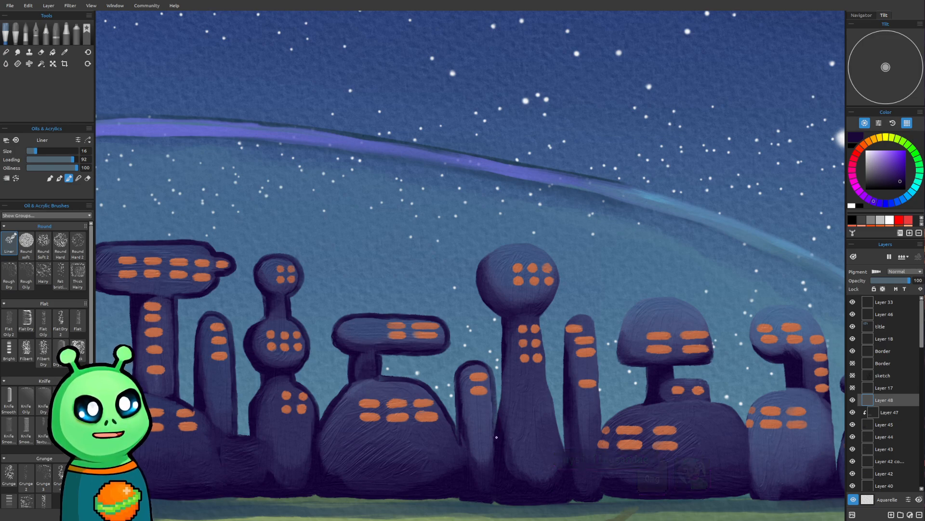
drag(494, 393, 496, 409)
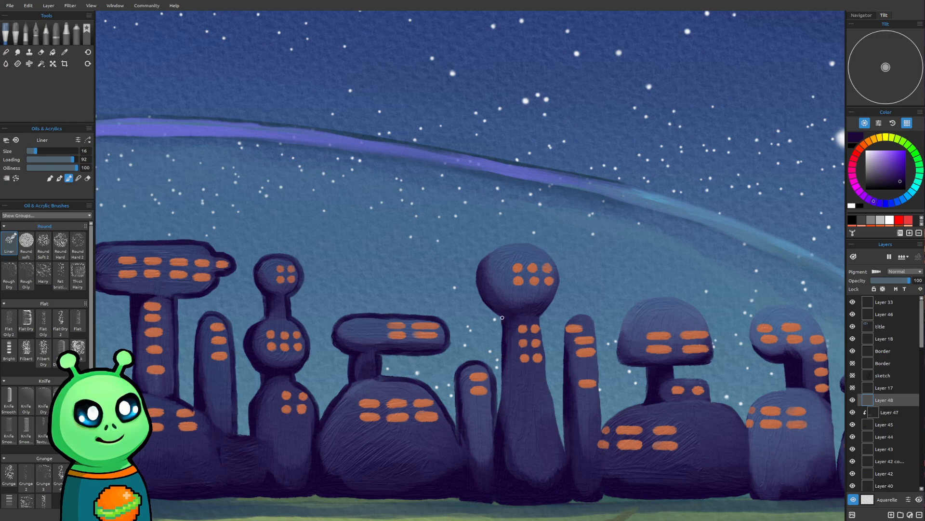
Step: Outline the tall ball-topped tower in dark purple, around its spherical head and down both sides of its shaft
drag(504, 380, 496, 428)
drag(481, 263, 520, 242)
mouse_move(512, 243)
mouse_down()
mouse_move(541, 249)
mouse_move(550, 259)
mouse_move(532, 245)
mouse_move(558, 268)
mouse_move(540, 246)
mouse_move(556, 278)
mouse_up()
mouse_move(541, 314)
mouse_down()
mouse_move(557, 295)
mouse_move(547, 308)
mouse_move(557, 294)
mouse_move(553, 263)
mouse_move(558, 282)
mouse_move(551, 261)
mouse_move(558, 294)
mouse_move(553, 267)
mouse_move(561, 289)
mouse_up()
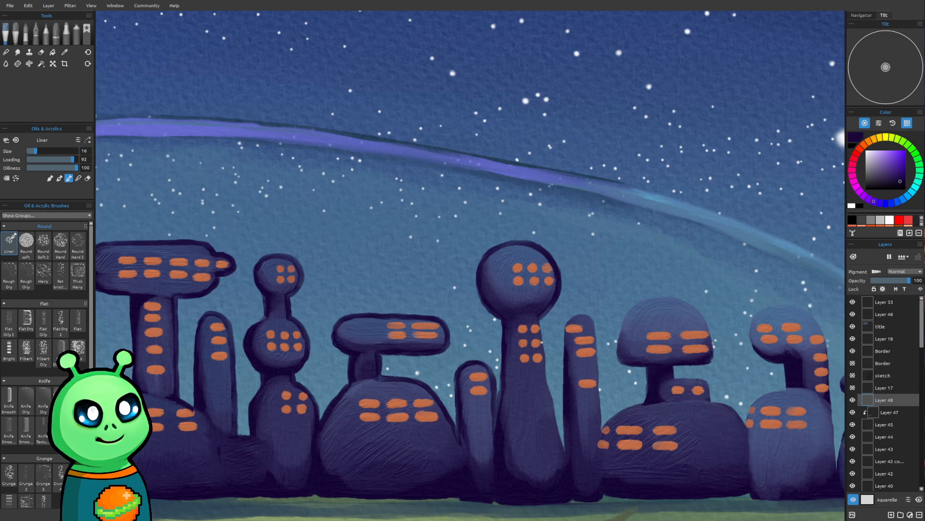
drag(540, 321, 565, 451)
drag(542, 319, 546, 345)
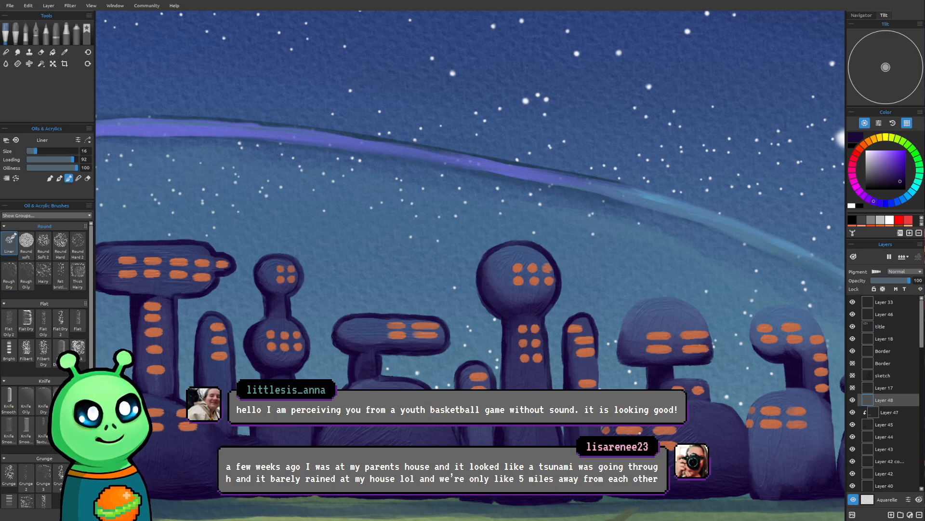
Step: Complete the dark outline of the narrow pillar right of the ball-topped tower
mouse_move(642, 357)
mouse_down()
mouse_move(544, 368)
mouse_move(384, 341)
mouse_move(459, 384)
mouse_move(516, 382)
mouse_up()
scroll(548, 307, up, 1)
mouse_move(517, 320)
mouse_down()
mouse_move(516, 258)
mouse_move(508, 272)
mouse_up()
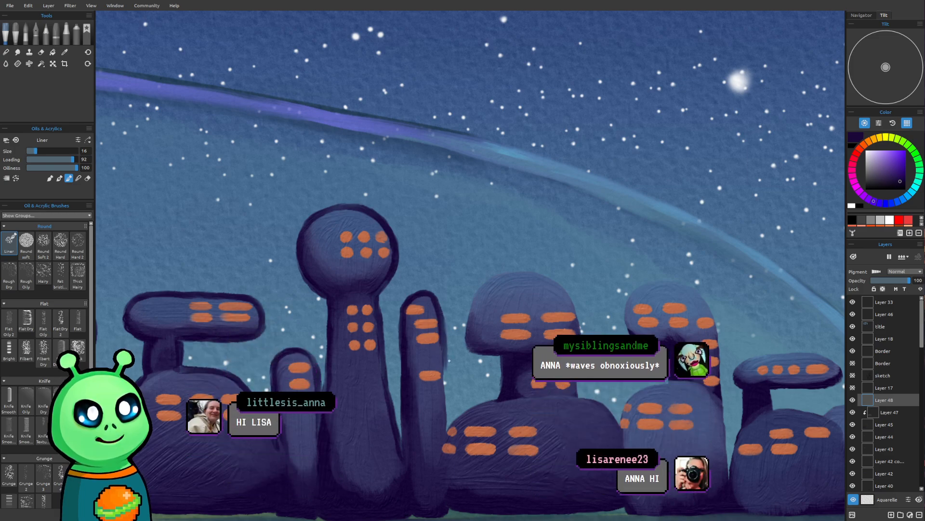
mouse_move(445, 349)
mouse_down()
mouse_move(446, 371)
mouse_move(442, 338)
mouse_move(450, 430)
mouse_up()
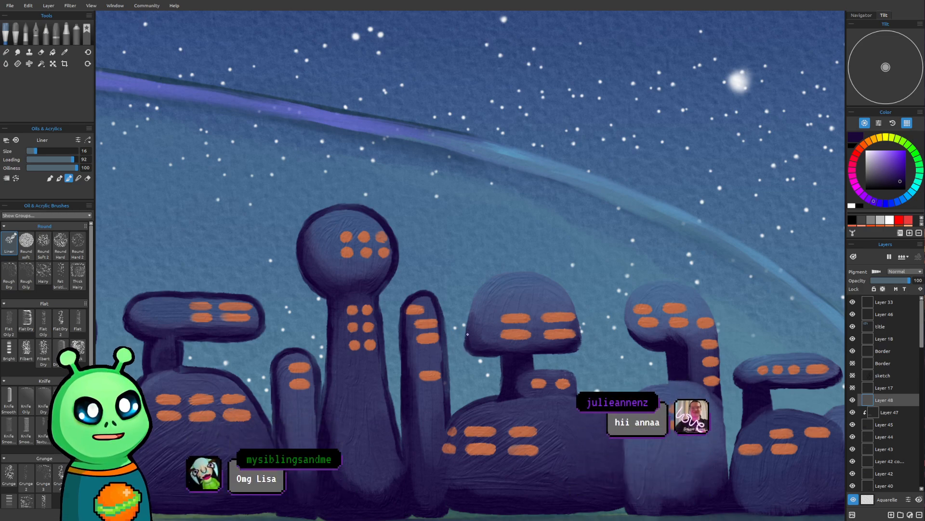
Step: Outline the mushroom-topped building's cap, small side block and broad domed base in dark purple
mouse_move(469, 347)
mouse_down()
mouse_move(482, 285)
mouse_move(536, 274)
mouse_move(520, 272)
mouse_move(553, 276)
mouse_up()
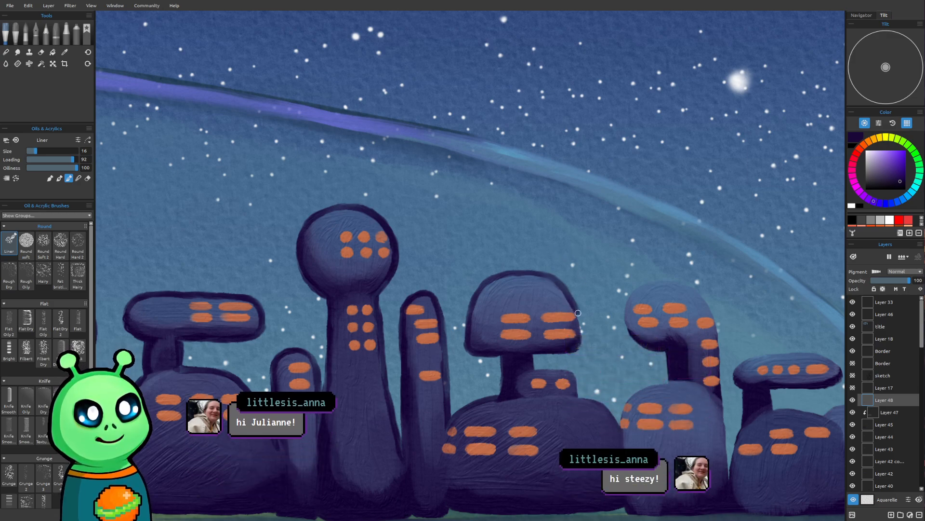
drag(573, 306, 580, 347)
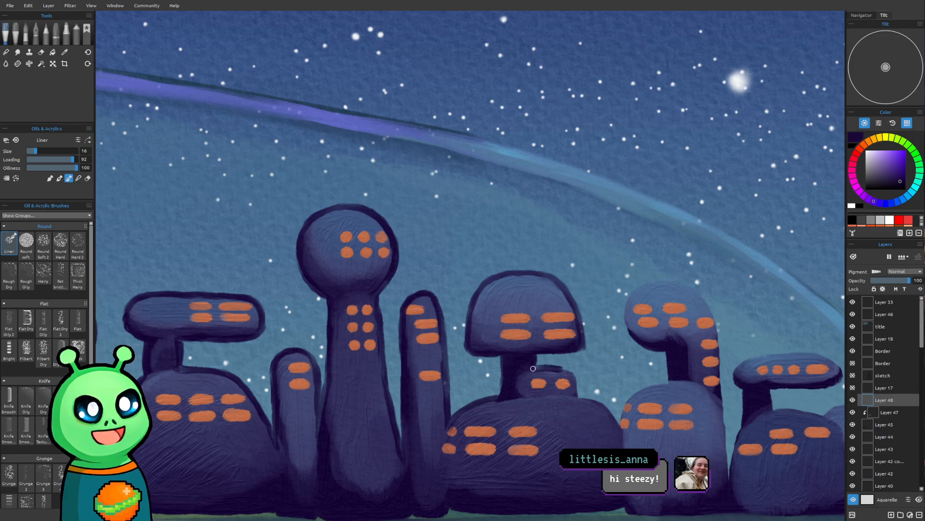
mouse_move(535, 368)
mouse_down()
mouse_move(567, 368)
mouse_move(548, 367)
mouse_move(572, 372)
mouse_move(578, 395)
mouse_move(588, 397)
mouse_move(579, 397)
mouse_move(610, 411)
mouse_up()
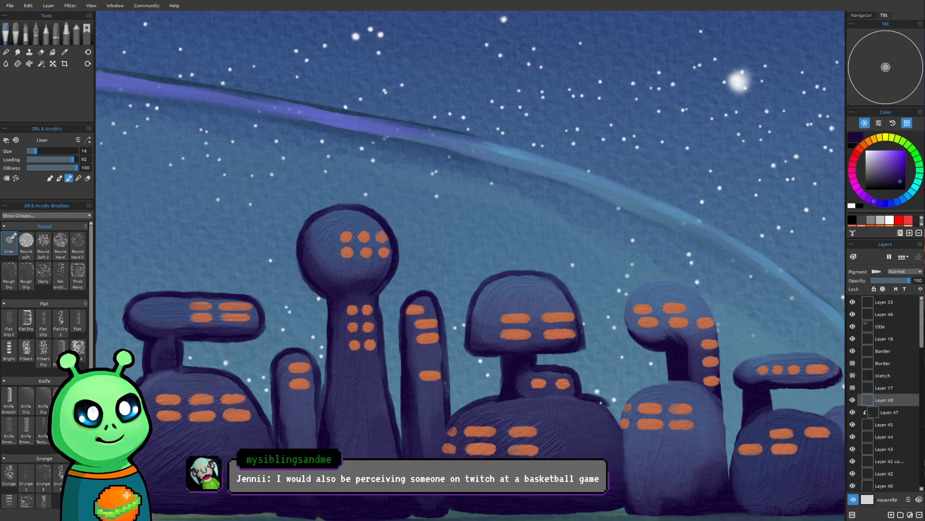
Step: Outline the hook-shaped building and its rounded base, right of the mushroom-topped building, in dark purple
drag(618, 300, 347, 206)
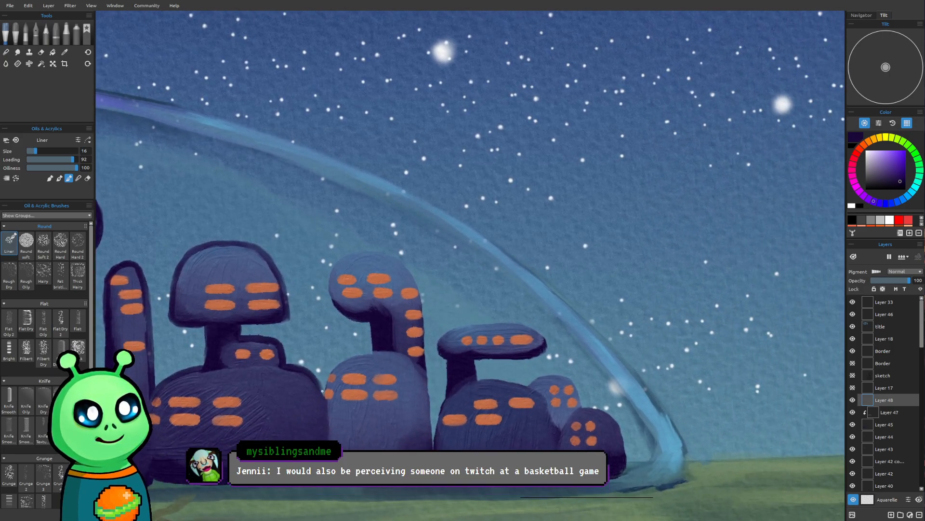
mouse_move(324, 392)
mouse_down()
mouse_move(331, 367)
mouse_move(367, 348)
mouse_up()
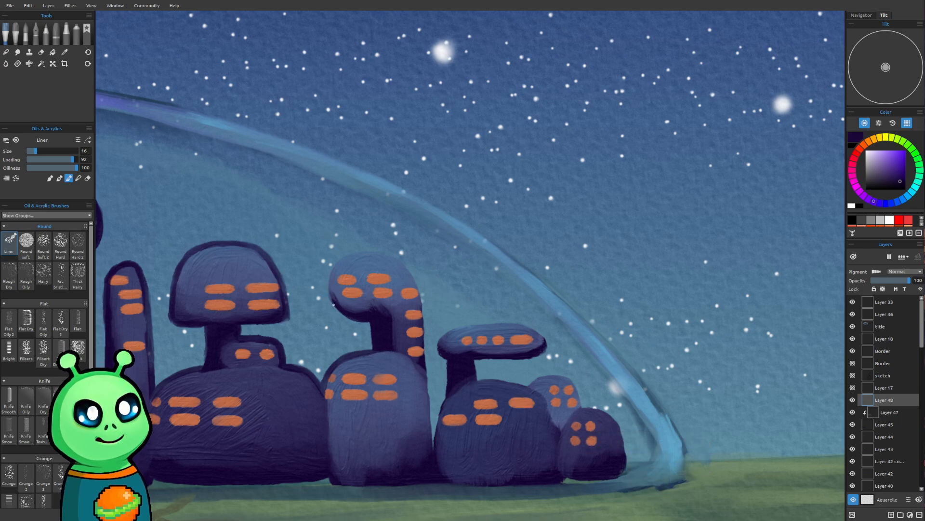
mouse_move(331, 296)
mouse_down()
mouse_move(328, 277)
mouse_move(333, 299)
mouse_move(341, 263)
mouse_move(332, 286)
mouse_move(339, 305)
mouse_move(330, 269)
mouse_move(331, 277)
mouse_move(349, 253)
mouse_move(328, 278)
mouse_move(372, 247)
mouse_move(339, 265)
mouse_move(367, 248)
mouse_move(348, 255)
mouse_move(377, 247)
mouse_up()
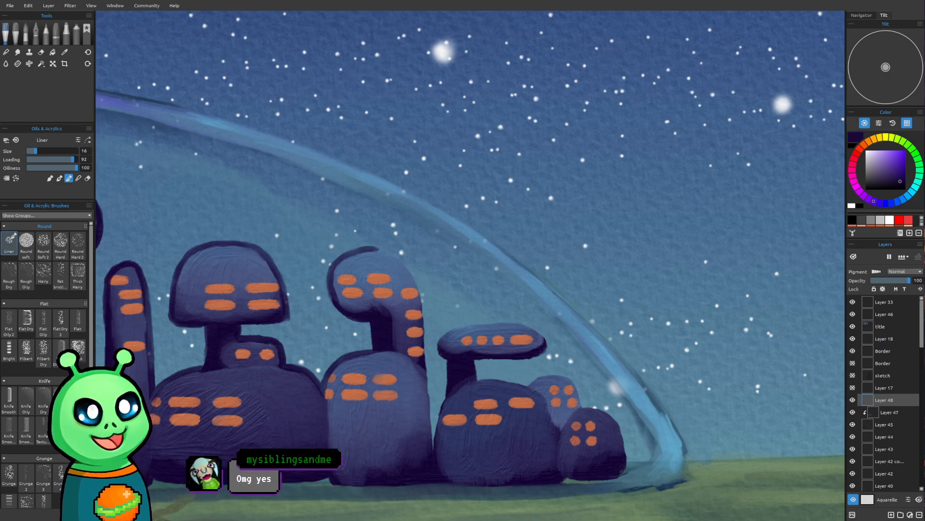
mouse_move(370, 248)
mouse_down()
mouse_move(369, 249)
mouse_move(408, 266)
mouse_up()
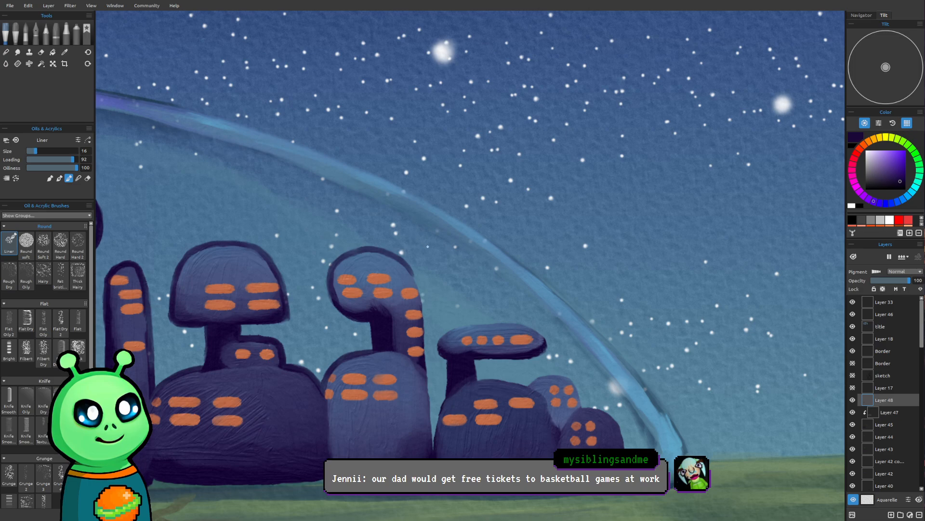
drag(410, 269, 427, 327)
mouse_move(420, 291)
mouse_down()
mouse_move(431, 317)
mouse_move(422, 302)
mouse_move(433, 404)
mouse_move(428, 369)
mouse_move(414, 394)
mouse_move(432, 394)
mouse_move(432, 376)
mouse_move(433, 434)
mouse_up()
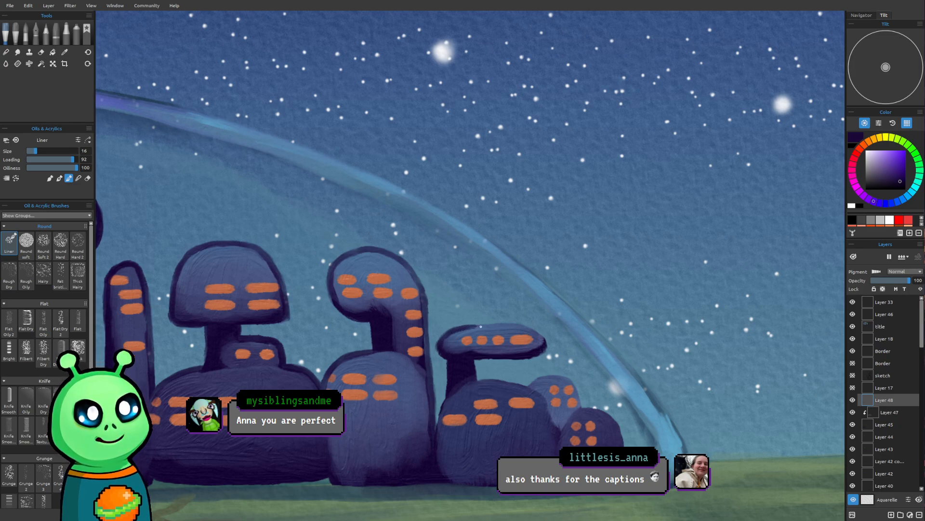
Step: Outline the flat-topped building with its rounded base and the two small domes beside it, inside the dome's edge, in dark purple
mouse_move(449, 330)
mouse_down()
mouse_move(504, 322)
mouse_move(532, 328)
mouse_move(547, 344)
mouse_up()
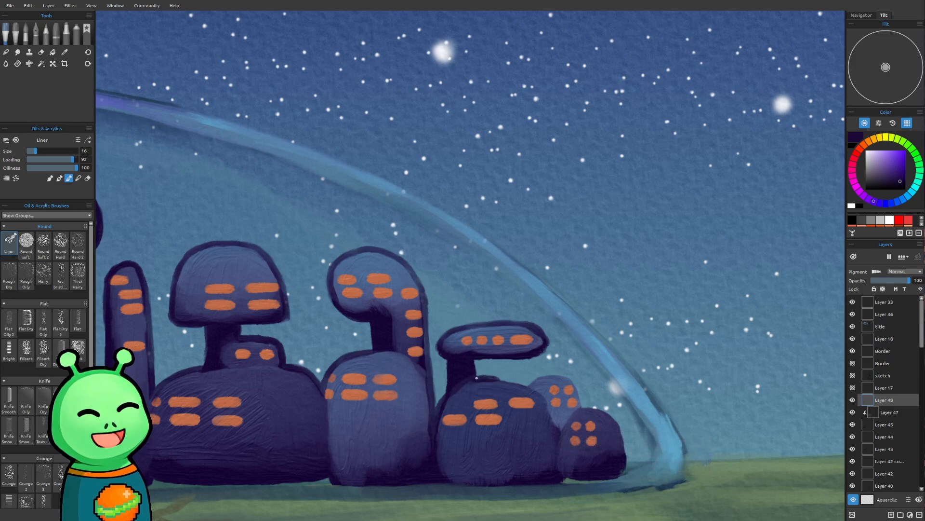
mouse_move(489, 377)
mouse_down()
mouse_move(540, 388)
mouse_move(526, 387)
mouse_move(548, 415)
mouse_move(545, 398)
mouse_move(557, 431)
mouse_up()
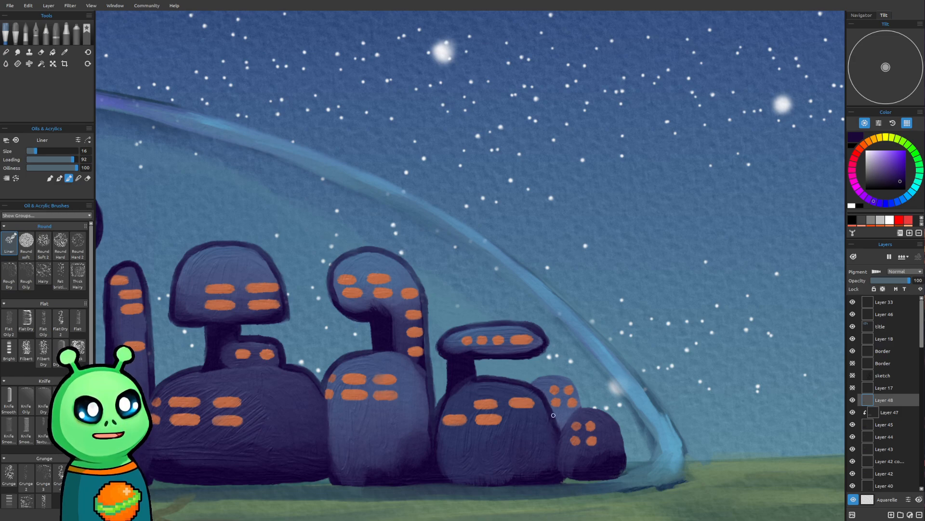
drag(530, 383, 554, 375)
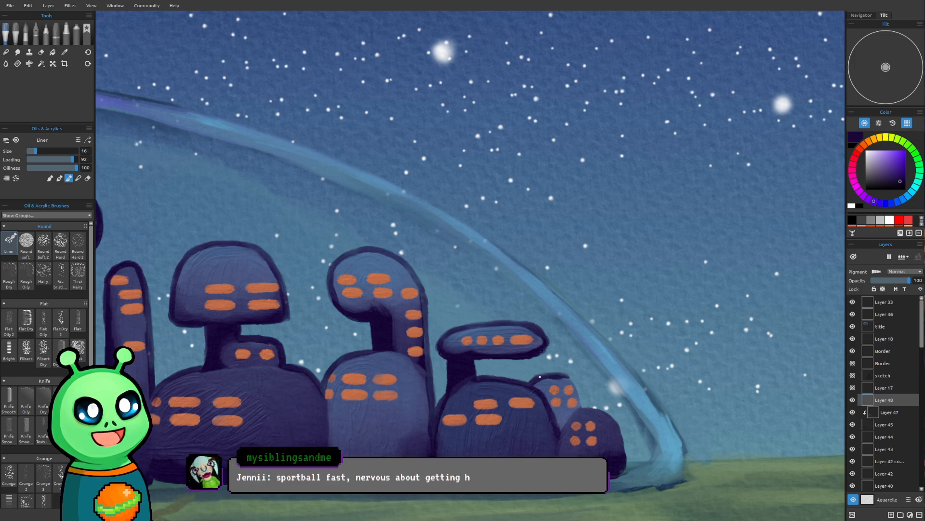
drag(572, 378, 583, 409)
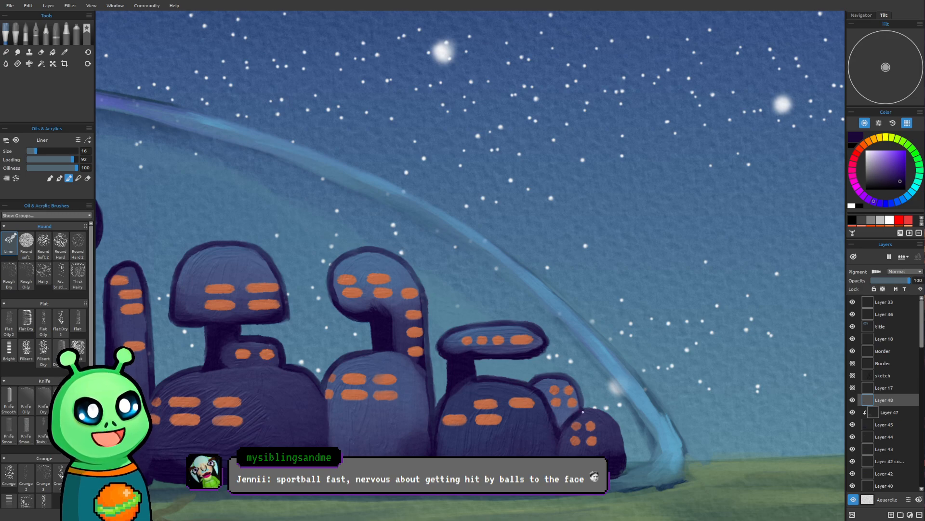
mouse_move(584, 408)
mouse_down()
mouse_move(606, 408)
mouse_move(585, 408)
mouse_move(620, 426)
mouse_up()
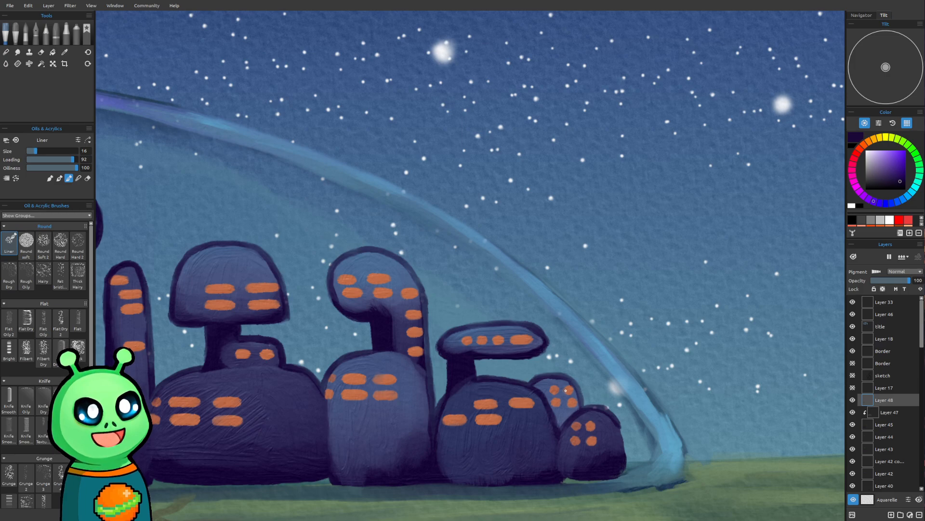
drag(616, 419, 626, 473)
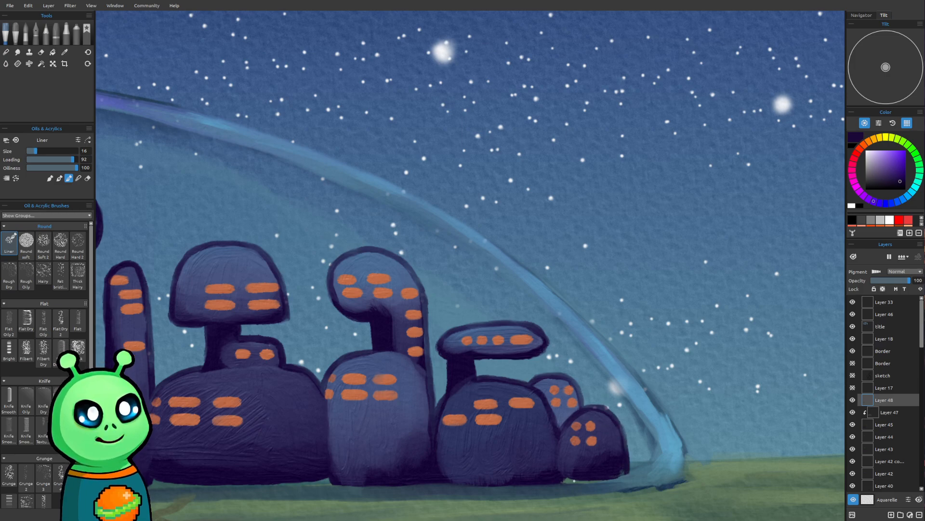
drag(569, 480, 626, 473)
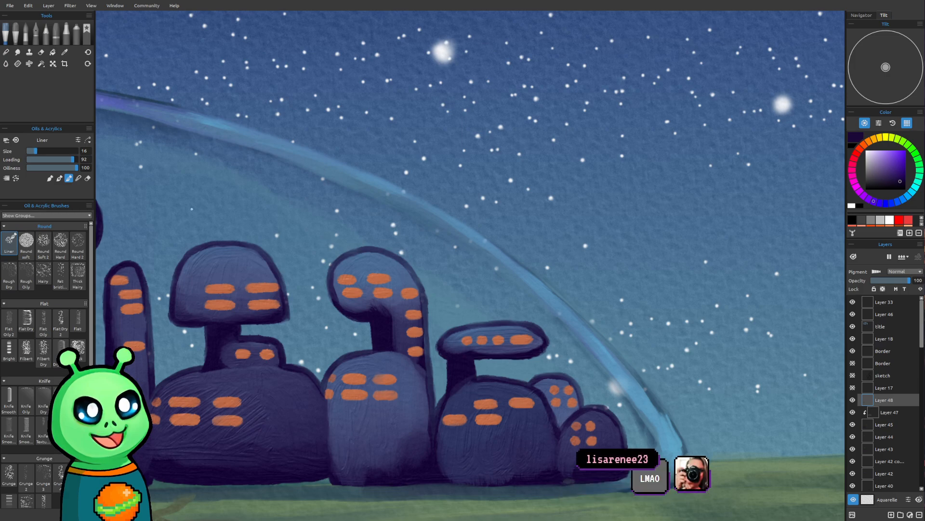
Step: View the whole illustration and save it
scroll(398, 273, down, 3)
scroll(398, 272, down, 4)
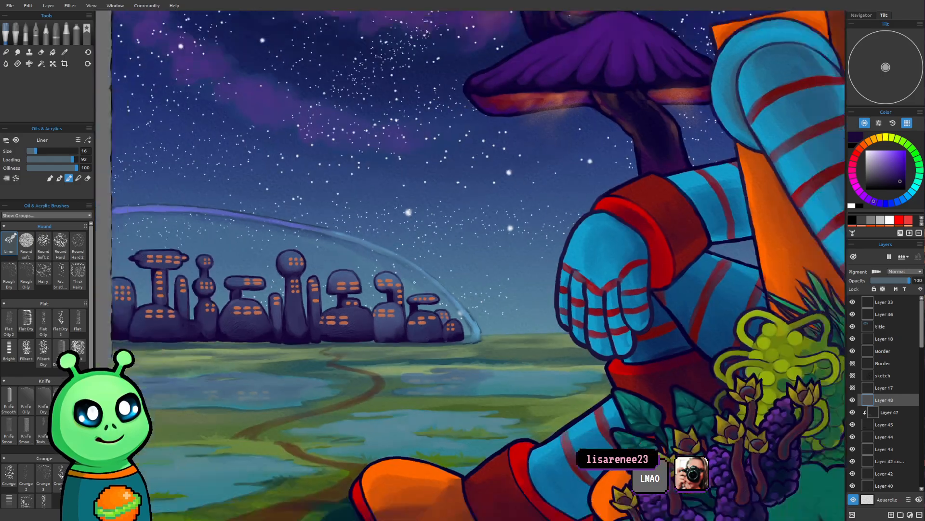
scroll(471, 398, down, 5)
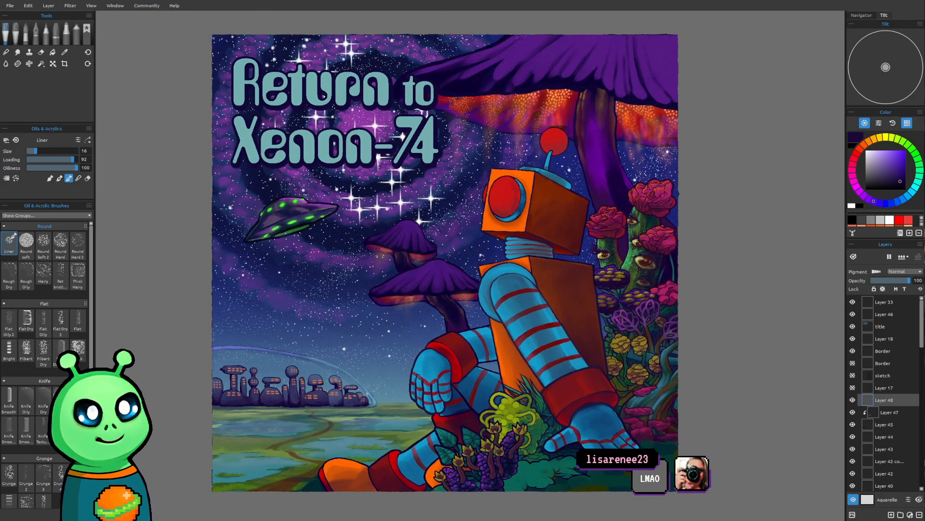
click(14, 6)
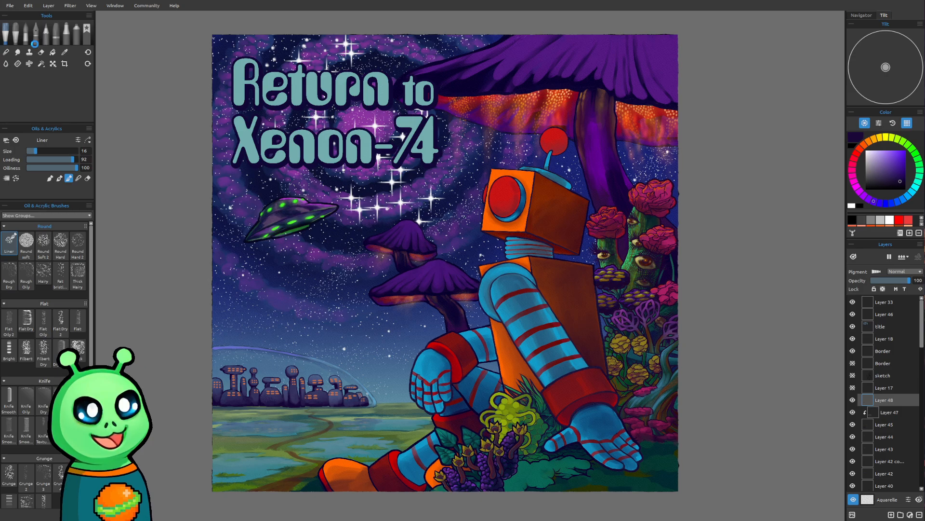
click(29, 50)
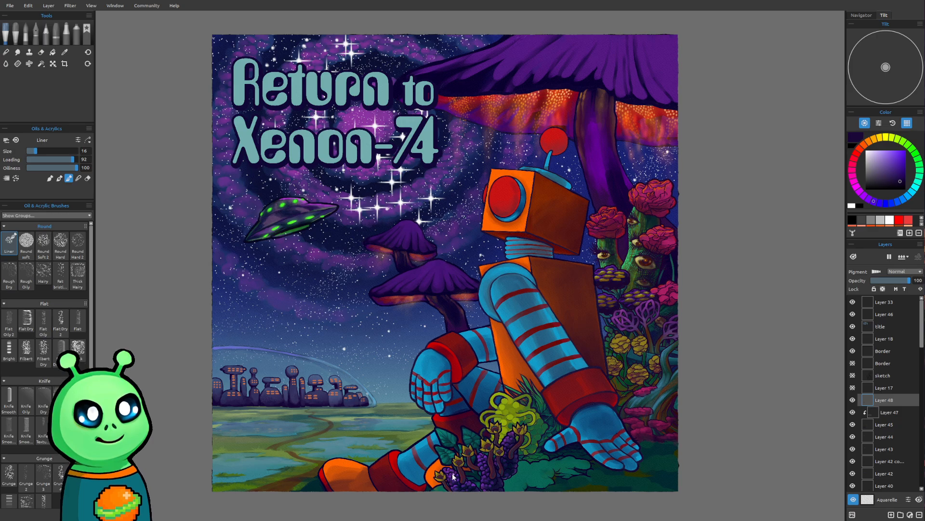
drag(442, 466, 441, 432)
scroll(328, 378, up, 1)
scroll(350, 385, up, 4)
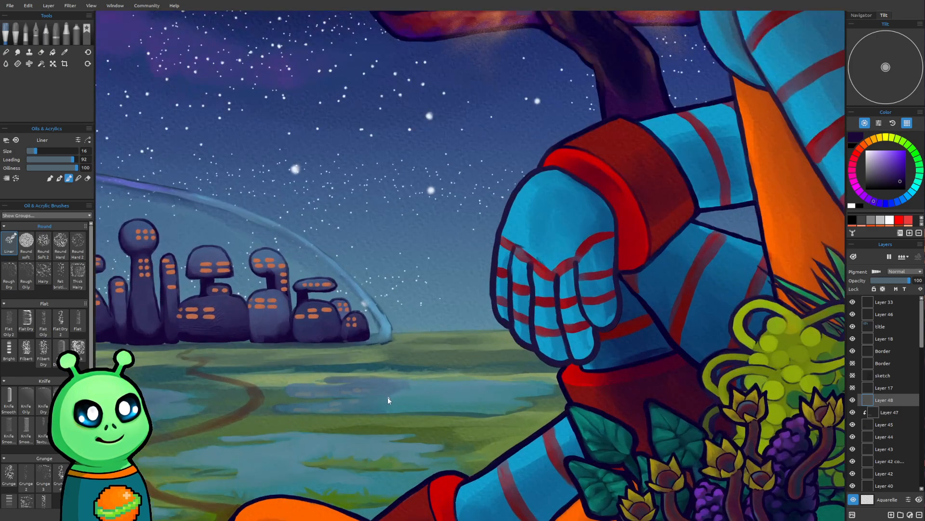
scroll(480, 393, up, 3)
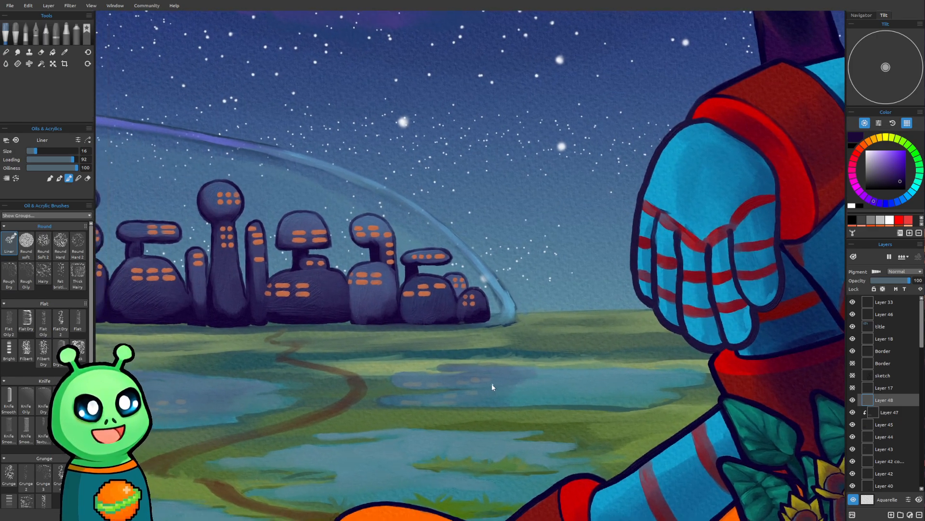
Step: Set the Liner's loading to 49, paint a thin dark stroke on the right-hand pond at size 20, and blend it at size 30
scroll(479, 387, up, 1)
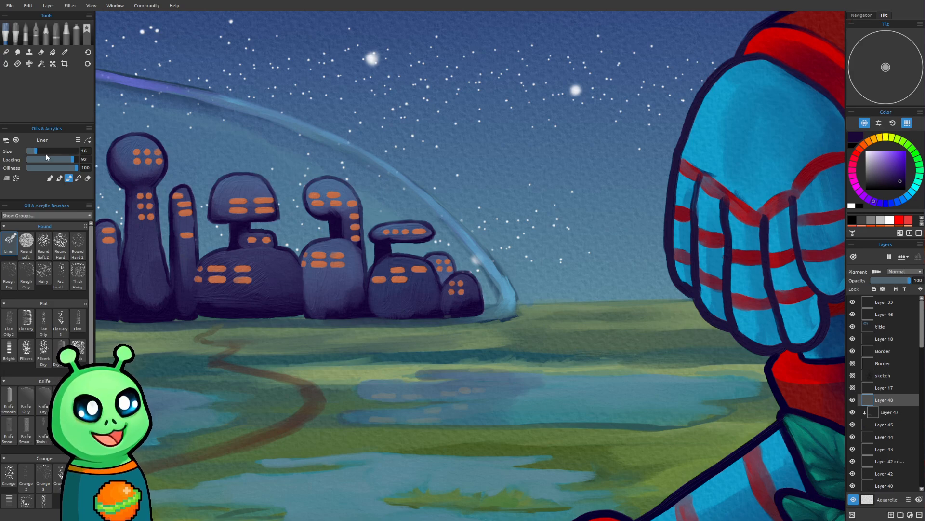
drag(308, 218, 315, 226)
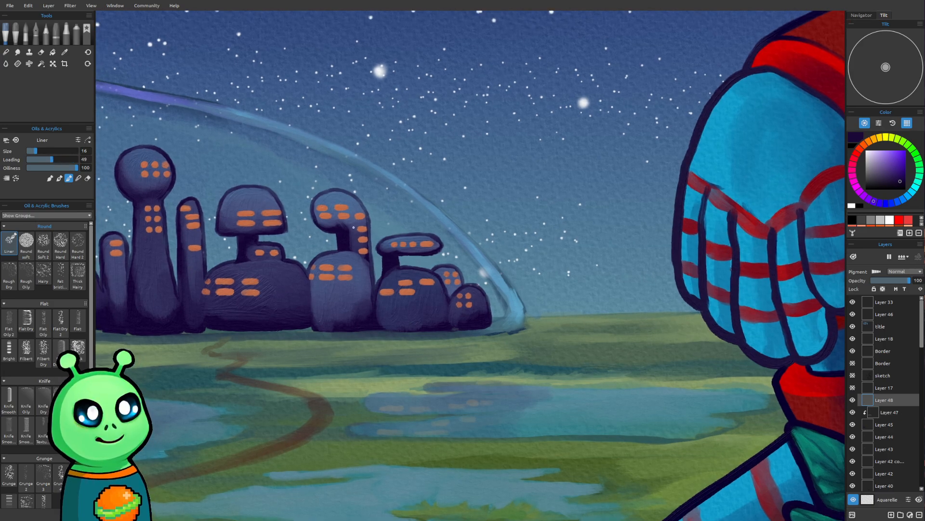
key(bracketright)
key(bracketright)
key(bracketright)
key(bracketright)
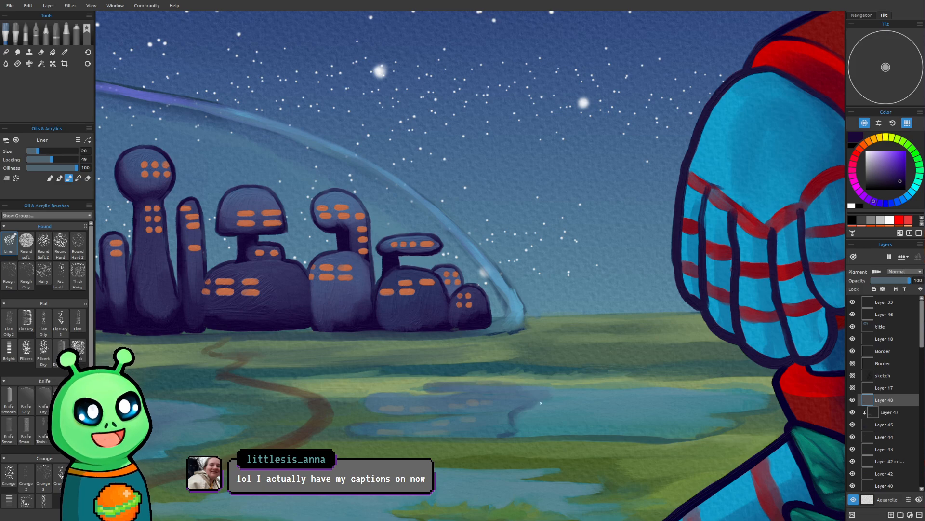
key(b)
key(])
key(bracketright)
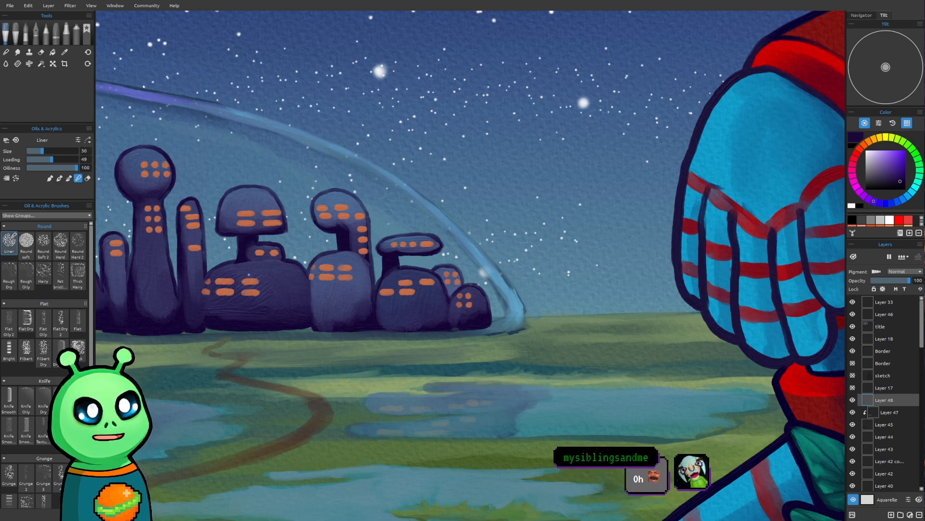
Step: Paint small dark marks along the near edge of the left pond at size 20 and soften them with blending at size 30
drag(473, 389, 768, 381)
drag(342, 382, 397, 346)
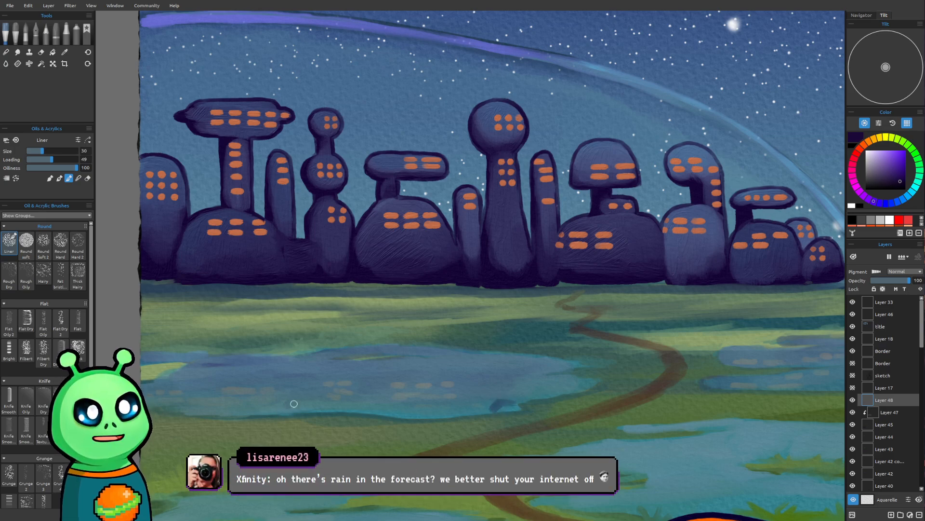
key(bracketleft)
key(bracketleft)
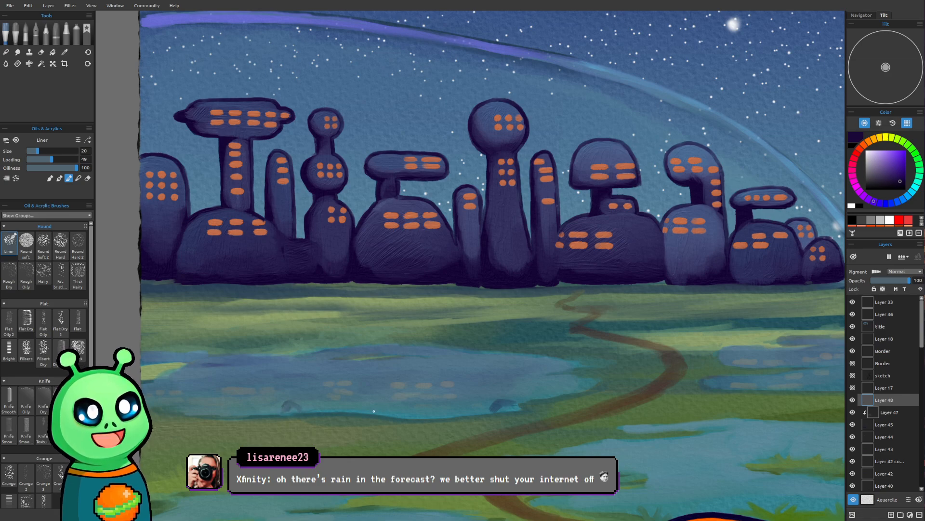
drag(404, 411, 433, 410)
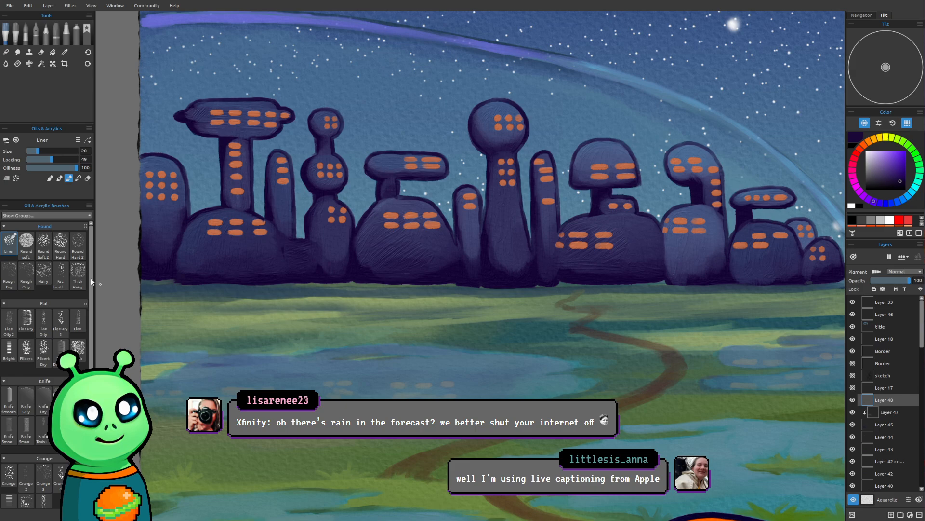
click(78, 179)
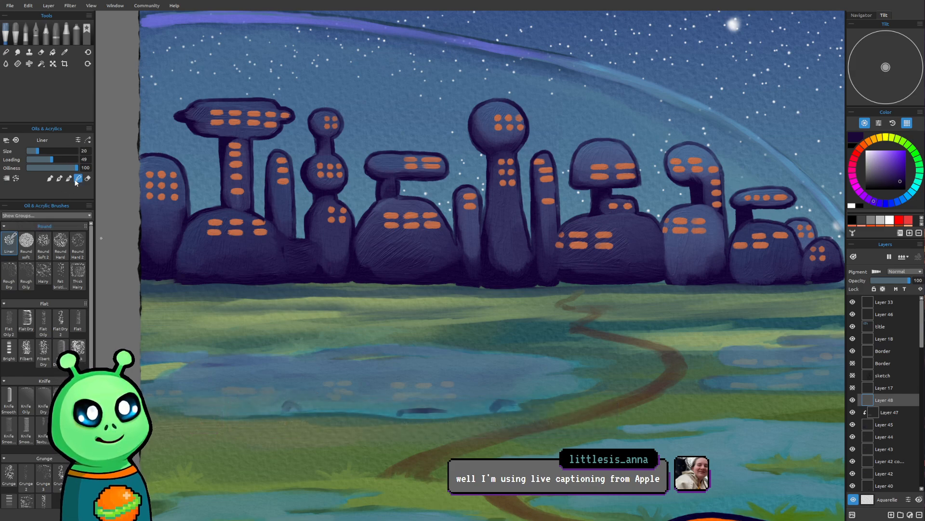
key(])
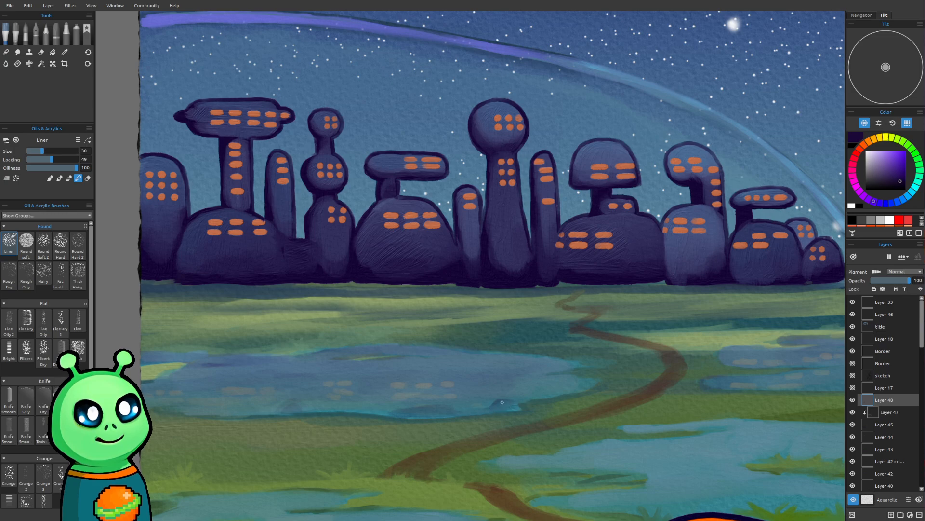
Step: Examine the whole cover composition and the landscape between the domed city and the robot's hand
scroll(598, 371, down, 4)
mouse_move(711, 365)
mouse_down()
mouse_move(541, 378)
mouse_move(398, 418)
mouse_move(416, 366)
mouse_up()
scroll(542, 377, down, 5)
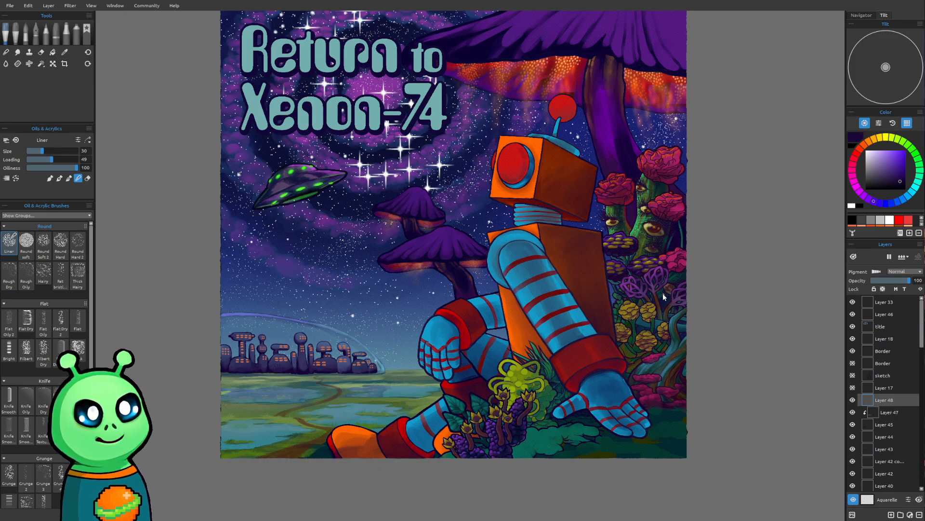
drag(663, 293, 660, 301)
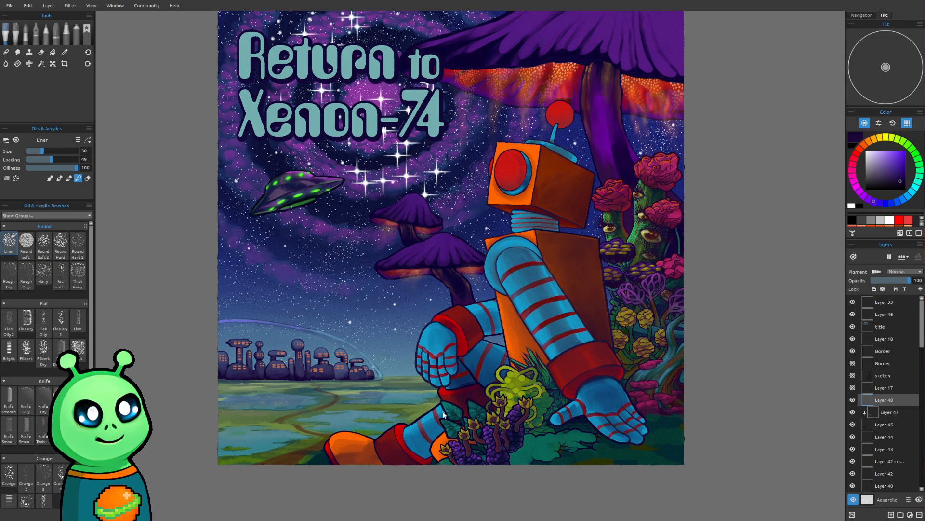
drag(442, 411, 450, 383)
scroll(373, 361, up, 5)
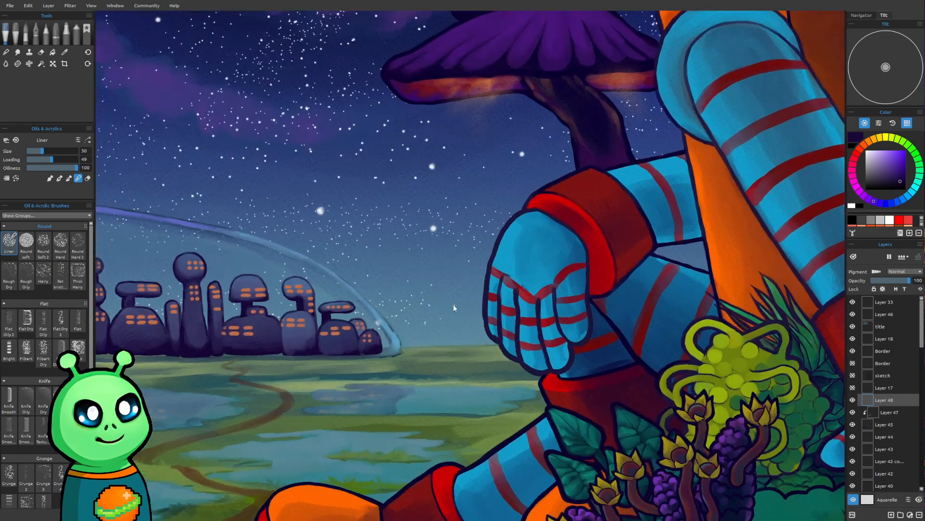
drag(453, 305, 442, 329)
scroll(442, 329, up, 2)
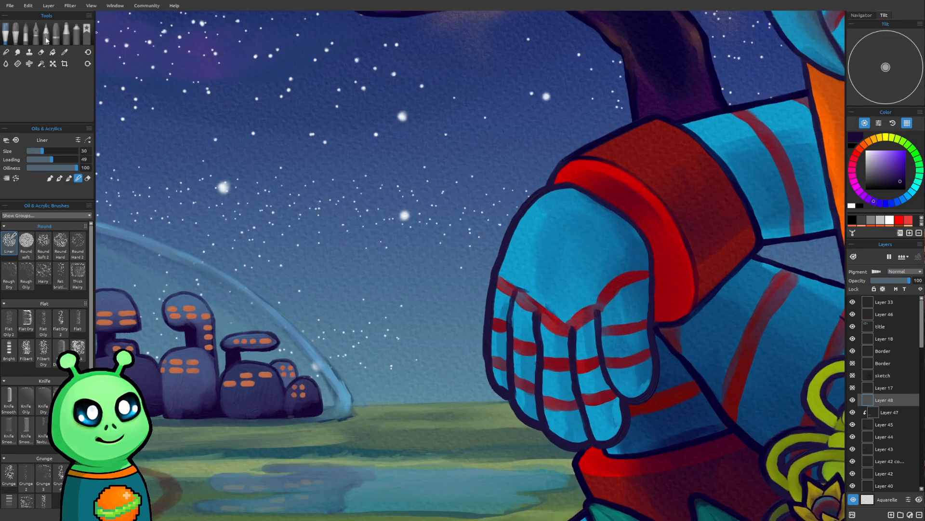
Step: Paint a thin dark line along the horizon from the dome's edge to the robot's hand with the Liner at size 20
drag(333, 315, 317, 267)
scroll(317, 266, up, 1)
click(68, 178)
drag(355, 350, 352, 341)
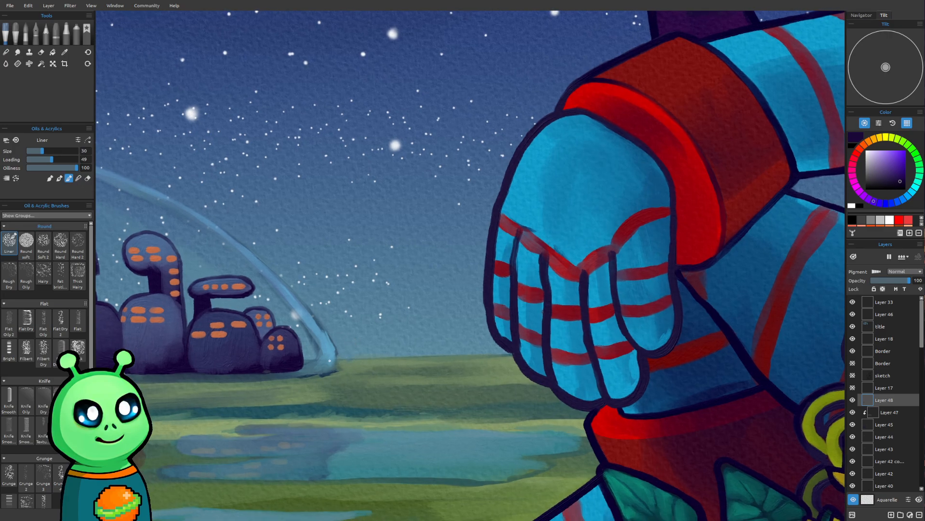
mouse_move(331, 359)
mouse_down()
mouse_move(395, 357)
mouse_move(426, 343)
mouse_move(367, 343)
mouse_move(340, 359)
mouse_up()
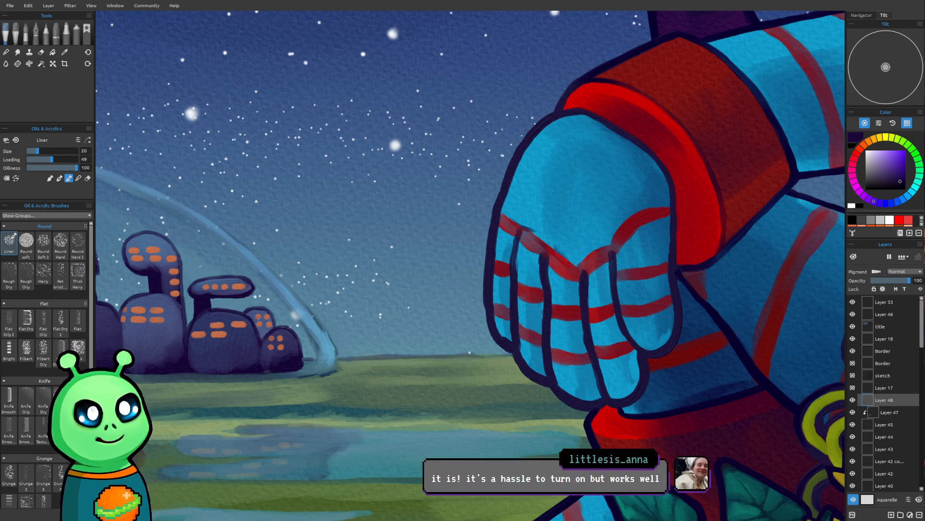
drag(470, 355, 506, 355)
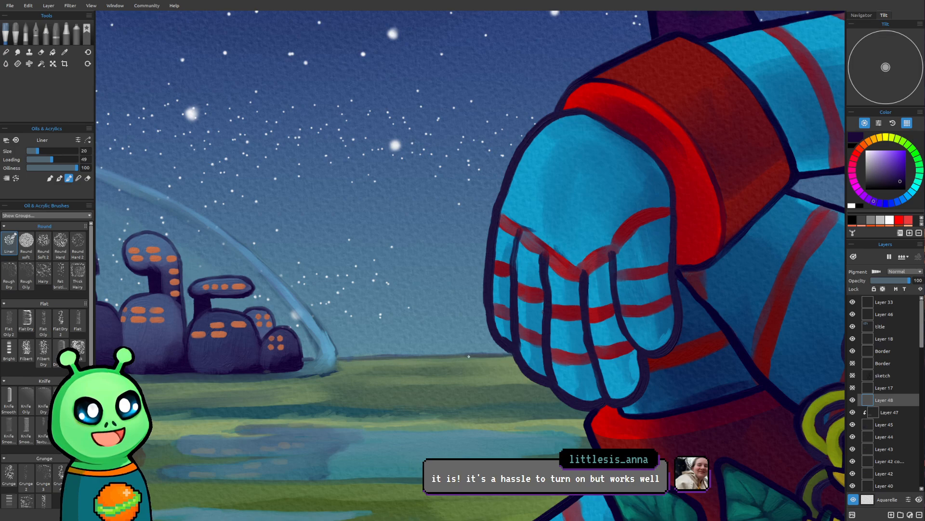
drag(443, 356, 391, 356)
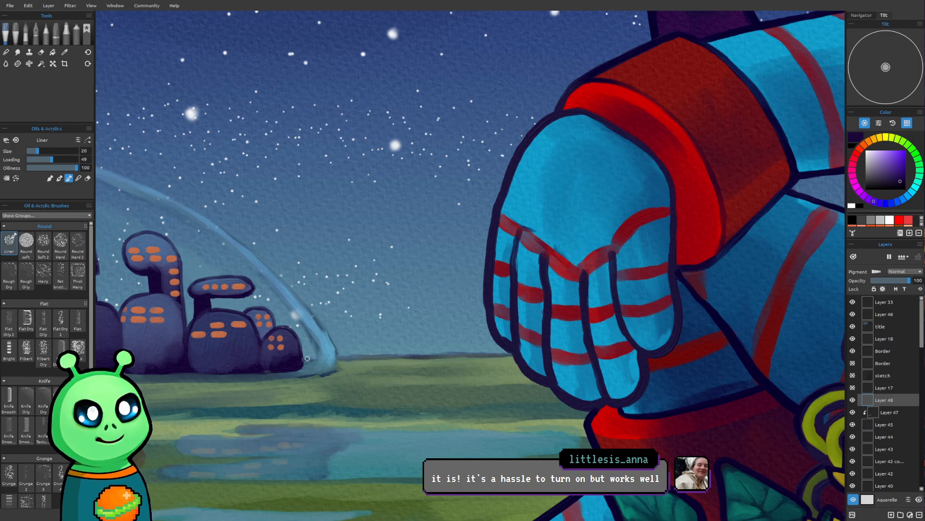
Step: Outline the edges of the dirt path's foreground stretches near the orange boot in dark paint at size 25
scroll(474, 317, down, 15)
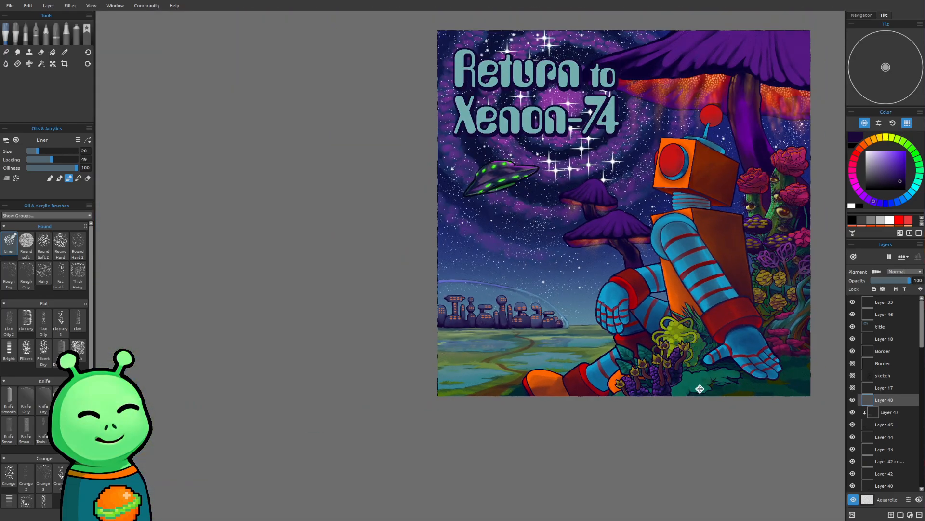
drag(700, 388, 512, 390)
drag(603, 441, 558, 444)
scroll(293, 439, up, 10)
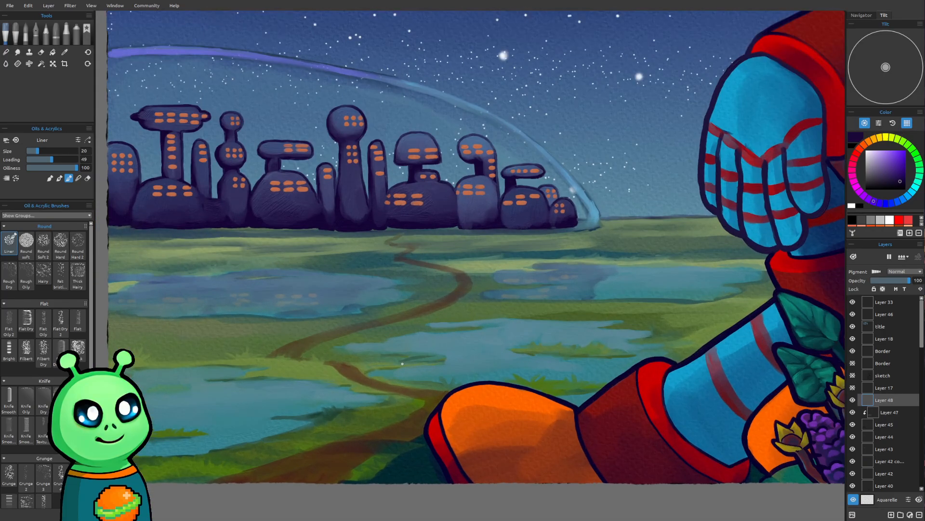
scroll(402, 363, up, 1)
drag(430, 373, 544, 306)
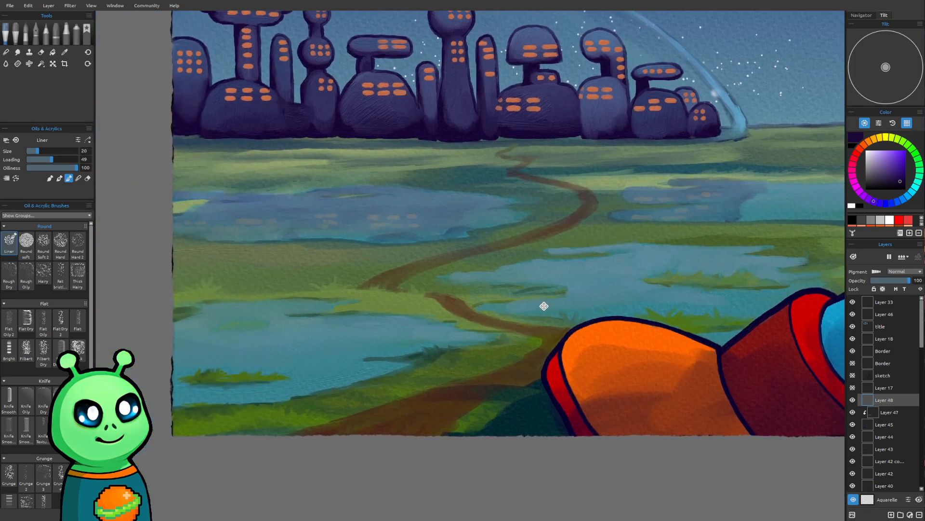
key(bracketright)
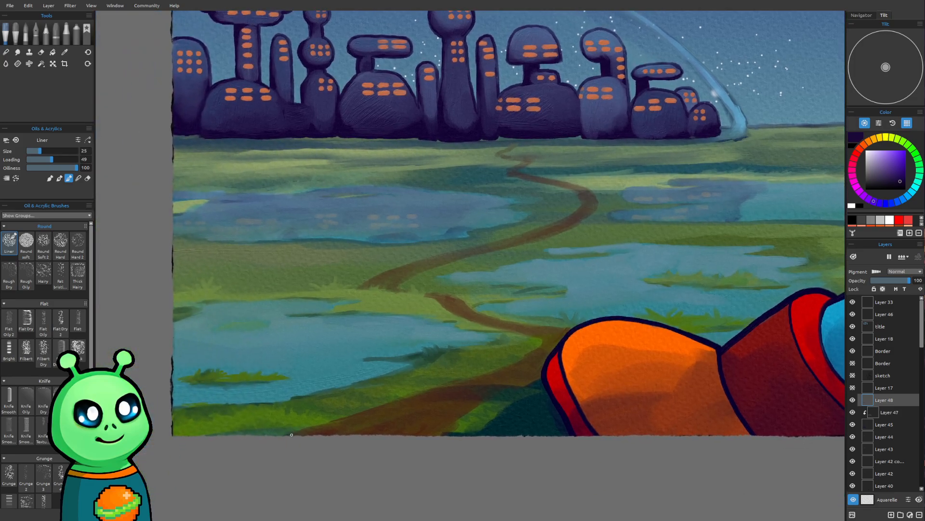
mouse_move(300, 431)
mouse_down()
mouse_move(457, 371)
mouse_move(398, 399)
mouse_move(529, 353)
mouse_up()
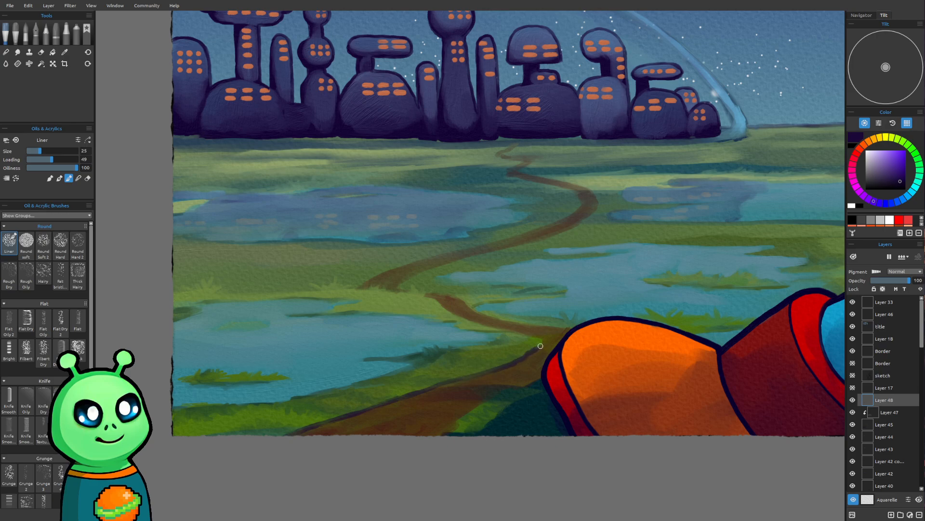
mouse_move(431, 297)
mouse_down()
mouse_move(470, 321)
mouse_move(541, 336)
mouse_up()
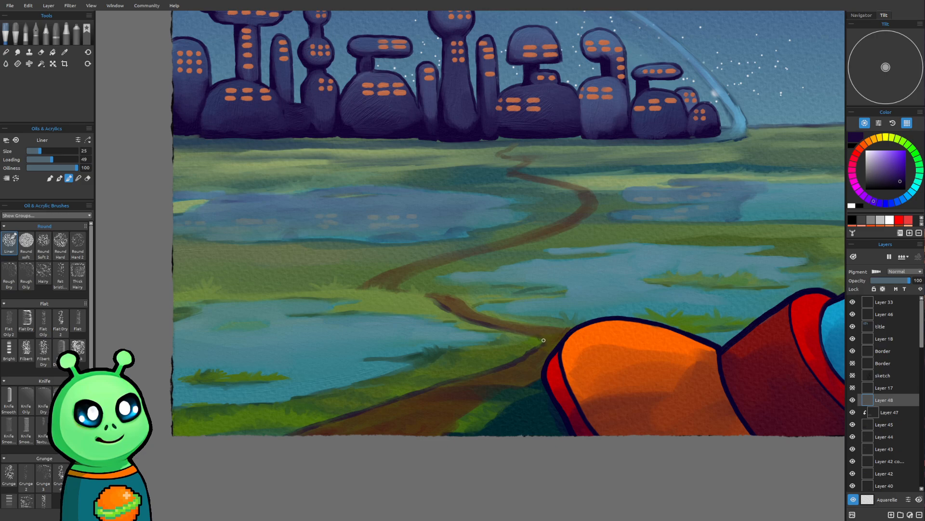
drag(459, 423, 494, 397)
Step: Outline the path's middle stretch between the ponds, painting its upper edge at size 25 and its lower edge at size 18
drag(362, 286, 572, 216)
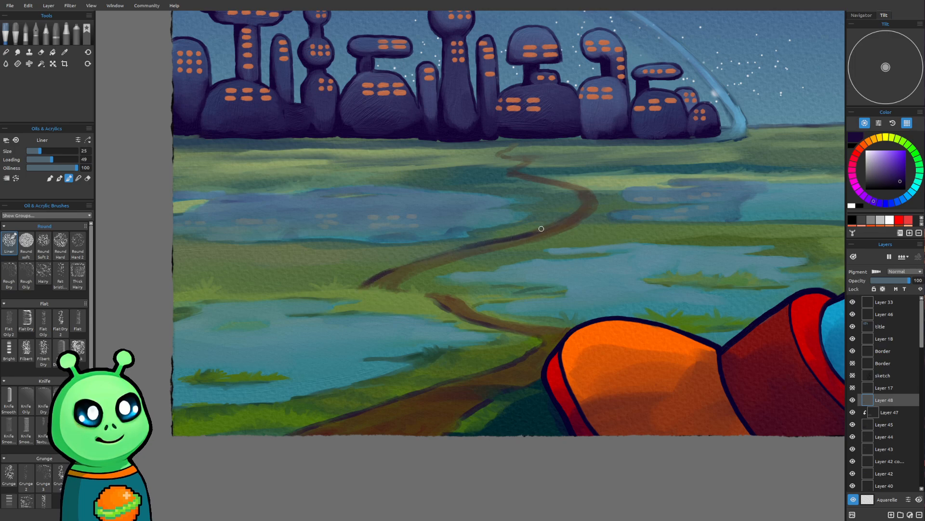
key(bracketleft)
key(bracketleft)
drag(403, 286, 440, 264)
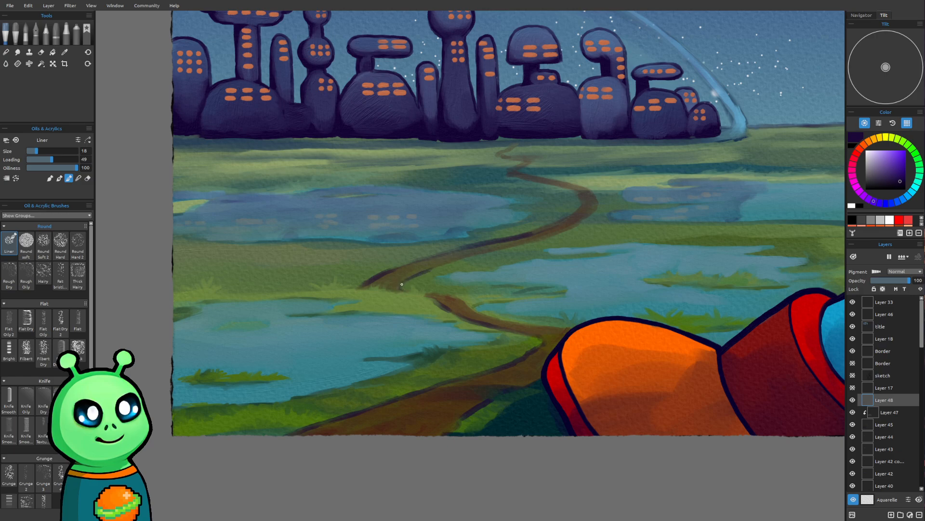
drag(427, 273, 541, 239)
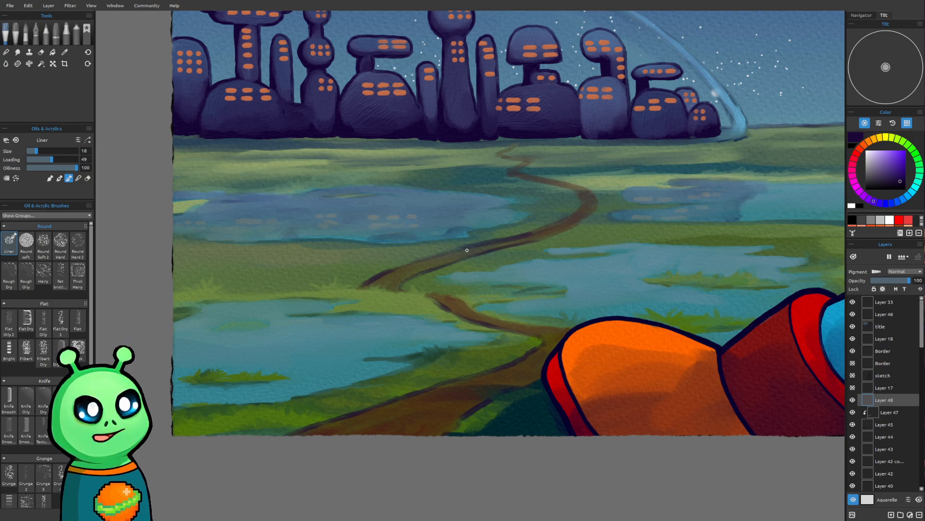
Step: Outline the far, winding stretch of the path below the city at size 20 and blend the path's dark edges at size 30
key(])
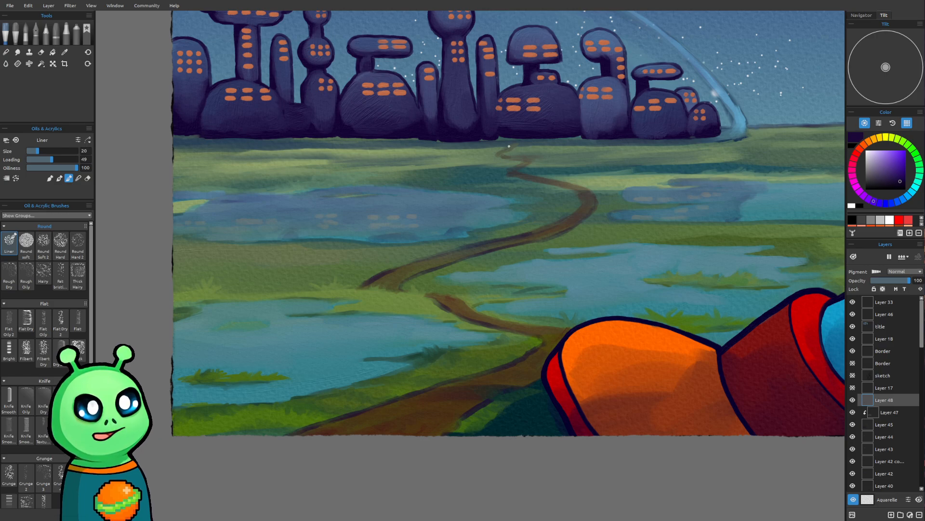
mouse_move(501, 154)
mouse_down()
mouse_move(514, 153)
mouse_move(545, 184)
mouse_move(592, 189)
mouse_up()
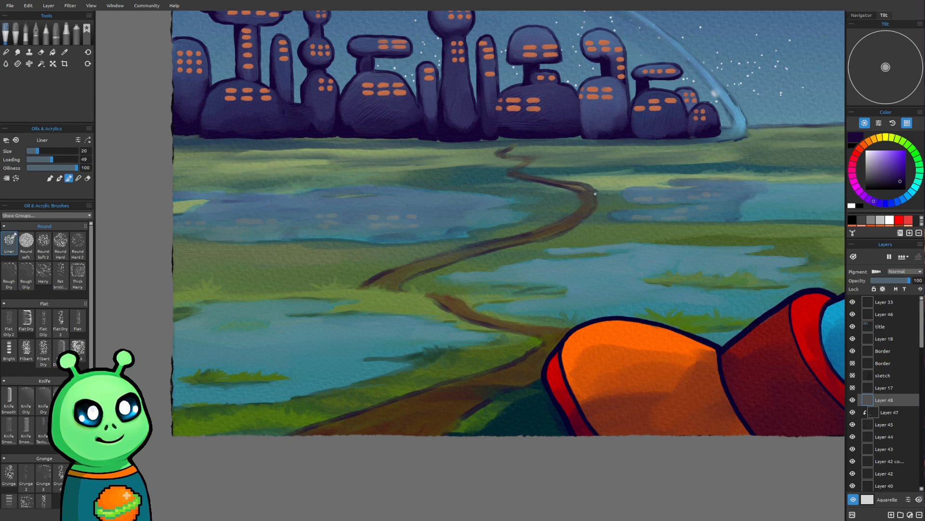
click(78, 178)
key(])
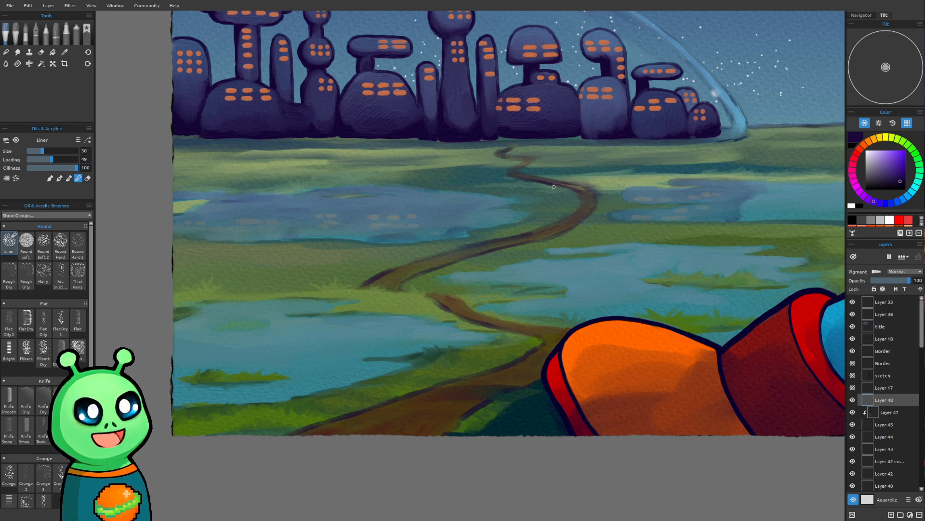
scroll(630, 266, down, 5)
drag(721, 245, 486, 318)
scroll(378, 343, up, 3)
scroll(386, 276, up, 3)
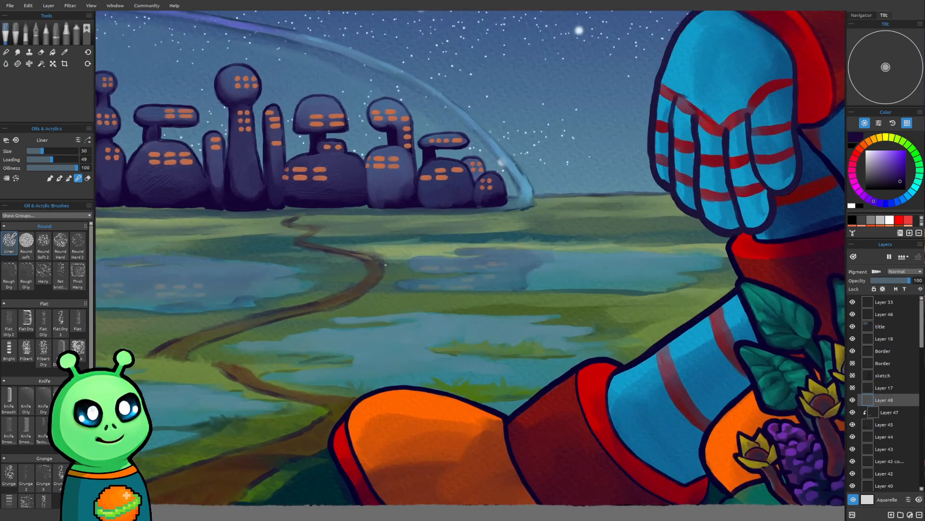
drag(386, 269, 468, 269)
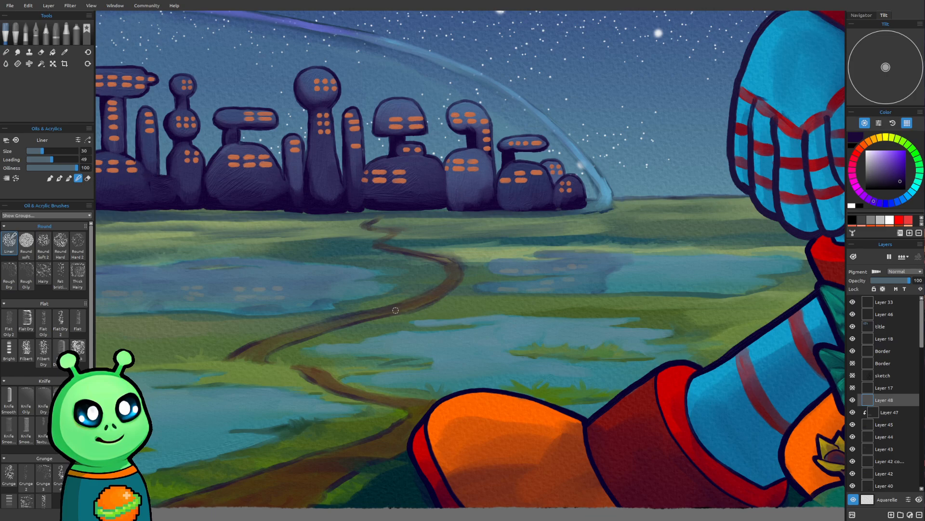
Step: Outline the upper and lower shores of the foreground pond left of the path in dark paint with the Liner at sizes 18 and 20
scroll(396, 206, down, 7)
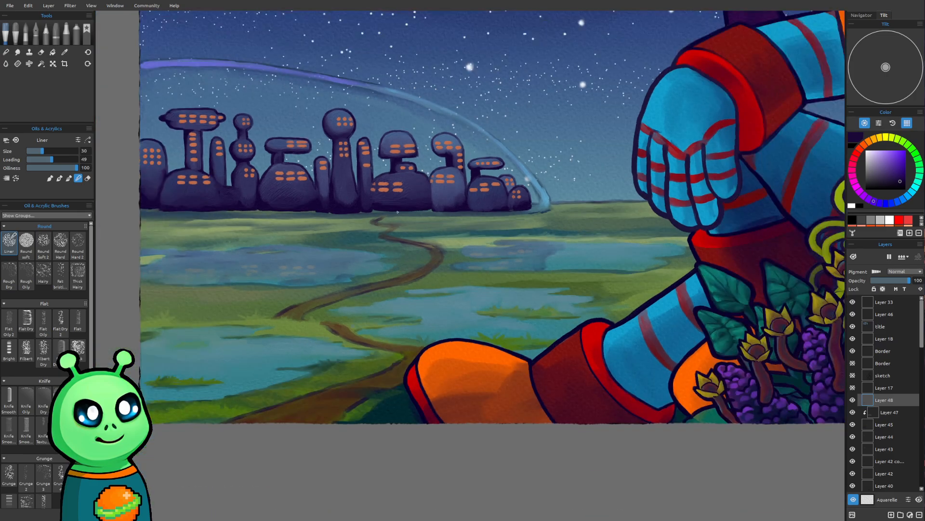
mouse_move(617, 207)
mouse_down()
mouse_move(496, 381)
mouse_move(559, 301)
mouse_move(497, 328)
mouse_move(455, 389)
mouse_move(589, 340)
mouse_up()
scroll(324, 421, up, 5)
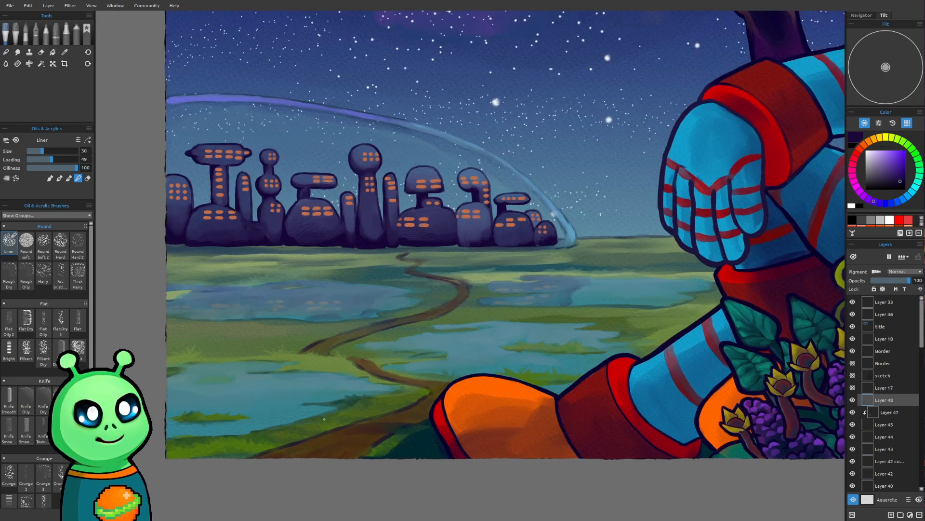
drag(324, 421, 361, 404)
scroll(362, 404, up, 2)
click(70, 178)
scroll(243, 280, up, 1)
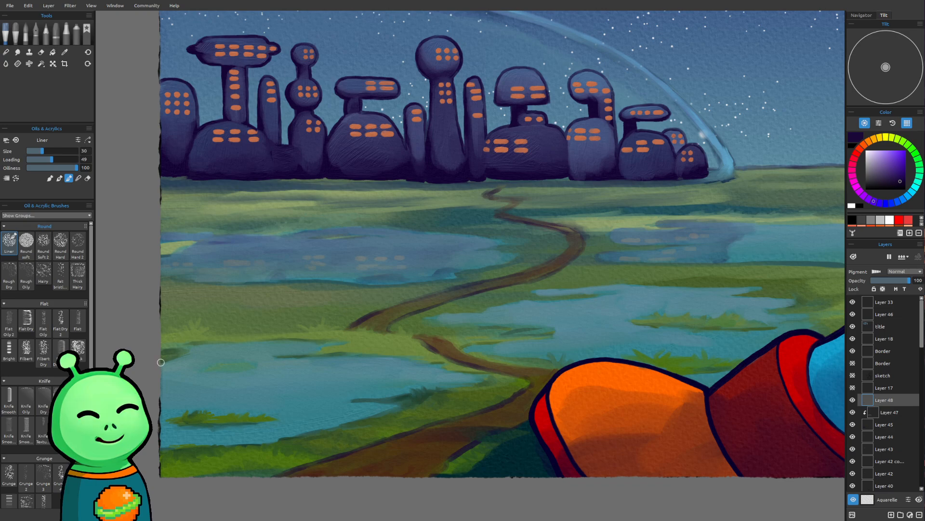
key(bracketleft)
key(bracketleft)
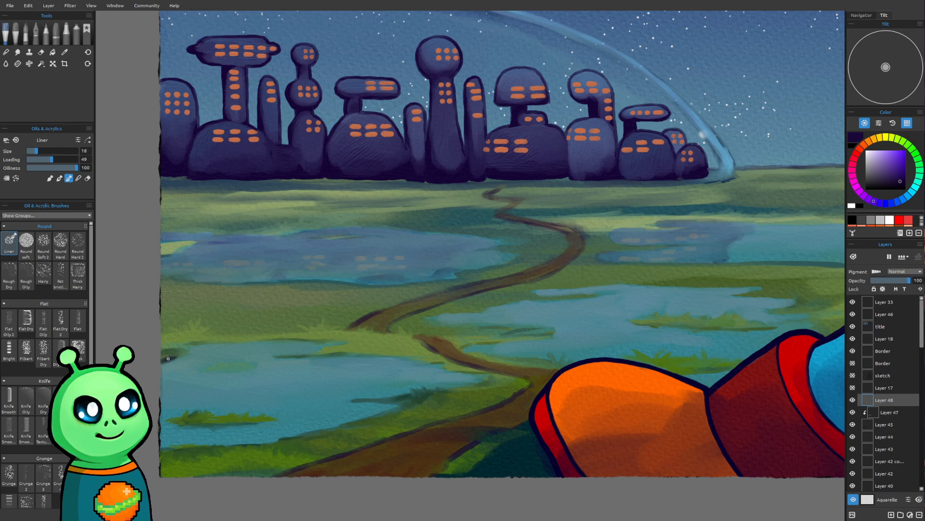
mouse_move(199, 343)
mouse_down()
mouse_move(341, 341)
mouse_move(287, 358)
mouse_move(419, 358)
mouse_up()
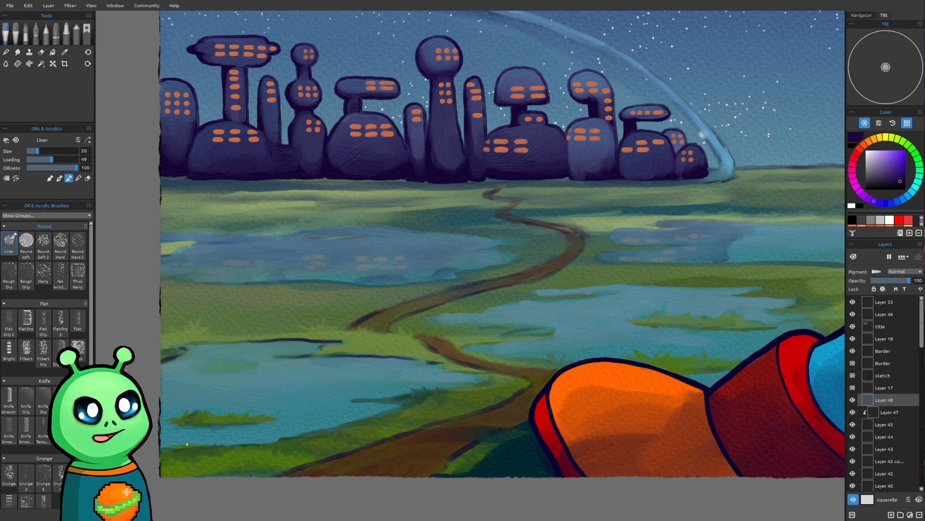
mouse_move(174, 446)
mouse_down()
mouse_move(280, 440)
mouse_move(344, 424)
mouse_up()
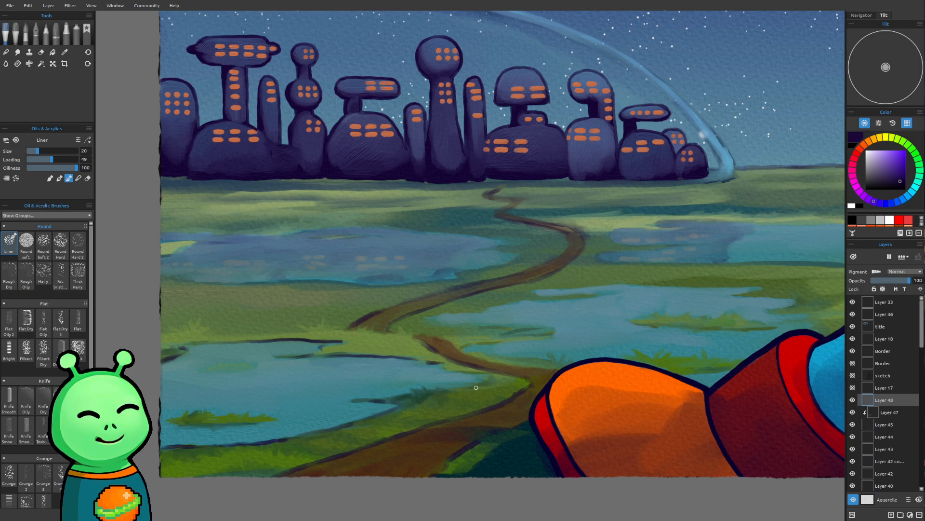
drag(457, 372, 500, 373)
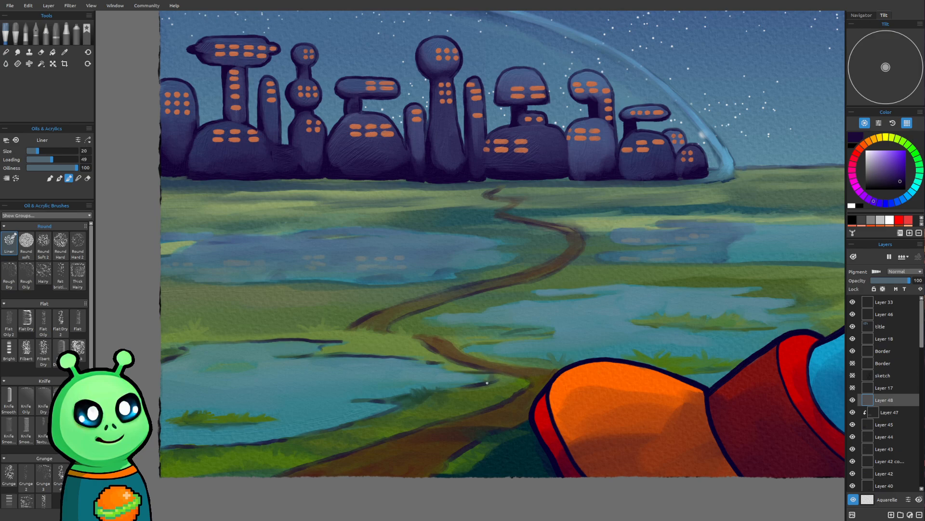
Step: Paint a dark lower edge under the grassy islet in the foreground pond at size 20 and blend it
drag(176, 423, 263, 421)
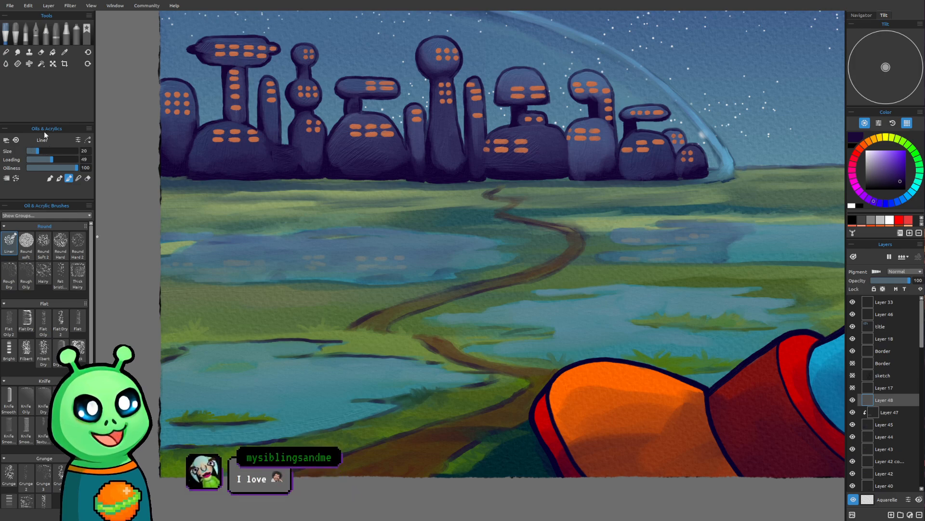
click(78, 179)
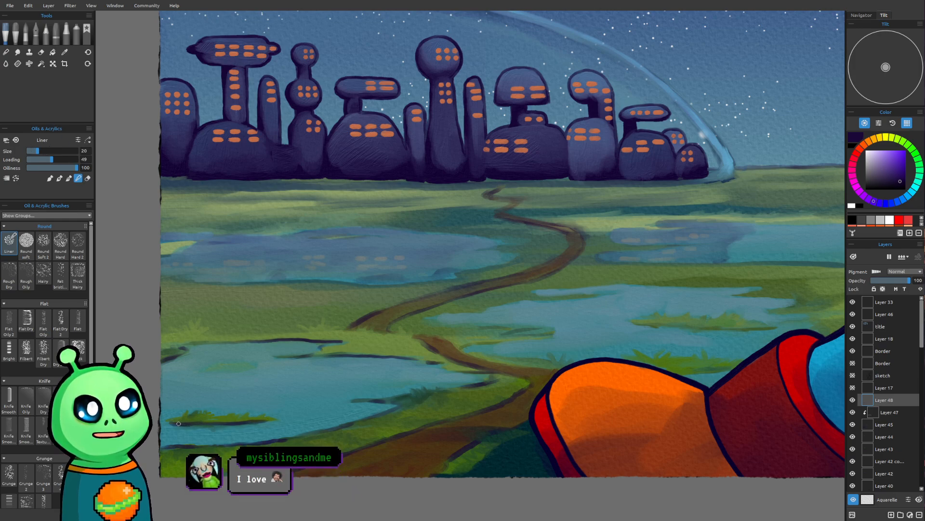
drag(200, 421, 256, 421)
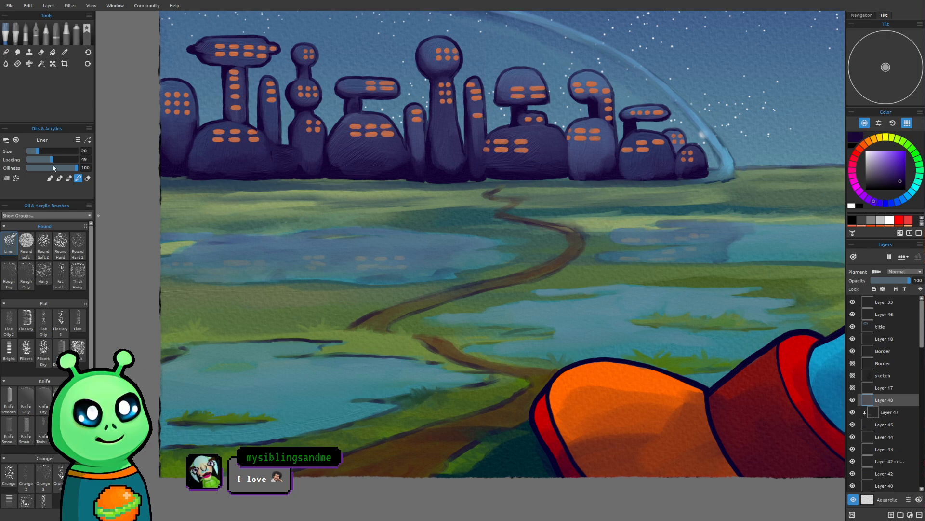
Step: Outline the city-reflecting pond left of the path in dark paint at size 20, covering its lower, upper and path-side edges
click(68, 178)
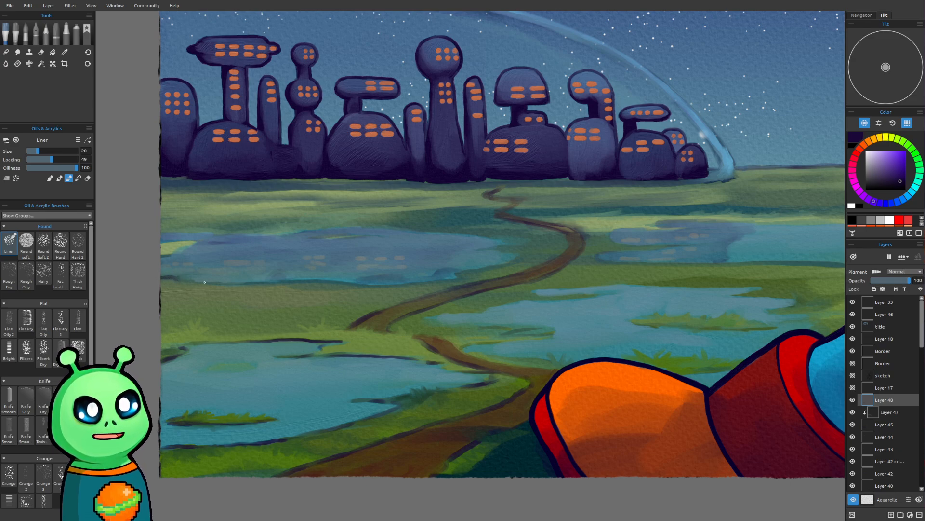
drag(188, 280, 331, 281)
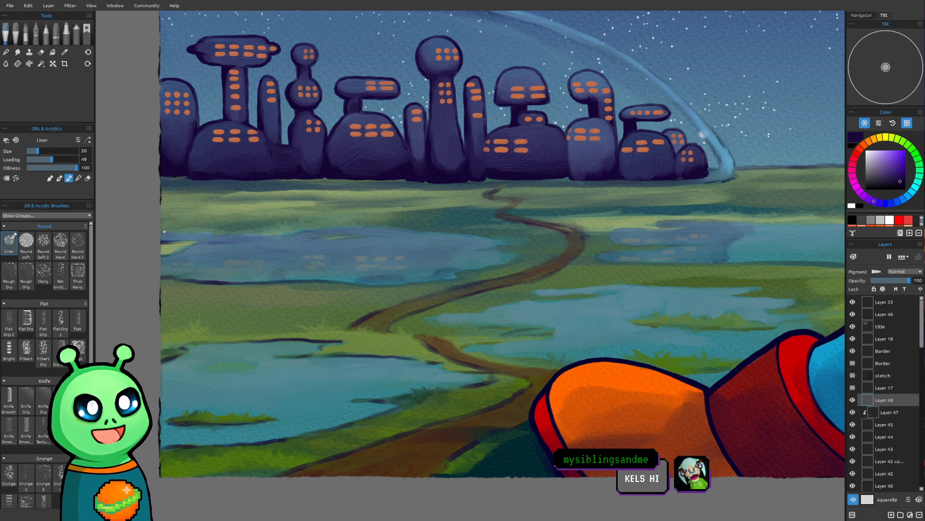
drag(178, 232, 208, 235)
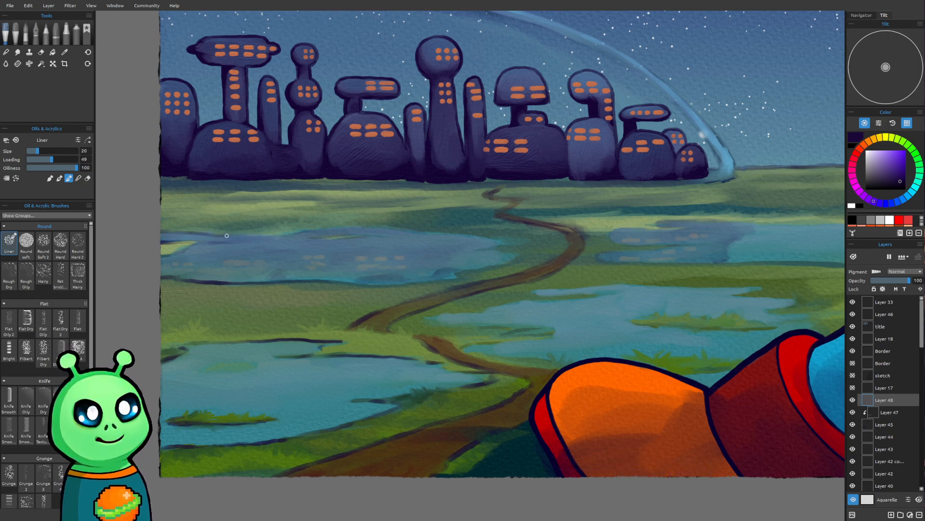
mouse_move(281, 235)
mouse_down()
mouse_move(259, 236)
mouse_move(371, 228)
mouse_move(478, 235)
mouse_up()
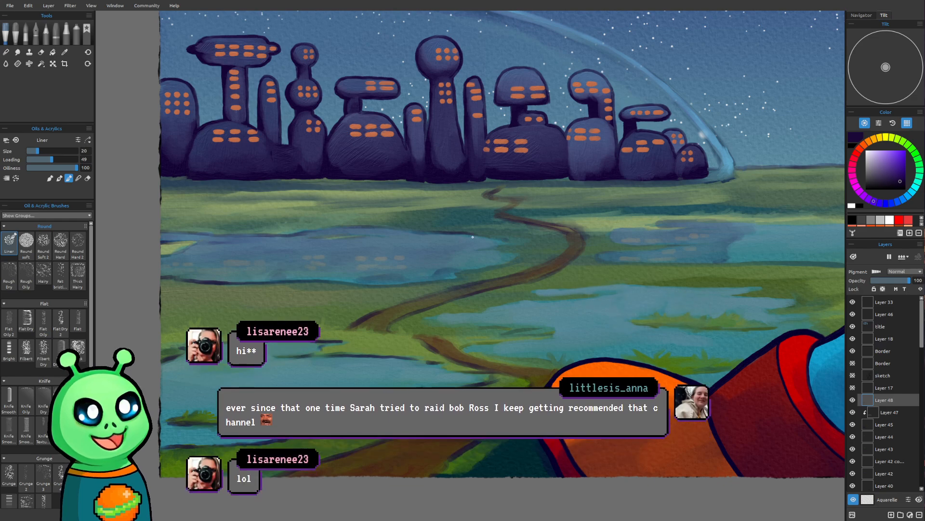
drag(448, 273, 457, 273)
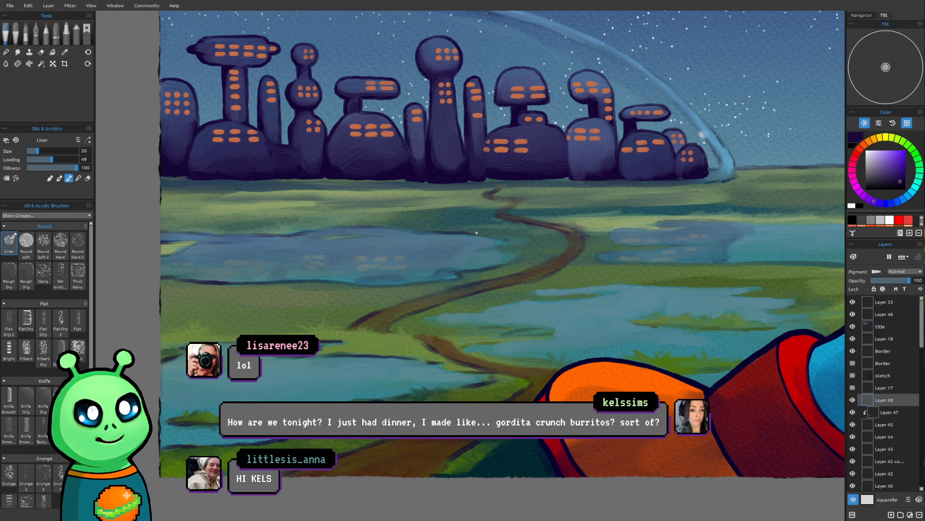
drag(474, 249, 521, 252)
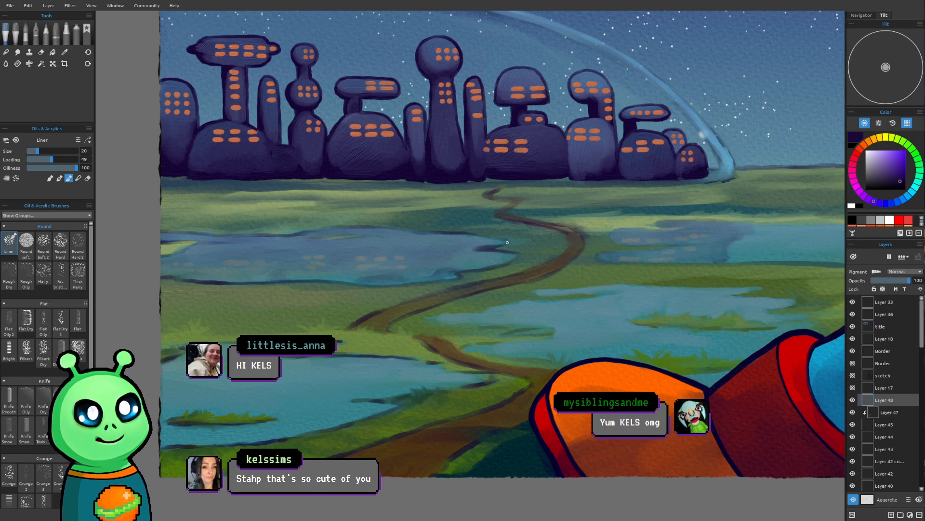
drag(473, 235, 501, 239)
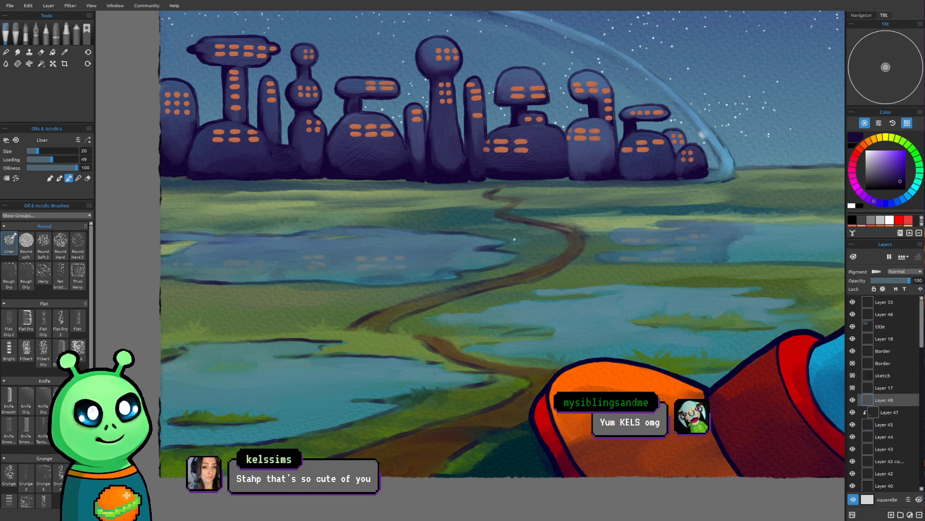
Step: Paint thin dark grass blades and a ground line along the bank above the foreground pond, up to the path, at size 12
scroll(506, 262, down, 2)
drag(552, 337, 360, 408)
scroll(360, 407, up, 3)
drag(430, 365, 634, 356)
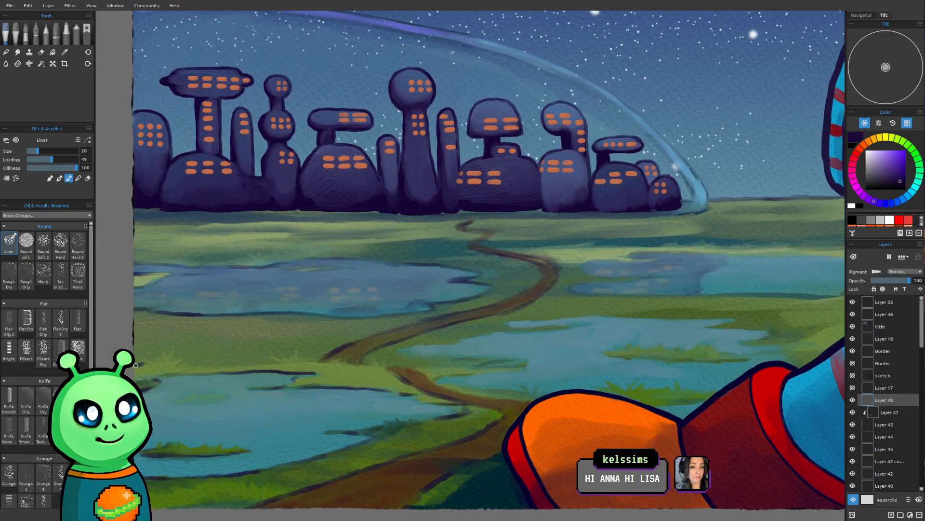
drag(148, 354, 152, 357)
key(bracketleft)
key(bracketleft)
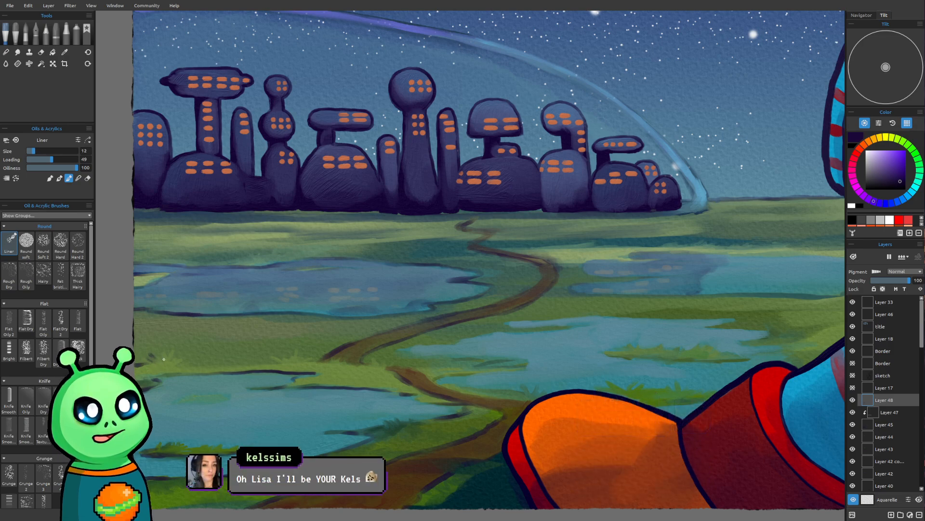
mouse_move(163, 358)
mouse_down()
mouse_move(191, 360)
mouse_move(181, 366)
mouse_move(206, 345)
mouse_move(221, 364)
mouse_move(302, 356)
mouse_move(386, 368)
mouse_up()
Step: Outline the lower shore of the middle pond beside the path's bend in dark paint at sizes 14 and 18
key(])
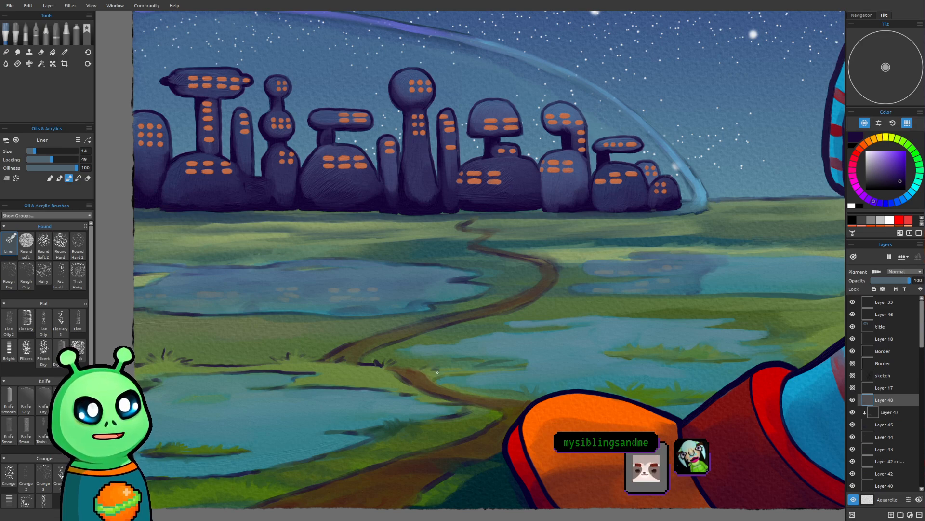
drag(440, 382, 467, 385)
key(])
key(])
mouse_move(427, 379)
mouse_down()
mouse_move(462, 392)
mouse_move(437, 386)
mouse_move(495, 400)
mouse_move(454, 384)
mouse_move(477, 387)
mouse_move(466, 382)
mouse_move(435, 380)
mouse_move(533, 395)
mouse_up()
Step: Outline the upper shore of the middle pond in dark paint at size 20
key(])
key(])
key(])
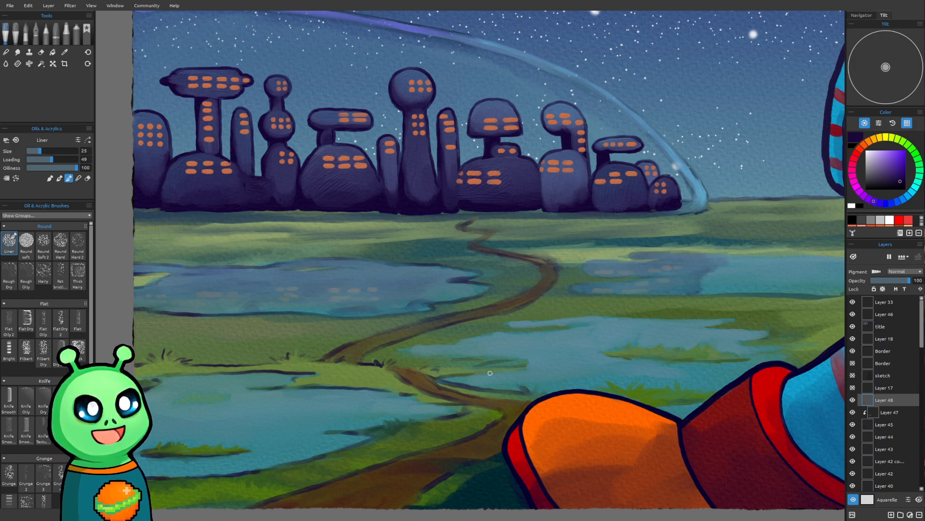
key(bracketleft)
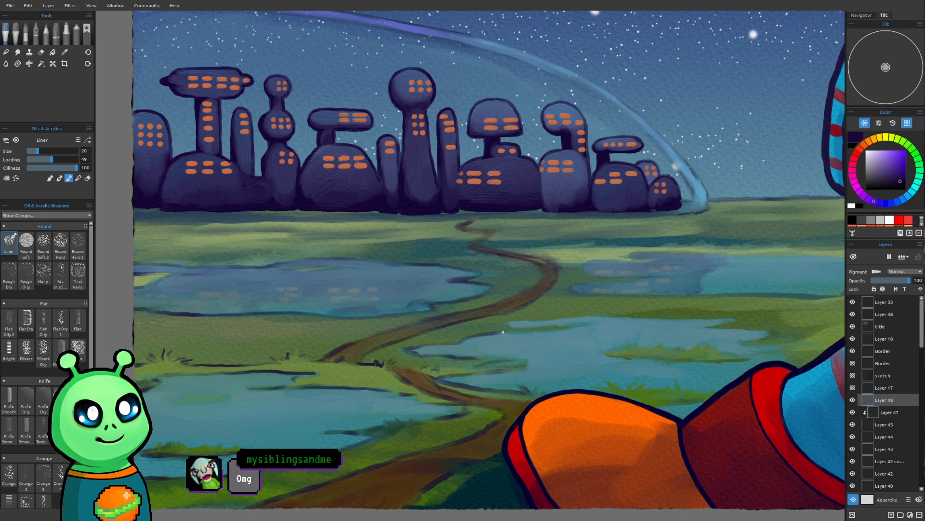
drag(547, 327, 510, 327)
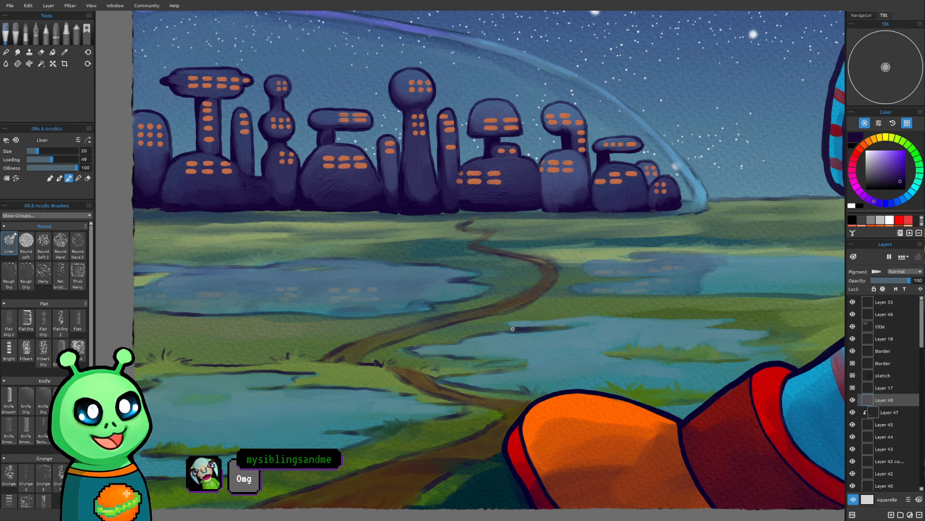
mouse_move(558, 318)
mouse_down()
mouse_move(502, 323)
mouse_move(766, 319)
mouse_up()
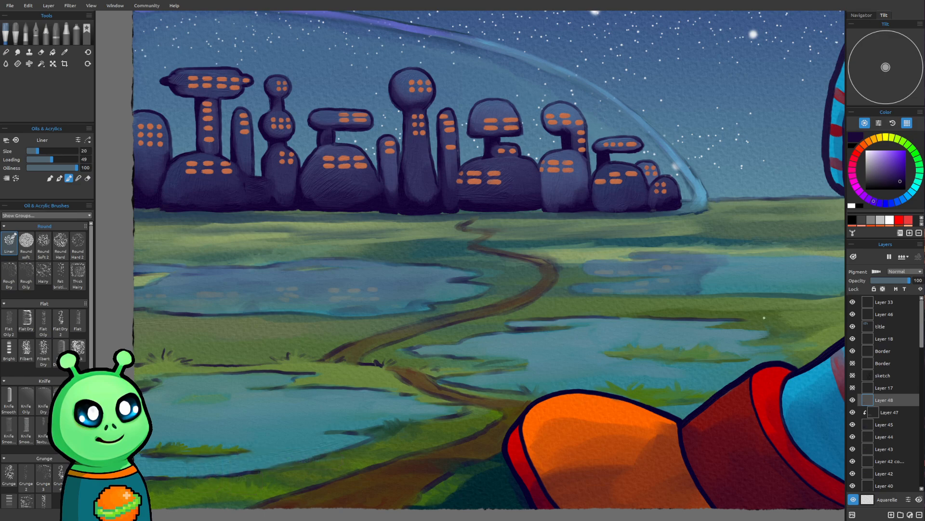
Step: Paint thin dark grass blades on the middle pond's near bank above the orange boot at size 12
mouse_move(530, 365)
mouse_down()
mouse_move(473, 381)
mouse_move(217, 363)
mouse_up()
drag(328, 346, 385, 365)
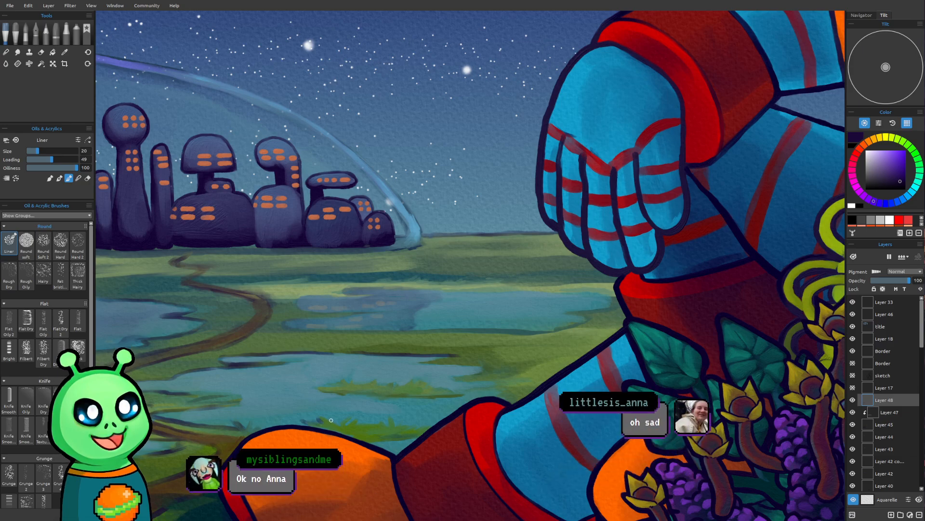
key(bracketleft)
key(bracketleft)
key(bracketleft)
key(bracketleft)
key(bracketleft)
key(bracketleft)
key(bracketleft)
key(bracketleft)
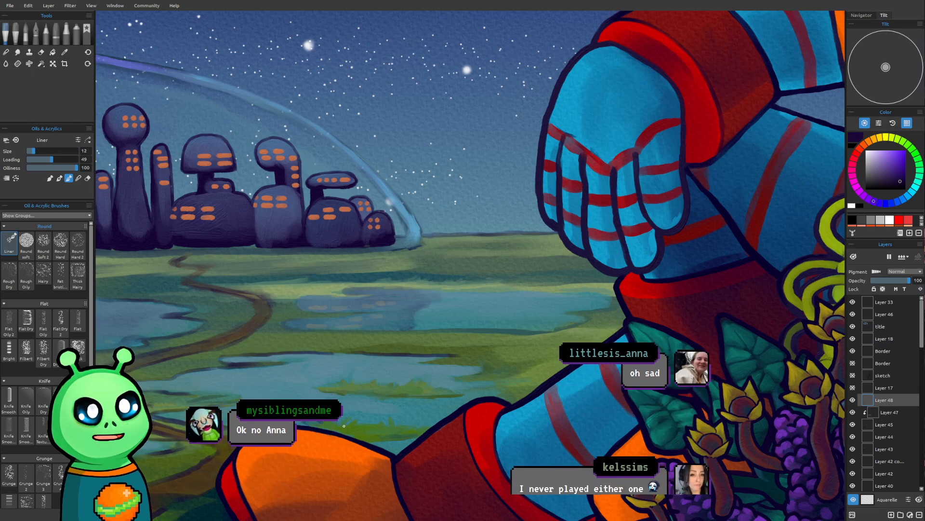
drag(350, 424, 422, 429)
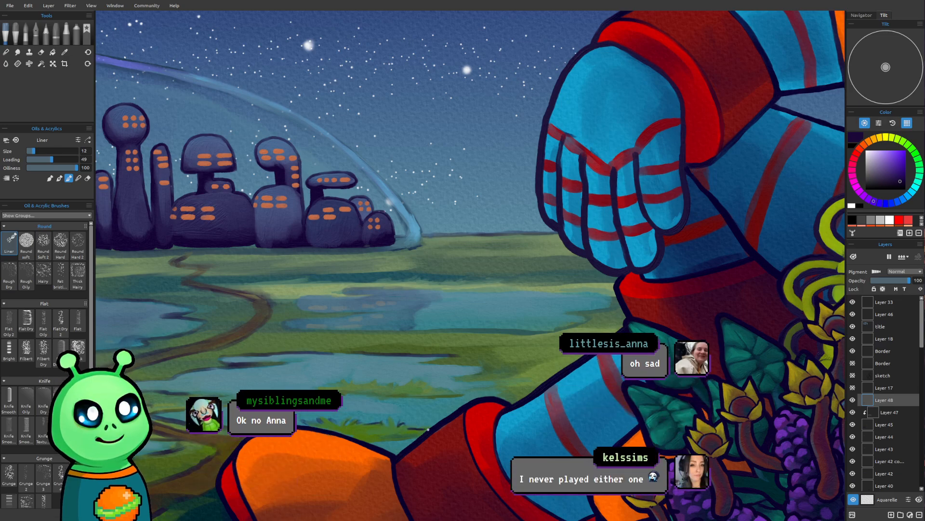
Step: Add dark strokes to the near bank where the orange boot meets its dark red cuff, at size 16
key(bracketright)
key(bracketright)
key(bracketright)
key(bracketright)
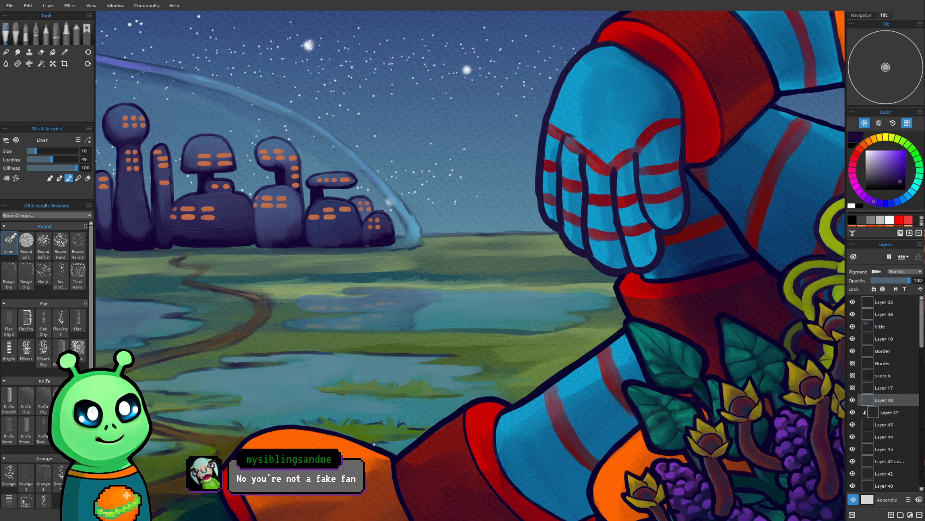
drag(385, 442, 416, 439)
Step: Outline the grassy islet in the middle pond and the pond's end nearest the robot's leg in dark paint at size 18
key(])
drag(322, 390, 435, 396)
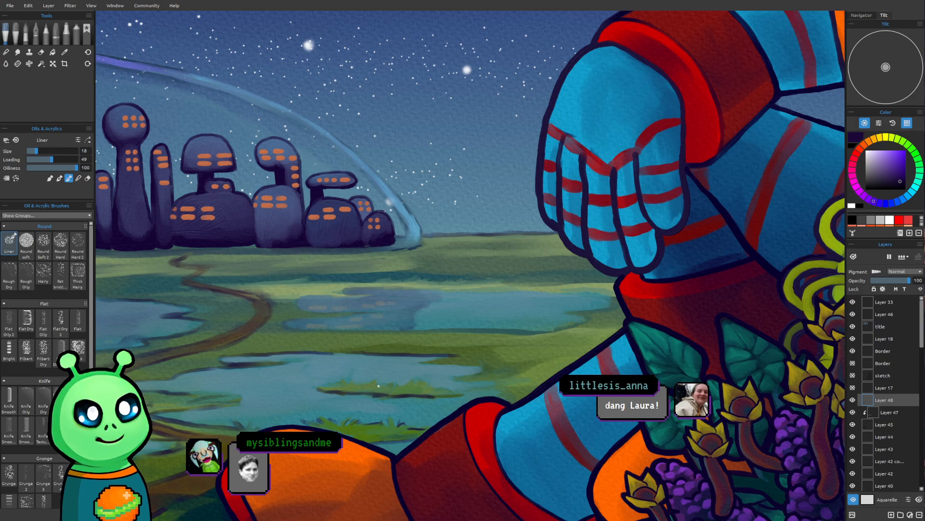
mouse_move(319, 387)
mouse_down()
mouse_move(415, 382)
mouse_move(459, 393)
mouse_up()
mouse_move(451, 357)
mouse_down()
mouse_move(420, 362)
mouse_move(477, 367)
mouse_move(445, 365)
mouse_move(465, 366)
mouse_up()
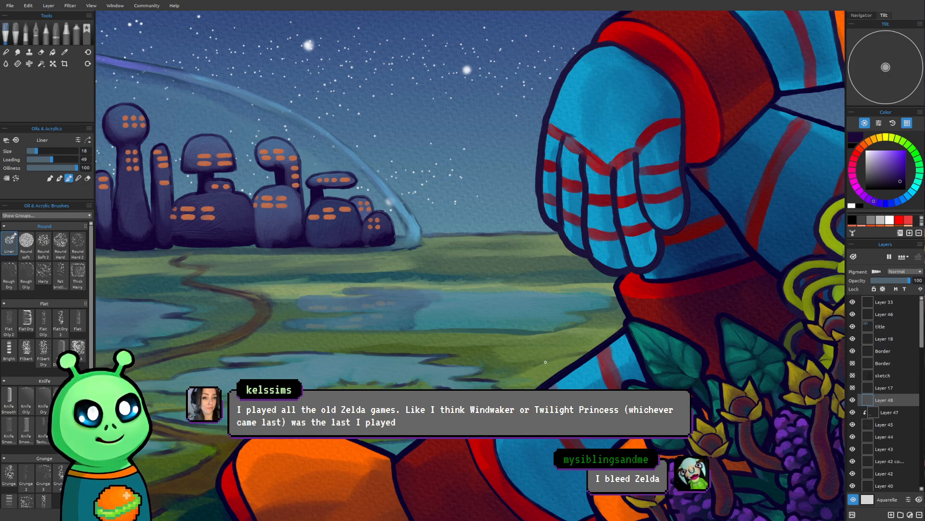
Step: Outline the far pond between the path and the robot's hand in dark paint at size 18, along its lower, end and upper edges
drag(288, 329, 493, 328)
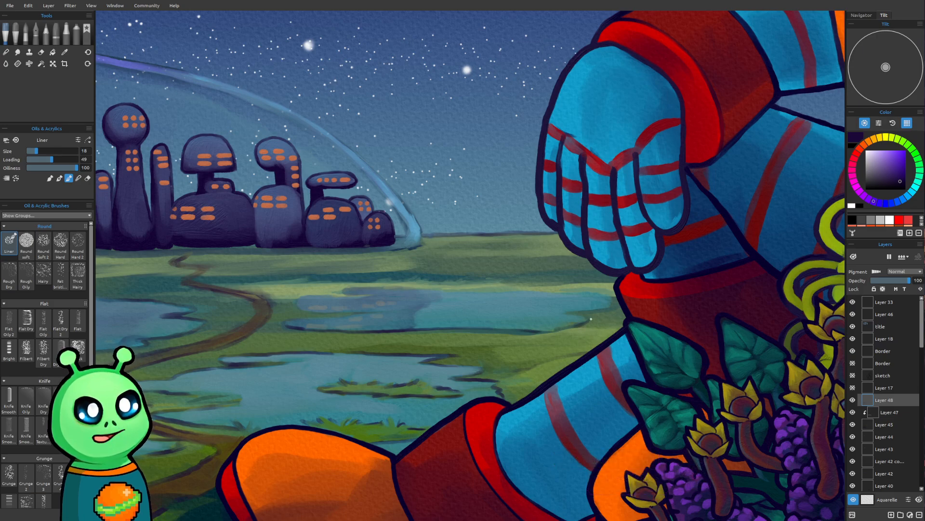
mouse_move(590, 311)
mouse_down()
mouse_move(608, 308)
mouse_move(610, 296)
mouse_up()
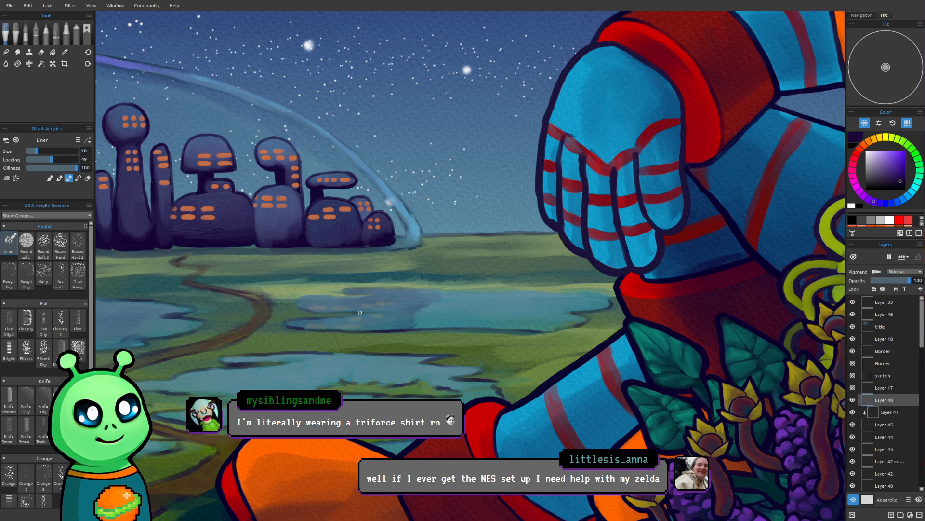
drag(300, 299, 427, 291)
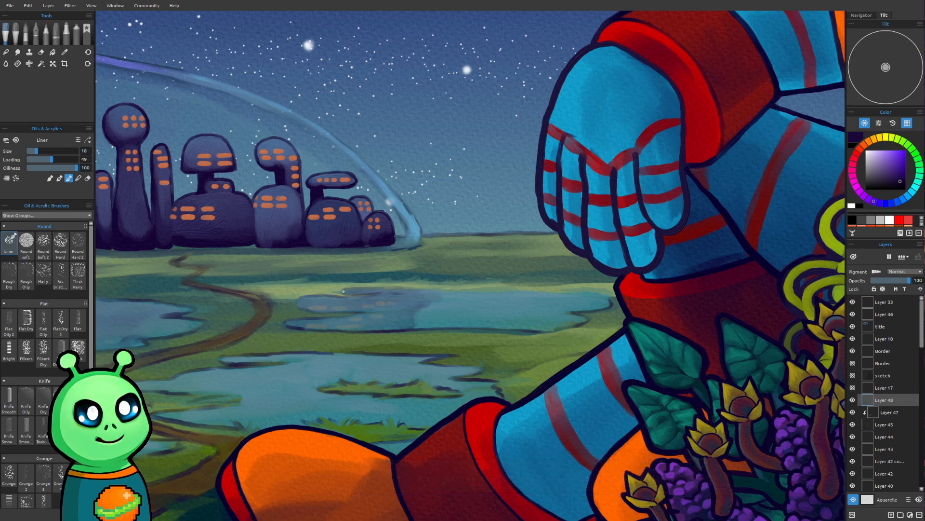
drag(361, 288, 424, 290)
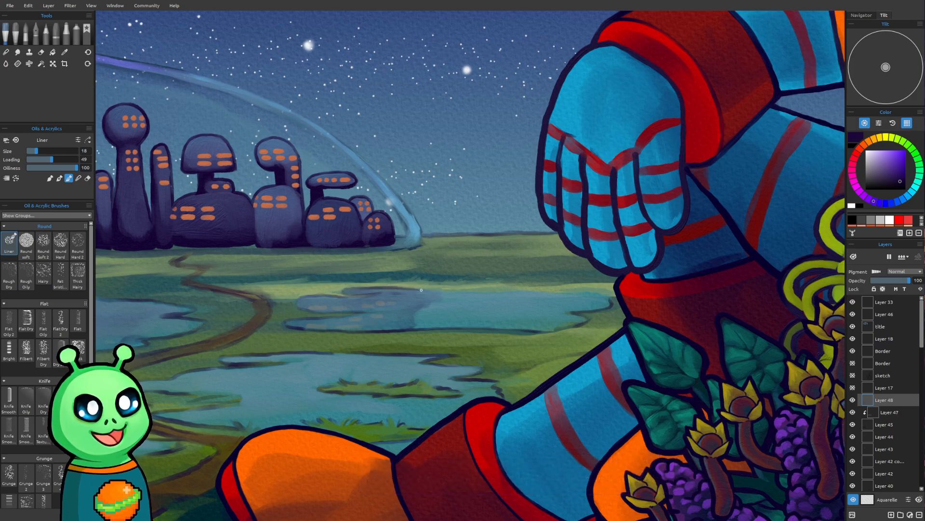
mouse_move(424, 292)
mouse_down()
mouse_move(594, 292)
mouse_move(577, 295)
mouse_up()
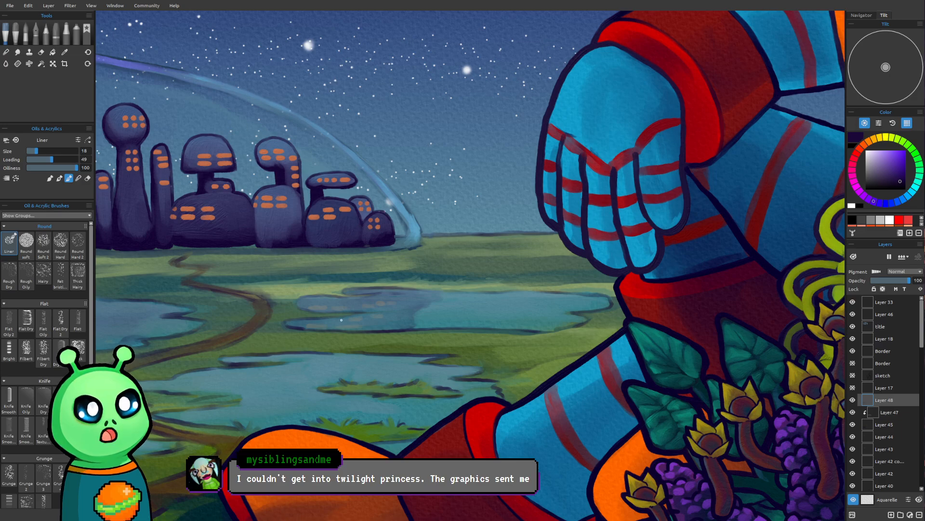
Step: Examine the outlined ponds, path and dome city up close, and check them against the composition of the whole cover
scroll(404, 249, down, 2)
scroll(640, 406, down, 5)
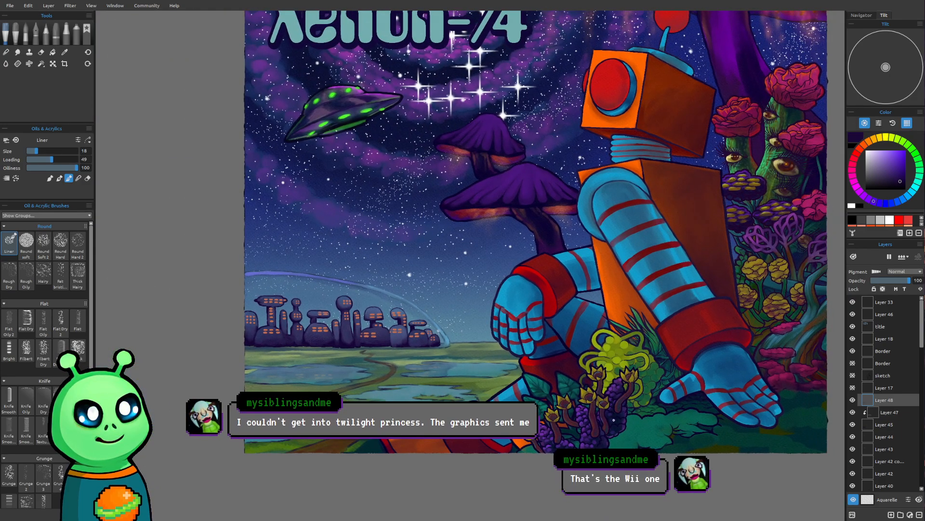
drag(612, 423, 501, 419)
drag(333, 376, 472, 372)
scroll(463, 371, up, 4)
scroll(300, 321, up, 5)
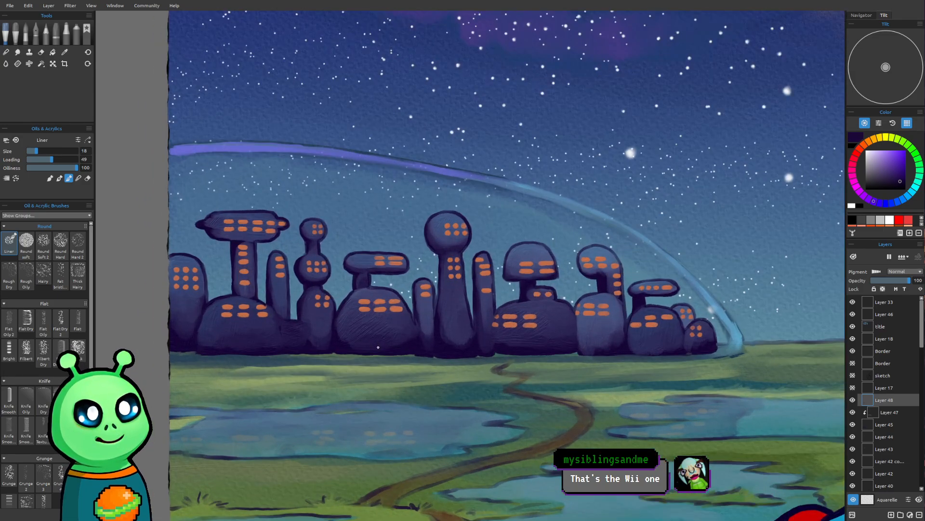
drag(378, 347, 380, 275)
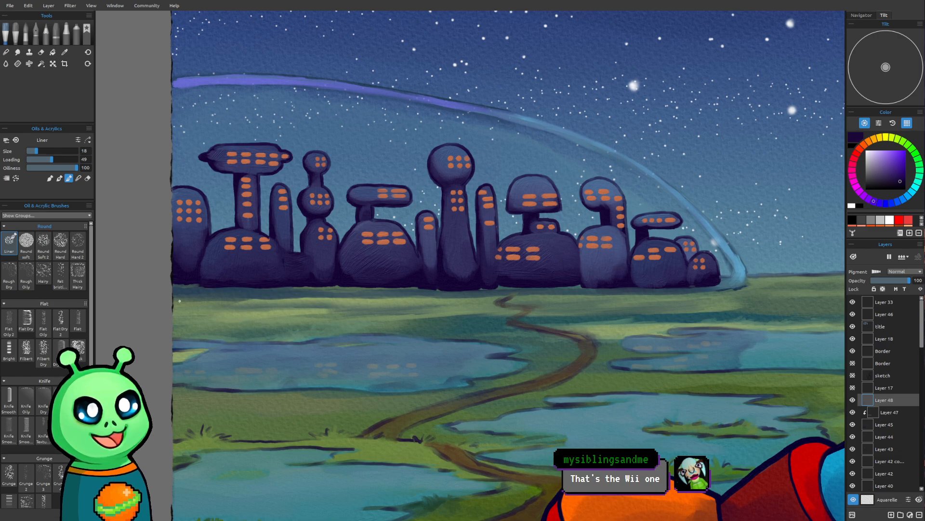
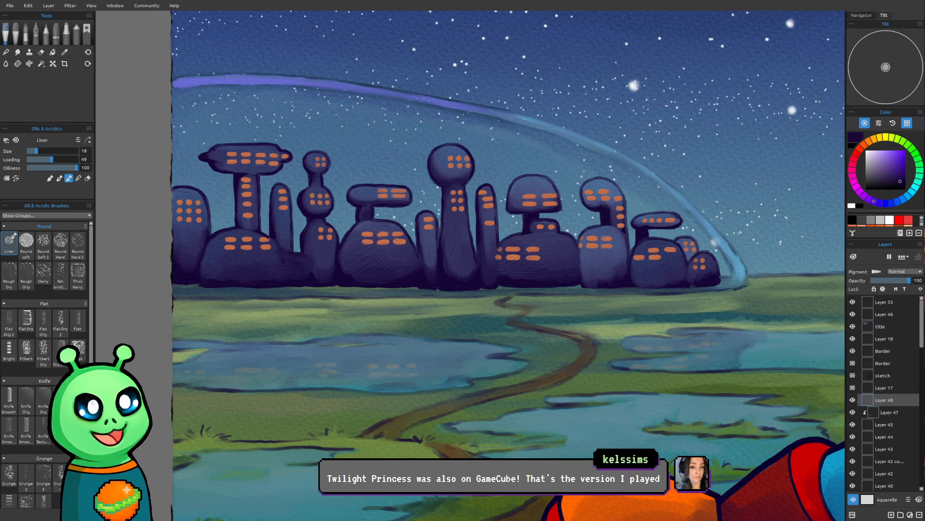
scroll(688, 231, down, 9)
mouse_move(819, 188)
mouse_down()
mouse_move(614, 304)
mouse_move(501, 319)
mouse_up()
drag(381, 149, 334, 77)
mouse_move(436, 252)
mouse_down()
mouse_move(440, 282)
mouse_move(404, 307)
mouse_up()
scroll(440, 282, down, 3)
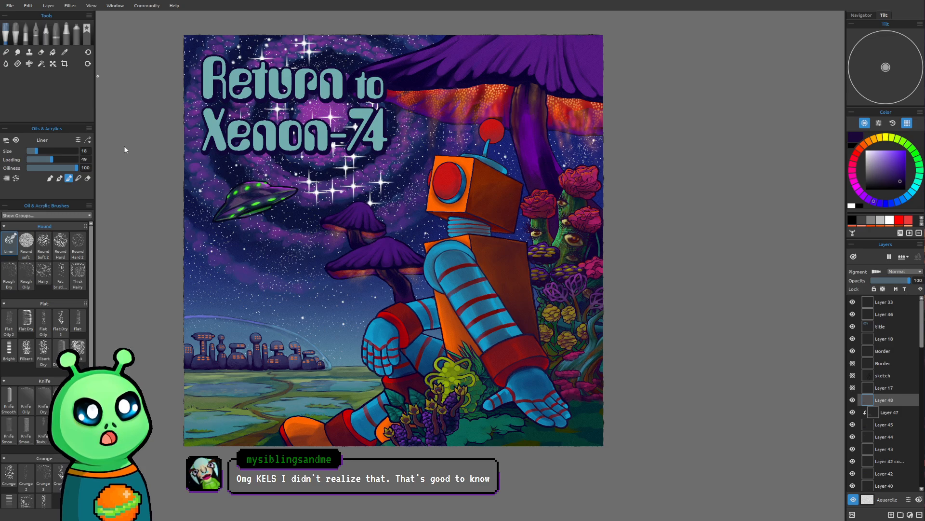
drag(457, 332, 417, 308)
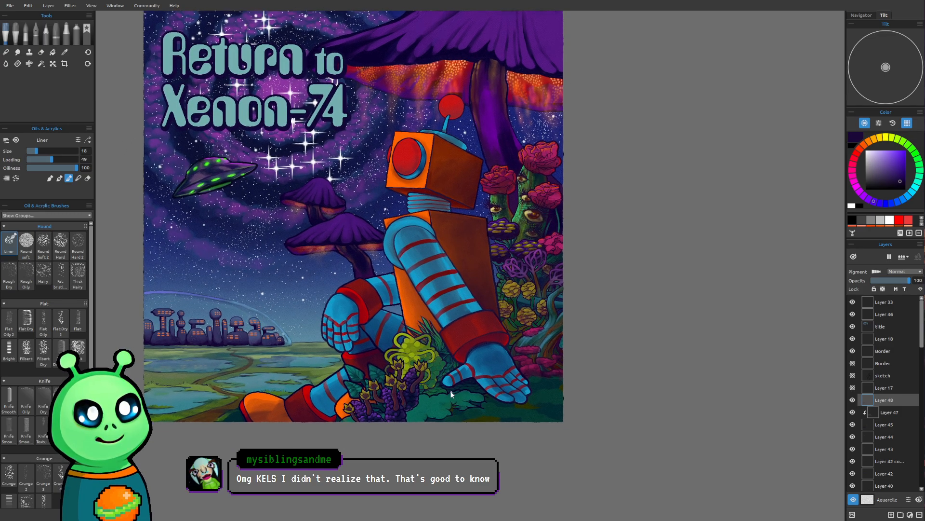
Step: Add dark crease lines at size 18 to the teal foreground form between the purple berries and the robot's resting hand
scroll(492, 437, up, 3)
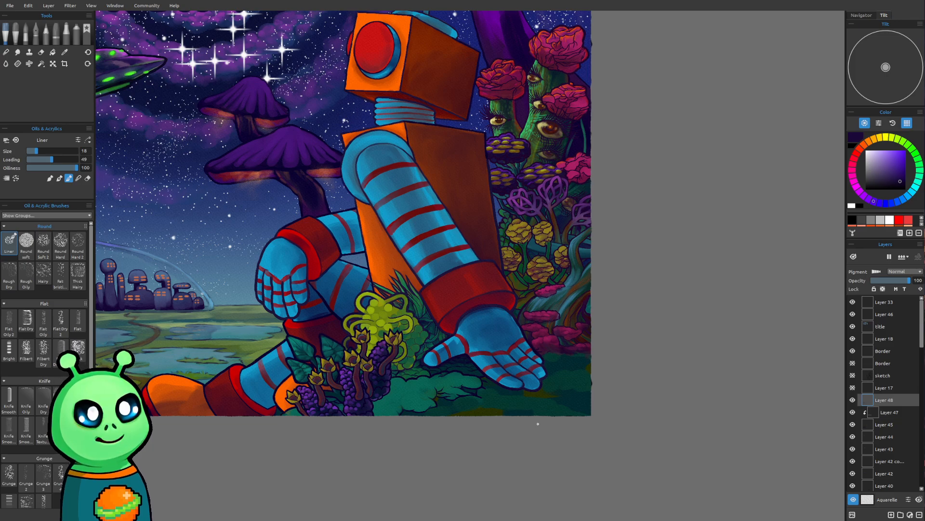
scroll(545, 424, up, 2)
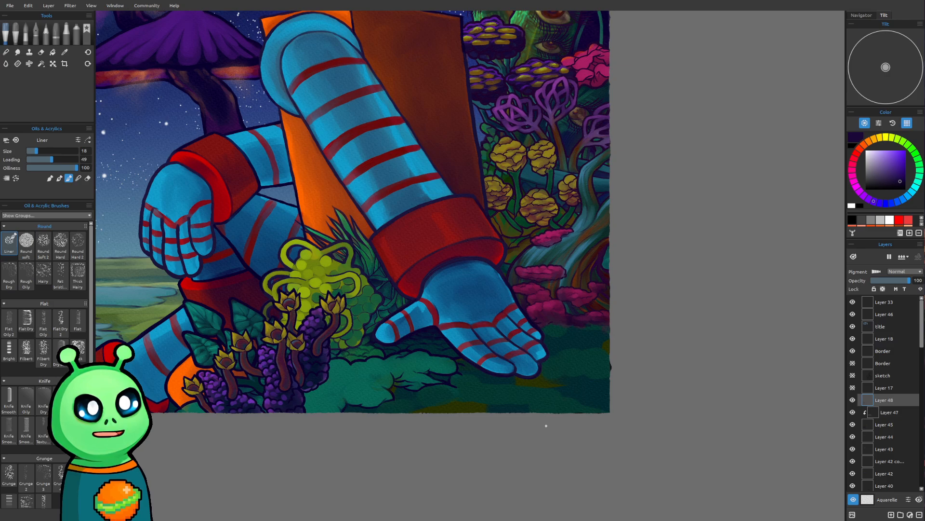
drag(558, 419, 566, 437)
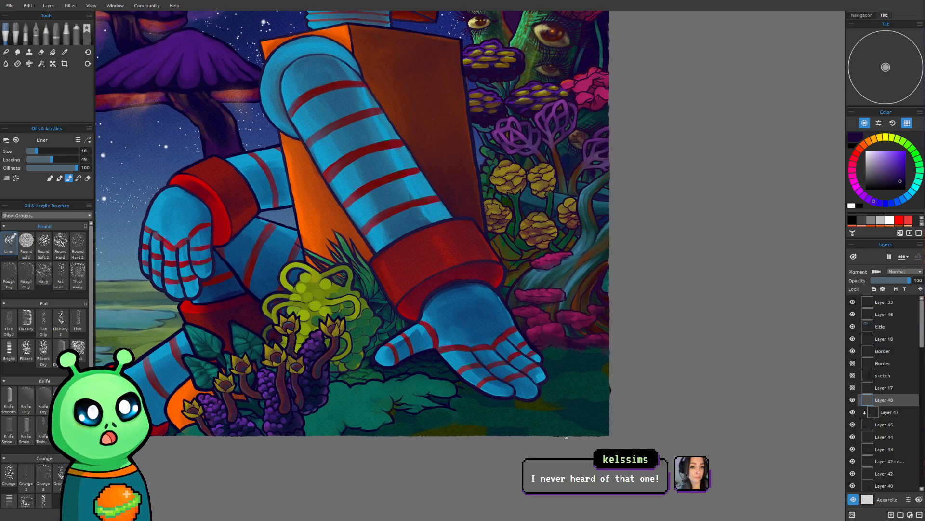
scroll(567, 437, up, 3)
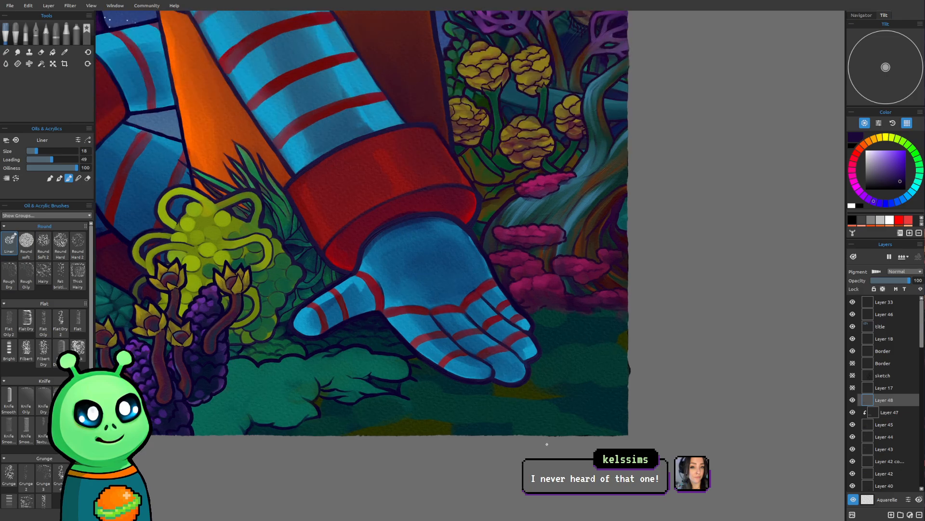
drag(546, 439, 591, 450)
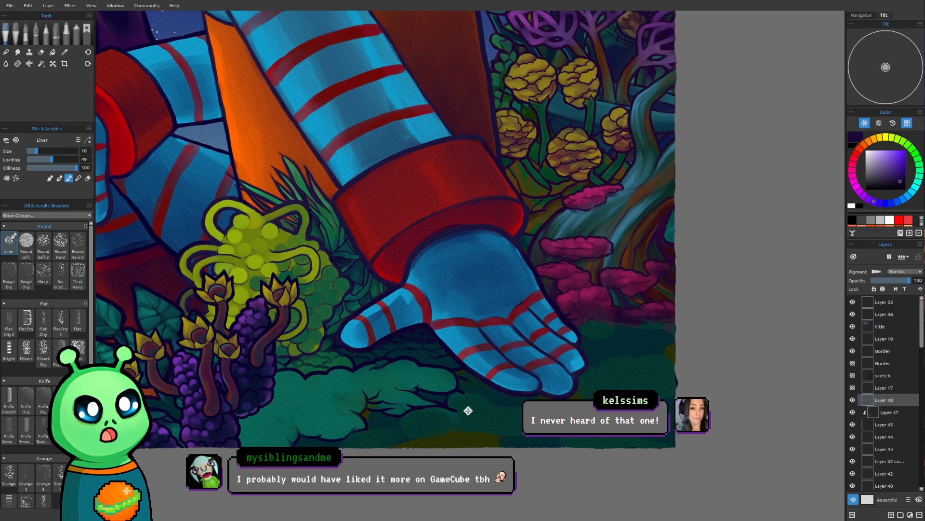
drag(468, 410, 511, 429)
scroll(385, 409, up, 3)
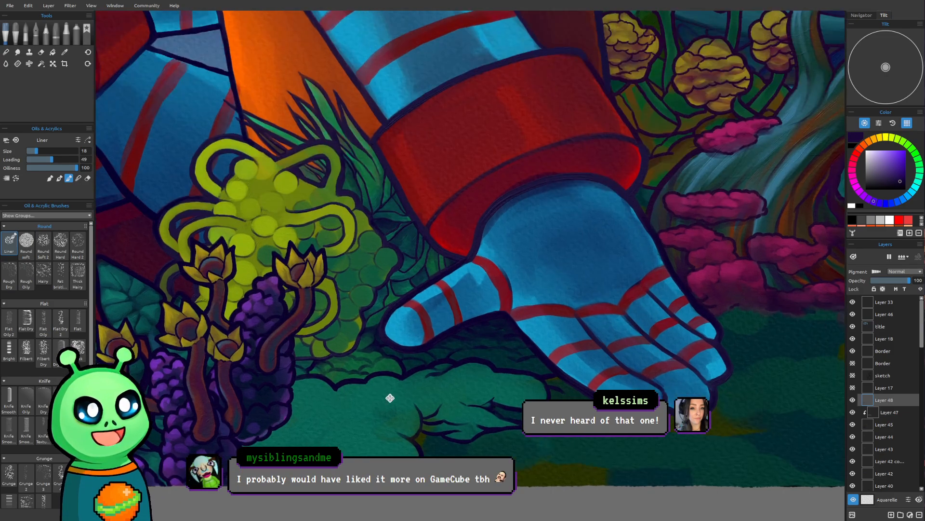
drag(387, 395, 354, 330)
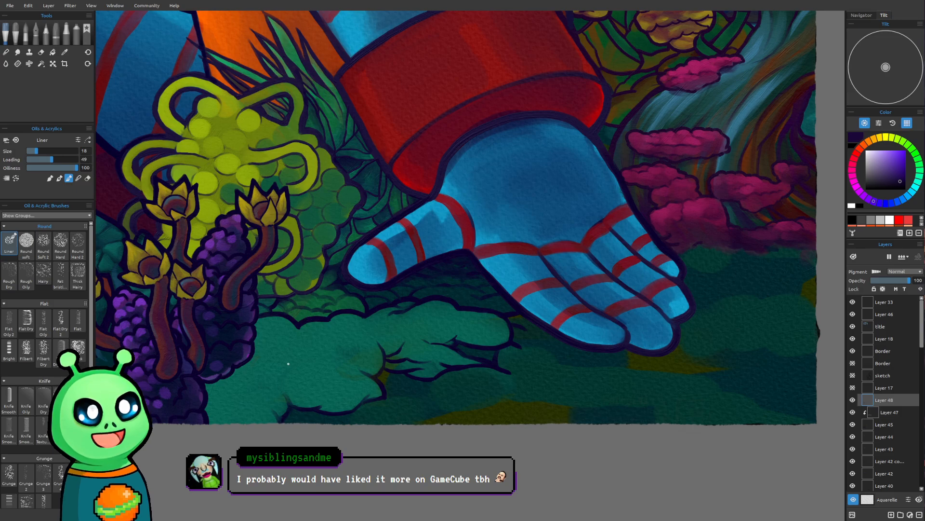
drag(292, 369, 278, 380)
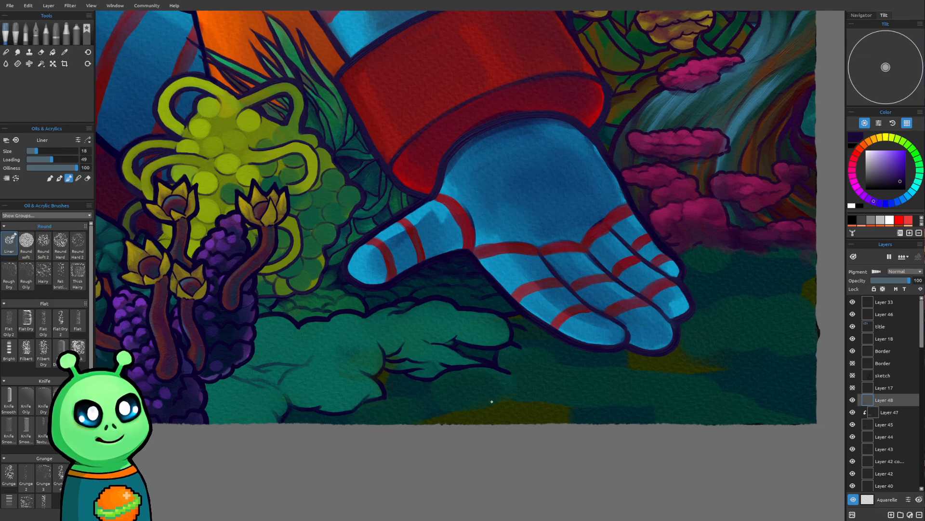
Step: Add a new layer above Layer 48 and choose a muted pinkish-red paint colour
scroll(492, 402, down, 3)
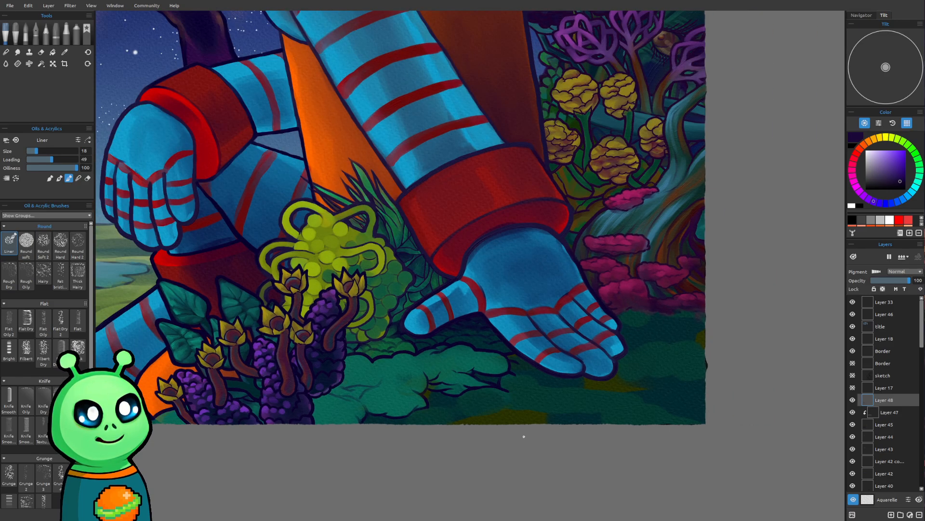
drag(524, 436, 486, 469)
scroll(511, 454, down, 3)
scroll(511, 455, down, 2)
drag(491, 391, 676, 459)
drag(631, 335, 602, 415)
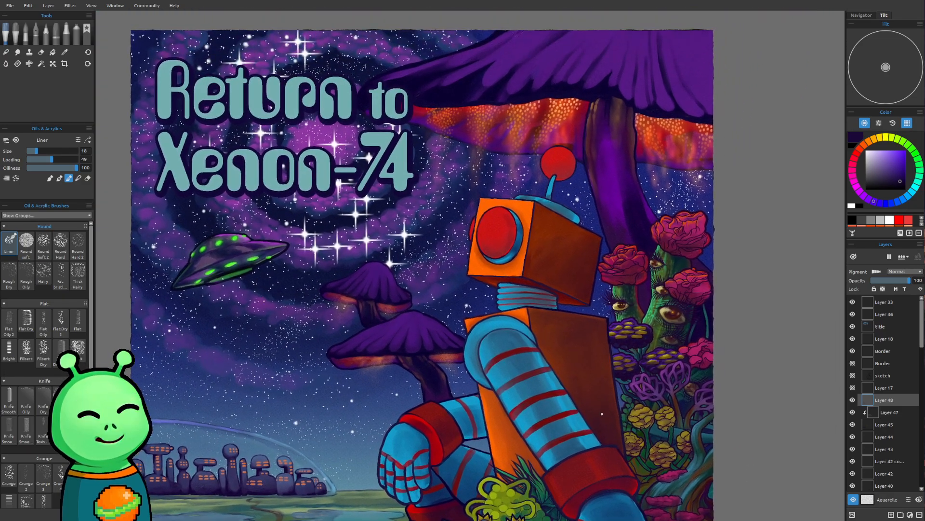
drag(598, 302, 591, 320)
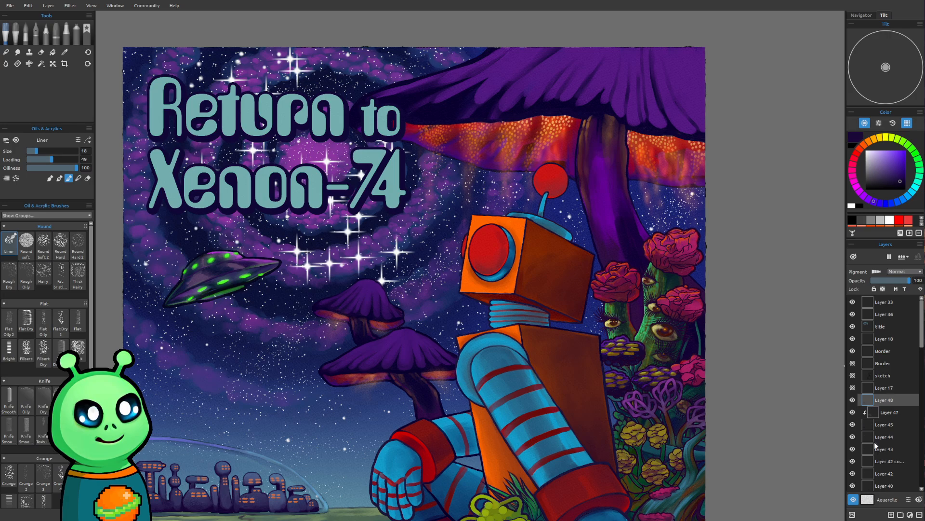
click(891, 515)
drag(395, 351, 341, 422)
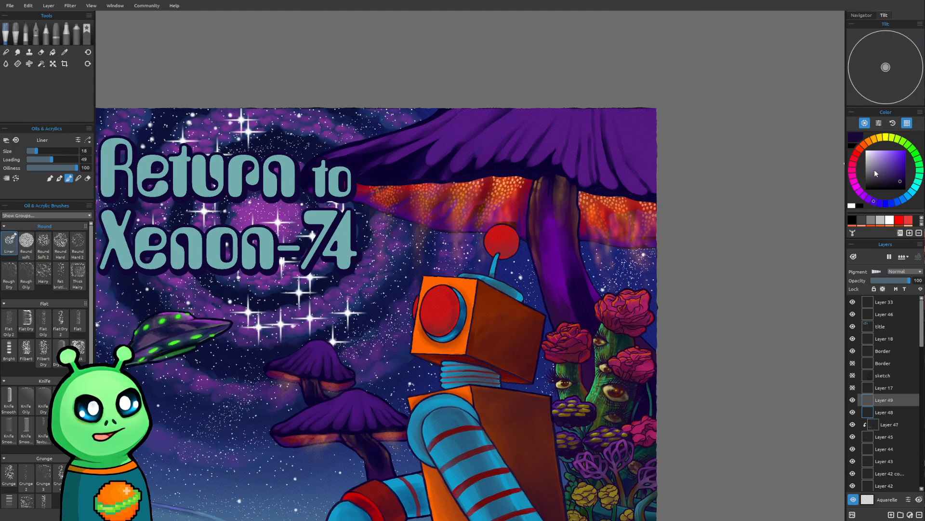
click(852, 169)
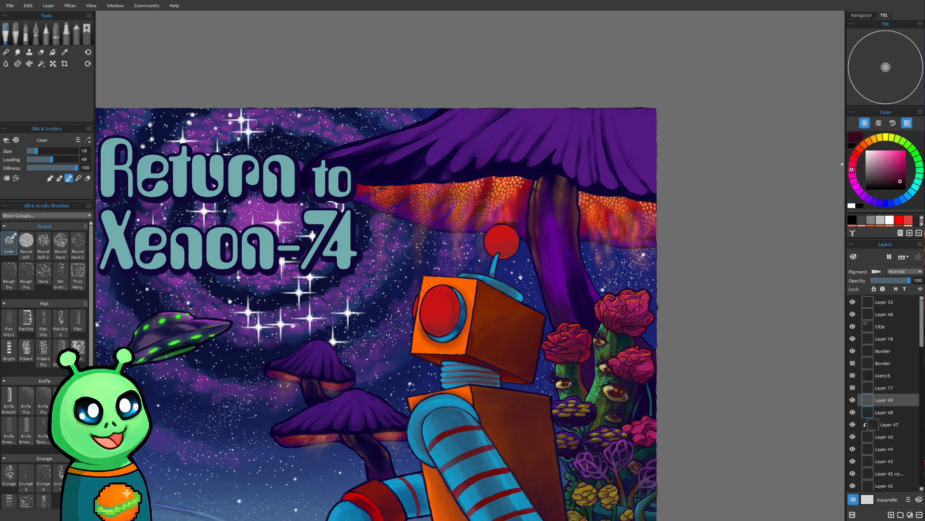
click(853, 165)
click(893, 163)
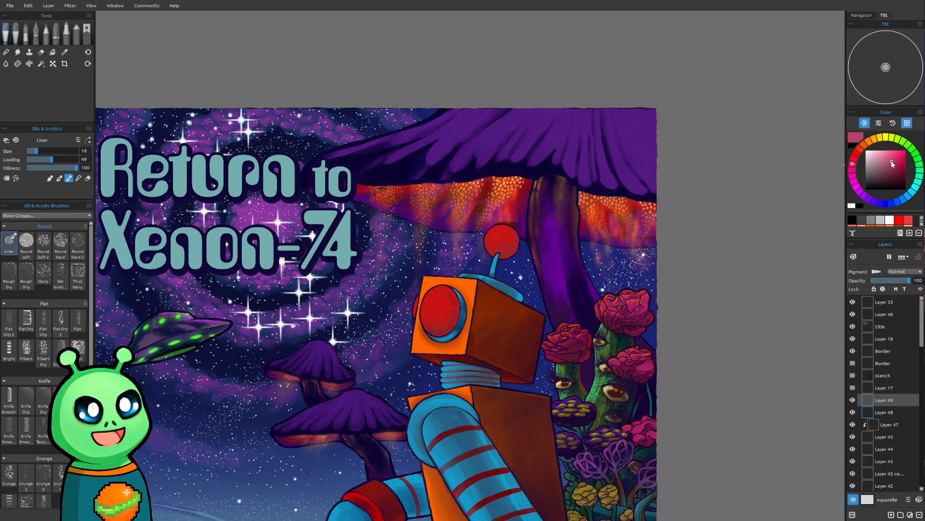
Step: Rough in two small pinkish-red flying creatures at size 20 in the starry sky between the title and the robot's head
drag(475, 317, 452, 311)
scroll(298, 316, up, 5)
drag(485, 248, 489, 284)
scroll(439, 250, up, 2)
scroll(439, 250, down, 2)
drag(439, 250, 487, 218)
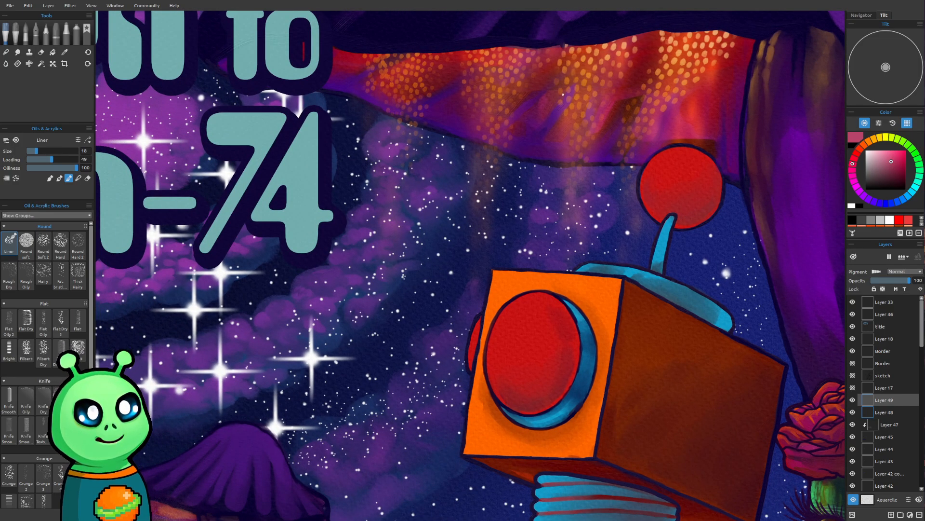
scroll(458, 246, down, 3)
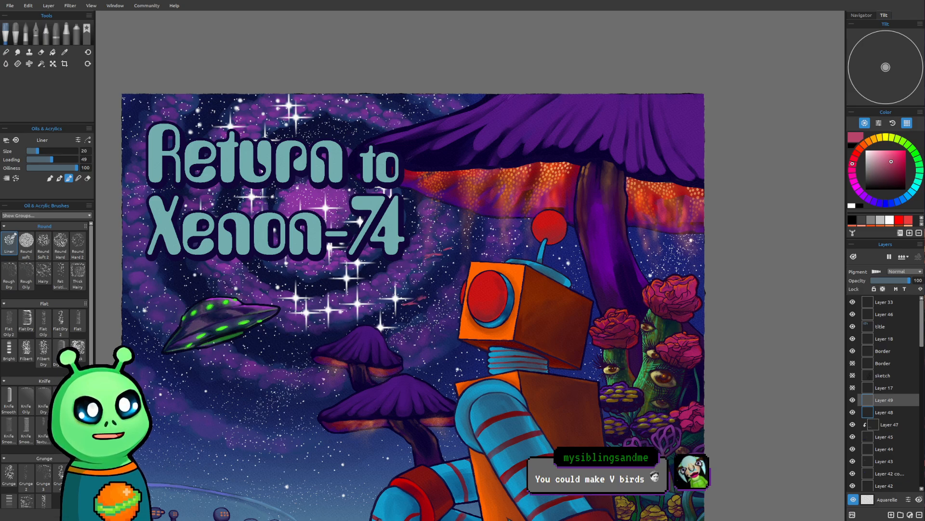
mouse_move(460, 386)
mouse_down()
mouse_move(454, 363)
mouse_move(441, 373)
mouse_move(451, 287)
mouse_move(419, 415)
mouse_up()
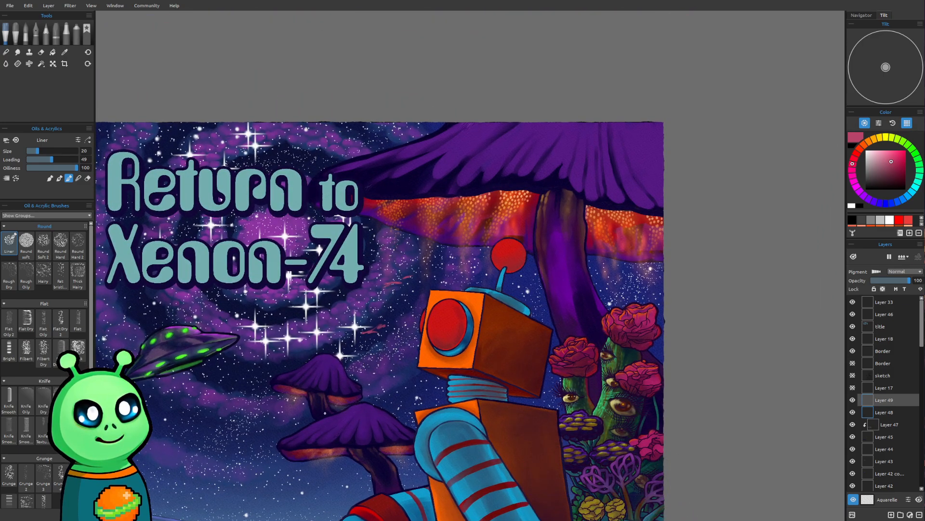
drag(402, 449, 420, 389)
drag(361, 403, 319, 466)
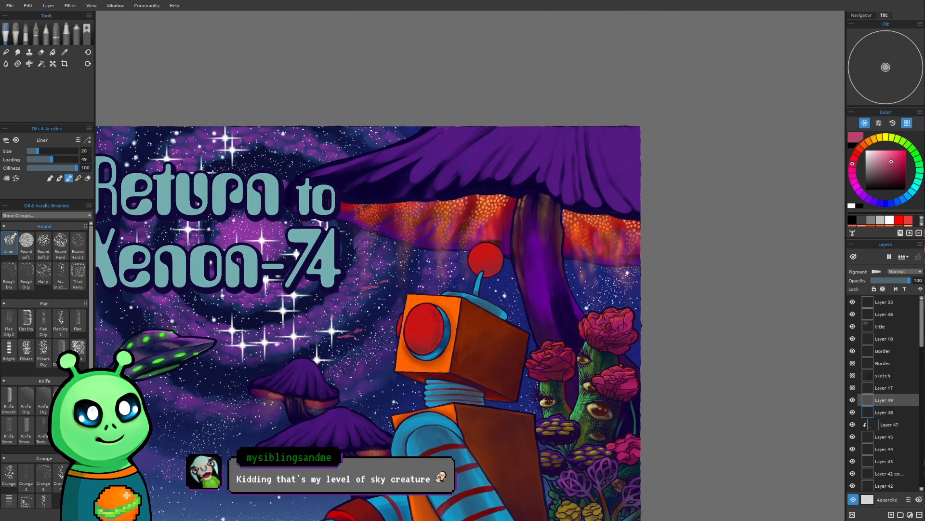
Step: Build up the upper flying creature's body, head and ragged wings in pinkish red, using sizes 25, 18 and 20
scroll(347, 322, up, 6)
scroll(297, 298, up, 1)
drag(343, 232, 242, 235)
scroll(279, 290, up, 1)
scroll(234, 244, up, 1)
key(bracketright)
drag(355, 254, 344, 248)
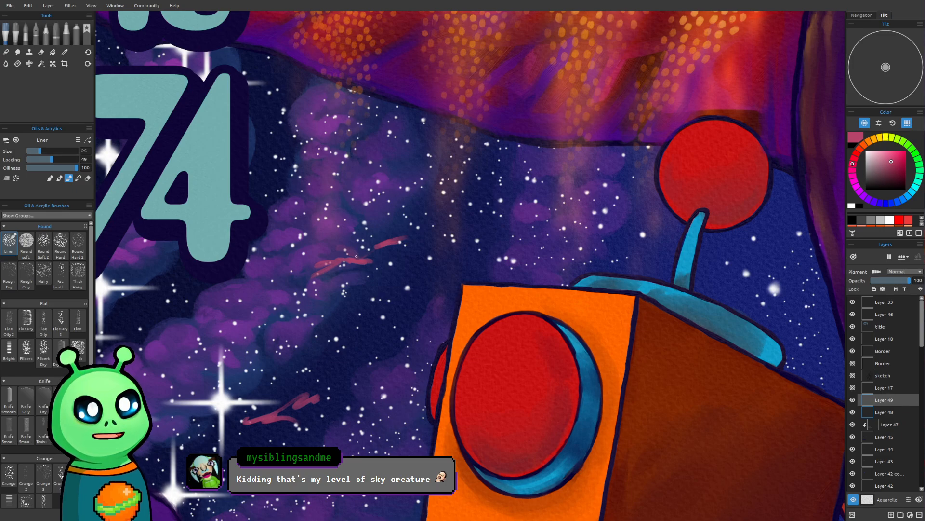
drag(298, 271, 318, 268)
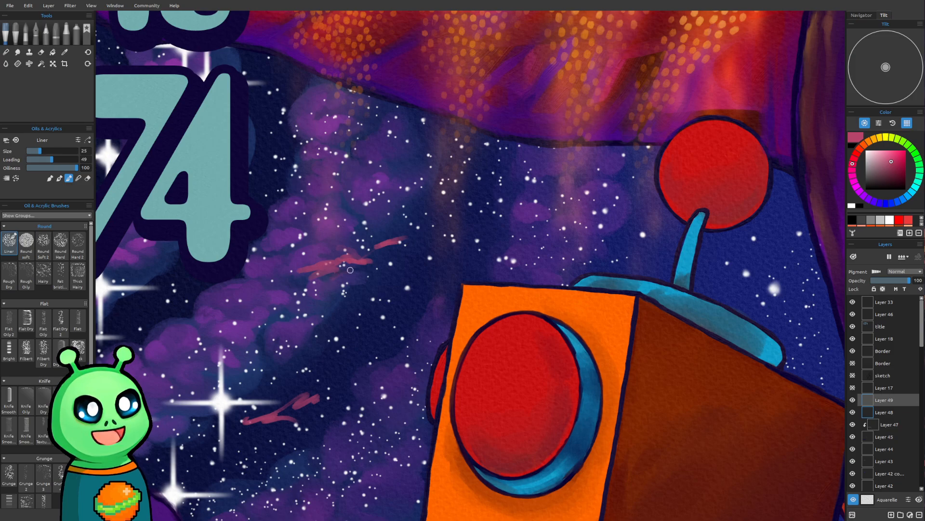
mouse_move(354, 264)
mouse_down()
mouse_move(372, 264)
mouse_move(384, 244)
mouse_move(436, 239)
mouse_move(409, 248)
mouse_up()
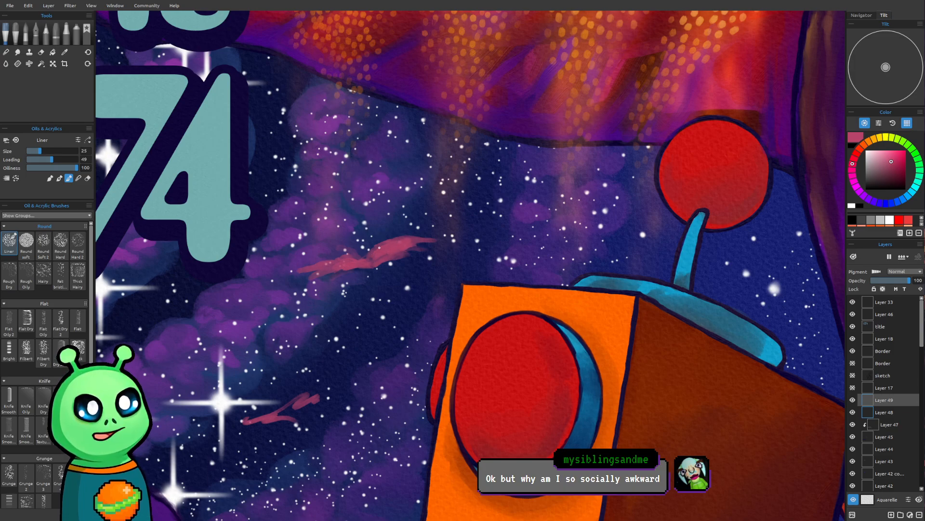
key([)
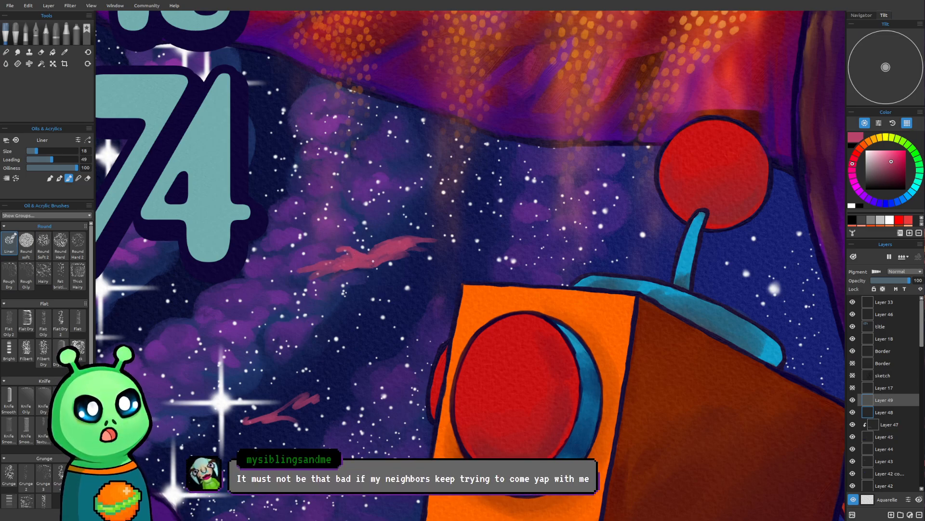
key(bracketright)
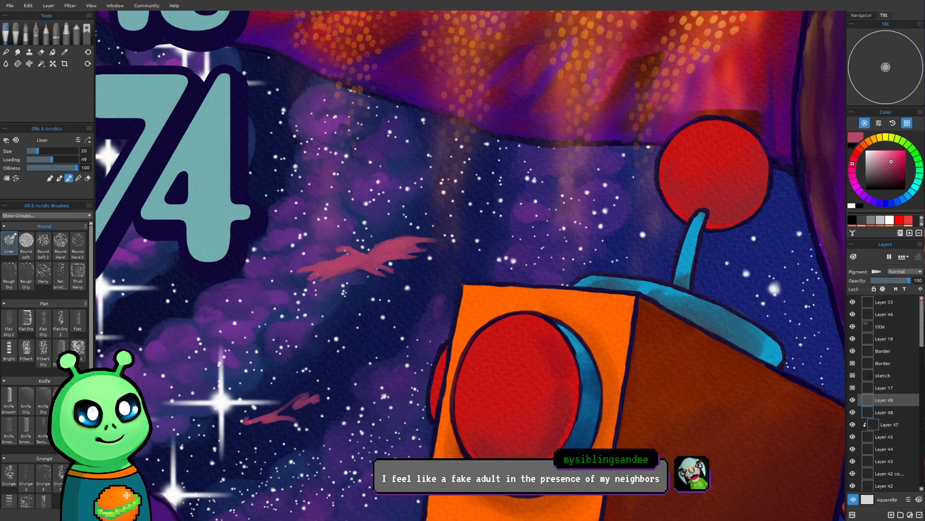
Step: Paint the lower flying creature's outstretched wings at size 20 and fill in its body, ending with the brush at size 14
drag(387, 396, 550, 300)
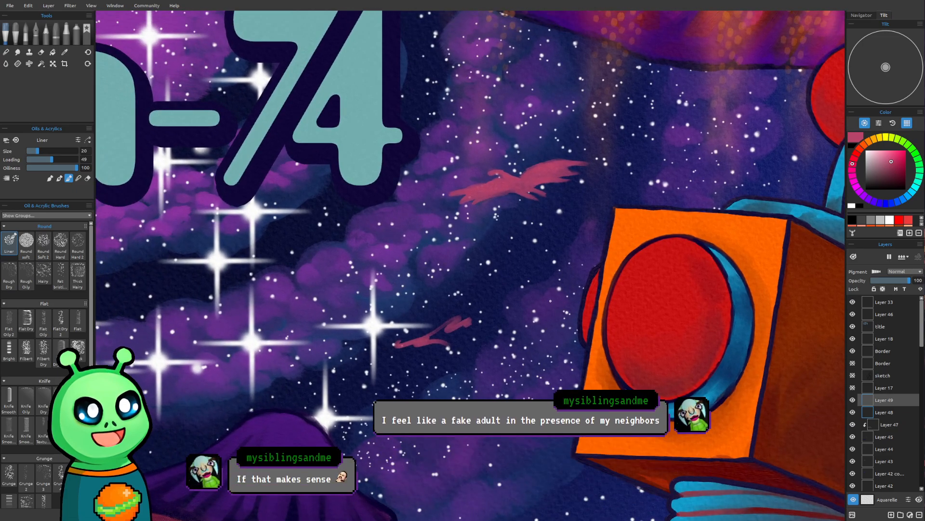
mouse_move(436, 320)
mouse_down()
mouse_move(488, 312)
mouse_move(466, 318)
mouse_move(494, 302)
mouse_move(536, 307)
mouse_up()
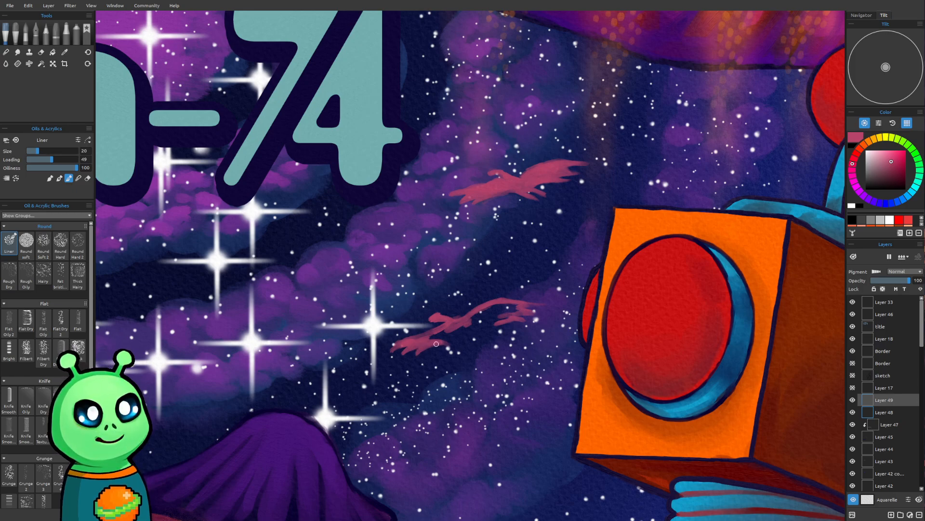
mouse_move(436, 334)
mouse_down()
mouse_move(474, 325)
mouse_move(459, 319)
mouse_move(452, 330)
mouse_move(473, 321)
mouse_move(460, 337)
mouse_move(503, 316)
mouse_move(487, 319)
mouse_move(503, 305)
mouse_up()
key(bracketright)
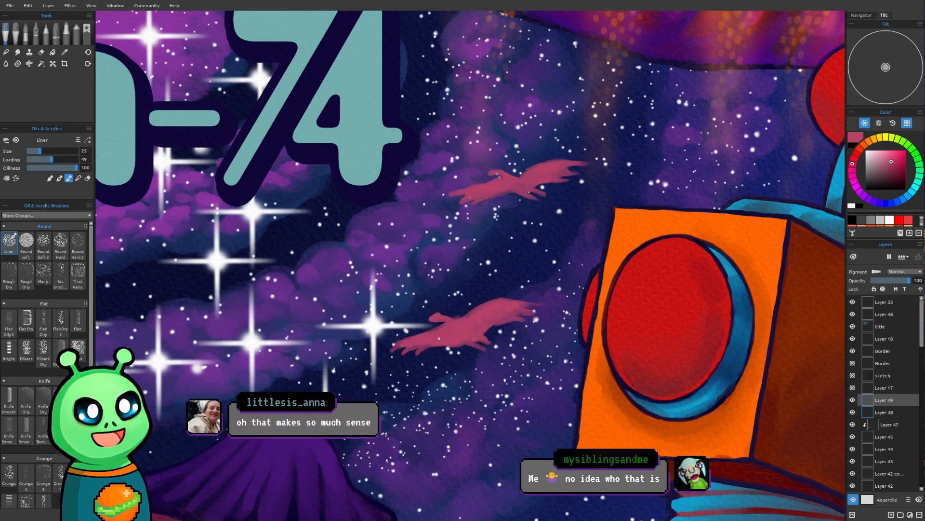
key(bracketleft)
key(bracketleft)
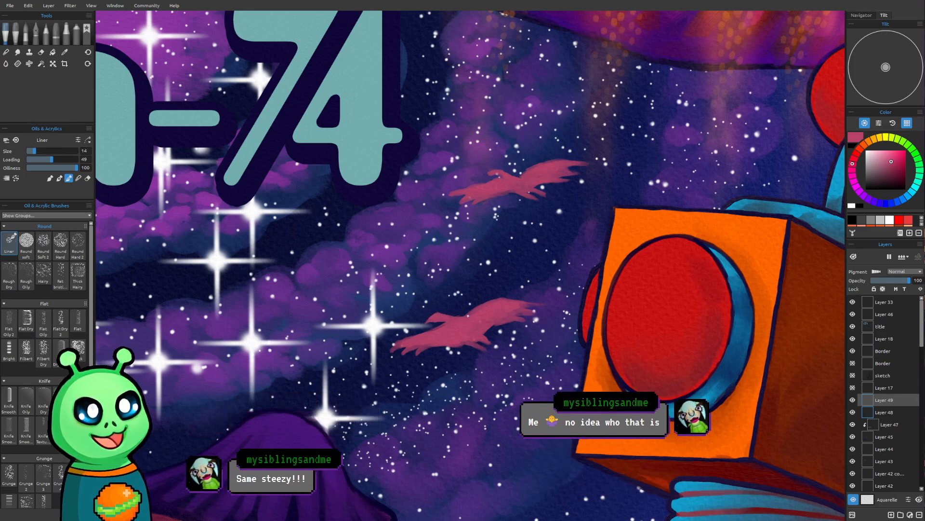
scroll(456, 307, down, 5)
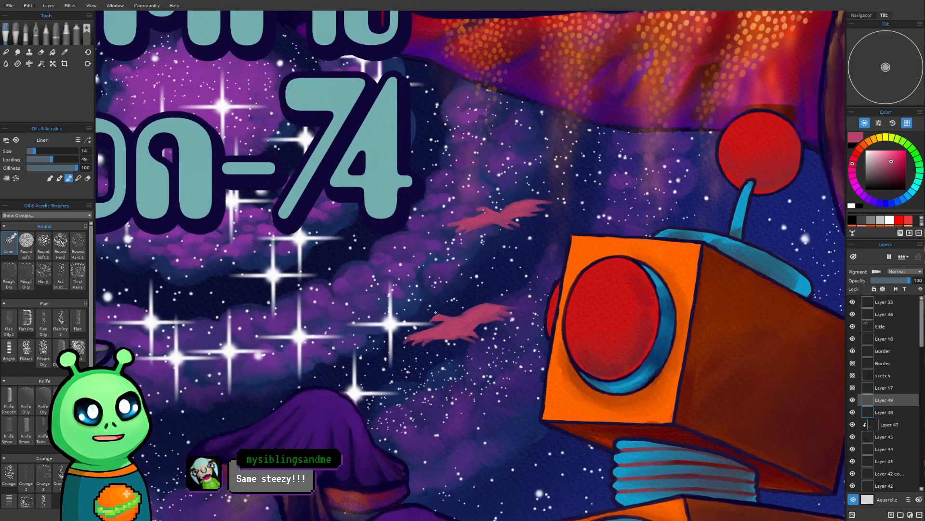
scroll(604, 341, down, 5)
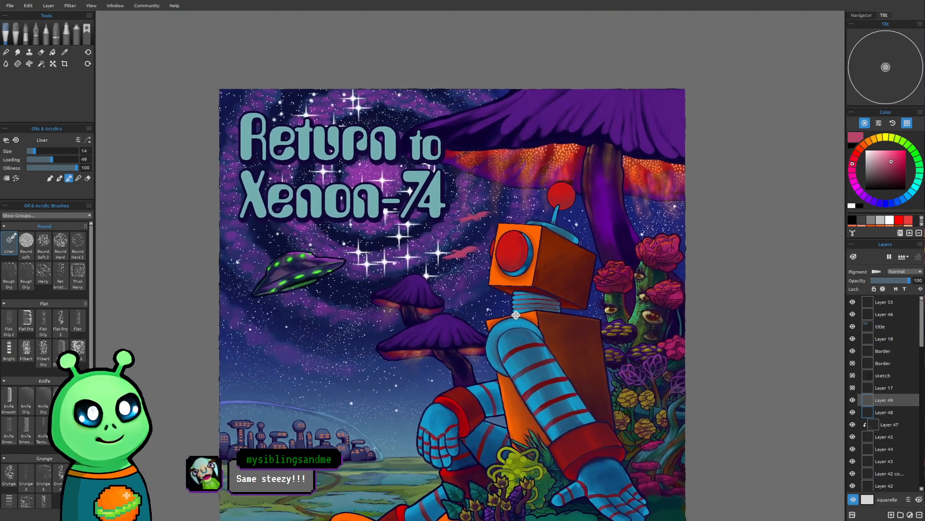
Step: Choose a very dark purple paint colour for outlining the two flying creatures
drag(417, 348, 375, 384)
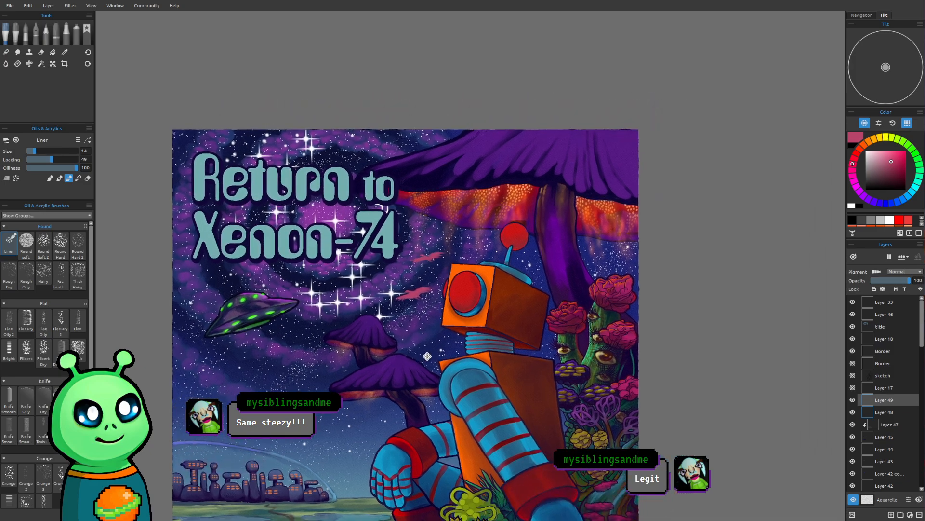
scroll(426, 280, up, 3)
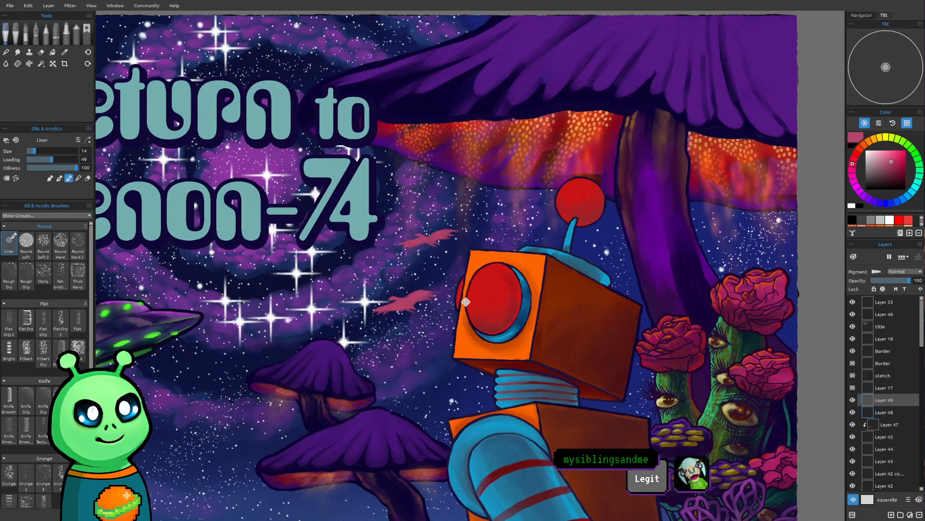
drag(466, 301, 468, 371)
scroll(465, 372, up, 2)
scroll(388, 385, up, 4)
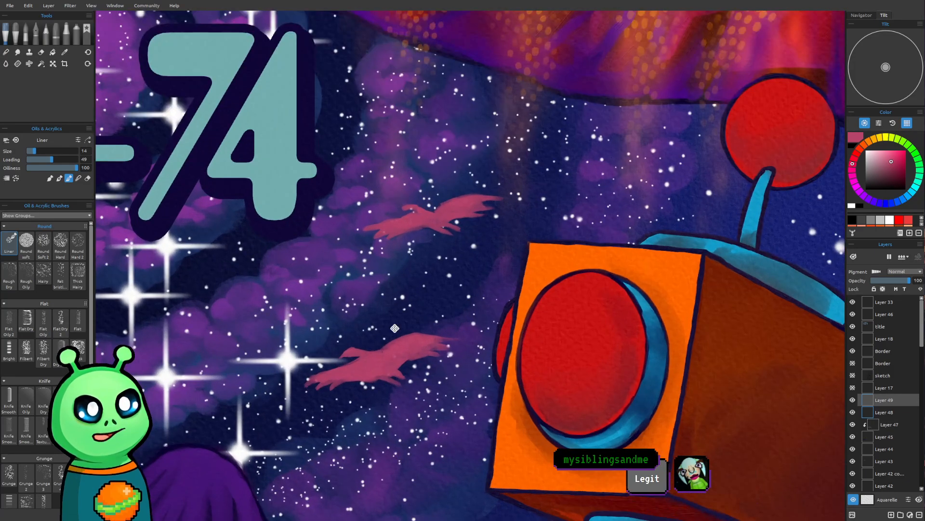
drag(397, 327, 418, 349)
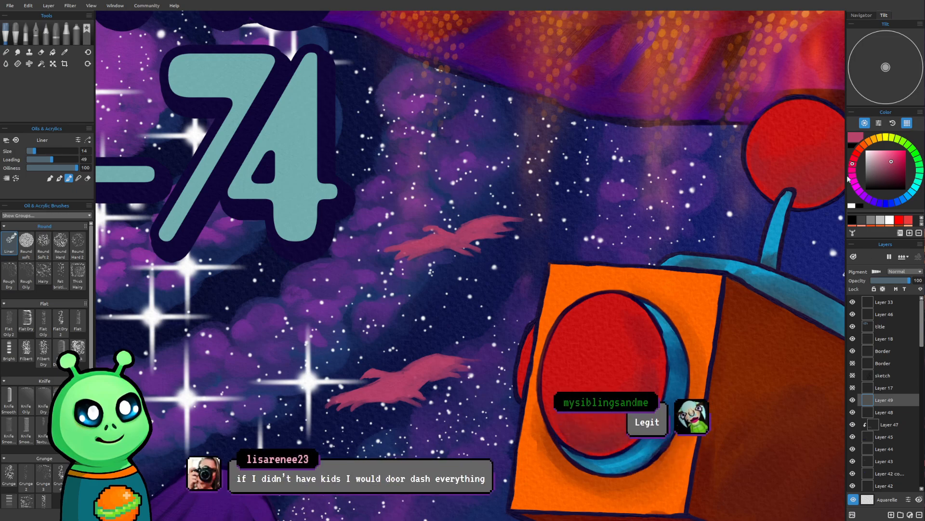
click(868, 198)
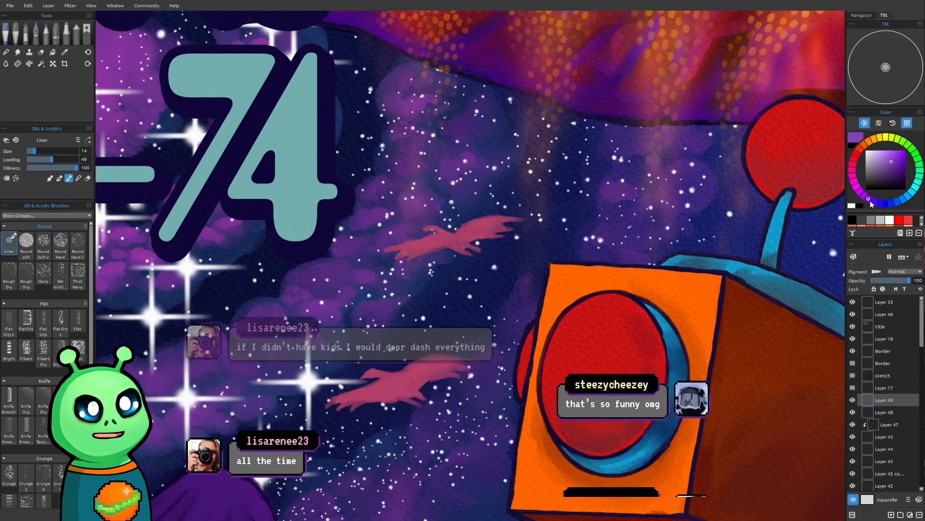
click(897, 177)
drag(536, 252, 502, 294)
mouse_move(357, 357)
mouse_down()
mouse_move(346, 317)
mouse_move(372, 286)
mouse_up()
scroll(346, 317, up, 1)
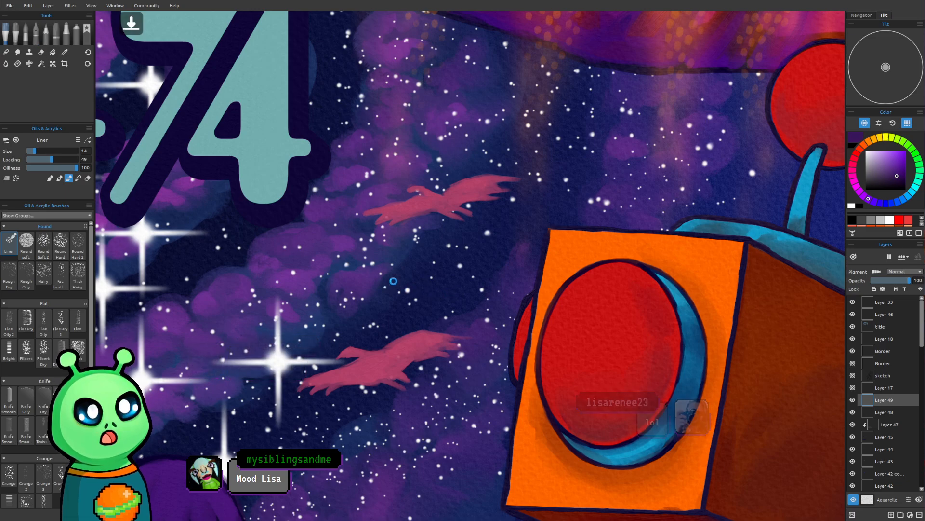
drag(451, 288, 411, 306)
scroll(411, 306, up, 1)
drag(475, 204, 413, 301)
drag(424, 267, 425, 227)
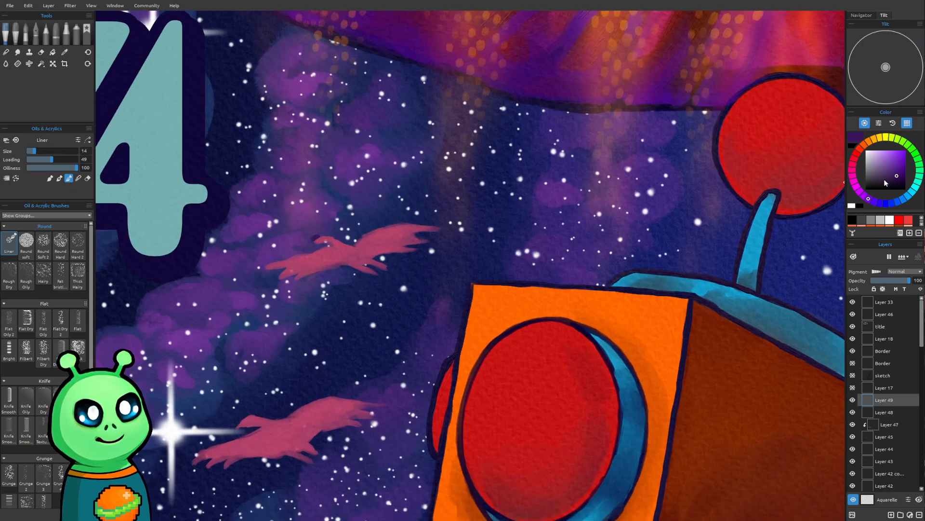
click(897, 182)
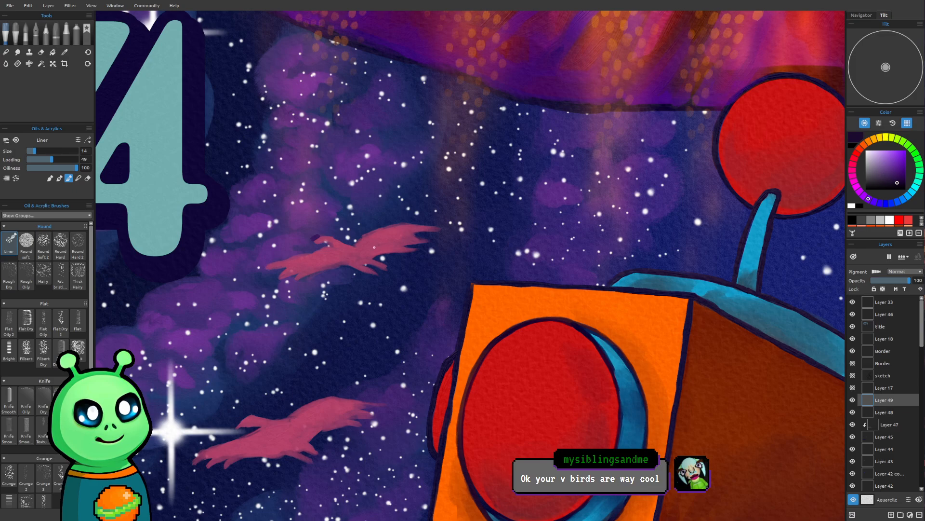
Step: Outline the upper flying creature's head, neck and left wing's upper edge in dark purple at size 12
key([)
key([)
key(ctrl+z)
drag(313, 237, 316, 239)
drag(330, 235, 336, 239)
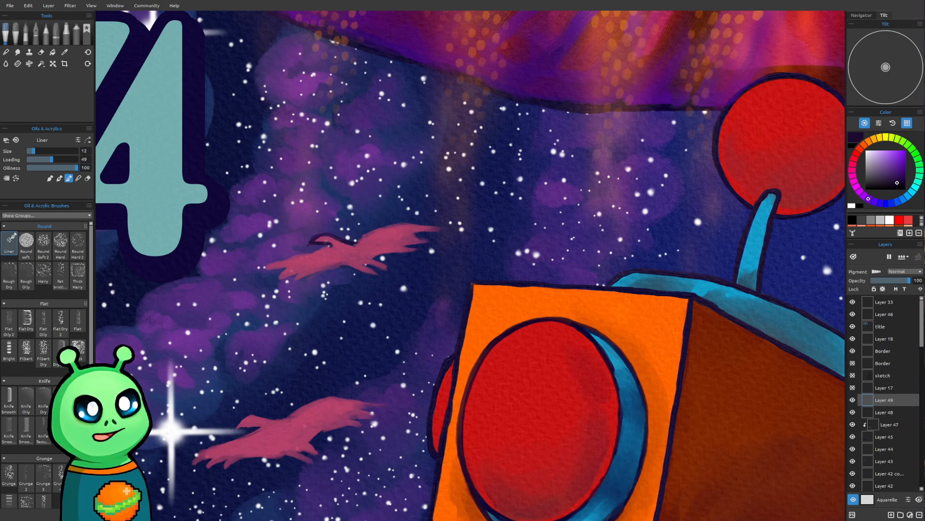
drag(269, 264, 327, 246)
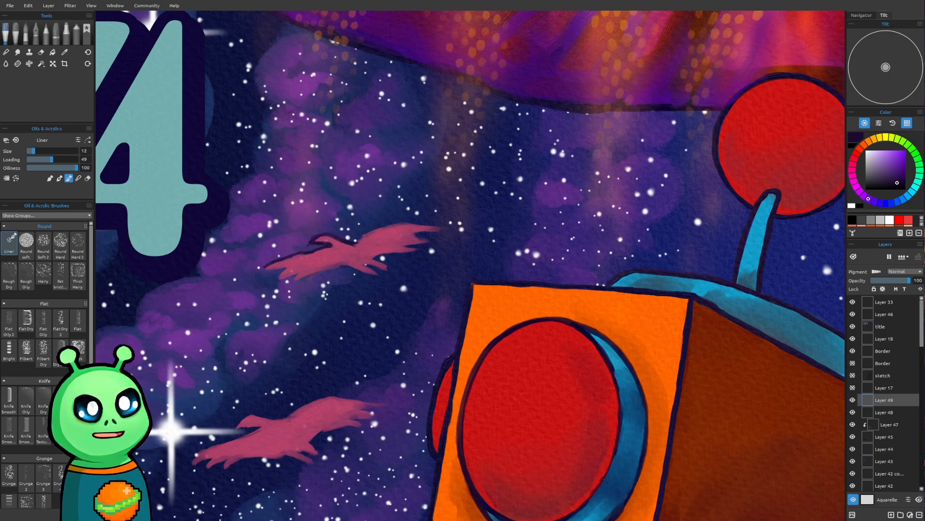
Step: Outline the upper flying creature's raised right wing along its top edge and ragged tip in dark purple
drag(577, 372, 567, 392)
scroll(365, 352, up, 2)
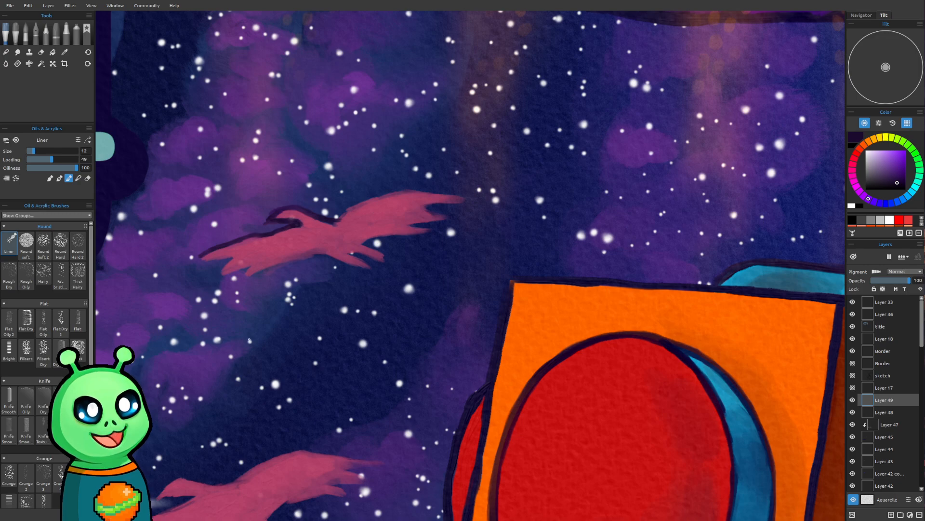
drag(263, 264, 322, 261)
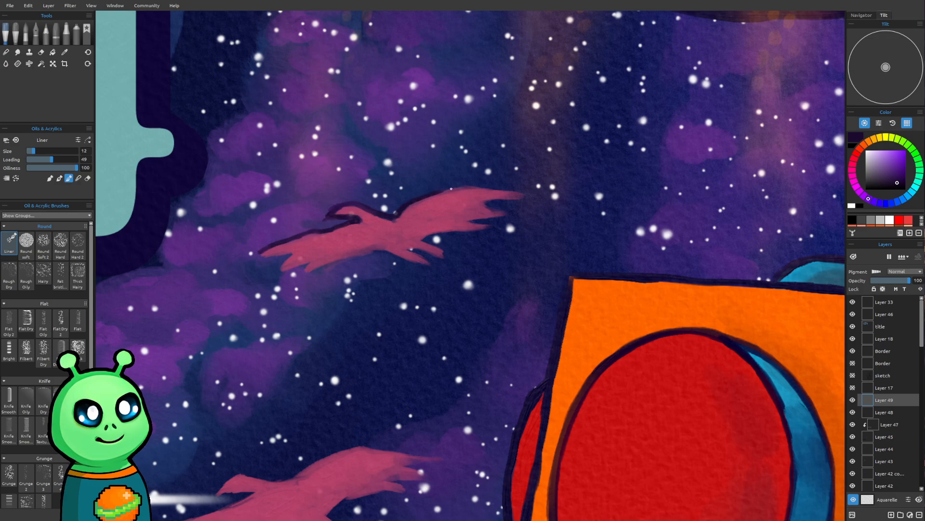
mouse_move(474, 185)
mouse_down()
mouse_move(532, 190)
mouse_move(487, 201)
mouse_move(535, 193)
mouse_move(486, 201)
mouse_move(518, 213)
mouse_up()
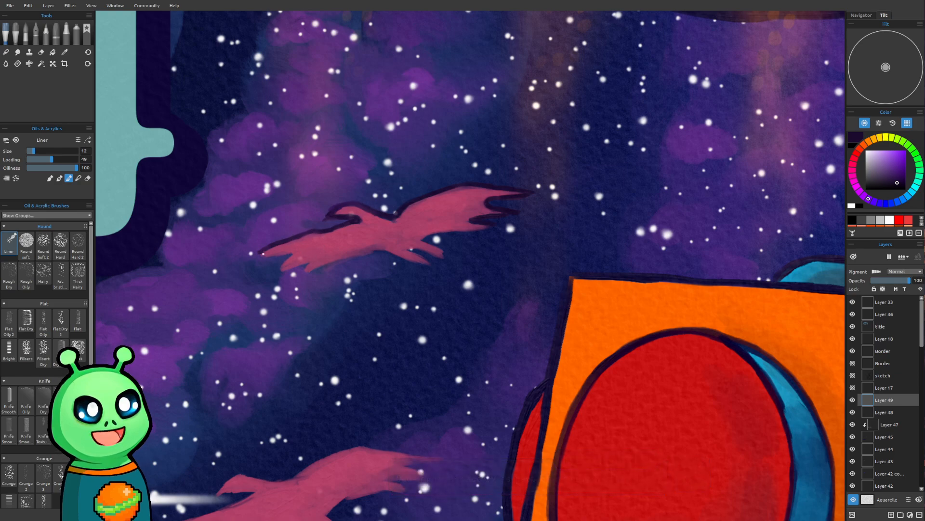
Step: Outline the upper flying creature's ragged left wing tips, the underside of its body and its tail in dark purple
mouse_move(255, 256)
mouse_down()
mouse_move(292, 252)
mouse_move(267, 255)
mouse_move(291, 253)
mouse_move(271, 255)
mouse_move(290, 251)
mouse_move(267, 279)
mouse_move(290, 257)
mouse_move(270, 278)
mouse_move(299, 279)
mouse_up()
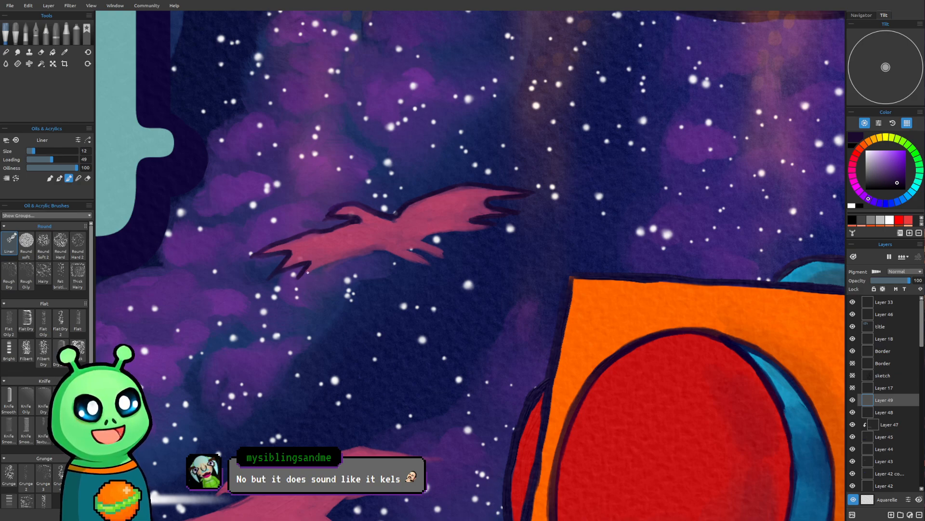
mouse_move(304, 273)
mouse_down()
mouse_move(391, 245)
mouse_move(326, 267)
mouse_move(411, 262)
mouse_move(402, 257)
mouse_move(446, 266)
mouse_move(409, 251)
mouse_up()
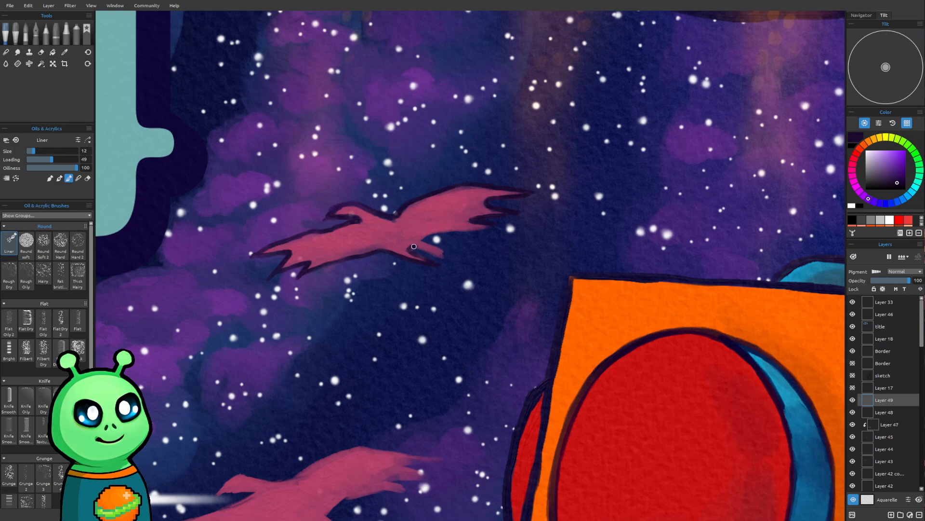
drag(421, 247, 450, 252)
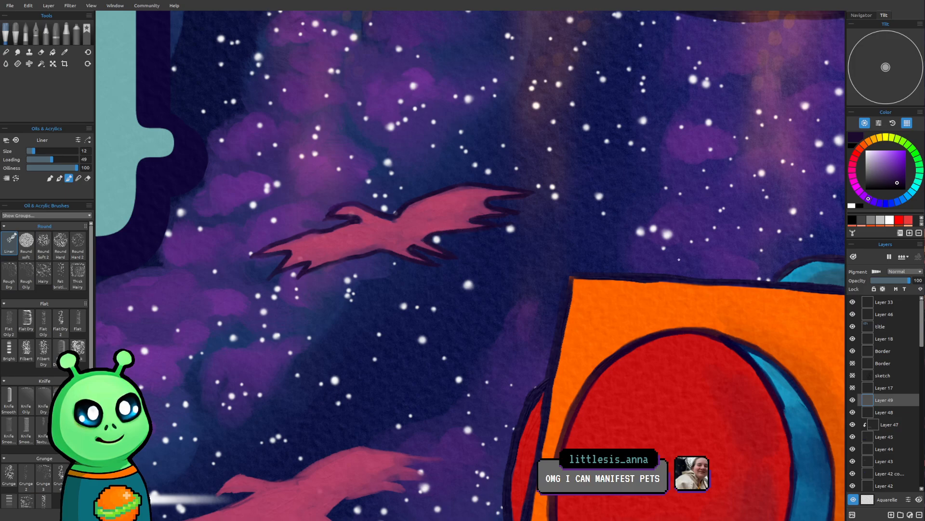
Step: Begin outlining the lower flying creature's head and left wing in dark purple at size 12
scroll(597, 241, down, 12)
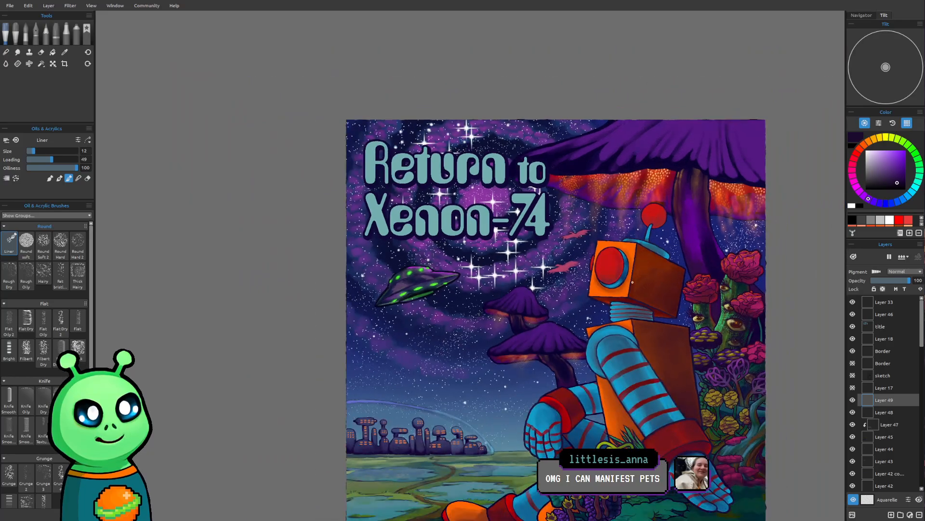
scroll(638, 234, up, 5)
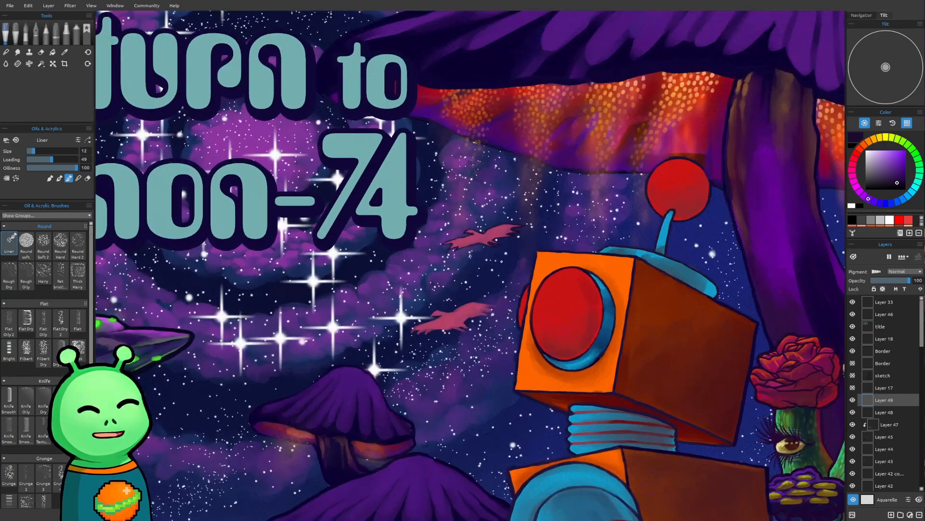
scroll(501, 261, up, 5)
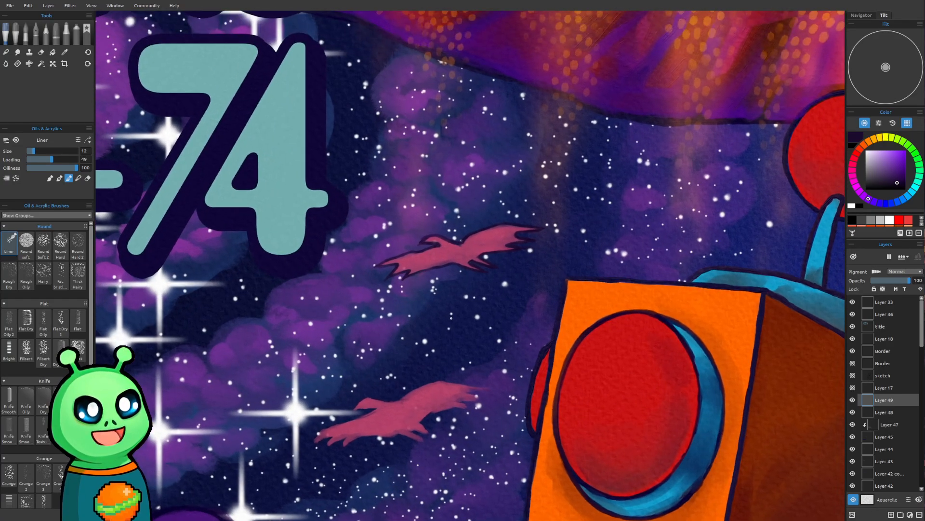
scroll(449, 320, up, 4)
scroll(448, 321, down, 3)
drag(456, 304, 487, 253)
scroll(428, 267, up, 2)
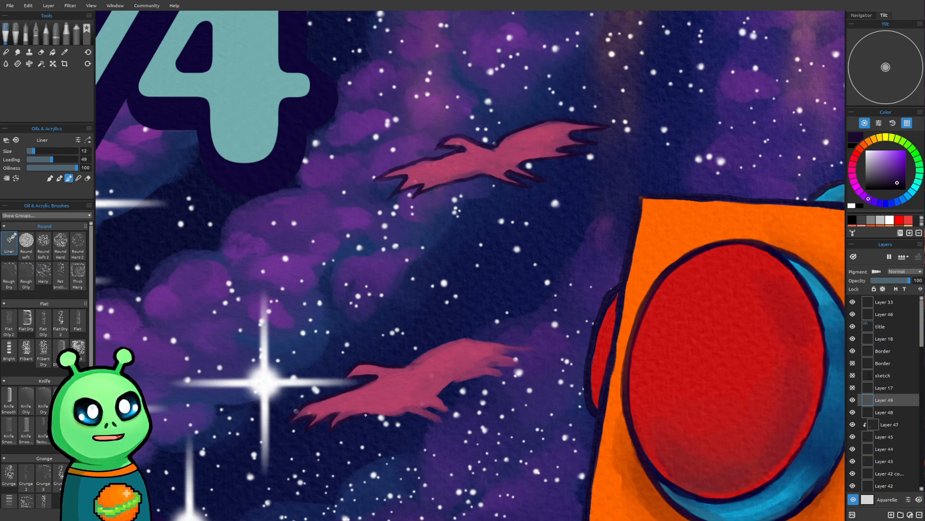
Step: Outline the lower flying creature's belly, tail and ragged right wing in dark purple
mouse_move(413, 413)
mouse_down()
mouse_move(457, 423)
mouse_move(423, 408)
mouse_move(454, 423)
mouse_move(428, 408)
mouse_move(458, 407)
mouse_move(440, 396)
mouse_move(461, 414)
mouse_up()
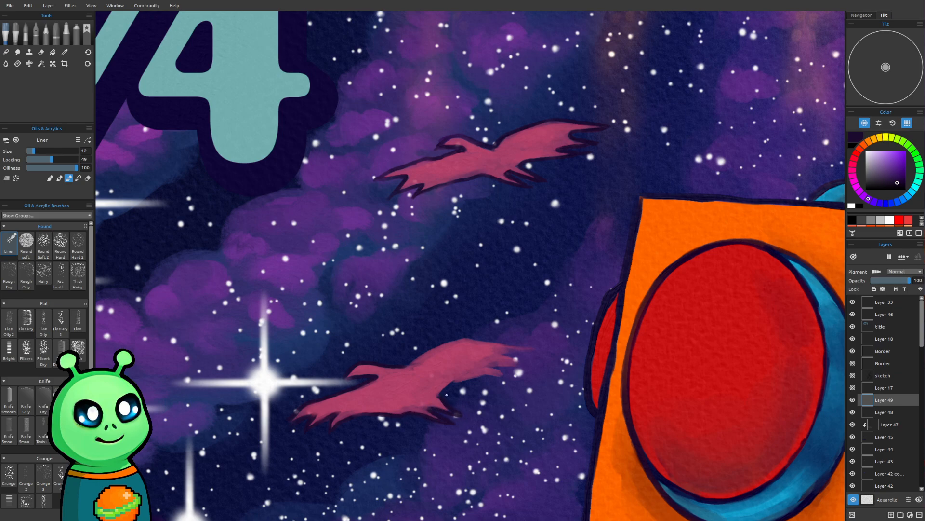
mouse_move(524, 374)
mouse_down()
mouse_move(492, 374)
mouse_move(516, 372)
mouse_up()
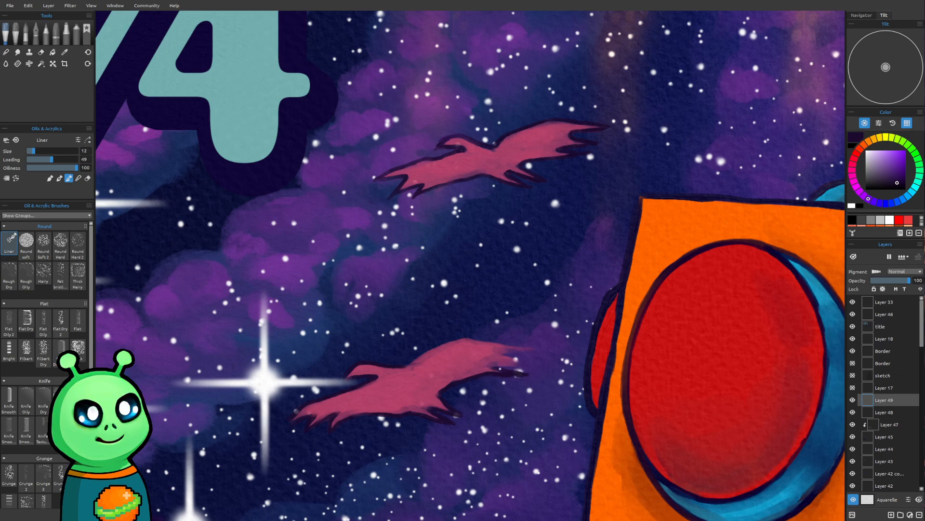
mouse_move(492, 367)
mouse_down()
mouse_move(536, 366)
mouse_move(503, 356)
mouse_move(550, 362)
mouse_move(504, 353)
mouse_move(536, 348)
mouse_up()
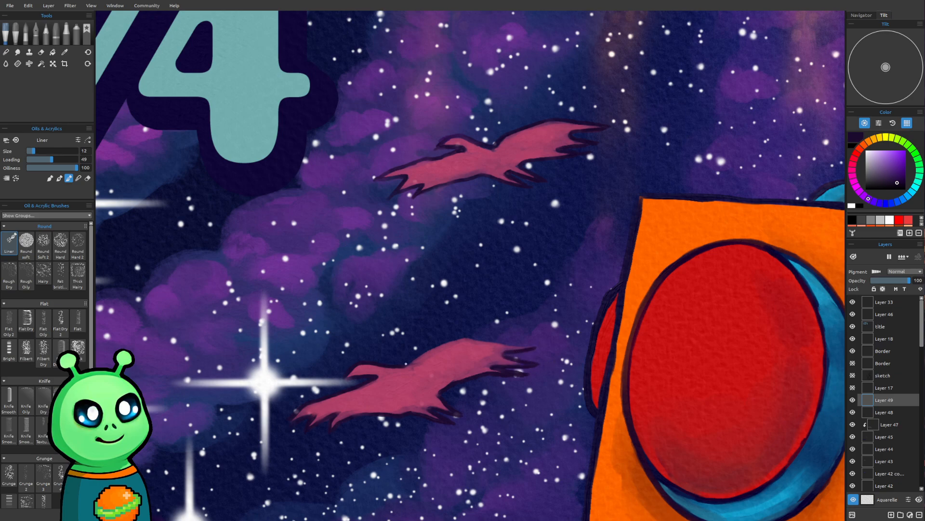
mouse_move(405, 365)
mouse_down()
mouse_move(475, 338)
mouse_move(524, 347)
mouse_up()
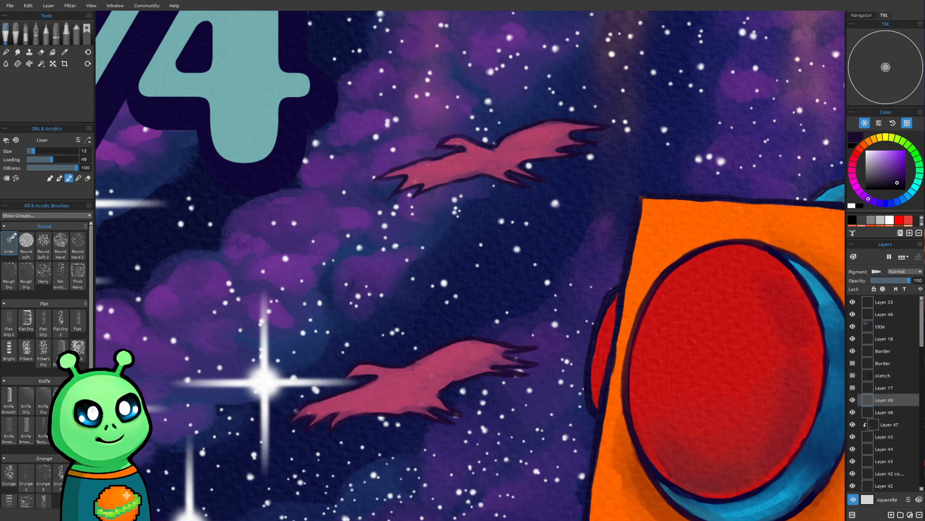
Step: Examine the two outlined flying creatures against the whole cover and close up
scroll(564, 144, down, 10)
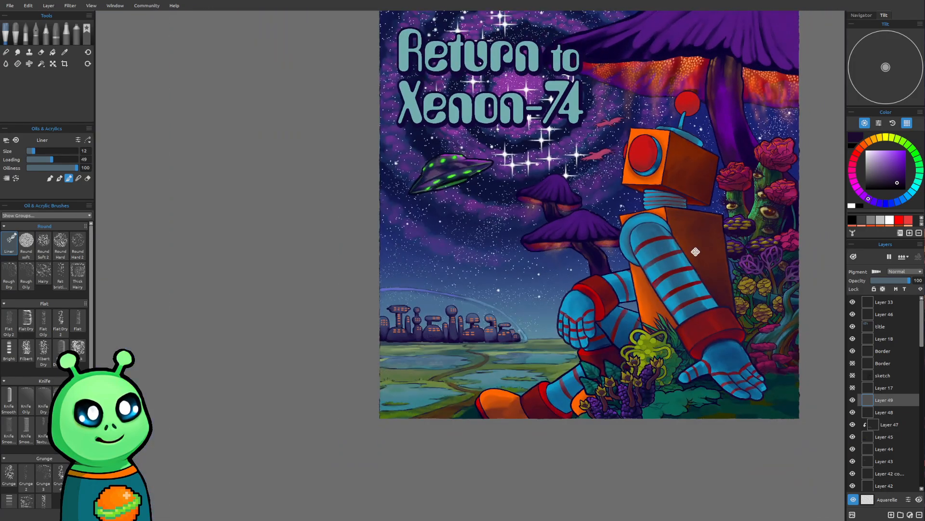
mouse_move(696, 252)
mouse_down()
mouse_move(579, 376)
mouse_move(514, 386)
mouse_up()
scroll(468, 301, up, 5)
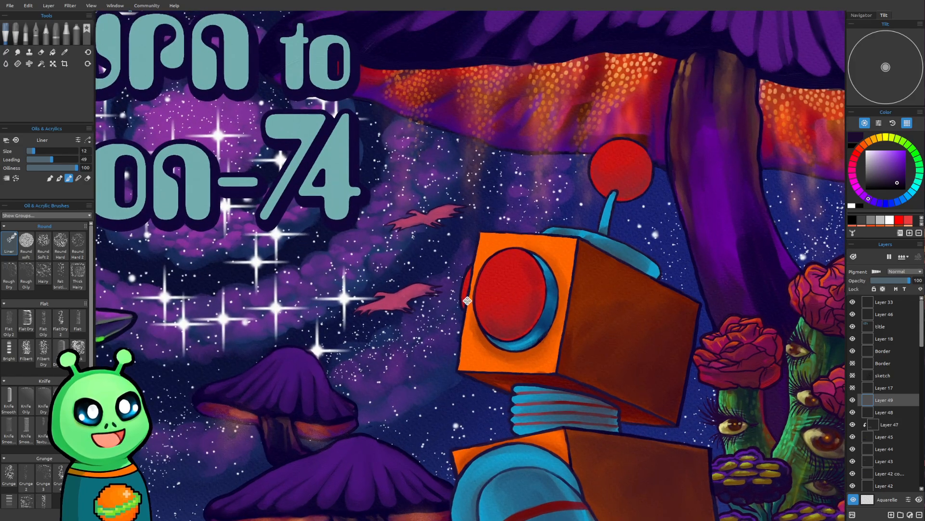
drag(468, 301, 466, 332)
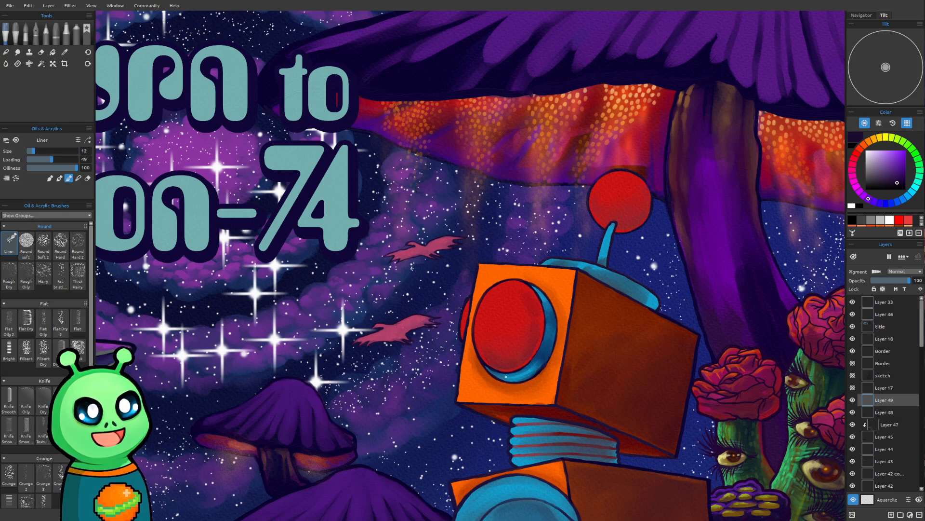
drag(534, 334, 520, 350)
scroll(473, 364, up, 5)
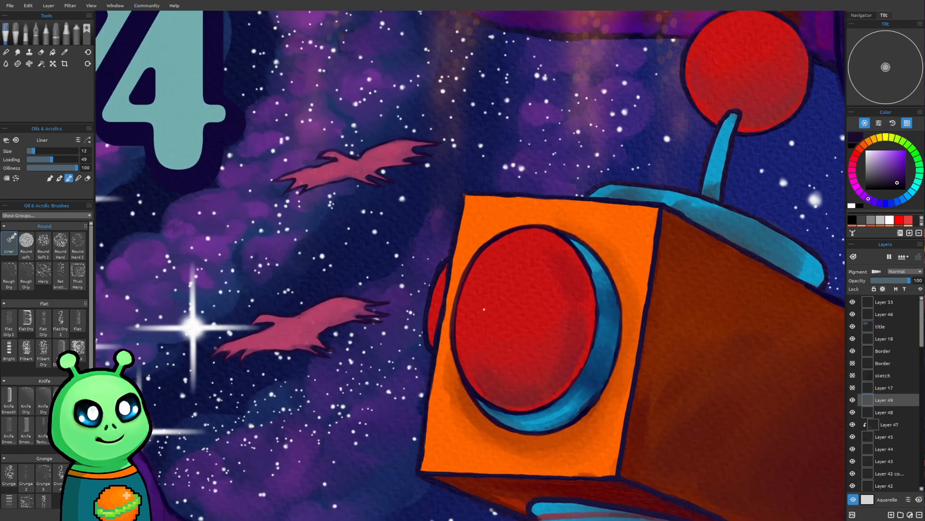
drag(484, 309, 615, 325)
scroll(568, 348, up, 1)
scroll(566, 347, up, 2)
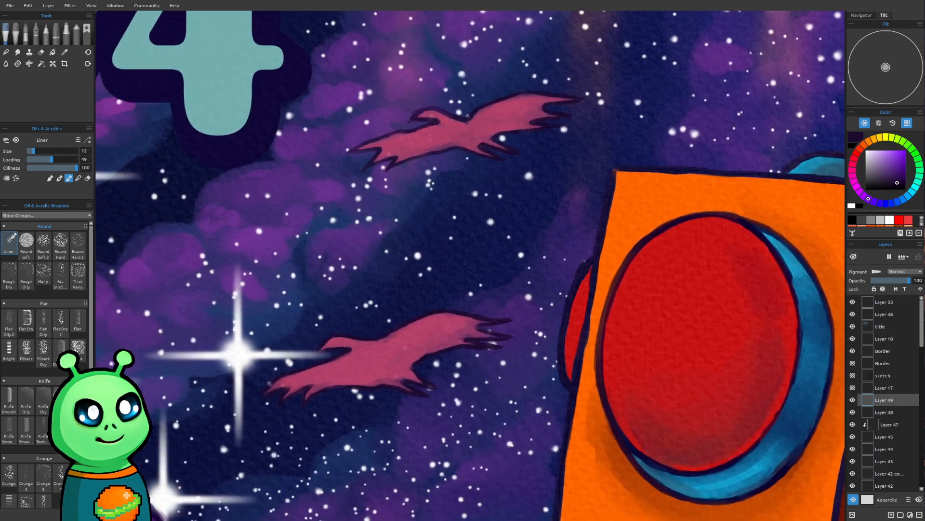
Step: Choose a brighter pinkish red and tint the lower flying creature's head and left wing at sizes 14 and 16
click(853, 165)
click(895, 155)
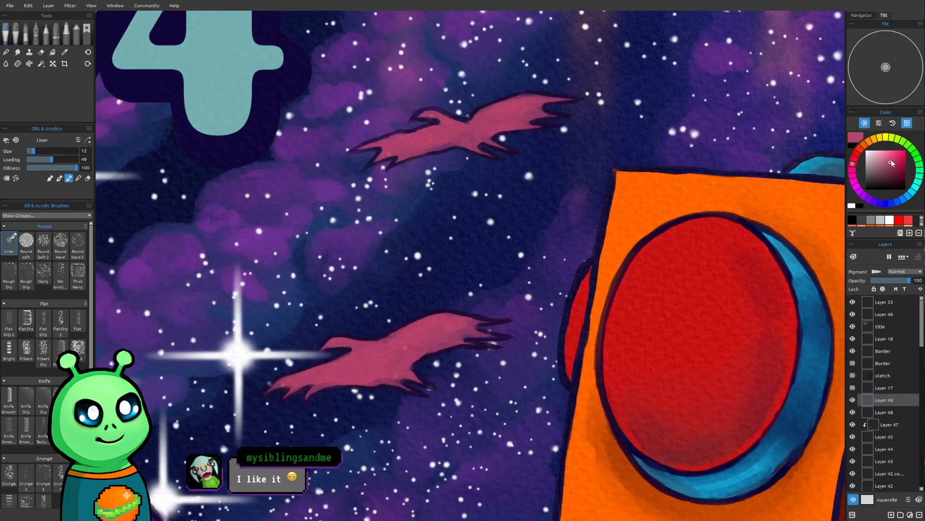
click(899, 153)
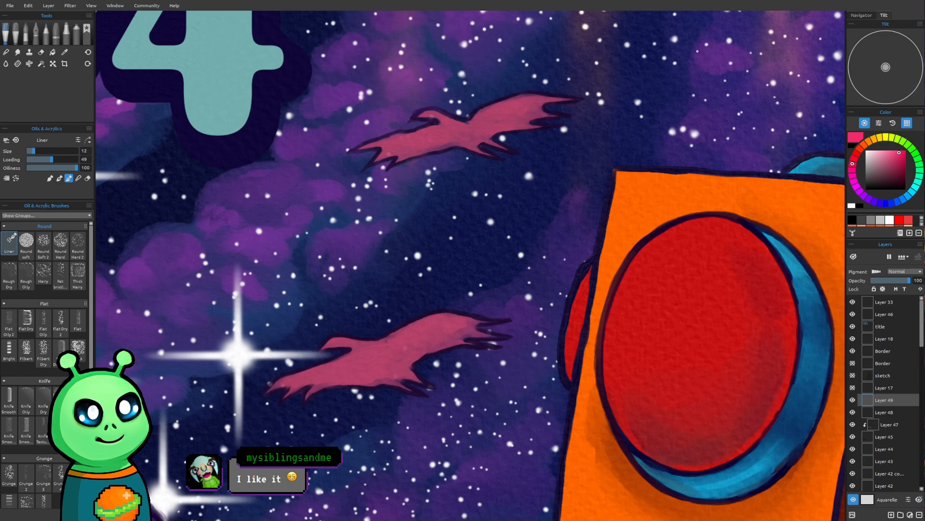
key(])
key(])
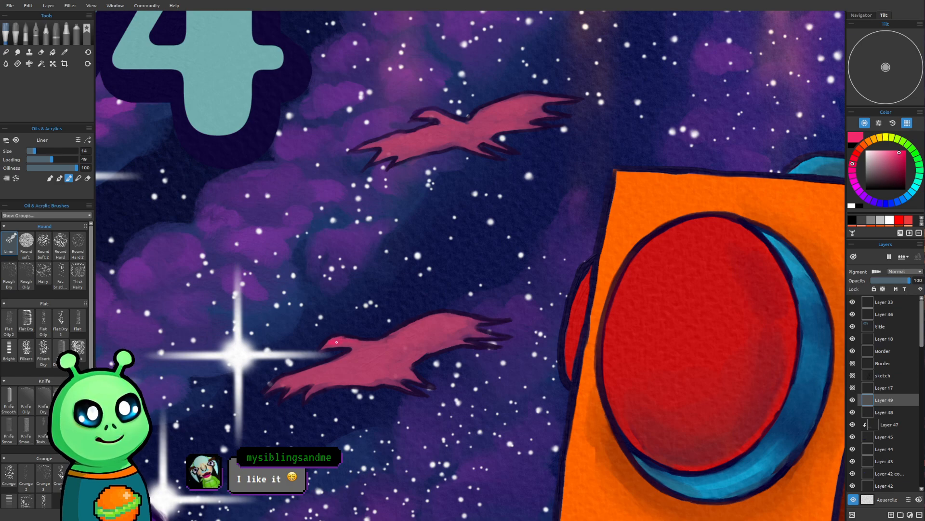
key(])
key(])
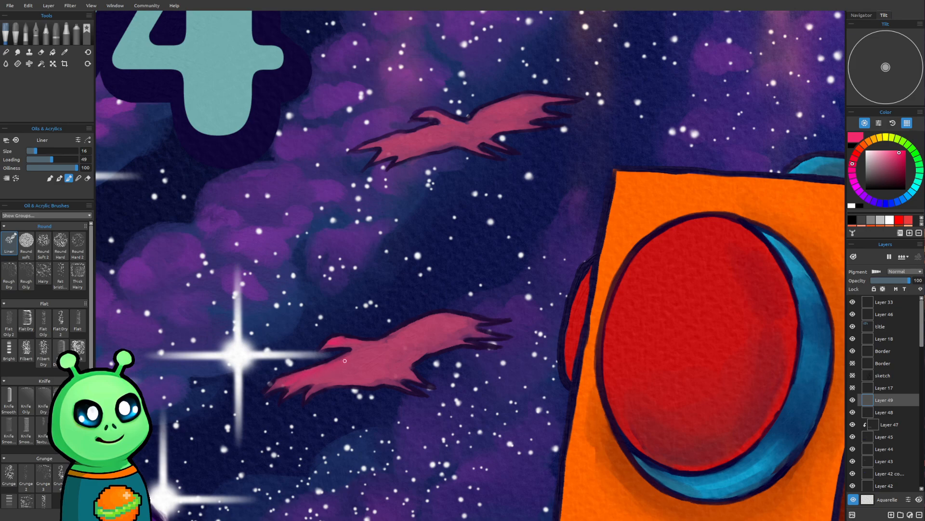
Step: Build up the bright pinkish red across the lower flying creature's back and right wing with the brush at size 30
key(])
key(])
key(])
key(])
key(])
key(])
key(])
key([)
key([)
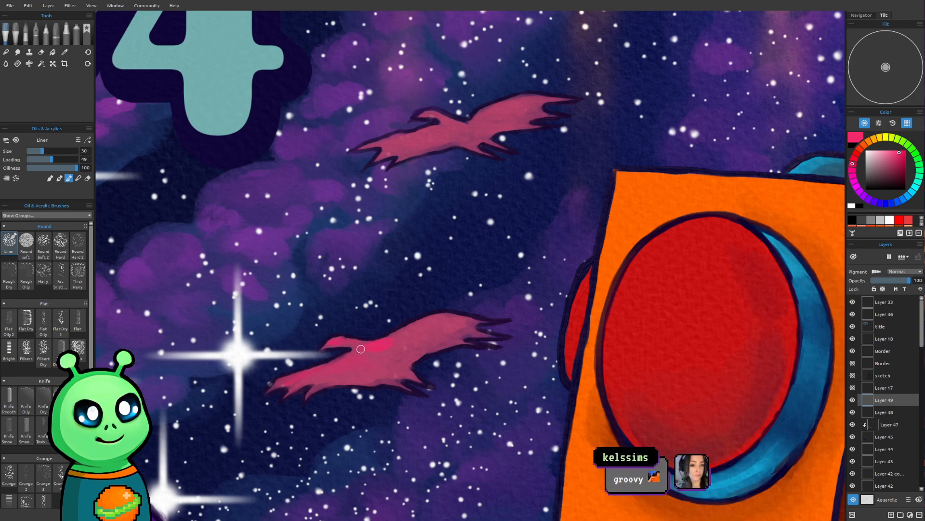
drag(422, 328, 381, 348)
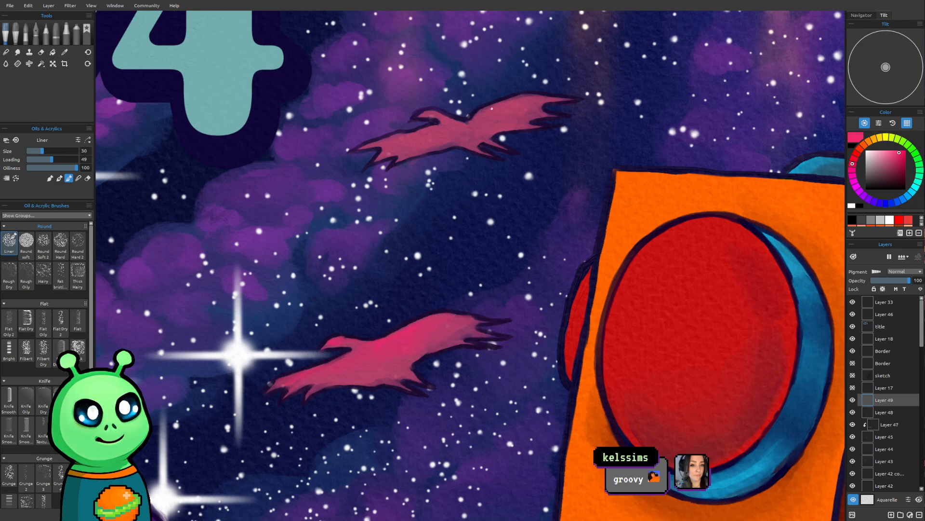
Step: Brighten the upper flying creature's wings, head and back with the pinkish red, using brush sizes 30, 16, 20 and 25
mouse_move(419, 138)
mouse_down()
mouse_move(396, 142)
mouse_move(421, 135)
mouse_move(375, 143)
mouse_up()
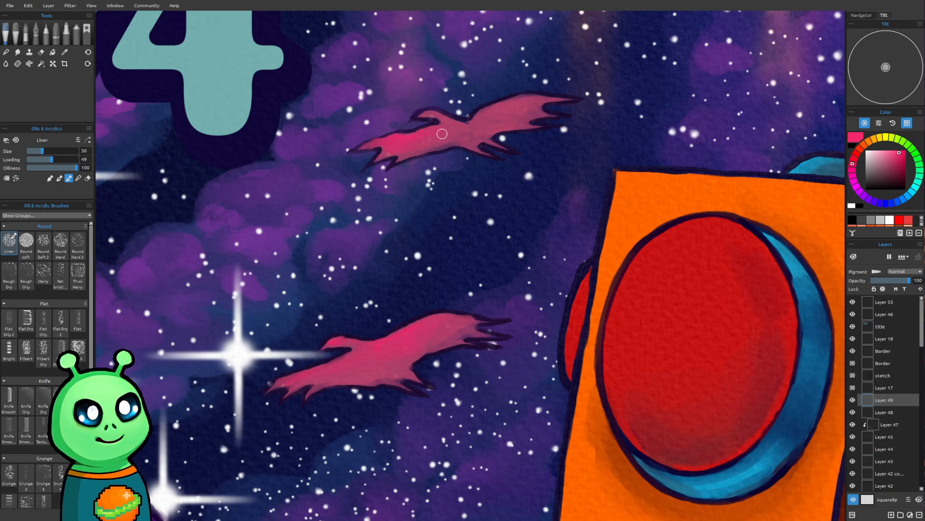
key(bracketleft)
key(bracketleft)
key(bracketleft)
key(bracketleft)
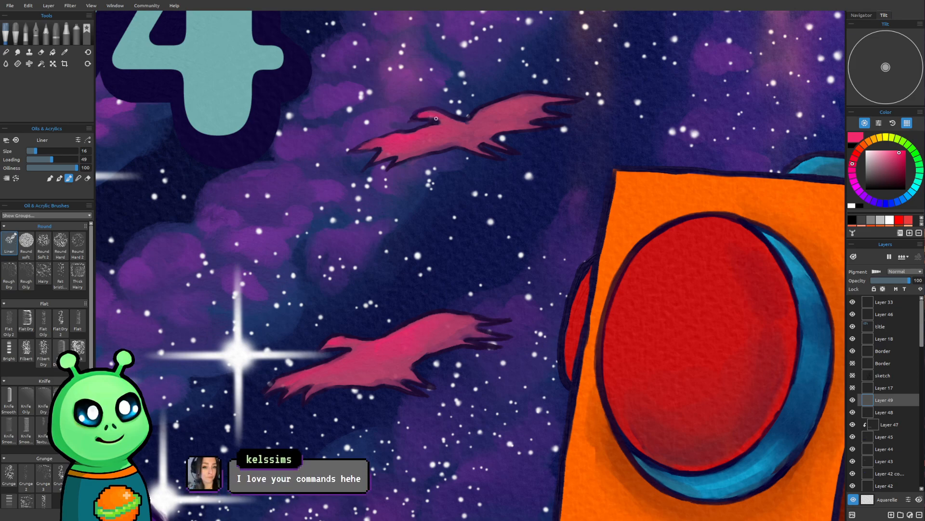
key(bracketright)
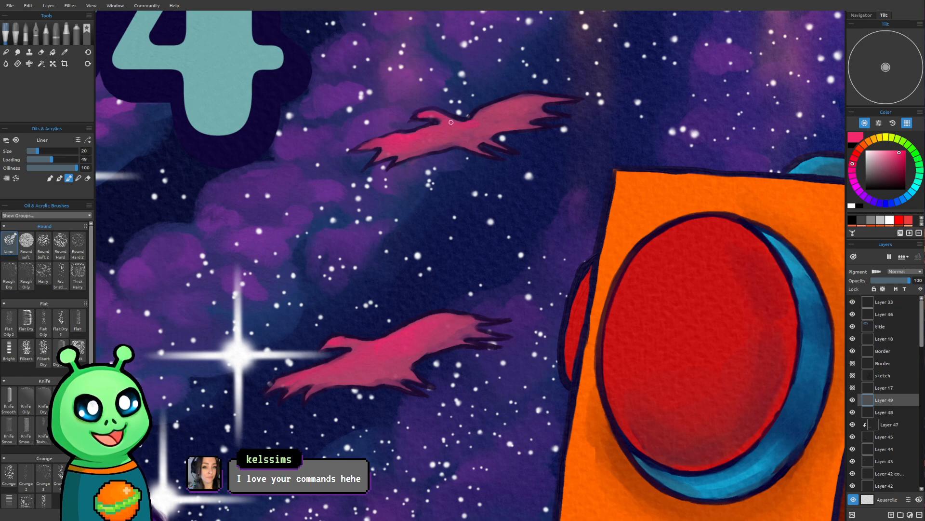
key(bracketright)
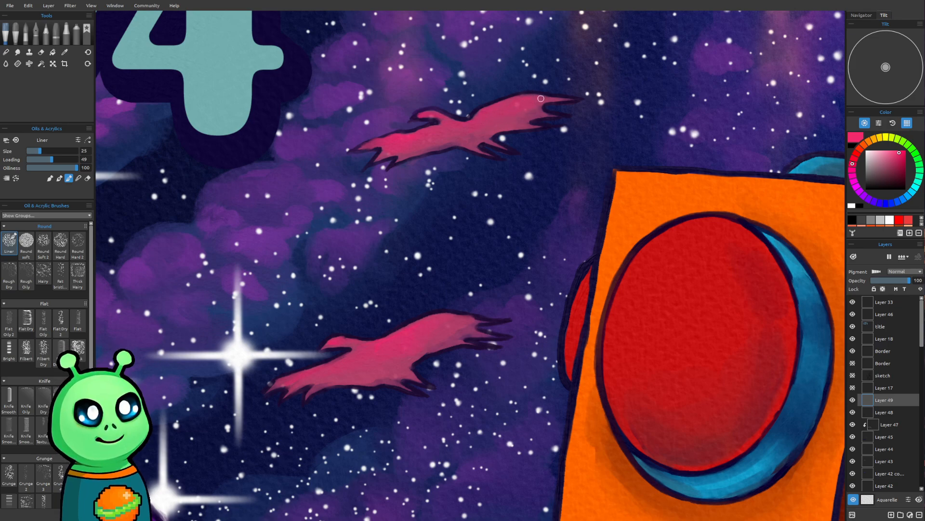
Step: Sample the dark indigo outline colour from the green ground foliage under the robot's hand and return to the Liner brush
scroll(587, 164, down, 8)
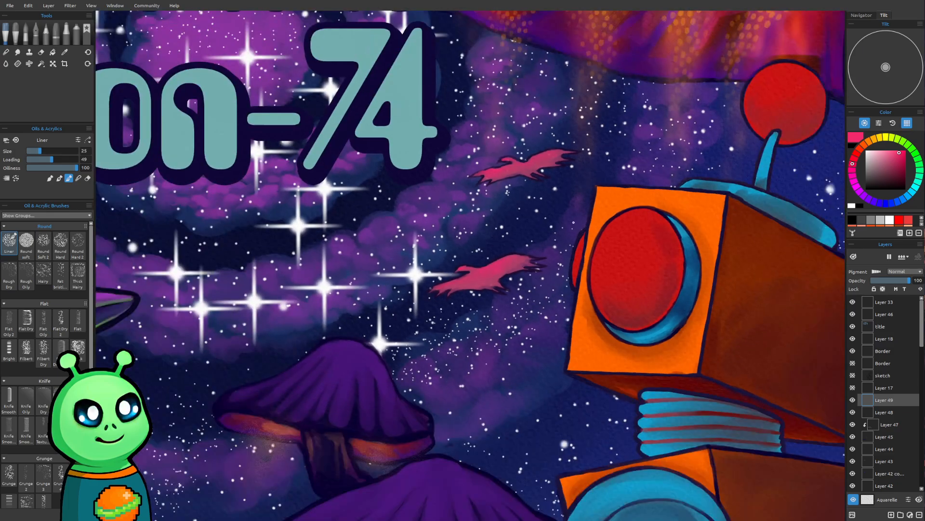
scroll(664, 347, down, 2)
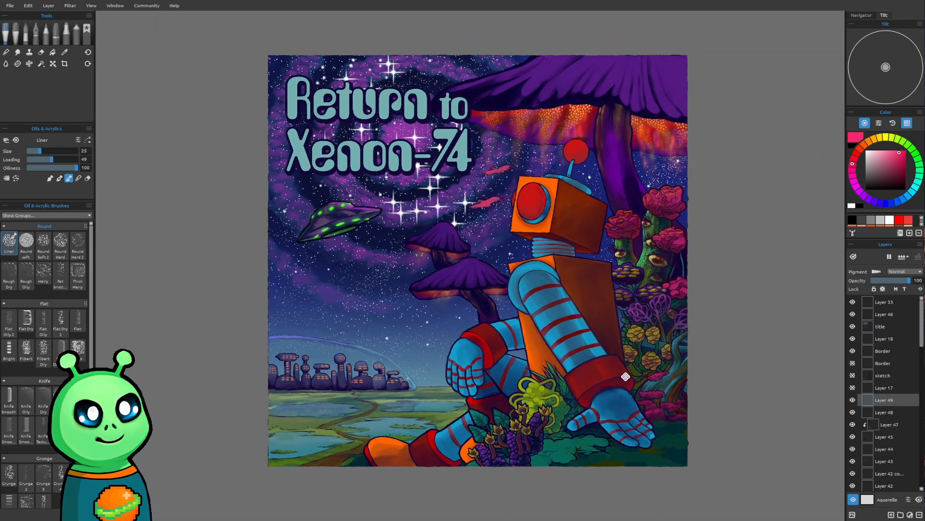
drag(626, 377, 562, 375)
drag(681, 346, 629, 343)
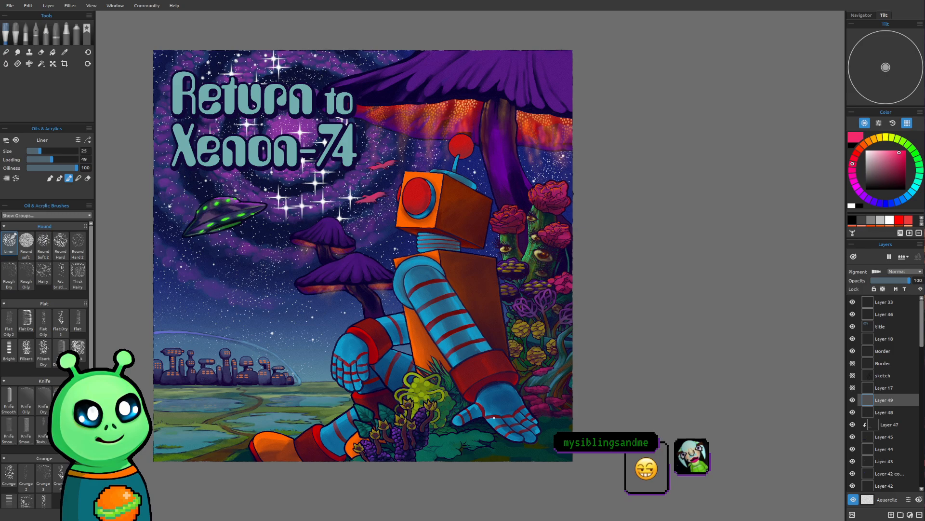
drag(490, 408, 466, 365)
scroll(530, 419, up, 4)
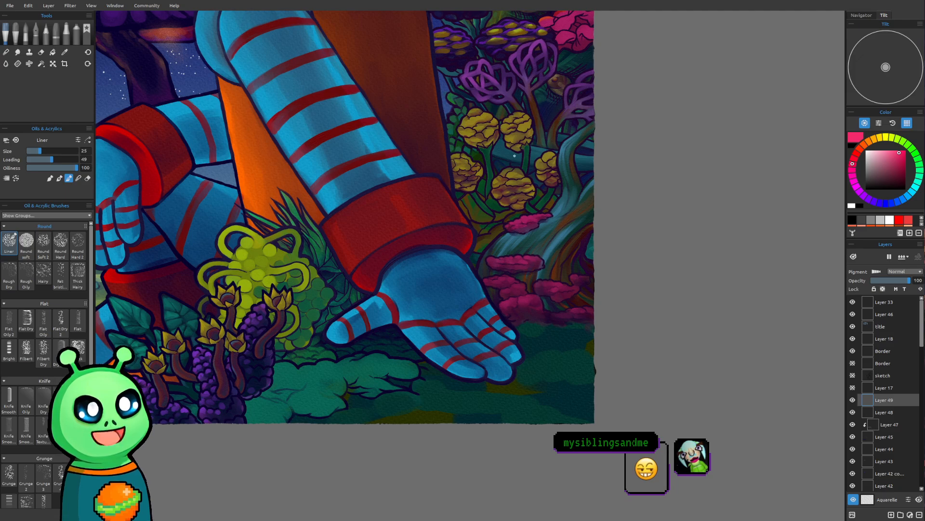
scroll(410, 309, up, 1)
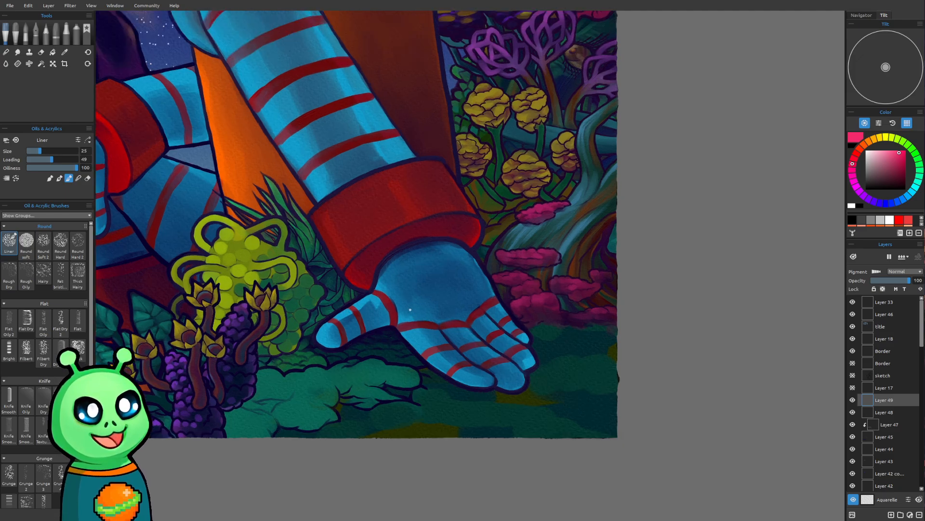
scroll(410, 309, up, 2)
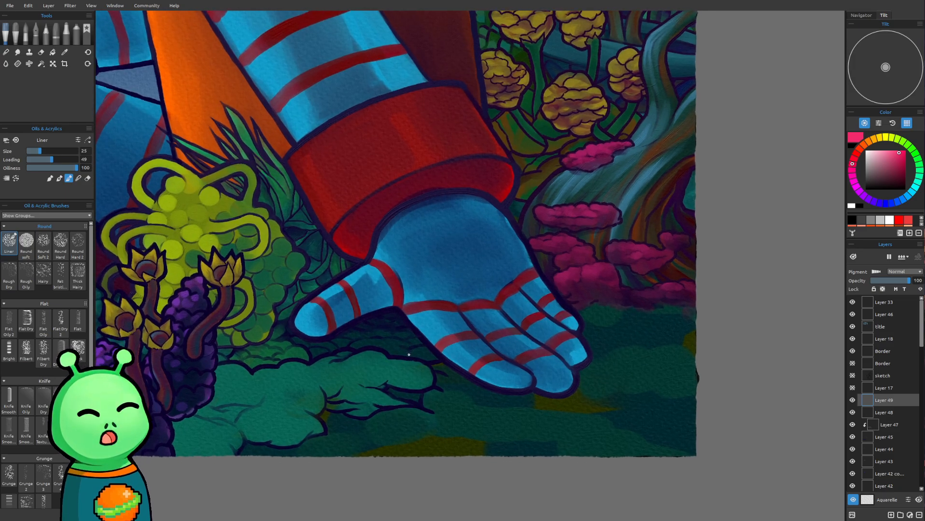
key(i)
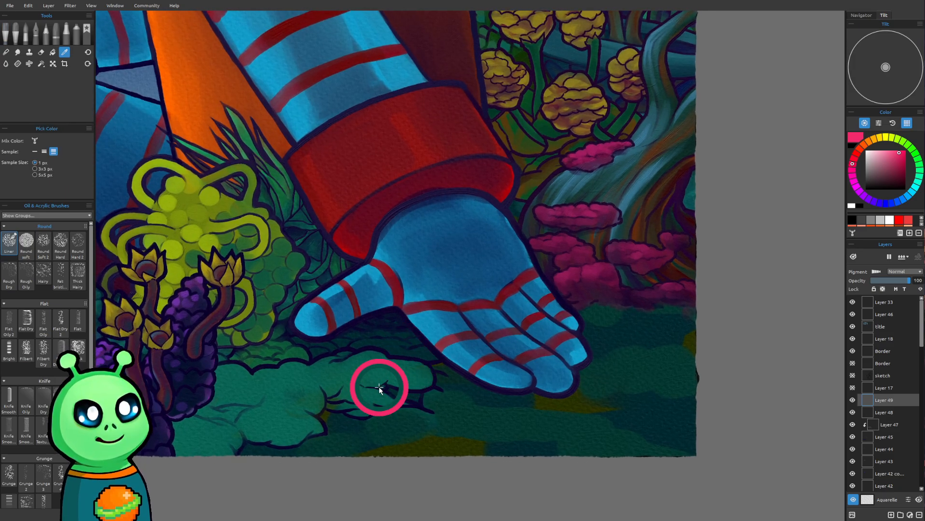
click(365, 350)
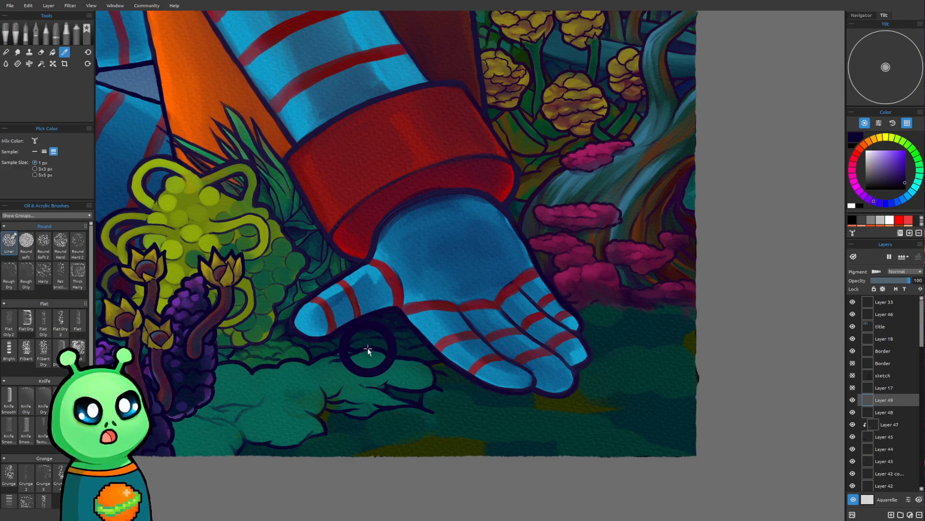
key(b)
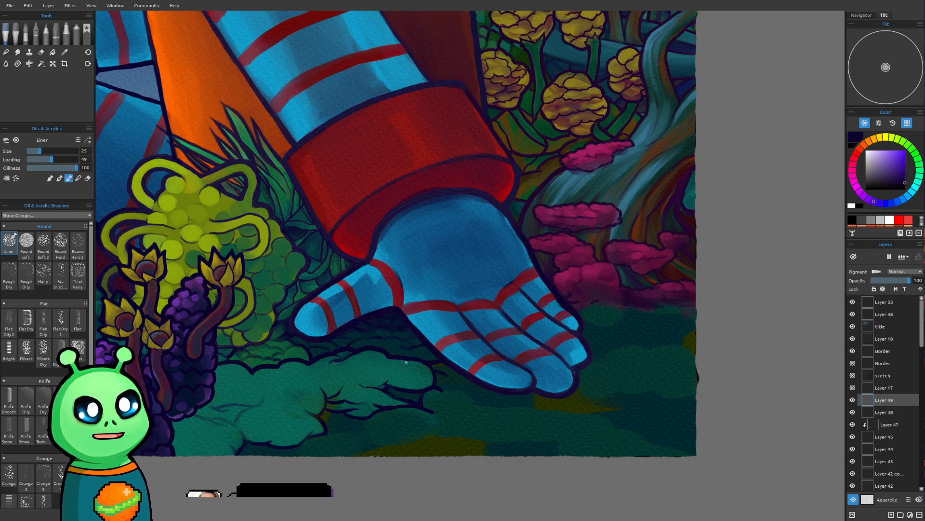
Step: Draw short dark indigo lines at size 14 along the ground edge beneath the pink foliage beside the robot's fingers
drag(436, 315, 377, 303)
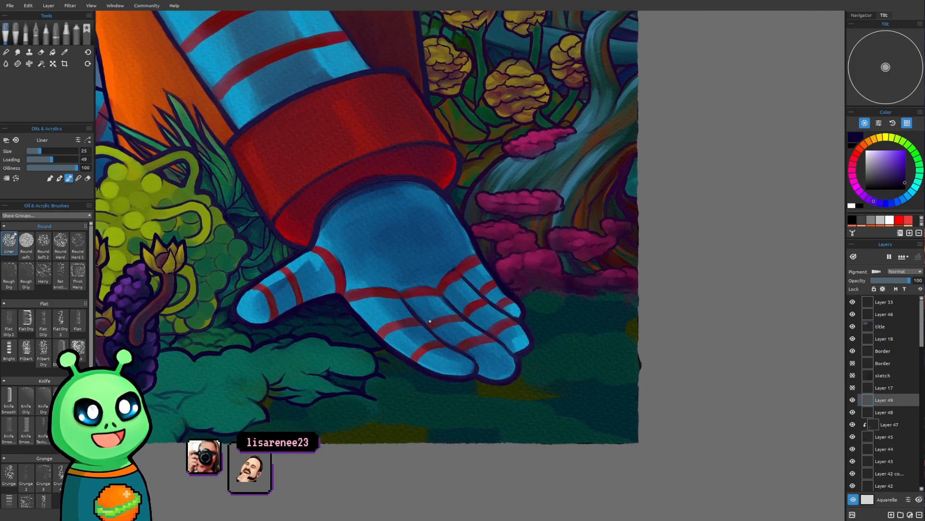
drag(537, 353, 424, 414)
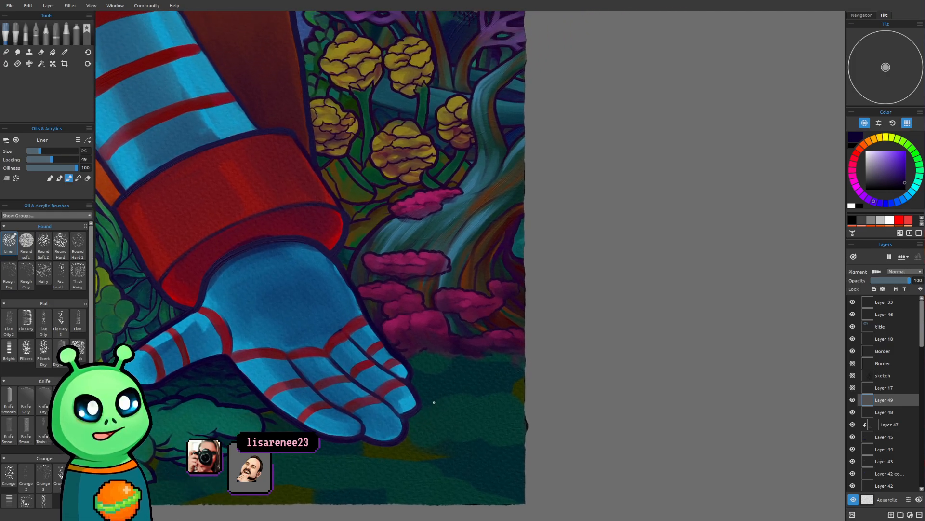
scroll(433, 403, up, 2)
drag(606, 328, 535, 368)
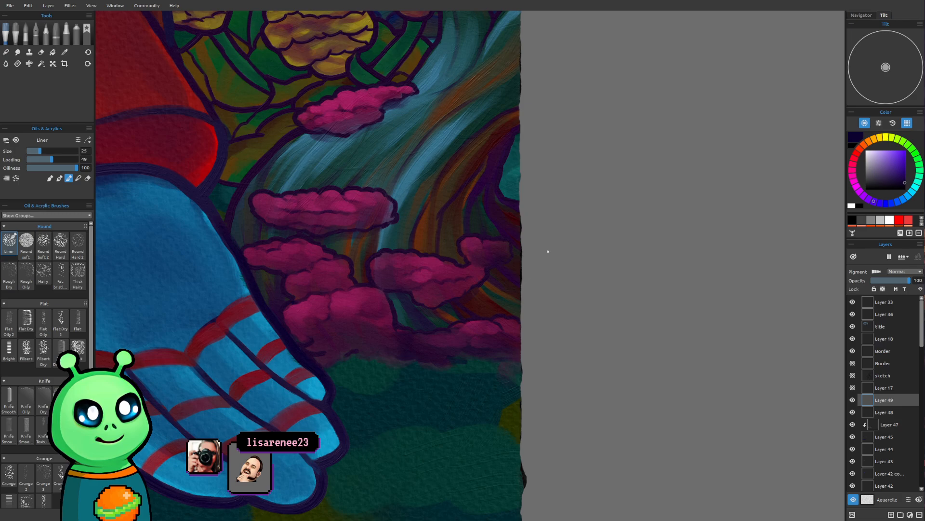
drag(352, 355, 379, 359)
key(bracketleft)
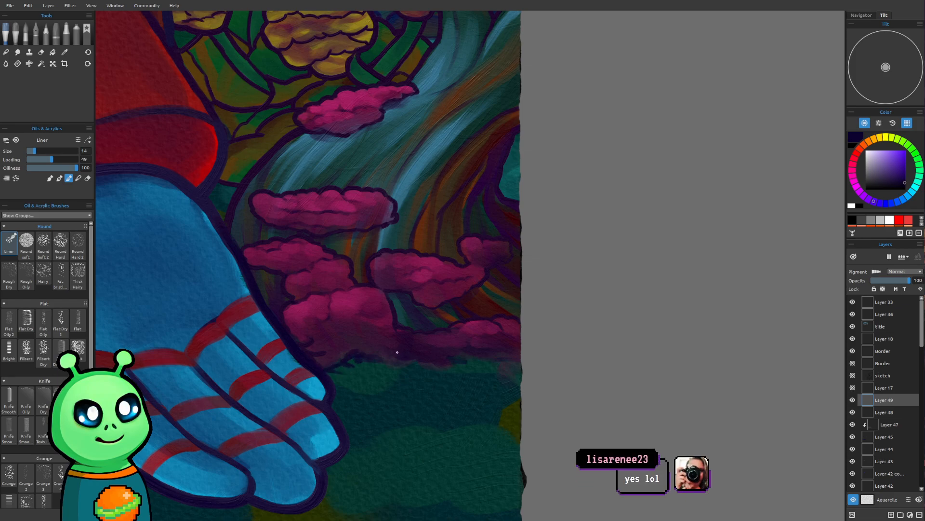
drag(386, 360, 408, 360)
drag(459, 364, 470, 361)
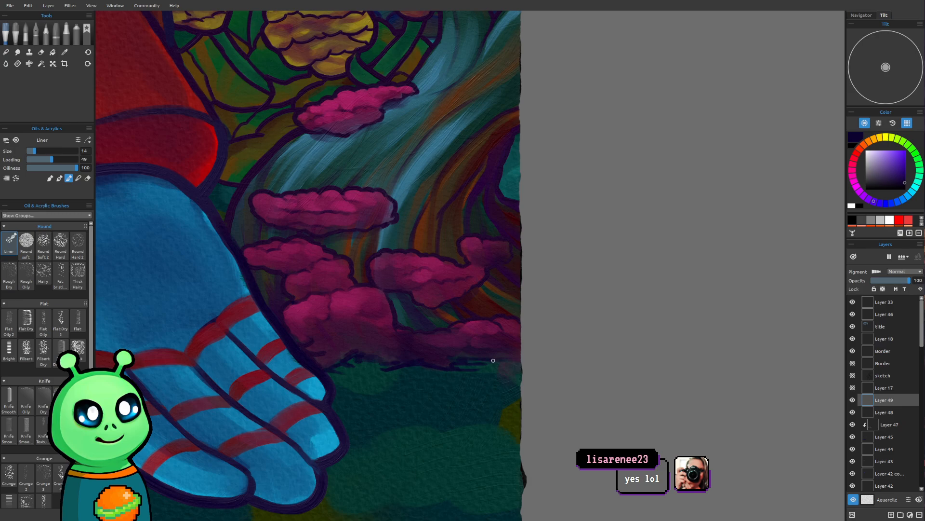
Step: Line and shade the ground beneath the robot's palm and fingers in dark indigo with the brush at sizes 25 and 35
scroll(506, 350, down, 4)
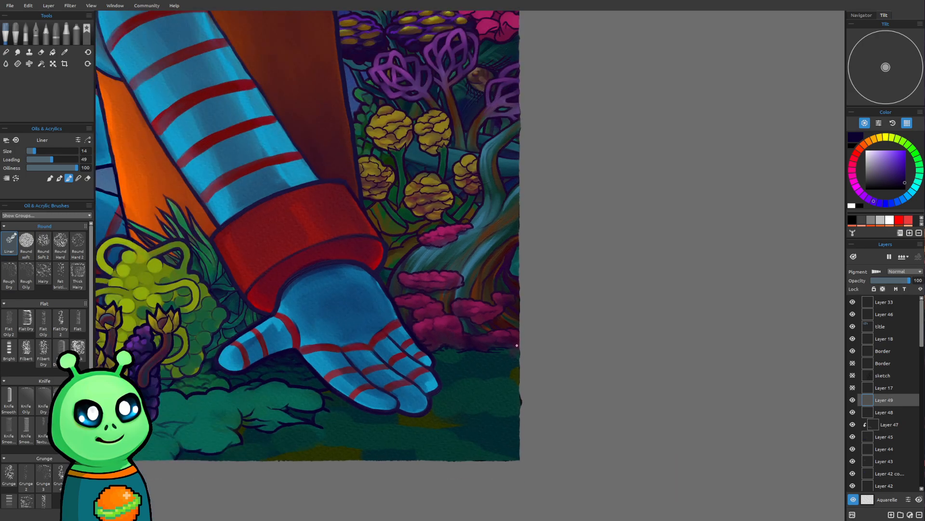
scroll(518, 340, down, 5)
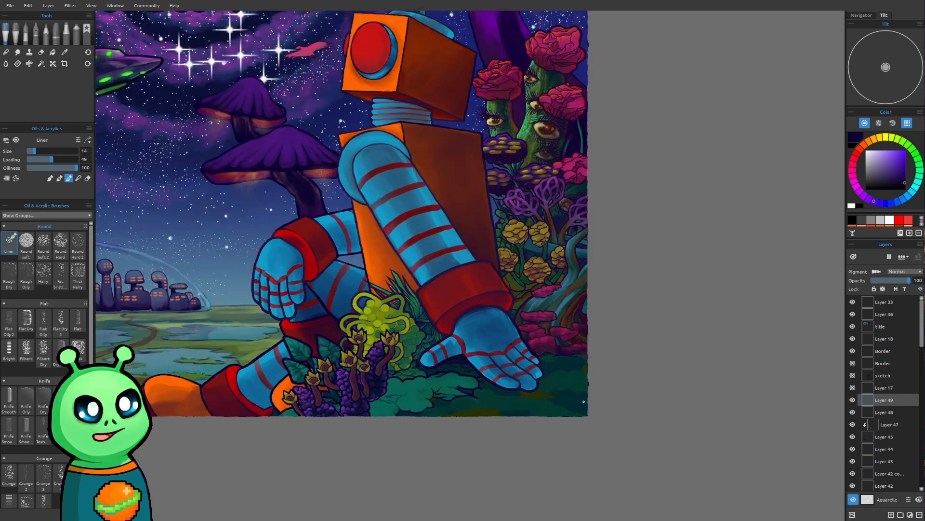
drag(577, 405, 506, 430)
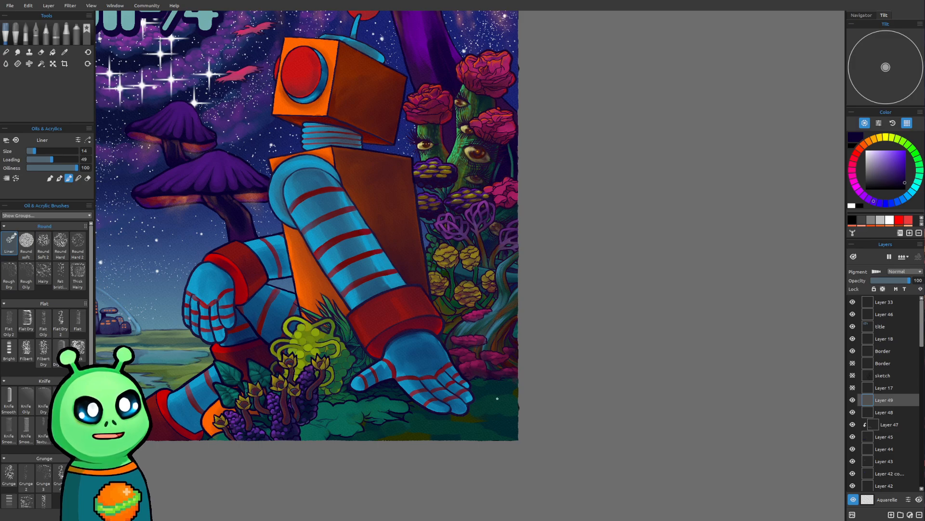
scroll(486, 430, up, 8)
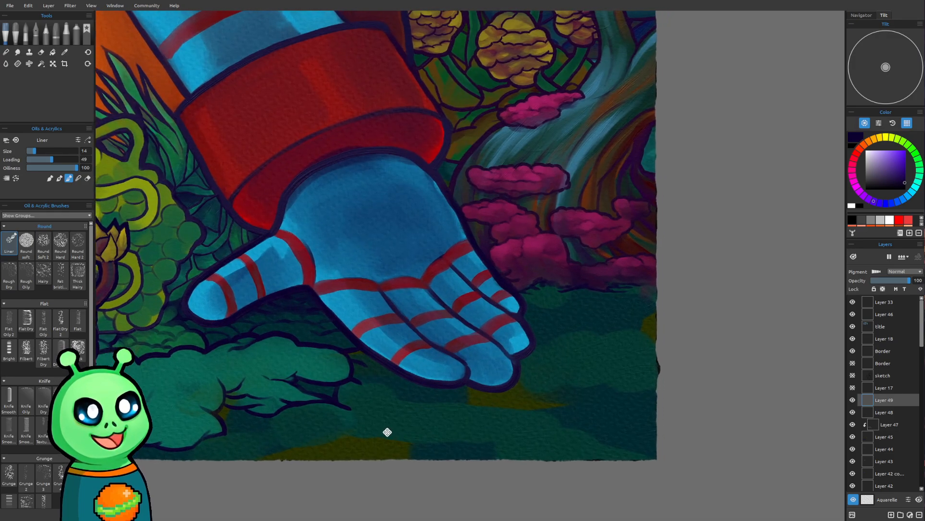
drag(387, 432, 340, 430)
drag(411, 226, 473, 225)
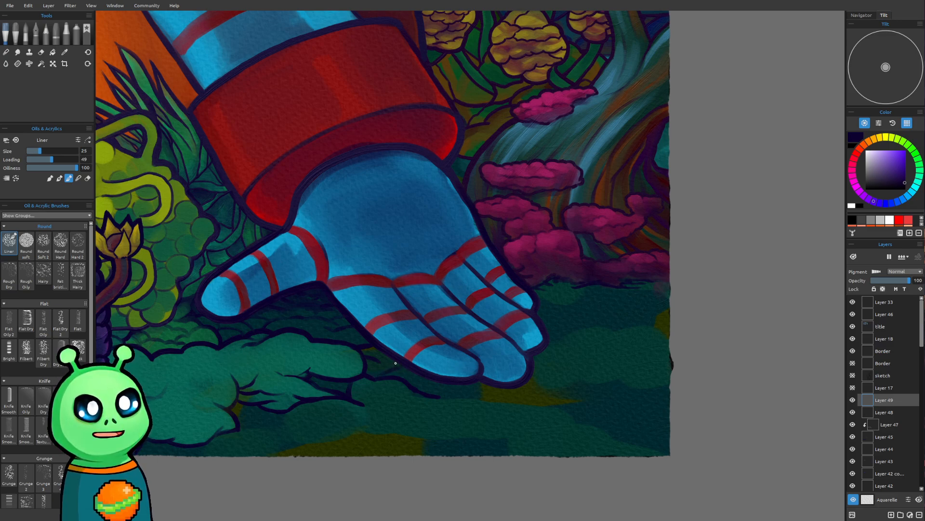
drag(364, 347, 356, 343)
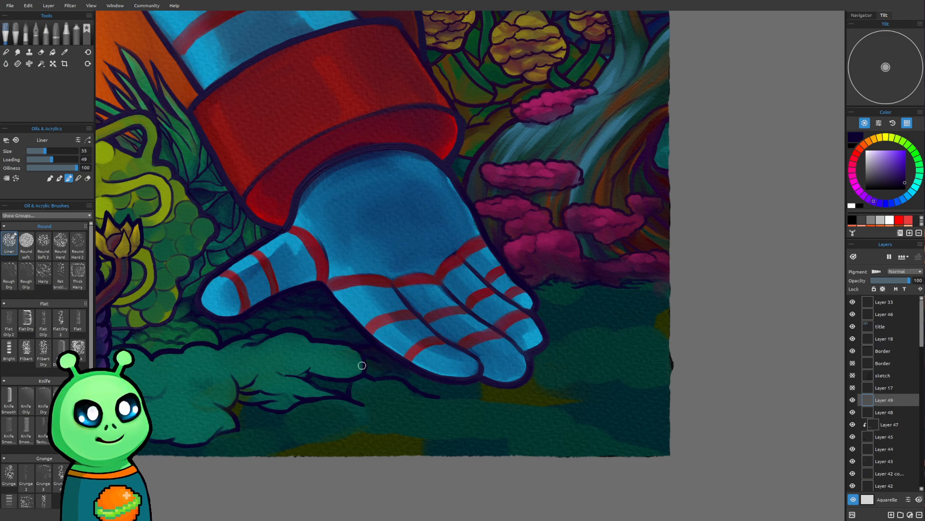
mouse_move(423, 379)
mouse_down()
mouse_move(407, 382)
mouse_move(467, 391)
mouse_up()
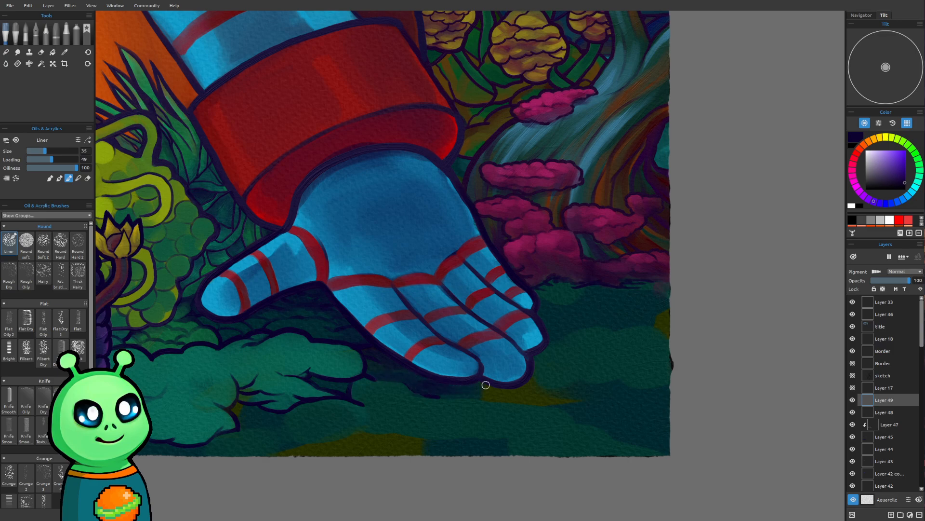
Step: Extend the thin dark ground line past the robot's fingertips with the brush at size 16
key(bracketleft)
key(bracketleft)
key(bracketleft)
key(bracketleft)
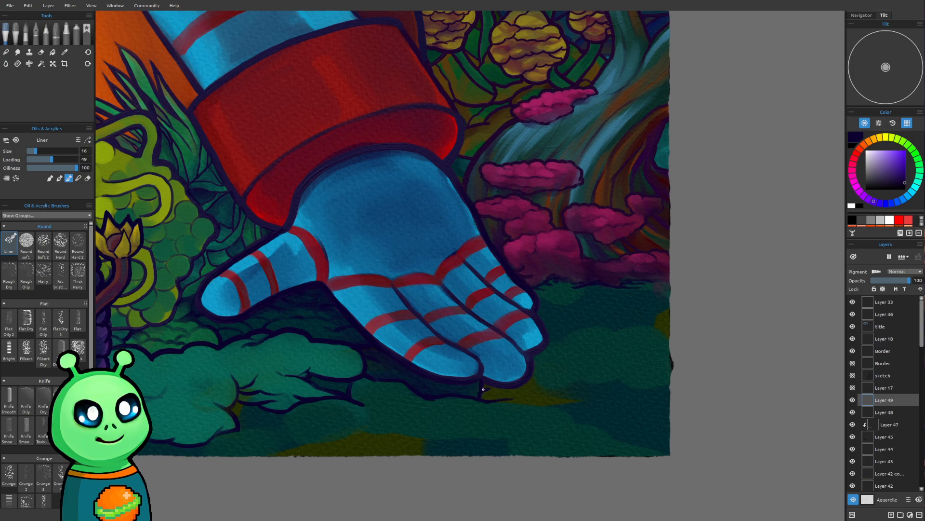
Step: Outline the dark gap and branching tip under the green ground foliage below the robot's hand at size 16
scroll(438, 259, down, 1)
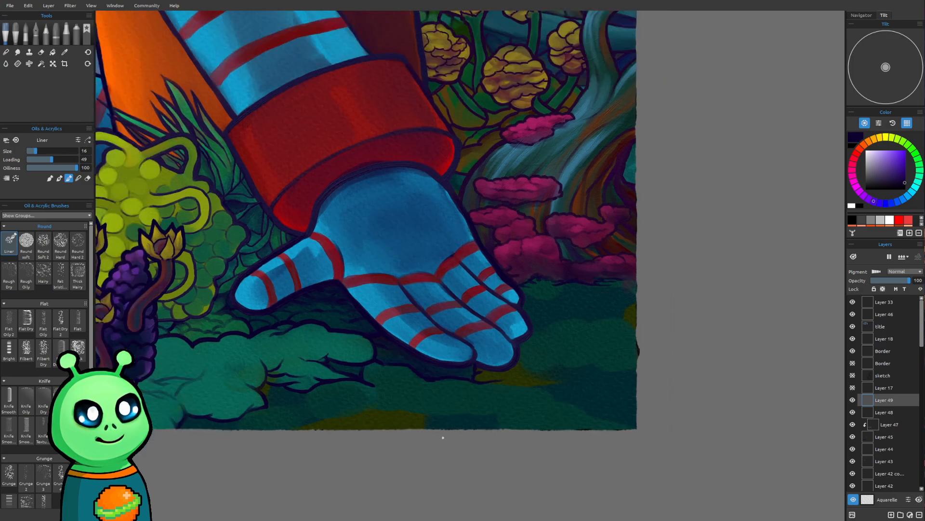
drag(332, 418, 365, 362)
scroll(364, 362, up, 3)
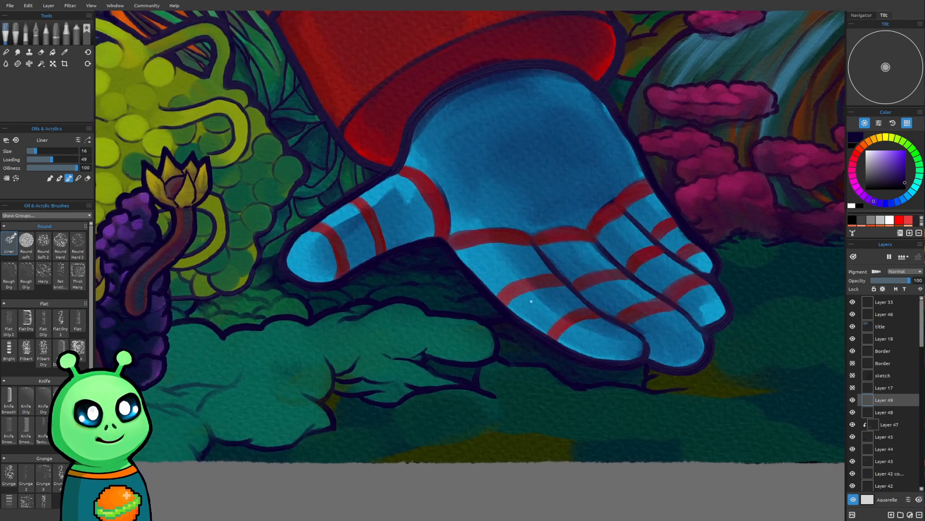
drag(531, 301, 543, 262)
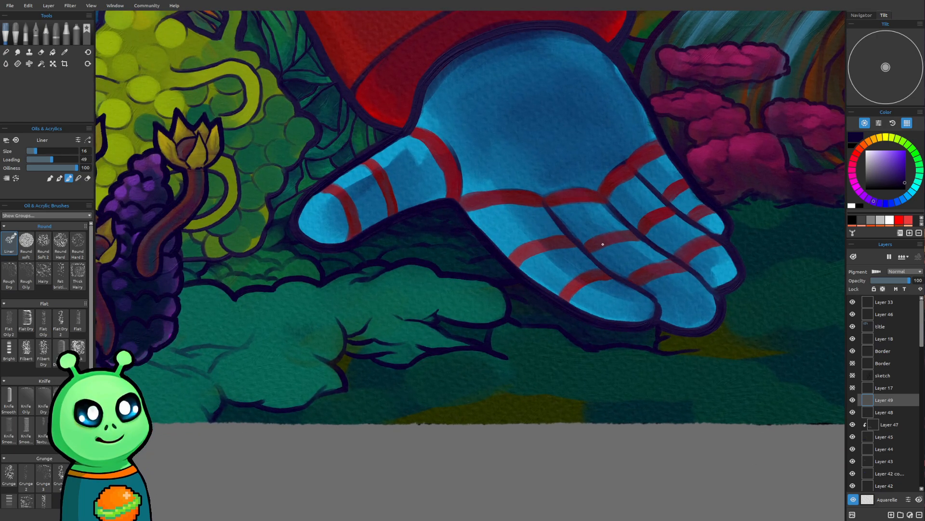
mouse_move(347, 390)
mouse_down()
mouse_move(422, 389)
mouse_move(413, 376)
mouse_up()
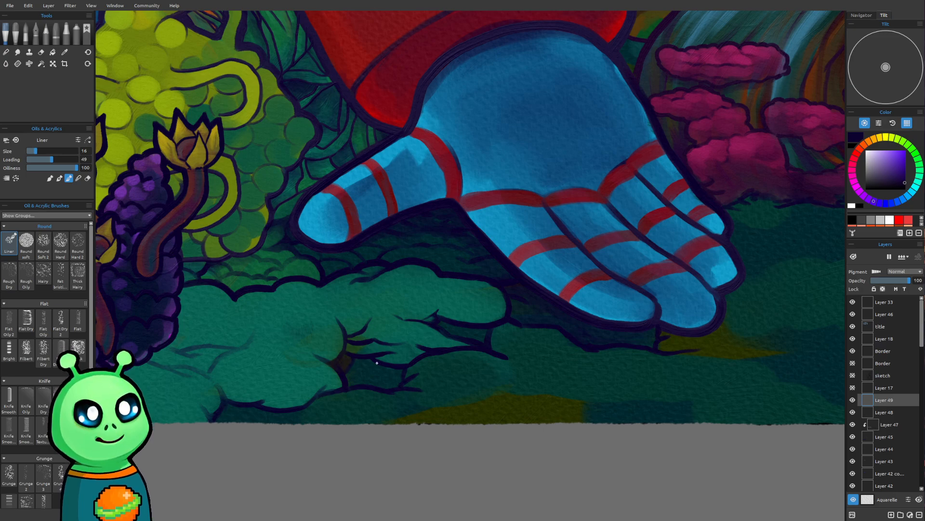
Step: Darken the gap under the green foliage and add finer branching lines toward the canvas's lower edge at sizes 18, 16 and 12
key(])
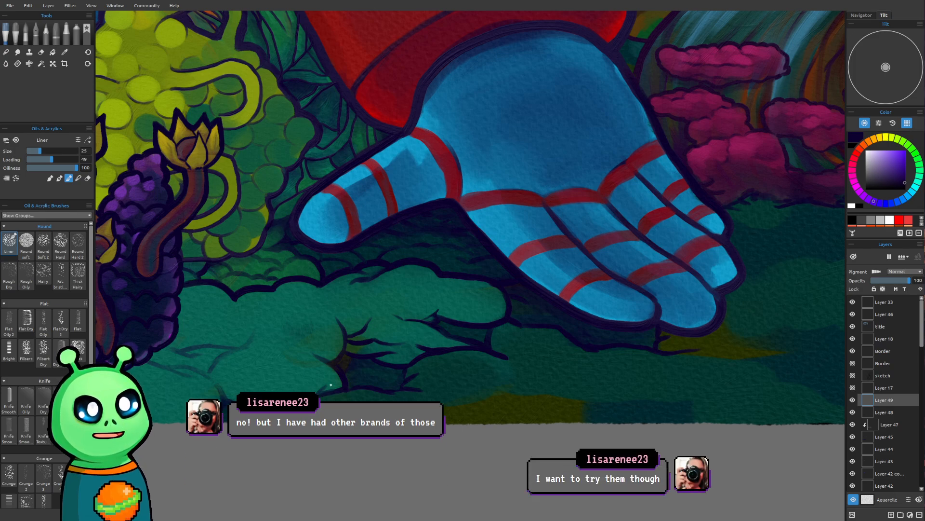
key(bracketleft)
key(bracketleft)
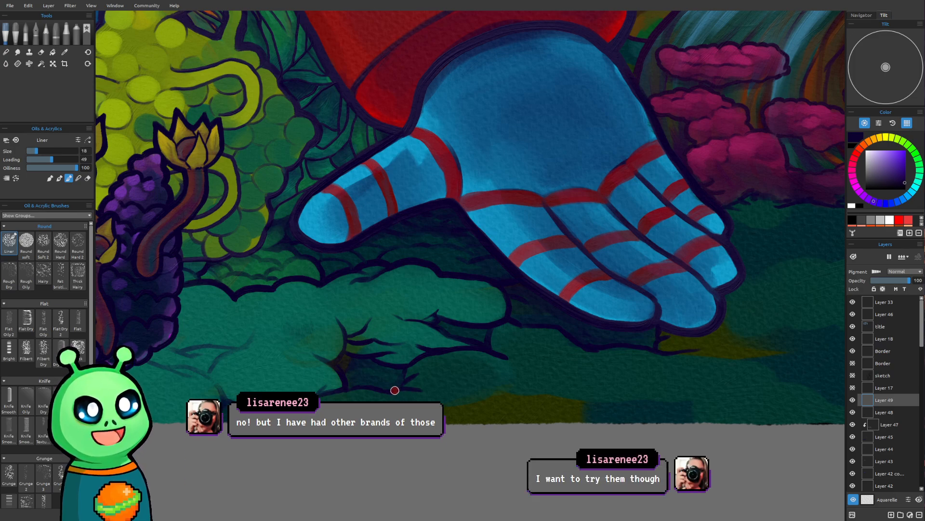
drag(389, 390, 402, 397)
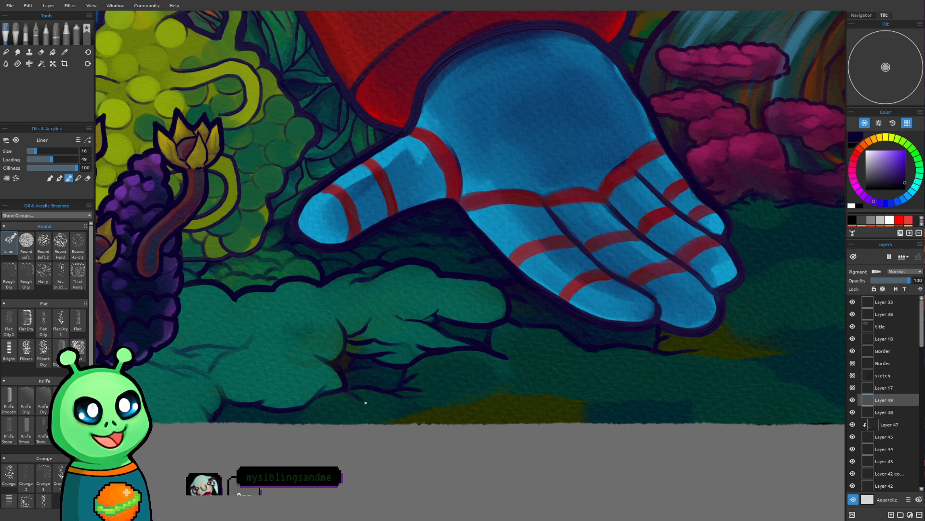
key(bracketleft)
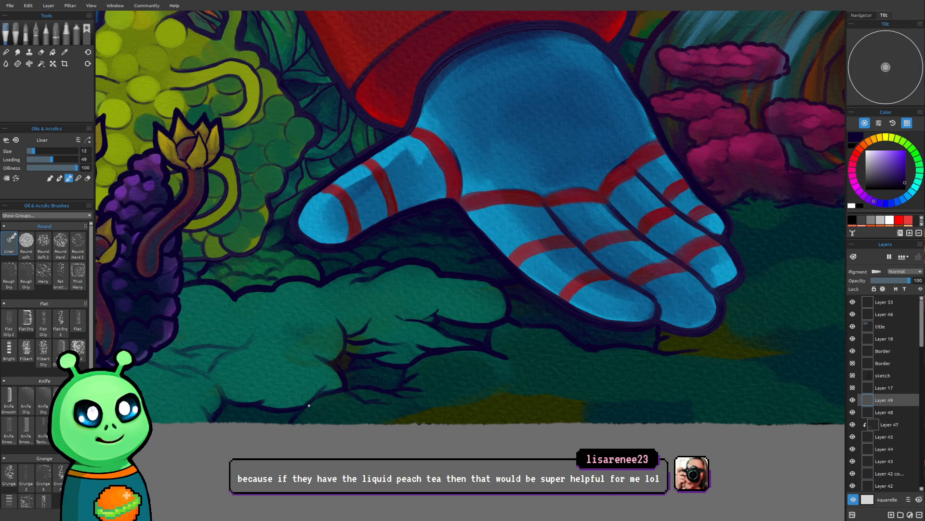
mouse_move(505, 412)
mouse_down()
mouse_move(411, 432)
mouse_move(425, 407)
mouse_move(339, 407)
mouse_up()
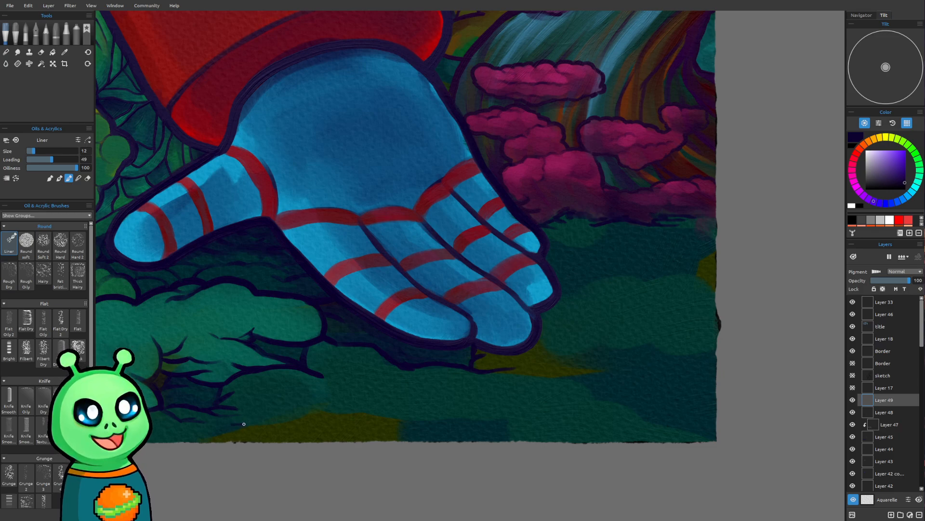
Step: Outline the olive patch at the canvas's lower edge below the green foliage in dark indigo at sizes 12 and 14
mouse_move(242, 424)
mouse_down()
mouse_move(288, 423)
mouse_move(258, 425)
mouse_move(319, 406)
mouse_up()
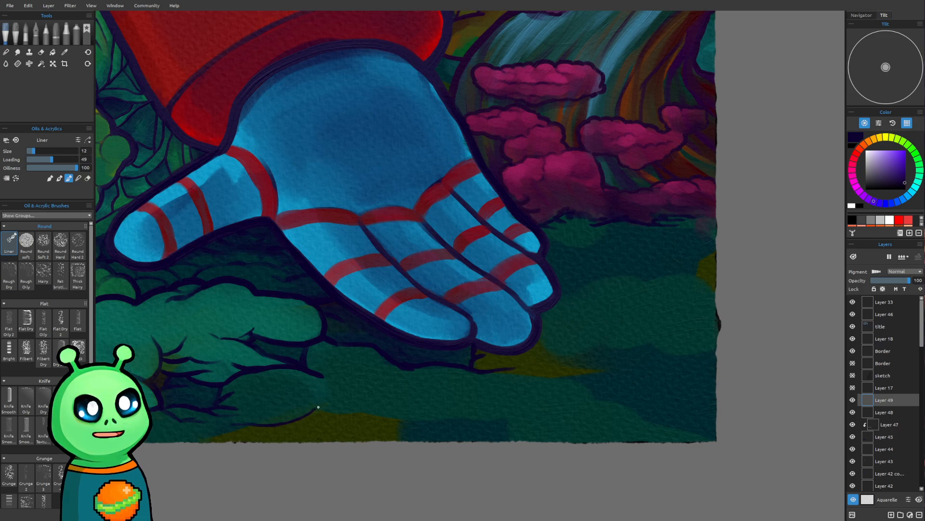
key(bracketright)
key(bracketright)
mouse_move(247, 424)
mouse_down()
mouse_move(298, 420)
mouse_move(278, 425)
mouse_move(321, 405)
mouse_move(300, 420)
mouse_move(340, 403)
mouse_move(317, 409)
mouse_move(393, 407)
mouse_move(364, 412)
mouse_move(432, 413)
mouse_move(400, 420)
mouse_move(453, 424)
mouse_move(396, 438)
mouse_up()
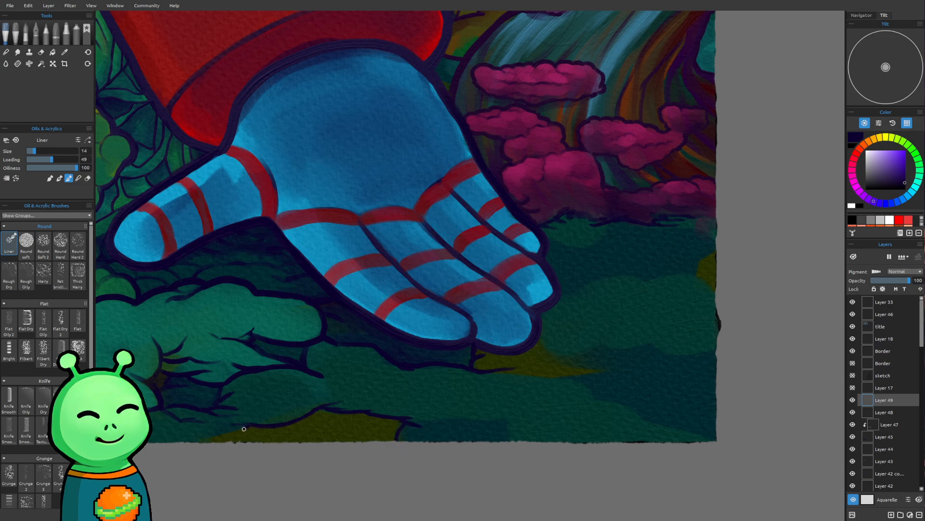
drag(223, 434, 201, 452)
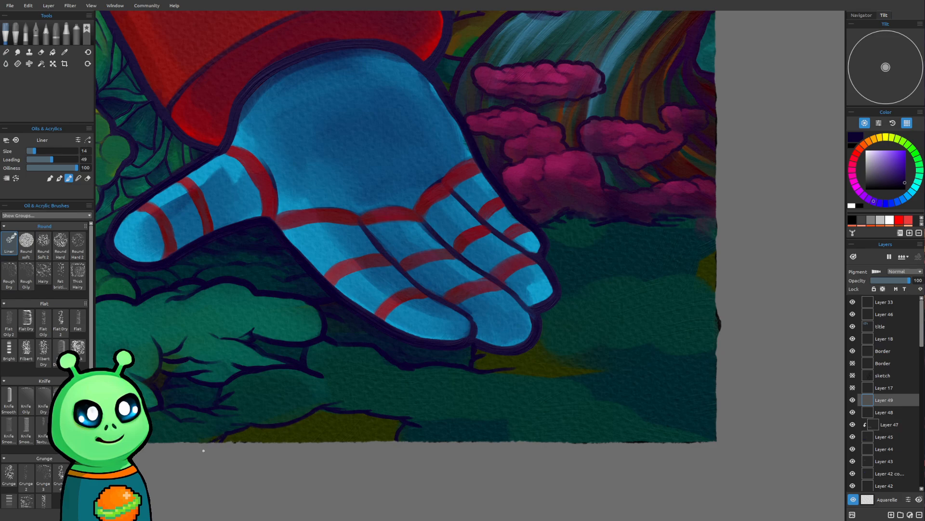
Step: Darken the olive patch at the canvas's lower edge with the brush at size 40
key(])
key(])
key(])
key(])
key(])
key(])
key(])
key(])
key(])
key(])
key(])
key(])
key(])
mouse_move(262, 431)
mouse_down()
mouse_move(327, 412)
mouse_move(399, 423)
mouse_up()
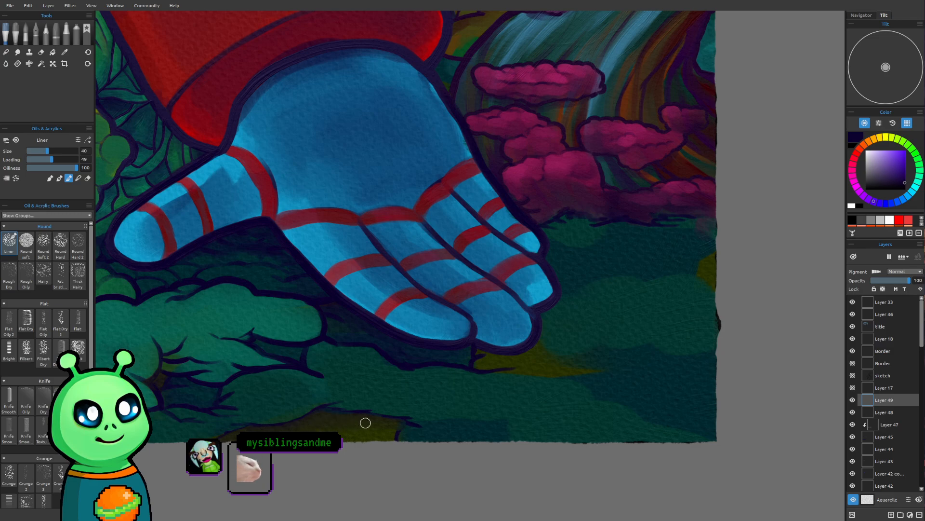
Step: Reinforce the dark outline along the upper edge and end of the olive patch at size 16
key(bracketleft)
key(bracketleft)
key(bracketleft)
key(bracketleft)
key(bracketleft)
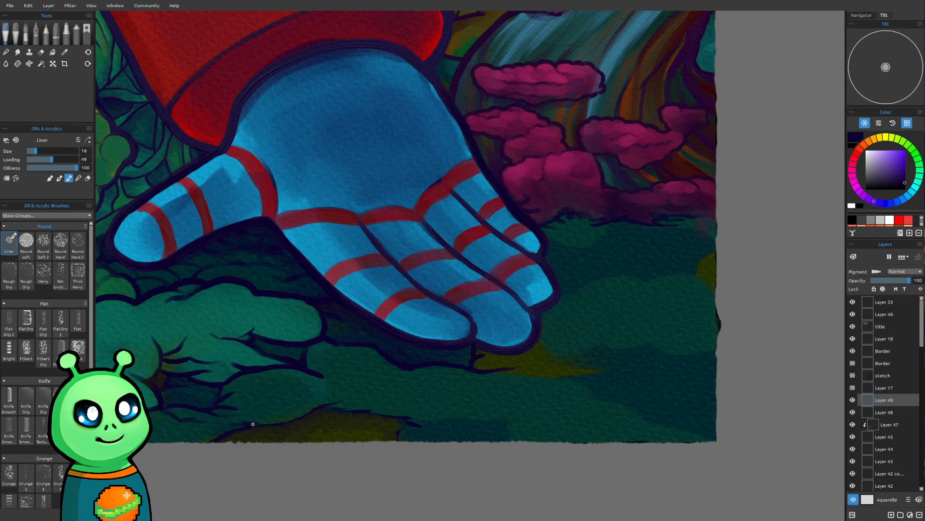
drag(255, 425, 335, 402)
drag(406, 419, 397, 442)
Step: Extend the dark ground line past the fingertips down toward the canvas corner and add a contour along the lower edge at size 16
scroll(442, 403, down, 8)
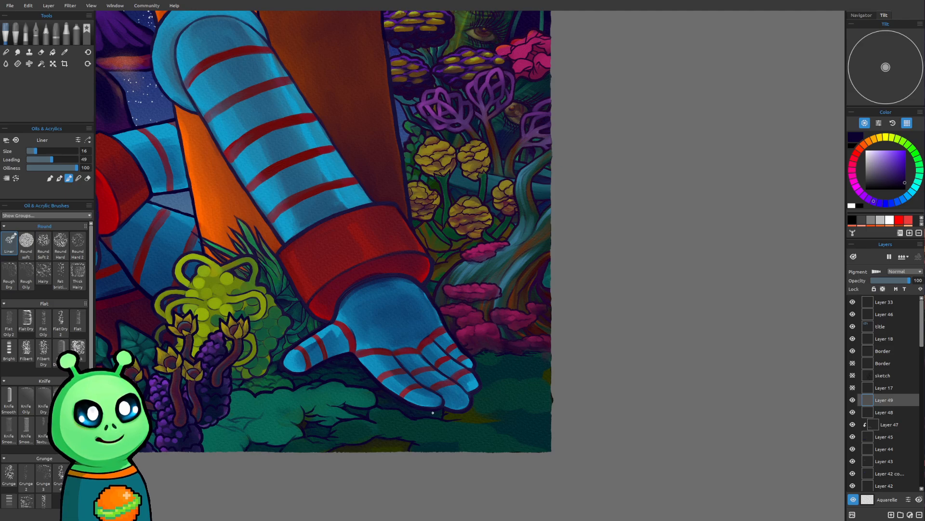
scroll(430, 412, down, 1)
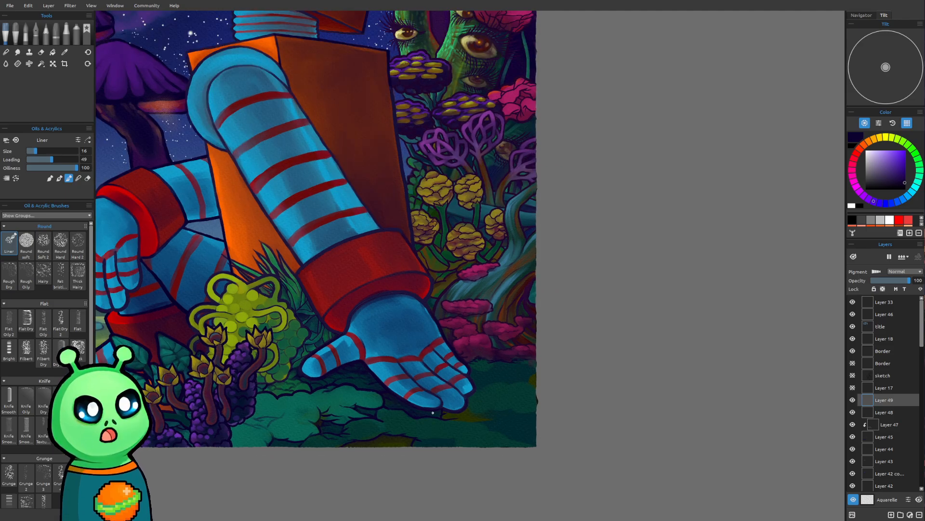
scroll(386, 424, up, 5)
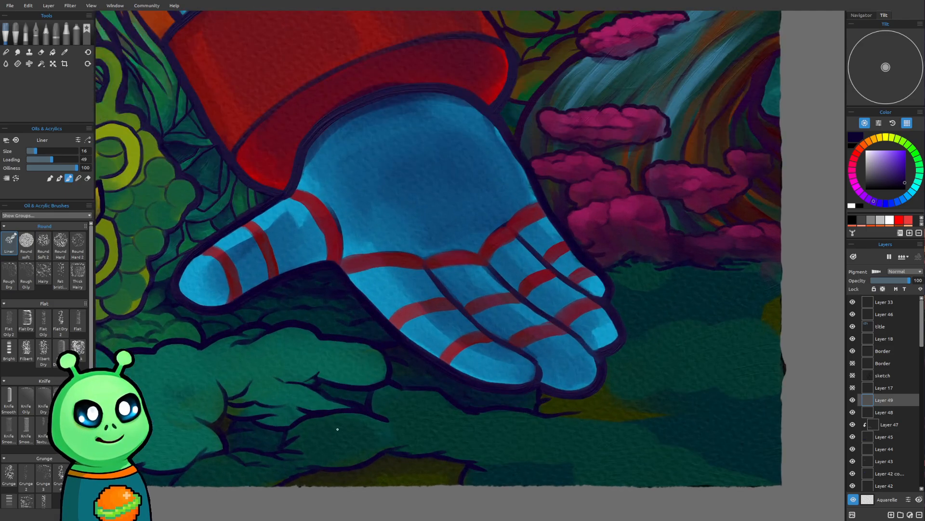
drag(354, 398, 411, 351)
drag(492, 253, 263, 219)
drag(381, 206, 379, 215)
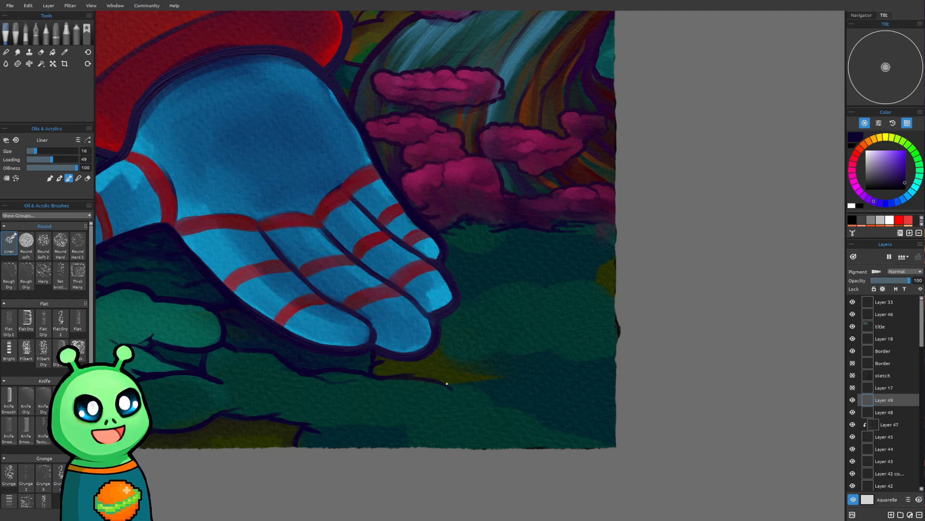
mouse_move(446, 383)
mouse_down()
mouse_move(482, 388)
mouse_move(501, 413)
mouse_up()
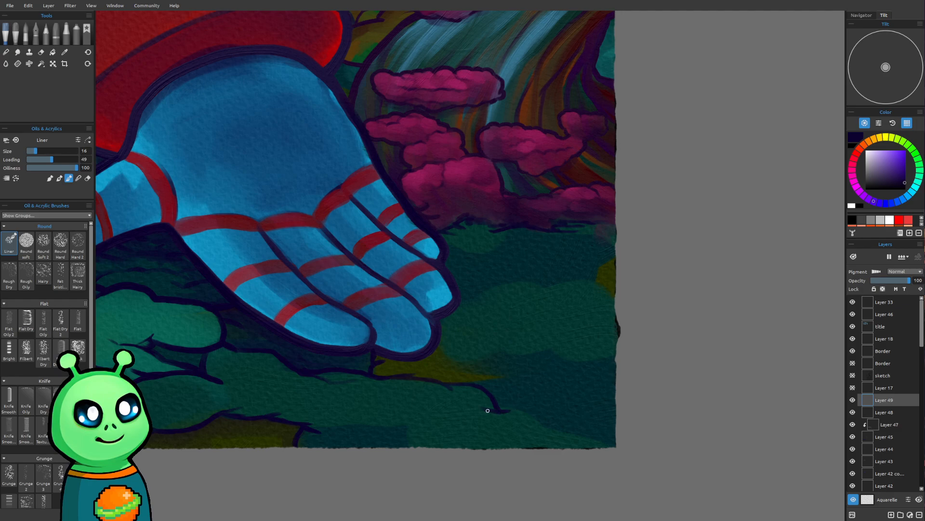
drag(496, 409, 573, 442)
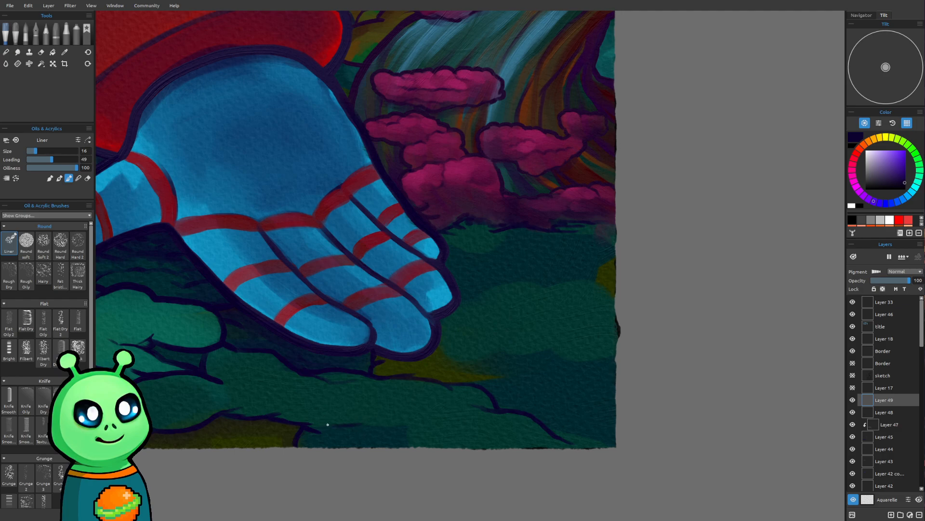
drag(355, 426, 437, 425)
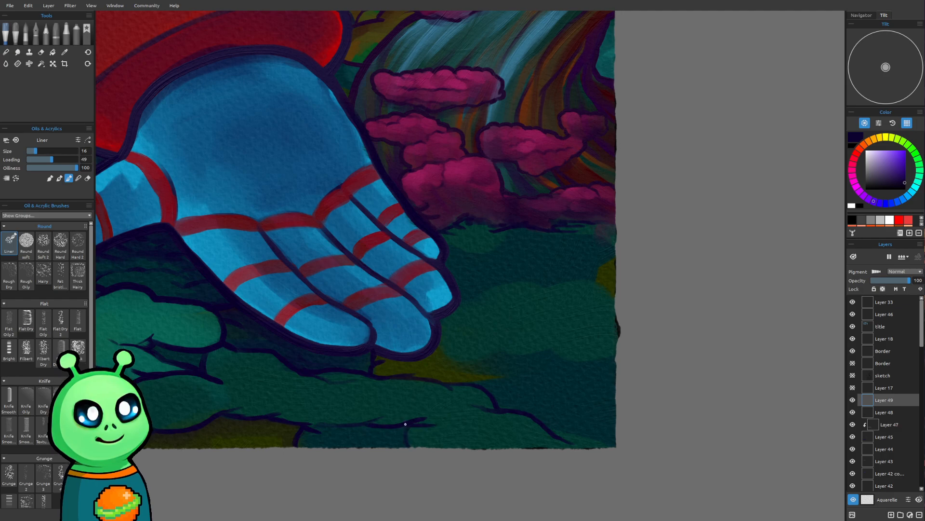
drag(549, 430, 614, 446)
Step: Draw dark contours of the ground mounds from the robot's fingertips out to the nearby canvas edge with the brush at size 18
scroll(601, 409, down, 8)
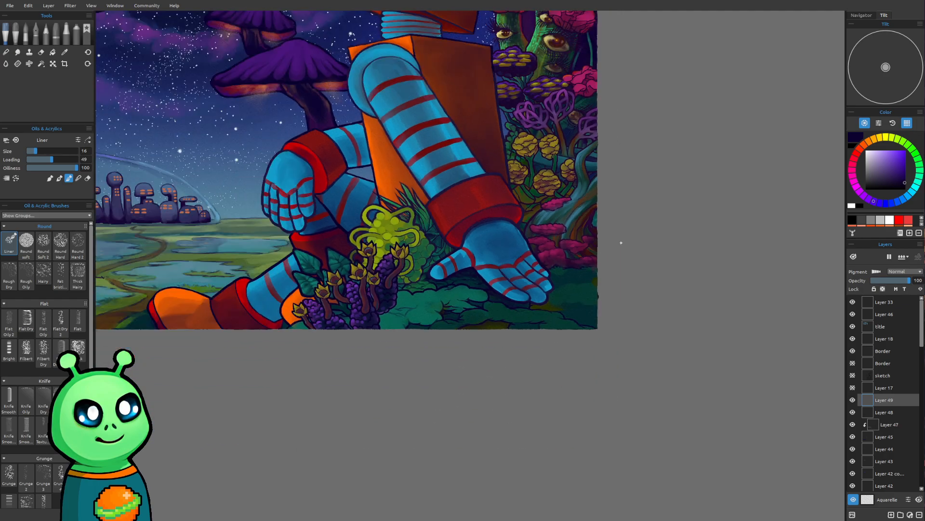
scroll(621, 243, down, 3)
mouse_move(620, 242)
mouse_down()
mouse_move(698, 236)
mouse_move(705, 262)
mouse_move(681, 308)
mouse_up()
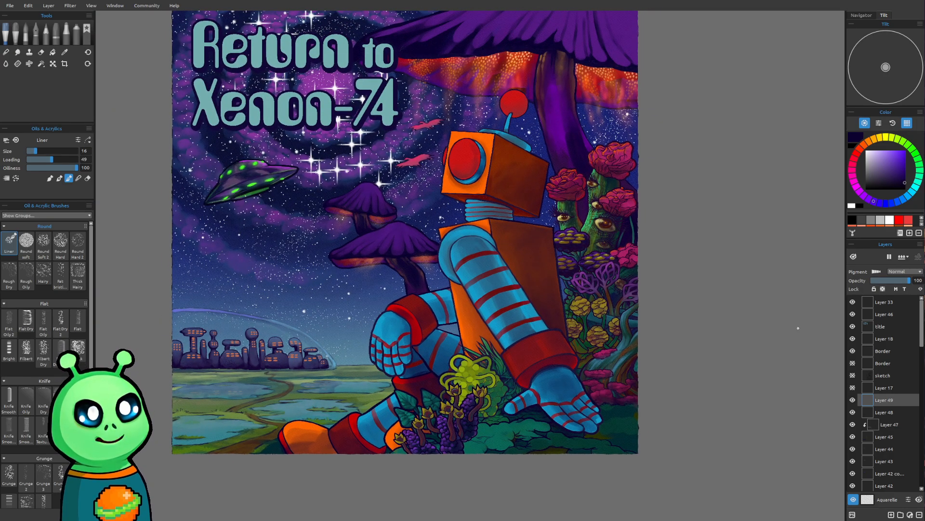
drag(676, 343, 526, 300)
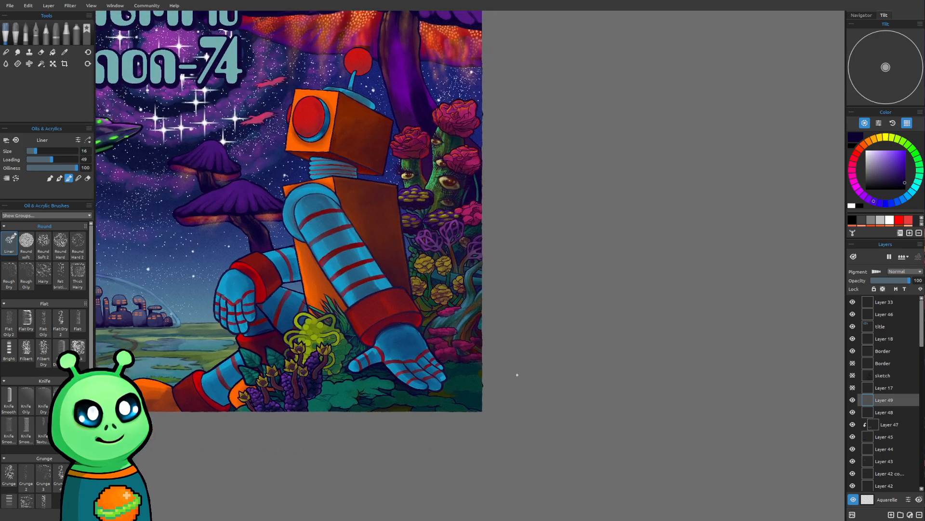
scroll(513, 405, up, 4)
scroll(528, 457, up, 5)
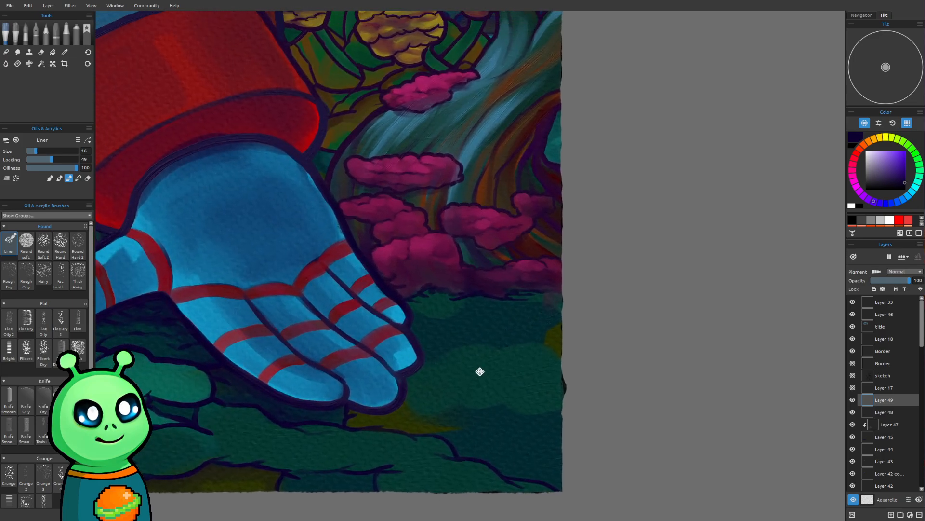
key(])
drag(206, 467, 228, 458)
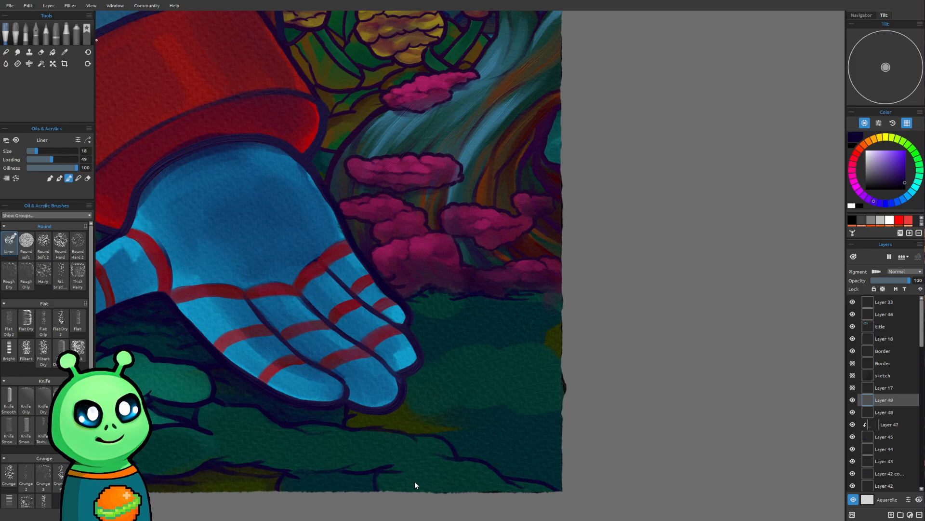
drag(559, 397, 520, 398)
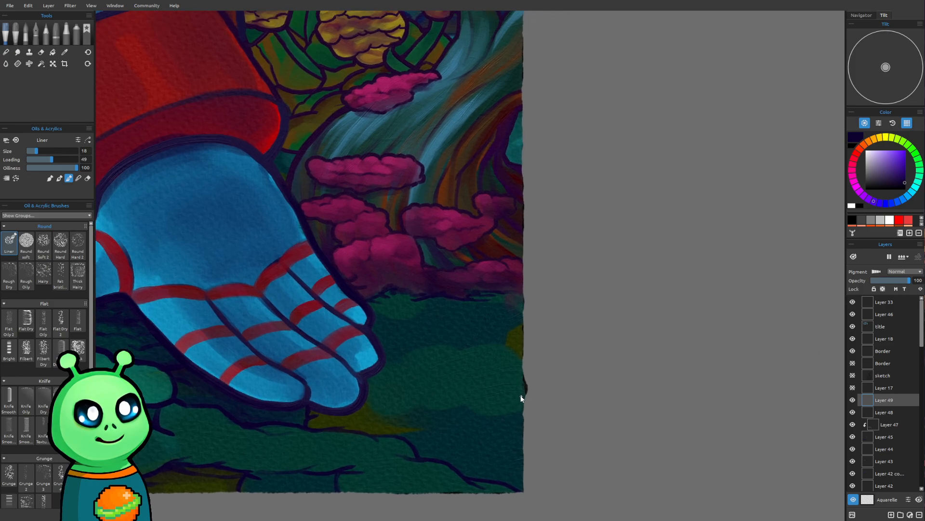
scroll(521, 399, up, 1)
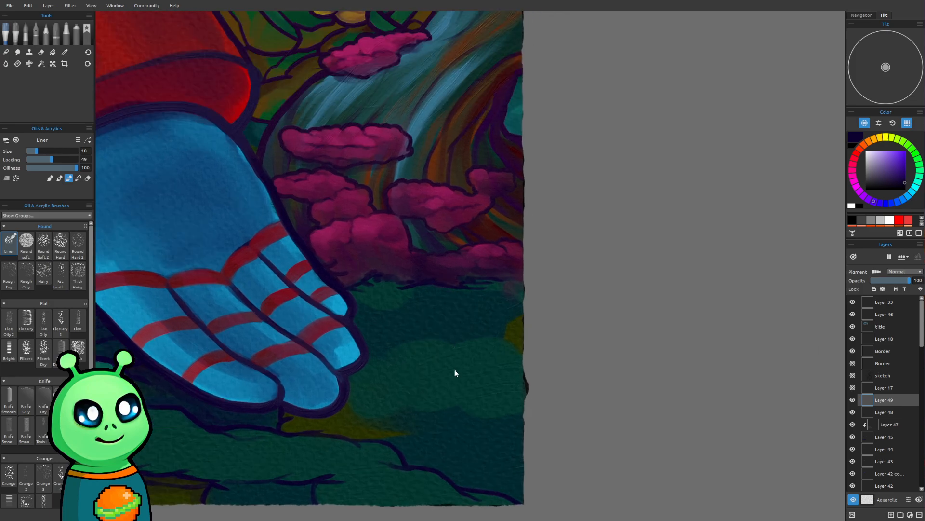
mouse_move(379, 439)
mouse_down()
mouse_move(469, 431)
mouse_move(416, 434)
mouse_move(463, 420)
mouse_move(423, 431)
mouse_move(471, 429)
mouse_up()
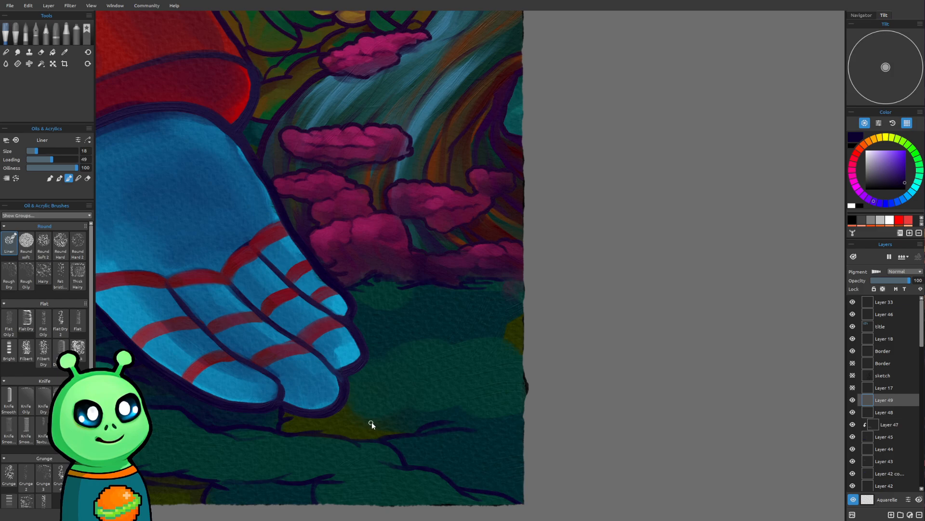
mouse_move(372, 422)
mouse_down()
mouse_move(343, 404)
mouse_move(370, 418)
mouse_move(440, 400)
mouse_move(403, 416)
mouse_move(439, 402)
mouse_move(415, 409)
mouse_move(485, 418)
mouse_up()
mouse_move(366, 357)
mouse_down()
mouse_move(411, 366)
mouse_move(383, 361)
mouse_move(420, 358)
mouse_move(383, 358)
mouse_move(430, 338)
mouse_move(458, 343)
mouse_up()
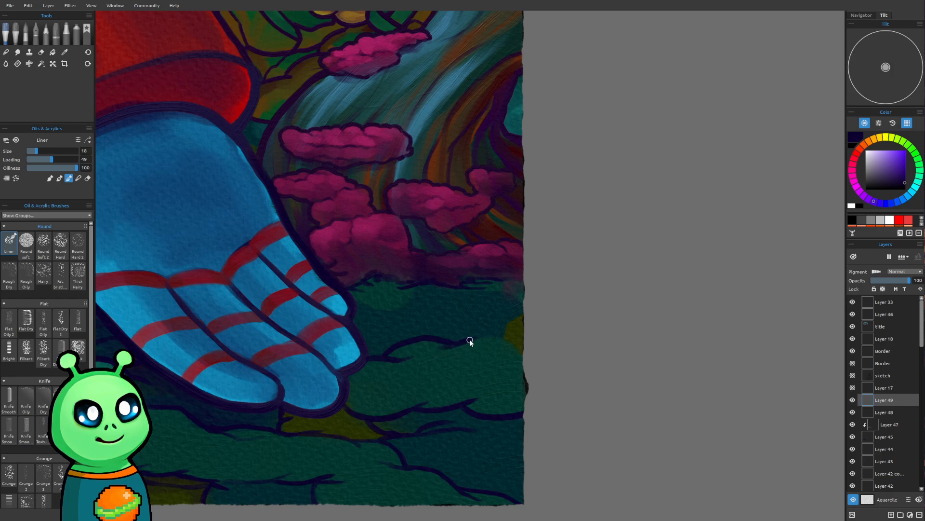
drag(511, 346, 527, 355)
Step: Shade the olive patch under the fingertips at size 30 and outline the small olive patch at the canvas's side edge
key(bracketright)
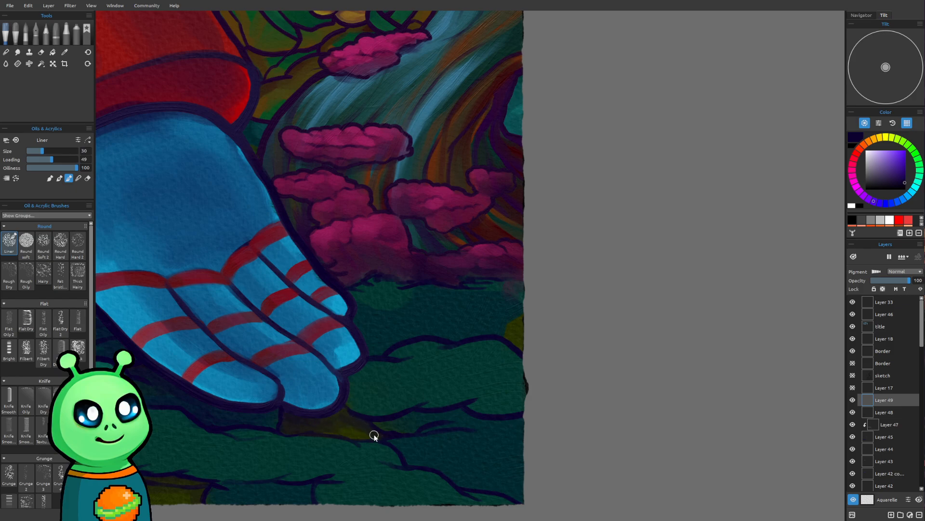
drag(315, 429, 282, 422)
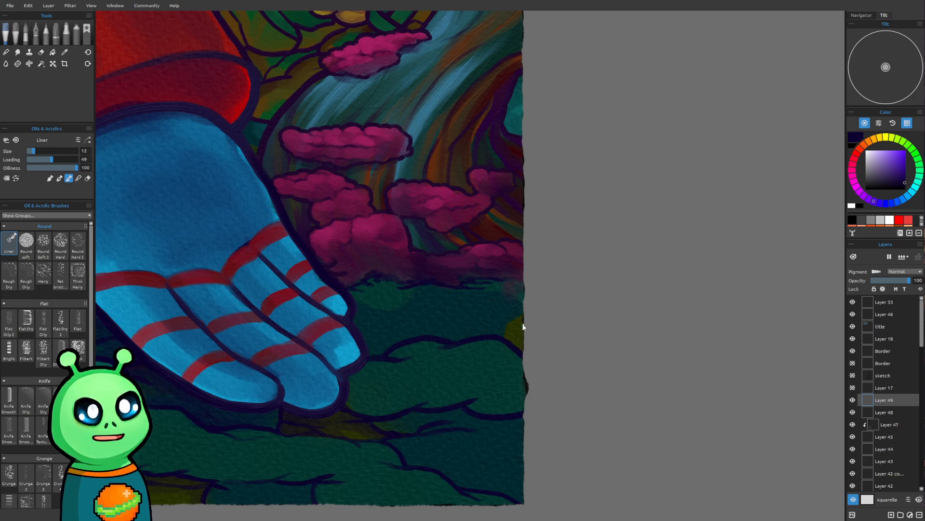
key(])
key(])
drag(506, 333, 524, 315)
Step: Darken the small olive patch at the canvas's side edge with the brush at size 25
key(])
key(])
key(])
key(])
key(])
key(])
key(])
key(])
key(])
key(])
key(])
key(])
key(])
key(])
key(])
key(])
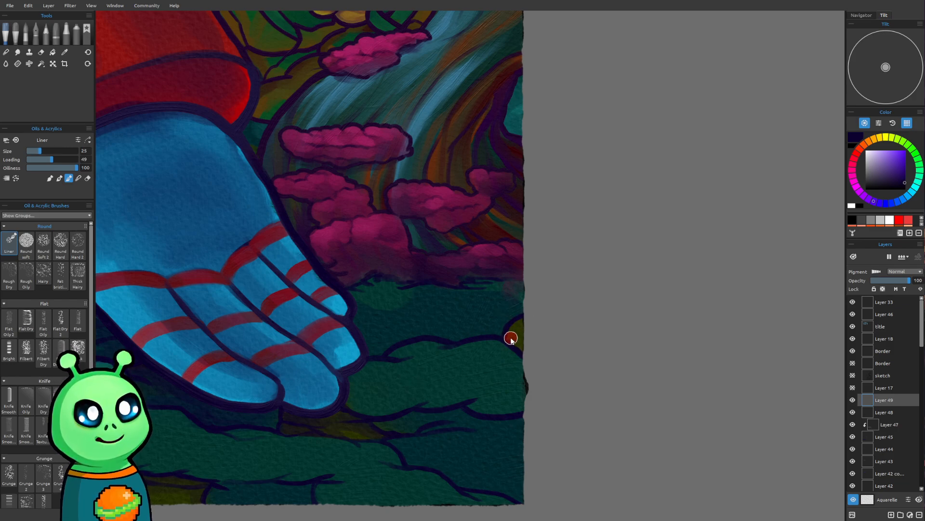
mouse_move(514, 334)
mouse_down()
mouse_move(520, 326)
mouse_move(511, 336)
mouse_move(518, 331)
mouse_move(522, 346)
mouse_move(506, 332)
mouse_up()
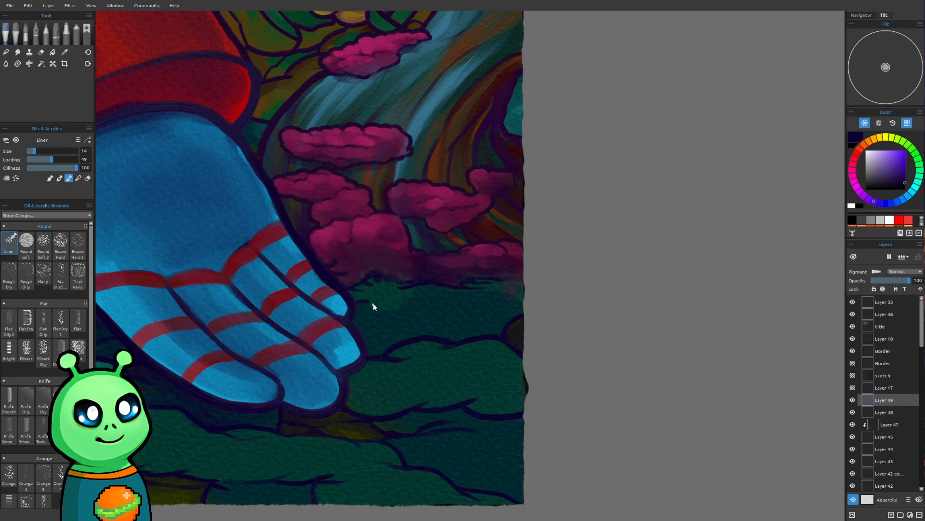
Step: Outline the small green clump beside the robot's little finger and the ground edge under the pink clumps
drag(430, 287, 417, 292)
drag(364, 304, 368, 312)
drag(442, 290, 458, 292)
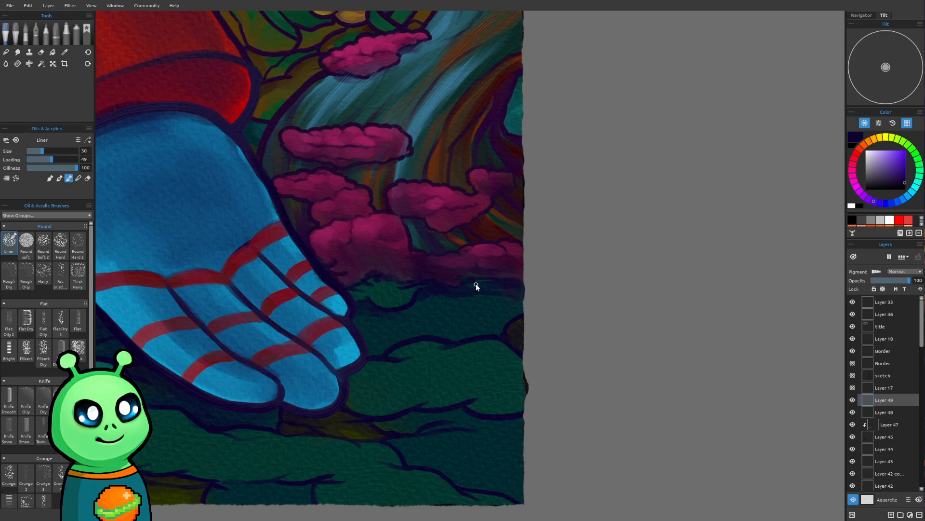
Step: Deepen the shadow on the ground below the pink clumps at size 45, then reduce the brush to size 16
key(bracketright)
key(bracketright)
key(bracketright)
mouse_move(496, 298)
mouse_down()
mouse_move(481, 293)
mouse_move(499, 294)
mouse_up()
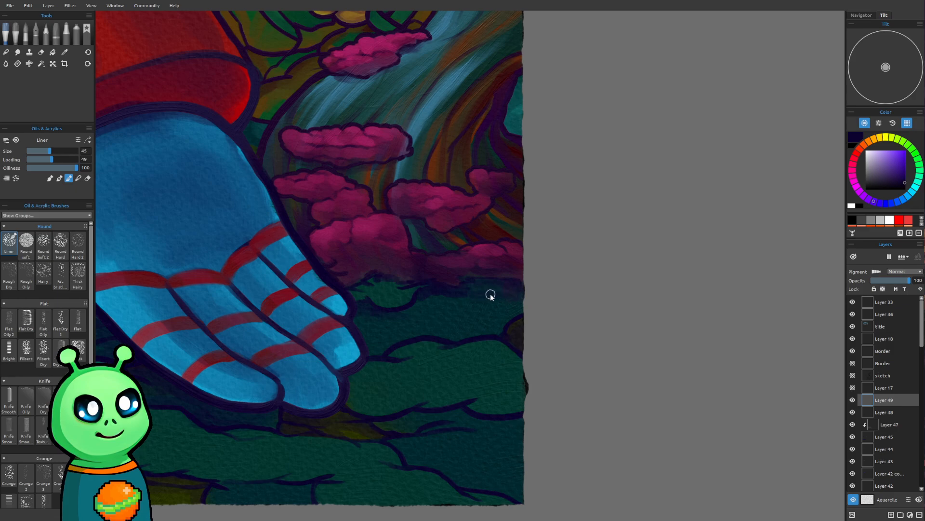
key(bracketleft)
key(bracketleft)
key(bracketleft)
key(bracketleft)
key(bracketleft)
key(bracketleft)
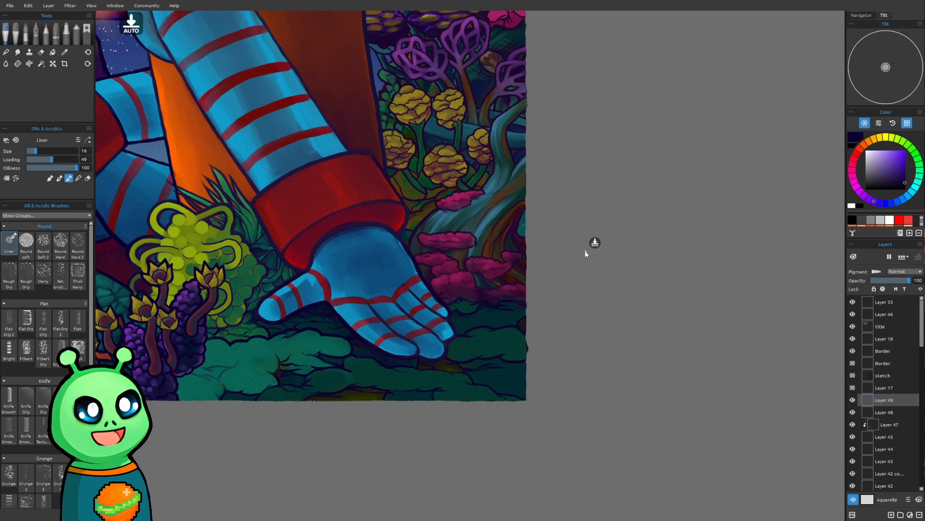
Step: Review the ground linework and whole cover composition, and examine the rose-topped eye stalks behind the robot up close
drag(585, 250, 699, 310)
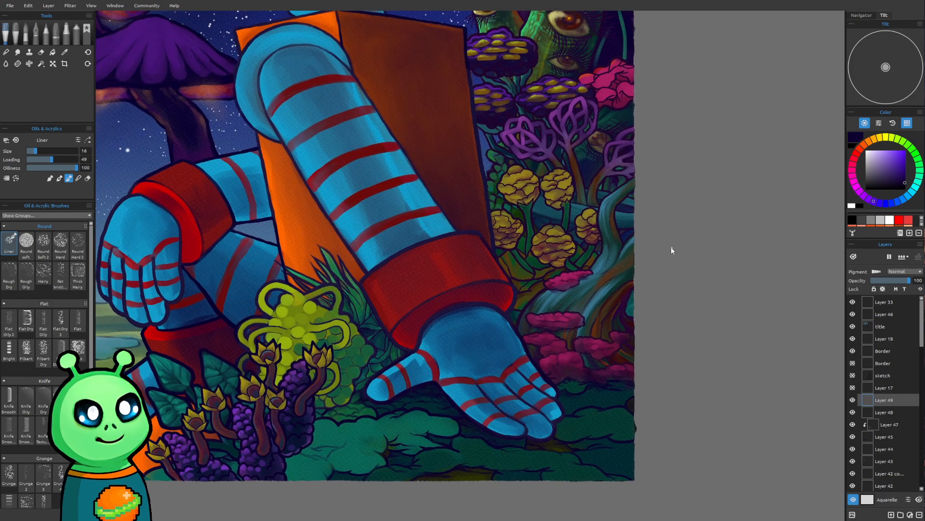
drag(671, 247, 774, 86)
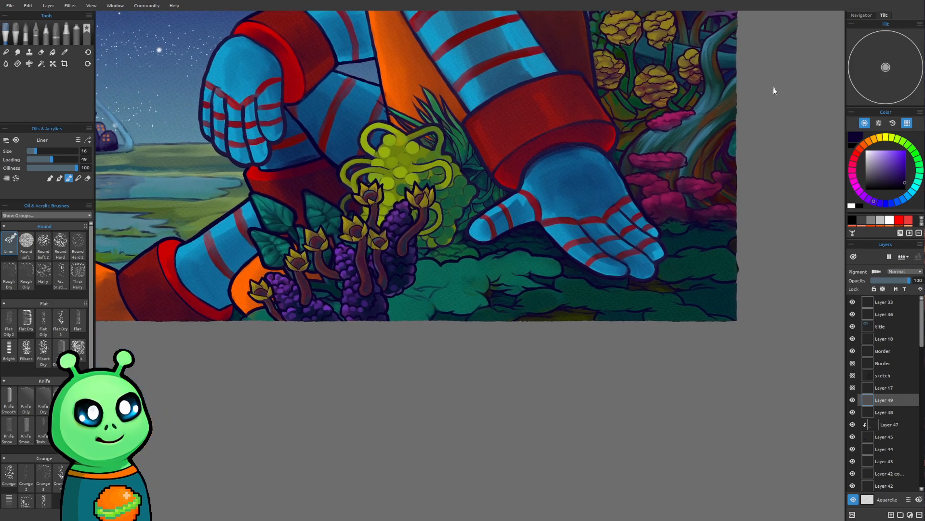
drag(318, 144, 326, 365)
scroll(351, 327, down, 4)
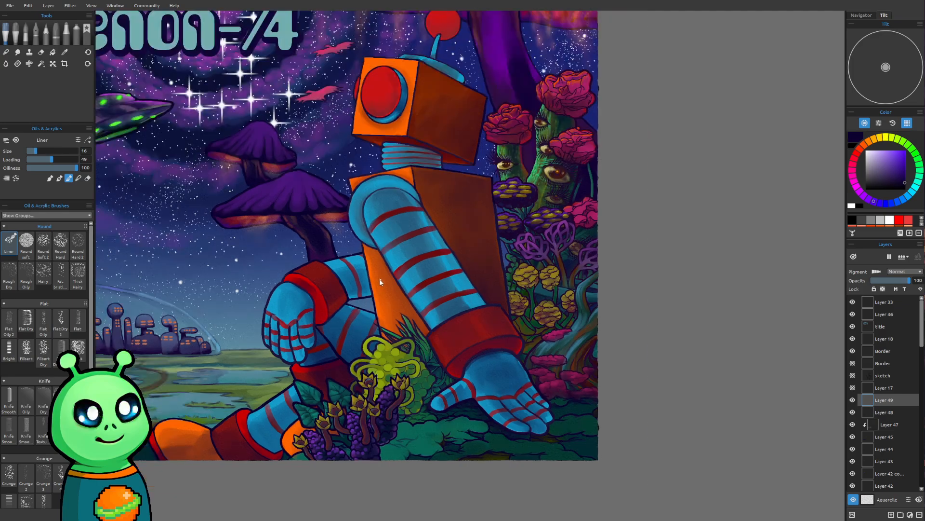
scroll(380, 278, down, 3)
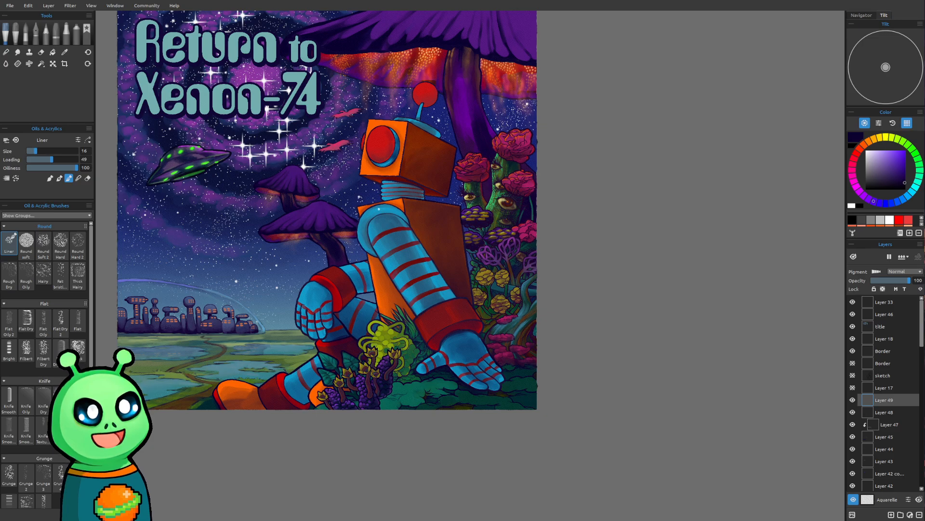
drag(545, 374, 553, 436)
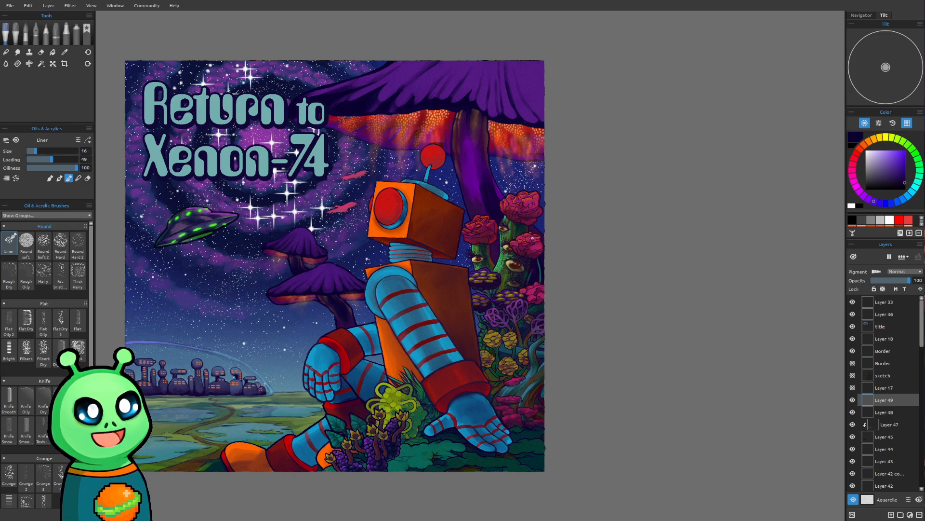
scroll(519, 286, up, 4)
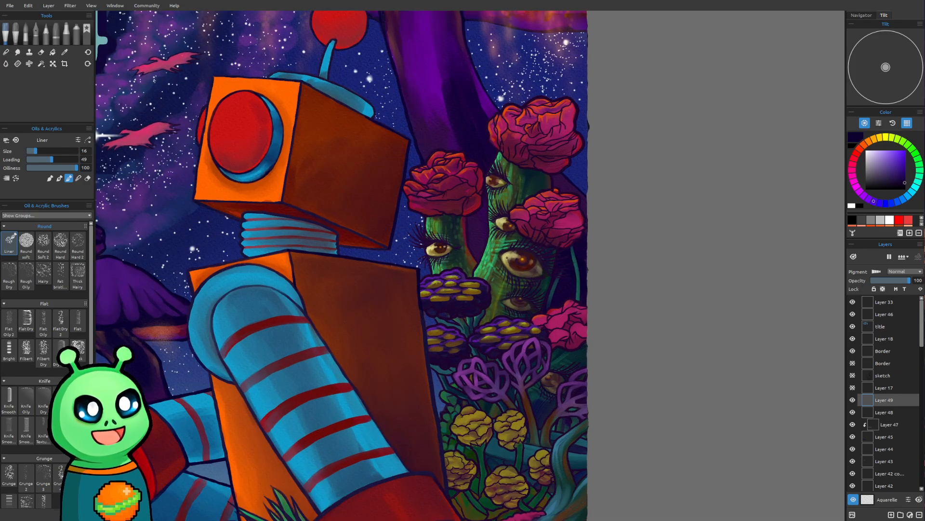
scroll(507, 258, up, 2)
drag(490, 271, 469, 317)
scroll(429, 319, up, 2)
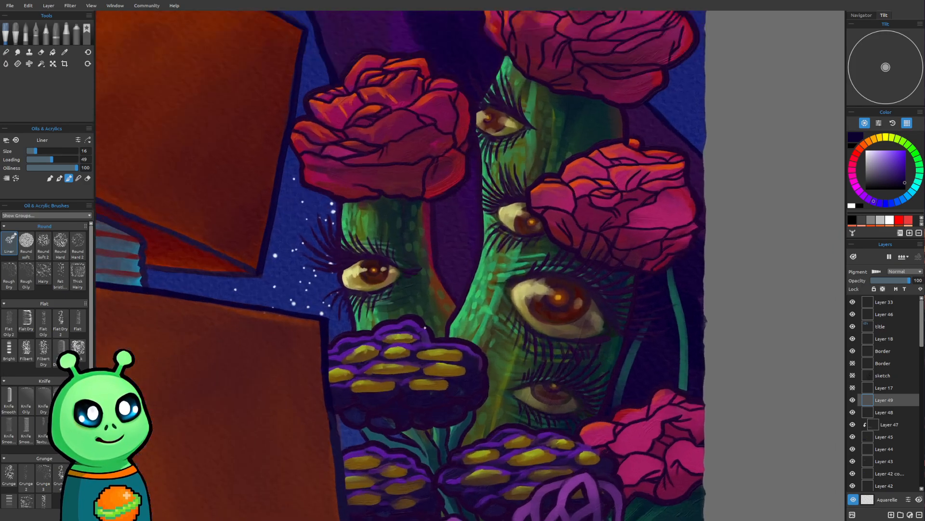
Step: Compare the rose-topped eye stalks with the robot and the rest of the full cover artwork
drag(582, 300, 577, 342)
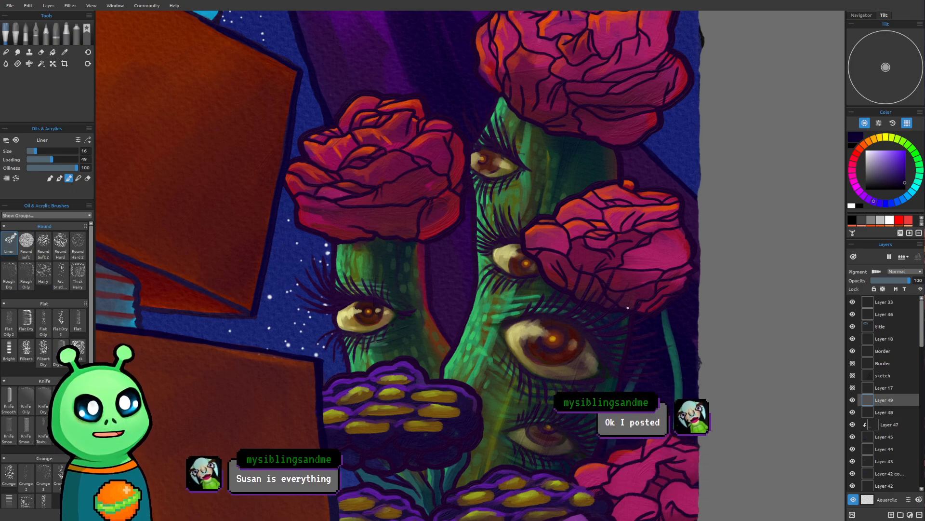
scroll(627, 308, down, 5)
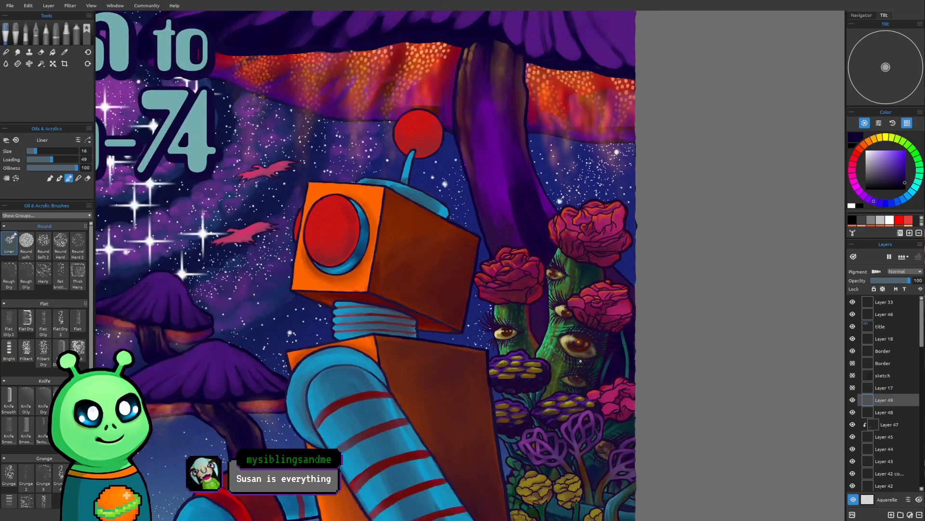
scroll(581, 361, down, 3)
drag(533, 394, 630, 268)
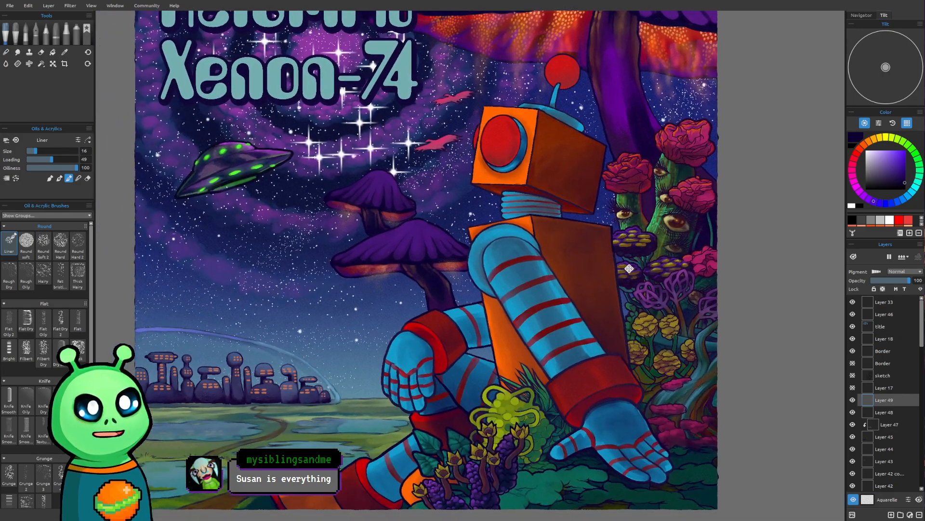
mouse_move(593, 329)
mouse_down()
mouse_move(620, 294)
mouse_move(667, 272)
mouse_move(634, 312)
mouse_move(584, 318)
mouse_up()
scroll(570, 406, down, 1)
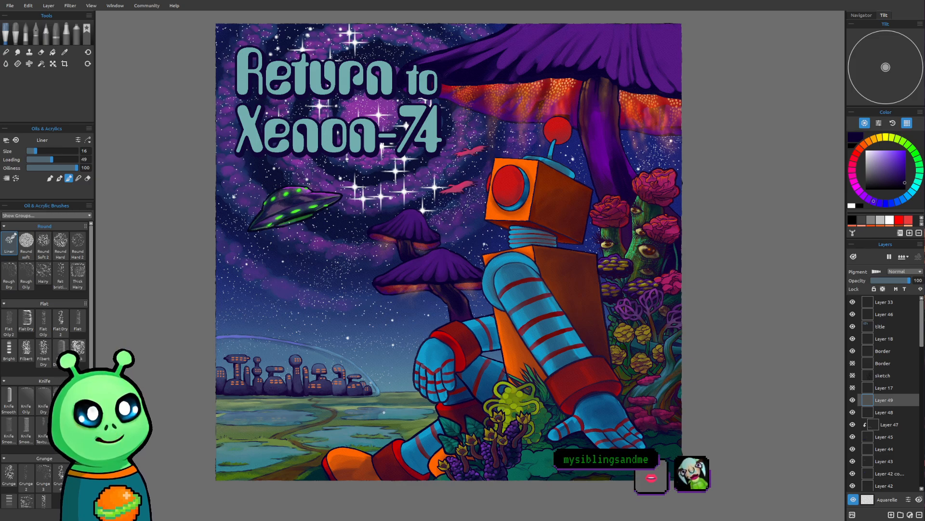
Step: Add a new layer, set the brush size to 18, and try a loop on the pond behind the robot's boot before undoing it
scroll(379, 413, up, 5)
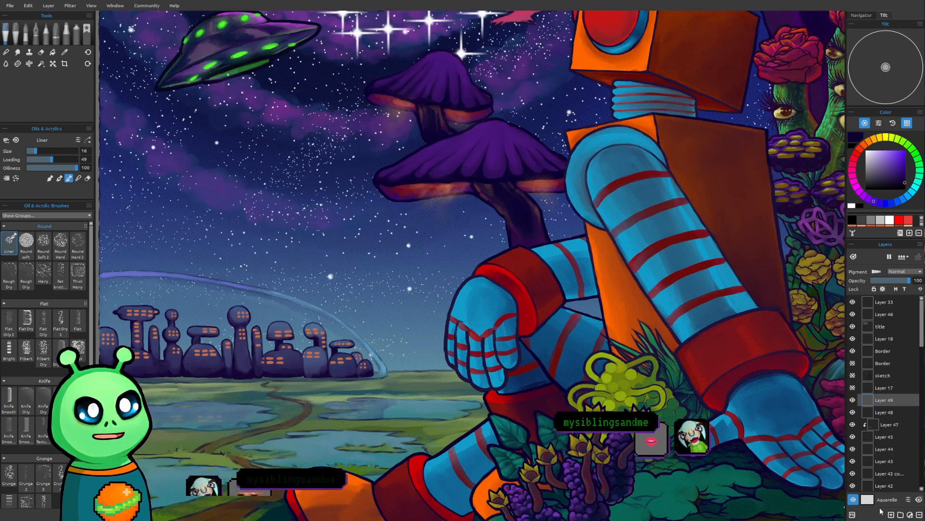
click(891, 515)
drag(411, 367, 359, 345)
scroll(289, 391, up, 7)
scroll(323, 322, up, 1)
drag(295, 295, 337, 288)
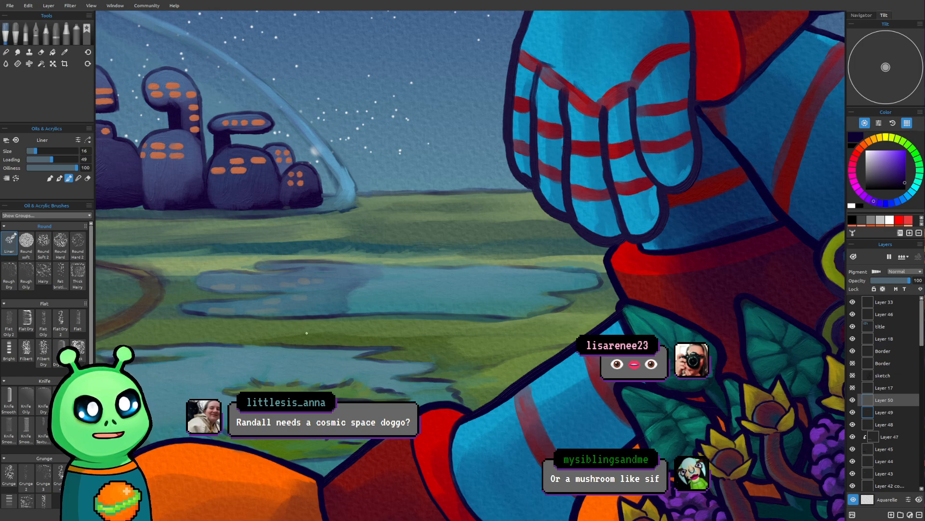
key(bracketright)
key(bracketright)
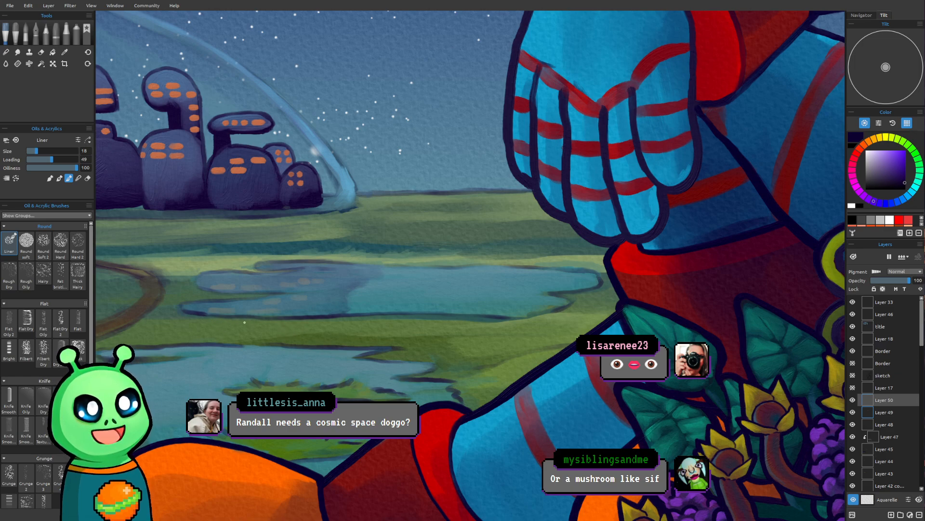
mouse_move(266, 321)
mouse_down()
mouse_move(295, 308)
mouse_move(264, 329)
mouse_move(319, 310)
mouse_move(265, 299)
mouse_move(272, 330)
mouse_move(291, 334)
mouse_up()
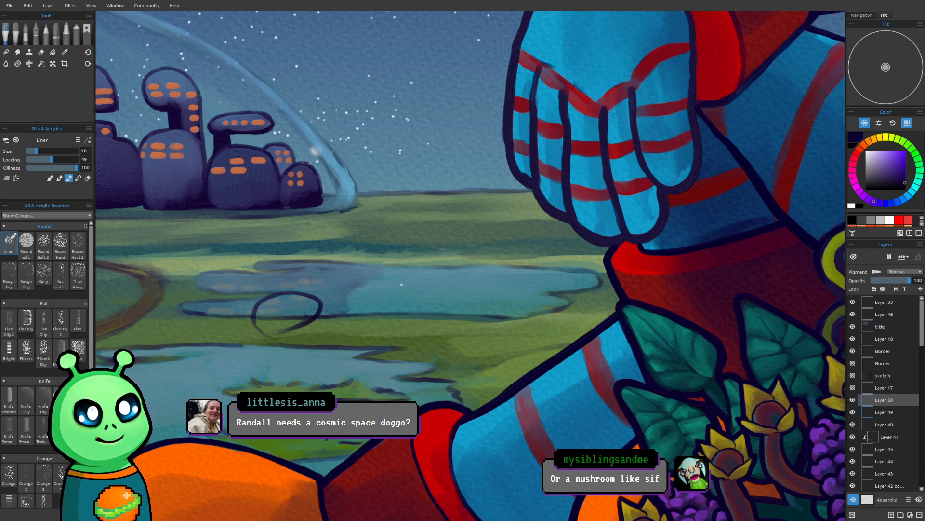
key(ctrl+z)
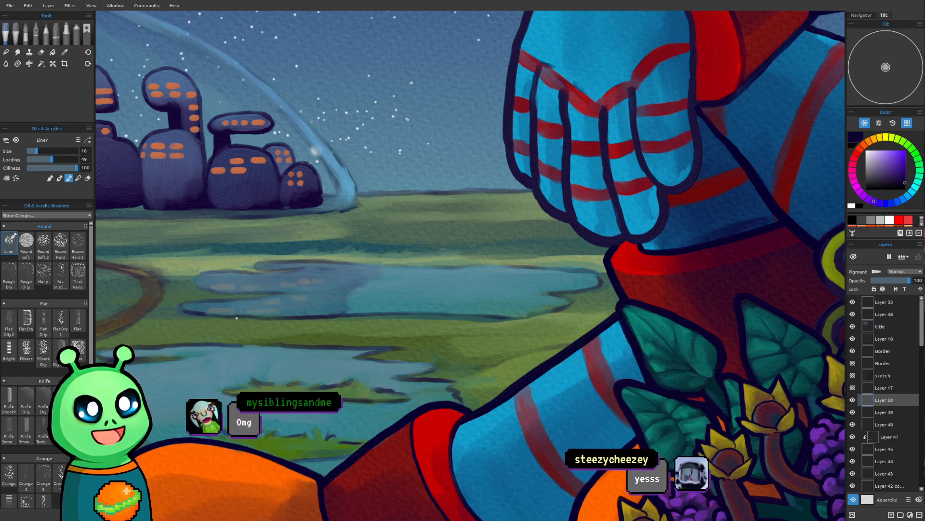
Step: Sketch the pointed ears, brow and side contours of a dog-like creature in the meadow behind the robot's boot
mouse_move(223, 327)
mouse_down()
mouse_move(216, 281)
mouse_move(280, 234)
mouse_move(299, 237)
mouse_move(286, 278)
mouse_move(299, 263)
mouse_move(284, 296)
mouse_up()
mouse_move(402, 275)
mouse_down()
mouse_move(384, 236)
mouse_move(446, 196)
mouse_move(439, 226)
mouse_move(446, 251)
mouse_up()
mouse_move(299, 285)
mouse_down()
mouse_move(449, 257)
mouse_move(519, 340)
mouse_up()
mouse_move(217, 333)
mouse_down()
mouse_move(234, 373)
mouse_move(227, 335)
mouse_move(247, 448)
mouse_up()
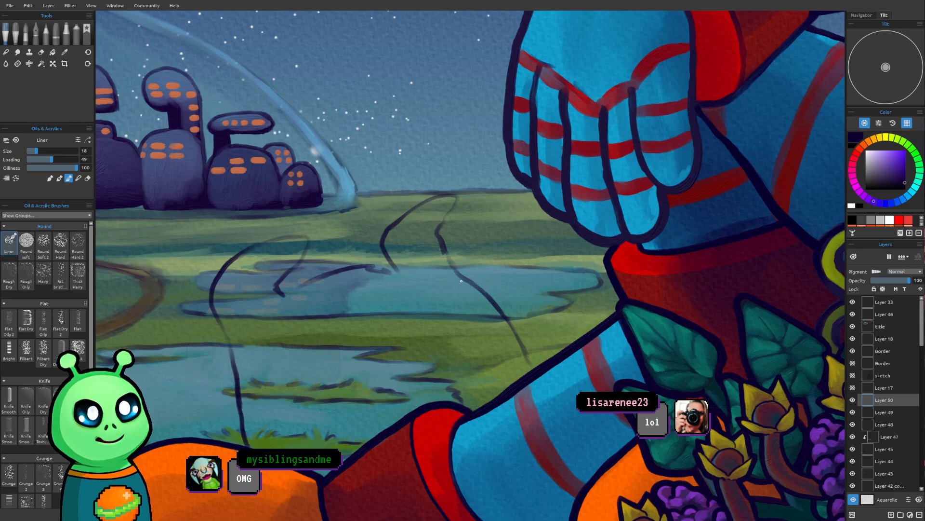
Step: Sketch a small curved tail beside the creature's body, above the toe of the robot's orange boot
scroll(424, 412, down, 2)
drag(400, 429, 363, 434)
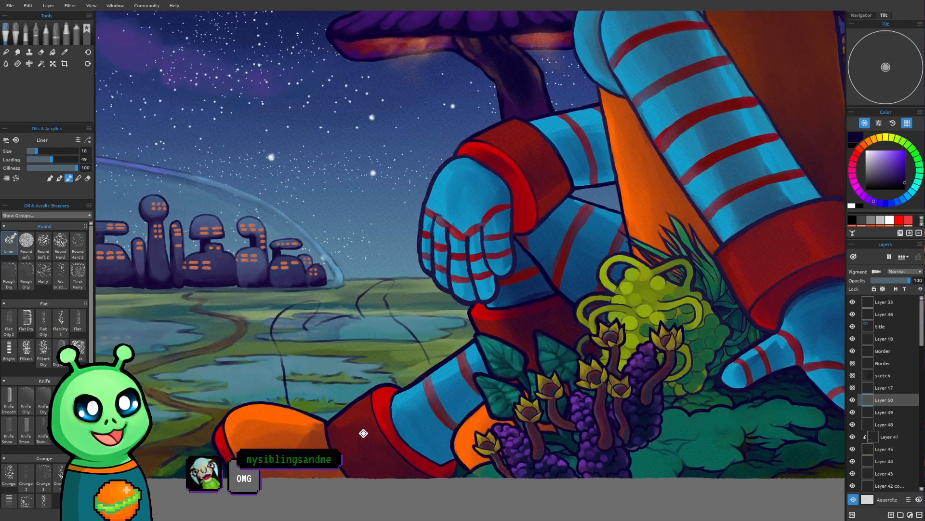
scroll(370, 424, up, 1)
scroll(372, 422, up, 2)
drag(395, 401, 484, 409)
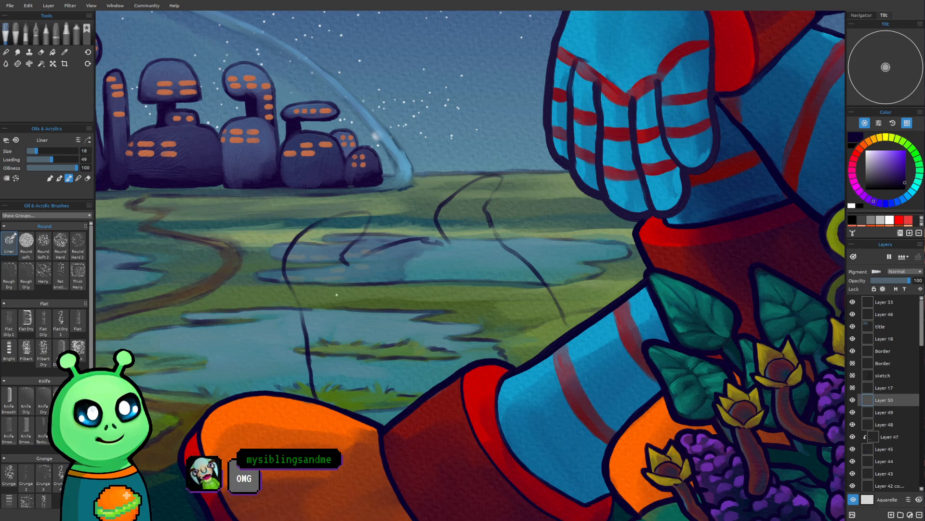
drag(307, 375, 270, 333)
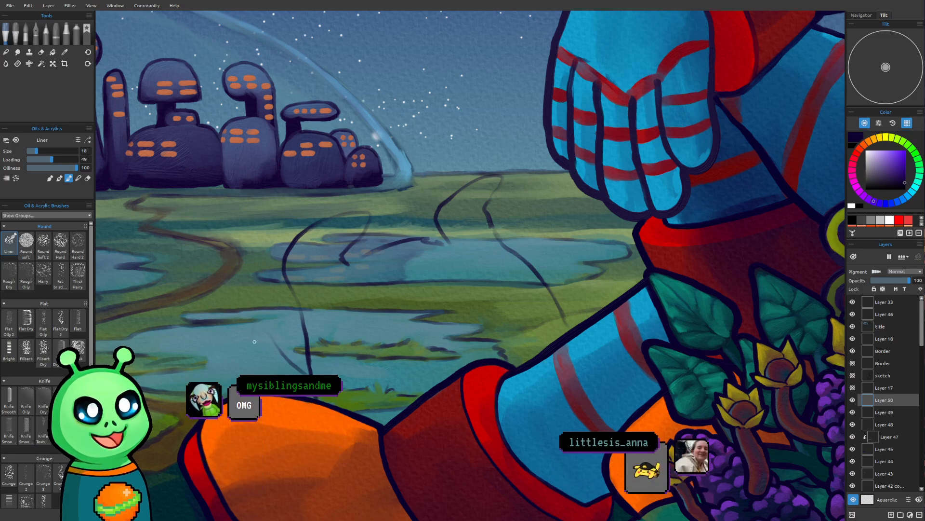
drag(275, 385, 254, 331)
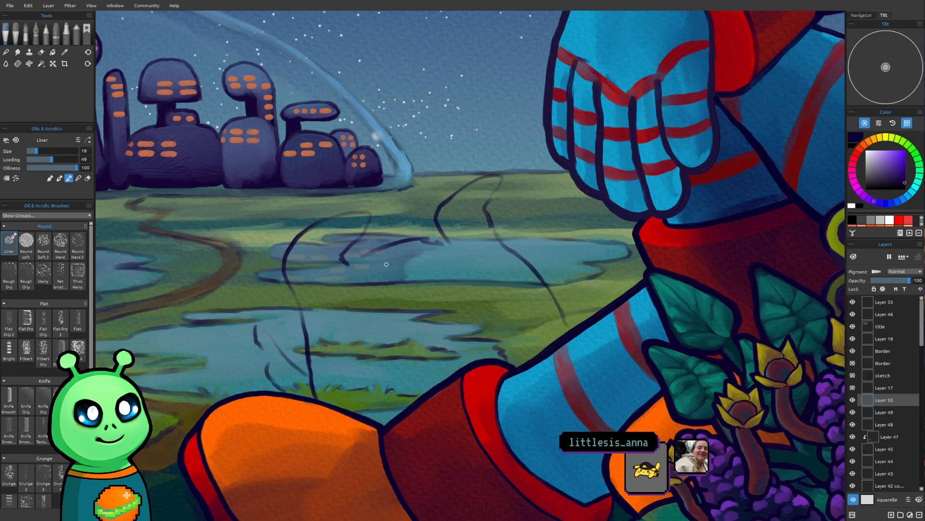
Step: Sketch the creature's two droopy eyes with pupils, and its wide crooked grin with rounded teeth
mouse_move(332, 293)
mouse_down()
mouse_move(351, 304)
mouse_move(392, 300)
mouse_up()
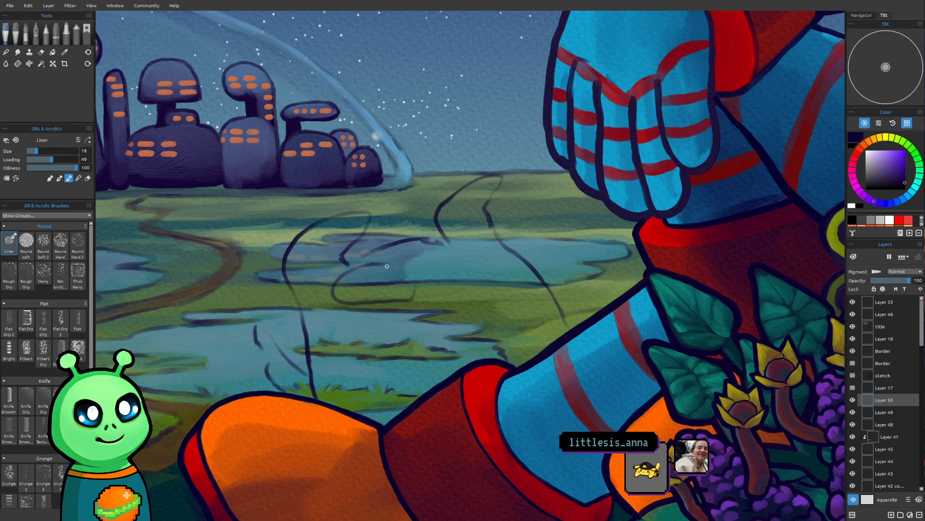
drag(394, 266, 410, 293)
drag(343, 305, 405, 293)
mouse_move(490, 247)
mouse_down()
mouse_move(462, 251)
mouse_move(441, 278)
mouse_up()
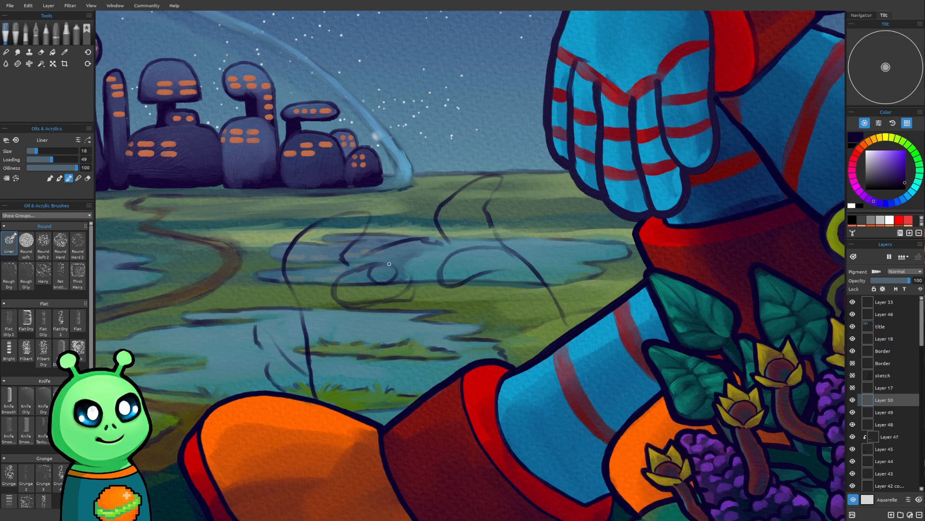
drag(393, 265, 401, 275)
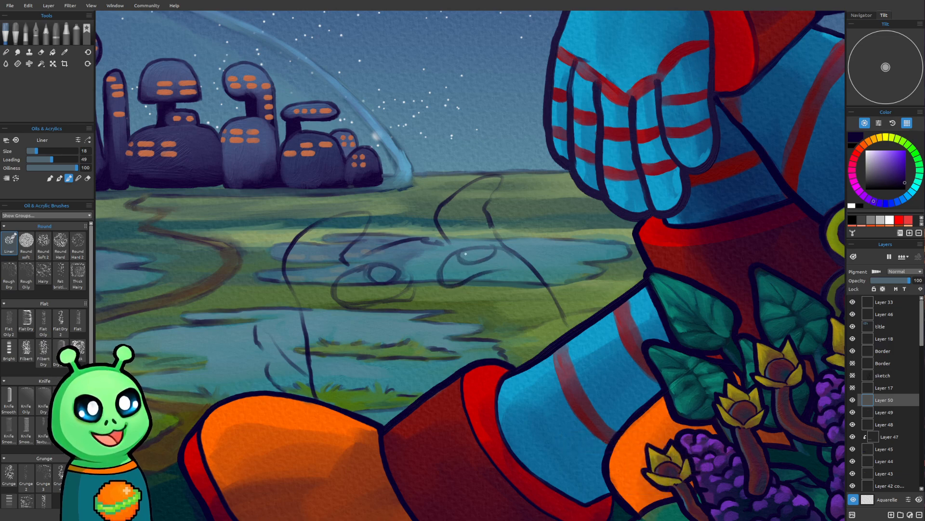
drag(466, 297, 377, 314)
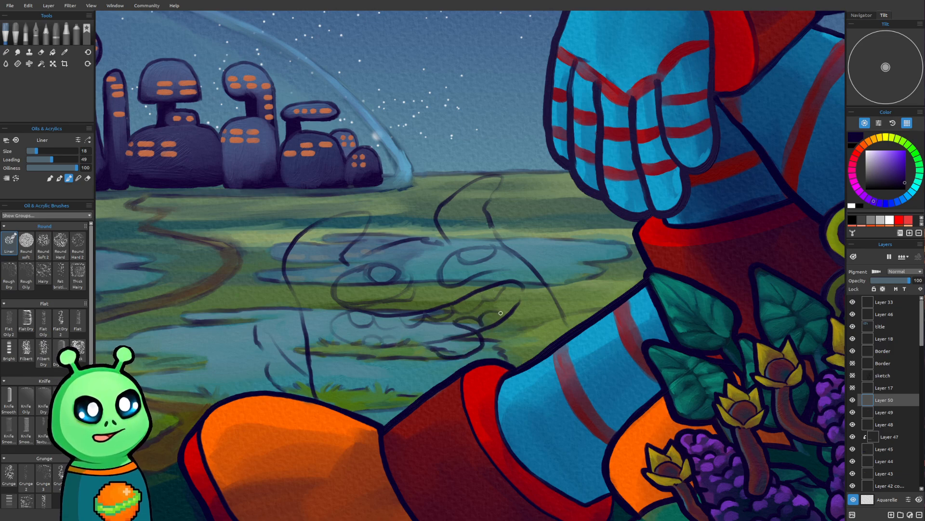
Step: Check the creature sketch against the whole cover and add a new layer above it
scroll(429, 57, down, 3)
mouse_move(405, 154)
mouse_down()
mouse_move(322, 421)
mouse_move(288, 342)
mouse_up()
scroll(287, 341, down, 1)
scroll(323, 346, down, 1)
drag(344, 376, 402, 400)
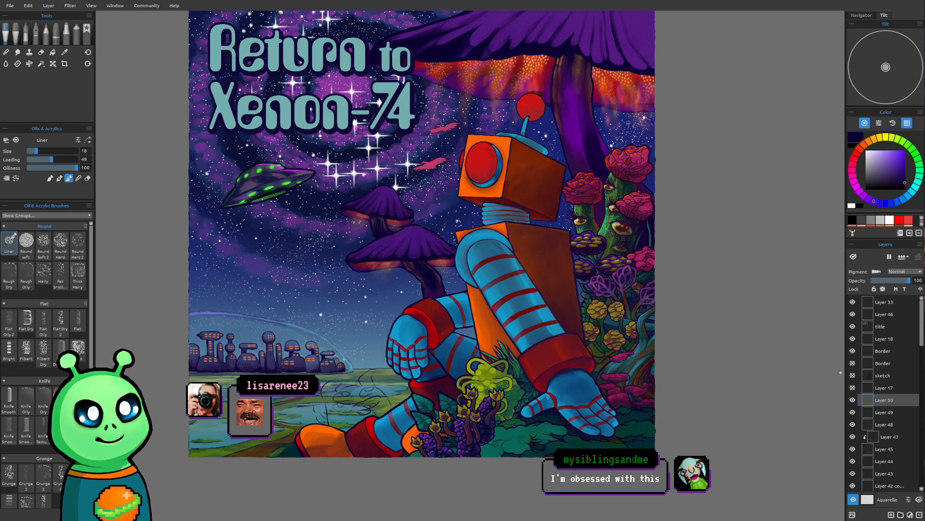
click(892, 515)
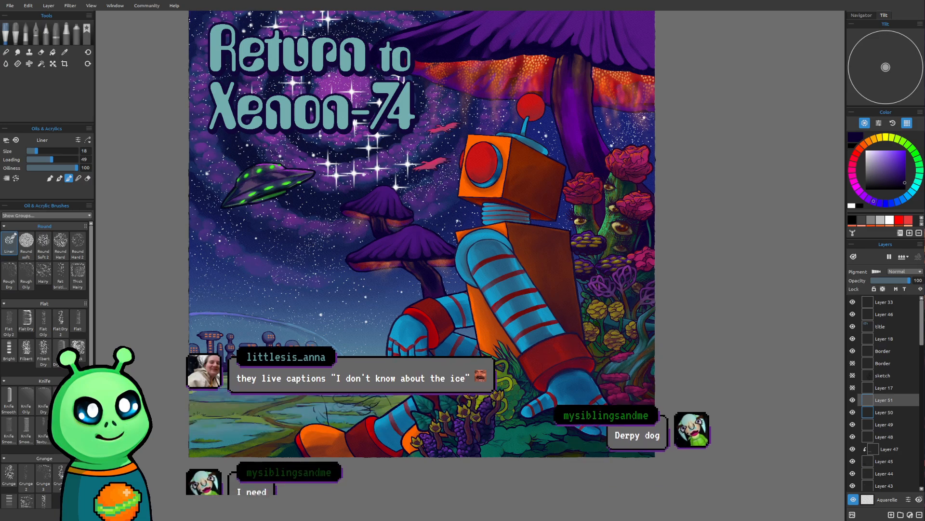
Step: Sample brown from the yellow flowers' stalks and block in the creature's city-side ear, cheek and body edge at size 30
drag(543, 299, 547, 266)
drag(523, 314, 559, 312)
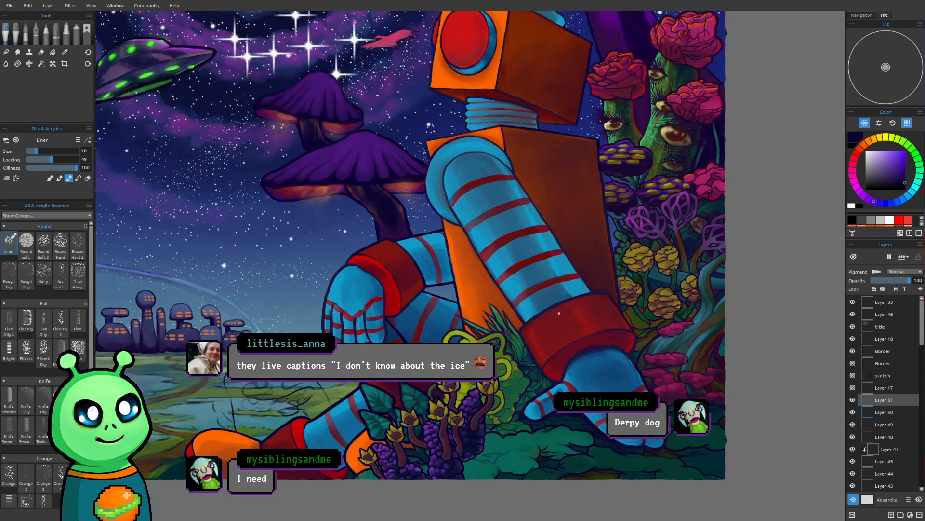
scroll(558, 313, up, 2)
alt+click(639, 277)
mouse_move(173, 407)
mouse_down()
mouse_move(249, 367)
mouse_move(246, 383)
mouse_up()
drag(260, 393, 329, 398)
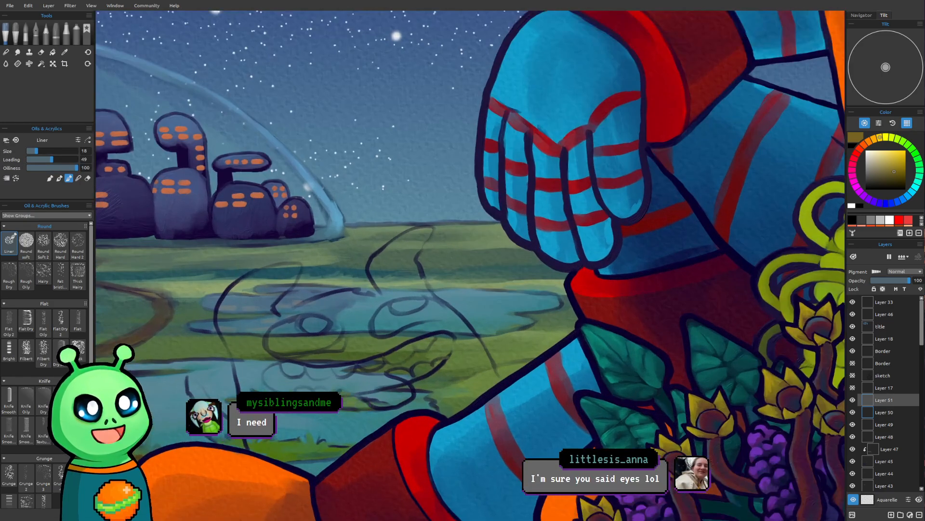
scroll(301, 372, up, 1)
drag(322, 350, 332, 328)
alt+click(782, 398)
drag(782, 398, 771, 391)
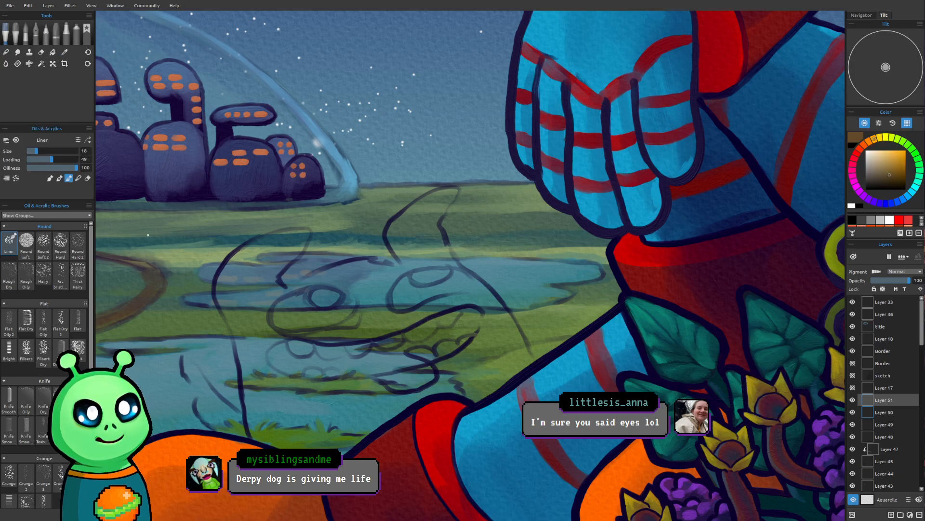
drag(147, 236, 132, 258)
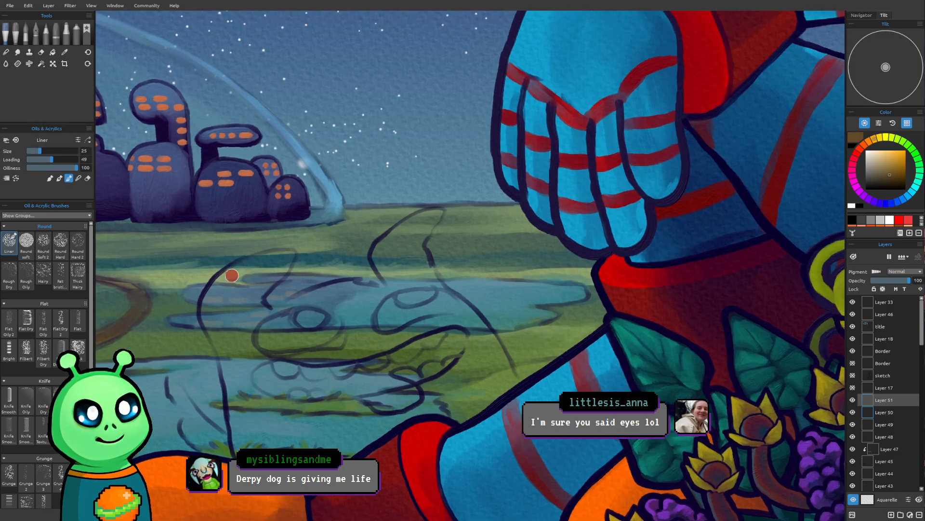
key(])
drag(211, 316, 213, 335)
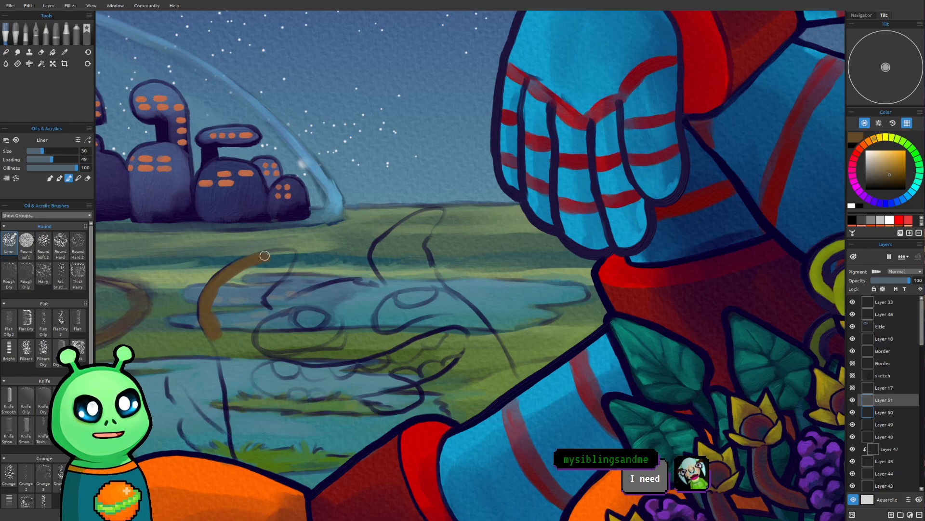
mouse_move(284, 250)
mouse_down()
mouse_move(254, 305)
mouse_move(239, 272)
mouse_move(264, 285)
mouse_move(224, 294)
mouse_move(218, 340)
mouse_move(255, 308)
mouse_move(246, 343)
mouse_move(221, 336)
mouse_move(241, 445)
mouse_move(311, 482)
mouse_move(385, 419)
mouse_up()
Step: Extend the brown base along the robot's leg, the creature's far cheek and around its mouth at size 35
key(bracketright)
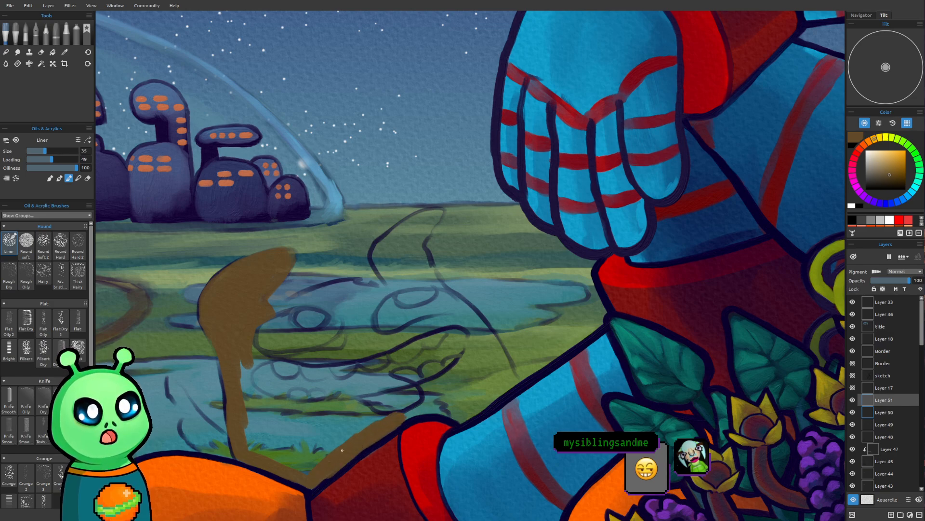
mouse_move(402, 417)
mouse_down()
mouse_move(461, 416)
mouse_move(494, 394)
mouse_move(463, 415)
mouse_move(511, 381)
mouse_up()
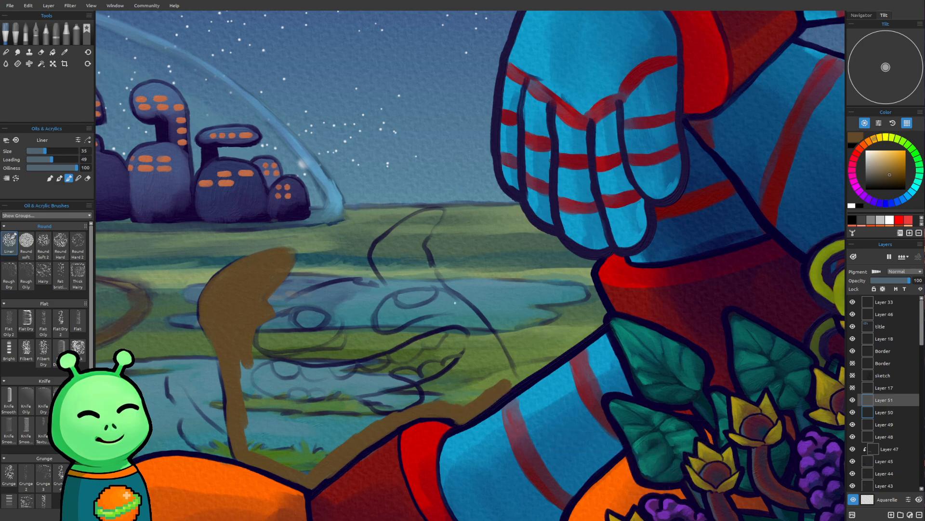
drag(466, 311, 499, 353)
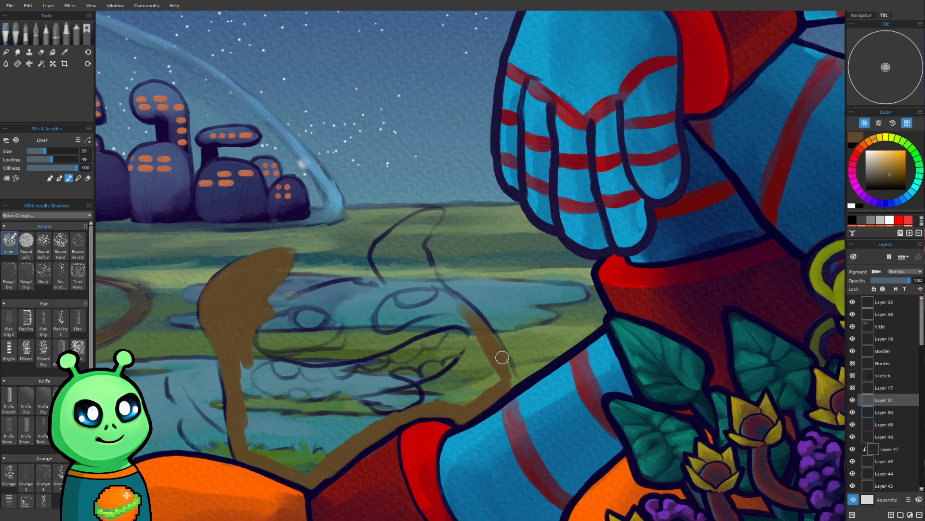
mouse_move(441, 382)
mouse_down()
mouse_move(463, 368)
mouse_move(479, 335)
mouse_move(456, 366)
mouse_move(462, 321)
mouse_move(473, 334)
mouse_move(428, 329)
mouse_move(383, 341)
mouse_move(433, 325)
mouse_move(359, 352)
mouse_up()
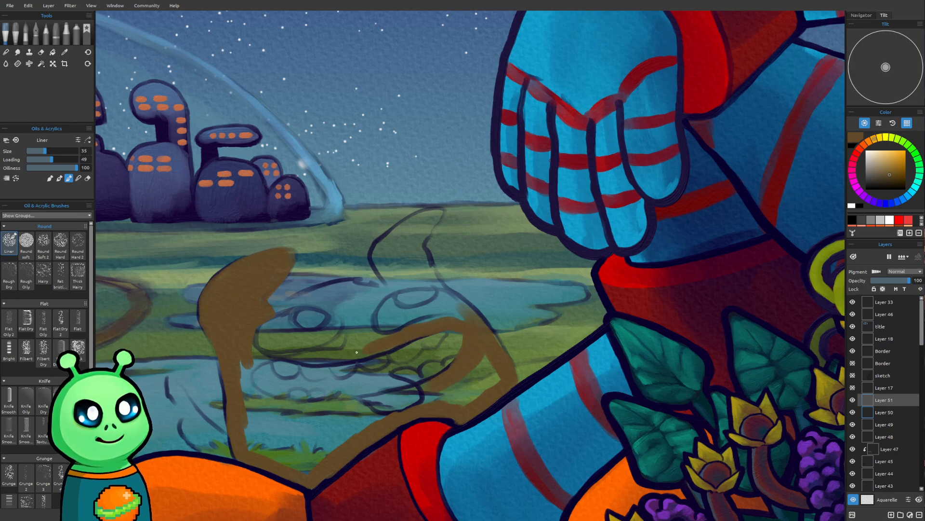
Step: Fill the creature's muzzle, brow and second ear with brown, leaving both eyes and the grin unpainted
drag(250, 359, 353, 358)
mouse_move(256, 327)
mouse_down()
mouse_move(272, 354)
mouse_move(324, 338)
mouse_up()
drag(271, 313, 392, 287)
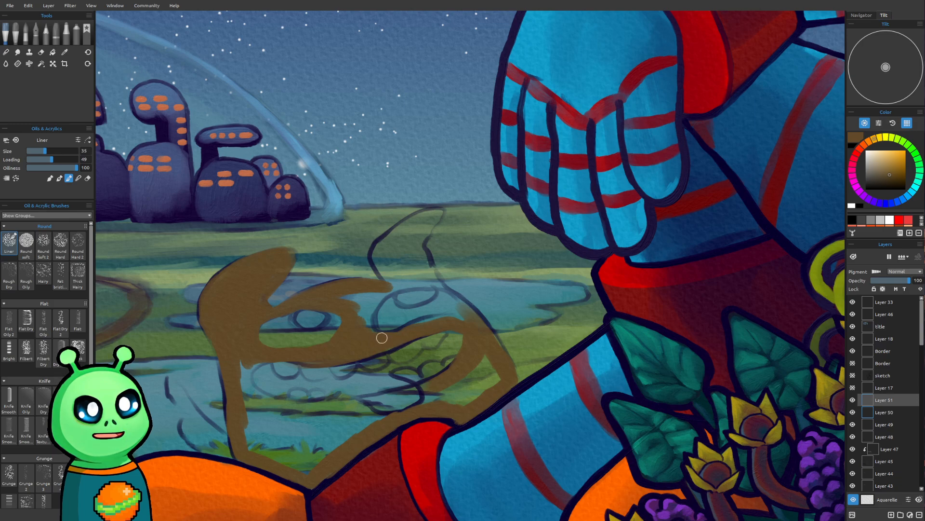
mouse_move(368, 328)
mouse_down()
mouse_move(387, 295)
mouse_move(366, 308)
mouse_move(342, 293)
mouse_move(408, 290)
mouse_move(378, 300)
mouse_move(406, 284)
mouse_move(390, 290)
mouse_move(444, 288)
mouse_move(426, 287)
mouse_move(455, 308)
mouse_move(385, 277)
mouse_move(377, 253)
mouse_move(439, 213)
mouse_move(415, 241)
mouse_move(429, 273)
mouse_move(403, 280)
mouse_move(385, 269)
mouse_move(416, 226)
mouse_move(415, 273)
mouse_move(493, 342)
mouse_up()
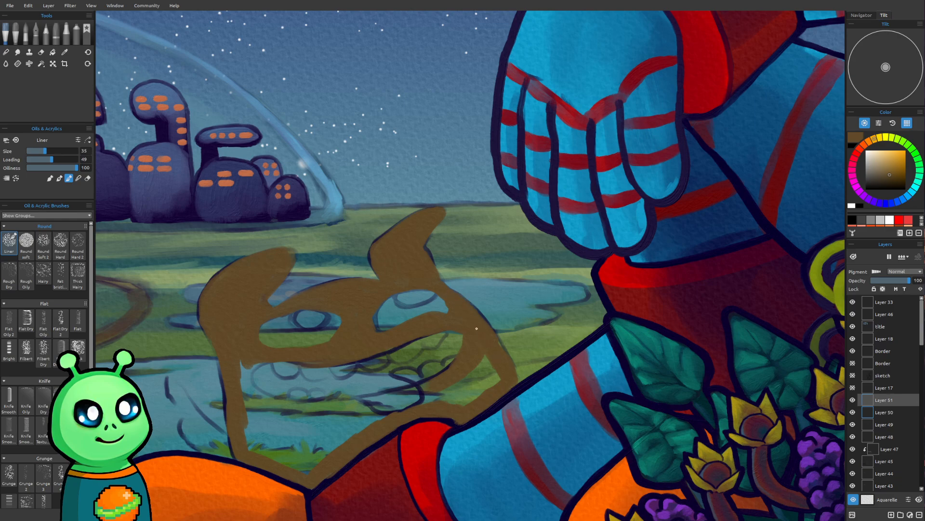
Step: Fill the creature's chin and body down to the robot's boot with brown, and paint its small curved tail
mouse_move(261, 360)
mouse_down()
mouse_move(244, 391)
mouse_move(246, 362)
mouse_move(249, 401)
mouse_move(246, 368)
mouse_move(263, 405)
mouse_move(272, 398)
mouse_move(256, 393)
mouse_move(341, 405)
mouse_up()
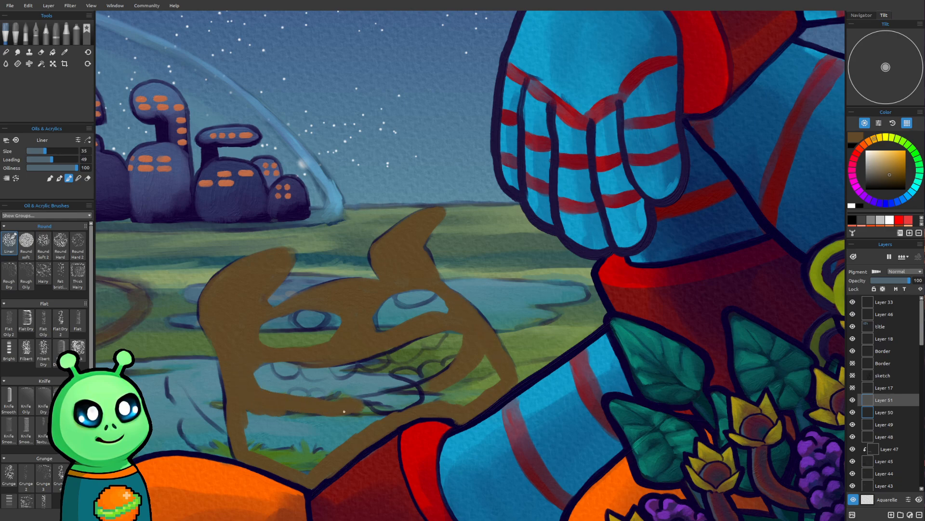
mouse_move(261, 427)
mouse_down()
mouse_move(262, 451)
mouse_move(281, 414)
mouse_move(294, 429)
mouse_up()
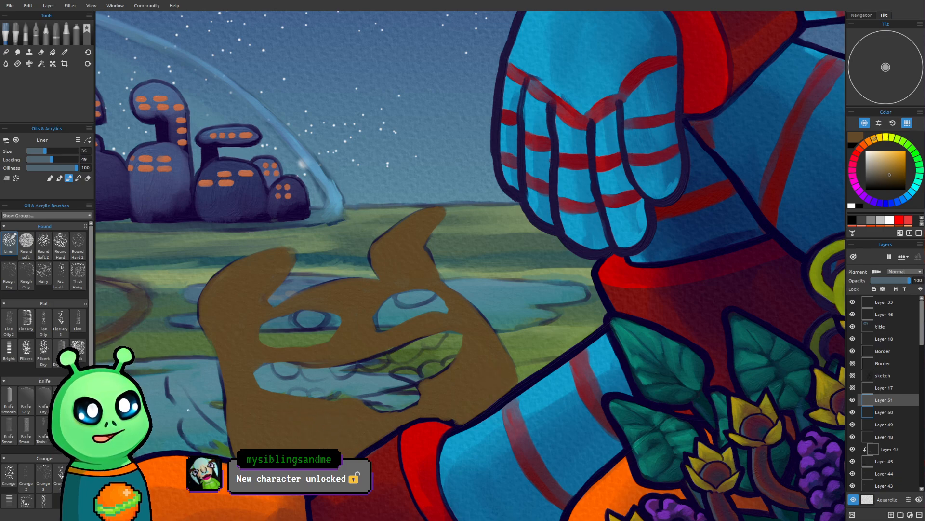
mouse_move(201, 427)
mouse_down()
mouse_move(179, 391)
mouse_move(224, 439)
mouse_move(191, 420)
mouse_move(184, 428)
mouse_move(232, 432)
mouse_up()
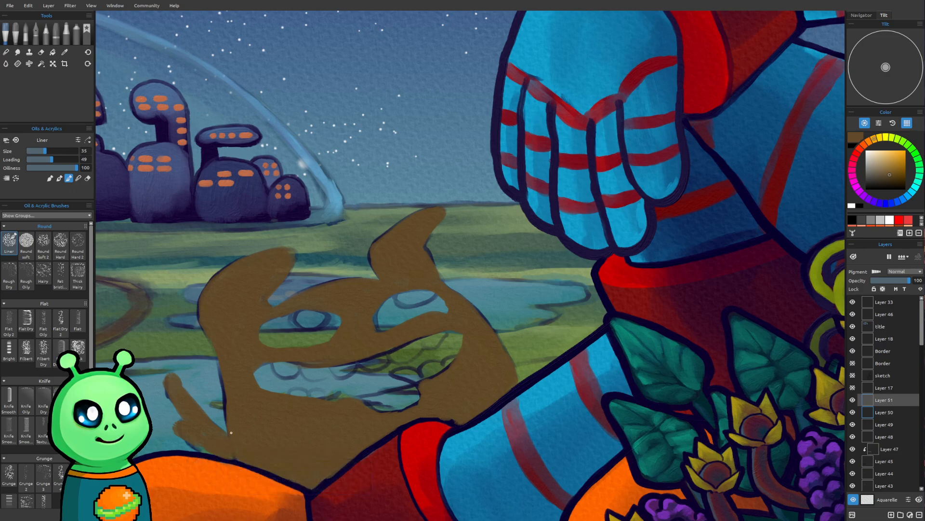
scroll(315, 319, down, 5)
scroll(341, 389, up, 4)
scroll(341, 388, up, 2)
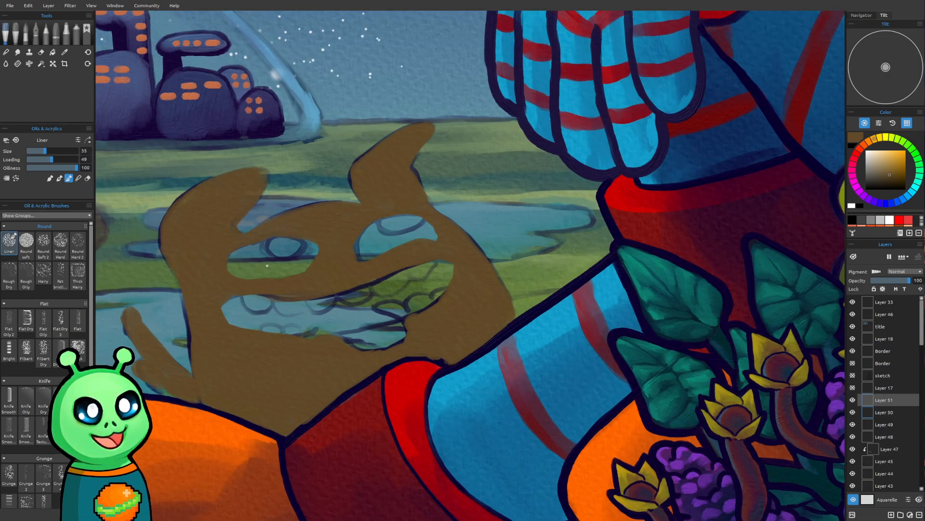
Step: Extend the creature's brown base over the robot's boot cuff as a rounded paw
mouse_move(320, 399)
mouse_down()
mouse_move(333, 407)
mouse_move(351, 399)
mouse_move(341, 401)
mouse_up()
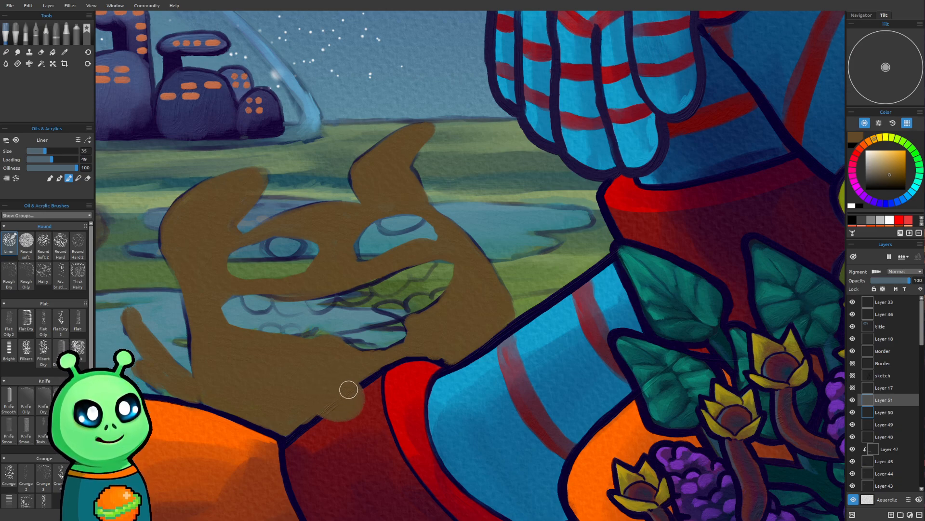
scroll(665, 354, down, 4)
mouse_move(663, 355)
mouse_down()
mouse_move(636, 428)
mouse_move(570, 382)
mouse_move(573, 340)
mouse_move(498, 388)
mouse_move(386, 384)
mouse_move(502, 315)
mouse_move(474, 355)
mouse_up()
scroll(503, 315, down, 4)
scroll(502, 316, down, 3)
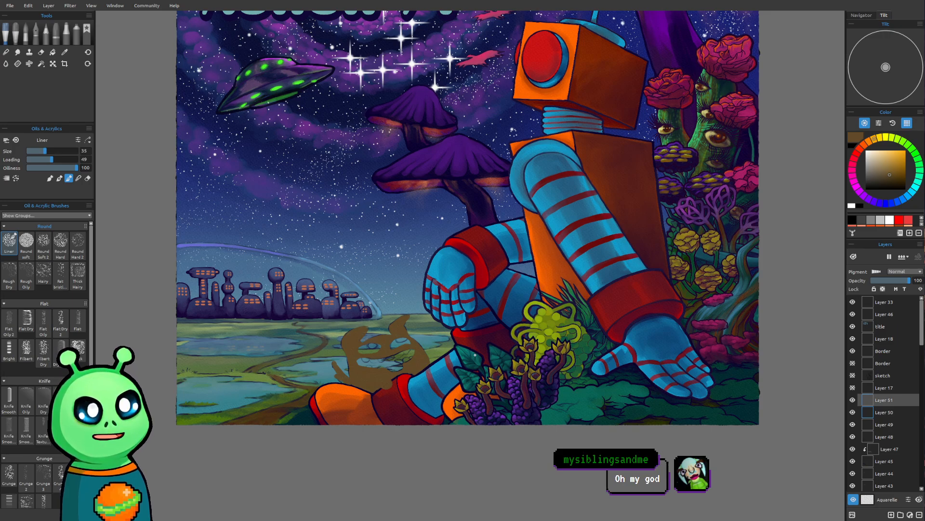
scroll(475, 355, down, 3)
drag(475, 356, 395, 359)
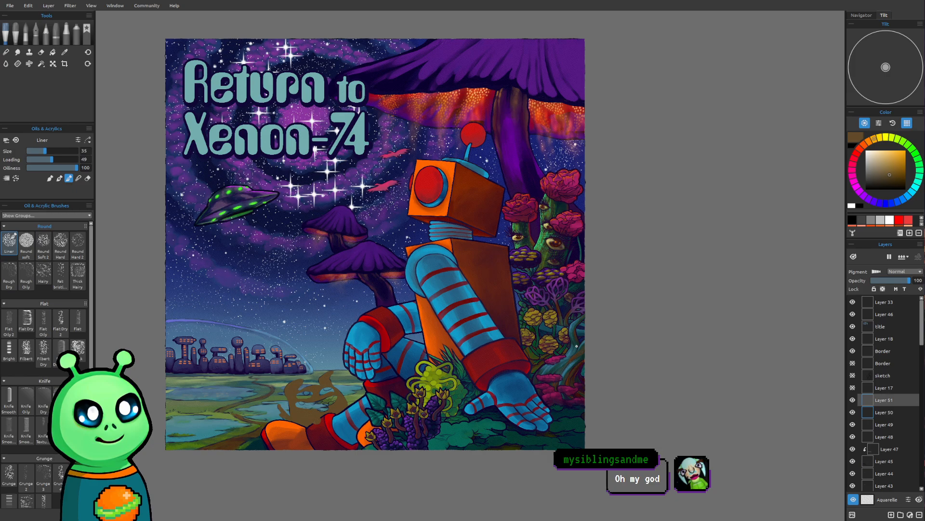
Step: Sample dark yellow from the yellow flowers behind the robot's arm and brighten it for lighting the creature
alt+click(540, 314)
alt+click(537, 311)
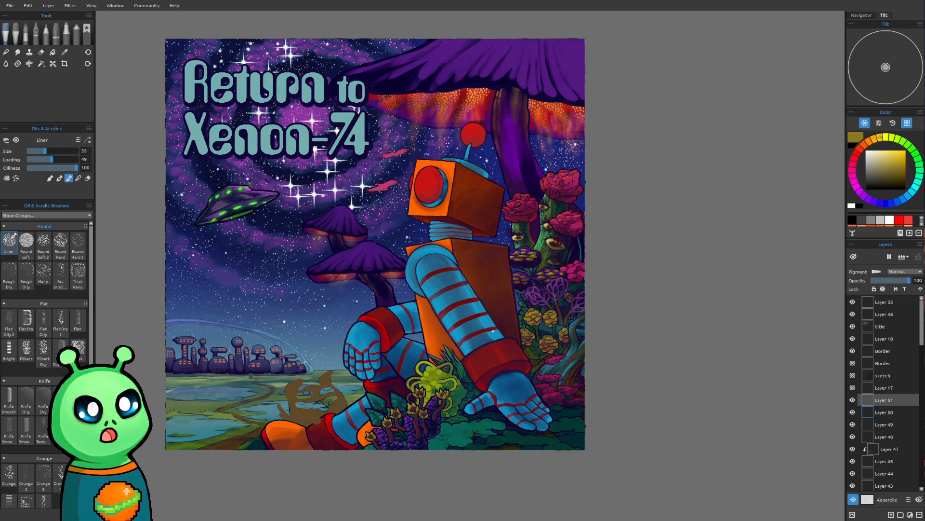
scroll(528, 316, up, 5)
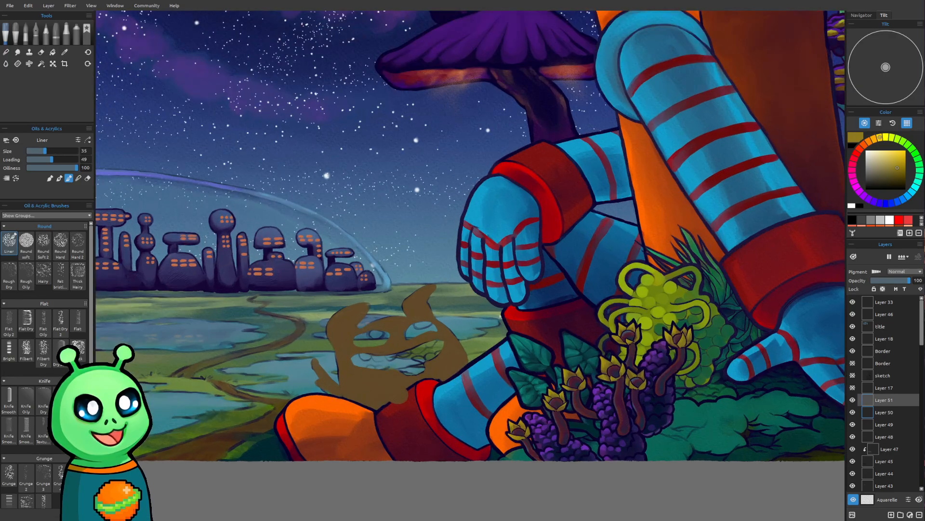
scroll(366, 341, up, 5)
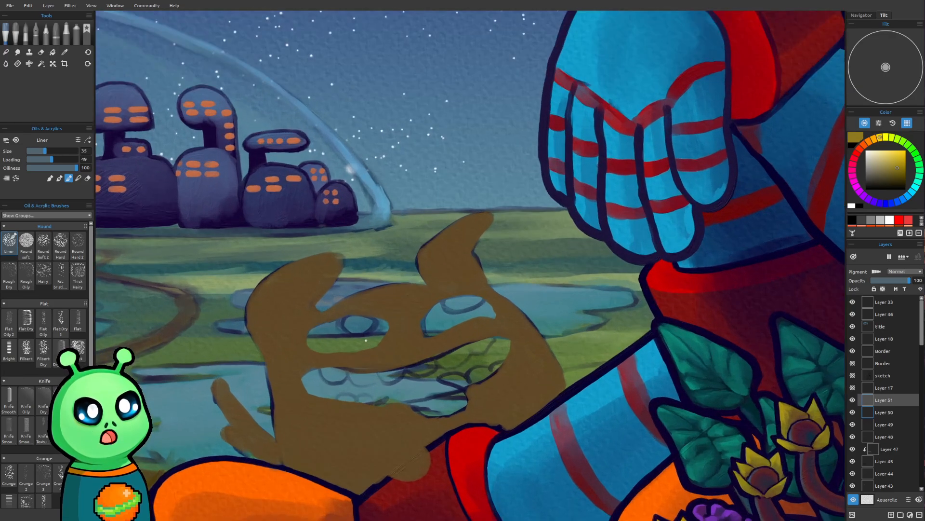
scroll(366, 340, down, 6)
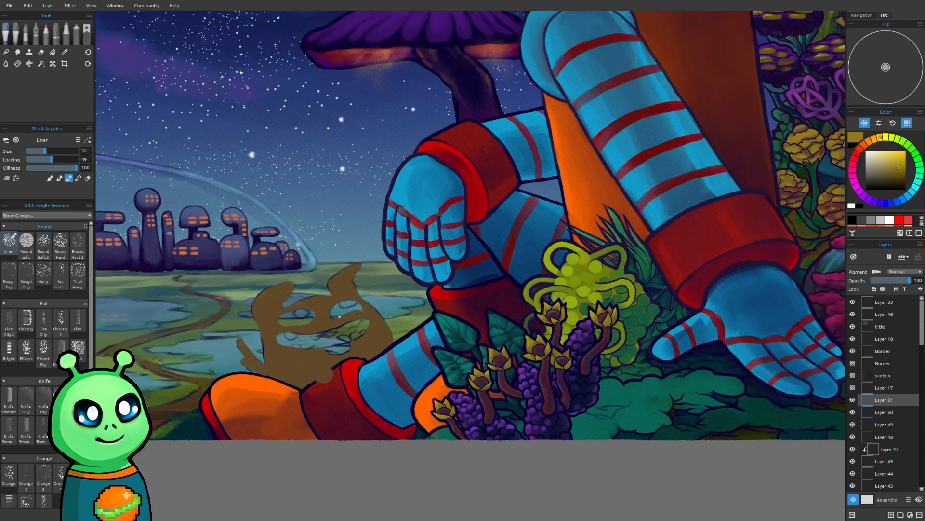
mouse_move(339, 316)
mouse_down()
mouse_move(334, 358)
mouse_move(318, 373)
mouse_up()
mouse_move(365, 304)
mouse_down()
mouse_move(346, 337)
mouse_move(285, 368)
mouse_move(361, 323)
mouse_up()
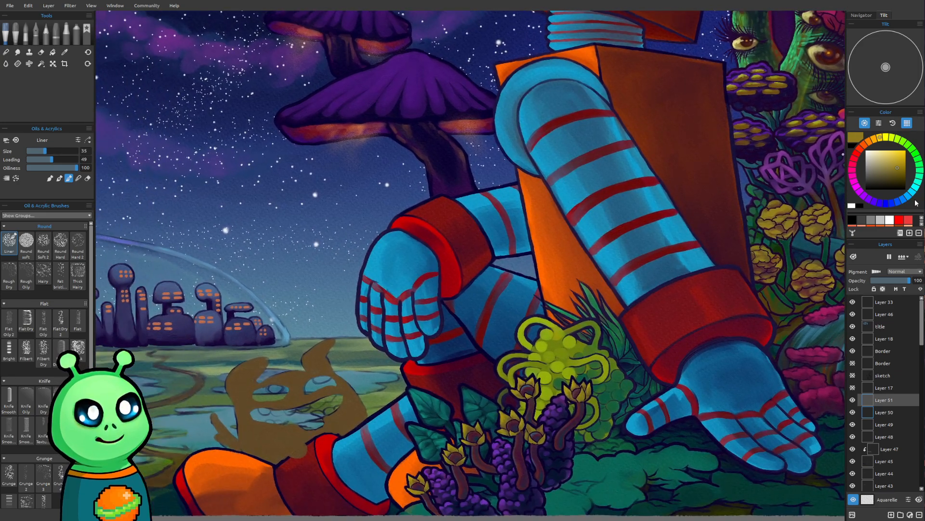
click(898, 159)
drag(318, 366, 318, 365)
scroll(318, 364, up, 5)
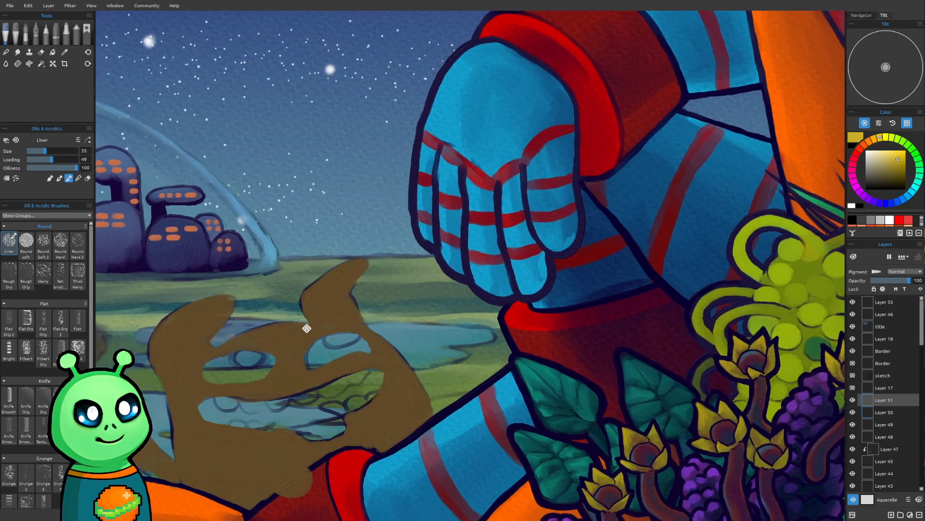
drag(306, 328, 338, 290)
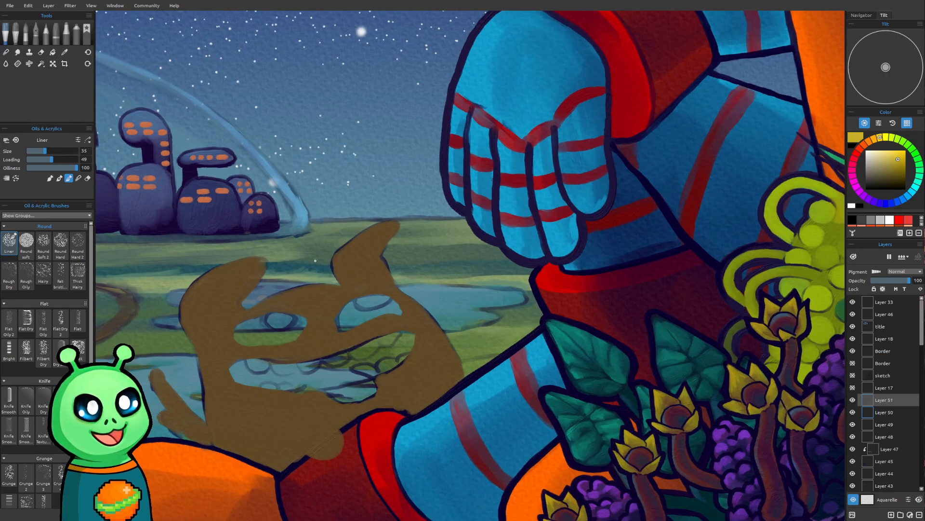
Step: Paint yellow along the outer and inner rims of both of the creature's ears at size 35, leaving their centers brown
mouse_move(201, 290)
mouse_down()
mouse_move(222, 292)
mouse_move(255, 265)
mouse_move(233, 268)
mouse_up()
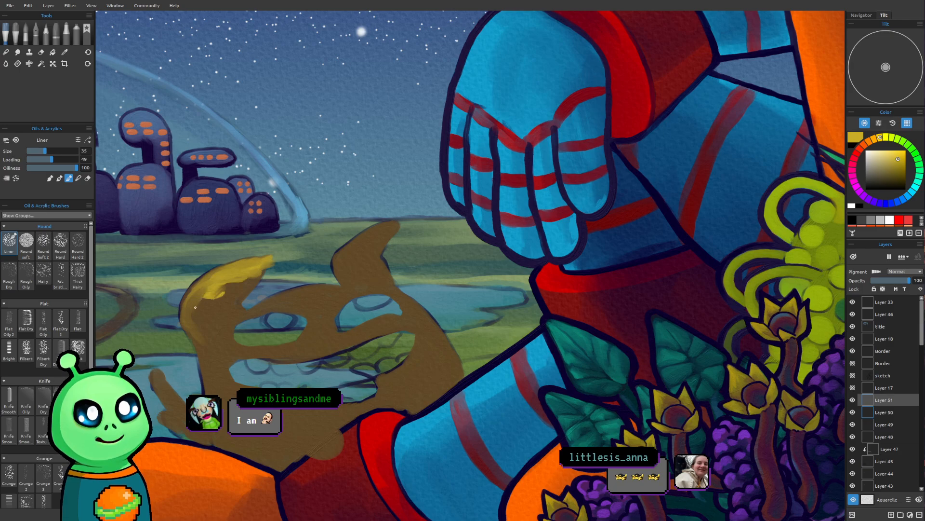
mouse_move(214, 279)
mouse_down()
mouse_move(184, 312)
mouse_move(197, 288)
mouse_move(188, 327)
mouse_move(184, 318)
mouse_move(211, 354)
mouse_up()
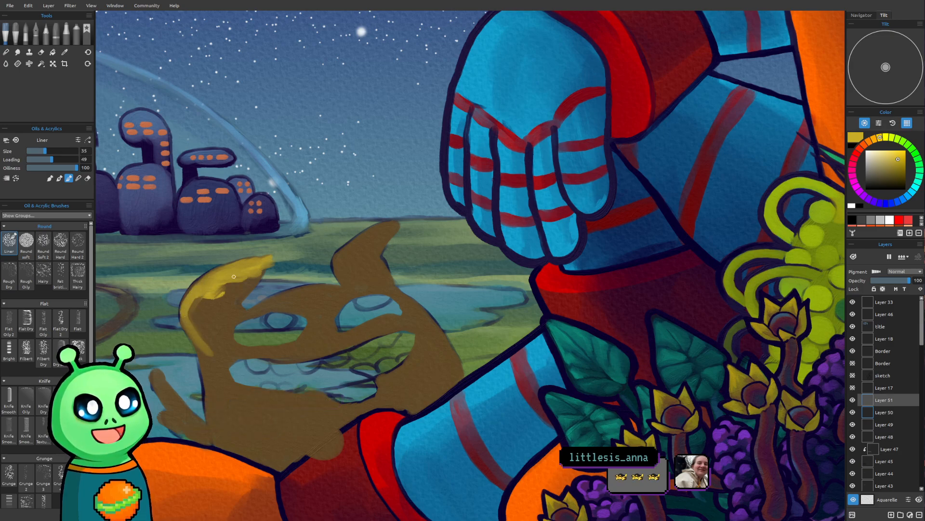
drag(340, 253, 417, 221)
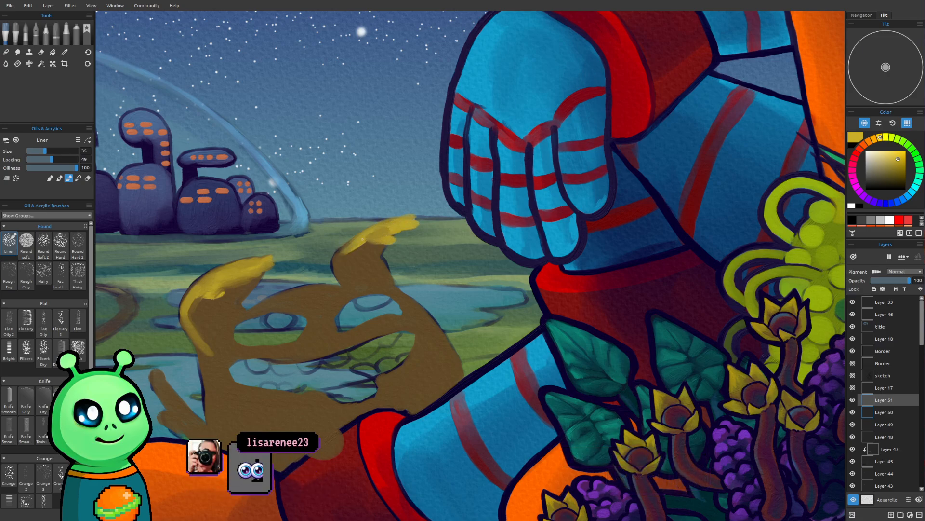
mouse_move(358, 249)
mouse_down()
mouse_move(346, 278)
mouse_move(336, 266)
mouse_move(350, 289)
mouse_up()
drag(353, 253, 385, 228)
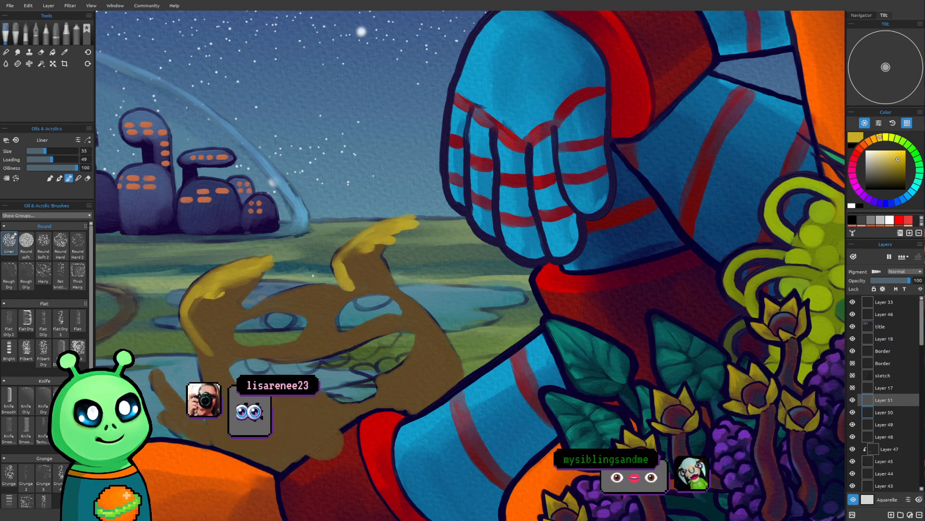
mouse_move(257, 280)
mouse_down()
mouse_move(241, 308)
mouse_move(212, 298)
mouse_up()
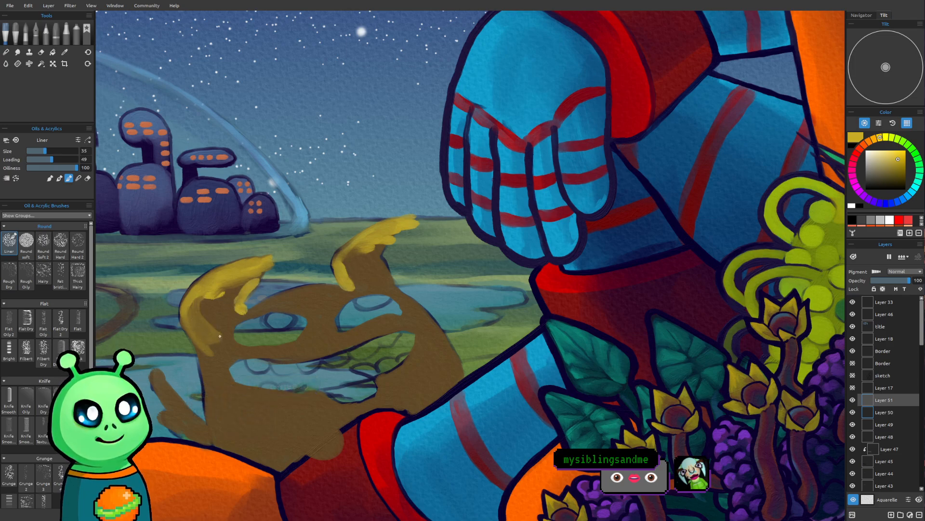
drag(209, 339, 193, 302)
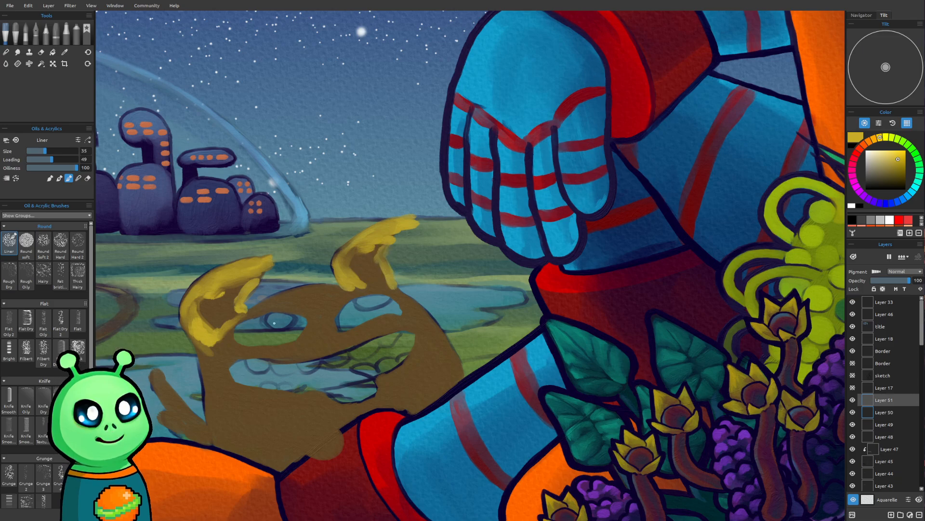
Step: Paint a yellow forehead tuft and brow between the ears, and extend yellow down the creature's city-side cheek at size 40
mouse_move(256, 309)
mouse_down()
mouse_move(304, 281)
mouse_move(322, 279)
mouse_move(247, 312)
mouse_move(348, 288)
mouse_move(325, 304)
mouse_move(338, 303)
mouse_move(325, 317)
mouse_move(307, 305)
mouse_move(273, 307)
mouse_up()
key(])
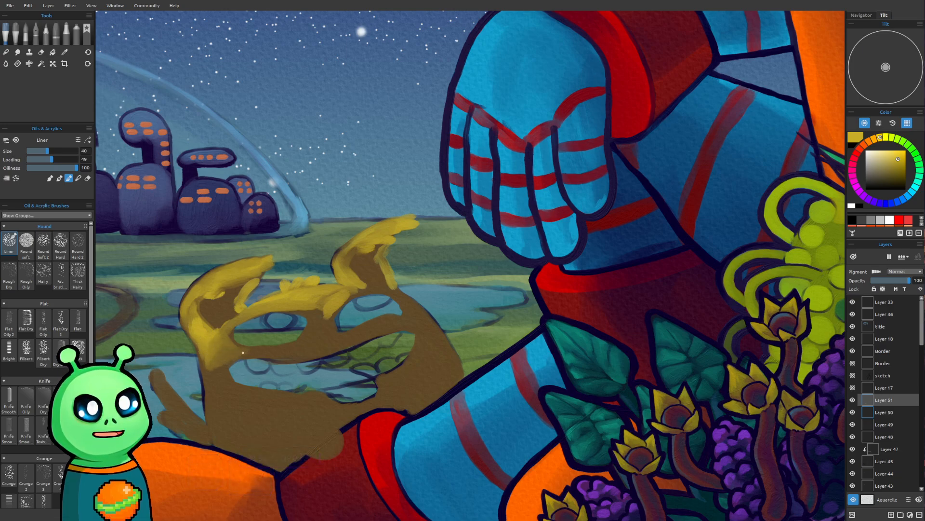
drag(205, 359, 214, 368)
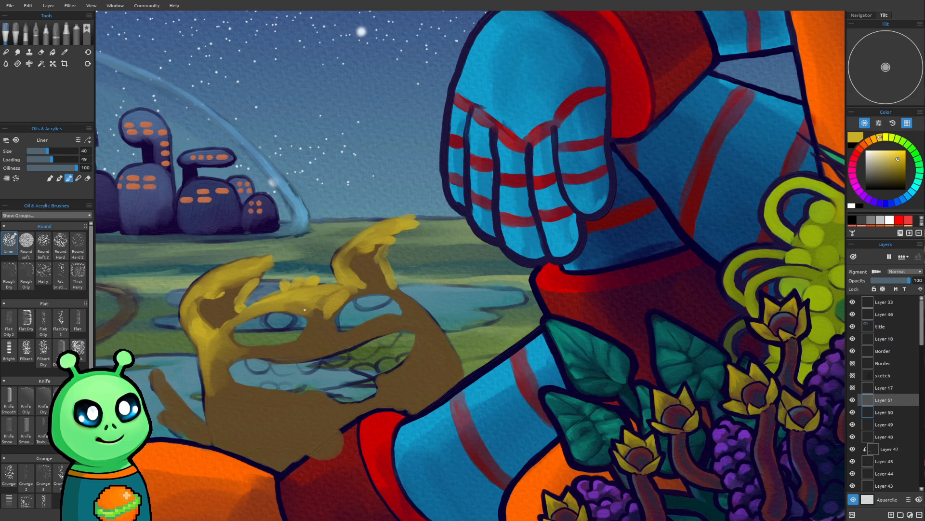
Step: Cover the creature's muzzle, the area between and around its eyes, and its upper far cheek with yellow
drag(320, 301, 322, 329)
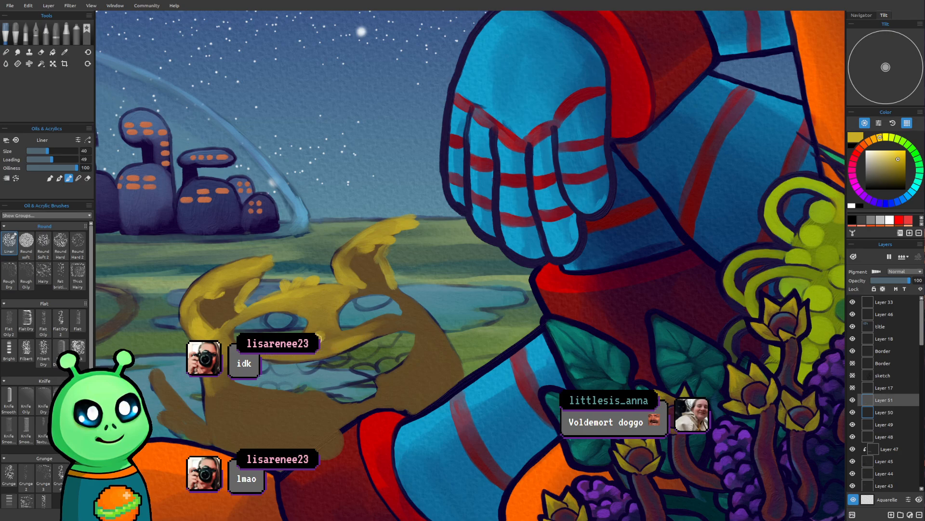
drag(327, 343, 331, 345)
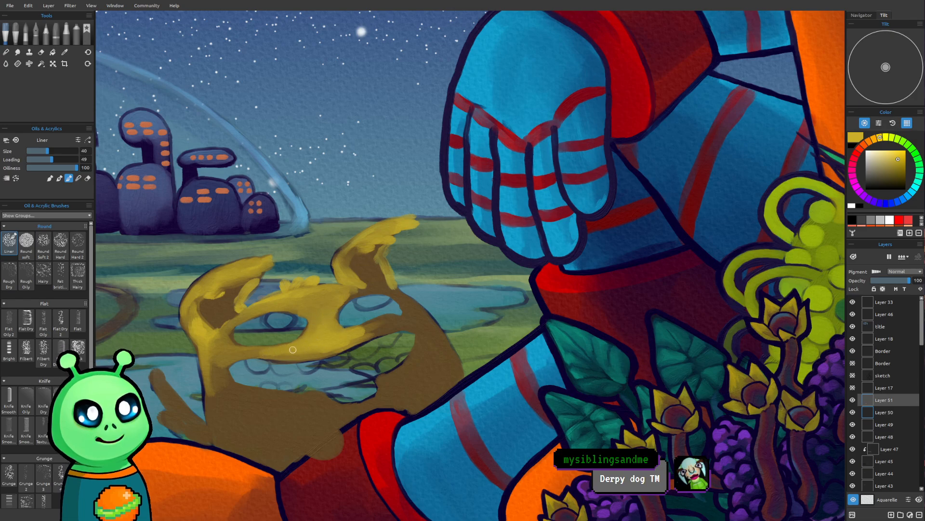
mouse_move(334, 345)
mouse_down()
mouse_move(391, 320)
mouse_move(367, 326)
mouse_move(407, 327)
mouse_up()
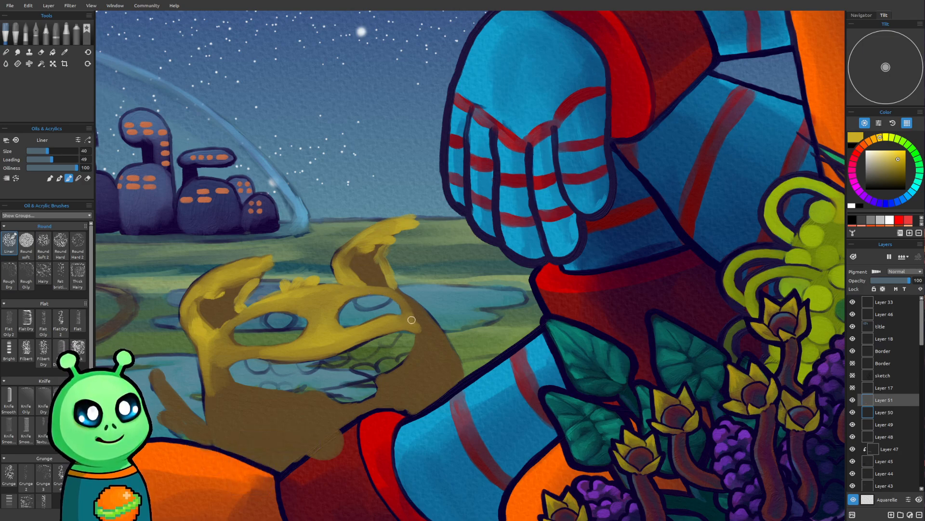
drag(401, 299, 434, 328)
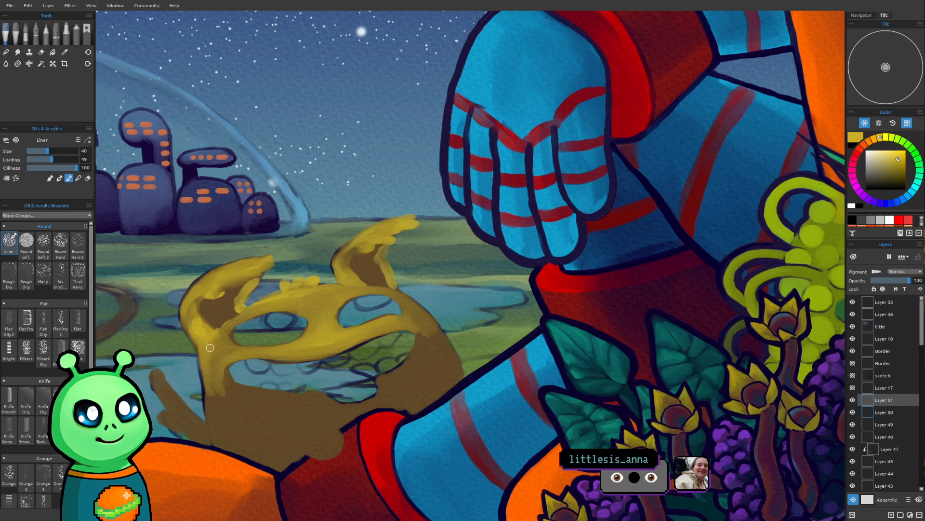
Step: Paint yellow along the creature's lower lip, and over its rounded paw on the boot at size 50
drag(217, 392, 226, 382)
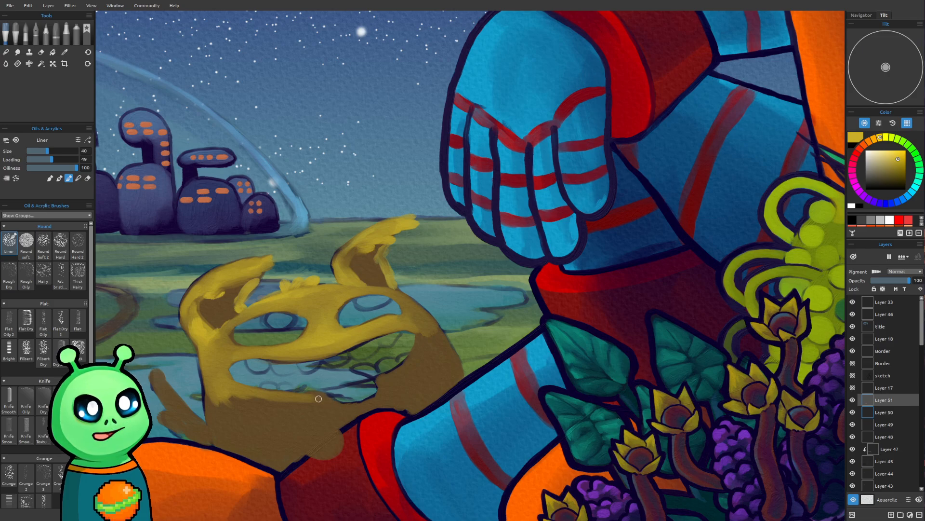
key(])
key(])
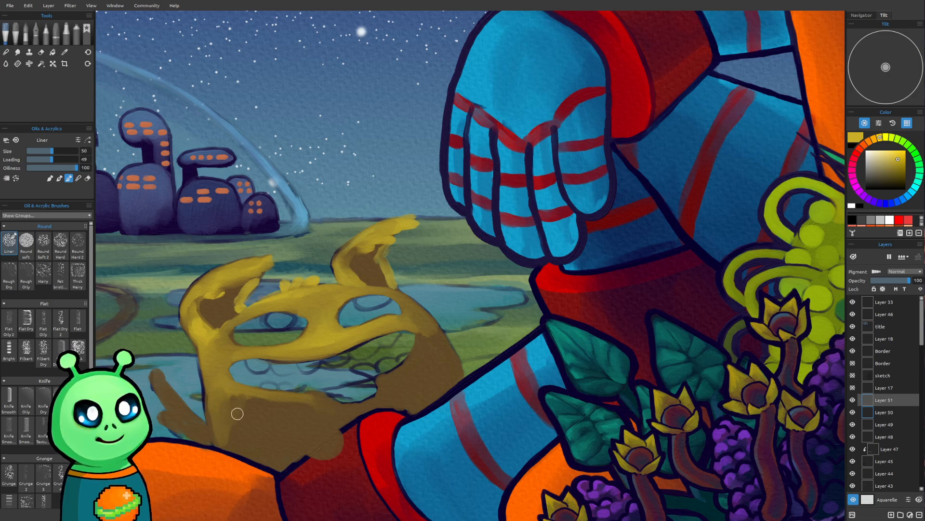
mouse_move(273, 428)
mouse_down()
mouse_move(333, 435)
mouse_move(300, 434)
mouse_move(329, 449)
mouse_move(306, 433)
mouse_move(338, 441)
mouse_move(304, 433)
mouse_move(272, 449)
mouse_move(287, 436)
mouse_up()
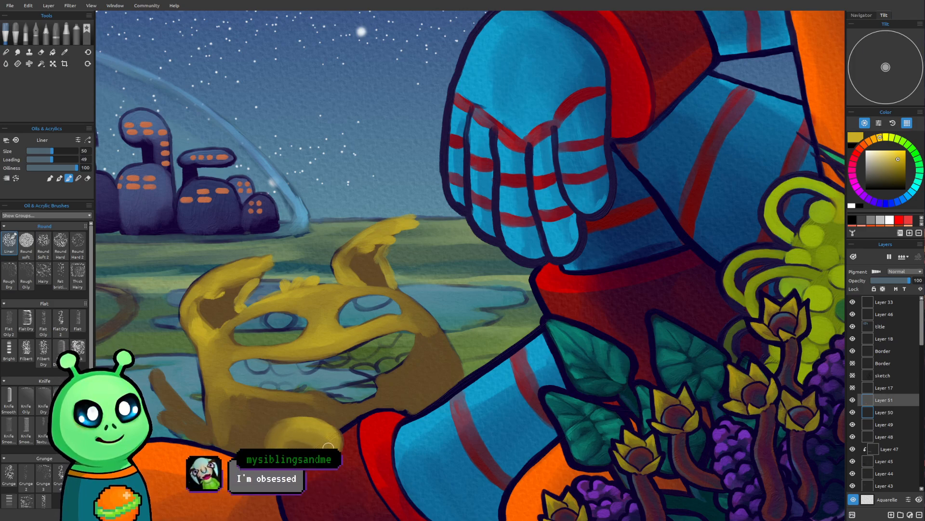
Step: Block yellow into the creature's chest and chin at size 70, and refine the city-side jaw at size 45
key(bracketright)
key(bracketright)
mouse_move(243, 413)
mouse_down()
mouse_move(231, 402)
mouse_move(254, 409)
mouse_move(254, 428)
mouse_move(232, 437)
mouse_move(257, 451)
mouse_up()
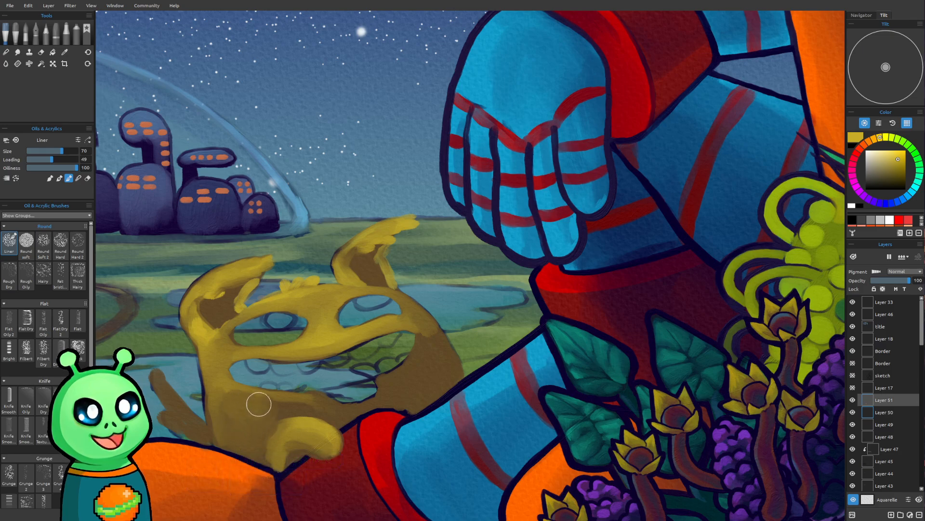
drag(256, 406, 242, 400)
key(bracketleft)
key(bracketleft)
key(bracketleft)
key(bracketleft)
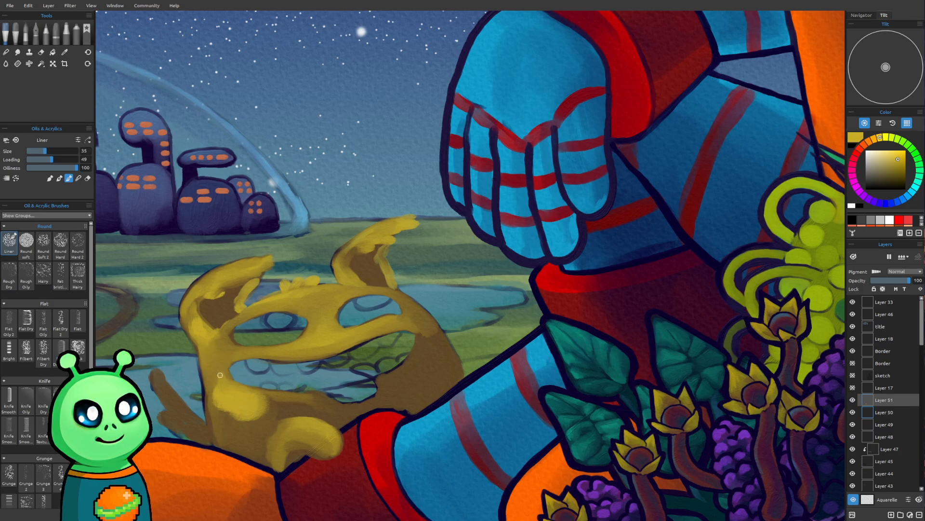
key(bracketright)
drag(216, 405, 245, 416)
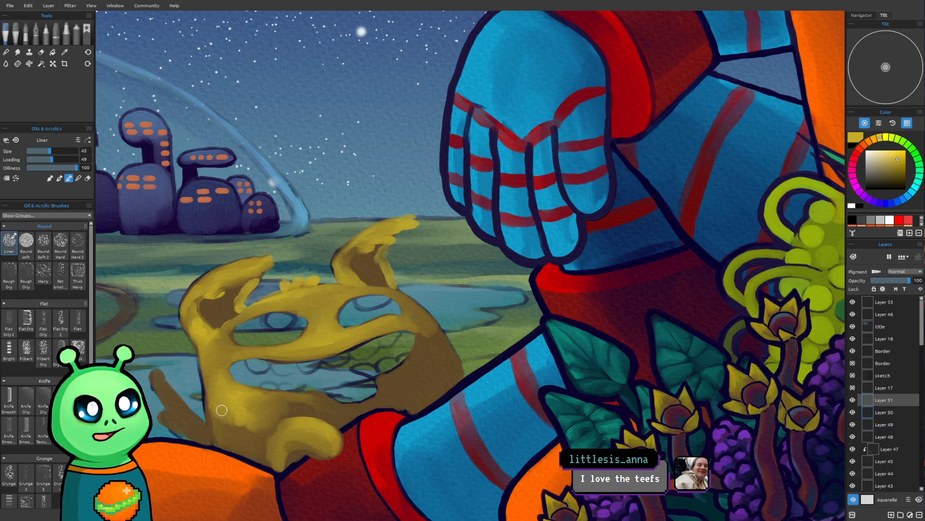
Step: Blend yellow over the creature's lower chest, around its paw and beneath its chin at size 50
key(])
mouse_move(235, 421)
mouse_down()
mouse_move(259, 421)
mouse_move(253, 445)
mouse_up()
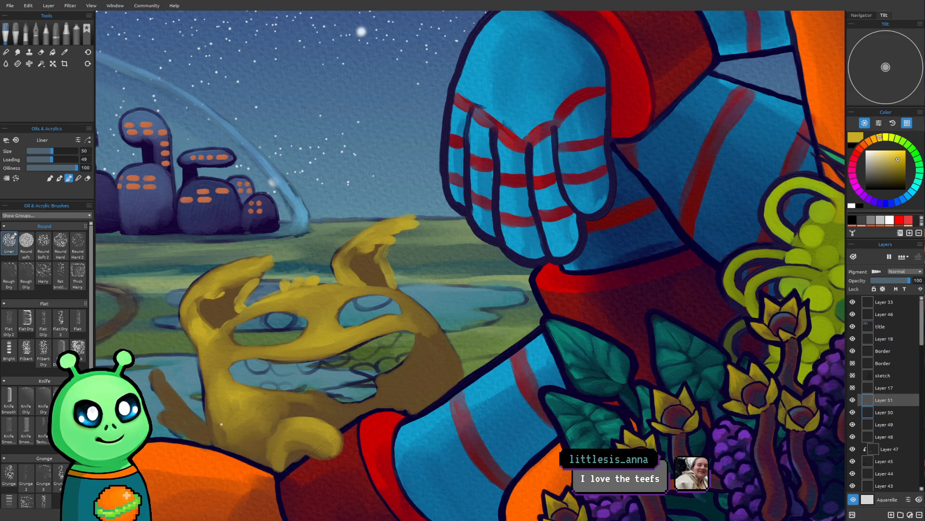
drag(289, 424, 253, 449)
drag(297, 430, 261, 453)
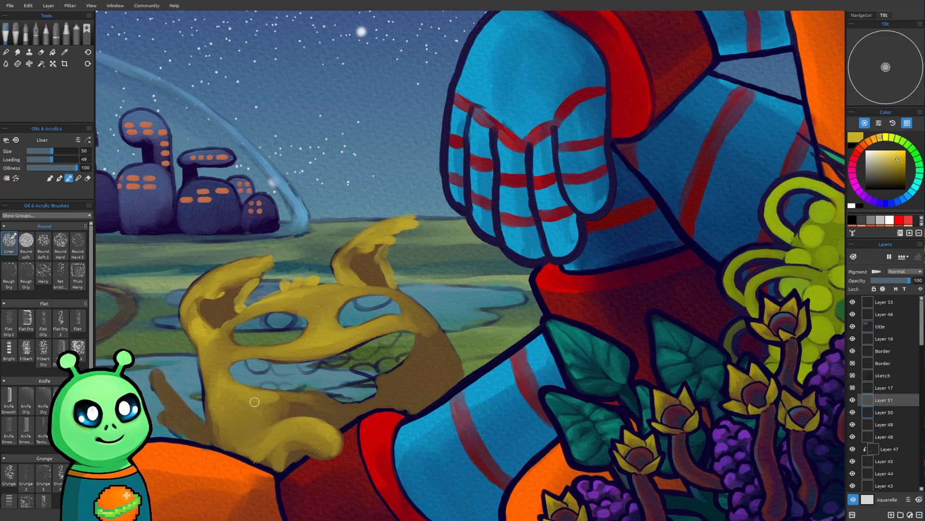
mouse_move(268, 421)
mouse_down()
mouse_move(305, 412)
mouse_move(281, 403)
mouse_move(316, 406)
mouse_move(258, 398)
mouse_move(291, 403)
mouse_move(250, 425)
mouse_move(308, 404)
mouse_move(336, 412)
mouse_move(310, 401)
mouse_up()
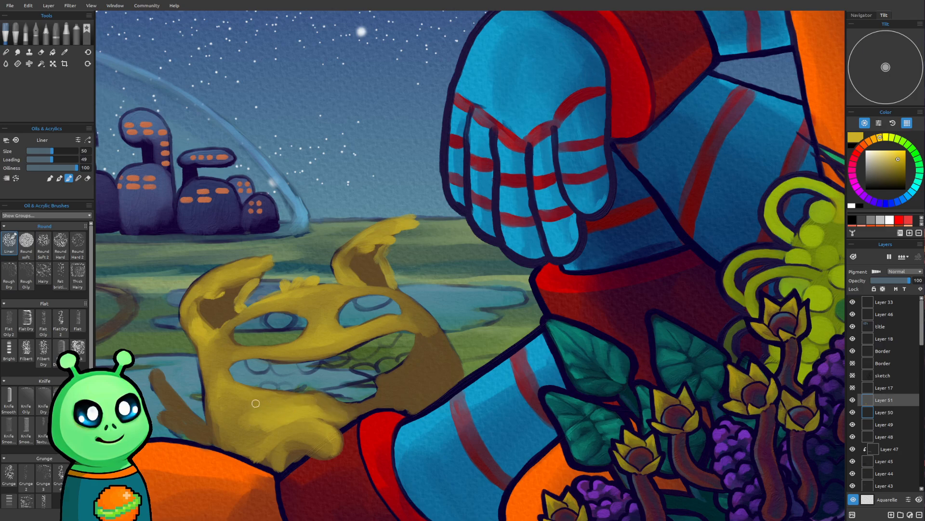
Step: Fill the creature's far cheek and jaw beside the robot's leg with yellow at size 60
key(])
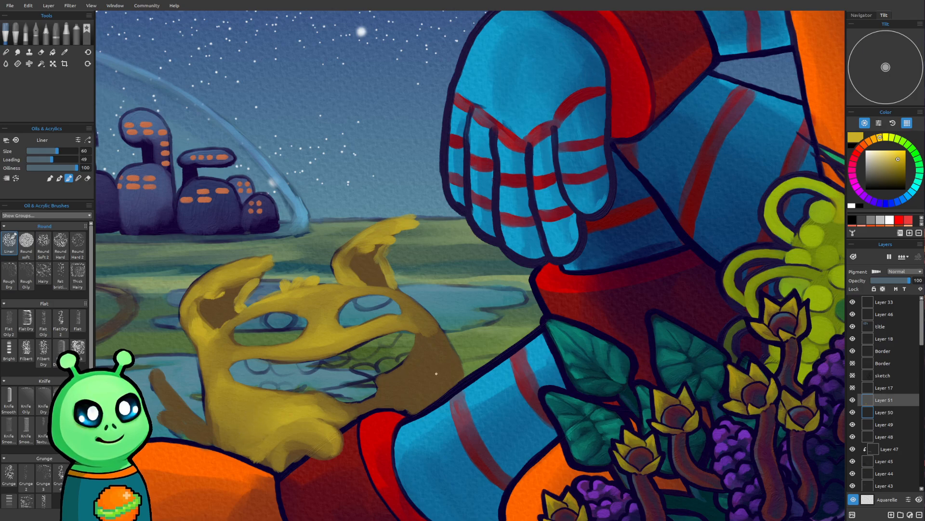
drag(400, 386, 424, 348)
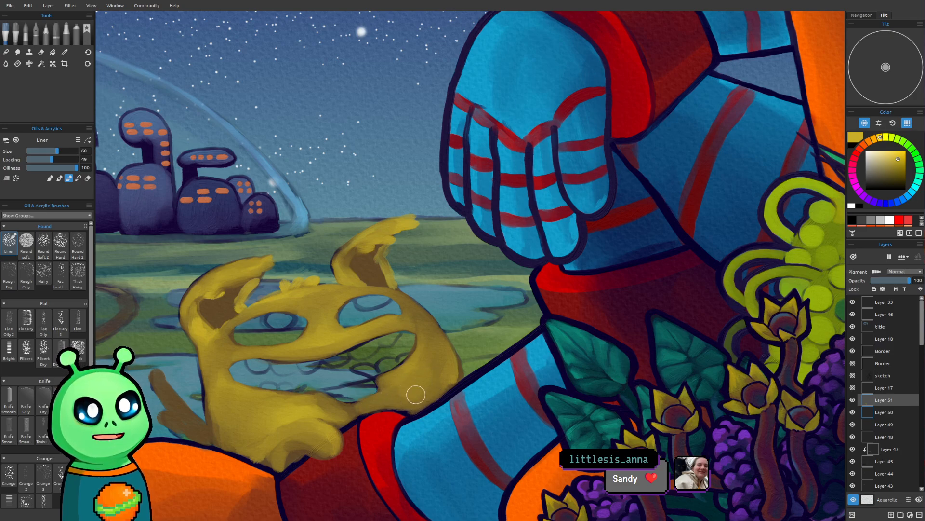
mouse_move(426, 368)
mouse_down()
mouse_move(425, 338)
mouse_move(446, 355)
mouse_move(447, 383)
mouse_move(445, 373)
mouse_move(412, 379)
mouse_move(431, 334)
mouse_up()
Step: Build up yellow along the far cheek's edge beside the eye at size 35, and reduce the brush to size 30
key(bracketleft)
key(bracketleft)
key(bracketleft)
key(bracketleft)
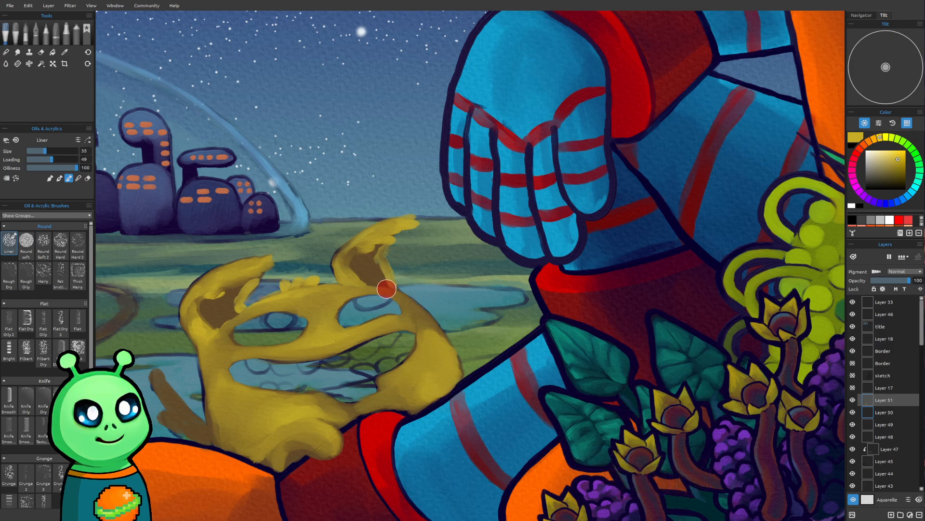
mouse_move(407, 301)
mouse_down()
mouse_move(435, 328)
mouse_move(424, 306)
mouse_move(400, 319)
mouse_move(421, 330)
mouse_move(421, 317)
mouse_move(435, 345)
mouse_up()
key(bracketright)
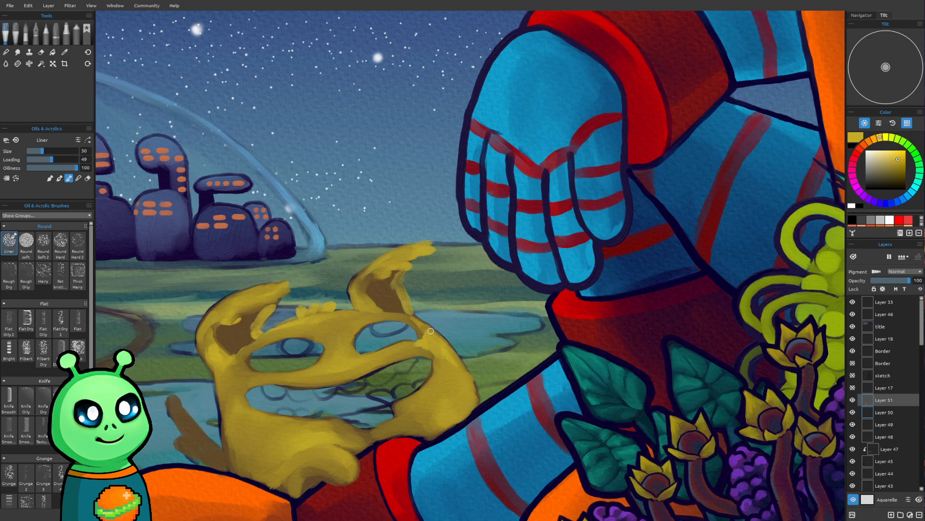
Step: Paint yellow over the brown base of the creature's tail, covering both prongs with a small brush
key(bracketright)
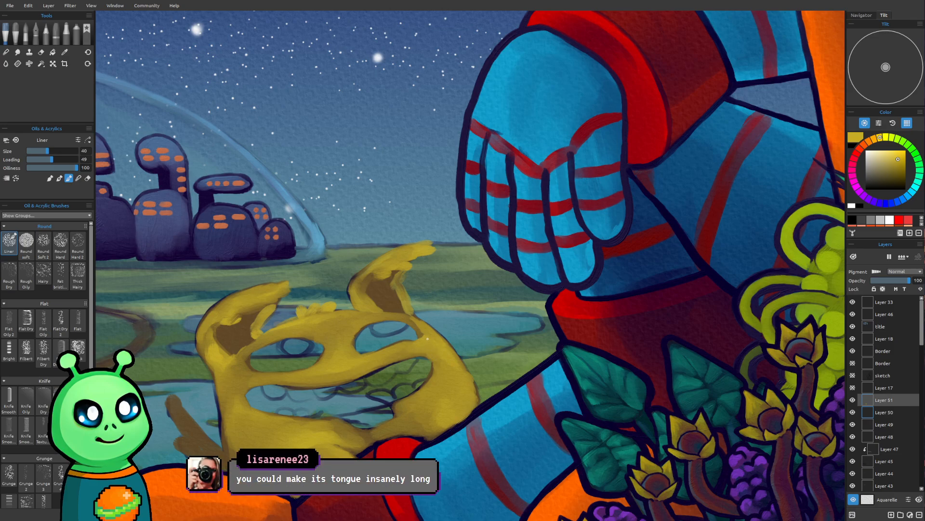
scroll(421, 319, down, 4)
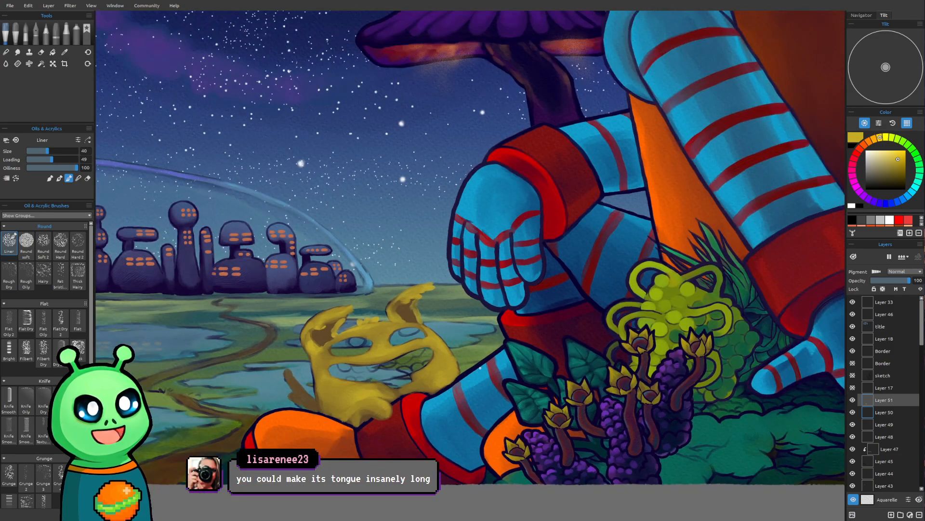
mouse_move(479, 368)
mouse_down()
mouse_move(469, 407)
mouse_move(488, 344)
mouse_up()
scroll(412, 399, up, 2)
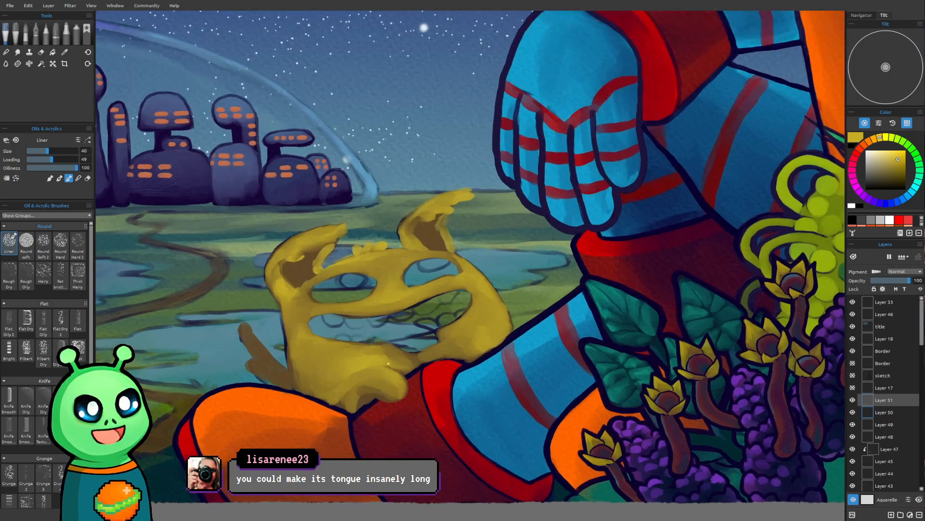
scroll(396, 322, up, 2)
scroll(396, 322, up, 3)
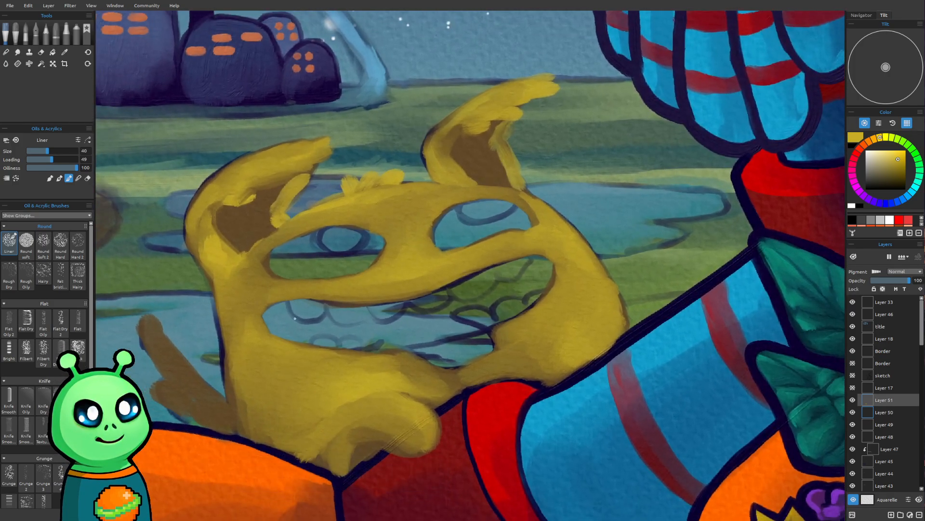
drag(204, 340, 314, 345)
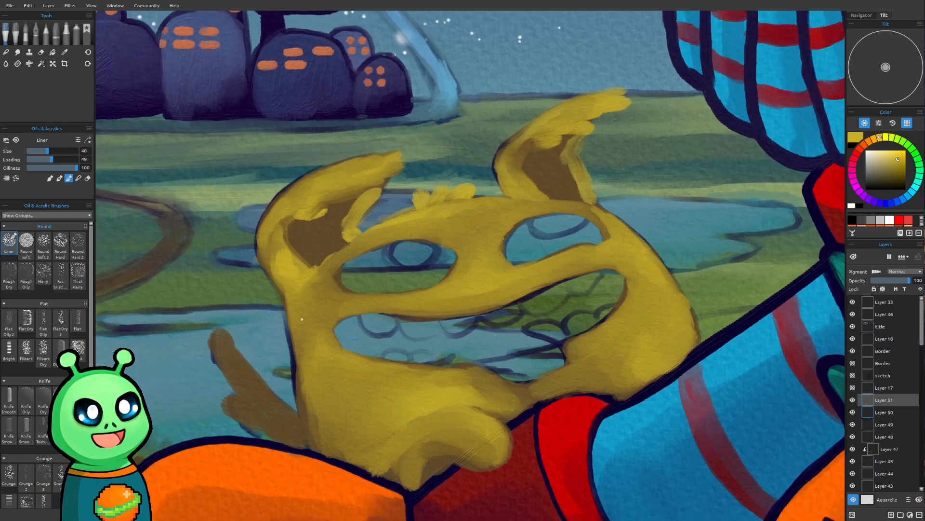
key(bracketleft)
key(bracketleft)
key(bracketleft)
key(bracketleft)
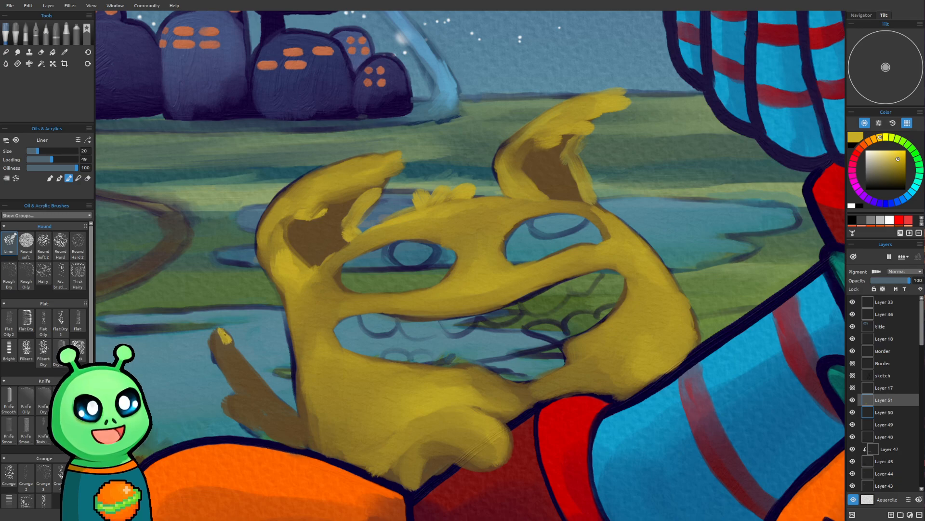
key(bracketright)
mouse_move(223, 331)
mouse_down()
mouse_move(252, 382)
mouse_move(290, 412)
mouse_up()
mouse_move(218, 350)
mouse_down()
mouse_move(265, 408)
mouse_move(231, 394)
mouse_move(268, 411)
mouse_move(253, 411)
mouse_move(280, 413)
mouse_move(290, 427)
mouse_move(258, 416)
mouse_move(291, 437)
mouse_move(296, 436)
mouse_up()
Step: Extend the tail's lower tuft outward with yellow at size 40, and reduce the brush to size 20
key(])
key(])
key(])
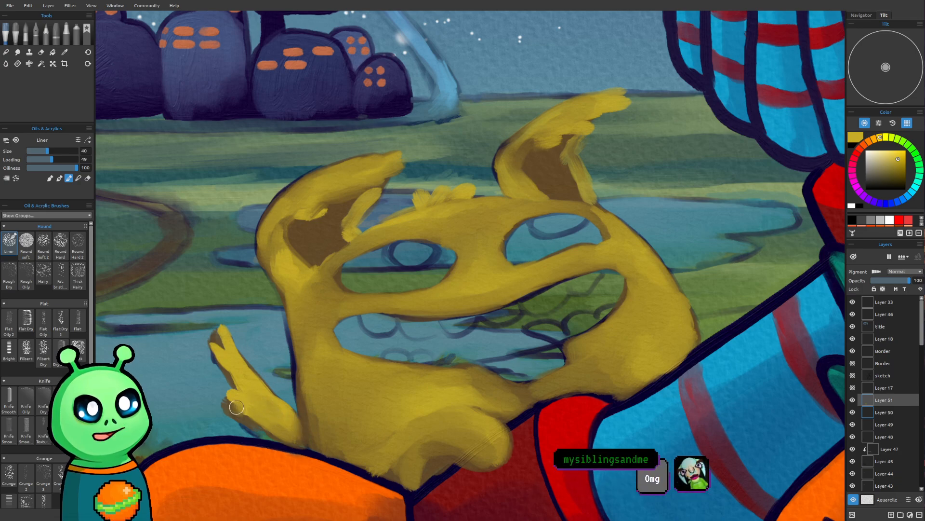
drag(231, 399, 217, 393)
key([)
key([)
key([)
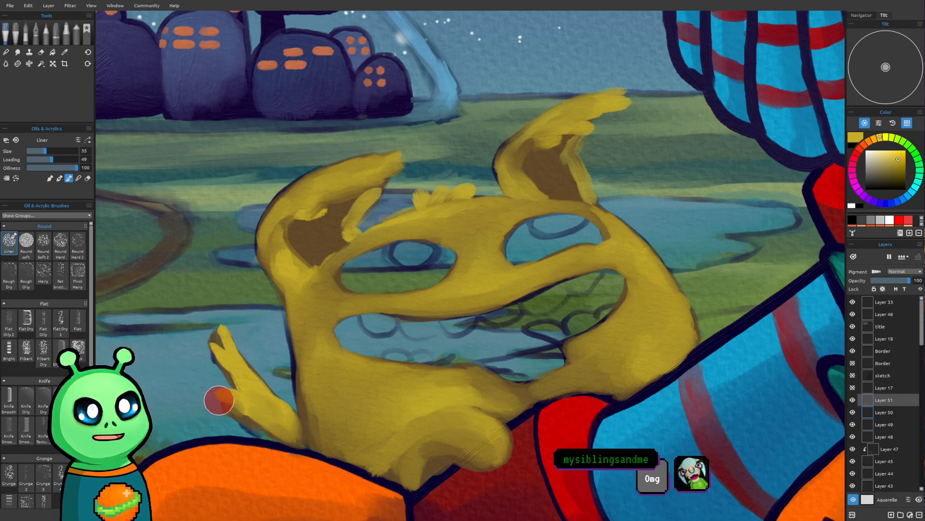
key([)
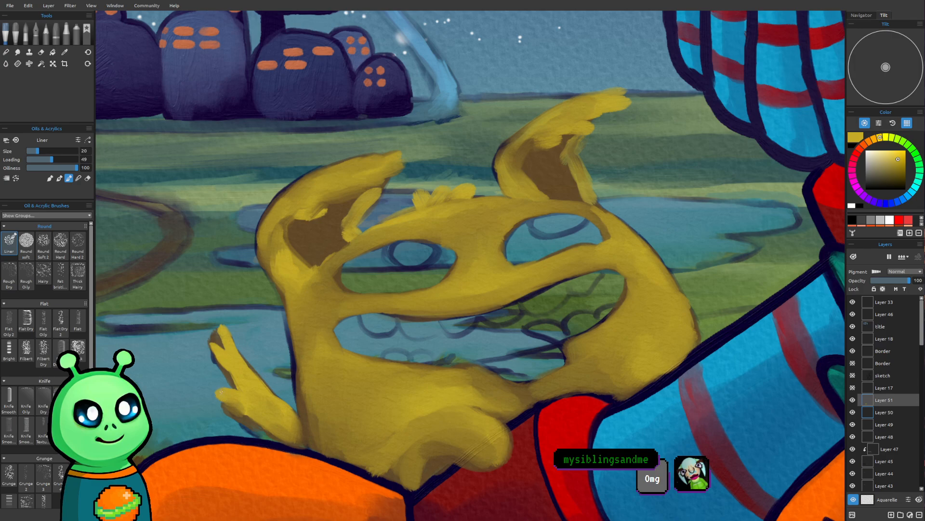
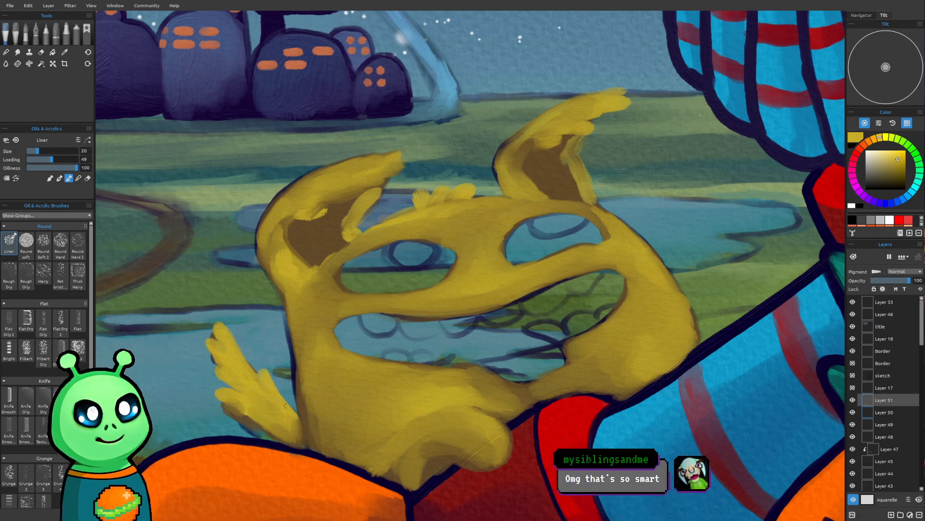
Step: Fill the tail's lower edge down to the orange boot with yellow at size 30
key(bracketright)
key(bracketright)
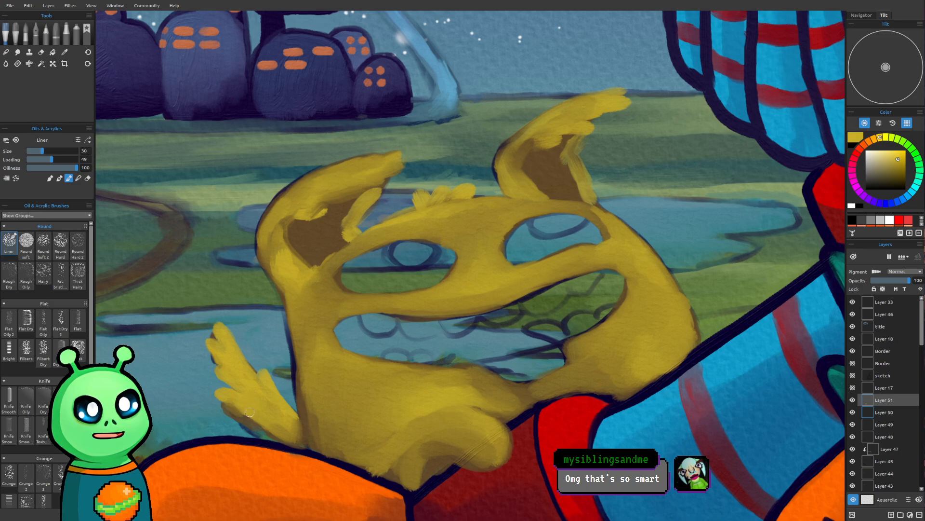
drag(234, 405, 281, 438)
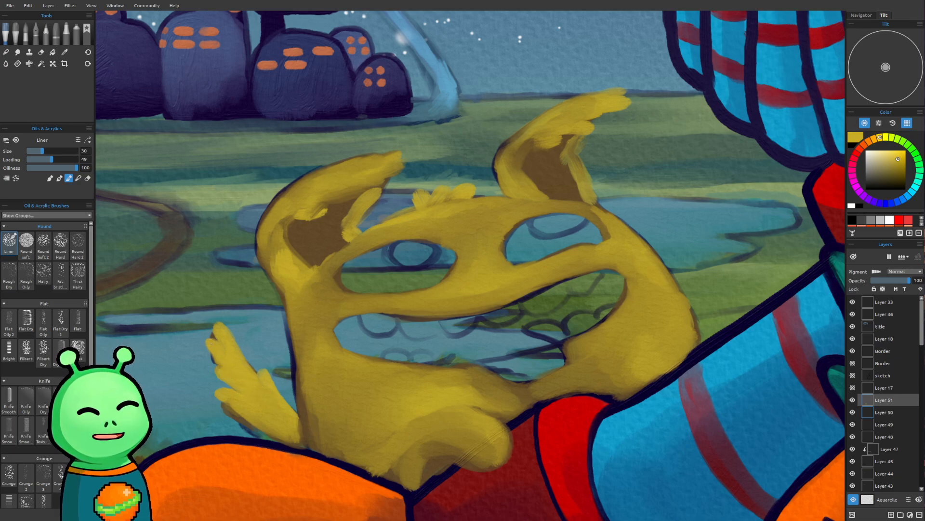
Step: Paint yellow over the creature's paw and toes at size 30, and blend yellow beneath its chin at size 40
scroll(294, 302, down, 5)
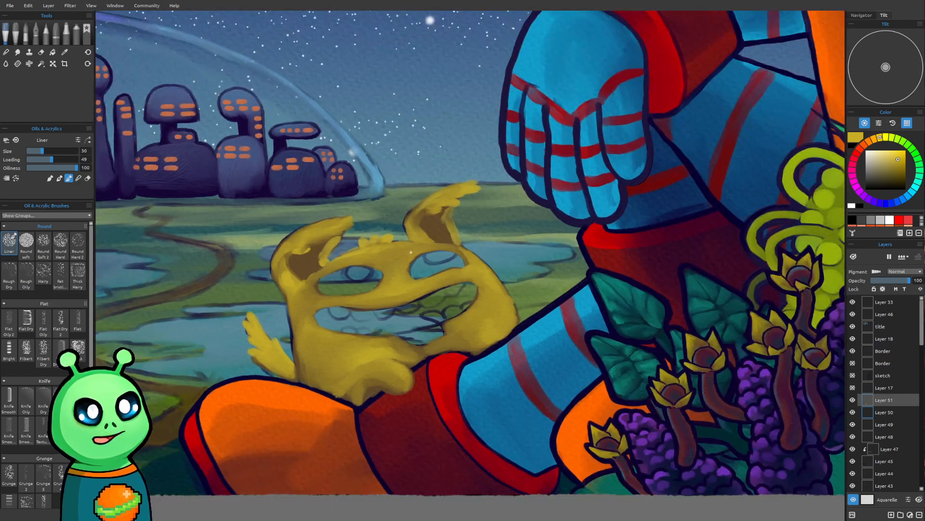
drag(431, 299, 358, 348)
scroll(243, 367, up, 5)
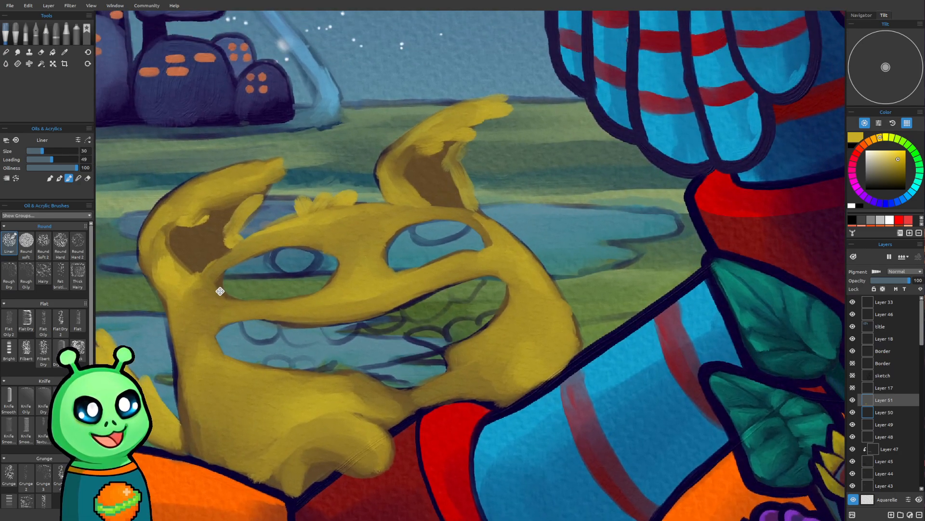
drag(325, 138, 373, 132)
mouse_move(351, 424)
mouse_down()
mouse_move(405, 419)
mouse_move(370, 418)
mouse_move(427, 434)
mouse_move(402, 419)
mouse_move(428, 436)
mouse_move(420, 424)
mouse_move(400, 435)
mouse_move(375, 422)
mouse_move(412, 438)
mouse_move(406, 432)
mouse_move(419, 457)
mouse_move(427, 431)
mouse_up()
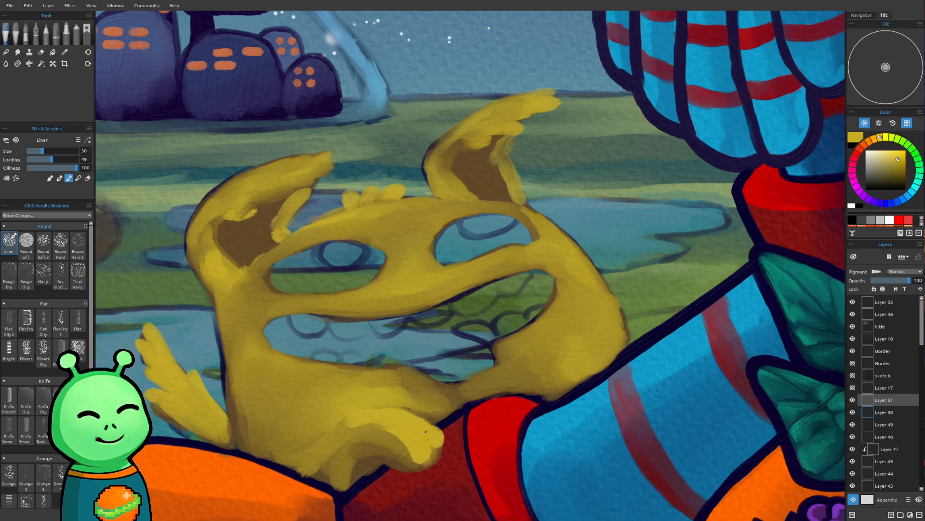
mouse_move(363, 434)
mouse_down()
mouse_move(398, 458)
mouse_move(402, 450)
mouse_up()
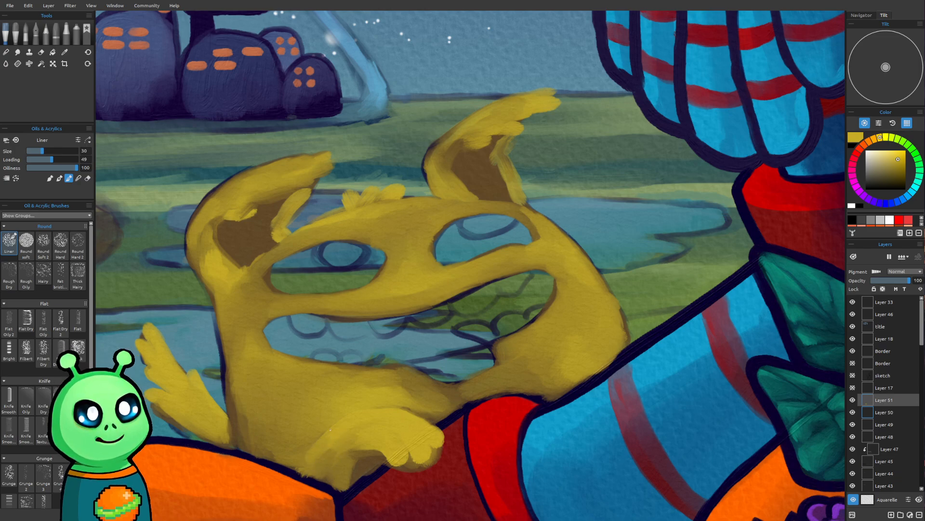
key(bracketright)
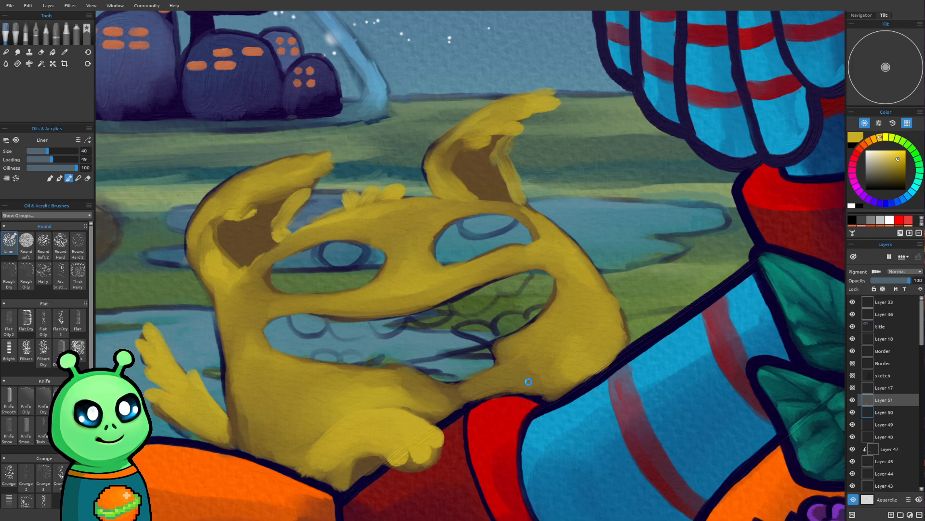
drag(499, 381, 468, 399)
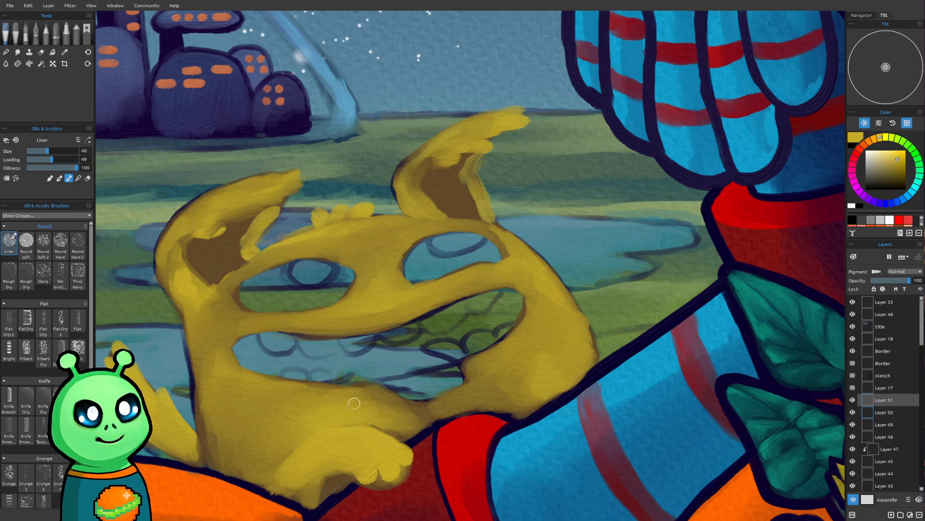
Step: Build up yellow across the brow above the city-side eye and the forehead between the eyes at size 30
key(bracketleft)
key(bracketleft)
key(bracketleft)
key(bracketleft)
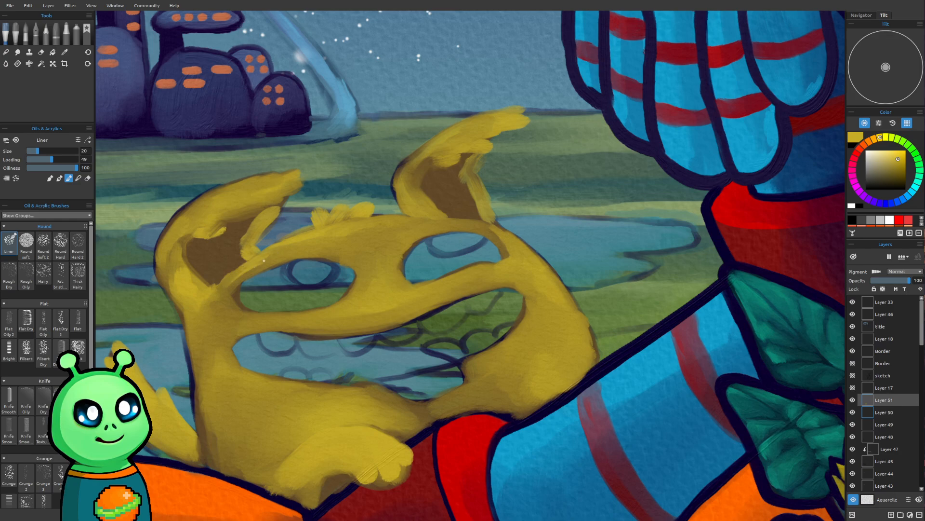
key(bracketright)
key(bracketright)
mouse_move(234, 281)
mouse_down()
mouse_move(299, 246)
mouse_move(337, 243)
mouse_move(256, 261)
mouse_up()
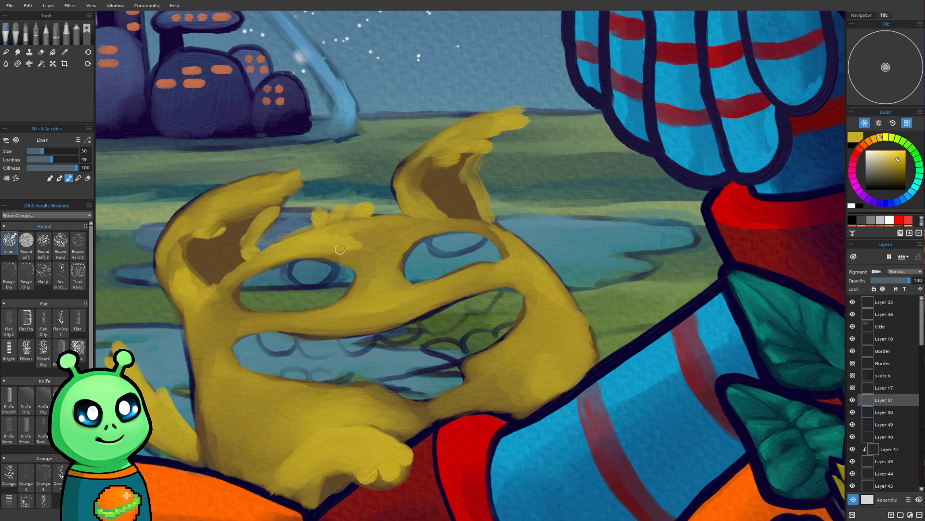
mouse_move(355, 226)
mouse_down()
mouse_move(368, 221)
mouse_move(376, 242)
mouse_up()
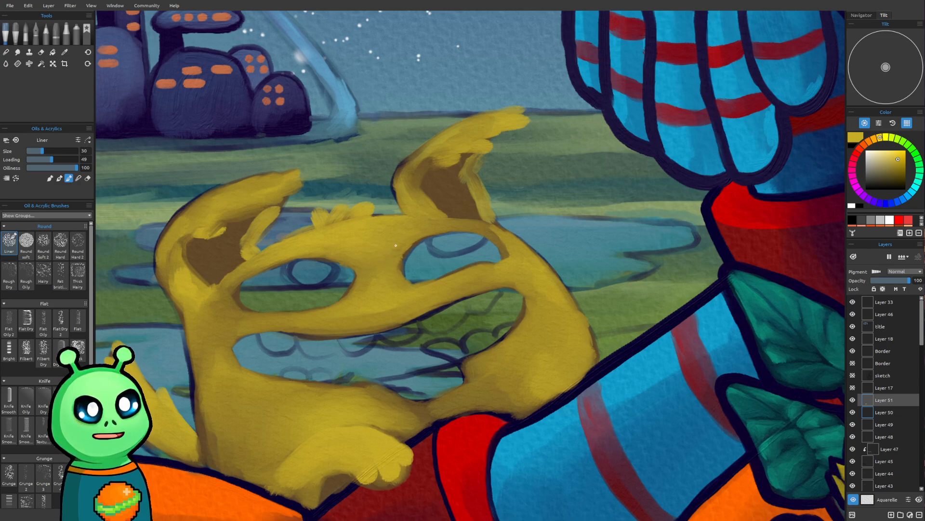
Step: Smooth the yellow at the far ear's base, above the mouth and along the chin at size 30
drag(474, 194, 442, 233)
drag(388, 334, 435, 331)
drag(381, 402, 423, 367)
Step: Choose a pale cream and fill most of the white of the creature's city-side eye at size 30
scroll(422, 368, down, 5)
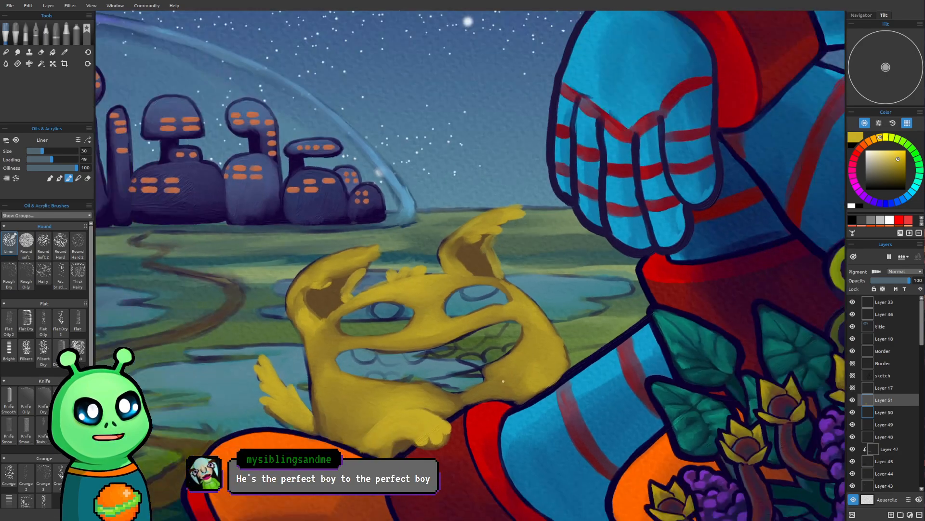
scroll(544, 379, down, 4)
scroll(497, 399, up, 5)
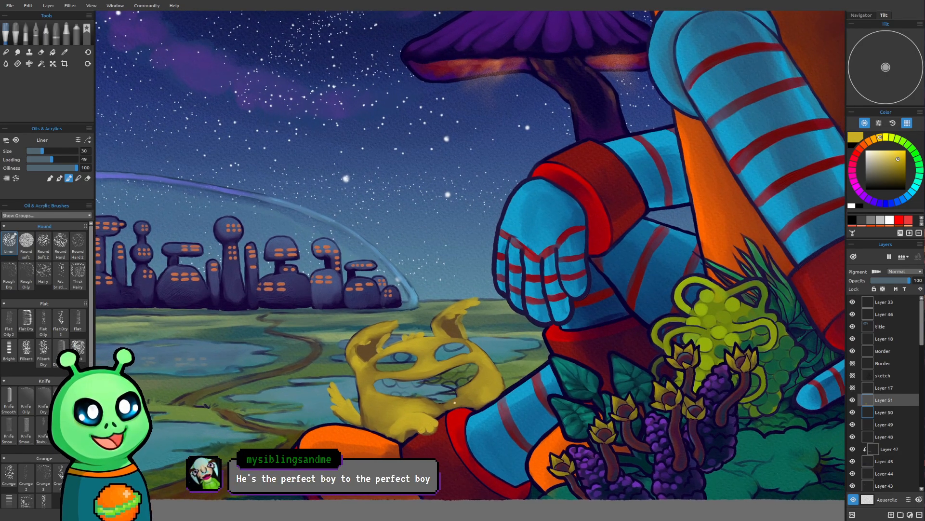
scroll(392, 384, up, 3)
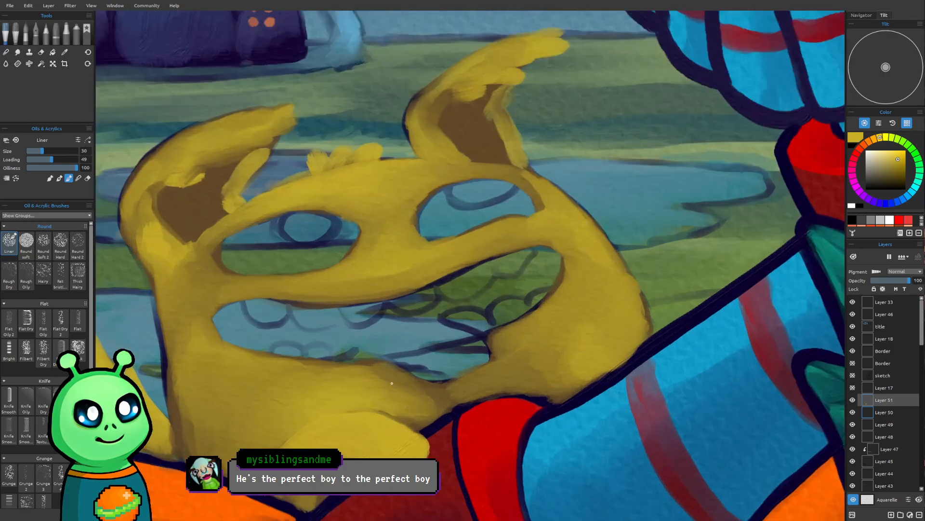
drag(523, 329, 513, 340)
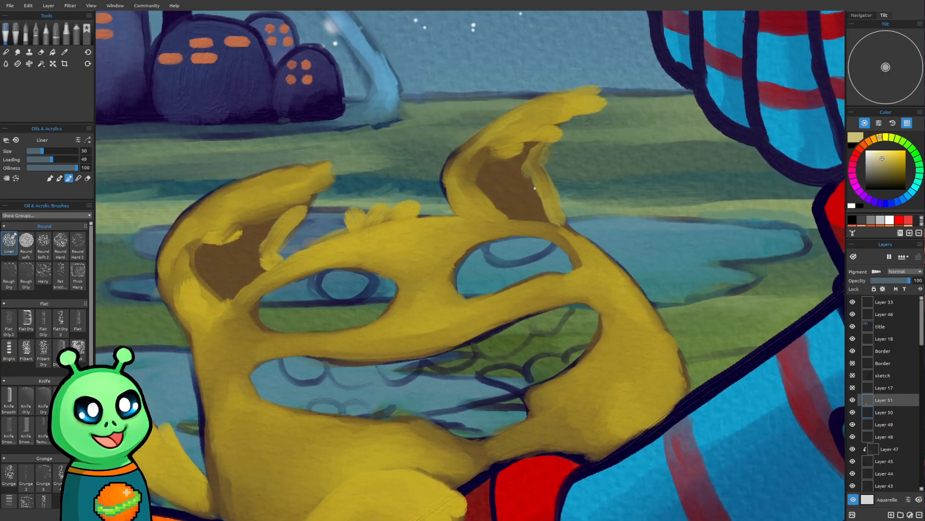
mouse_move(276, 315)
mouse_down()
mouse_move(326, 288)
mouse_move(309, 288)
mouse_move(292, 311)
mouse_move(276, 306)
mouse_move(285, 318)
mouse_move(273, 304)
mouse_move(298, 294)
mouse_move(275, 312)
mouse_move(317, 310)
mouse_move(272, 316)
mouse_move(324, 318)
mouse_move(275, 319)
mouse_move(316, 321)
mouse_move(307, 301)
mouse_move(331, 314)
mouse_move(310, 295)
mouse_move(332, 313)
mouse_move(321, 297)
mouse_move(340, 312)
mouse_move(356, 299)
mouse_move(339, 313)
mouse_move(384, 291)
mouse_move(354, 315)
mouse_move(286, 317)
mouse_up()
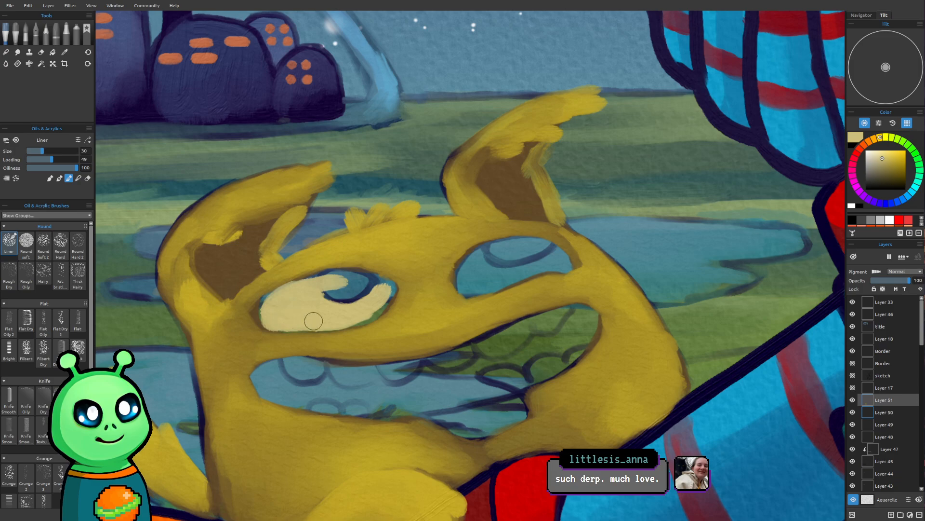
Step: Refine the city-side eye's cream edge at size 14, and fill the far eye's white around the iris, enlarging the brush to 20
key(bracketleft)
key(bracketleft)
key(bracketleft)
key(bracketleft)
mouse_move(279, 300)
mouse_down()
mouse_move(306, 285)
mouse_move(333, 325)
mouse_move(287, 323)
mouse_move(359, 322)
mouse_move(282, 329)
mouse_move(369, 314)
mouse_up()
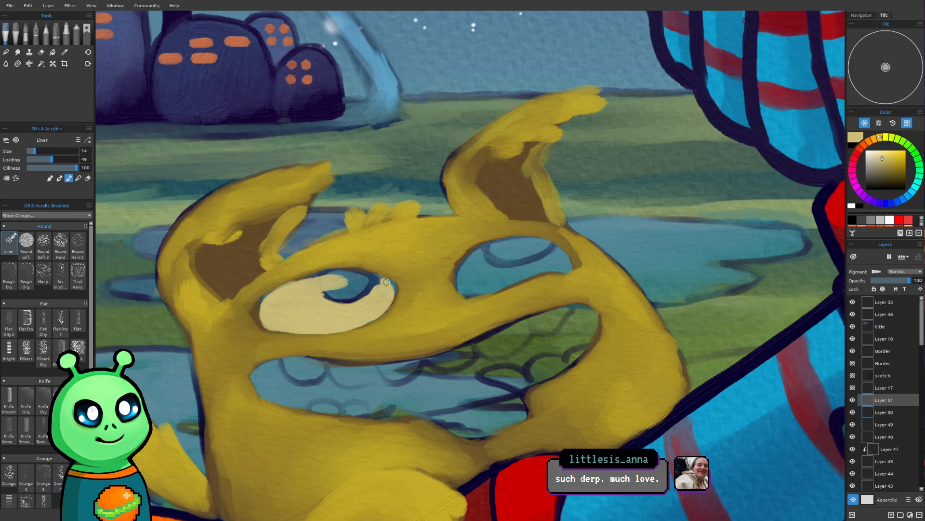
mouse_move(480, 249)
mouse_down()
mouse_move(463, 281)
mouse_move(475, 252)
mouse_move(463, 272)
mouse_move(467, 290)
mouse_move(465, 266)
mouse_move(458, 278)
mouse_move(468, 294)
mouse_move(459, 280)
mouse_move(467, 293)
mouse_move(482, 292)
mouse_move(527, 271)
mouse_move(561, 271)
mouse_up()
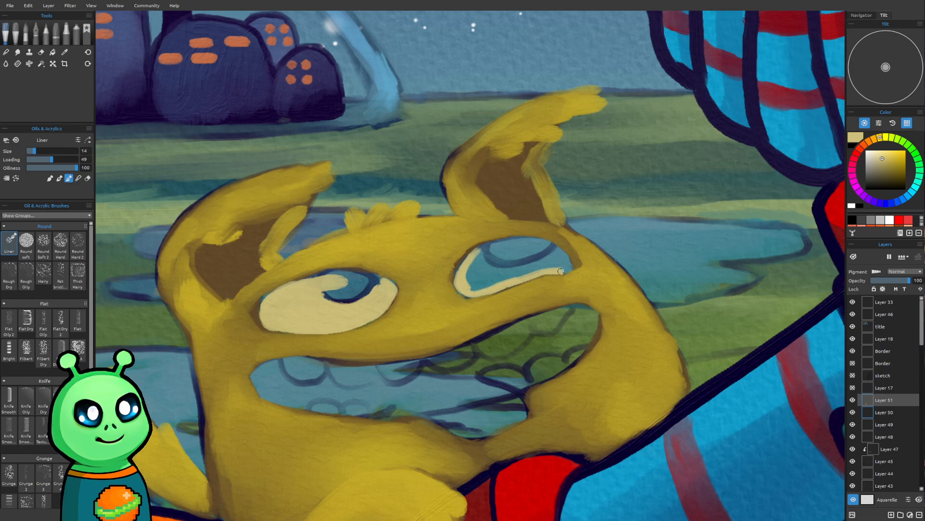
mouse_move(486, 266)
mouse_down()
mouse_move(470, 274)
mouse_move(484, 265)
mouse_move(491, 281)
mouse_move(481, 286)
mouse_move(555, 262)
mouse_move(533, 271)
mouse_up()
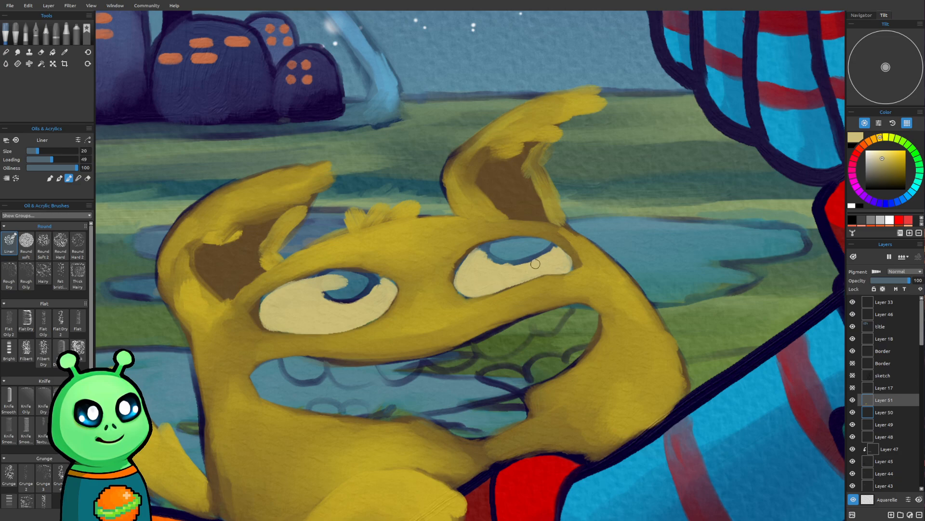
Step: Choose a saturated purple and paint the creature's tongue at size 20, extending it down to the red boot cuff and shaping its base around the teeth
click(869, 198)
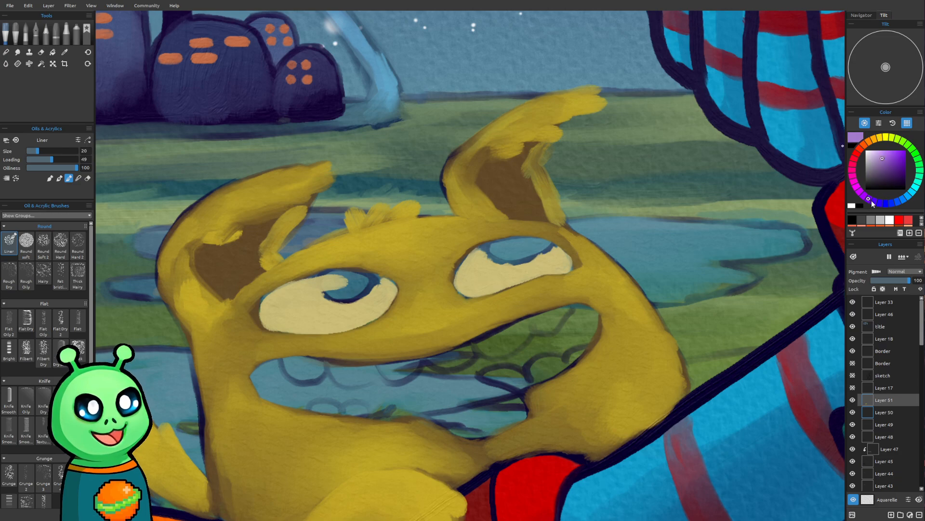
click(905, 158)
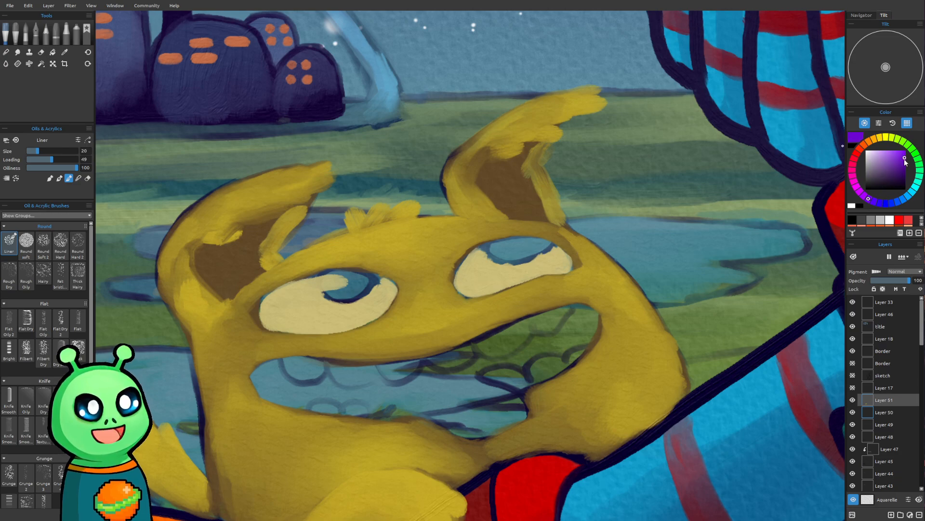
drag(379, 396, 440, 424)
mouse_move(395, 400)
mouse_down()
mouse_move(431, 374)
mouse_move(422, 380)
mouse_move(470, 371)
mouse_move(414, 396)
mouse_move(434, 418)
mouse_move(410, 403)
mouse_move(482, 454)
mouse_move(448, 433)
mouse_move(481, 451)
mouse_move(510, 447)
mouse_move(525, 425)
mouse_move(498, 394)
mouse_move(524, 424)
mouse_move(499, 398)
mouse_up()
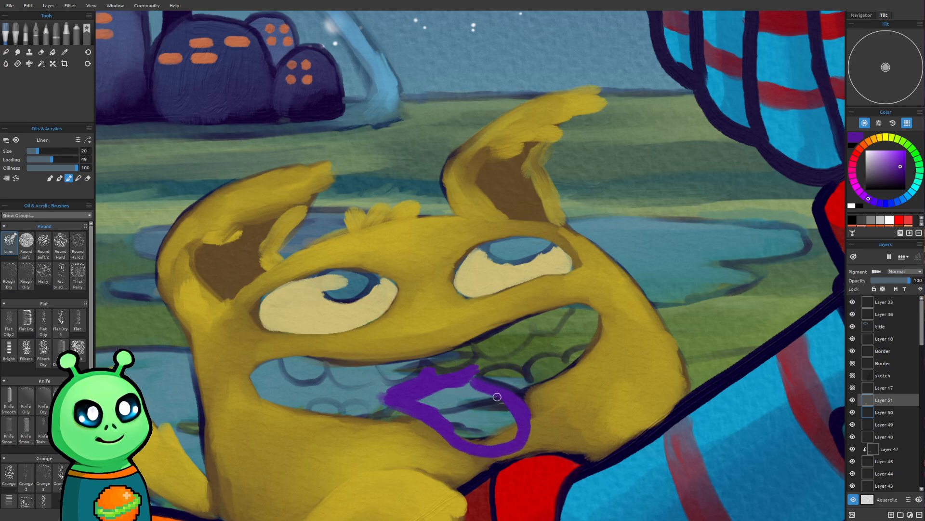
mouse_move(430, 397)
mouse_down()
mouse_move(459, 430)
mouse_move(475, 433)
mouse_move(493, 411)
mouse_move(515, 432)
mouse_move(466, 431)
mouse_up()
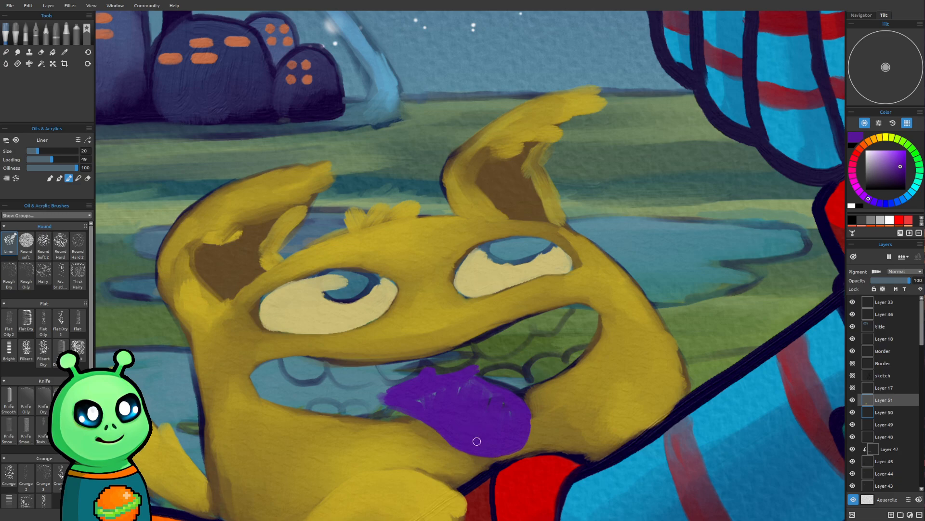
mouse_move(476, 456)
mouse_down()
mouse_move(516, 402)
mouse_move(547, 442)
mouse_move(512, 401)
mouse_move(551, 447)
mouse_move(494, 461)
mouse_move(528, 429)
mouse_up()
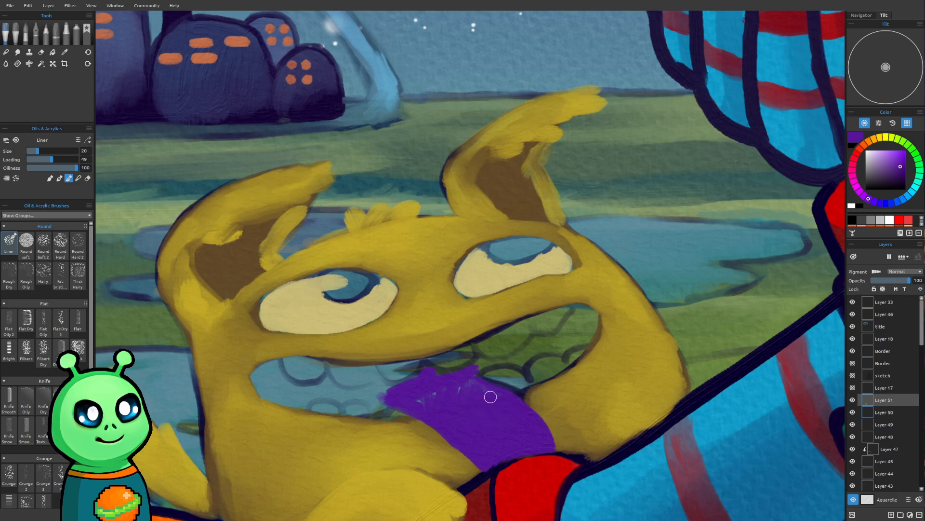
mouse_move(397, 390)
mouse_down()
mouse_move(372, 386)
mouse_move(384, 383)
mouse_up()
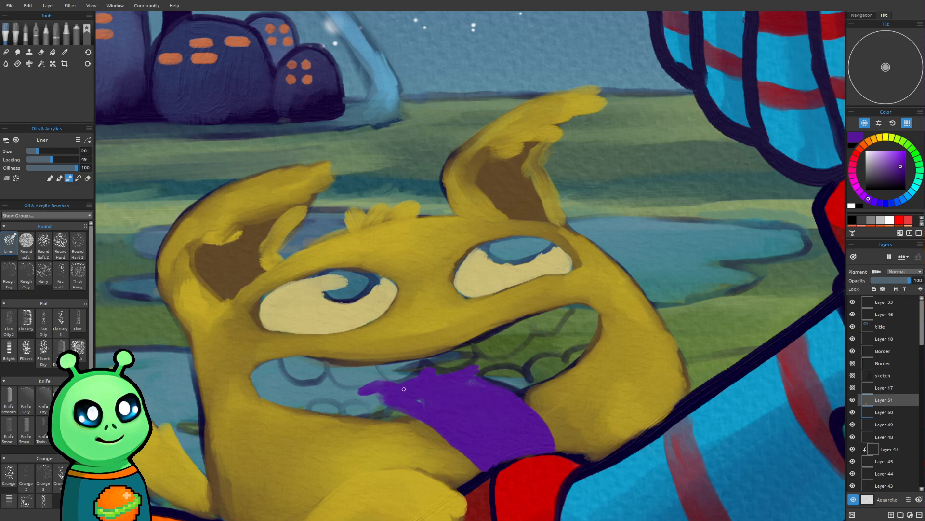
drag(479, 362, 472, 380)
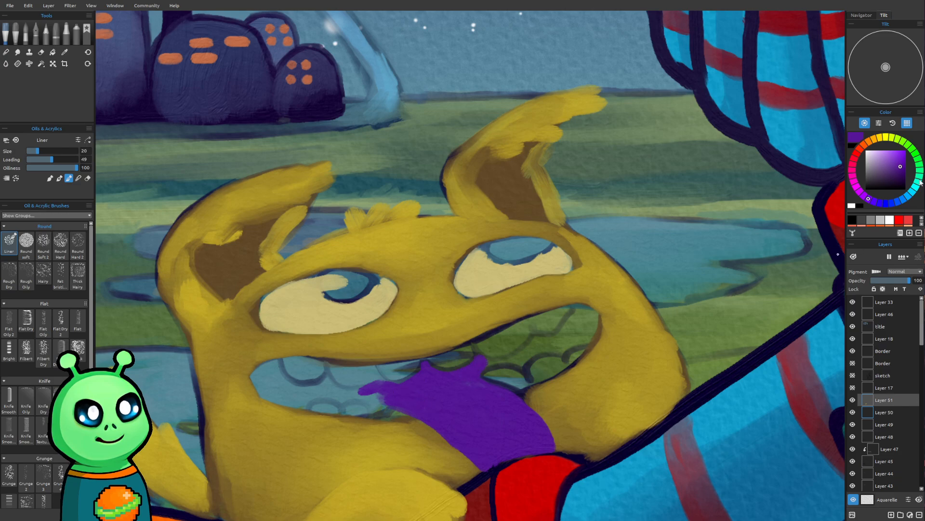
Step: Choose a very dark purple and fill the city-side interior of the mouth around the teeth at size 20
click(899, 178)
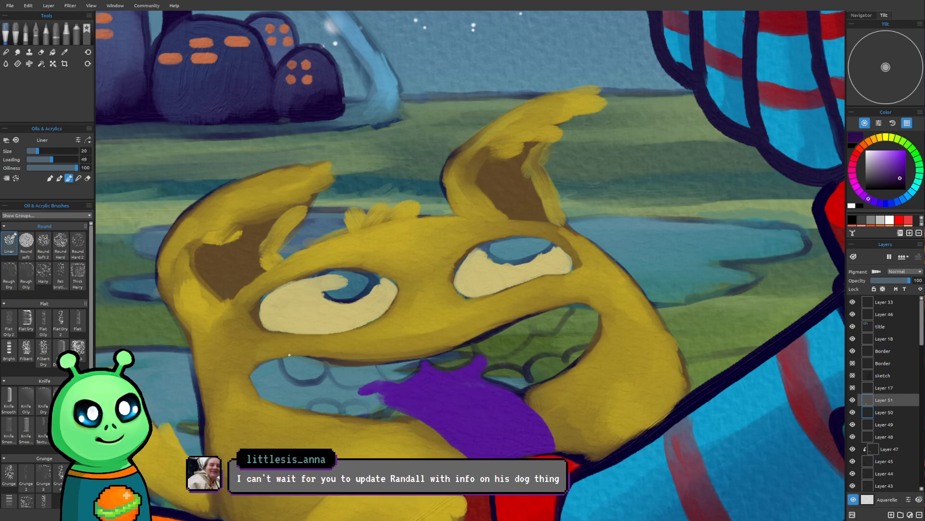
mouse_move(264, 370)
mouse_down()
mouse_move(259, 381)
mouse_move(265, 369)
mouse_up()
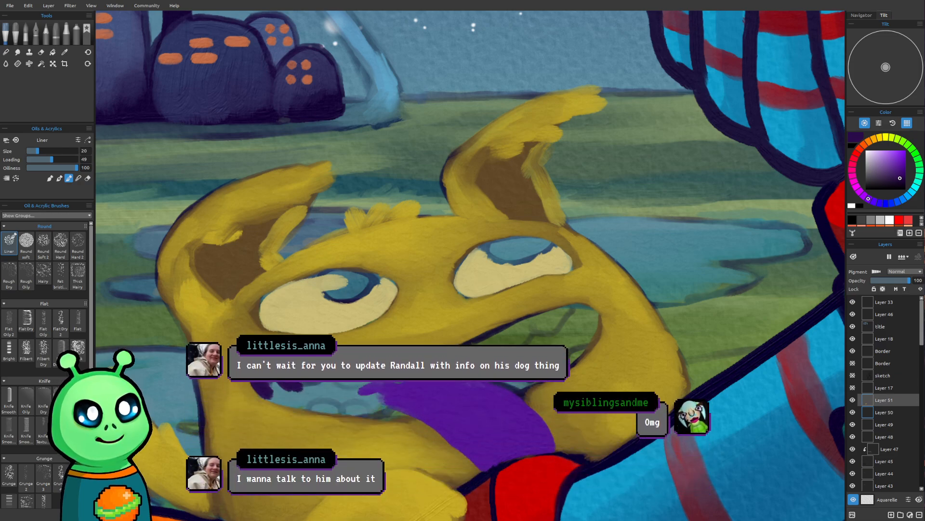
drag(323, 381, 352, 391)
mouse_move(277, 390)
mouse_down()
mouse_move(267, 372)
mouse_move(273, 391)
mouse_up()
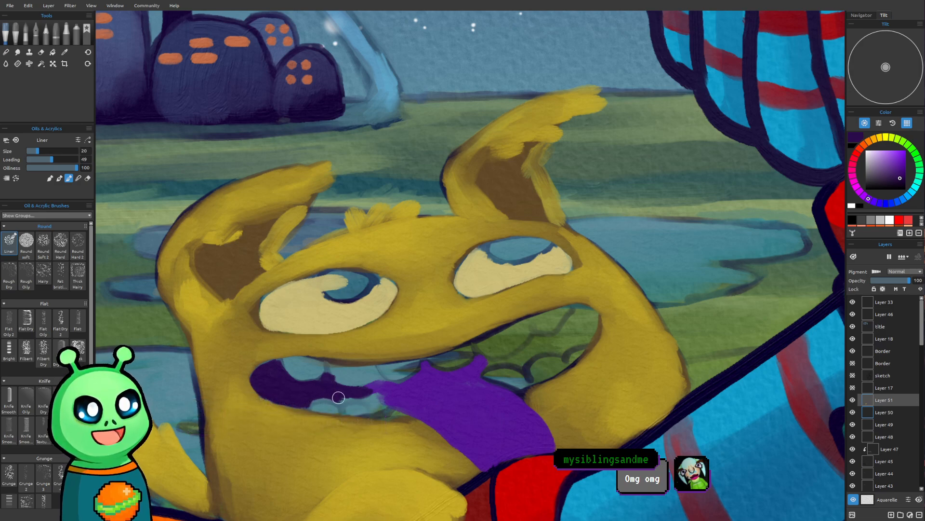
Step: Reduce the brush to size 12 and paint the dark purple between the city-side lower teeth up to the tongue
key(bracketleft)
key(bracketleft)
key(bracketleft)
key(bracketleft)
key(bracketleft)
key(bracketleft)
key(bracketleft)
key(bracketleft)
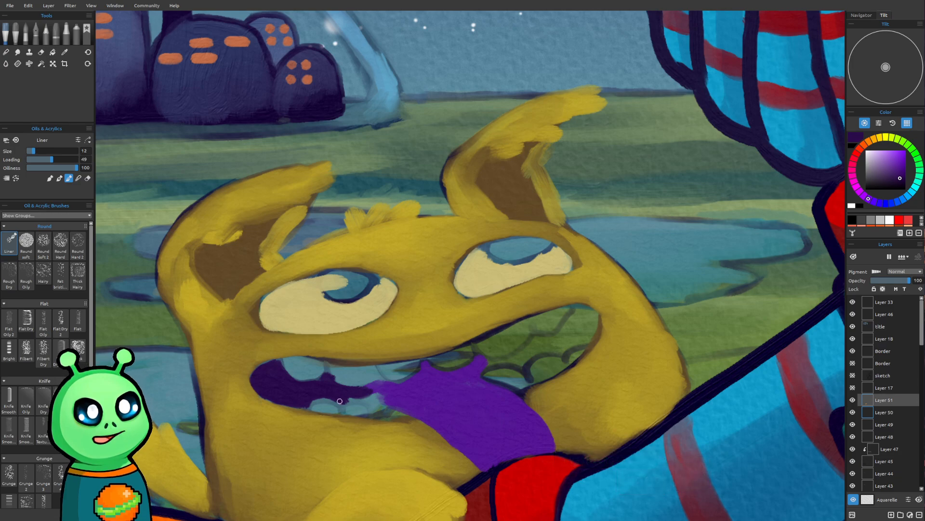
drag(343, 405, 382, 403)
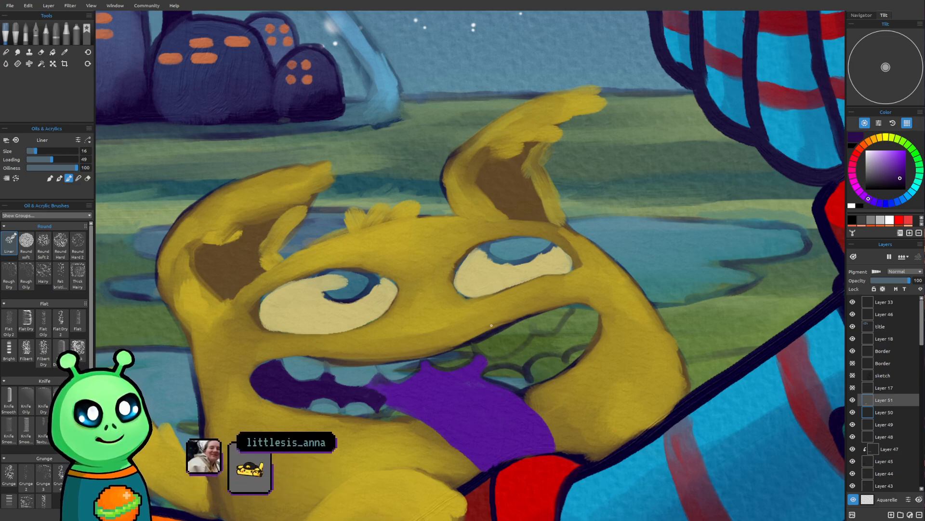
Step: Fill the far side of the mouth's interior with dark purple around the teeth at size 16, enlarging the brush to 20
mouse_move(477, 353)
mouse_down()
mouse_move(498, 363)
mouse_move(478, 368)
mouse_move(475, 352)
mouse_move(514, 359)
mouse_up()
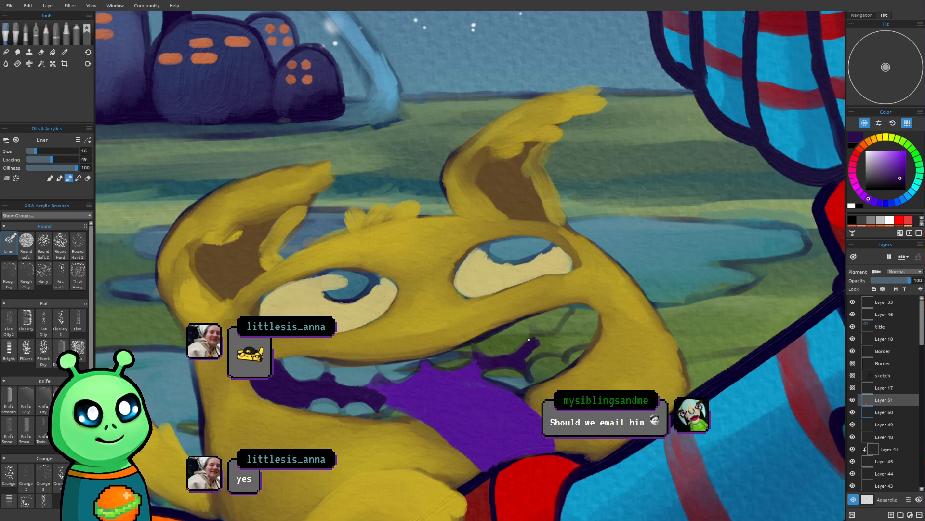
mouse_move(534, 329)
mouse_down()
mouse_move(569, 324)
mouse_move(564, 334)
mouse_move(576, 314)
mouse_move(575, 330)
mouse_move(568, 314)
mouse_move(590, 317)
mouse_move(572, 307)
mouse_move(597, 317)
mouse_move(568, 362)
mouse_move(536, 353)
mouse_move(524, 368)
mouse_move(537, 350)
mouse_move(571, 339)
mouse_move(565, 346)
mouse_move(591, 333)
mouse_up()
key(])
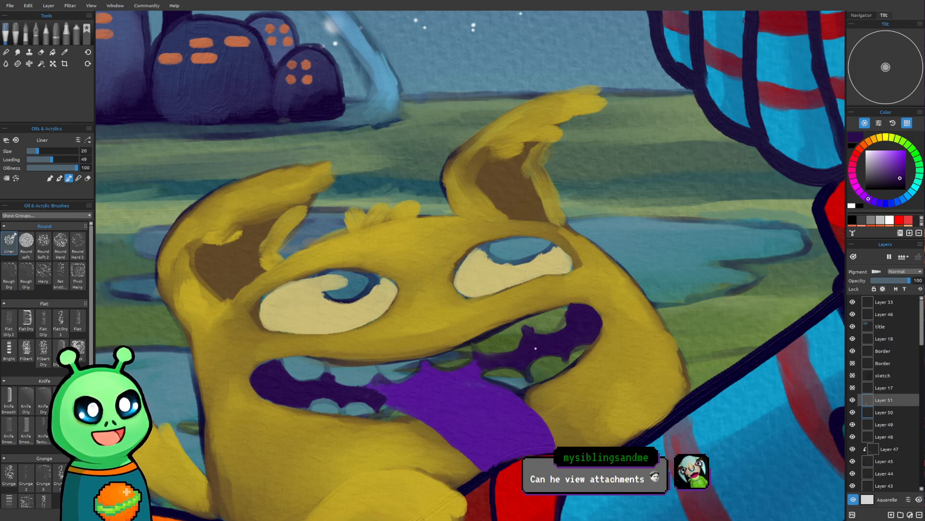
drag(528, 387, 538, 271)
mouse_move(562, 326)
mouse_down()
mouse_move(477, 332)
mouse_move(558, 334)
mouse_move(584, 311)
mouse_up()
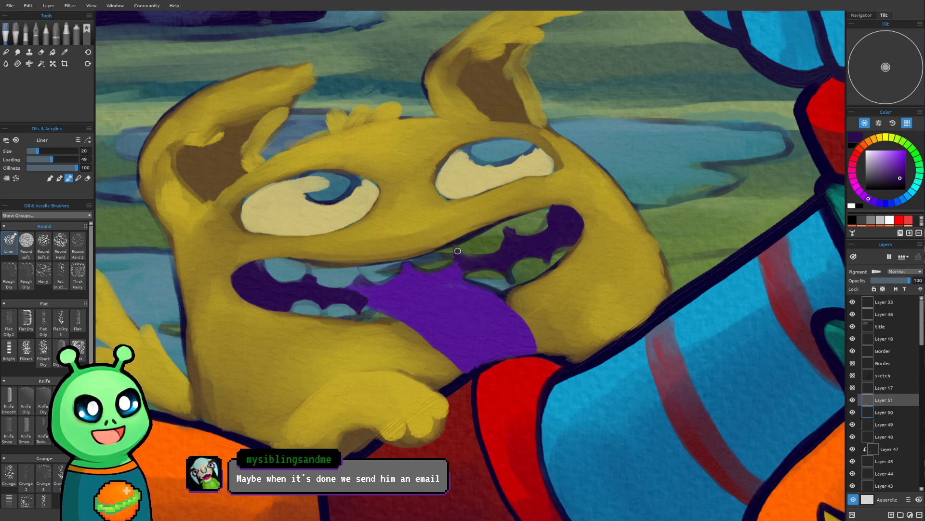
drag(463, 258, 468, 258)
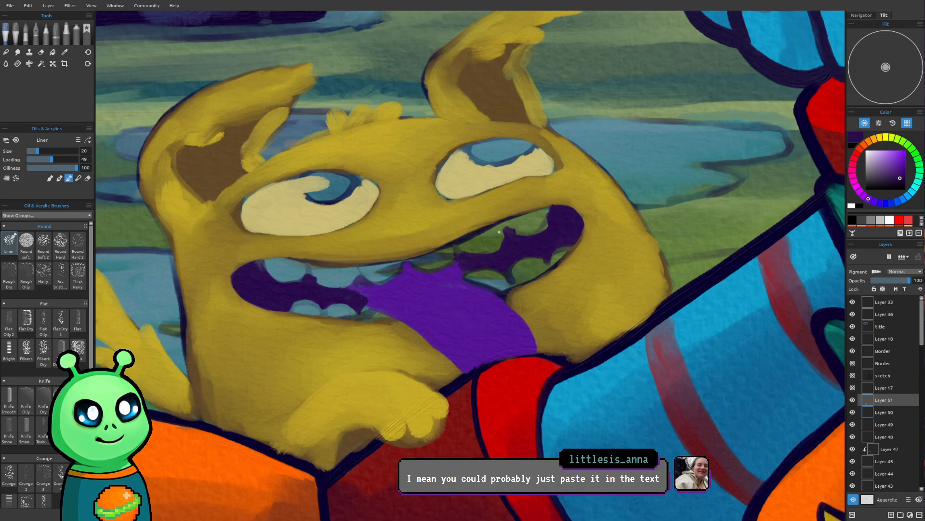
Step: Sample the cream from the city-side eye and fill the first two upper teeth nearest the city at size 20
mouse_move(539, 377)
mouse_down()
mouse_move(533, 424)
mouse_move(547, 436)
mouse_move(599, 364)
mouse_move(585, 405)
mouse_move(533, 444)
mouse_move(550, 456)
mouse_up()
drag(515, 375, 531, 404)
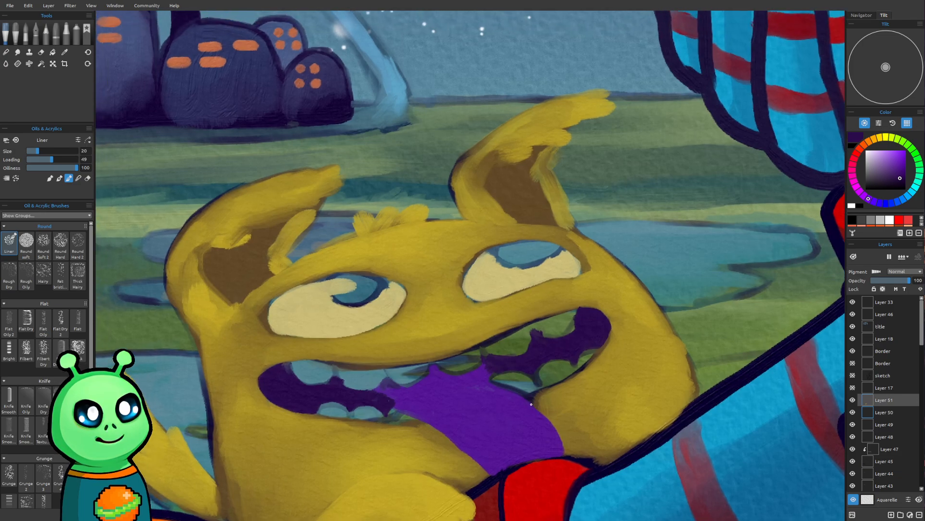
key(alt)
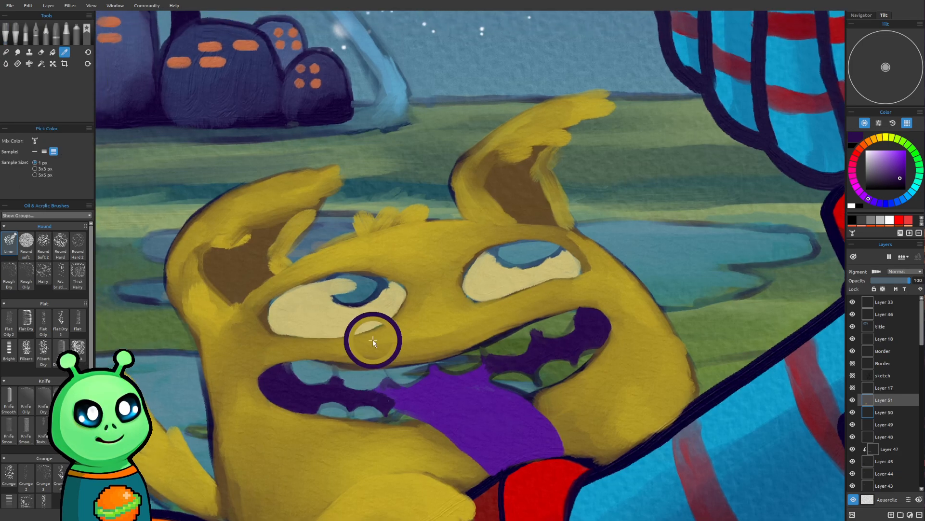
alt+click(292, 303)
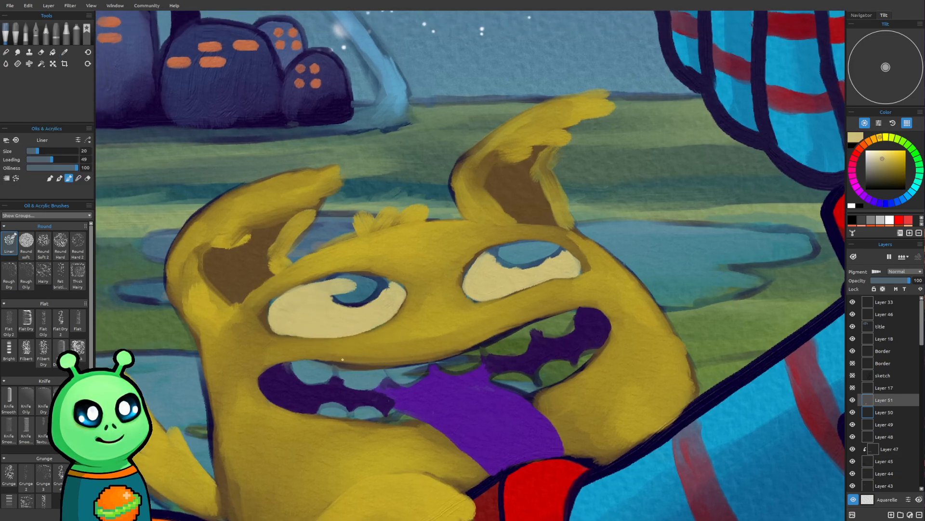
mouse_move(302, 368)
mouse_down()
mouse_move(308, 381)
mouse_move(318, 371)
mouse_move(306, 366)
mouse_up()
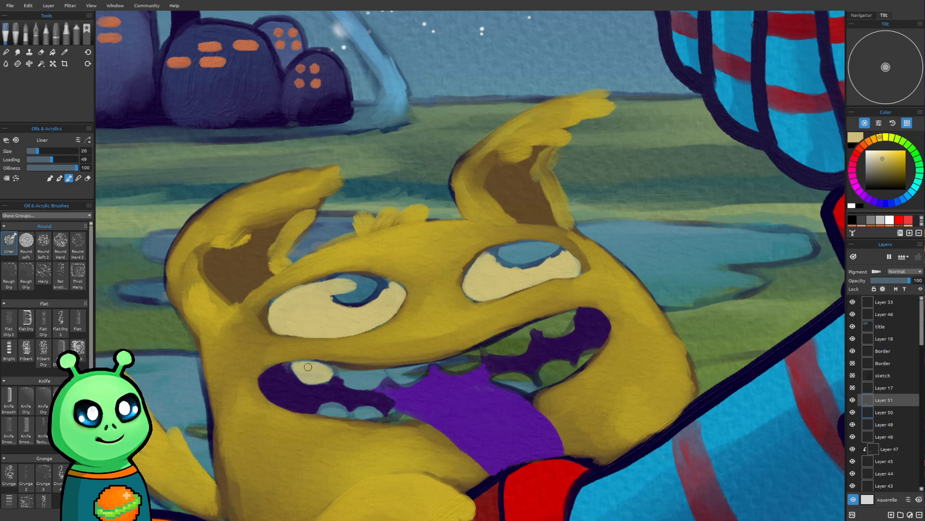
drag(338, 372, 378, 386)
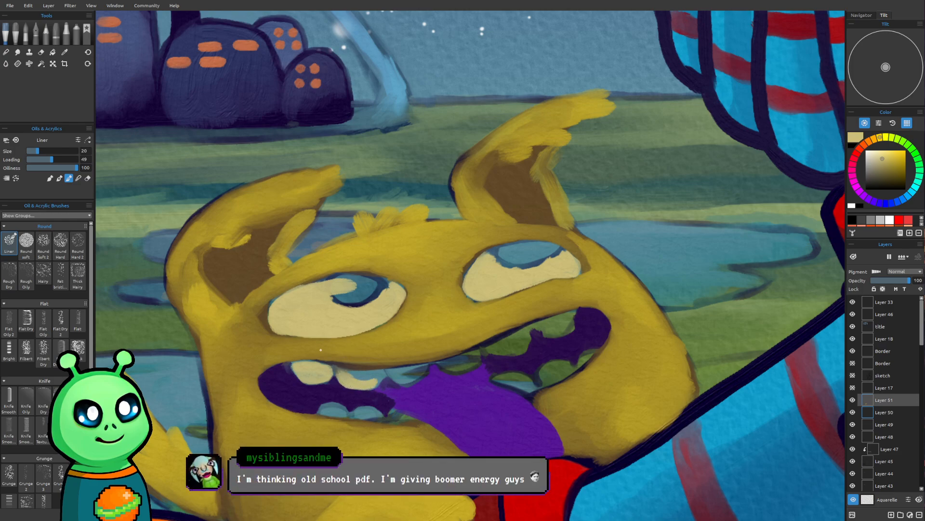
drag(343, 374, 365, 376)
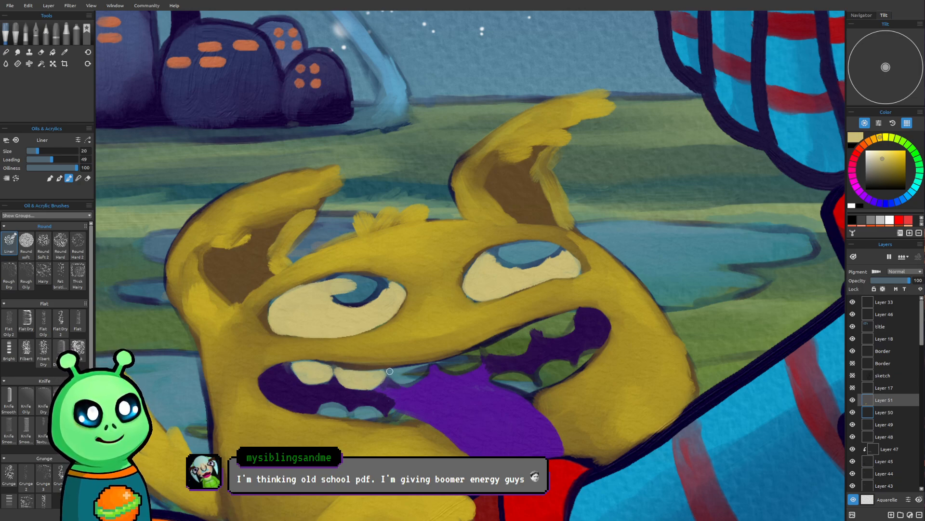
Step: Fill the remaining four upper teeth with cream toward the mouth's far corner, using brush sizes 12 and 14
drag(404, 377, 426, 373)
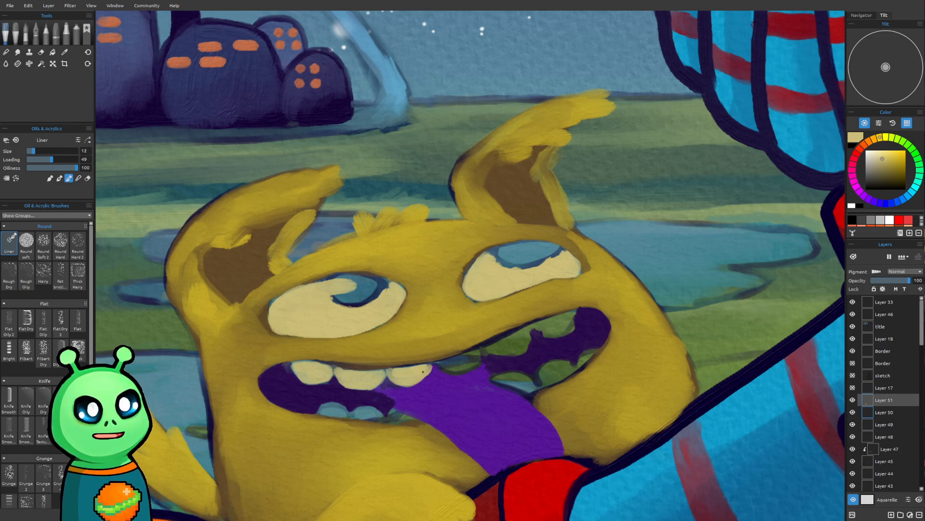
mouse_move(442, 365)
mouse_down()
mouse_move(459, 372)
mouse_move(479, 351)
mouse_move(444, 364)
mouse_move(471, 356)
mouse_up()
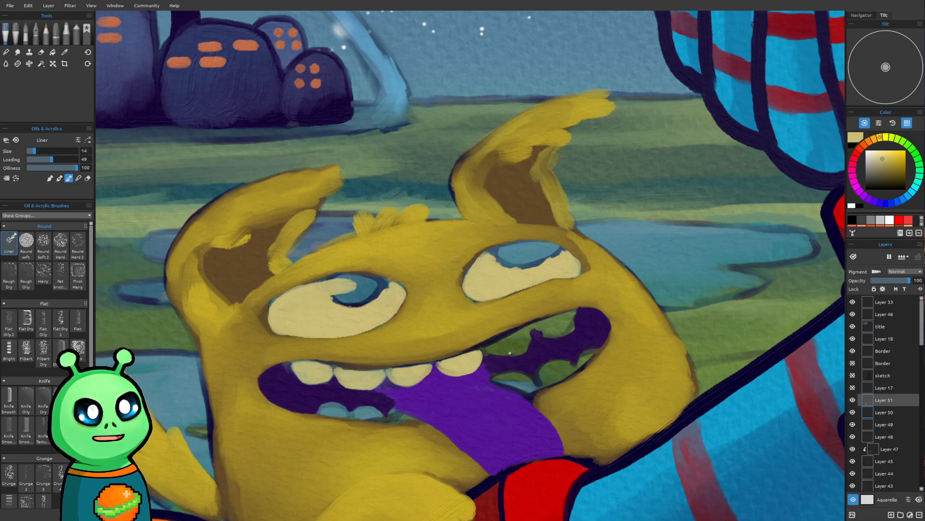
mouse_move(486, 348)
mouse_down()
mouse_move(509, 359)
mouse_move(524, 336)
mouse_move(528, 349)
mouse_move(524, 337)
mouse_move(496, 348)
mouse_move(516, 337)
mouse_move(501, 350)
mouse_move(511, 349)
mouse_up()
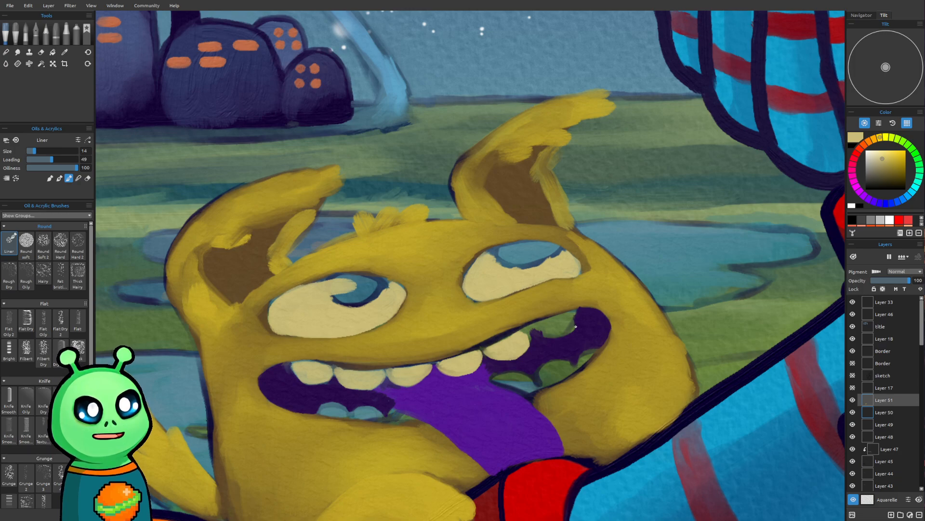
mouse_move(525, 331)
mouse_down()
mouse_move(567, 316)
mouse_move(539, 331)
mouse_move(552, 331)
mouse_move(536, 330)
mouse_move(561, 333)
mouse_move(541, 328)
mouse_move(547, 338)
mouse_move(564, 321)
mouse_move(554, 337)
mouse_move(573, 326)
mouse_move(571, 316)
mouse_move(566, 326)
mouse_up()
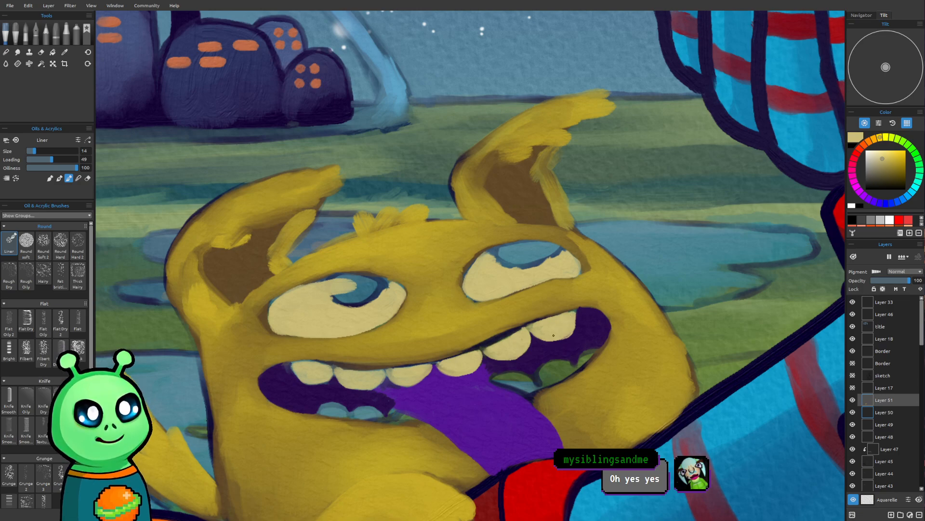
Step: Fill the lower teeth on both sides of the tongue with cream at size 14
mouse_move(315, 410)
mouse_down()
mouse_move(336, 404)
mouse_move(345, 412)
mouse_move(322, 413)
mouse_move(380, 414)
mouse_move(350, 413)
mouse_move(368, 414)
mouse_up()
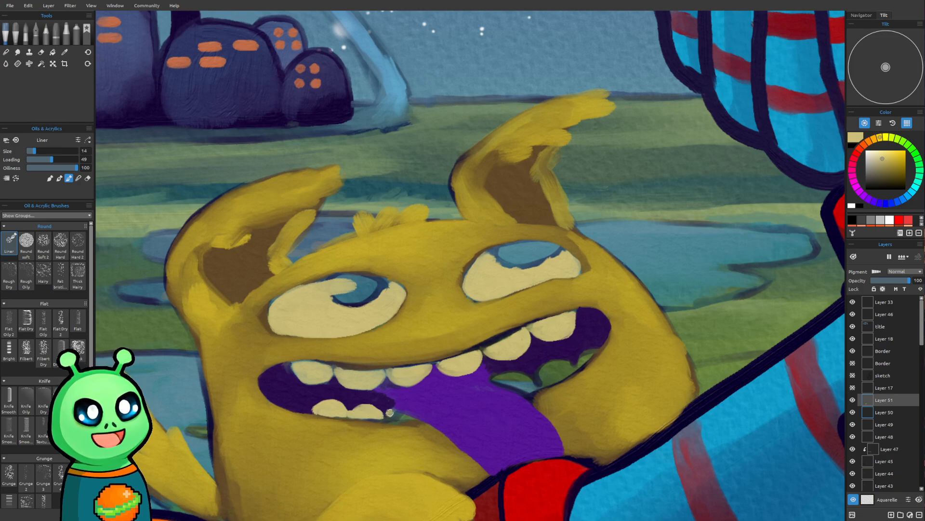
mouse_move(402, 415)
mouse_down()
mouse_move(417, 418)
mouse_move(392, 419)
mouse_move(413, 419)
mouse_up()
drag(504, 377, 532, 389)
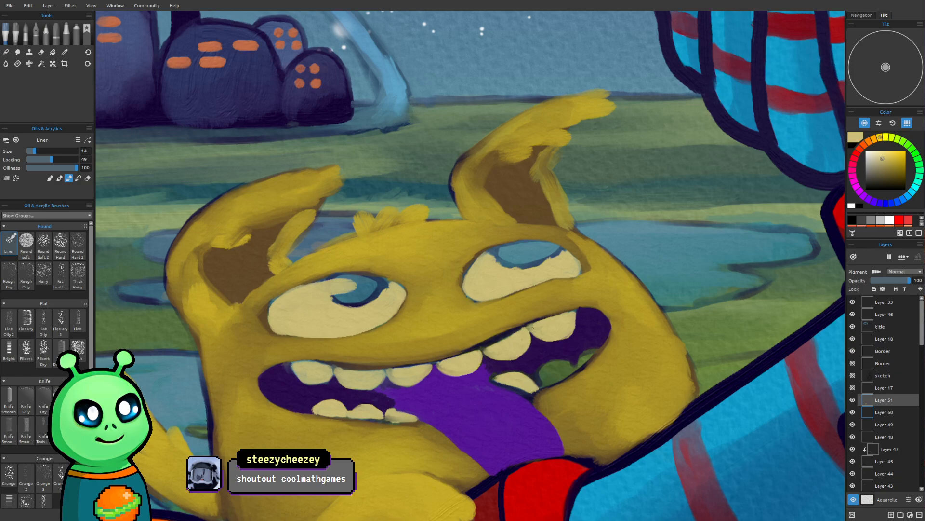
mouse_move(553, 365)
mouse_down()
mouse_move(575, 368)
mouse_move(549, 366)
mouse_move(572, 366)
mouse_move(546, 382)
mouse_move(579, 364)
mouse_up()
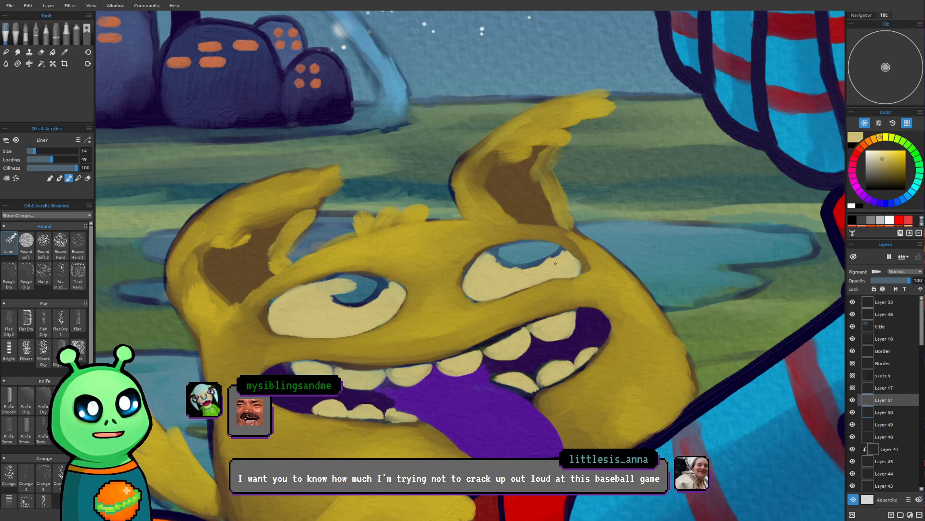
Step: Examine how the creature reads within the wider cover scene, and return to a close view of its face
scroll(578, 203, down, 5)
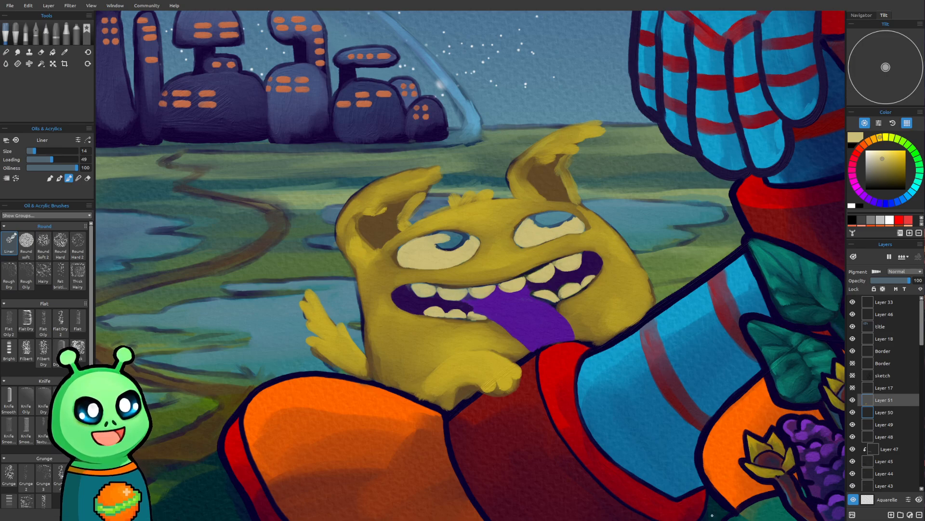
scroll(664, 228, down, 6)
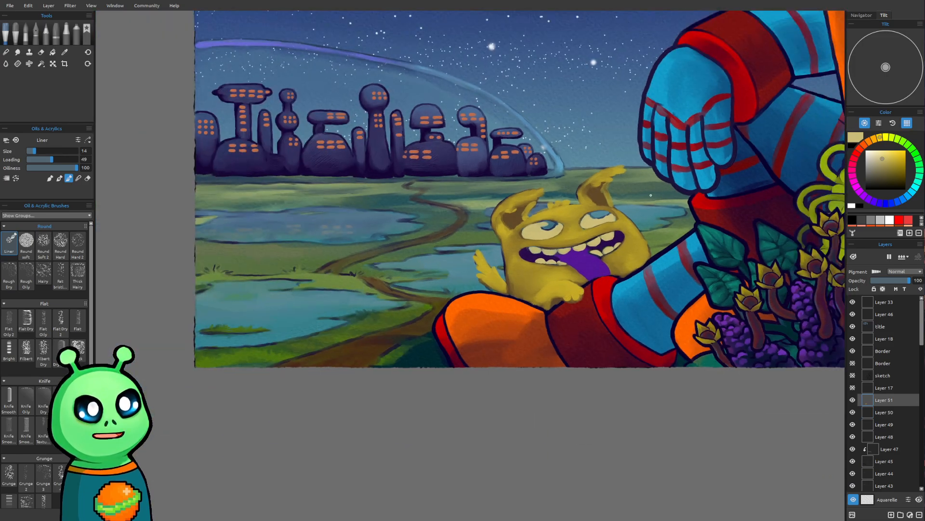
mouse_move(656, 203)
mouse_down()
mouse_move(438, 381)
mouse_move(455, 331)
mouse_up()
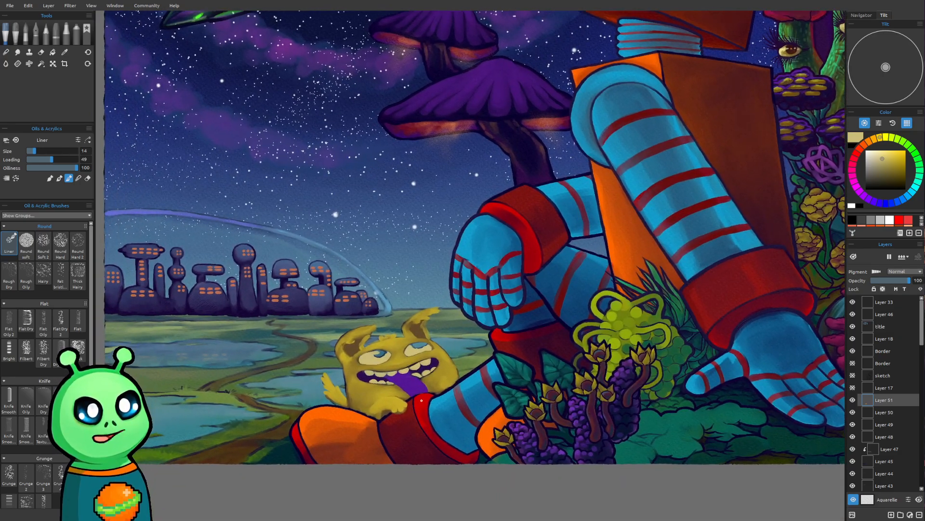
scroll(390, 389, up, 4)
scroll(391, 391, up, 8)
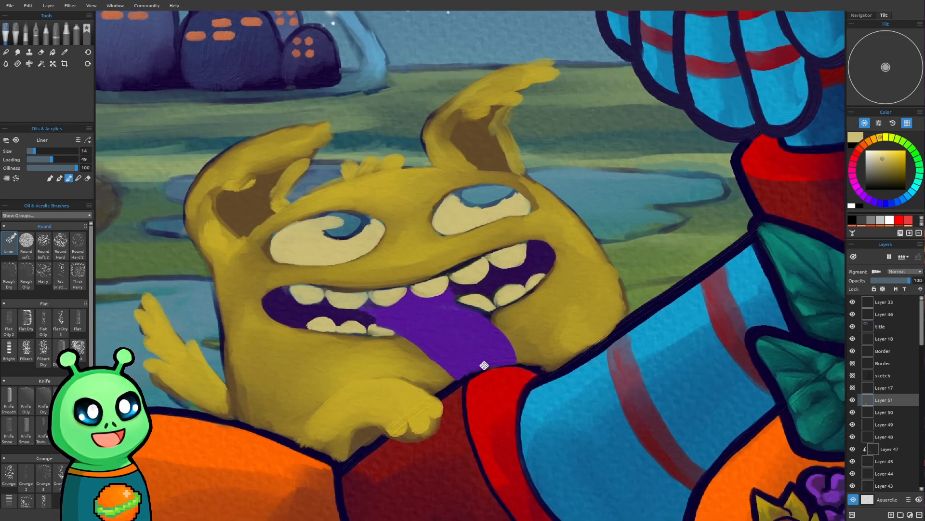
mouse_move(484, 365)
mouse_down()
mouse_move(514, 361)
mouse_move(508, 384)
mouse_up()
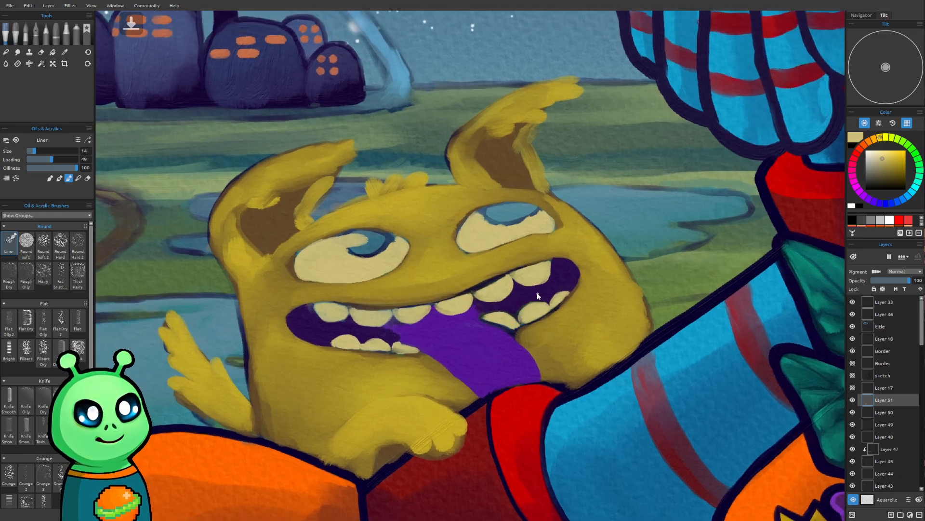
mouse_move(552, 289)
mouse_down()
mouse_move(546, 327)
mouse_move(571, 300)
mouse_move(577, 308)
mouse_move(557, 360)
mouse_up()
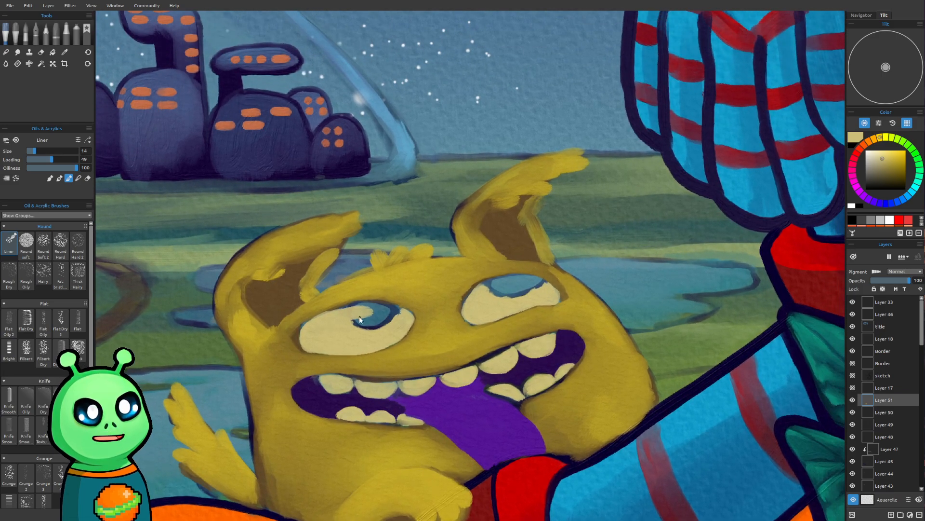
Step: Outline the irises of both eyes with the mouth's dark purple at size 14, and trim the boot-side eye's line with cream
scroll(359, 314, up, 2)
alt+click(330, 411)
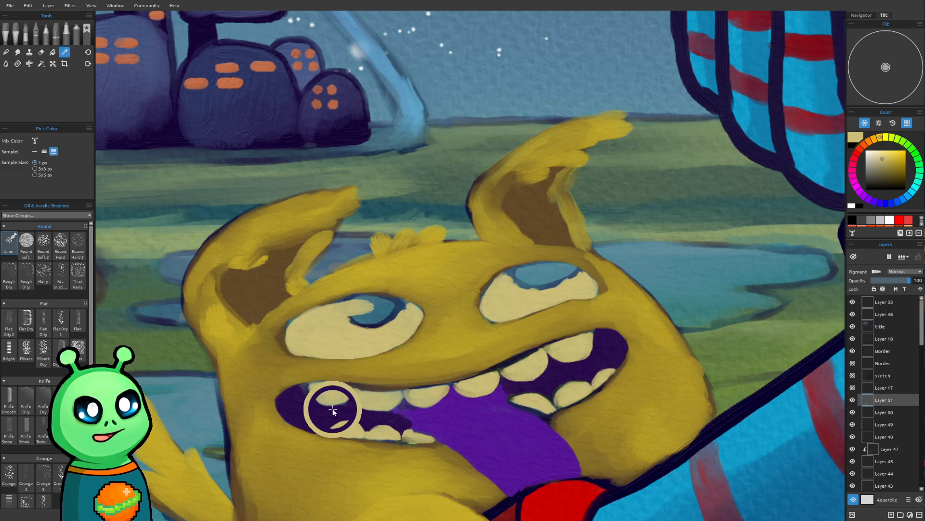
scroll(432, 322, up, 2)
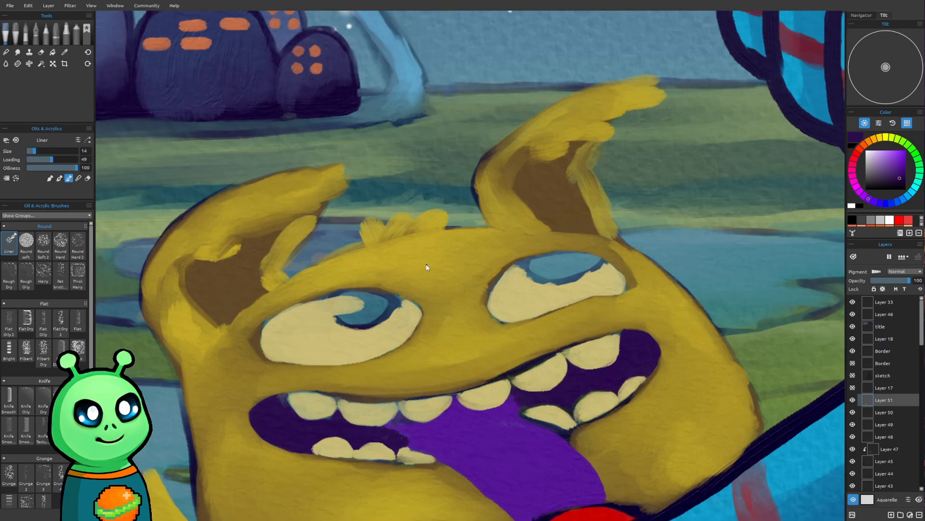
mouse_move(344, 316)
mouse_down()
mouse_move(388, 302)
mouse_move(373, 324)
mouse_move(394, 302)
mouse_up()
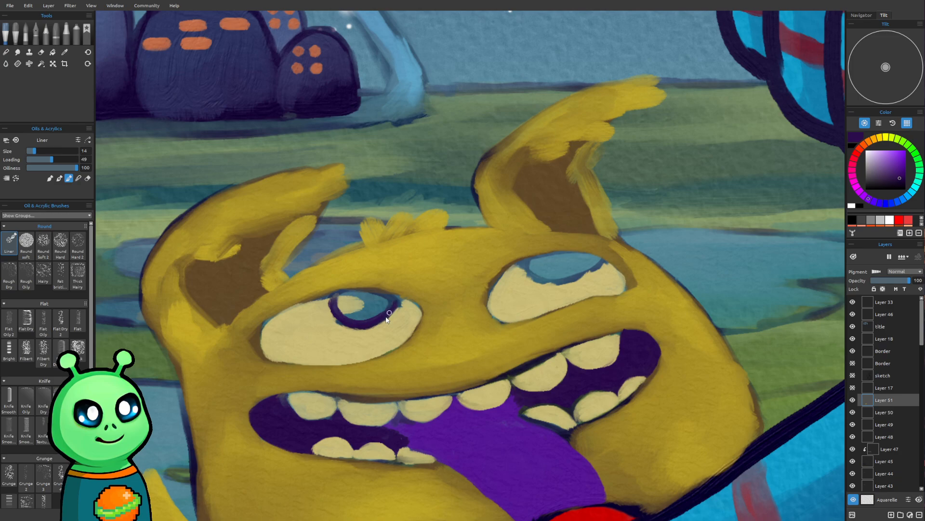
mouse_move(523, 266)
mouse_down()
mouse_move(530, 277)
mouse_move(571, 279)
mouse_move(593, 259)
mouse_move(586, 280)
mouse_move(602, 268)
mouse_up()
alt+click(564, 297)
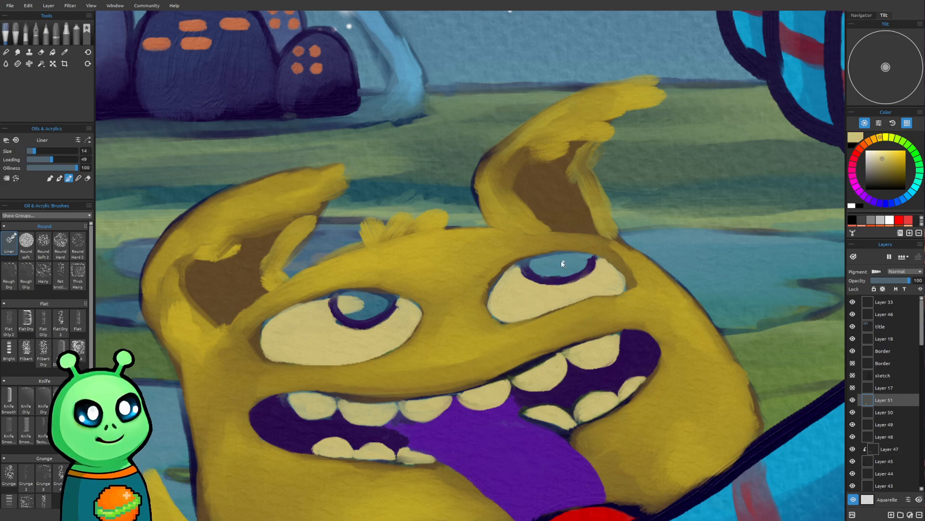
mouse_move(522, 264)
mouse_down()
mouse_move(572, 286)
mouse_move(550, 283)
mouse_move(582, 283)
mouse_move(593, 263)
mouse_move(597, 260)
mouse_up()
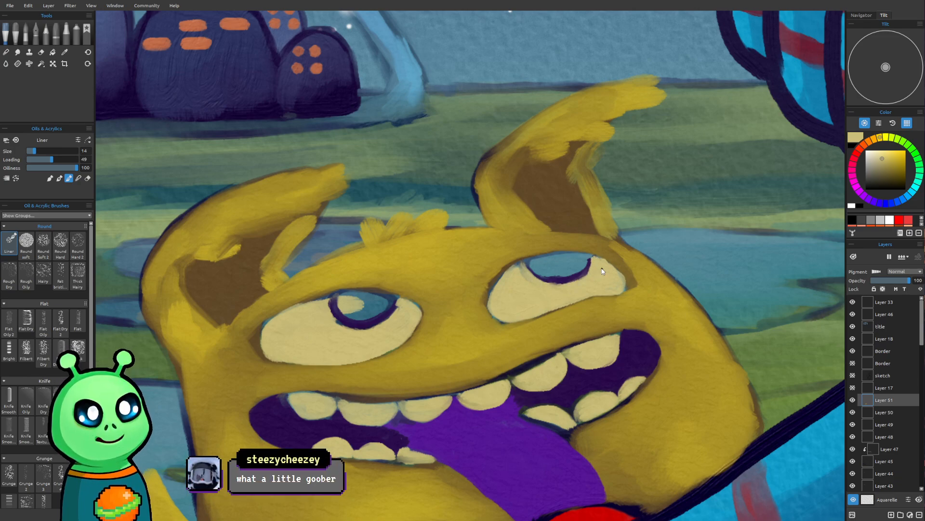
Step: Examine the creature's face with Layer 51 hidden and shown, and check how it reads within the whole cover
scroll(605, 299, down, 3)
drag(621, 326, 622, 363)
scroll(527, 335, up, 1)
scroll(608, 345, up, 1)
scroll(607, 345, down, 1)
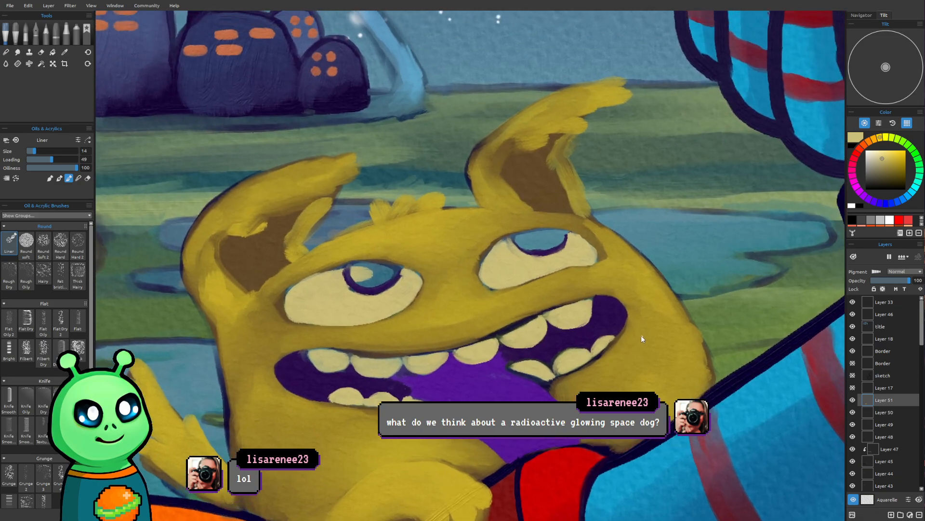
drag(651, 329, 653, 337)
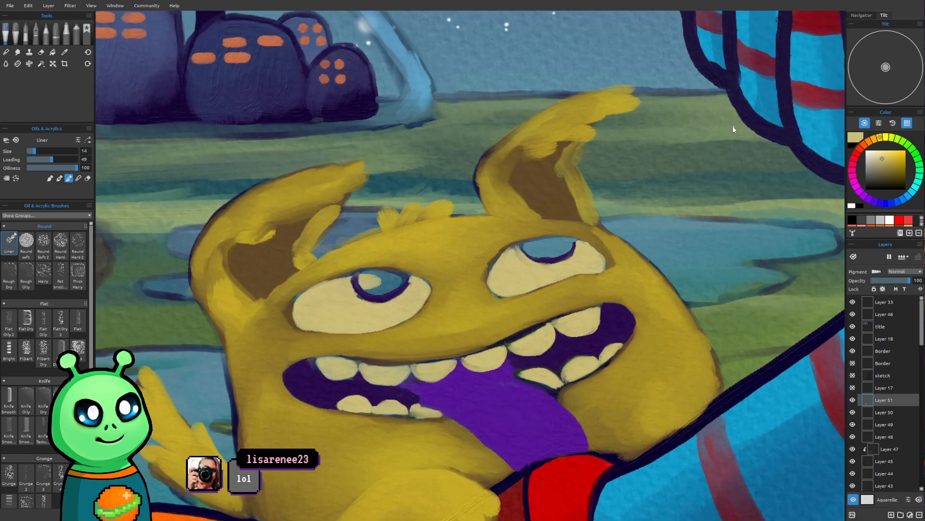
drag(650, 287, 688, 272)
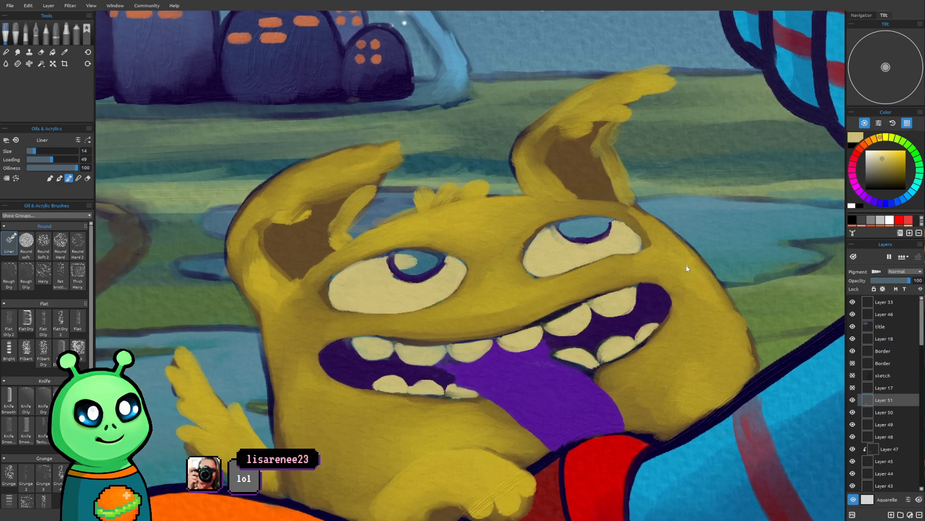
drag(651, 322, 600, 334)
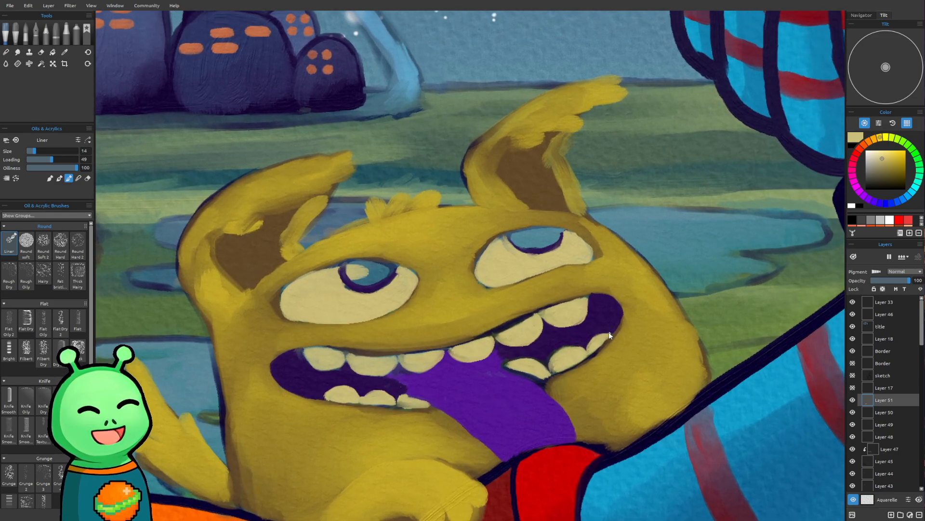
click(852, 400)
click(853, 400)
scroll(412, 435, down, 8)
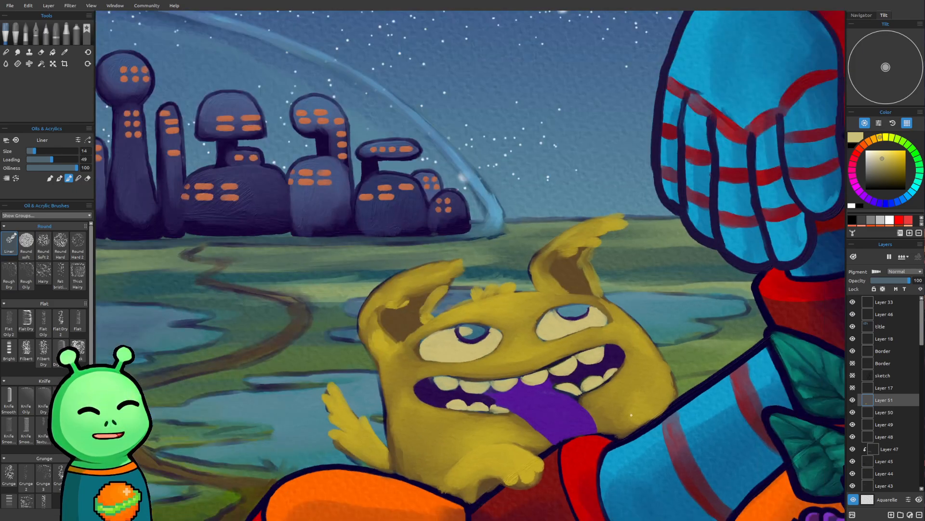
scroll(412, 436, down, 6)
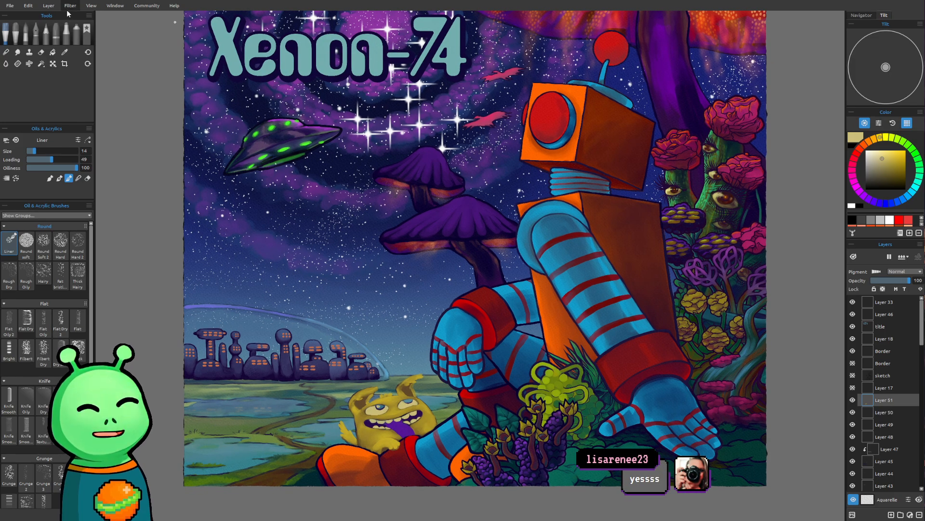
Step: Shift the hue of the creature on Layer 51 to lime green, comparing yellower and greener variants
click(94, 49)
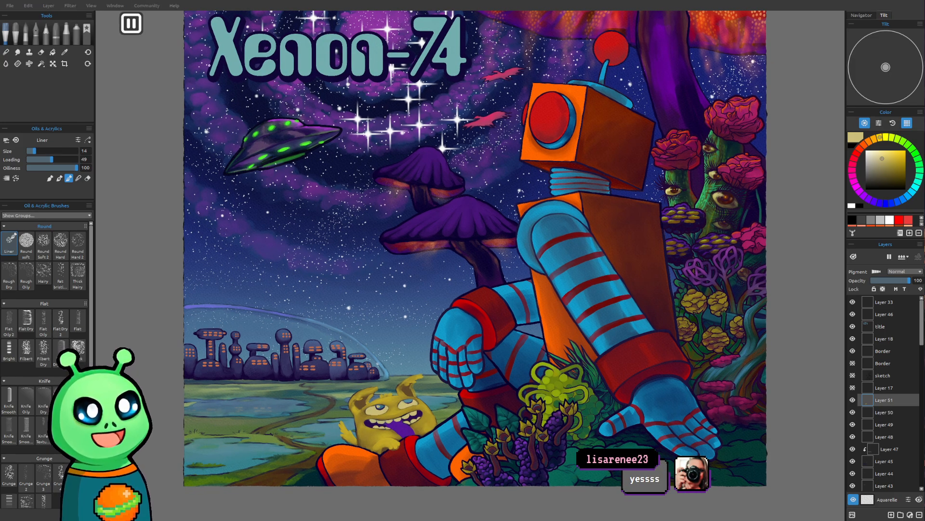
drag(475, 227, 463, 245)
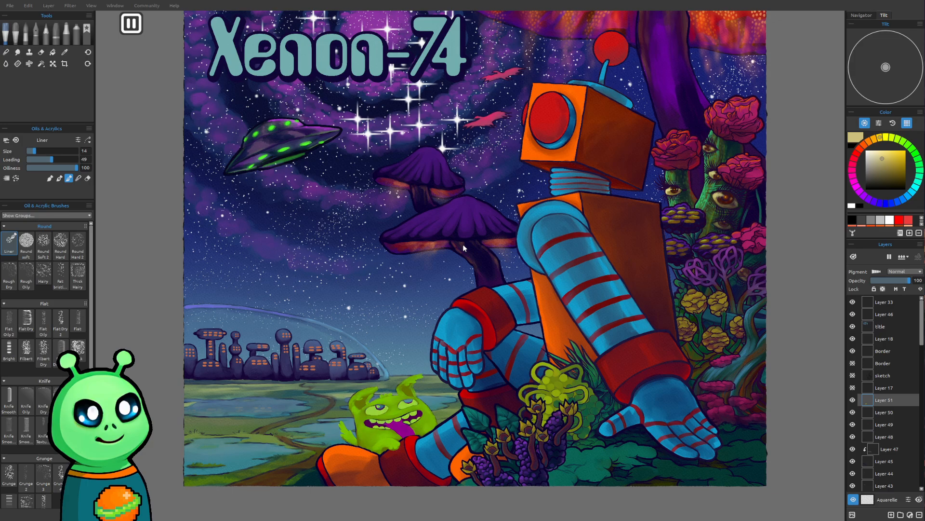
drag(466, 245, 467, 245)
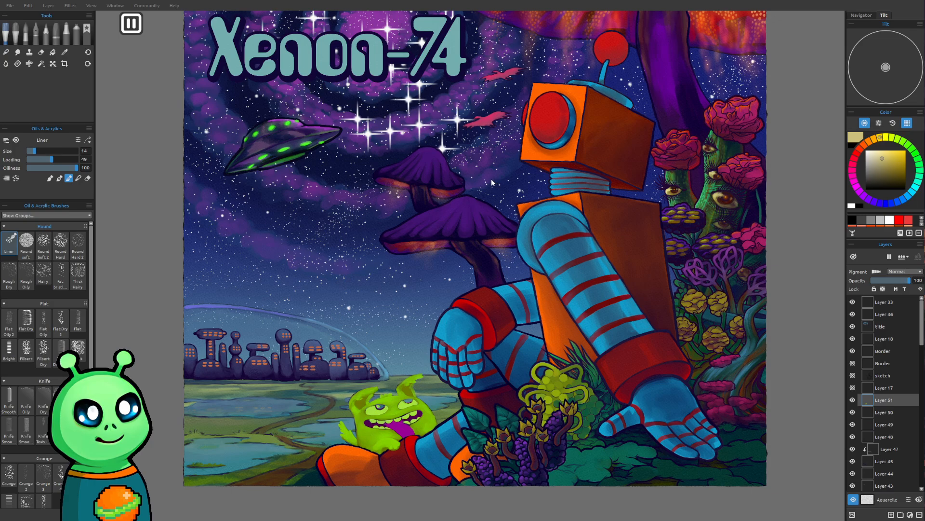
key(ctrl+z)
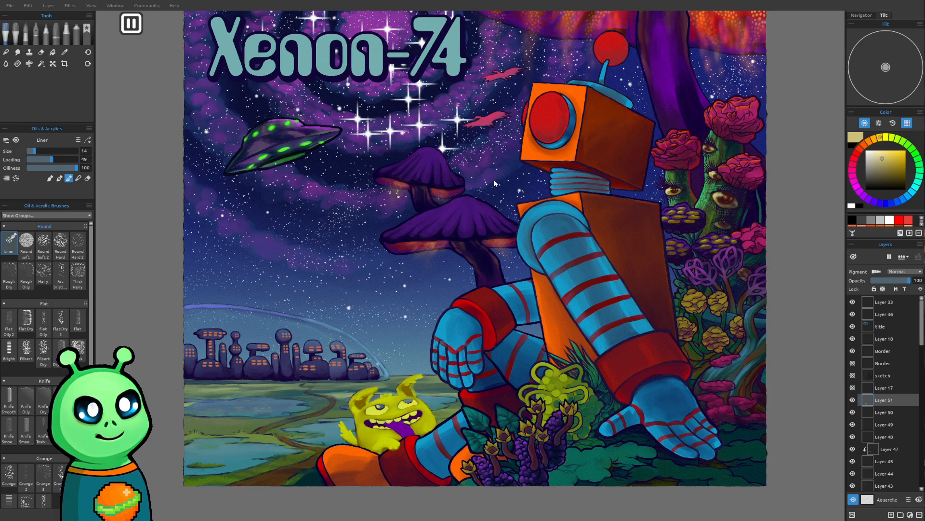
key(ctrl+shift+z)
key(ctrl+shift+z)
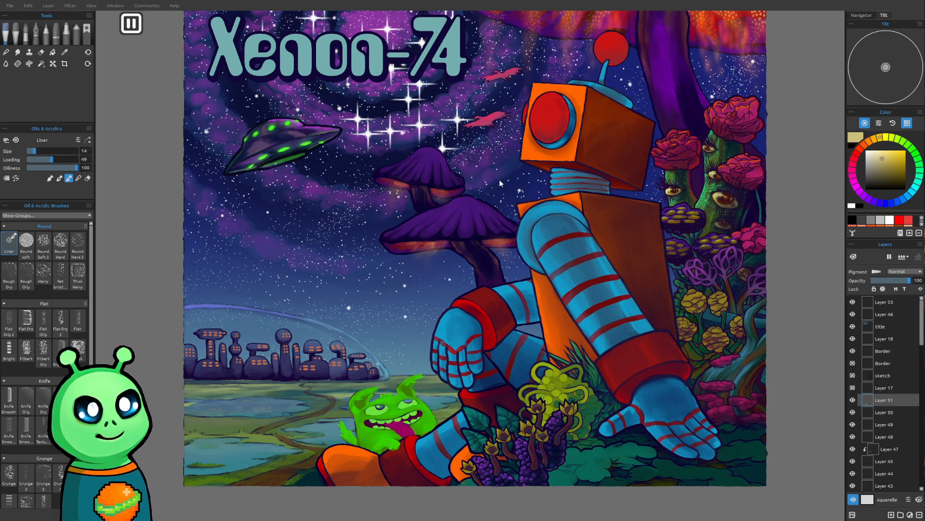
key(ctrl+z)
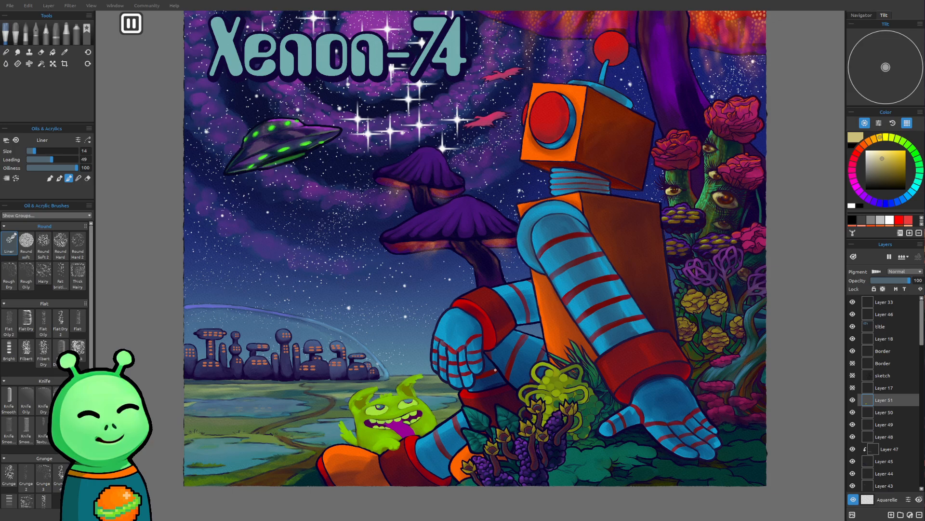
Step: Choose a slightly brighter cream and brush it over the whites of both eyes at size 30
scroll(337, 423, up, 2)
scroll(344, 420, up, 5)
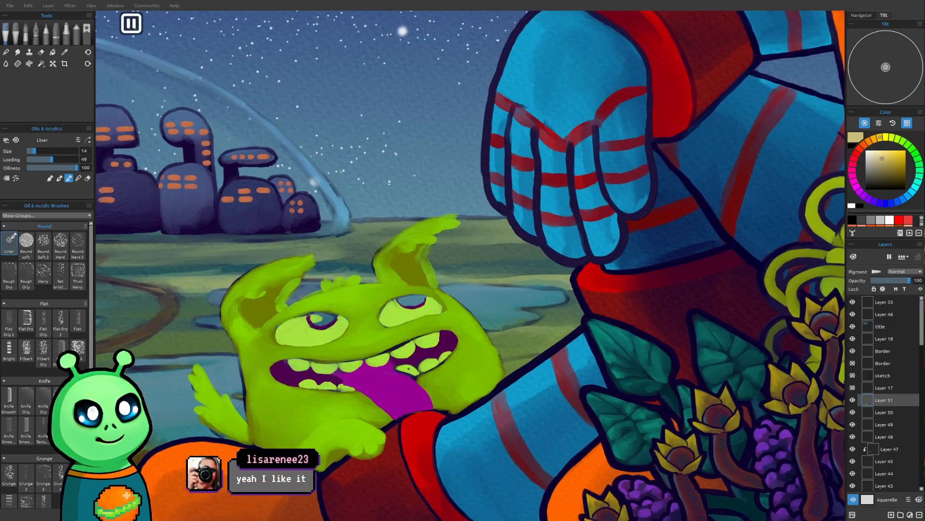
drag(408, 369, 466, 374)
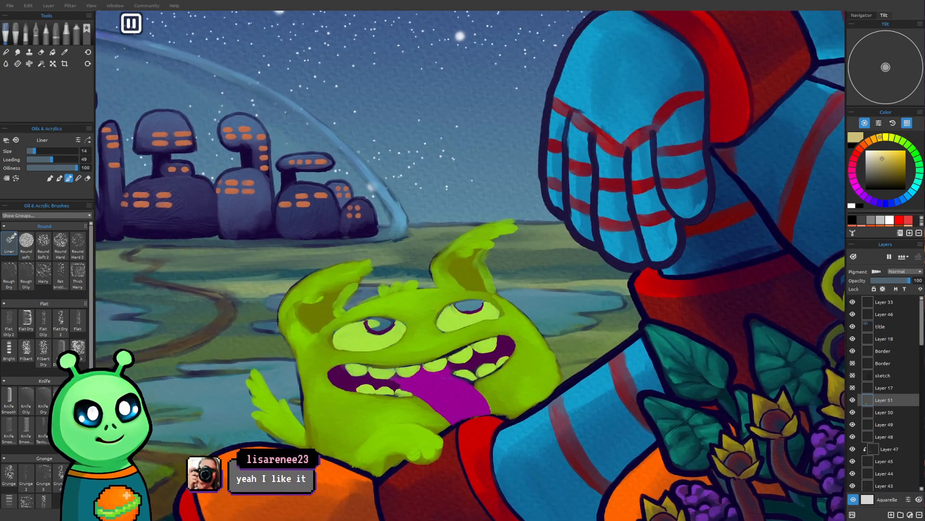
scroll(484, 378, up, 1)
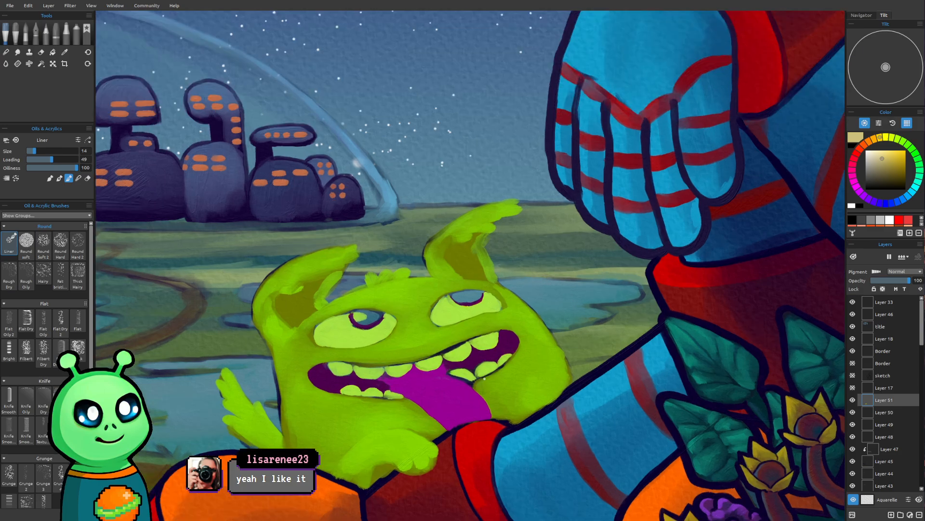
scroll(485, 379, up, 3)
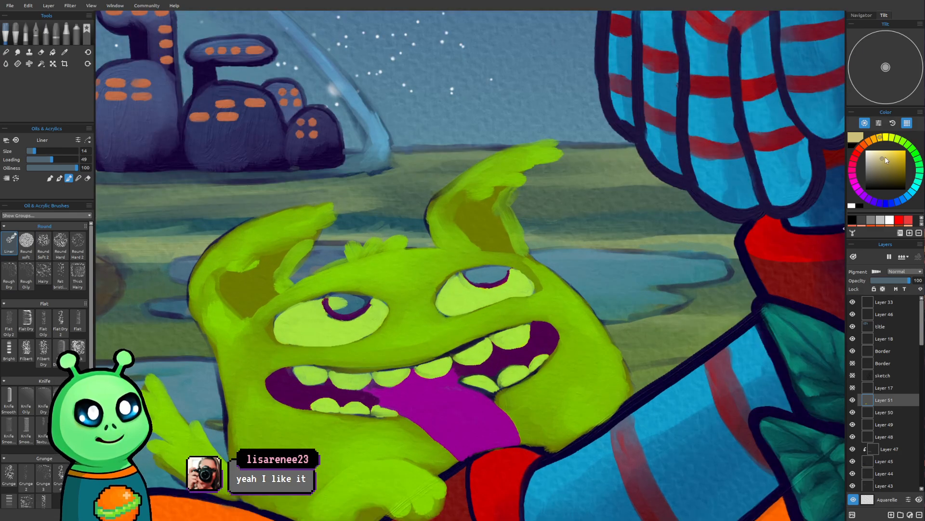
mouse_move(371, 338)
mouse_down()
mouse_move(403, 317)
mouse_move(377, 343)
mouse_up()
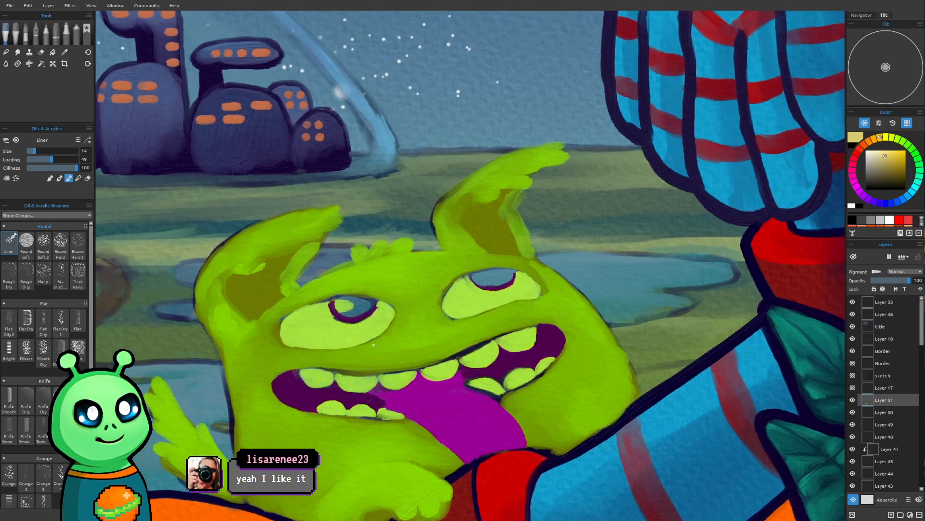
scroll(377, 344, up, 2)
drag(398, 312, 425, 233)
key(bracketright)
key(bracketright)
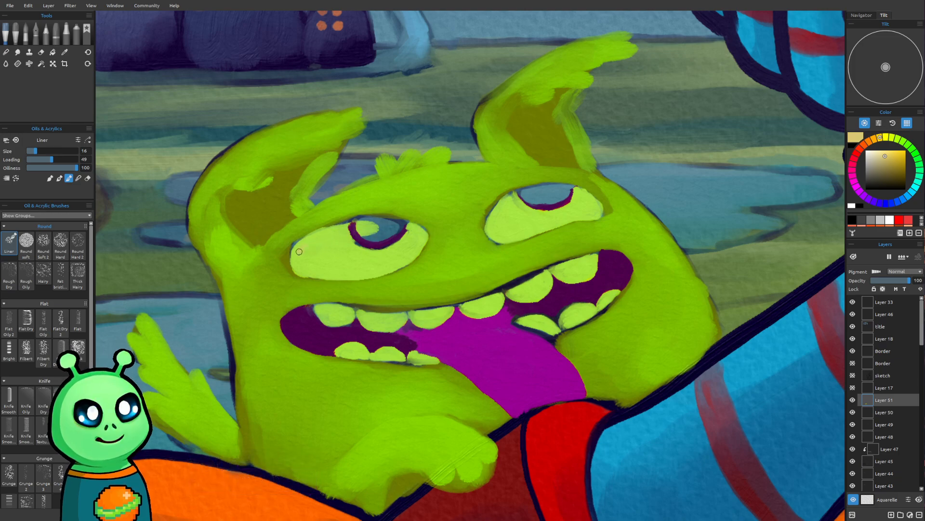
key(bracketright)
key(bracketright)
key(bracketright)
key(bracketright)
key(bracketright)
key(bracketright)
key(bracketright)
key(bracketright)
key(bracketright)
key(bracketright)
key(bracketright)
key(bracketright)
key(bracketright)
key(bracketright)
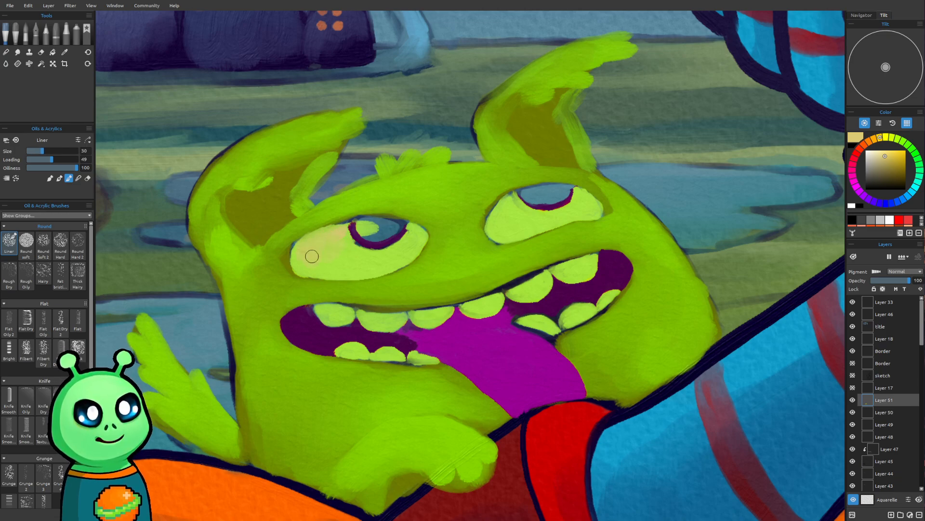
mouse_move(325, 256)
mouse_down()
mouse_move(341, 252)
mouse_move(342, 237)
mouse_move(360, 254)
mouse_move(340, 267)
mouse_up()
drag(498, 215, 525, 215)
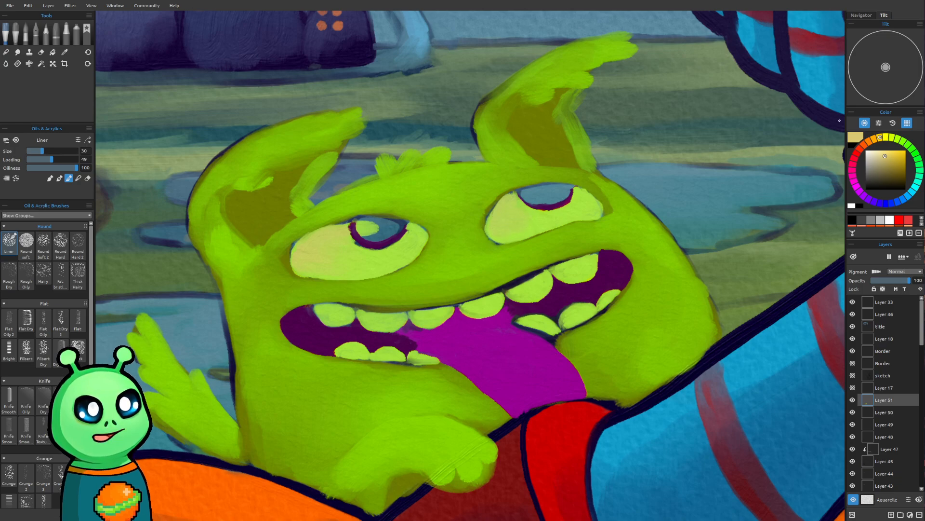
Step: Pick a pale yellow-green and brush it over the whites of both eyes at size 30
drag(897, 139, 899, 140)
click(881, 155)
mouse_move(329, 261)
mouse_down()
mouse_move(308, 264)
mouse_move(330, 268)
mouse_move(311, 257)
mouse_move(304, 264)
mouse_move(345, 268)
mouse_move(319, 265)
mouse_move(325, 251)
mouse_move(337, 252)
mouse_move(354, 268)
mouse_move(328, 270)
mouse_move(364, 267)
mouse_move(348, 257)
mouse_move(361, 252)
mouse_move(354, 242)
mouse_move(388, 264)
mouse_move(361, 267)
mouse_move(399, 256)
mouse_up()
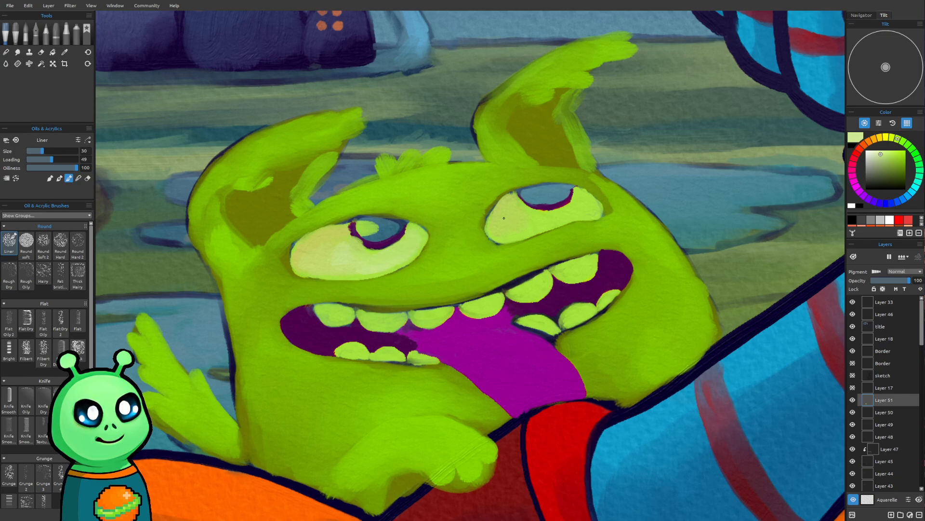
drag(499, 229, 506, 221)
Step: Refine the pale highlights in both eyes at size 25, and lighten the upper and lower teeth starting at size 16
key(bracketleft)
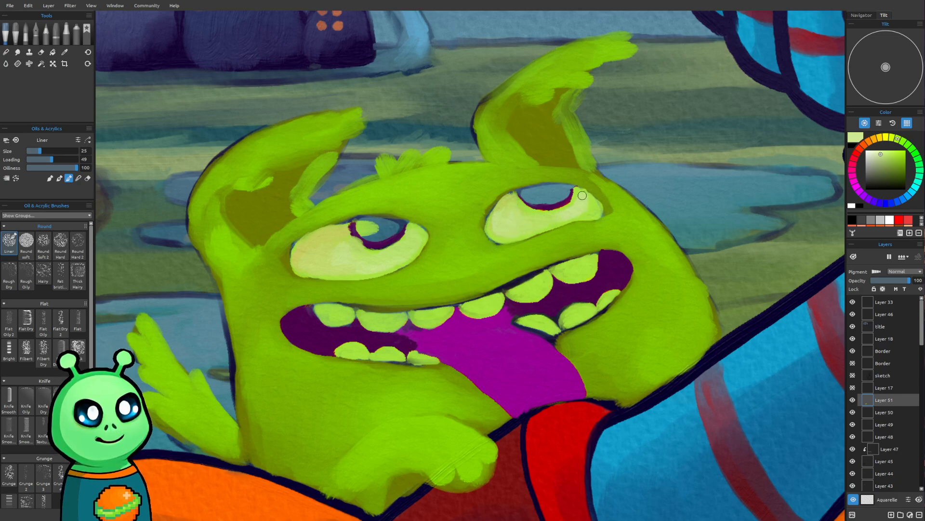
drag(591, 205, 593, 213)
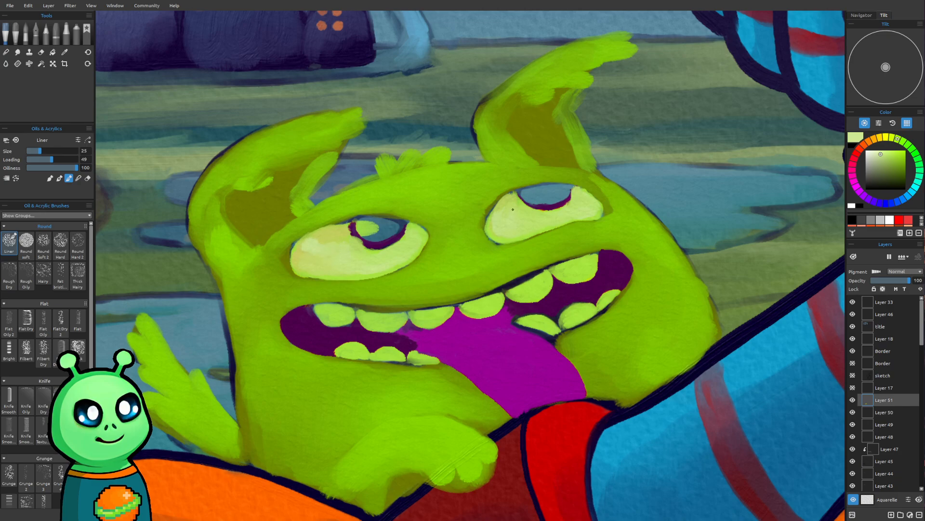
drag(421, 243, 414, 240)
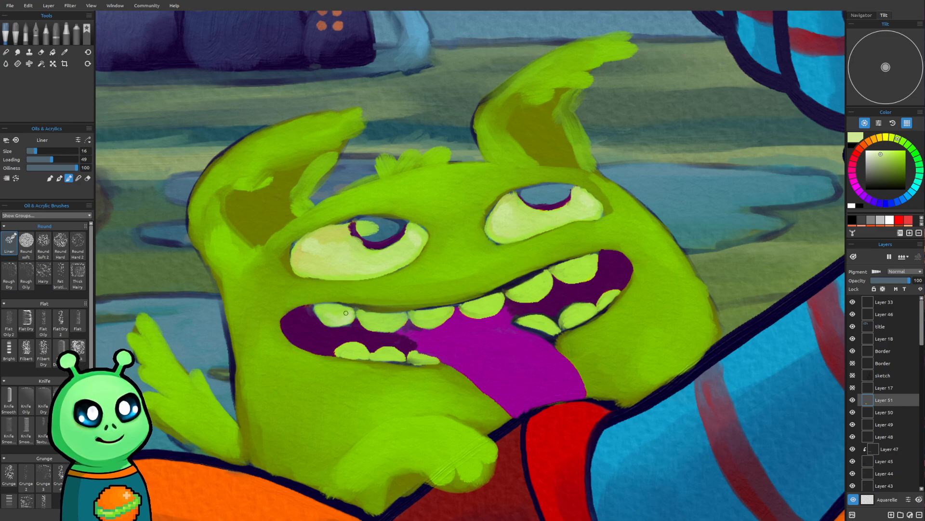
drag(333, 315, 325, 313)
key(])
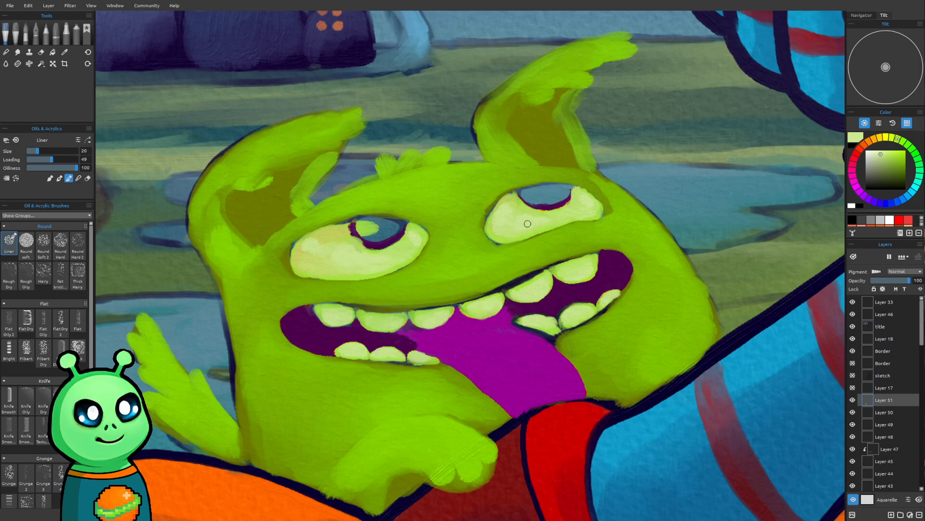
Step: Check the green creature against the full cover and return to a close view of its face
scroll(595, 184, down, 5)
scroll(697, 256, down, 6)
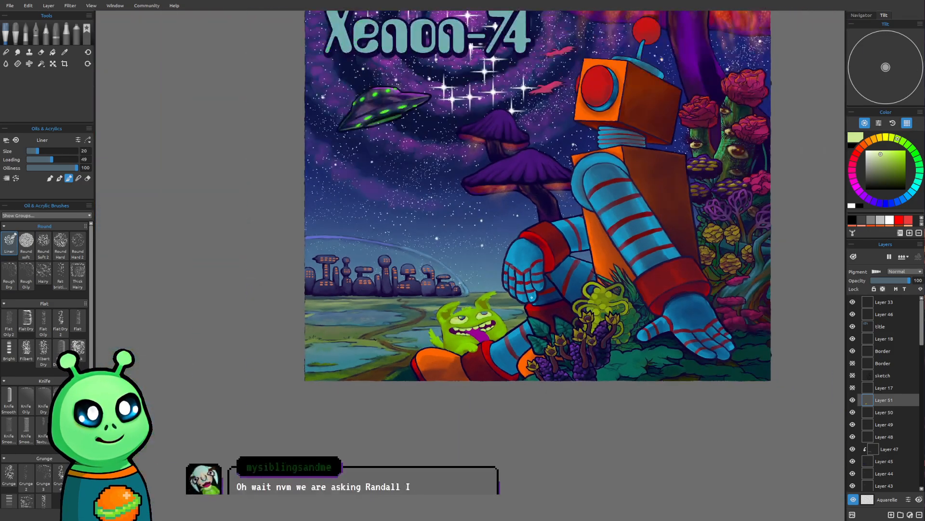
drag(531, 297, 507, 329)
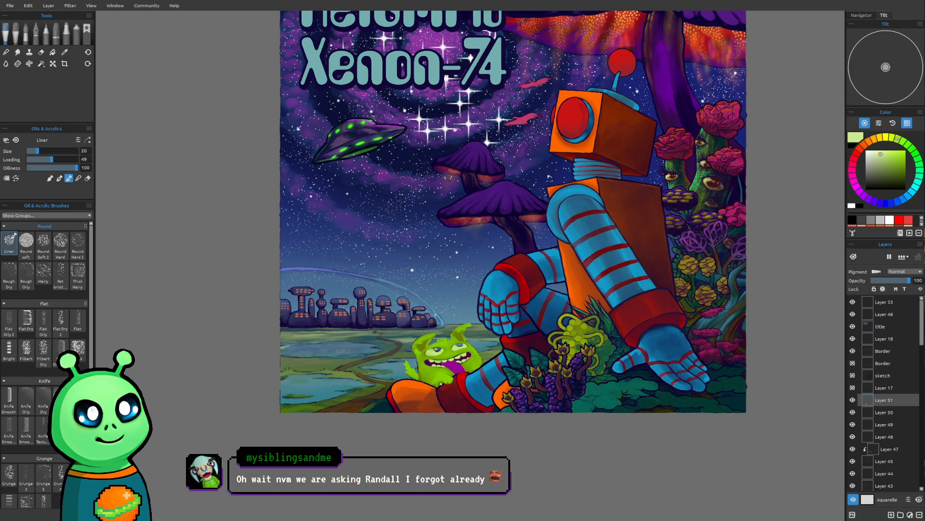
scroll(456, 348, up, 6)
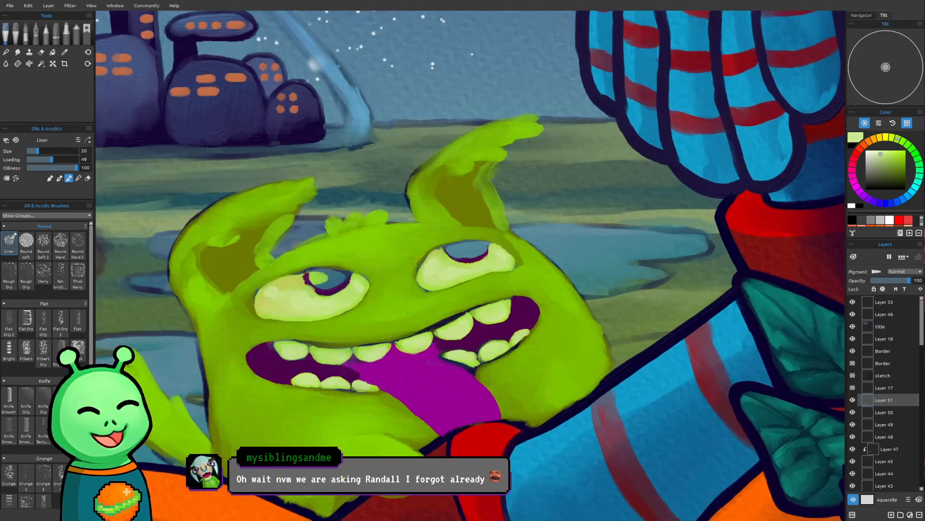
drag(655, 386, 688, 400)
drag(525, 410, 558, 380)
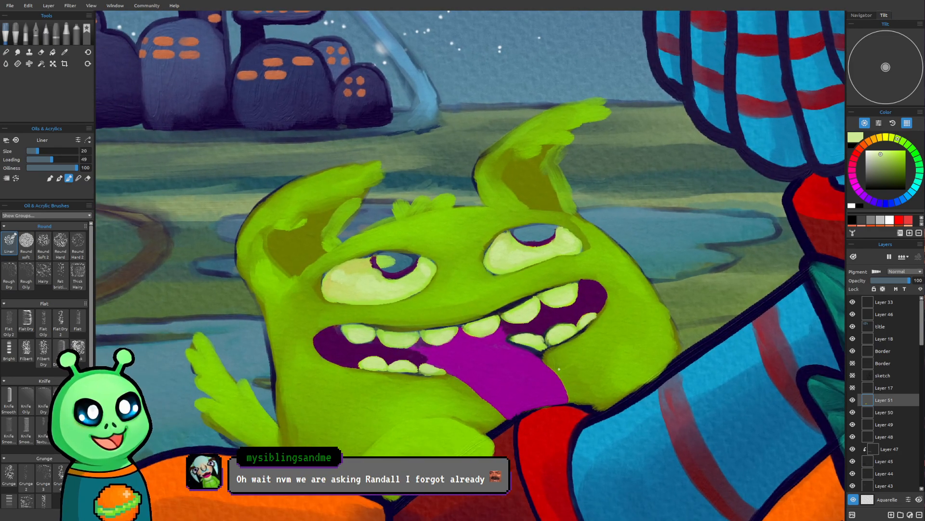
drag(520, 358, 525, 377)
scroll(509, 382, up, 1)
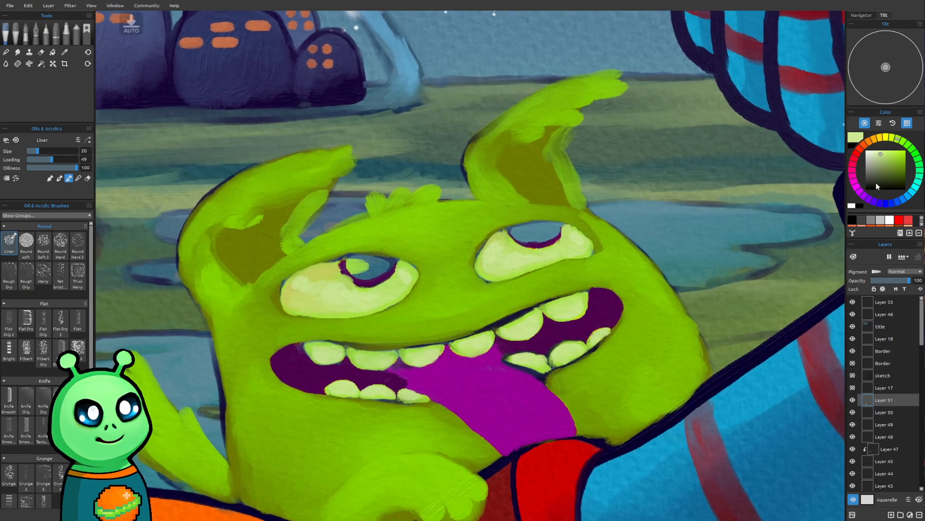
Step: Pick a dark violet and start shading the tongue's edge beside the lower teeth with the Liner brush at size 12
click(870, 199)
drag(675, 276, 635, 271)
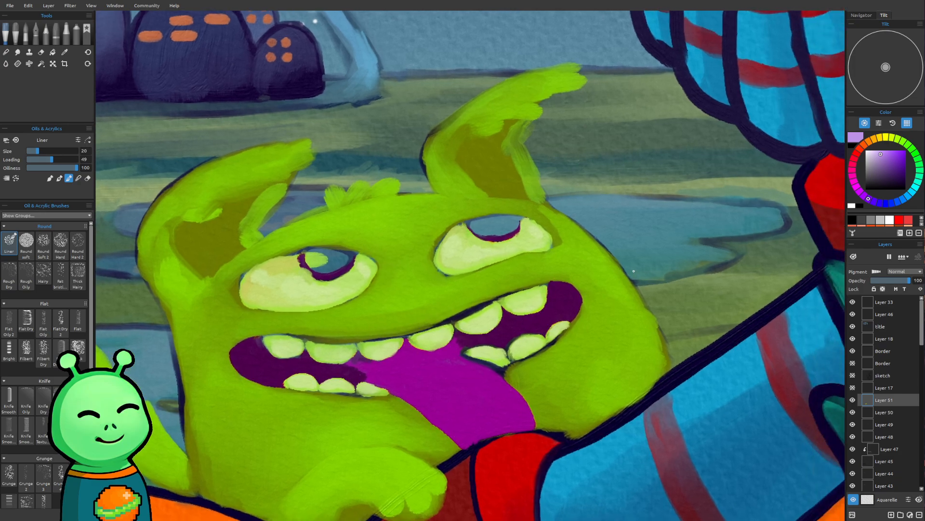
scroll(417, 434, up, 1)
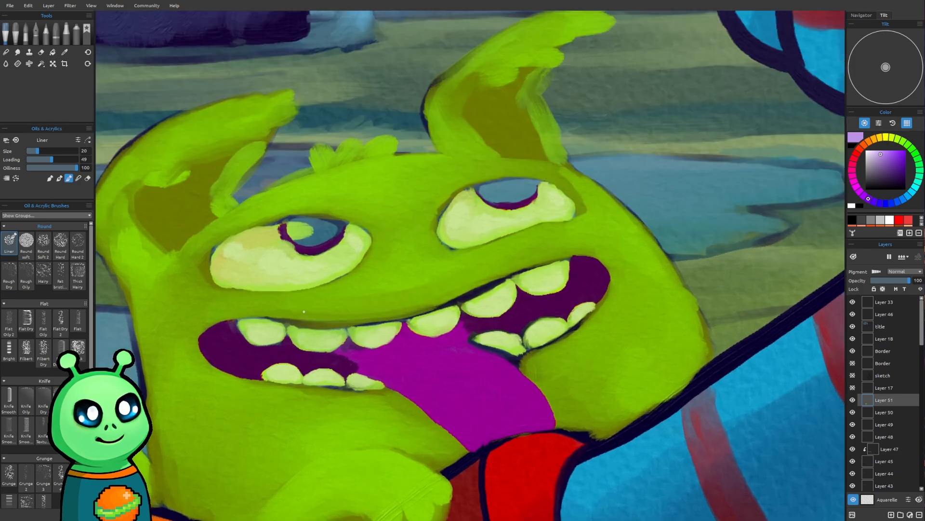
drag(344, 368, 341, 367)
key(ctrl+z)
click(884, 178)
click(897, 176)
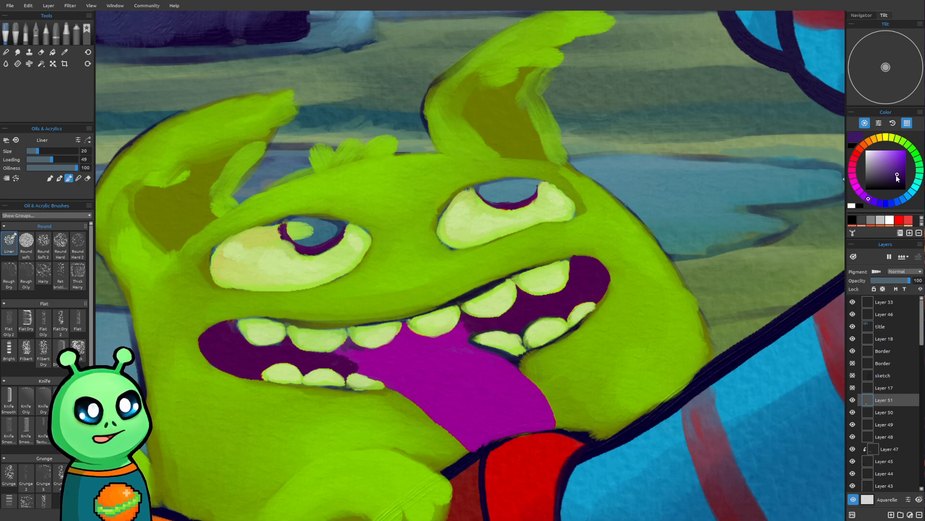
mouse_move(367, 364)
ctrl+mouse_down()
mouse_move(333, 371)
mouse_move(351, 370)
ctrl+mouse_up()
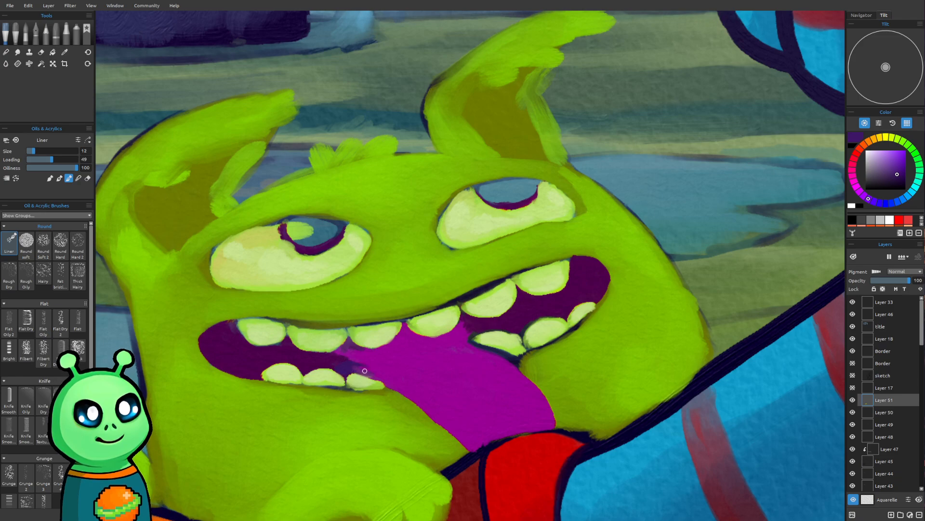
Step: Enlarge the brush to size 18 and extend the dark violet shadow along the tongue beneath the upper teeth
mouse_move(382, 377)
ctrl+mouse_down()
mouse_move(349, 365)
mouse_move(396, 387)
ctrl+mouse_up()
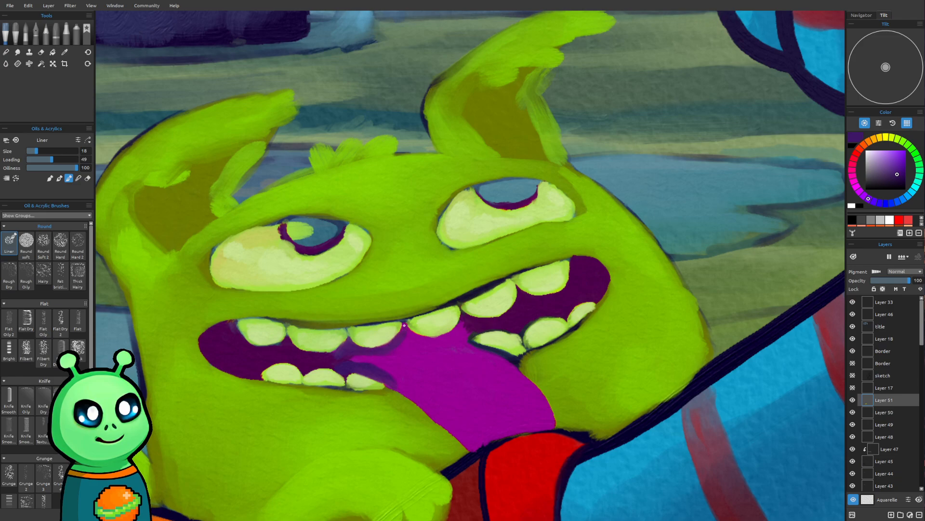
drag(410, 332, 441, 339)
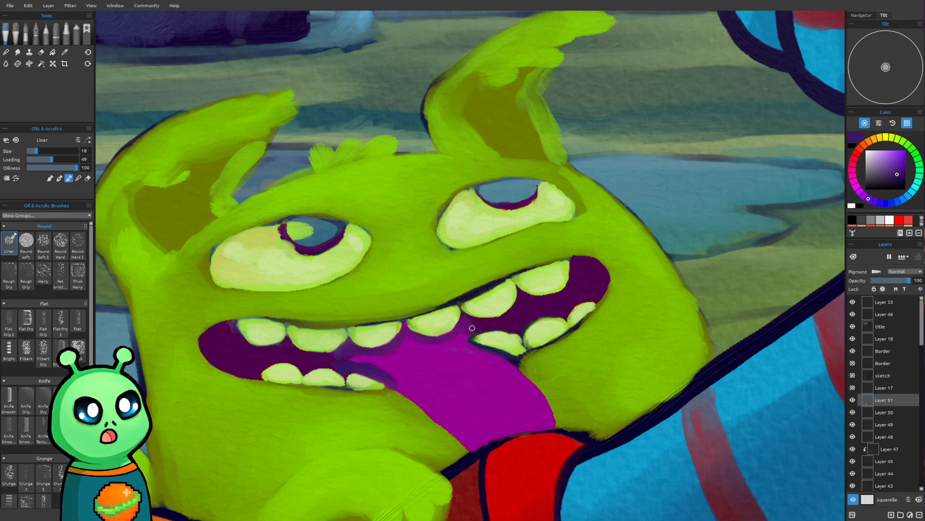
drag(457, 333, 466, 340)
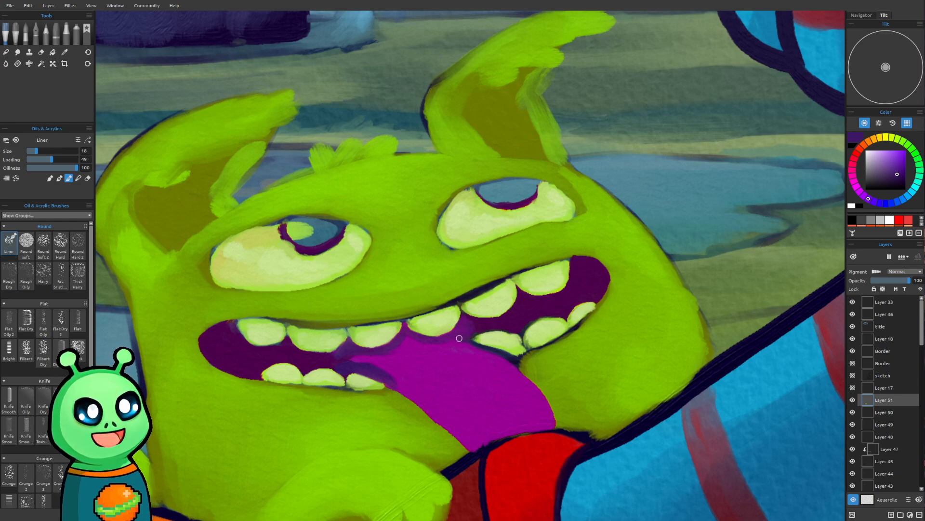